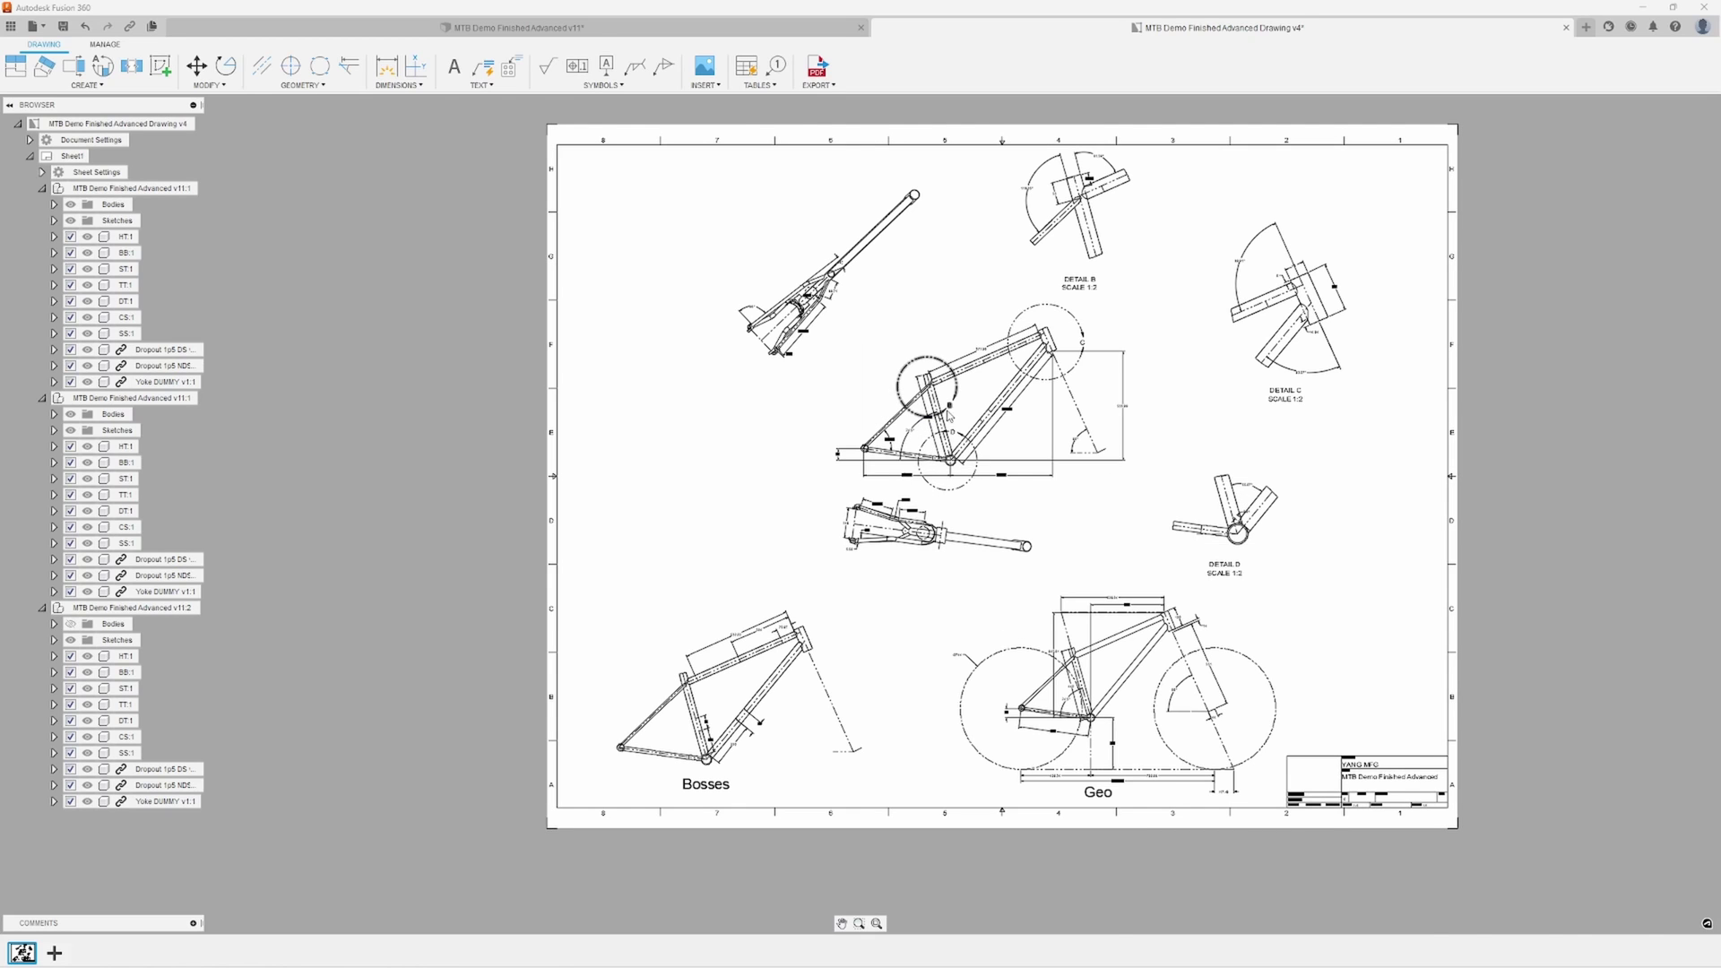
Pan and zoom around the drawing sheet to review Detail C, the main frame, Bosses and Geo views
scroll(963, 407, "up", 1)
scroll(964, 407, "up", 1)
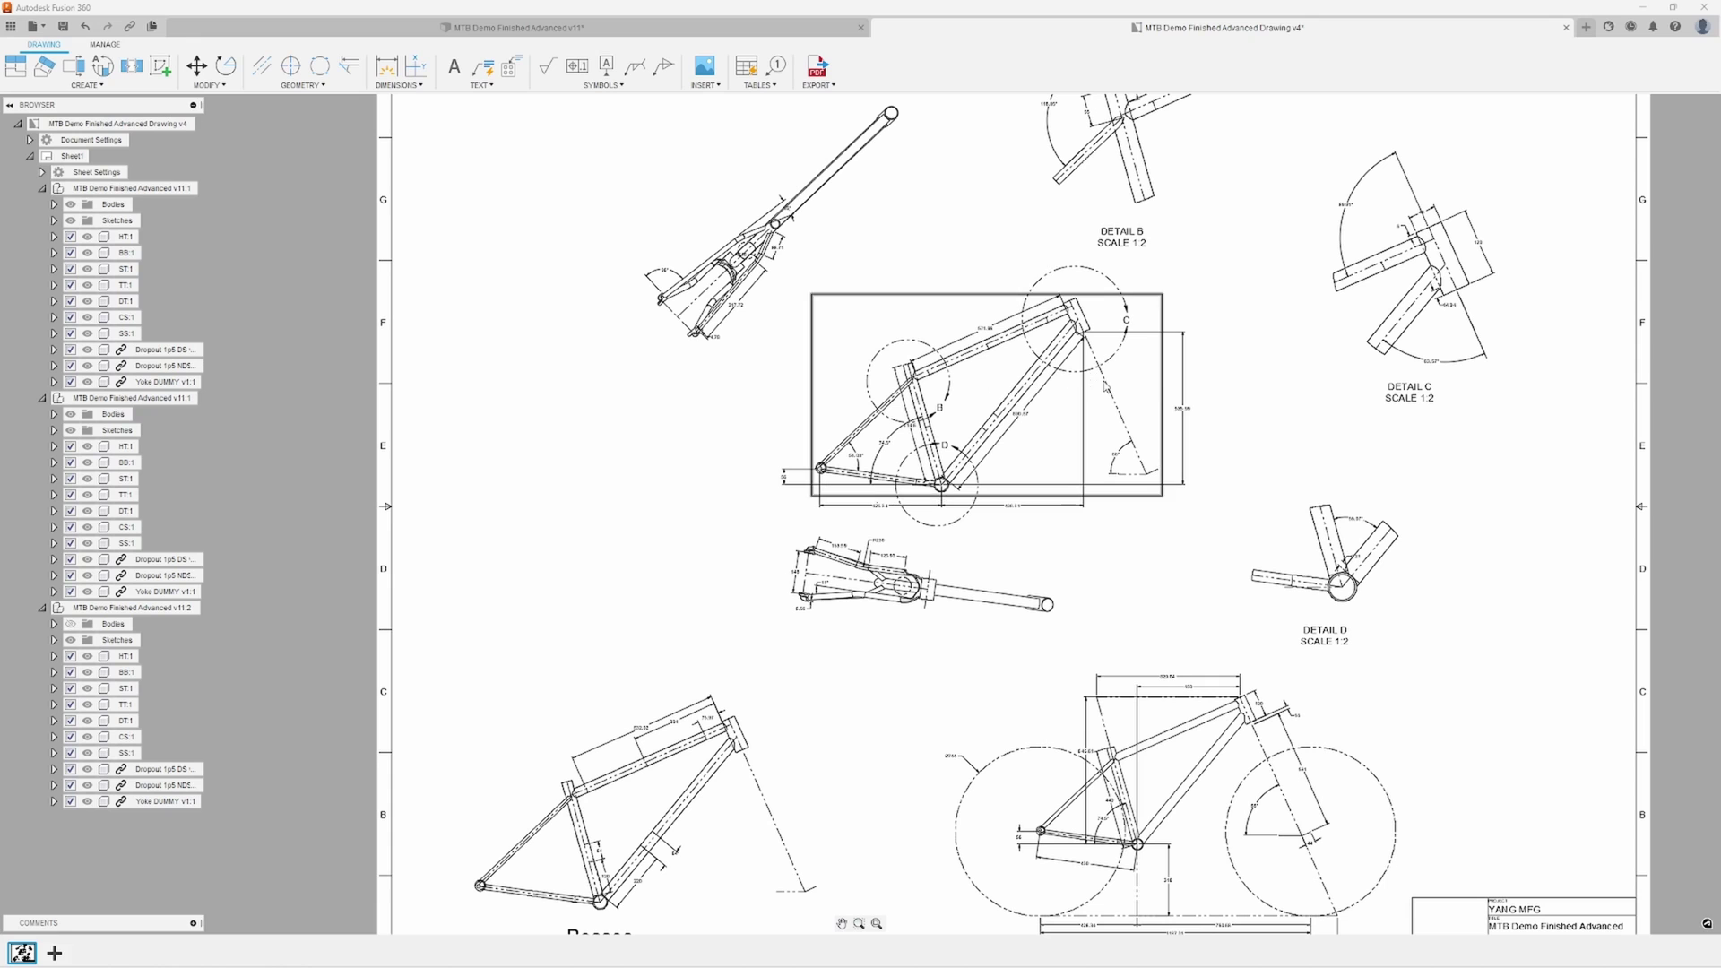
scroll(1199, 422, "up", 3)
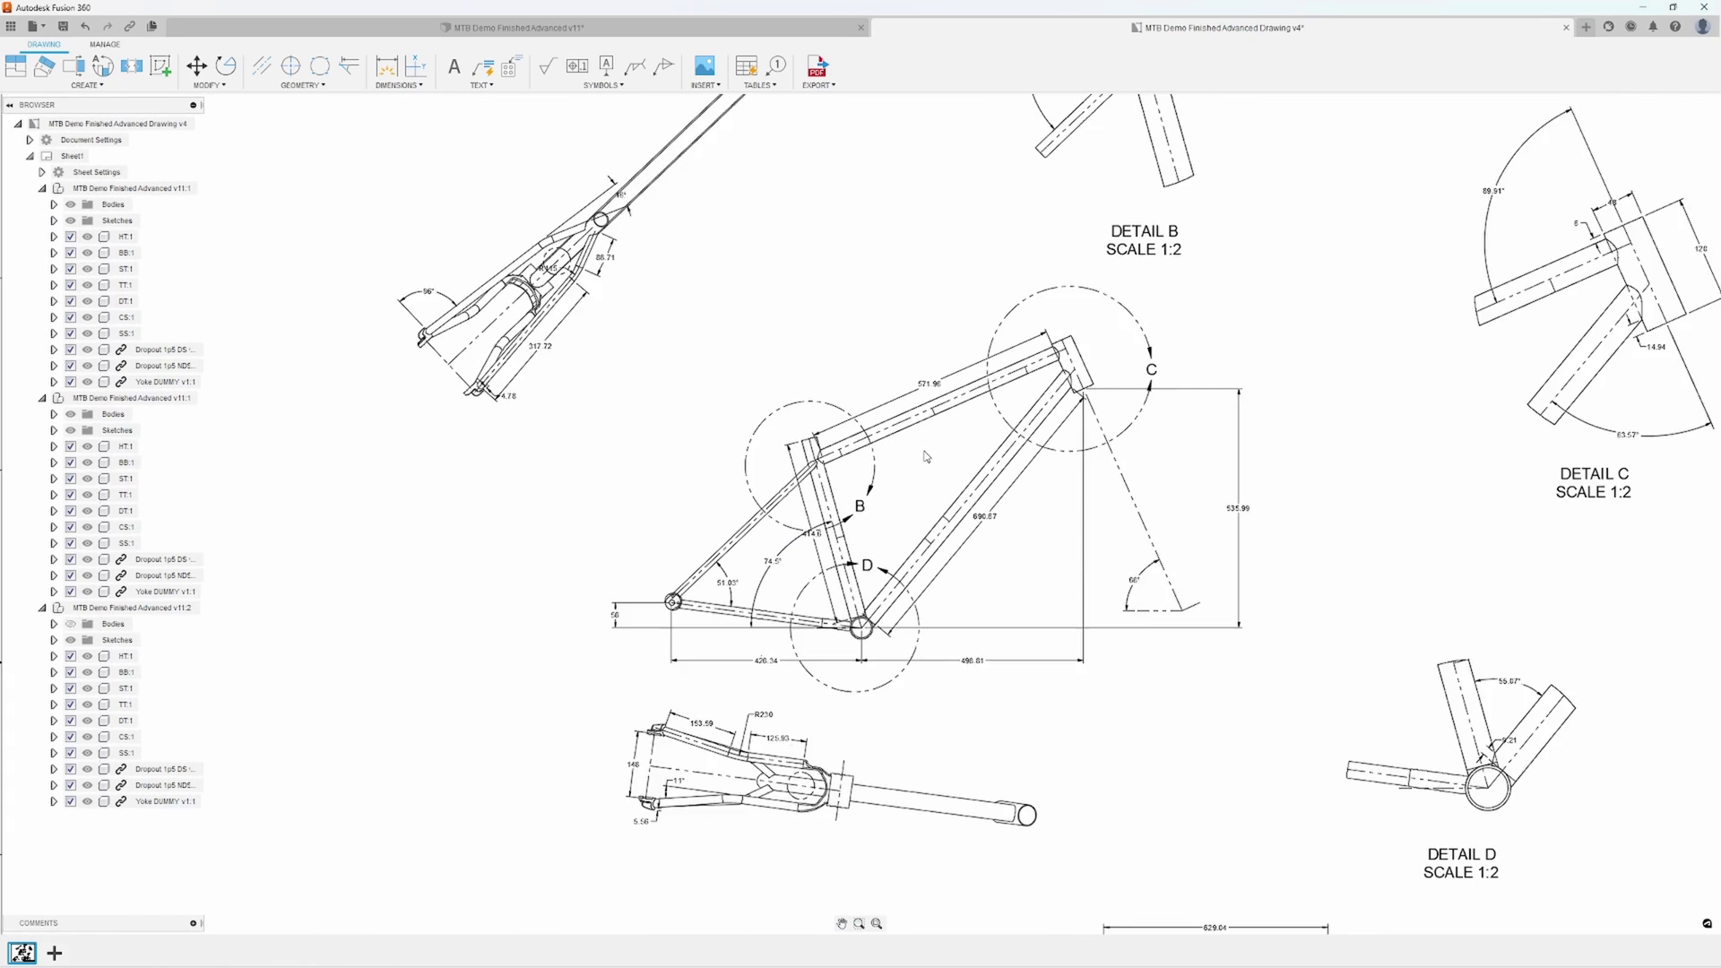
scroll(926, 457, "up", 1)
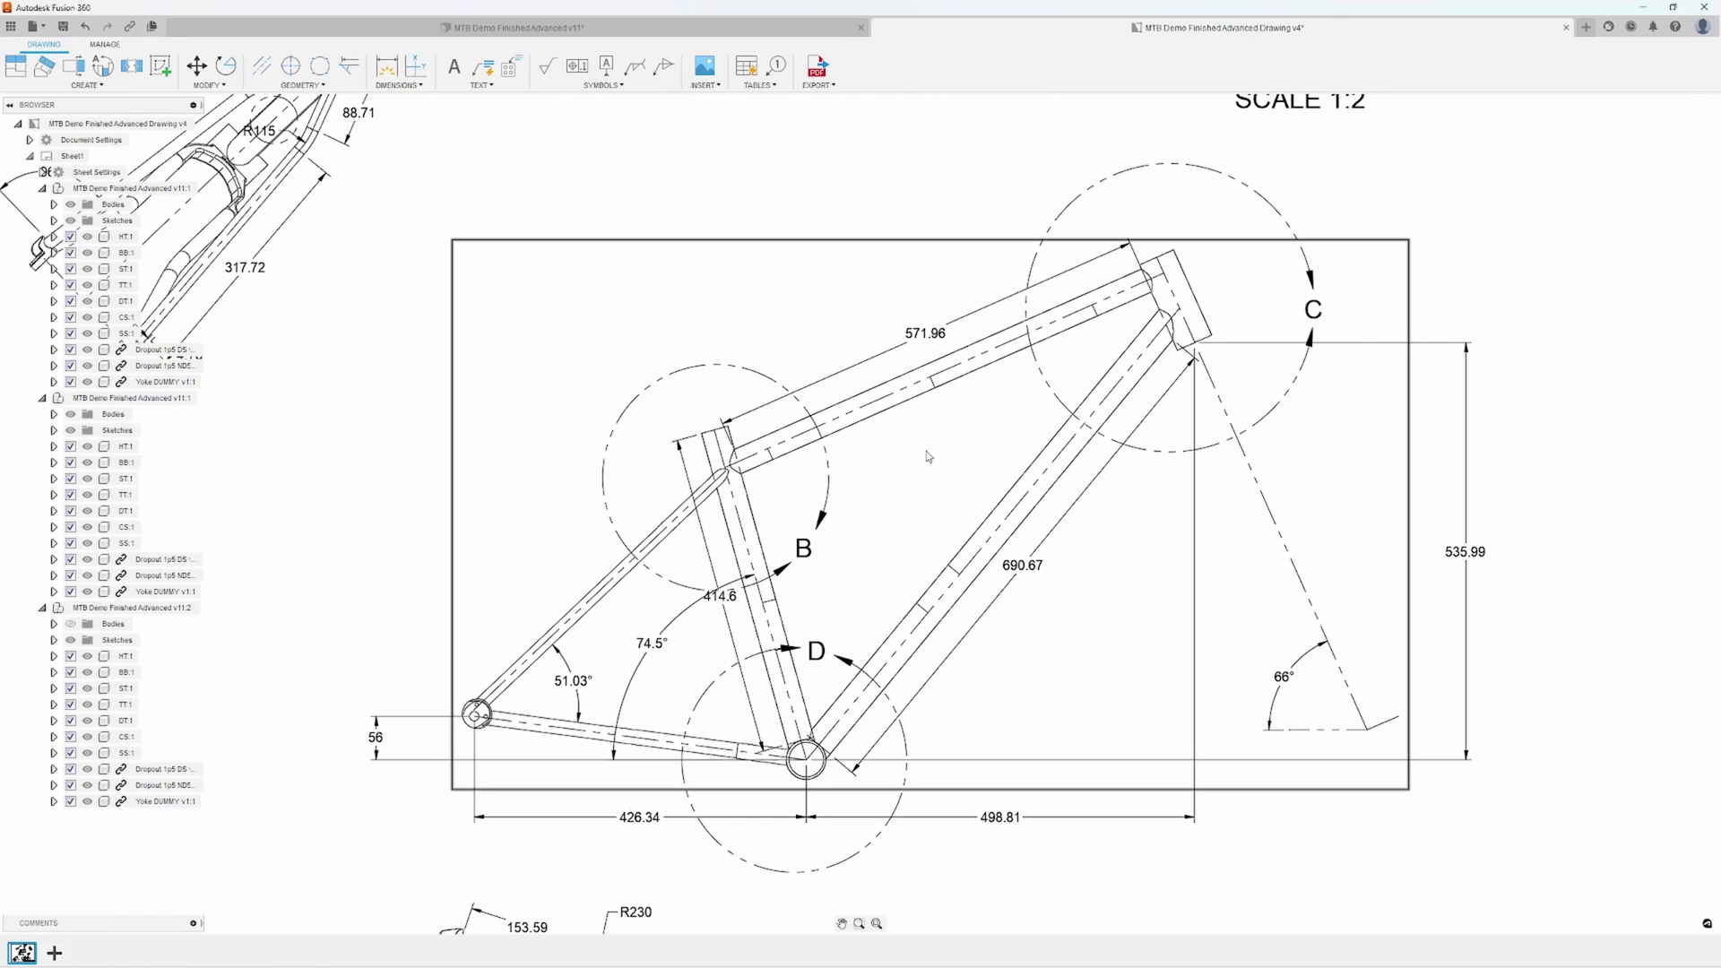
scroll(928, 341, "up", 1)
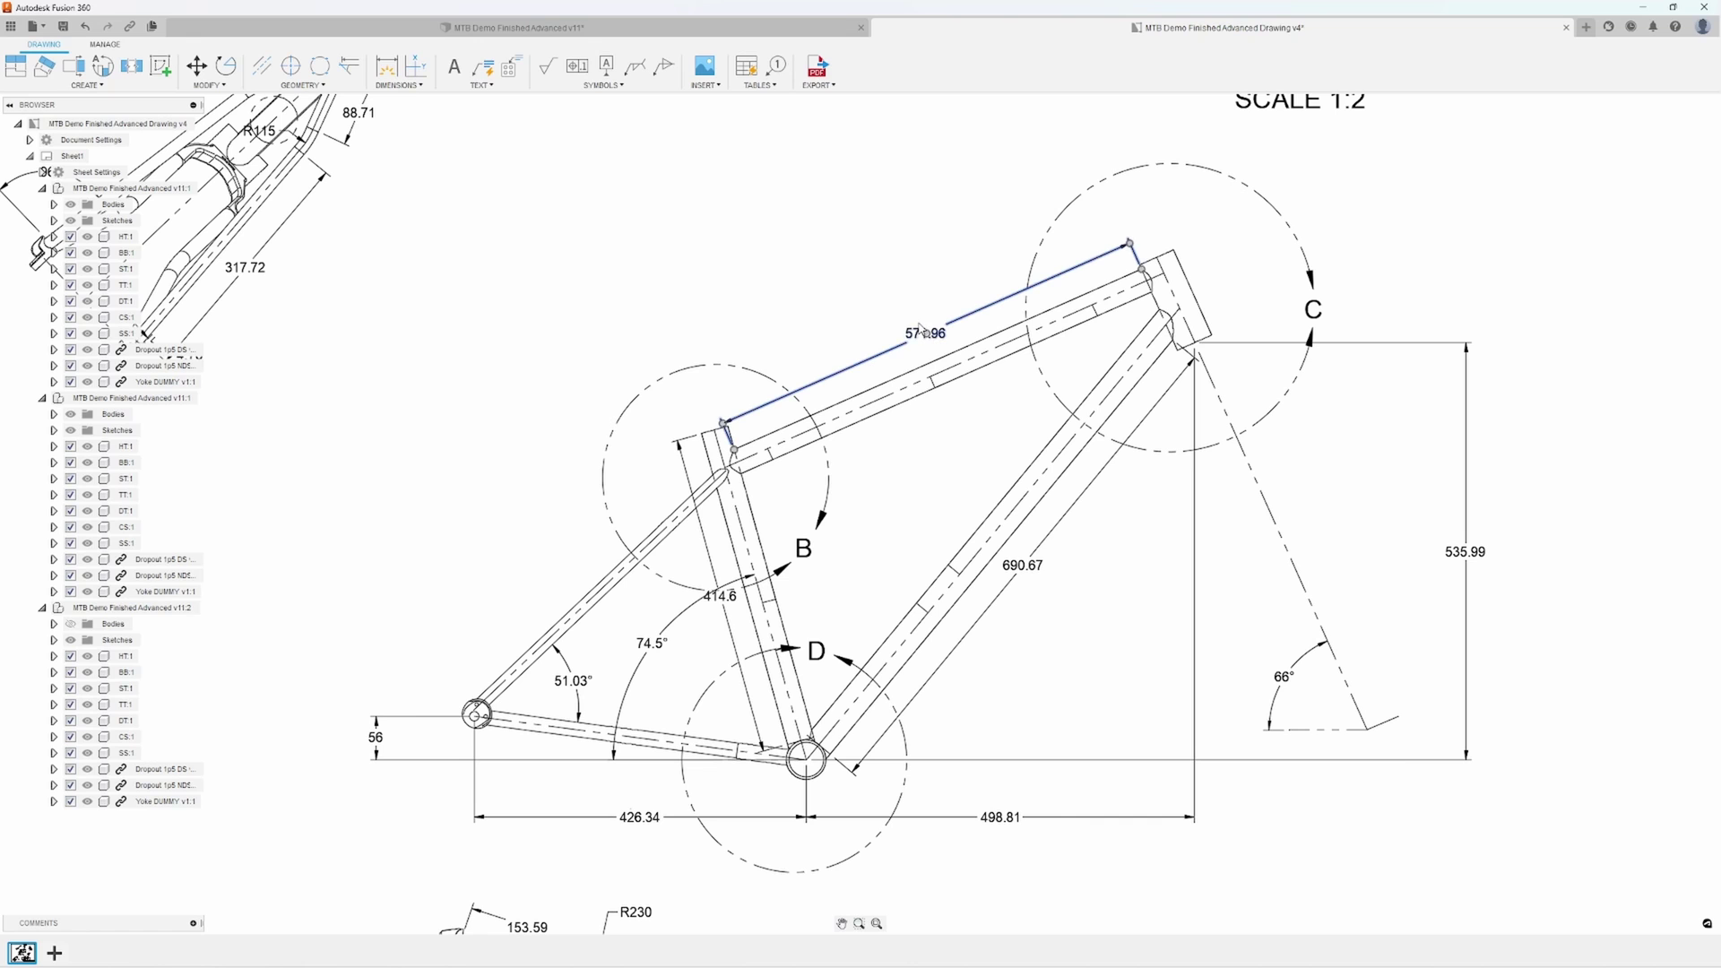
middle_click_drag(1488, 224, 720, 435)
scroll(1003, 386, "down", 1)
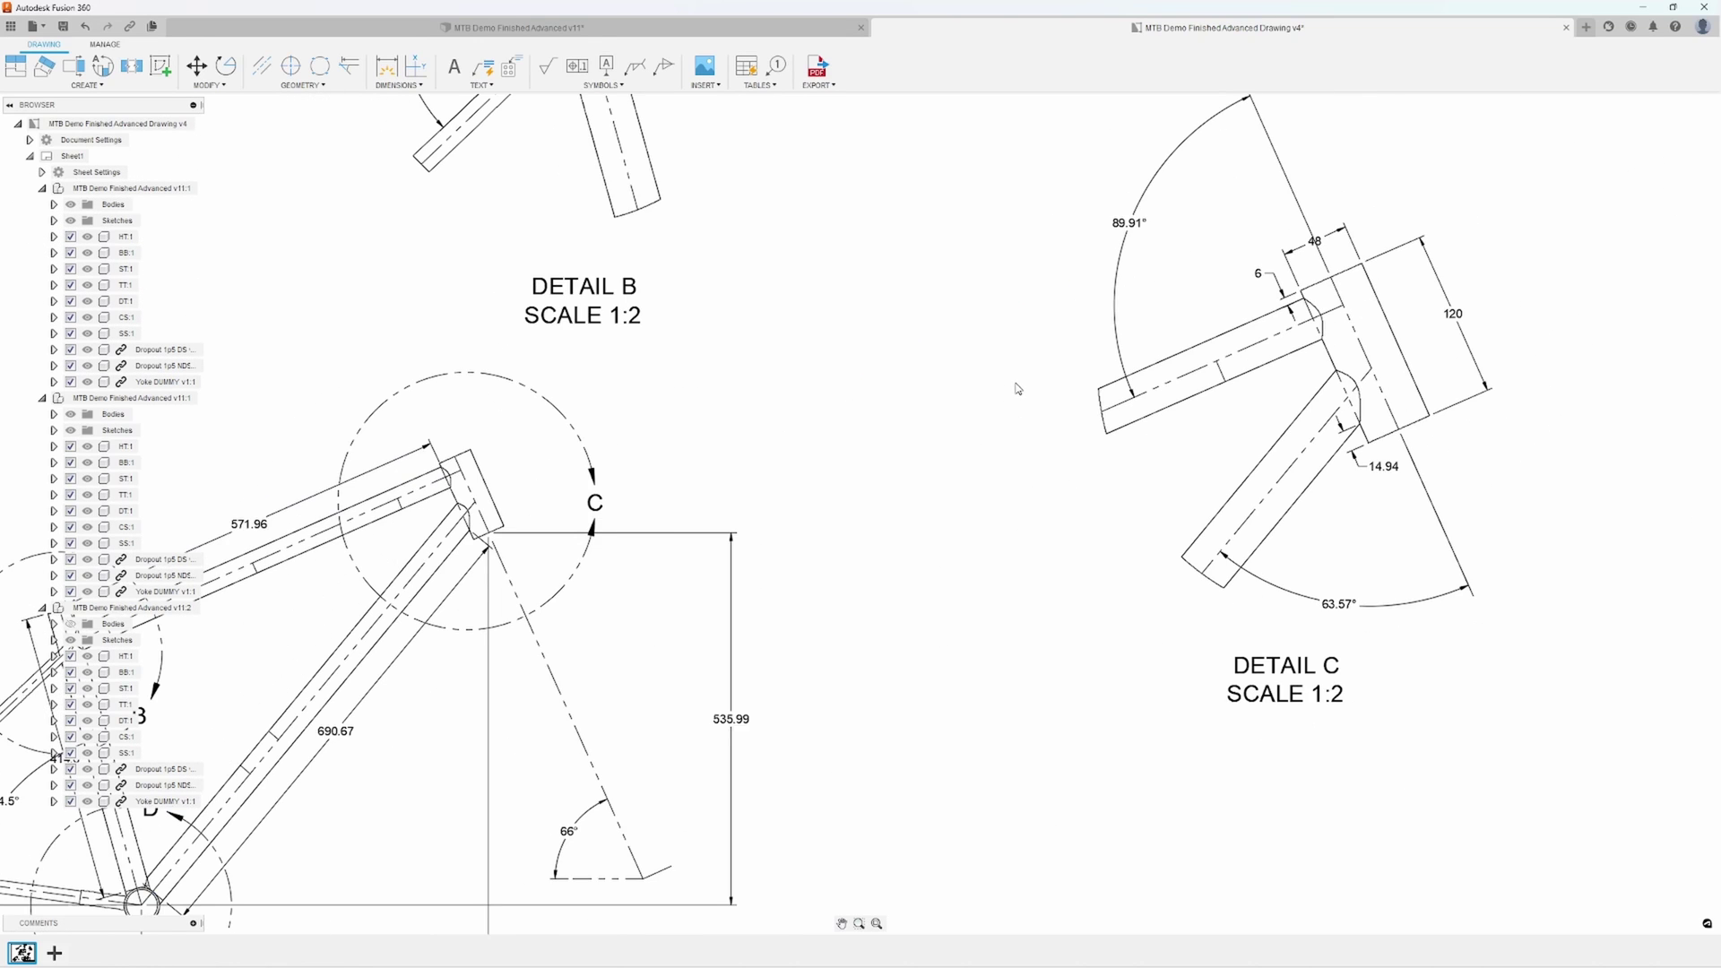
middle_click_drag(1076, 326, 956, 436)
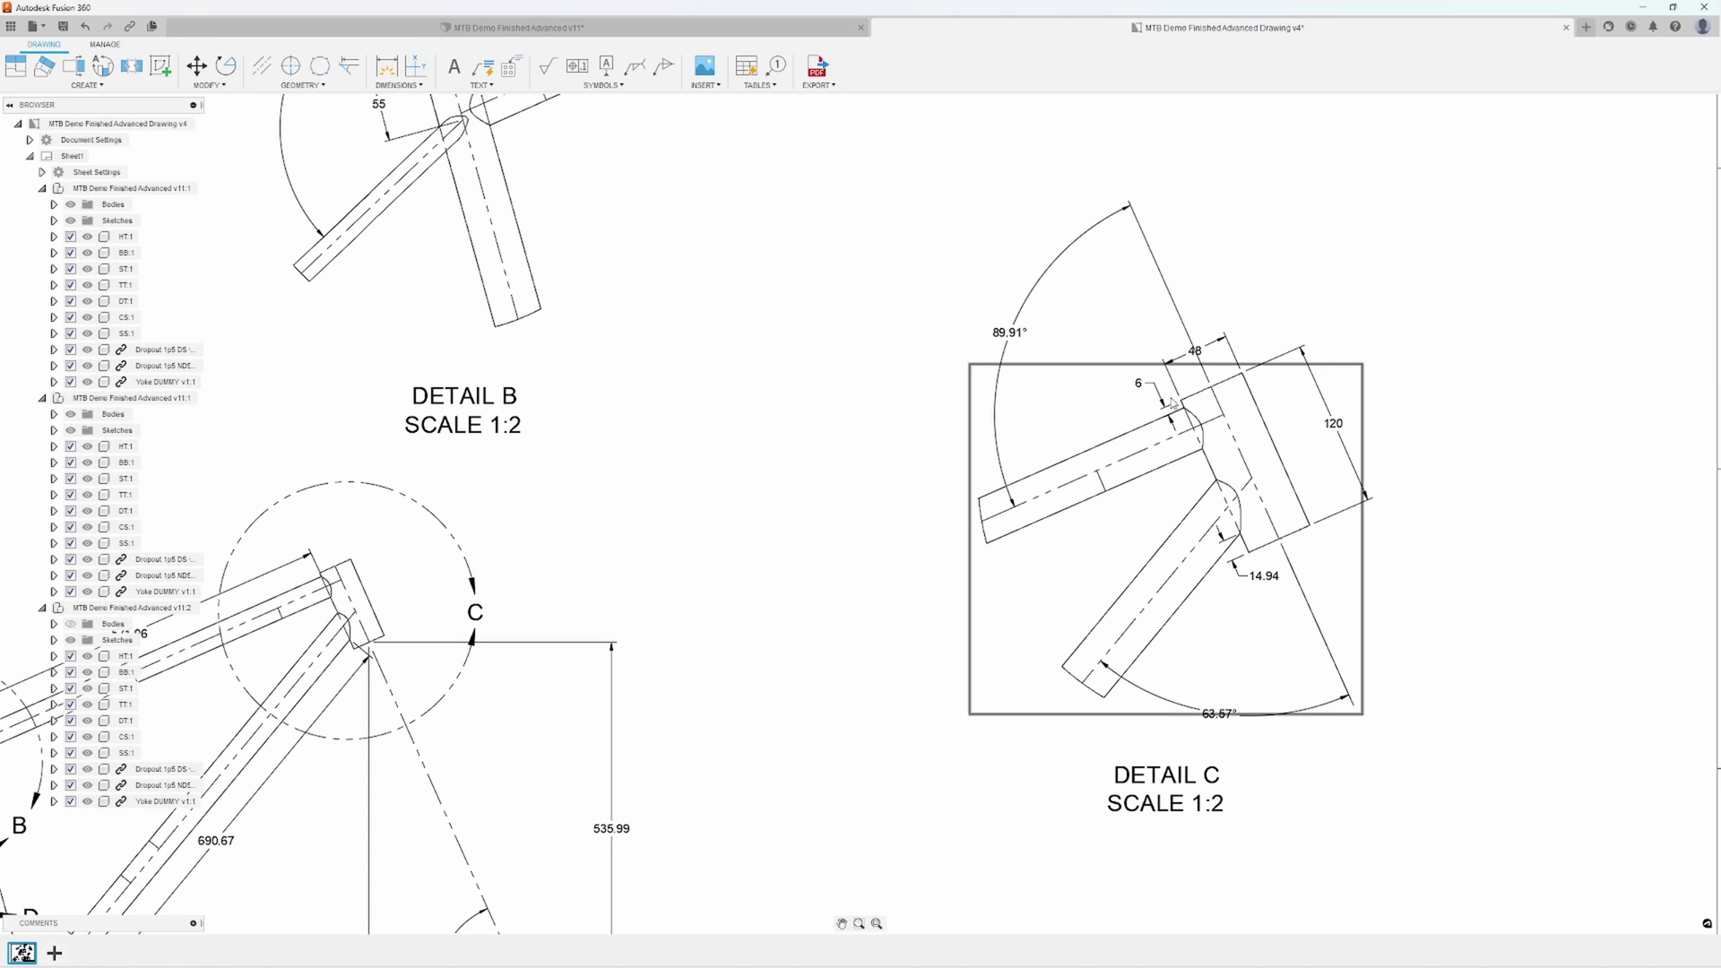
middle_click_drag(703, 610, 1286, 471)
mouse_move(590, 434)
middle_mouse_down()
mouse_move(1154, 437)
mouse_move(1182, 507)
middle_mouse_up()
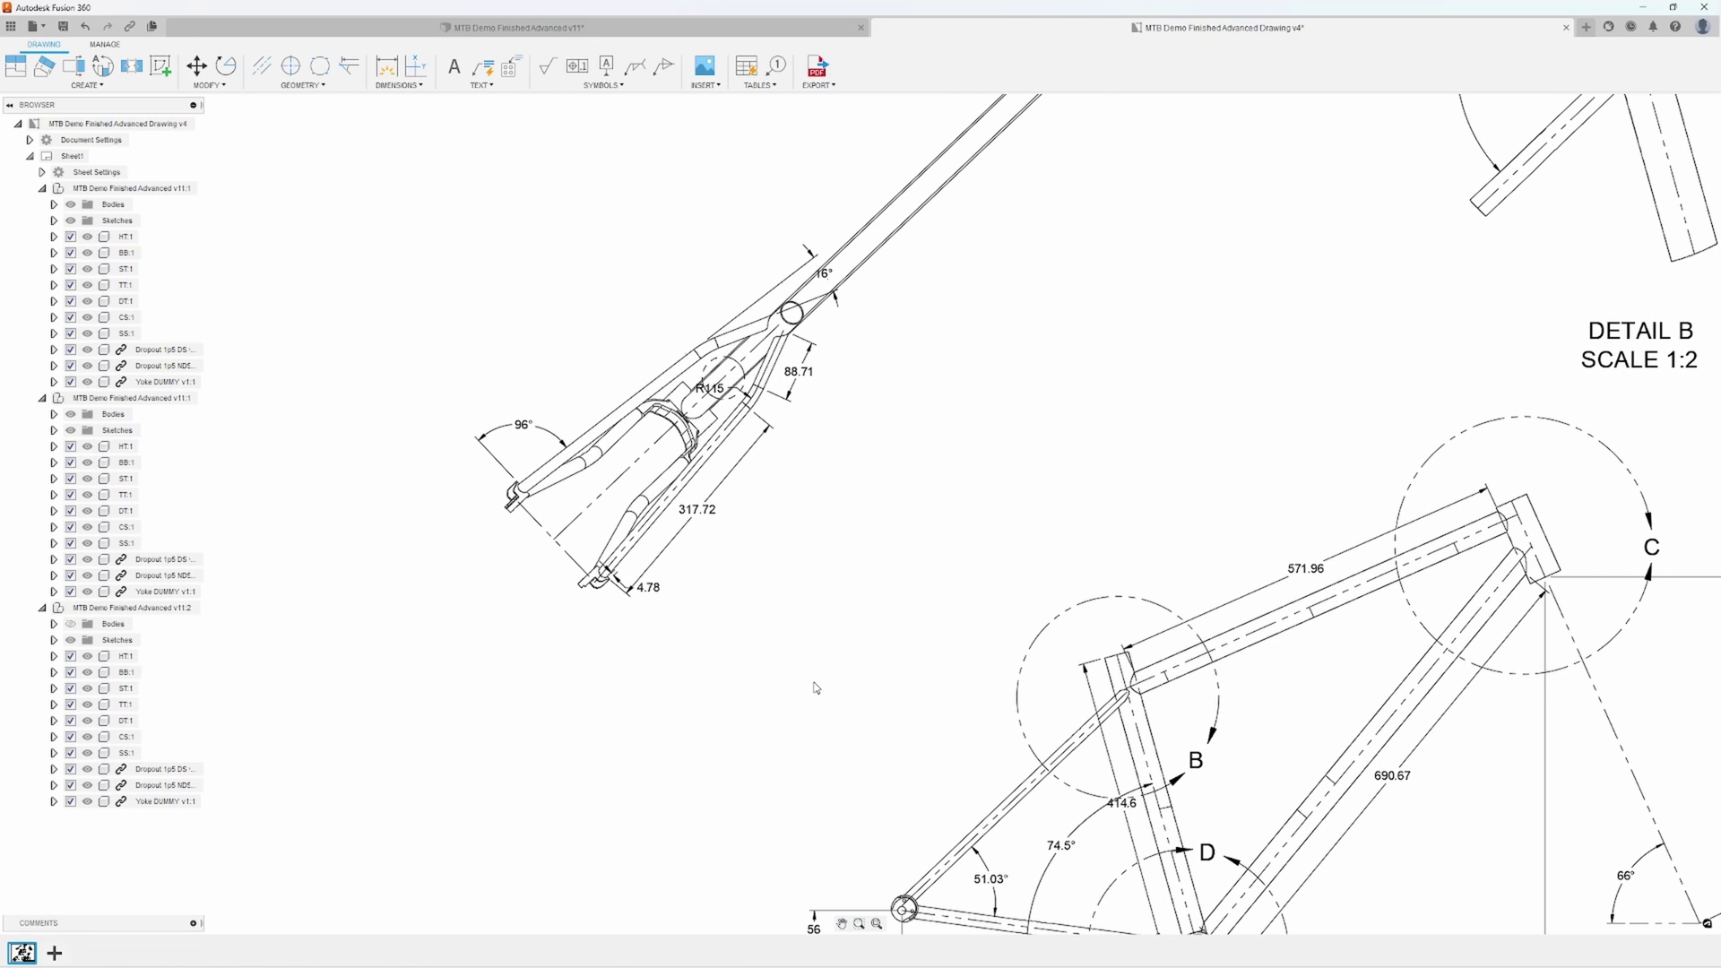
scroll(814, 689, "up", 2)
scroll(864, 699, "down", 6)
middle_click_drag(849, 722, 945, 215)
middle_click_drag(796, 754, 798, 537)
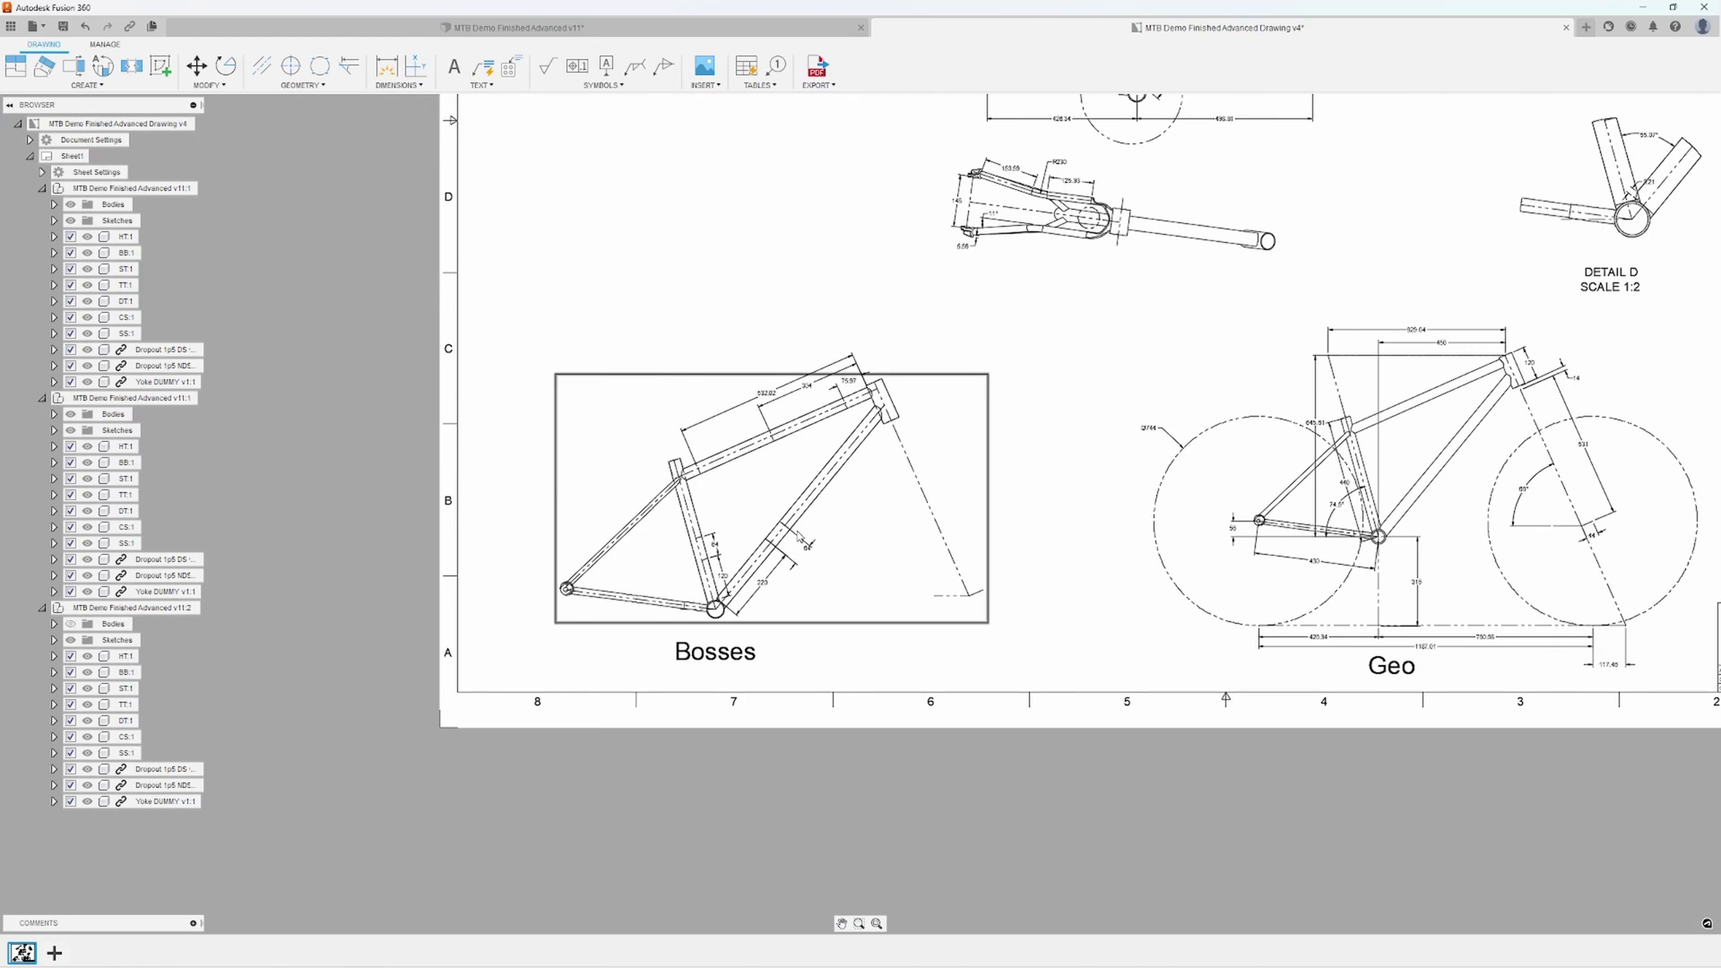
scroll(801, 538, "up", 3)
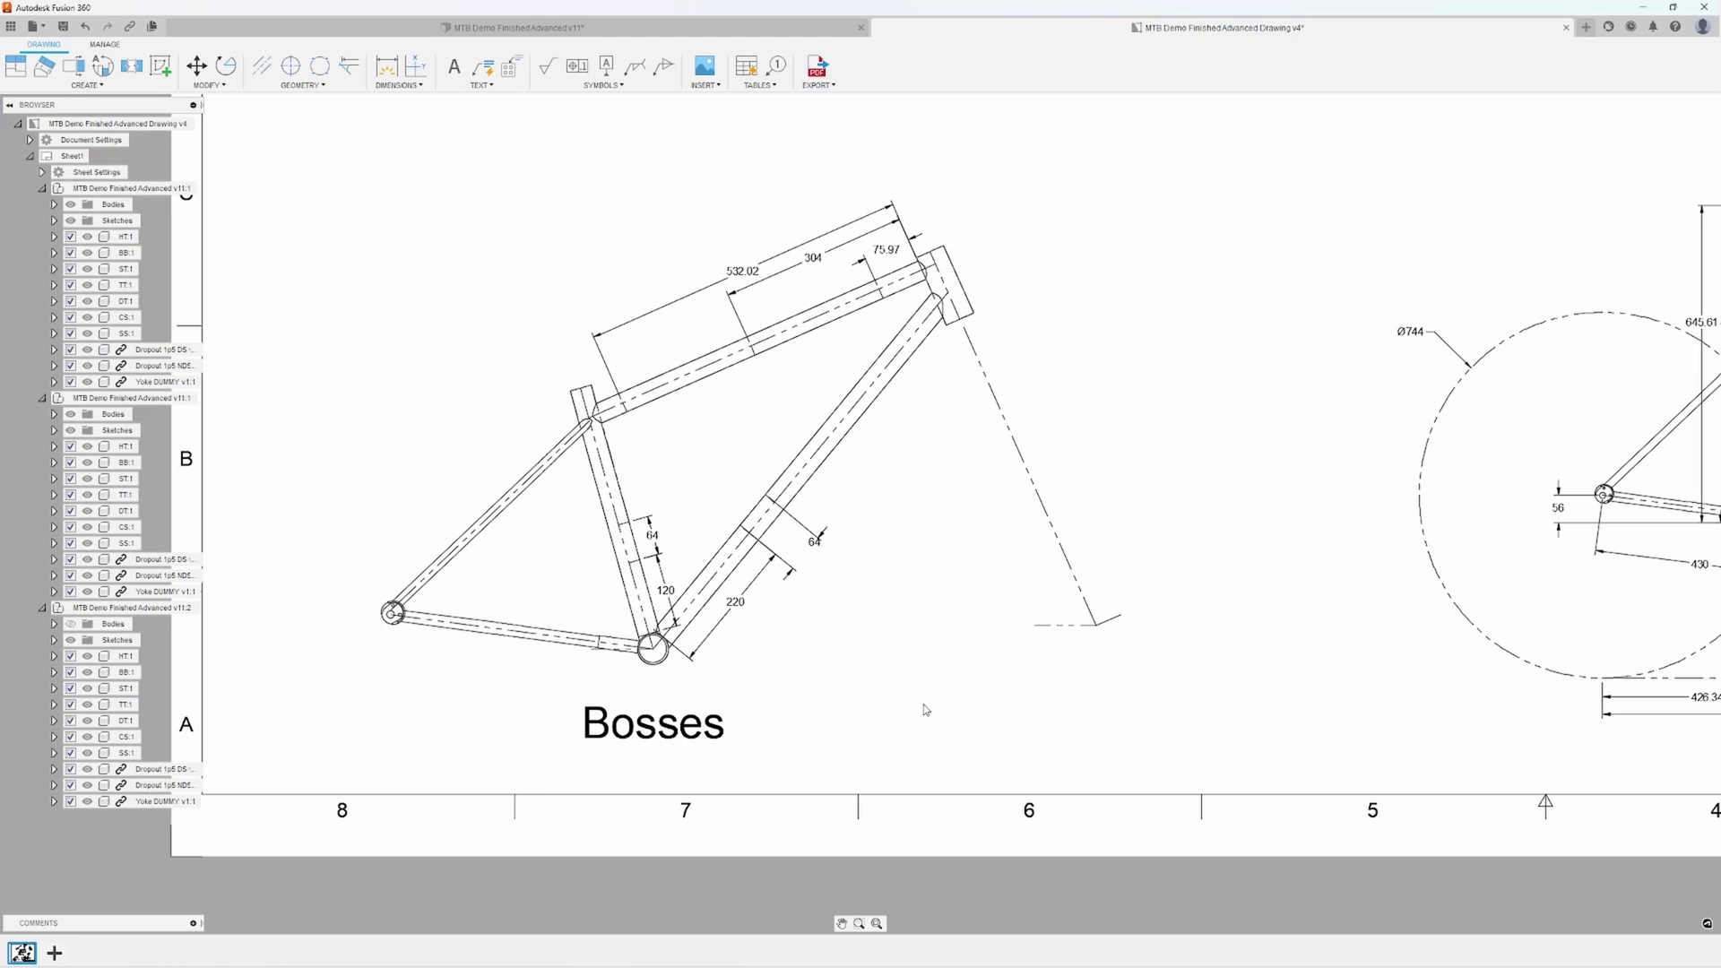
middle_click_drag(1279, 687, 391, 676)
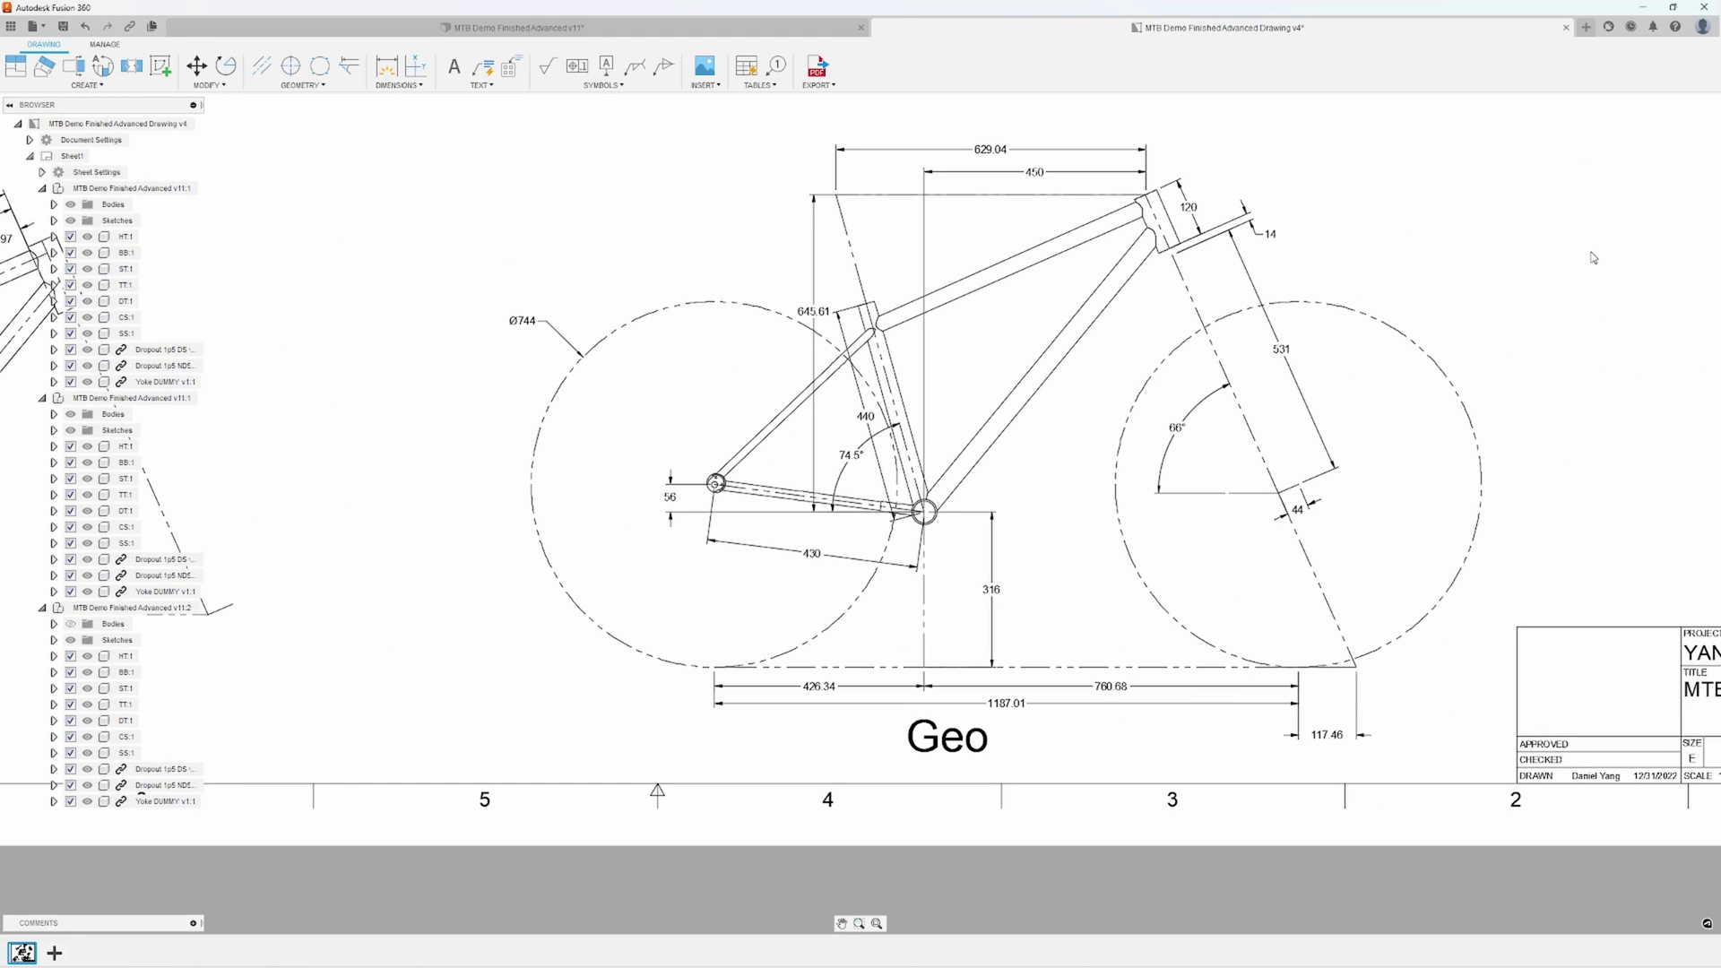
scroll(1579, 276, "down", 3)
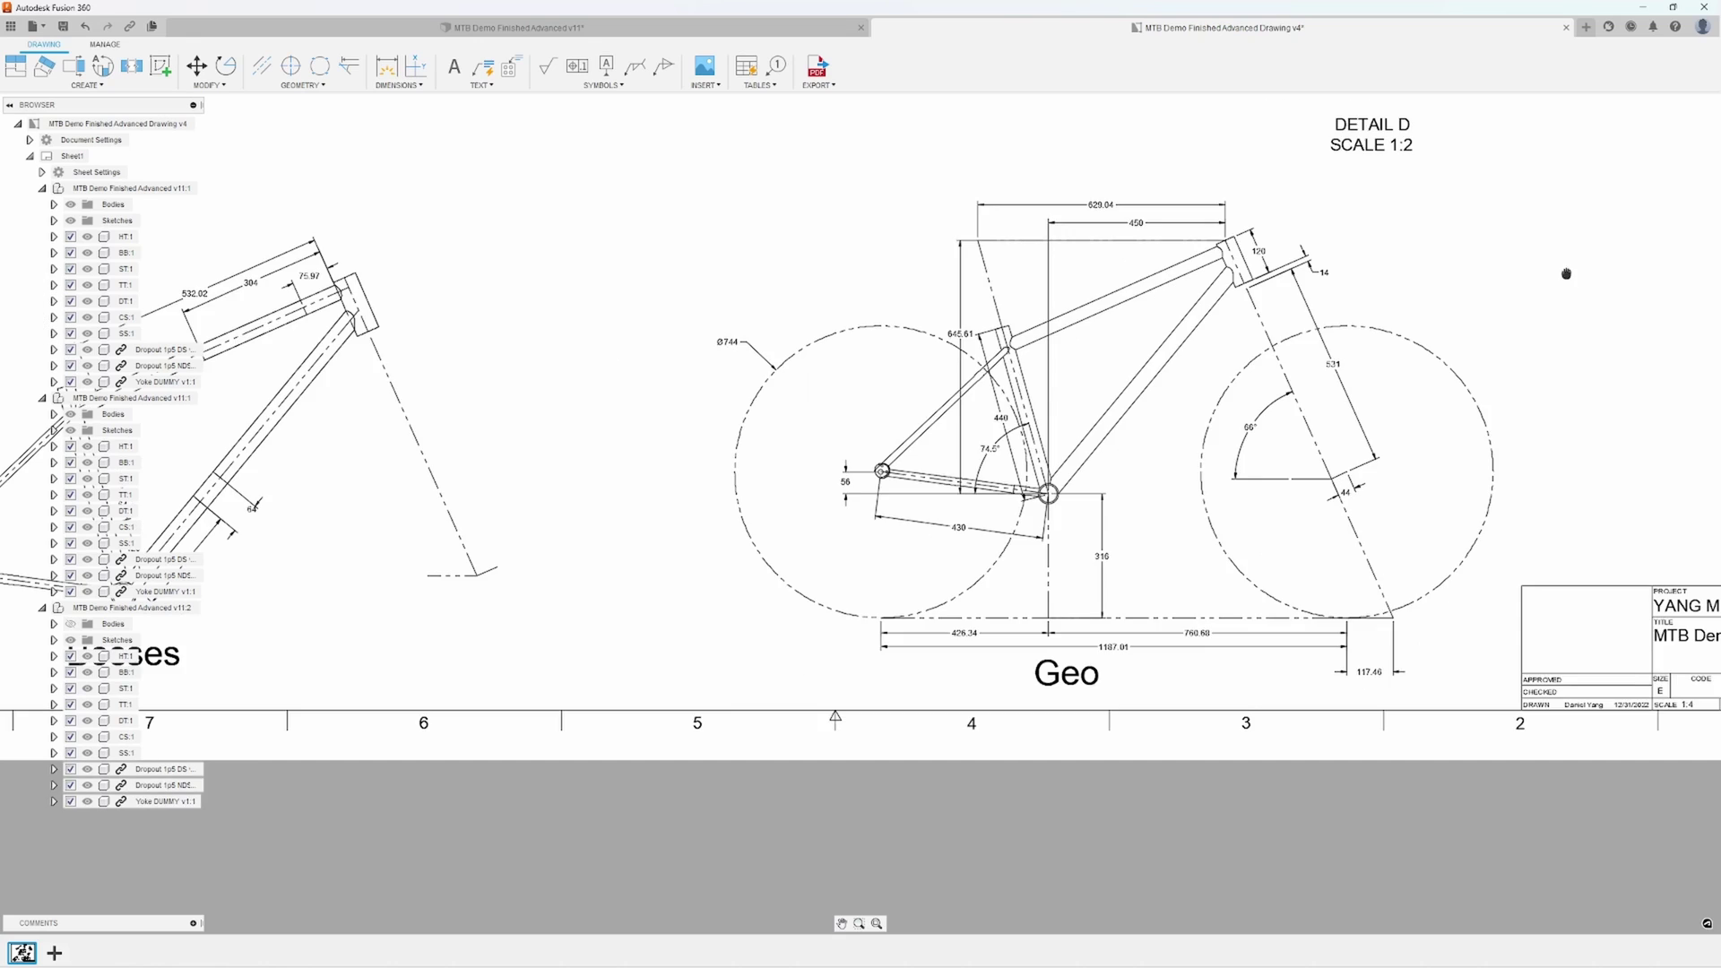
middle_click_drag(1491, 435, 1448, 595)
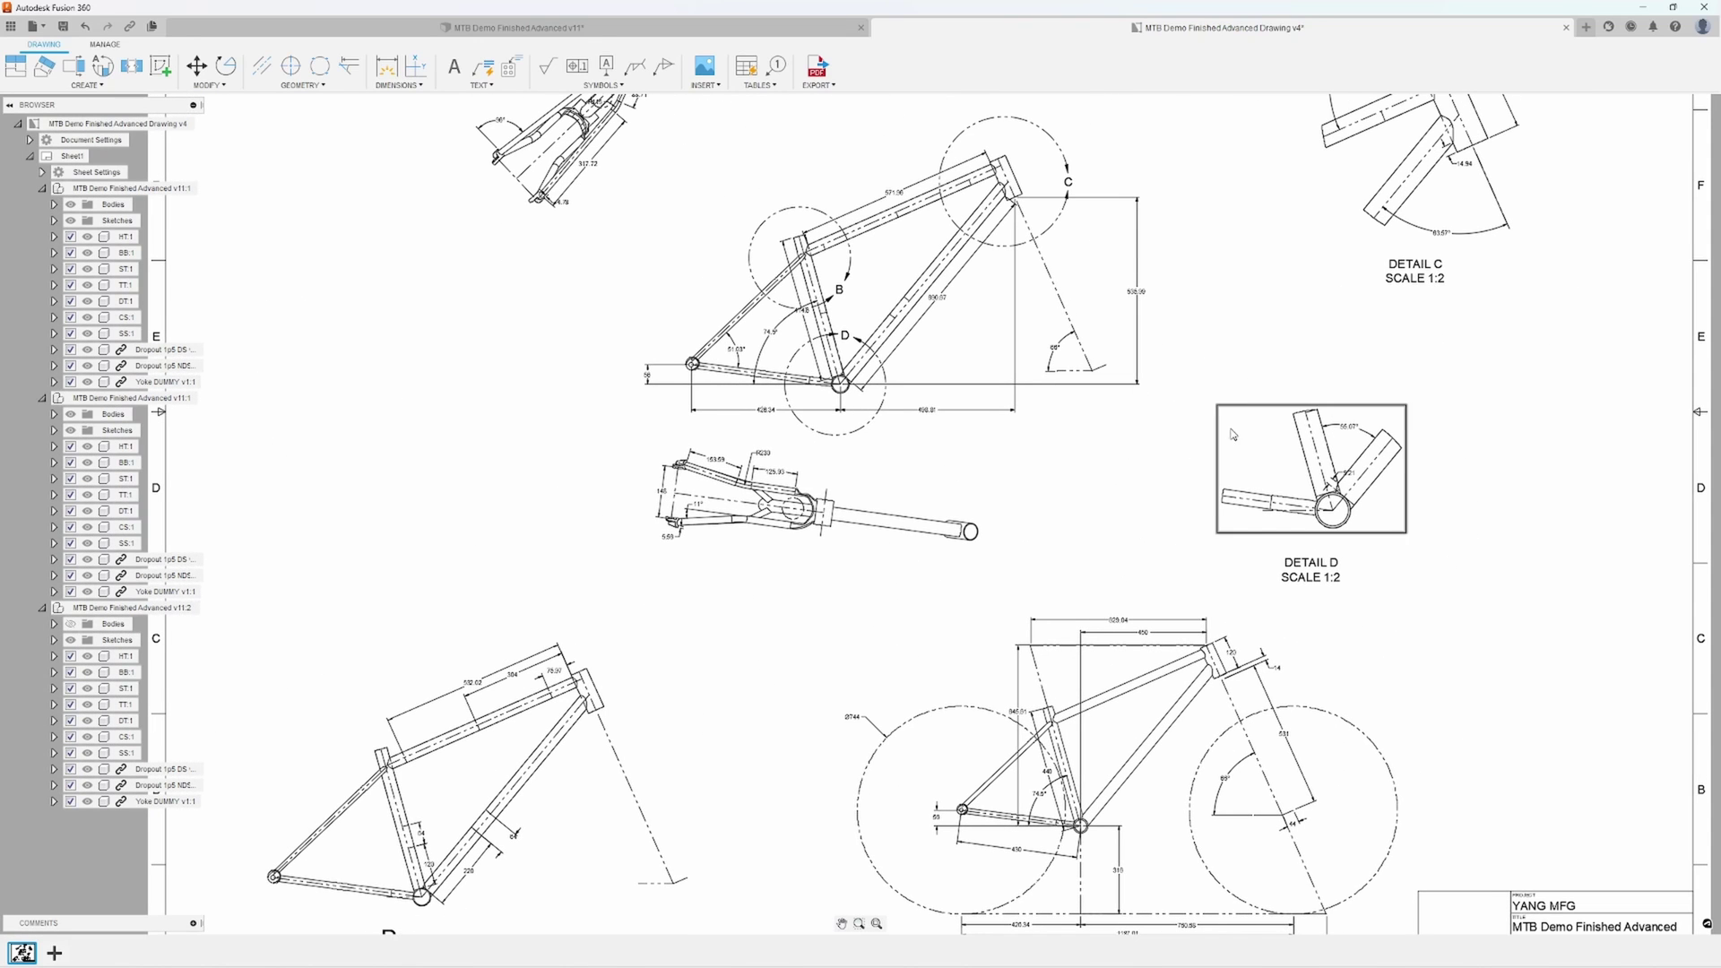
Switch to the MTB Demo Finished Advanced v11 3D design and open the Modify menu
left_click(675, 26)
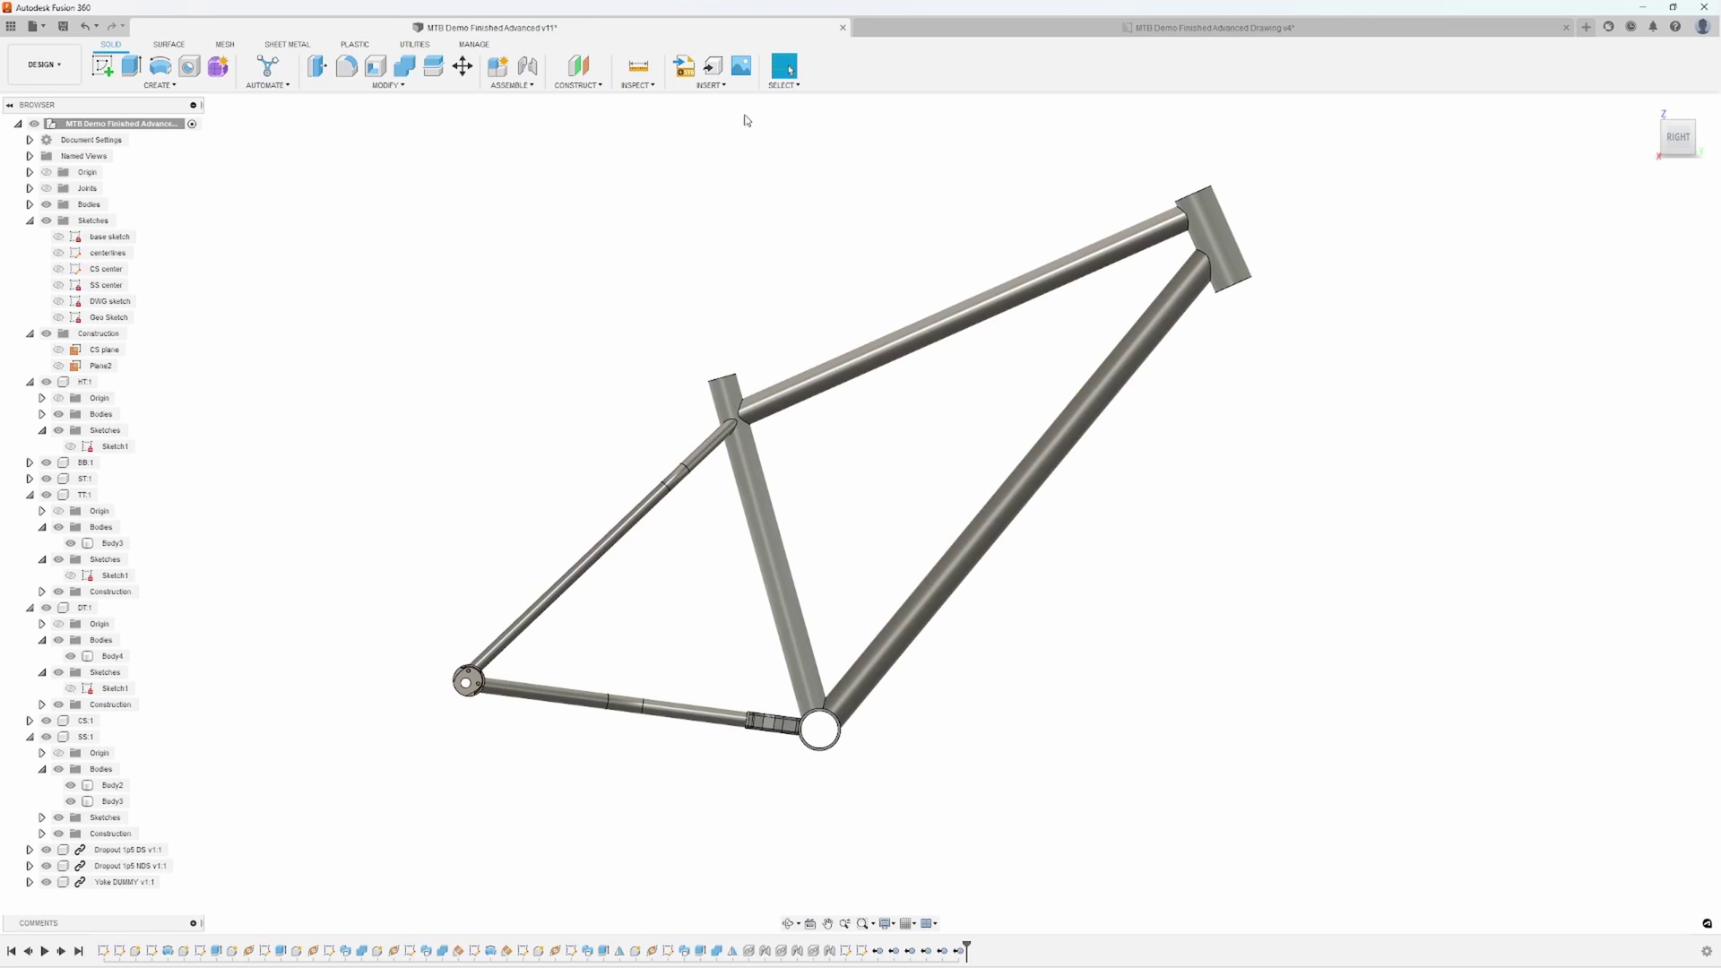
middle_click_drag(795, 188, 806, 202)
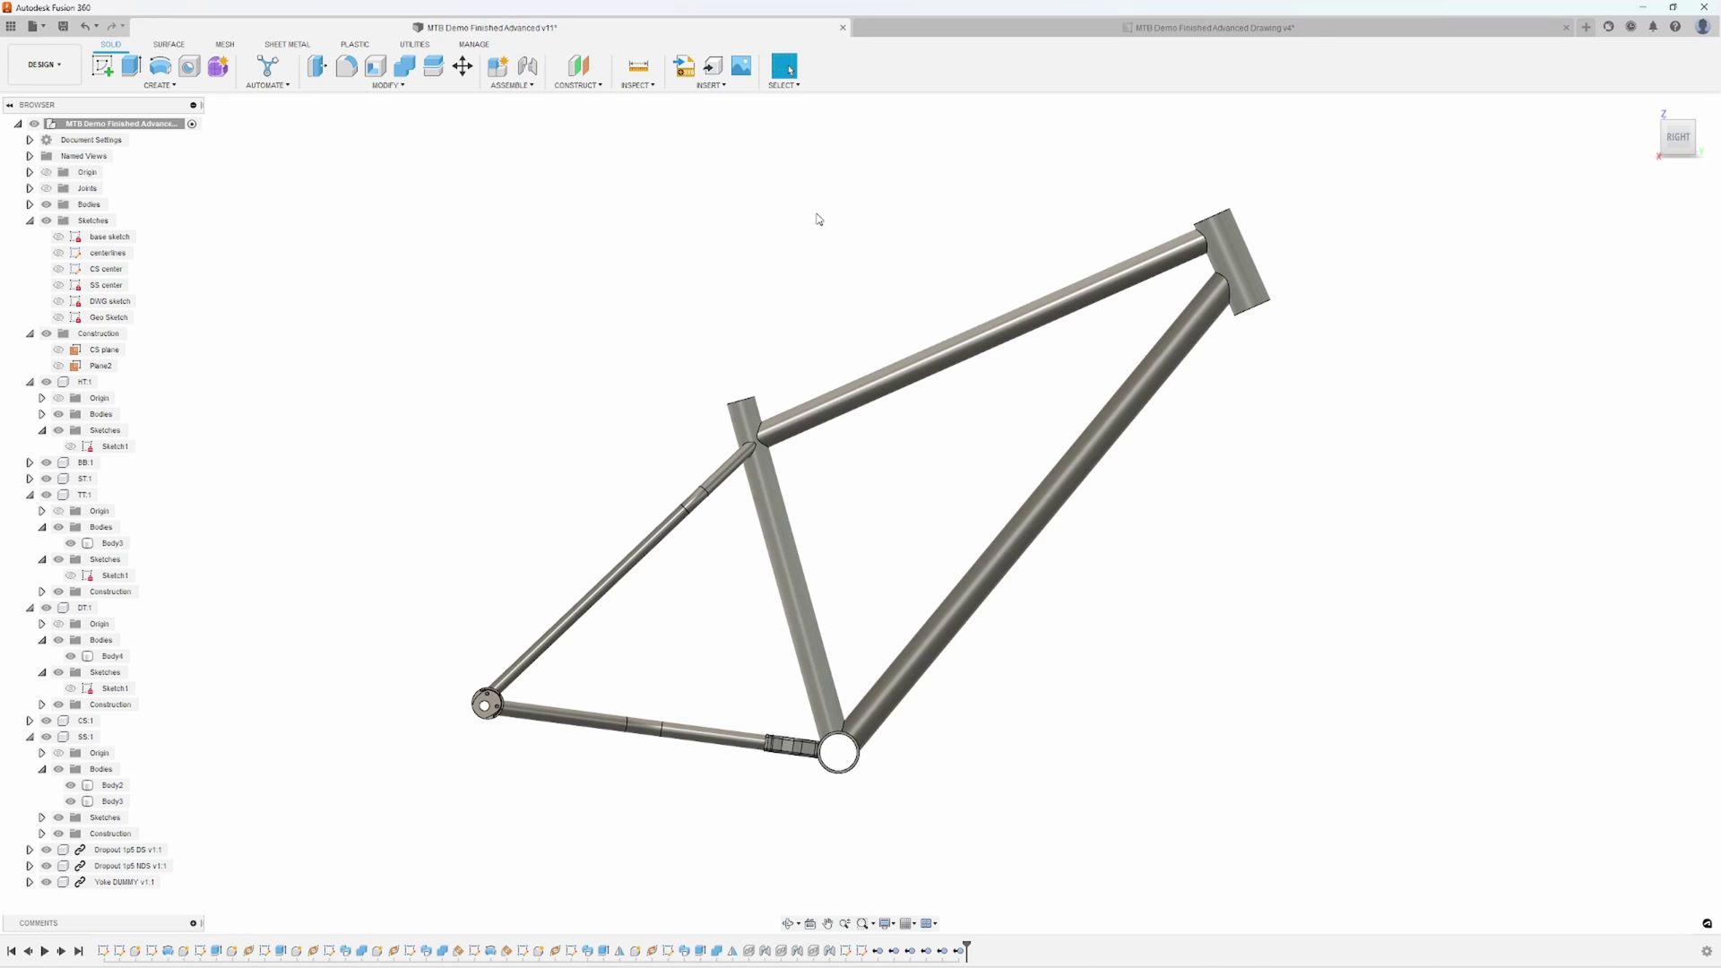
left_click(403, 86)
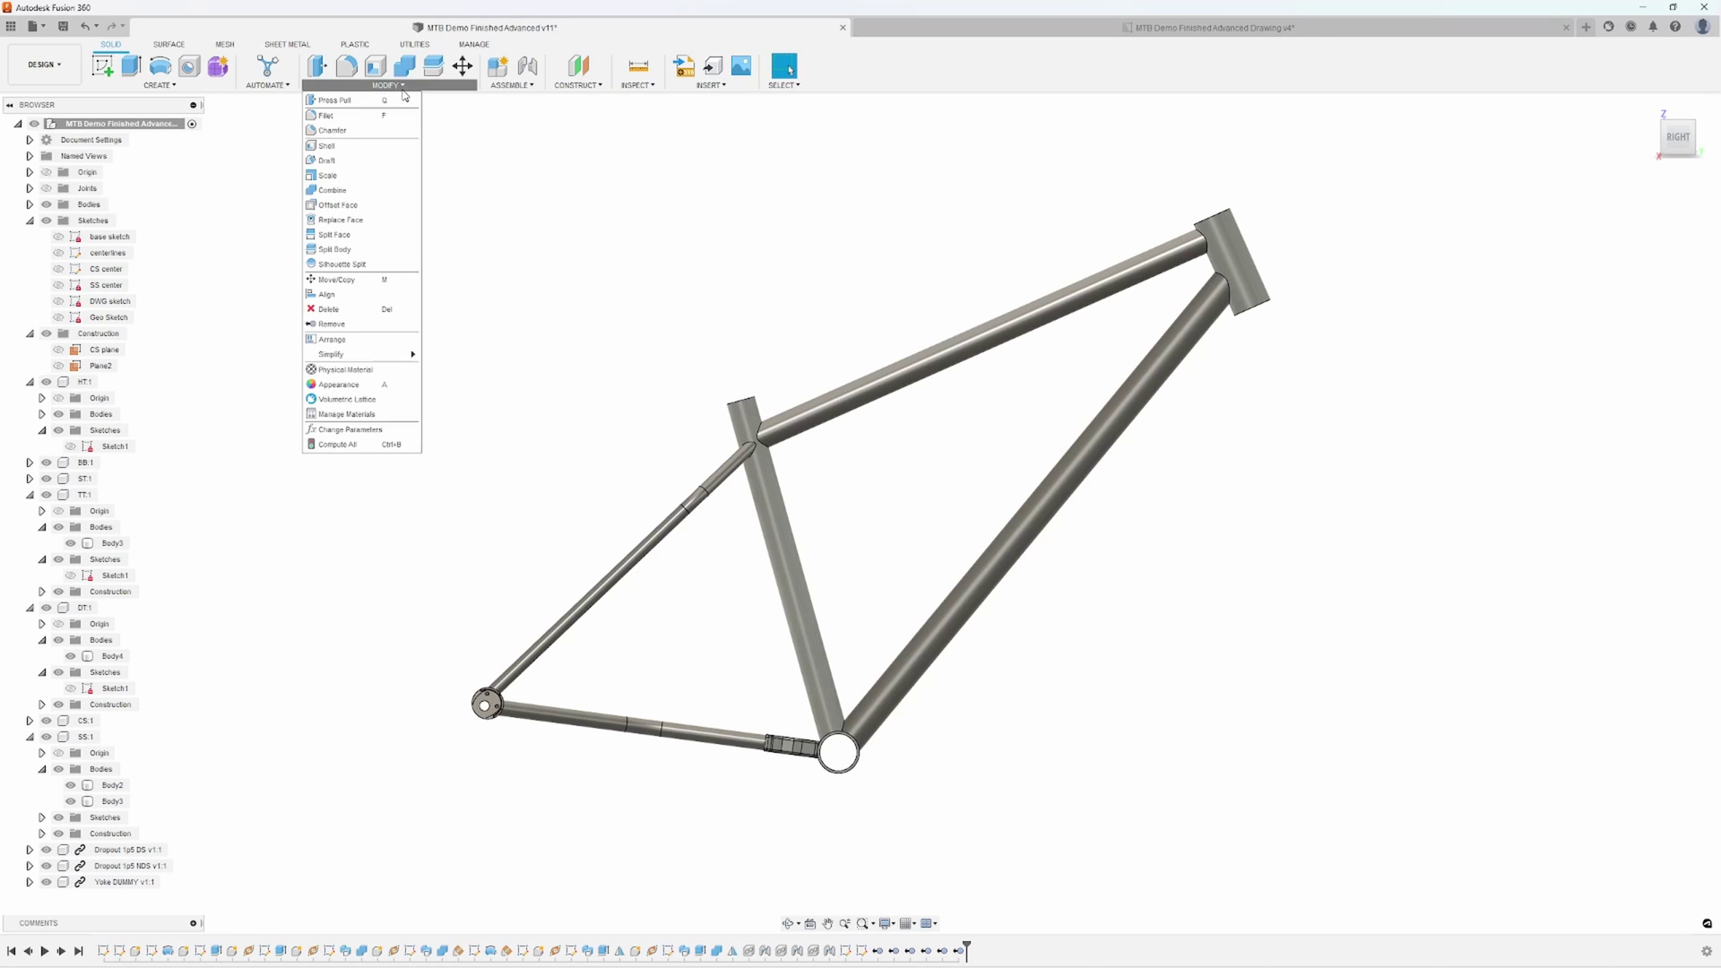
In Change Parameters, set dia_tt to 28 mm and dia_dt to 35 mm, then apply
left_click(391, 436)
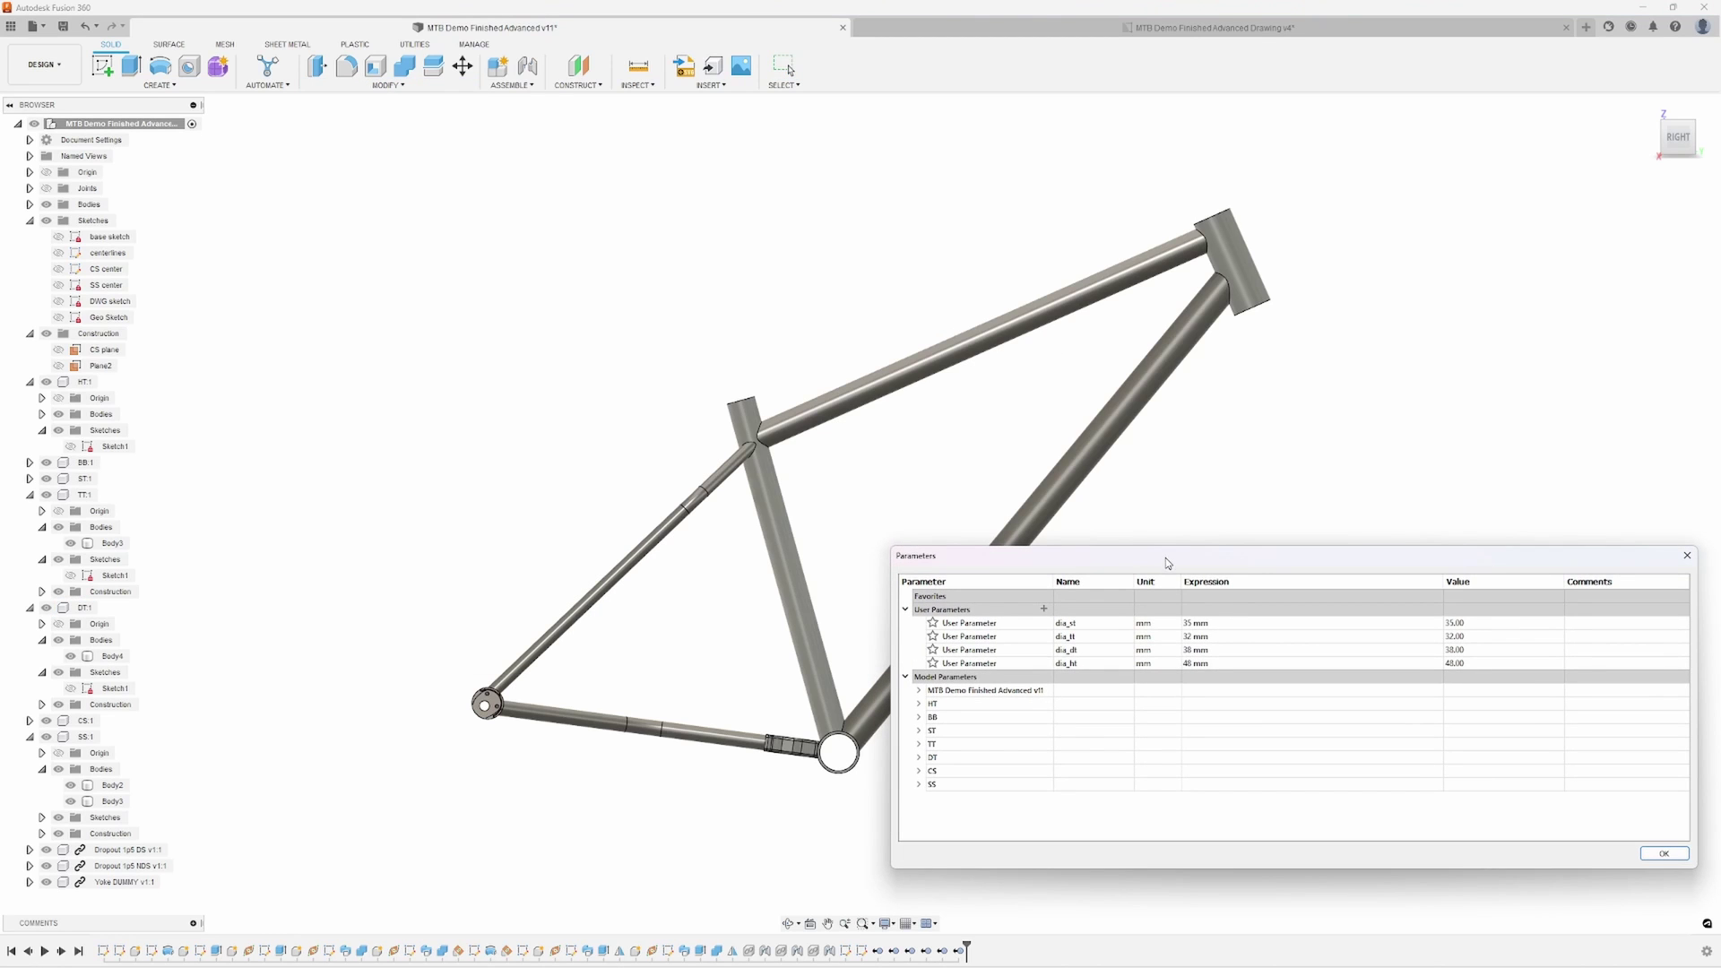
left_click_drag(1168, 563, 1203, 523)
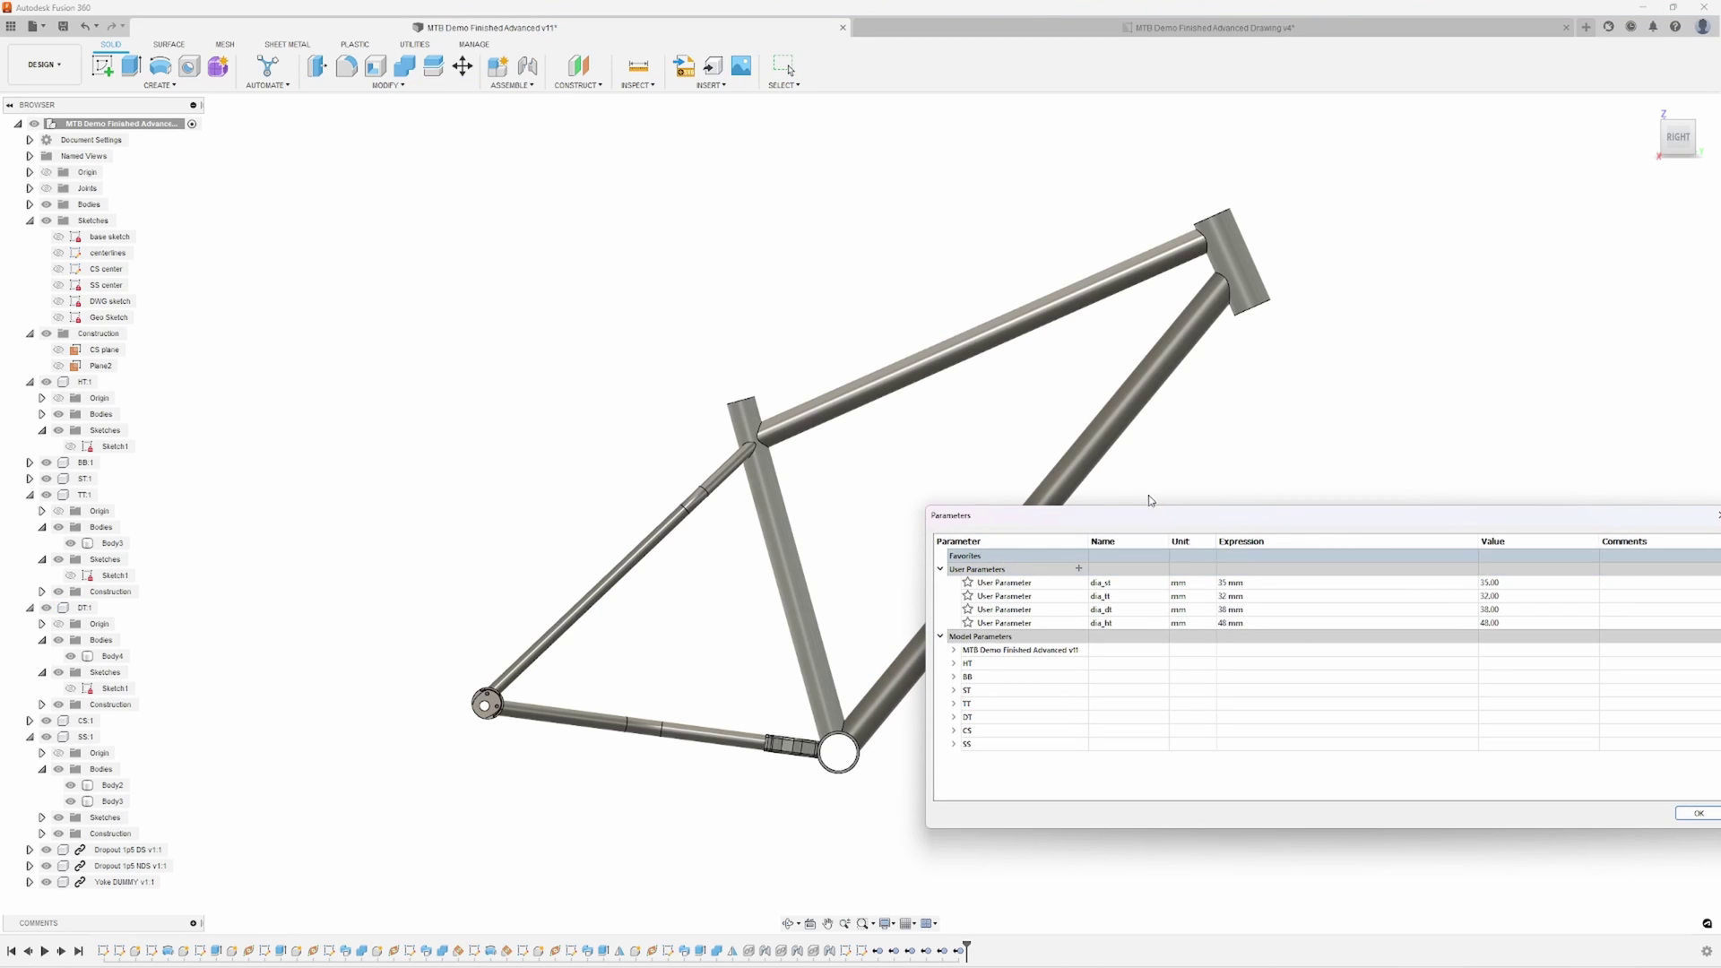
left_click(1236, 598)
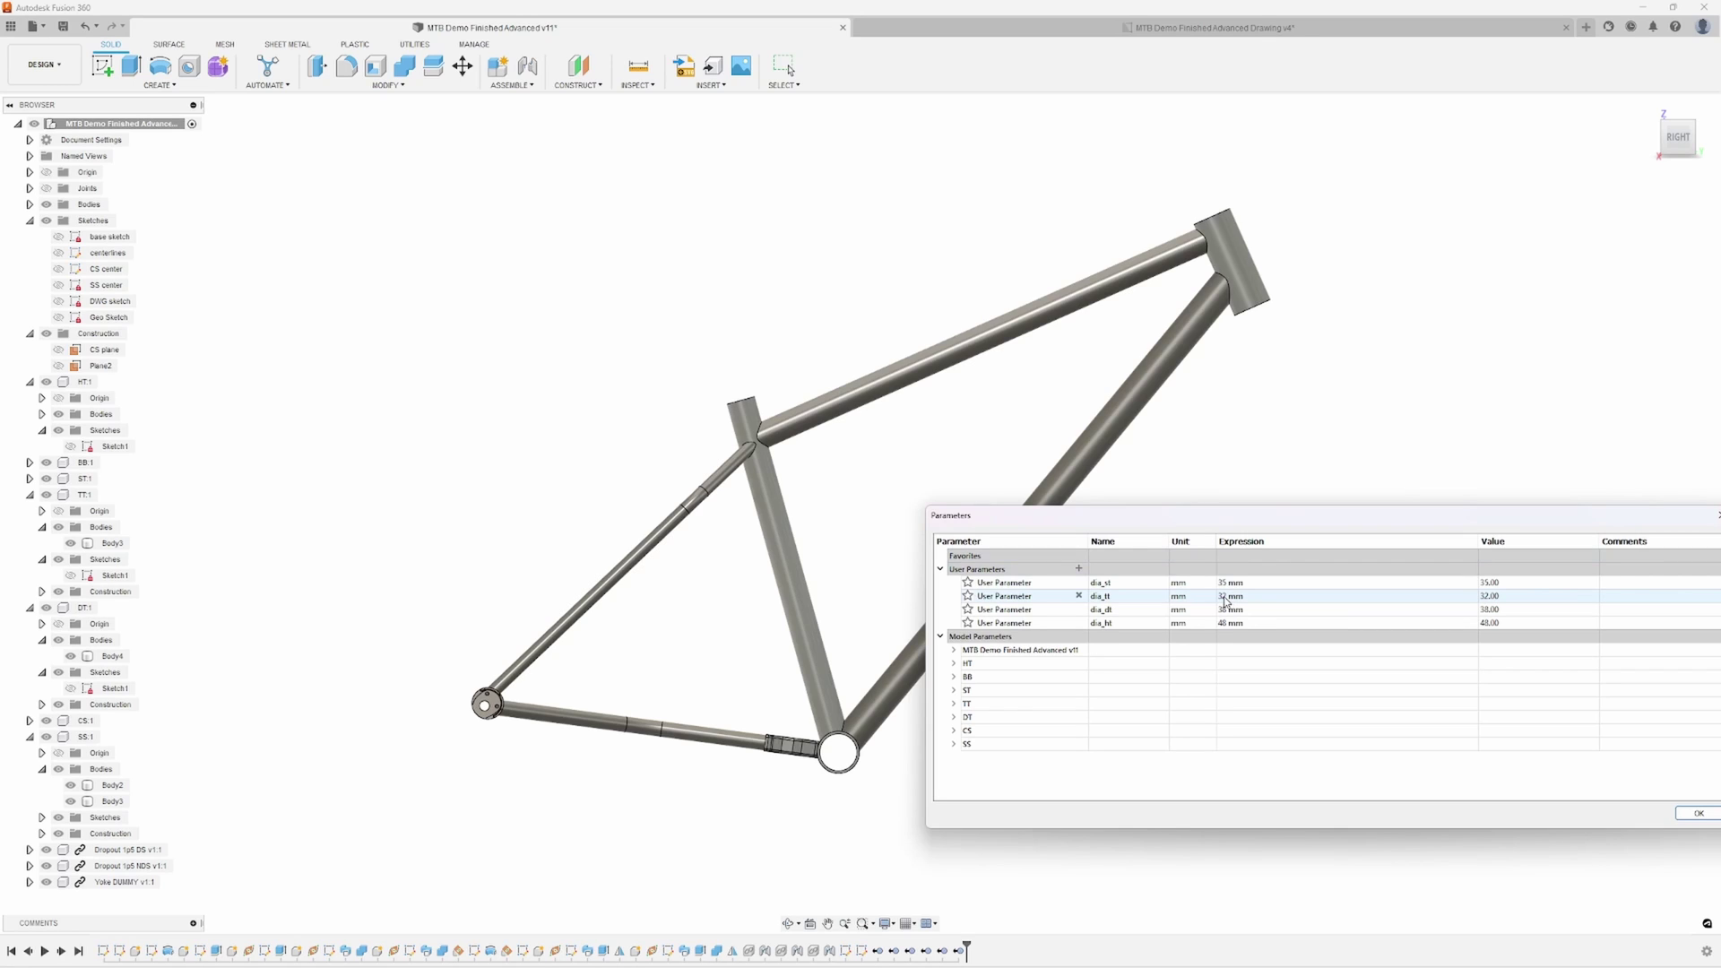
left_click(1226, 598)
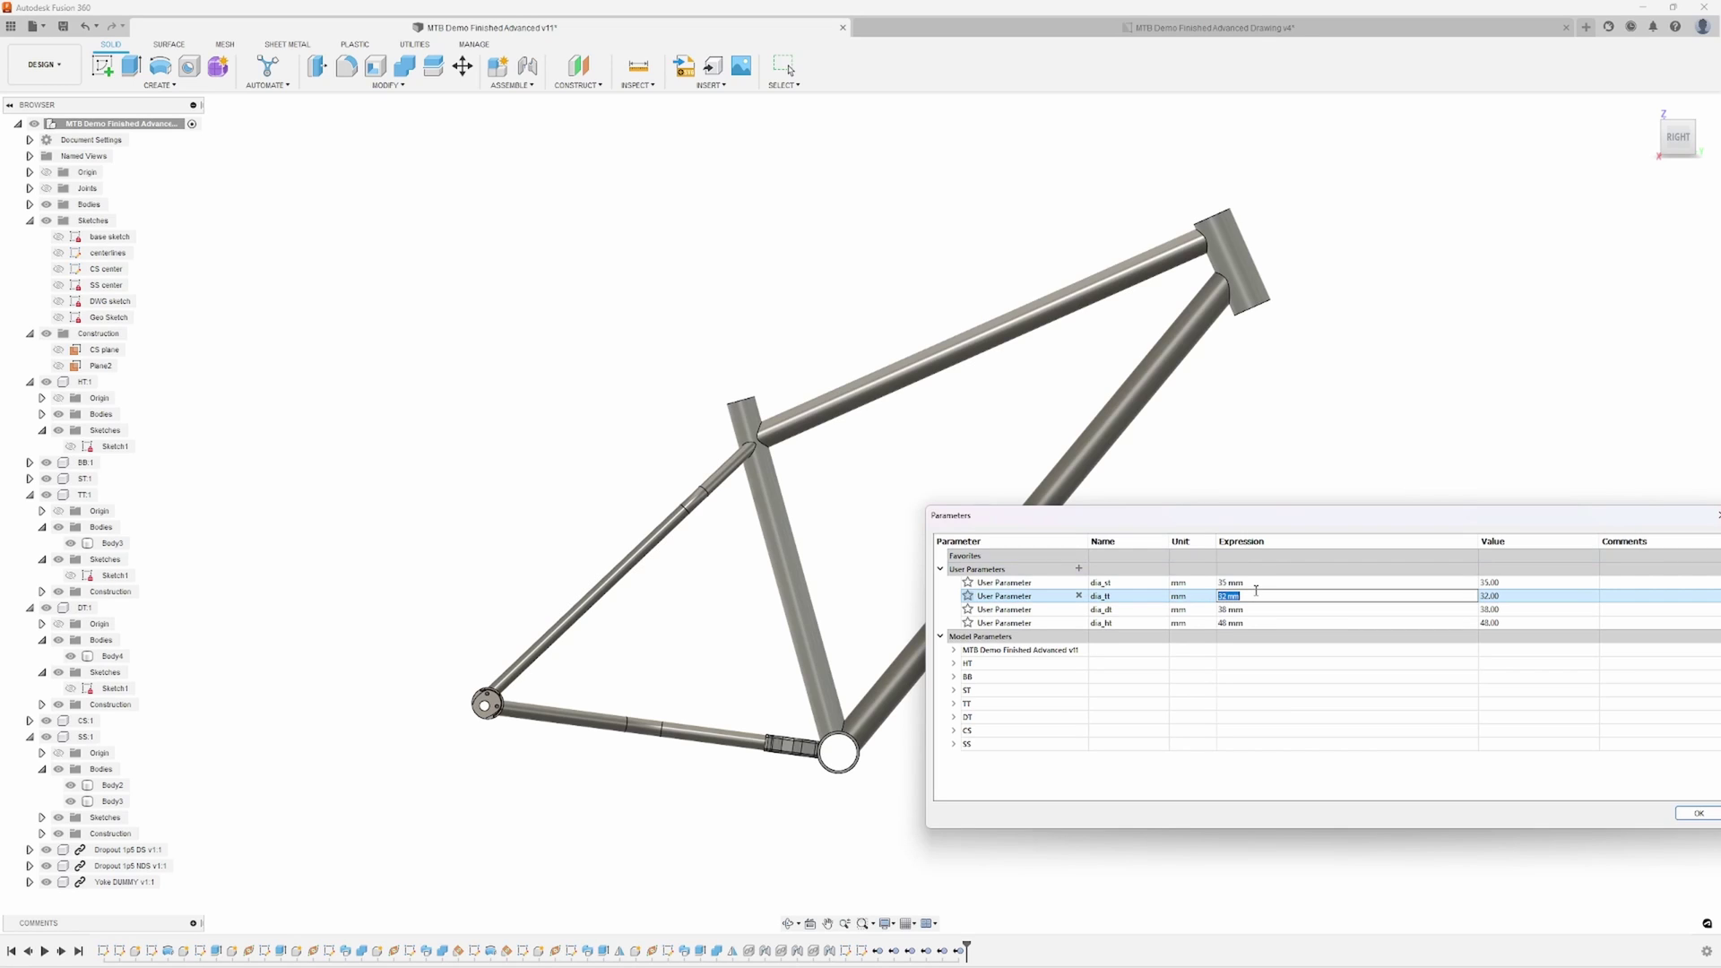
type("28")
key("Return")
left_click(1232, 609)
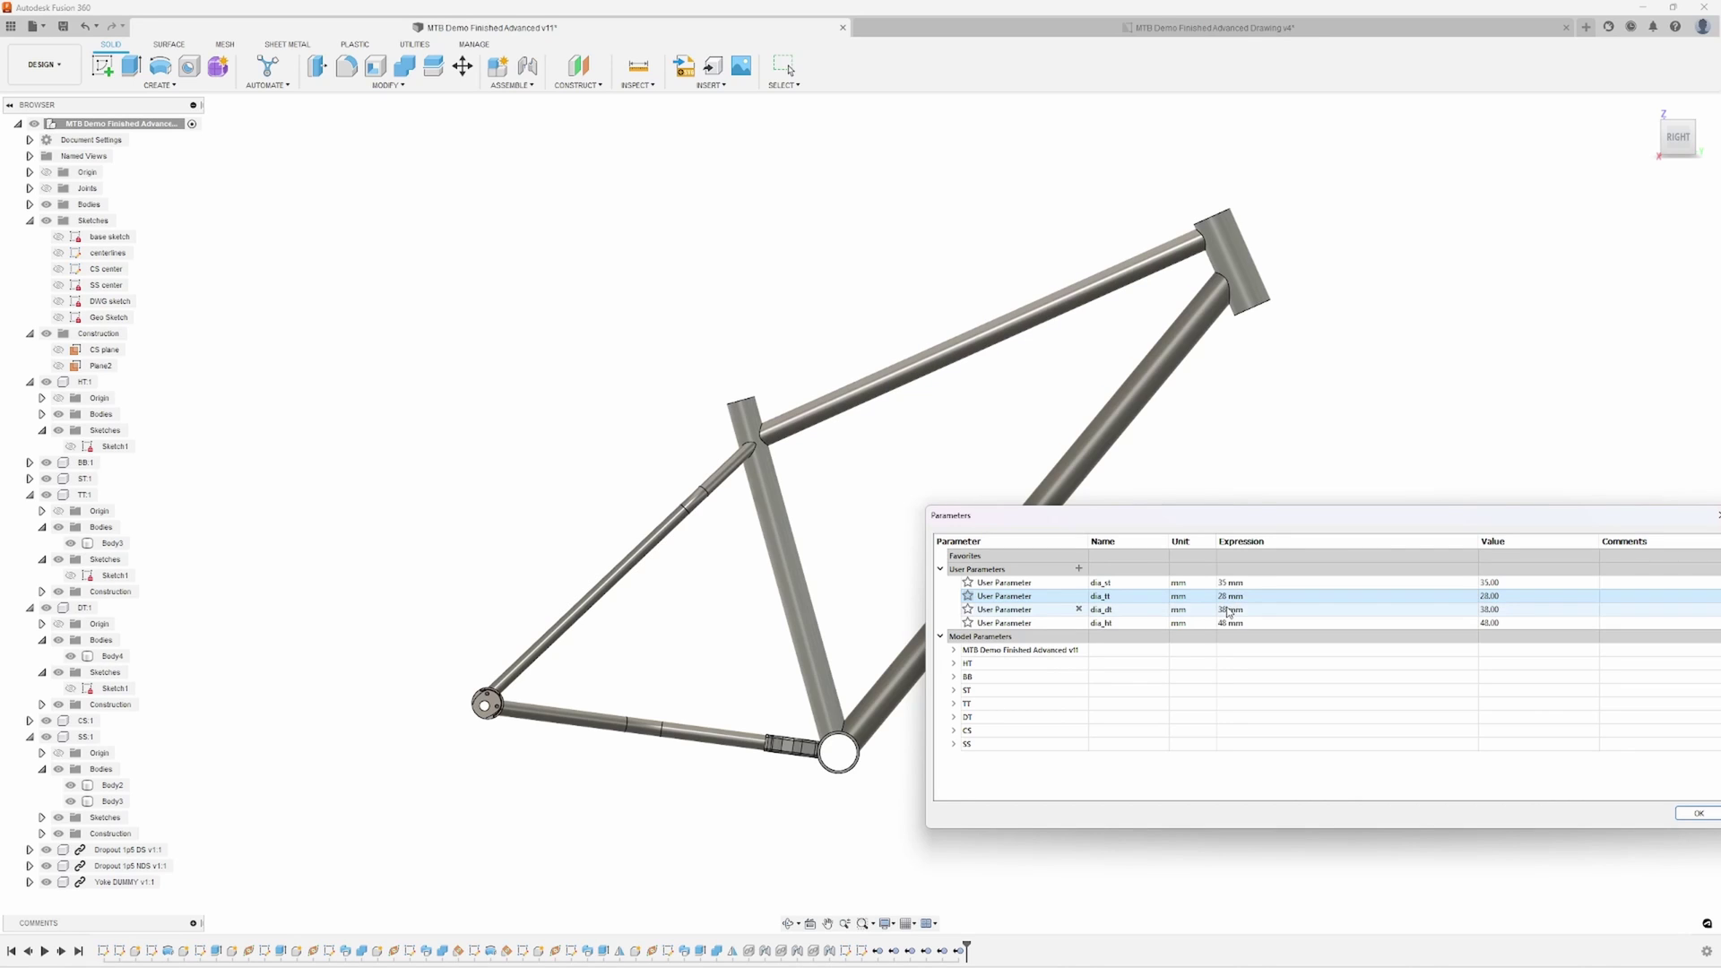
double_click(1233, 610)
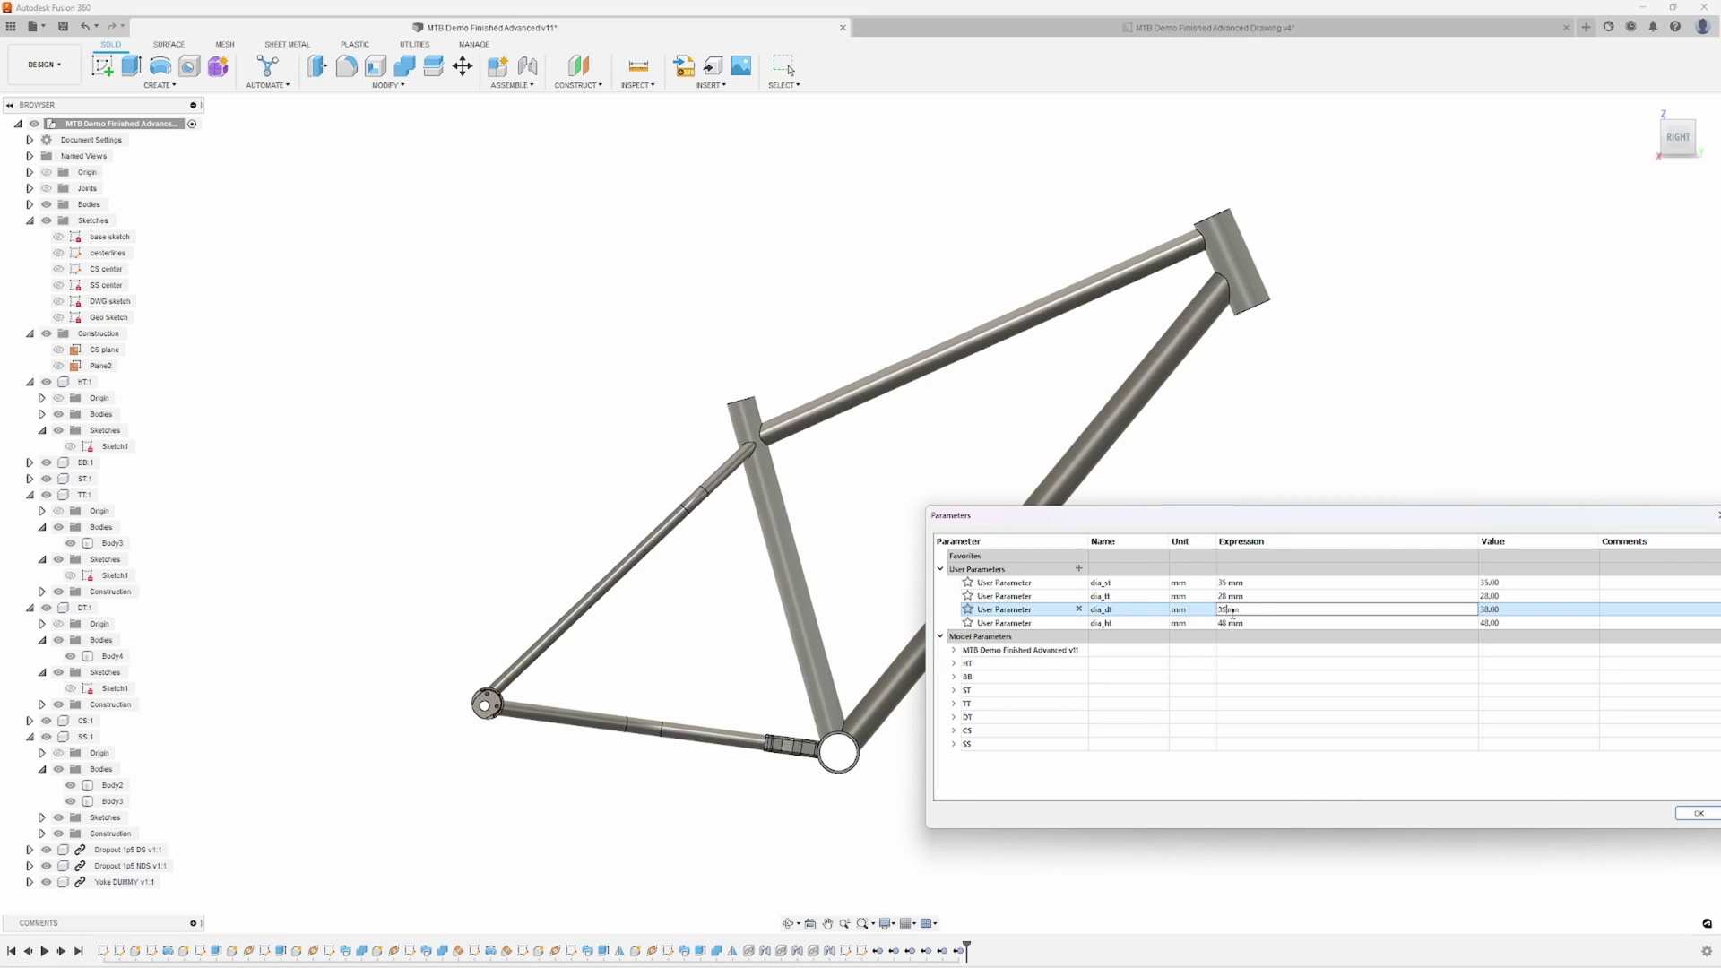
type("35")
key("Return")
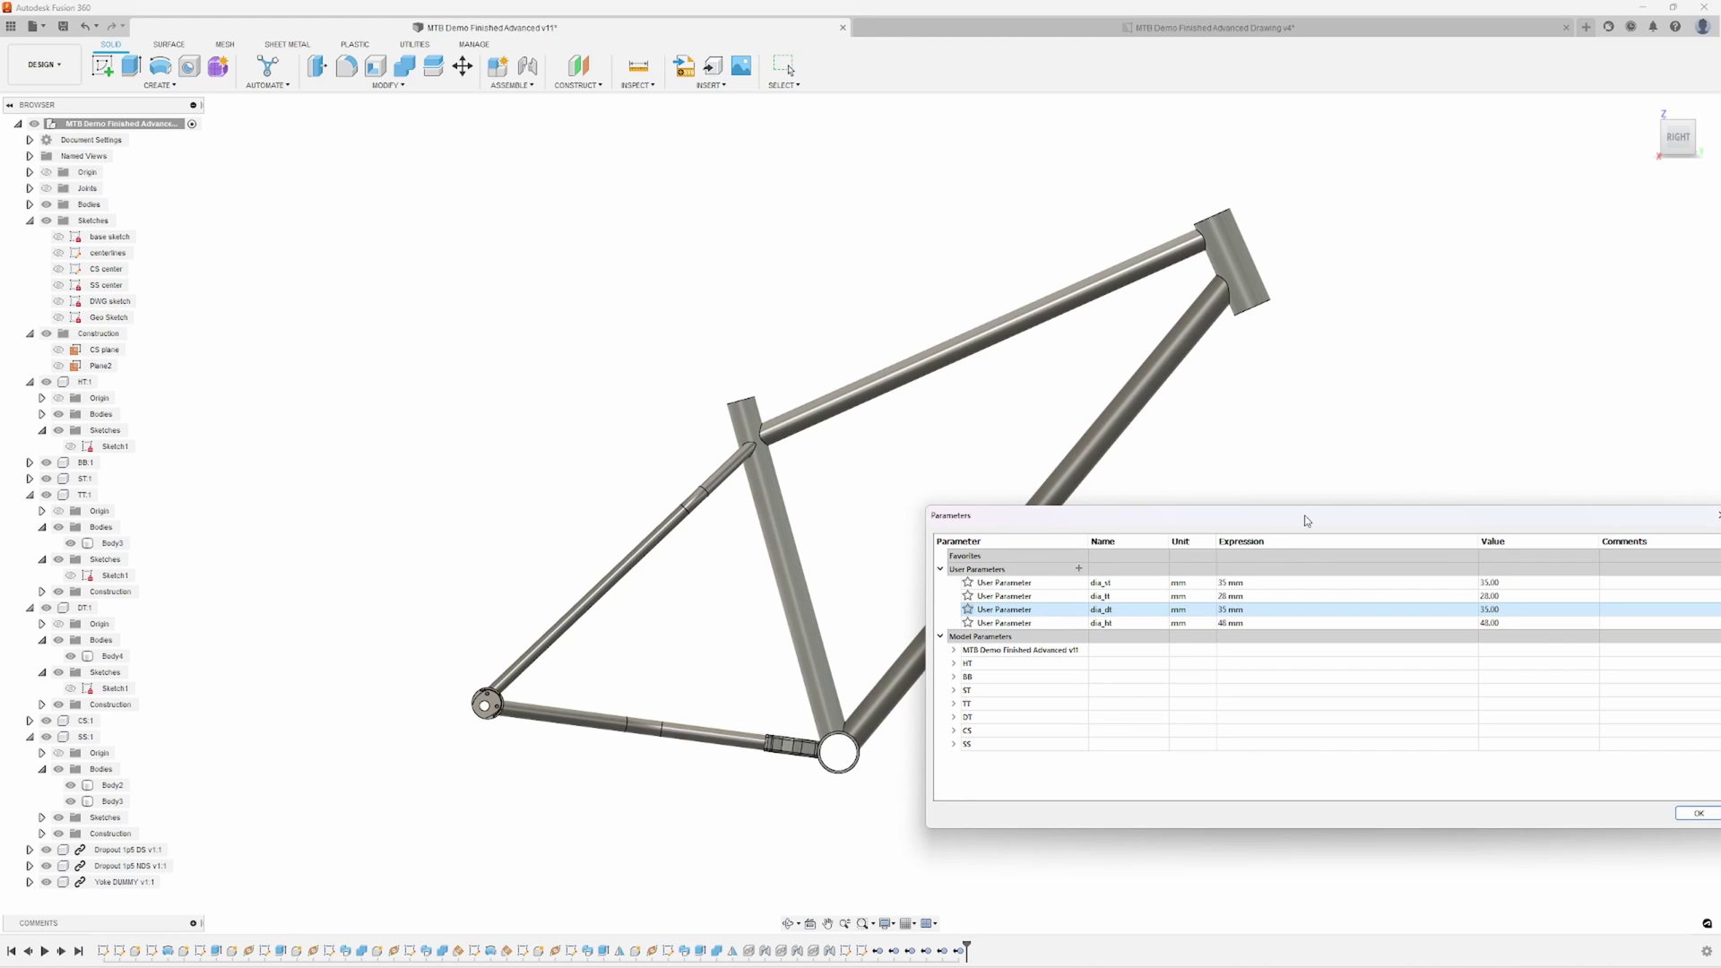
left_click_drag(1306, 515, 1117, 519)
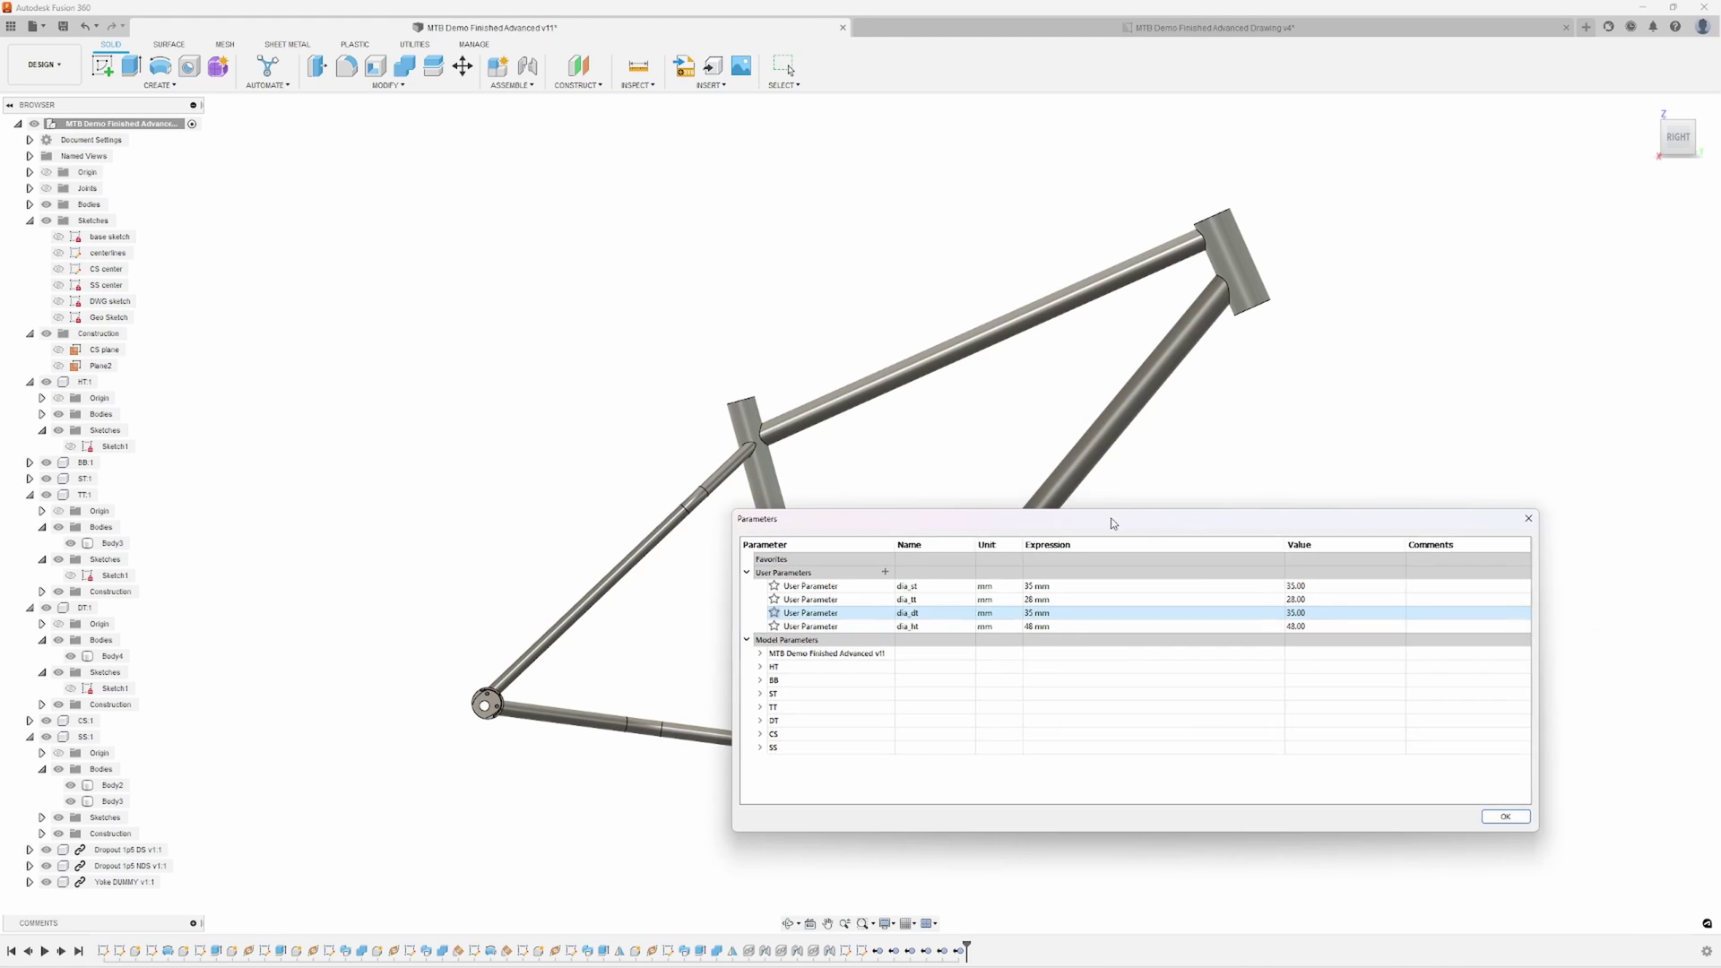
left_click(1510, 816)
scroll(1506, 529, "up", 3)
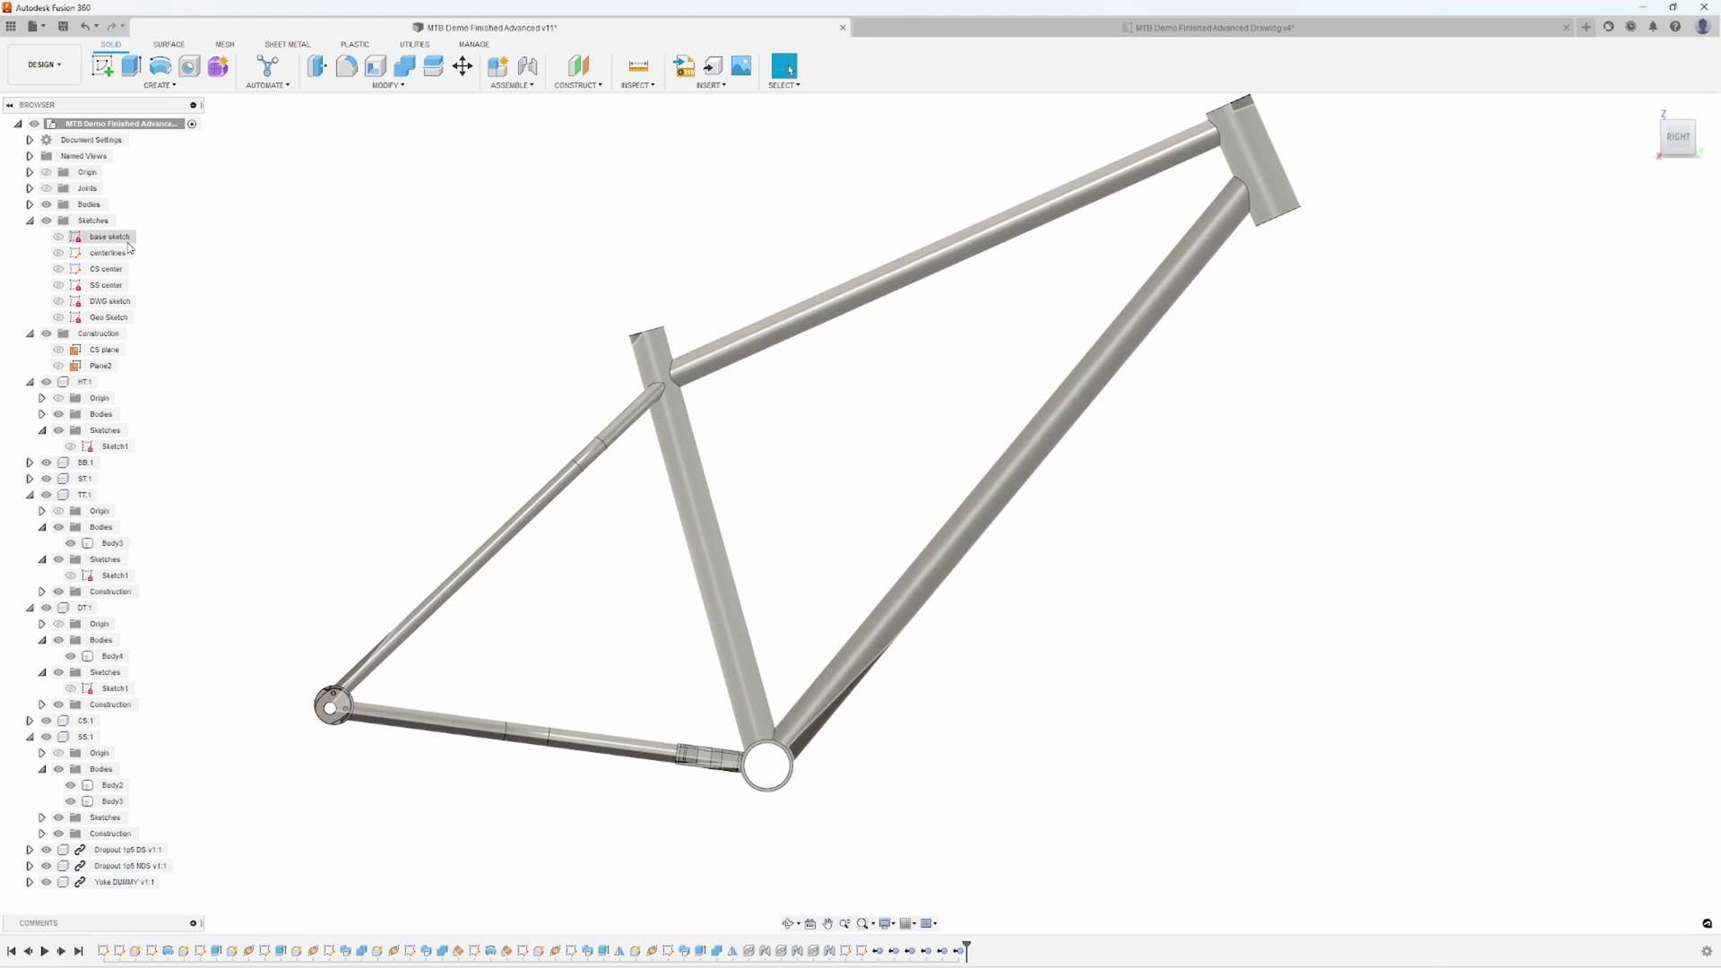
Edit the base sketch, changing the 450 horizontal dimension to 400 and the 120 dimension to 90
right_click(126, 238)
left_click(161, 285)
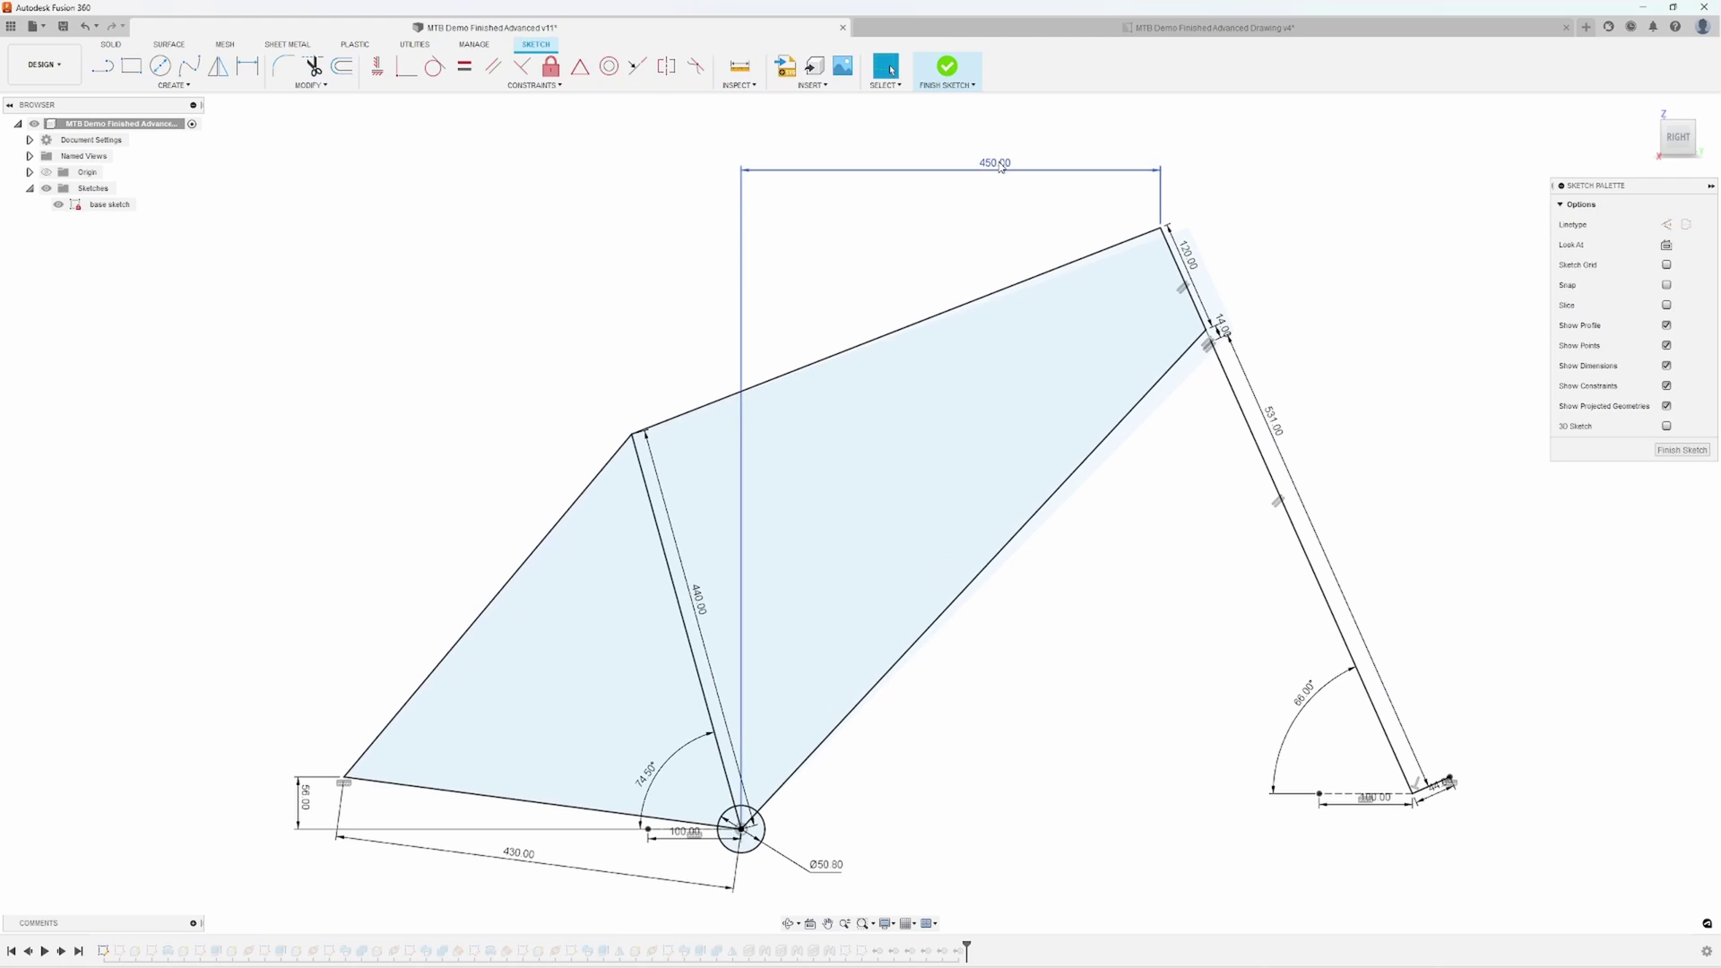
double_click(999, 164)
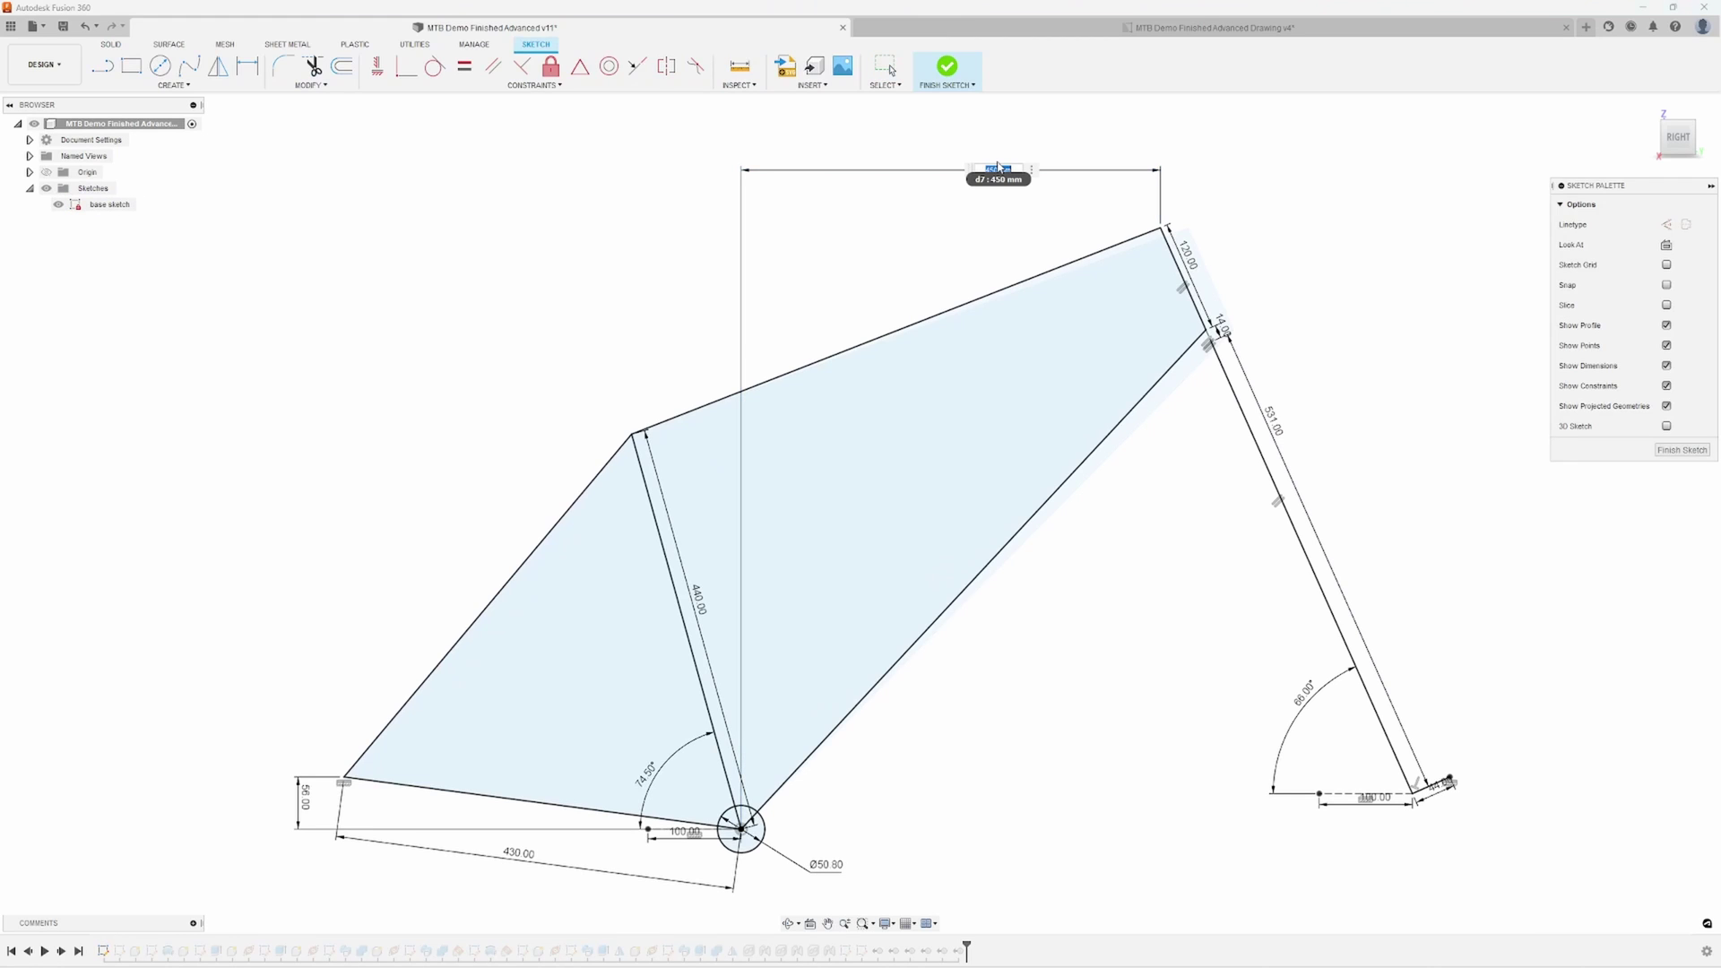
key("BackSpace")
type("400")
key("Return")
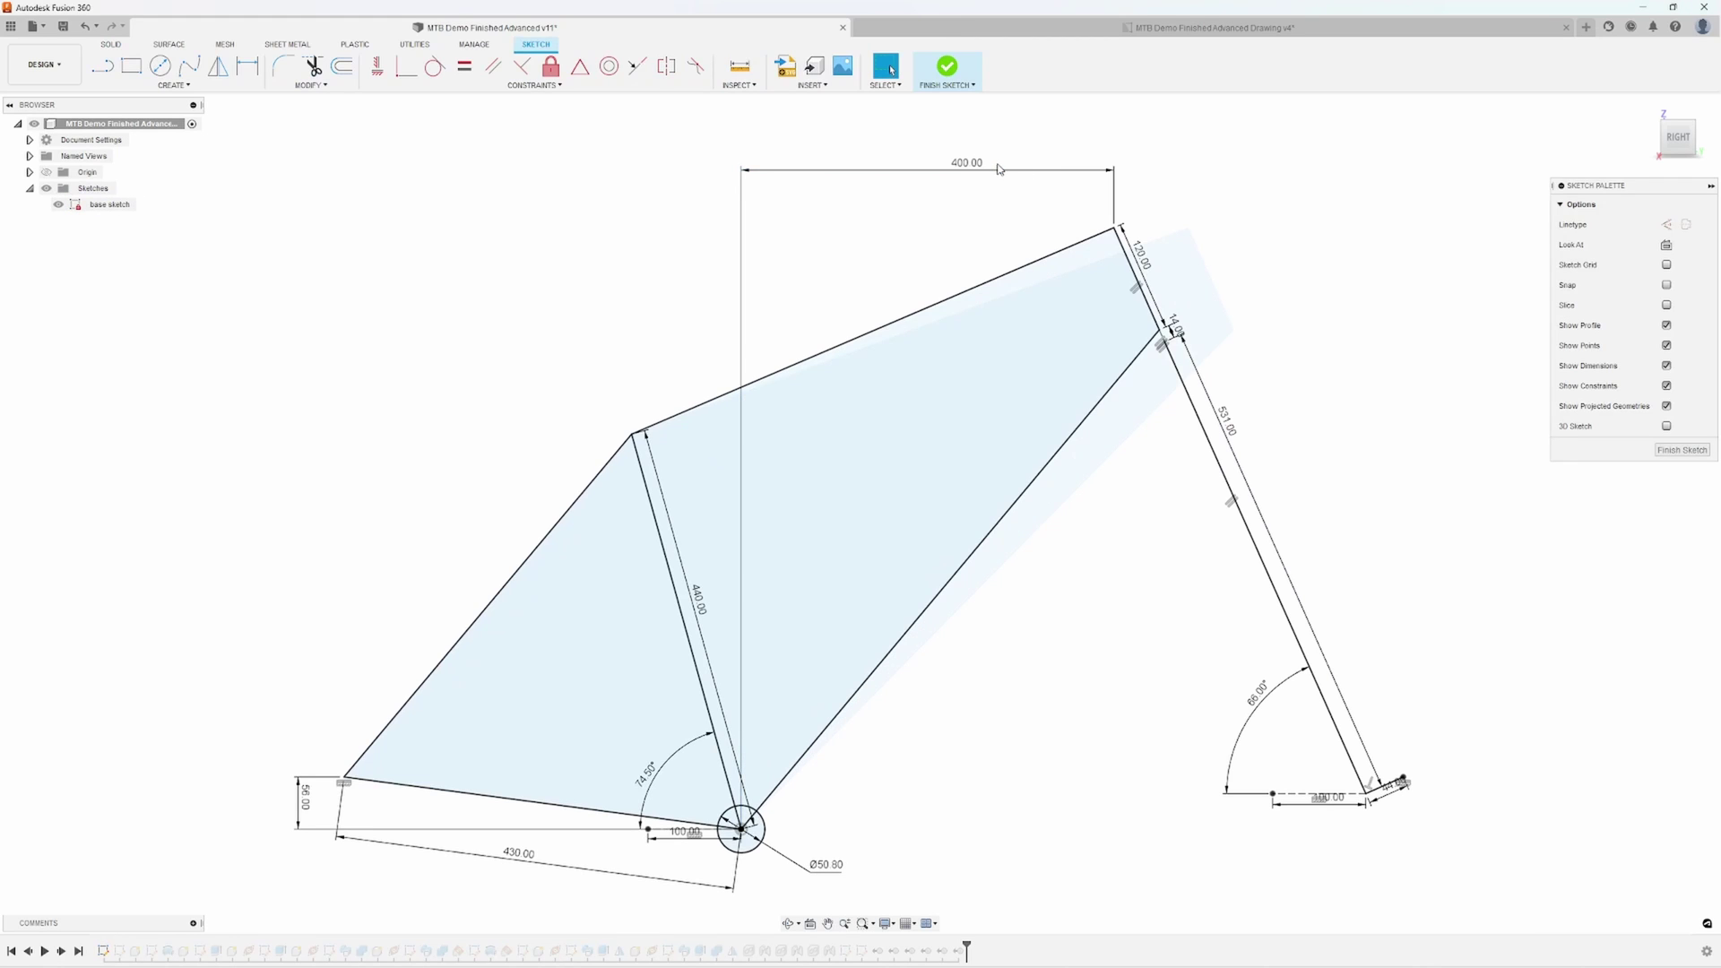
double_click(1141, 255)
type("9")
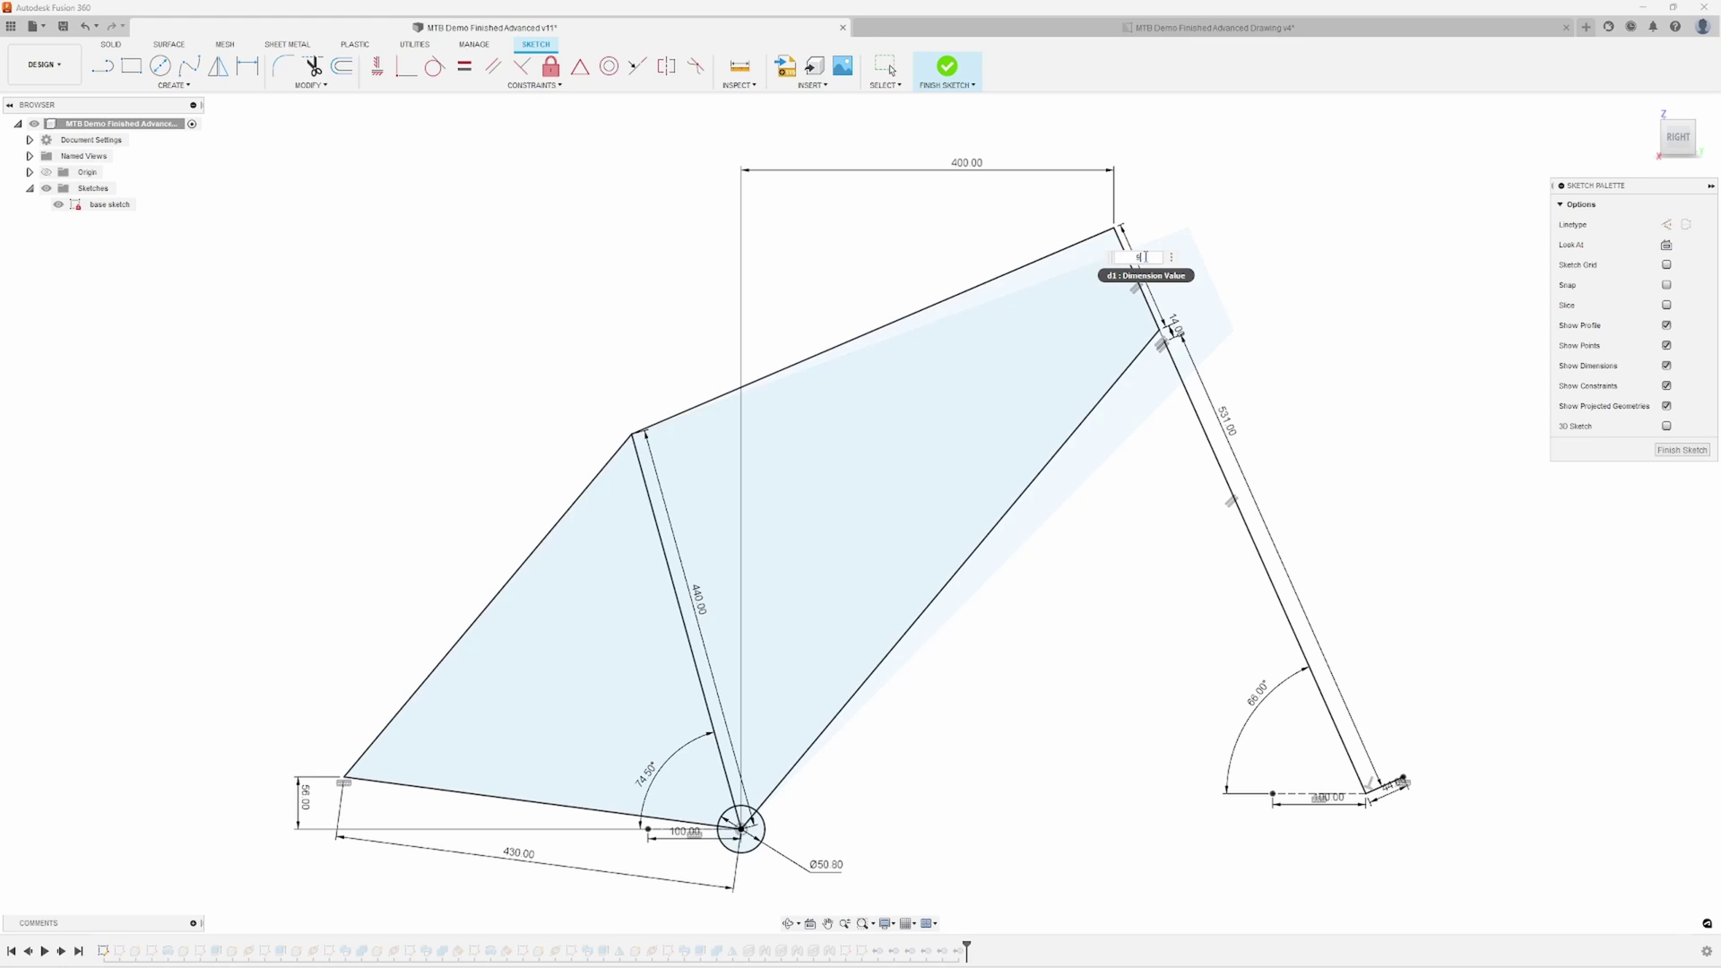
type("0")
key("Return")
Set the angled member to 511, chainstay to 420 and seat tube to 380, then finish the sketch
double_click(1203, 418)
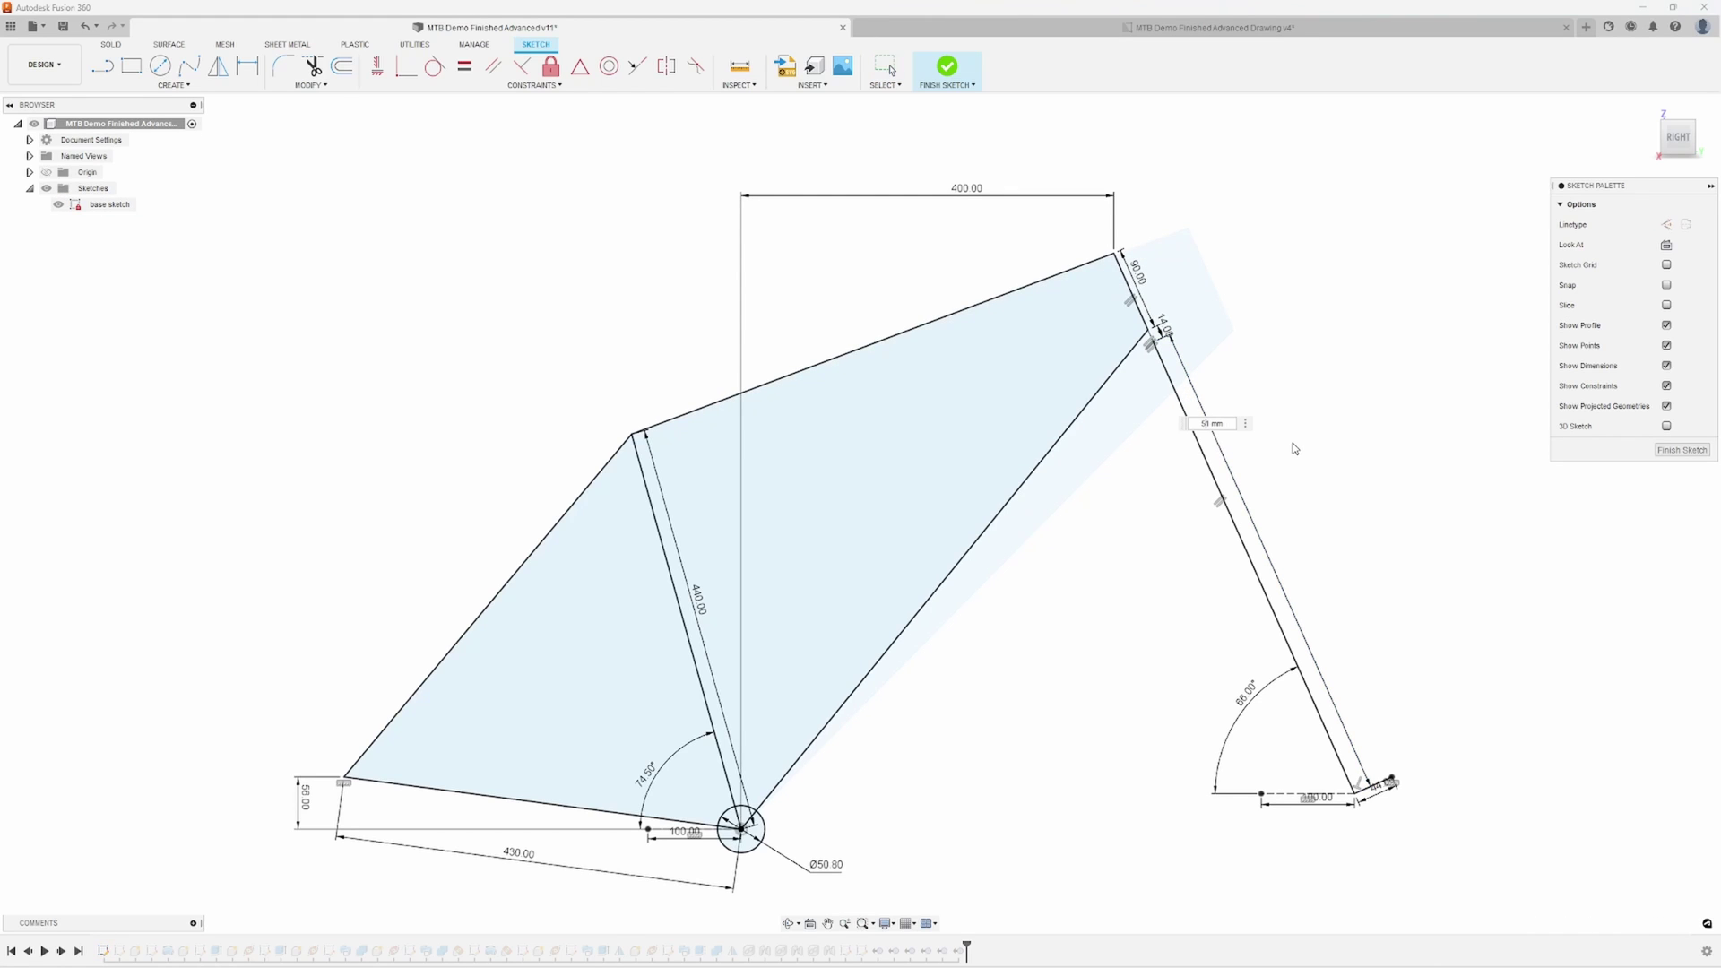
type("1")
key("Return")
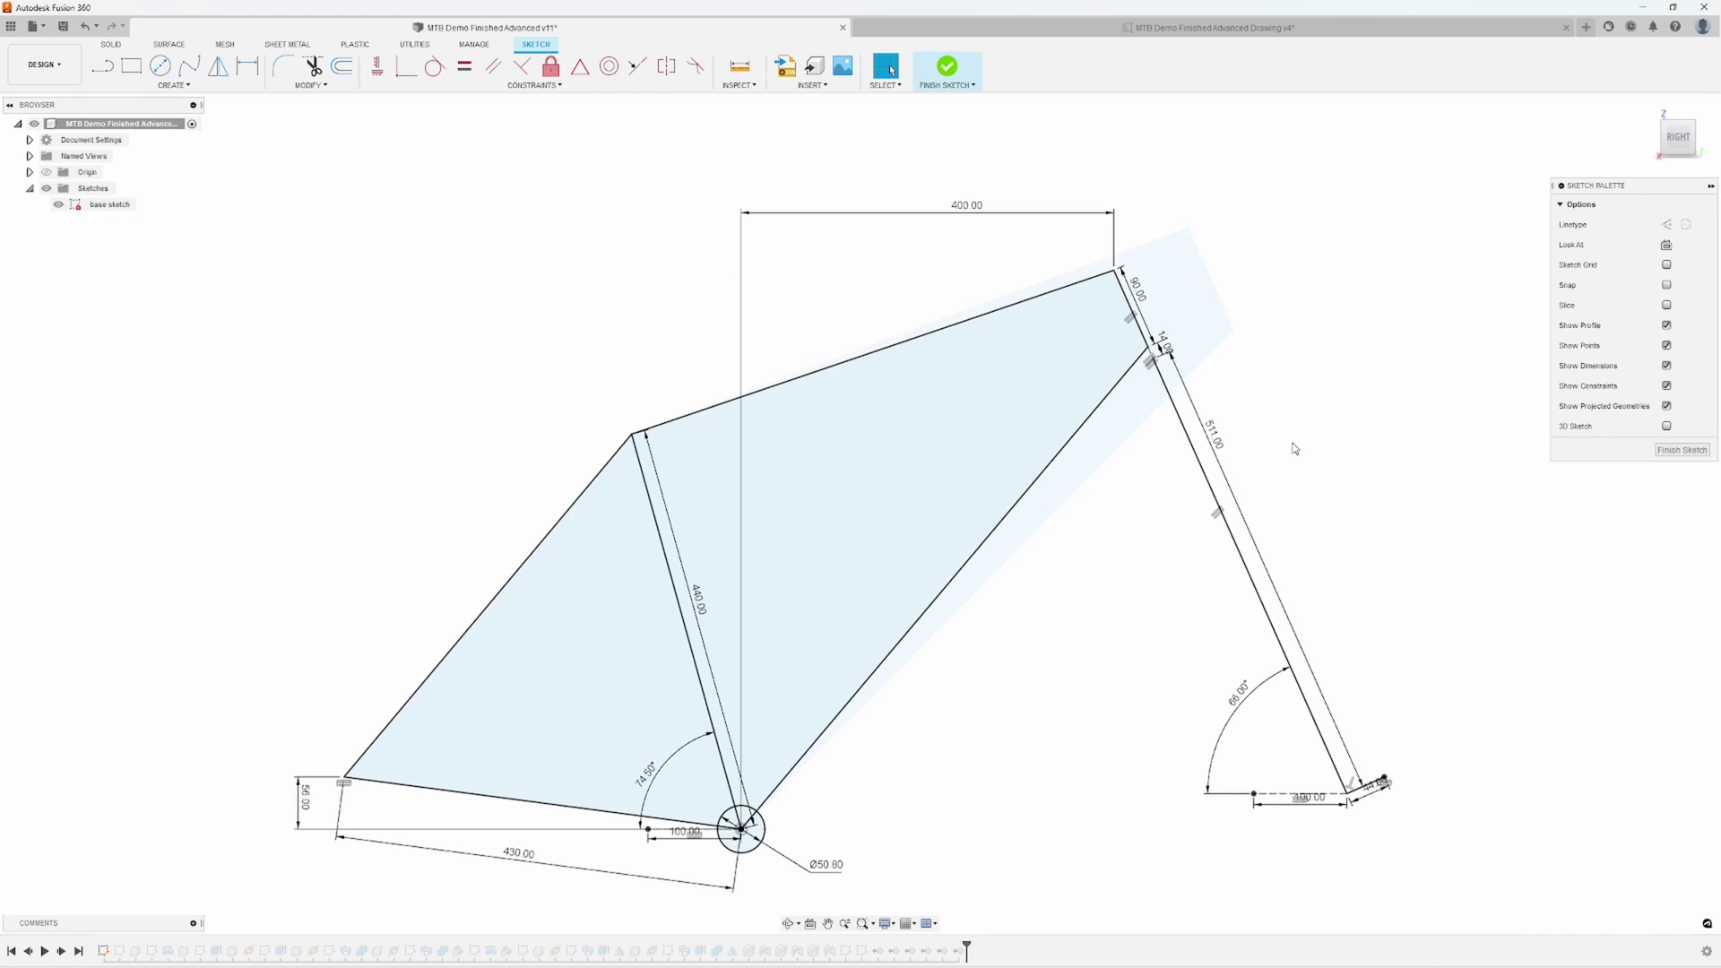
double_click(509, 863)
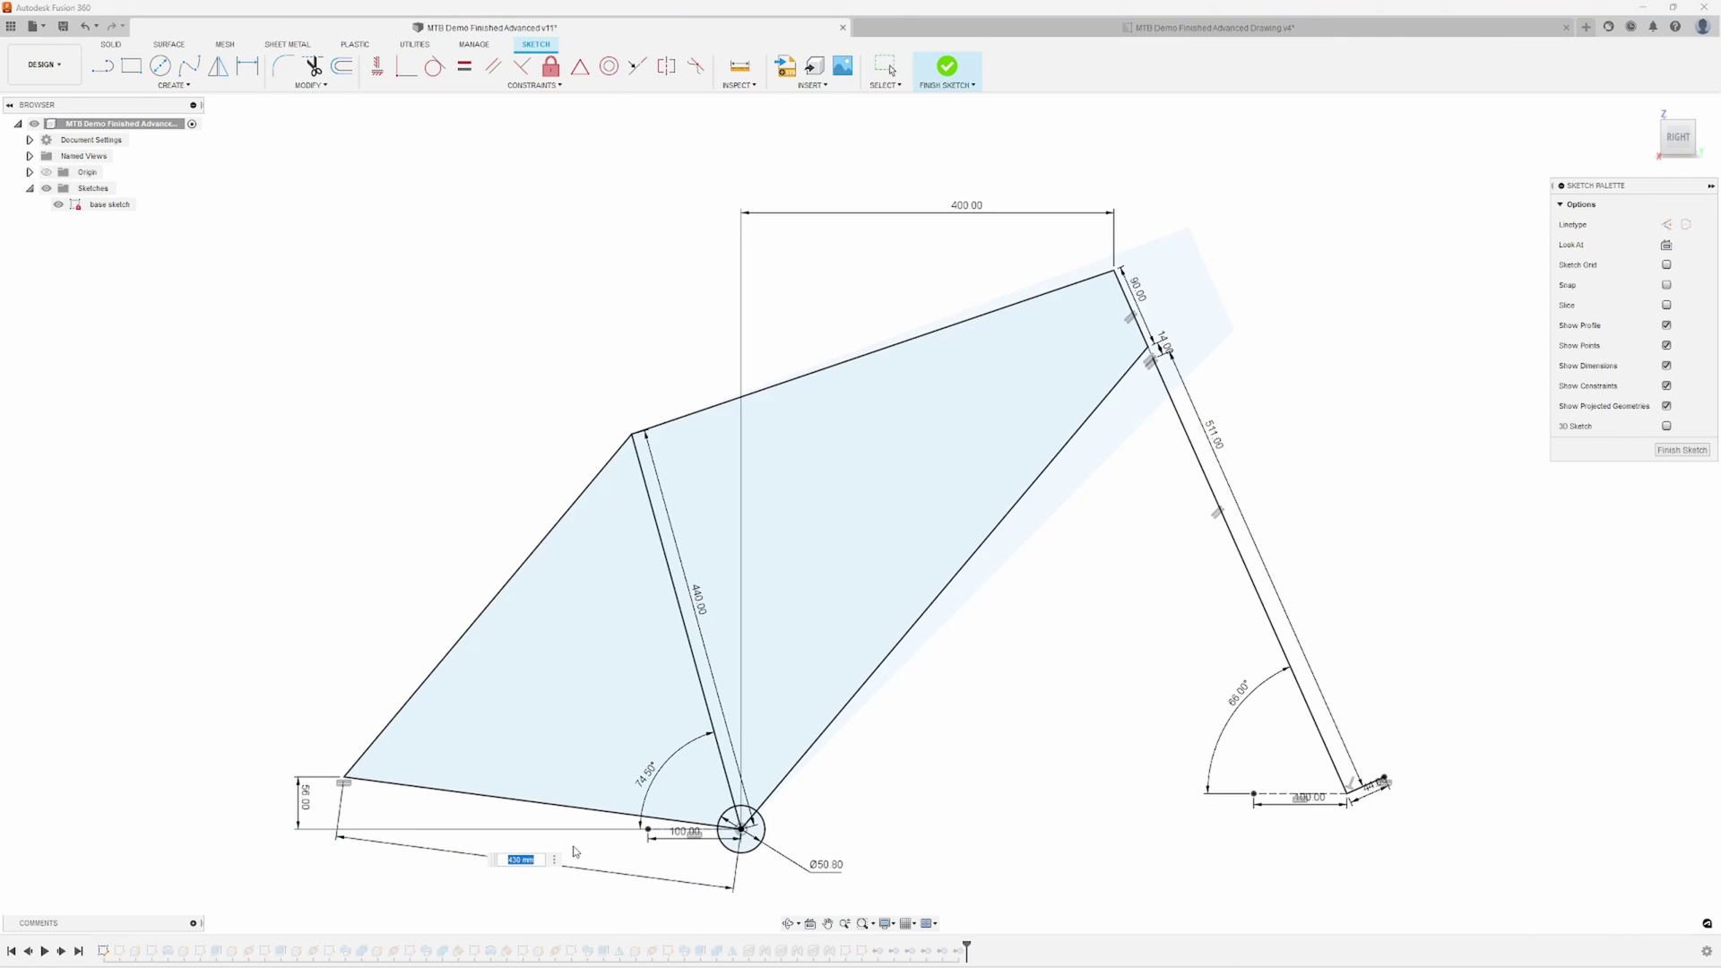
type("420")
key("Return")
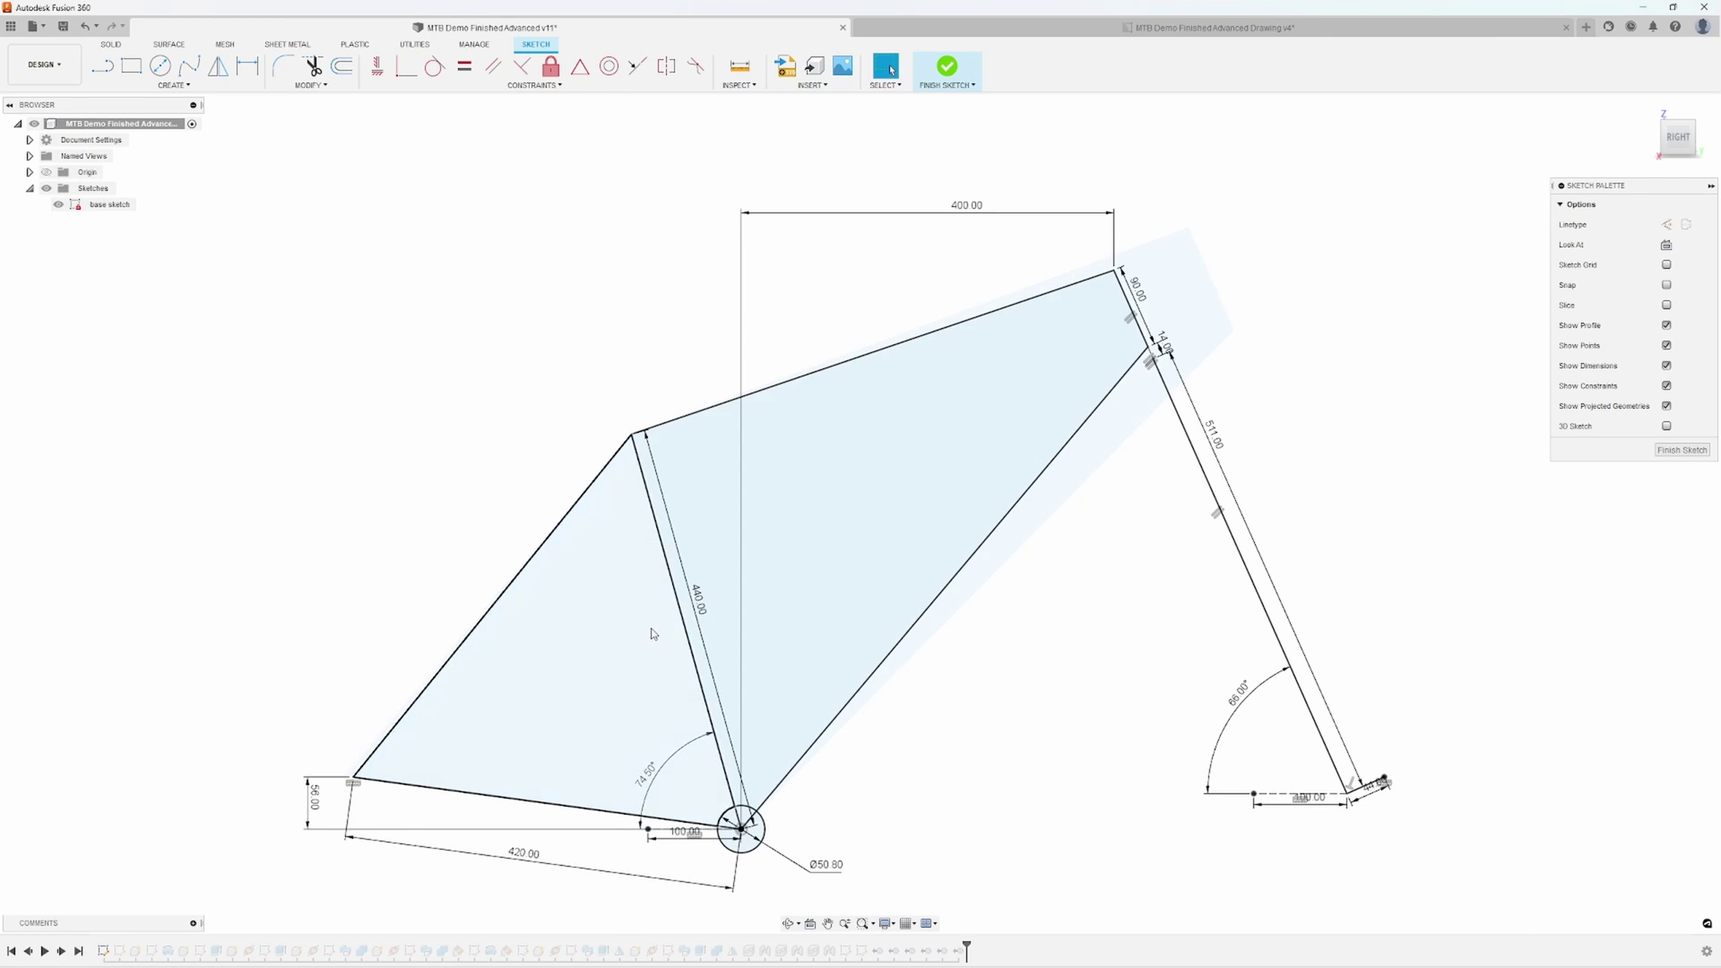
double_click(698, 603)
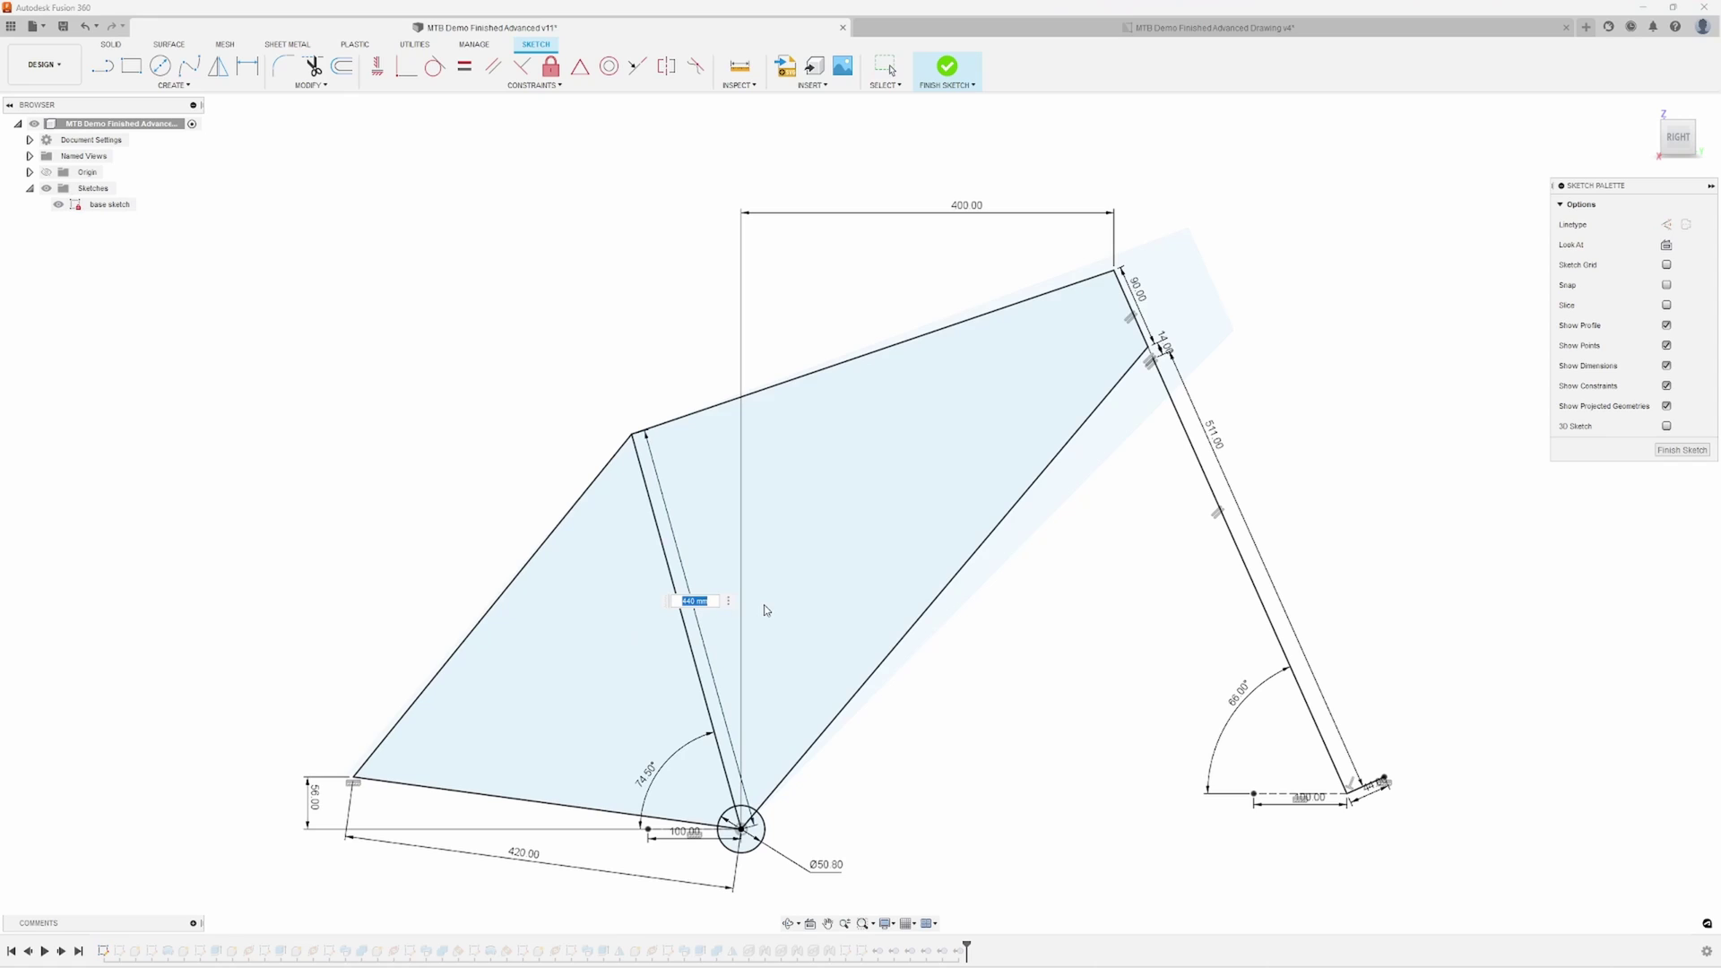
type("380")
key("Return")
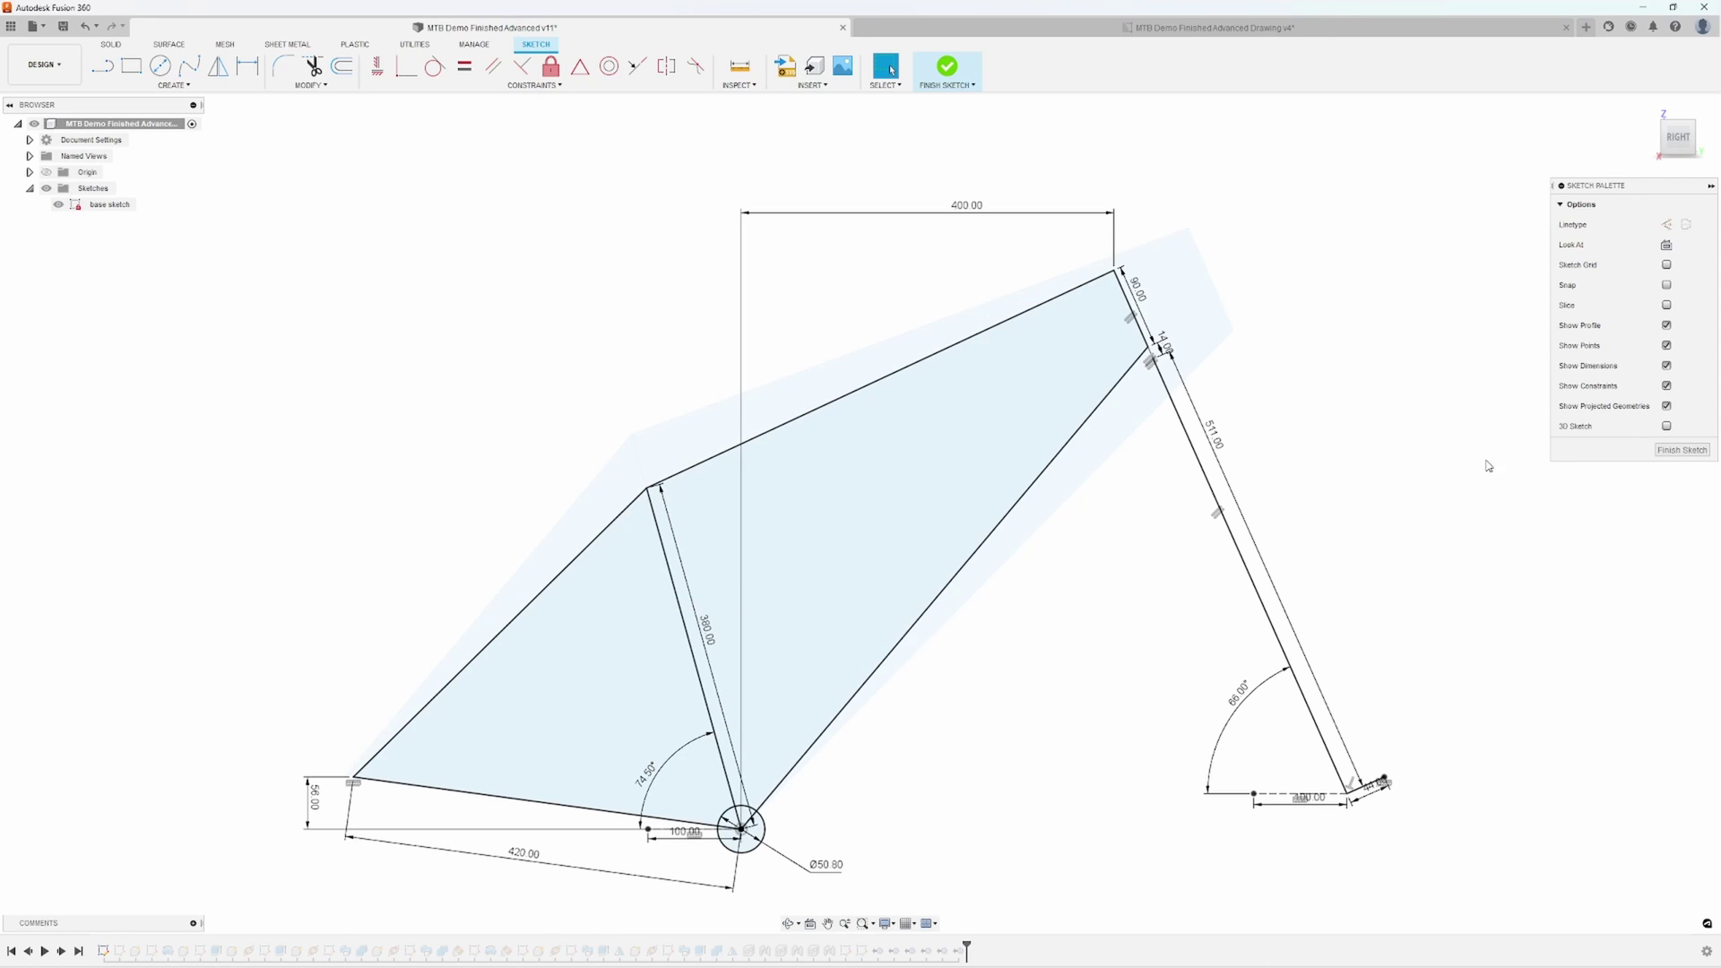
left_click(1690, 452)
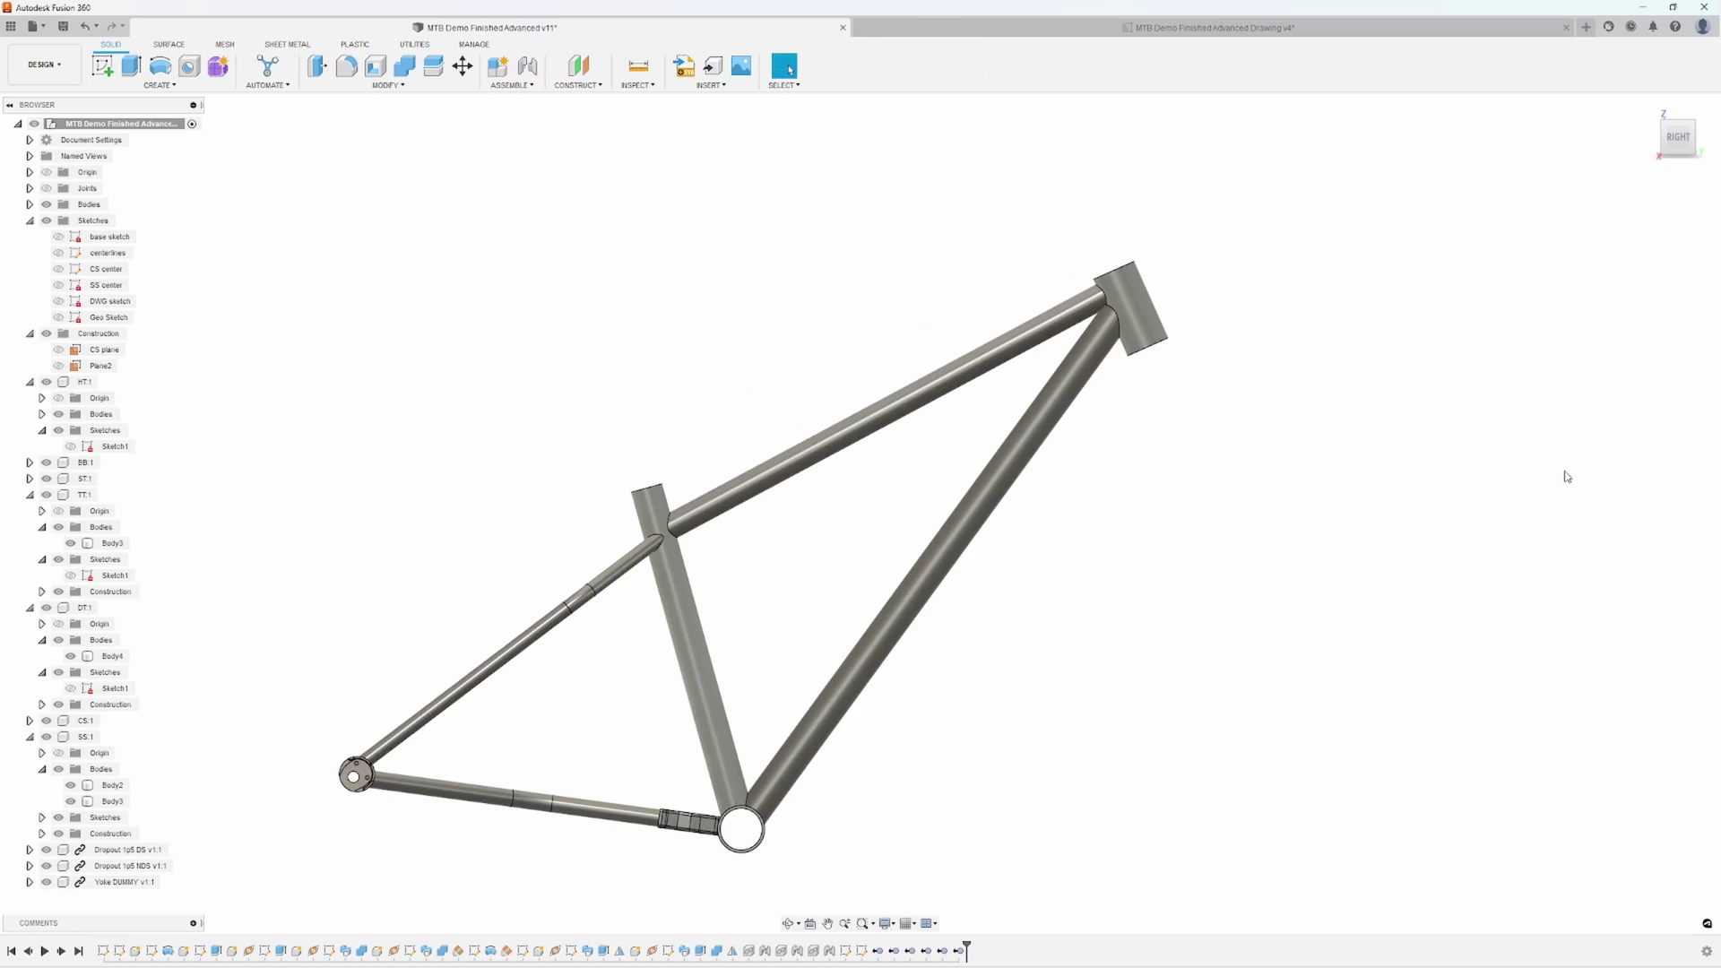
Recentre and zoom in on the head tube, then open the centerlines sketch's context menu
mouse_move(1122, 604)
middle_mouse_down()
mouse_move(1185, 567)
mouse_move(1192, 519)
middle_mouse_up()
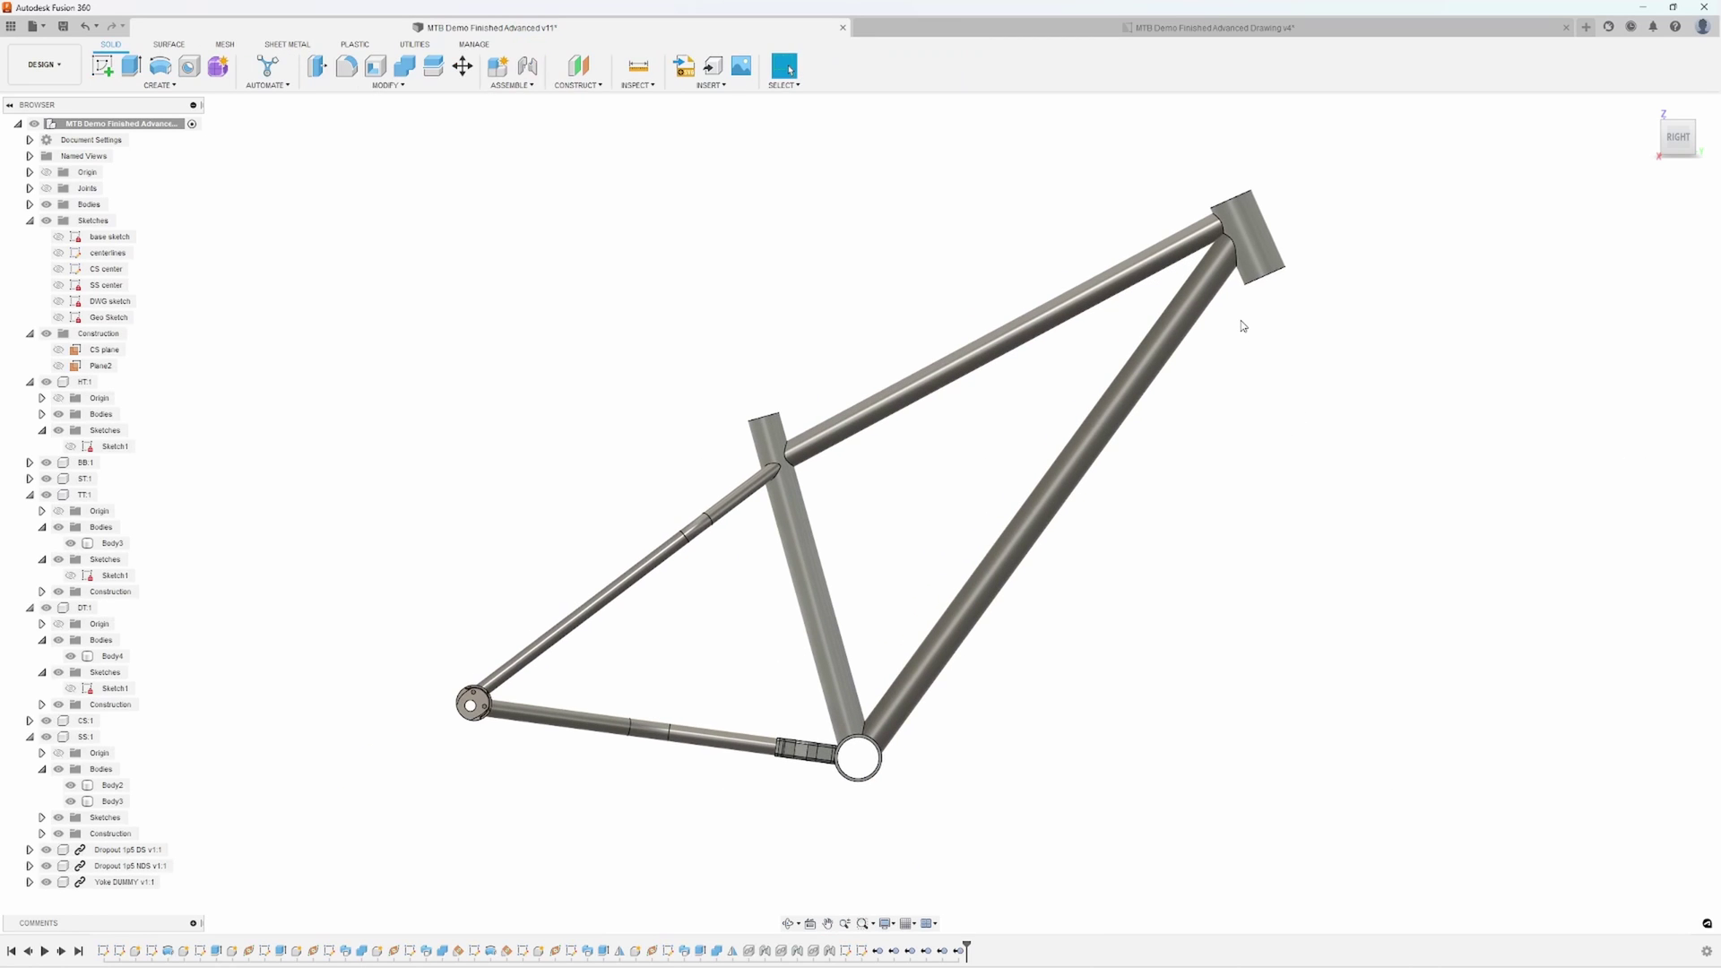
scroll(1243, 325, "up", 2)
scroll(1247, 274, "up", 2)
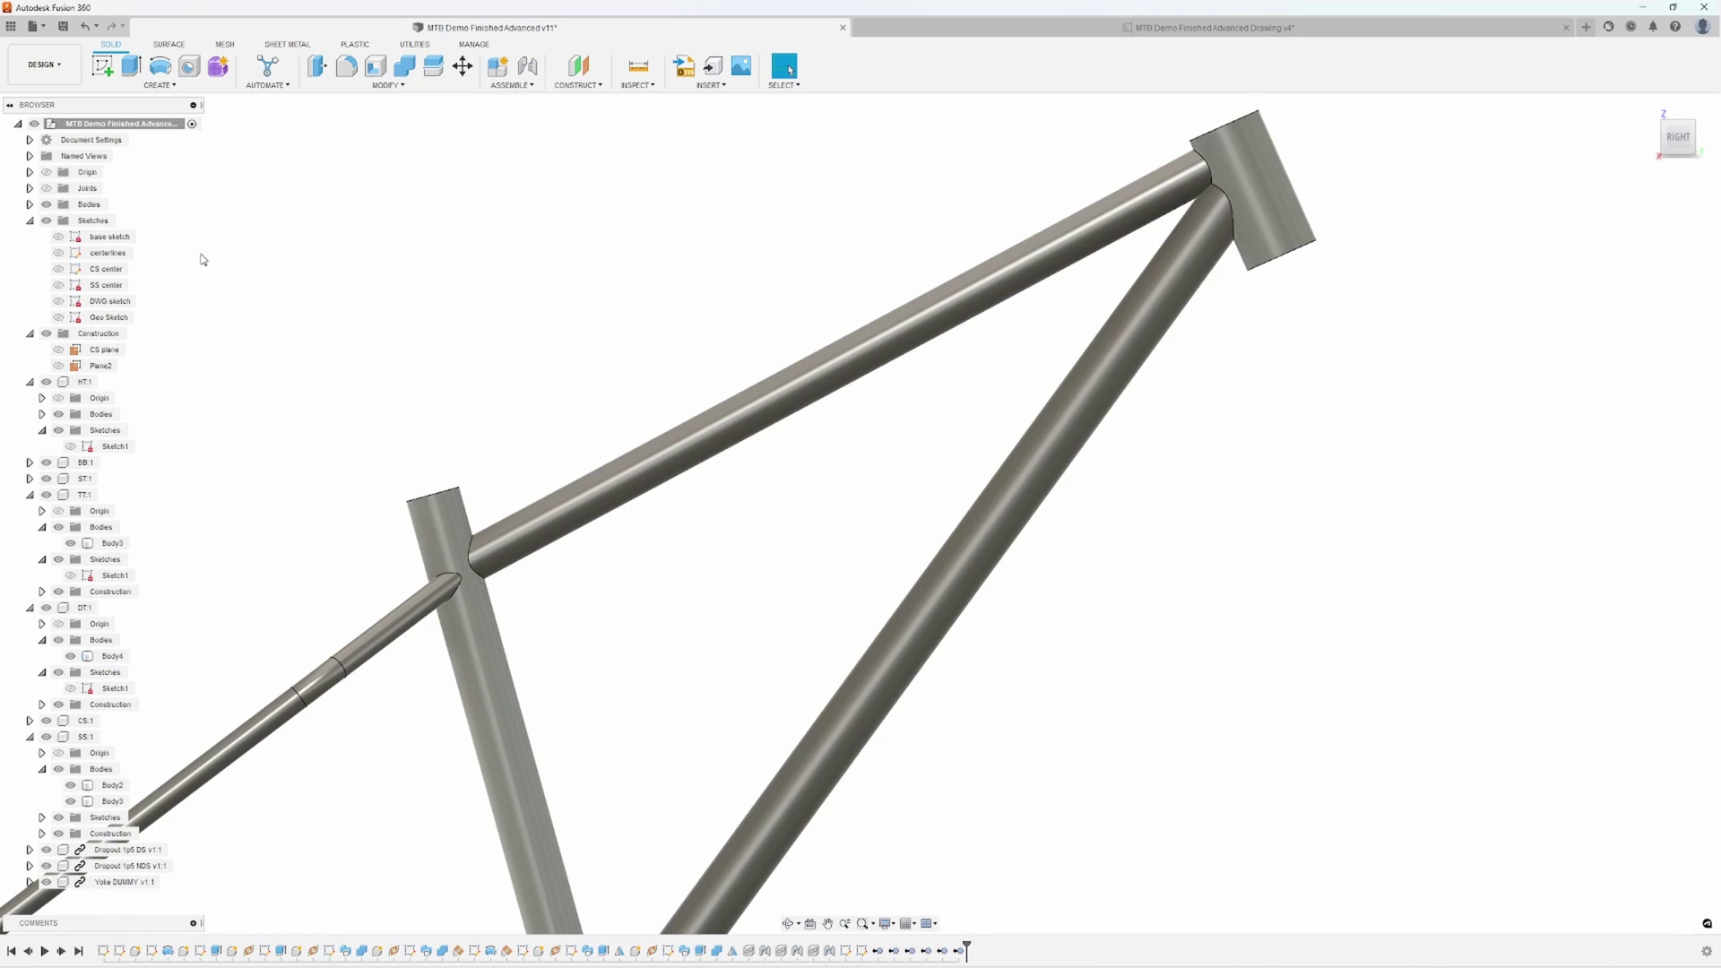
right_click(135, 257)
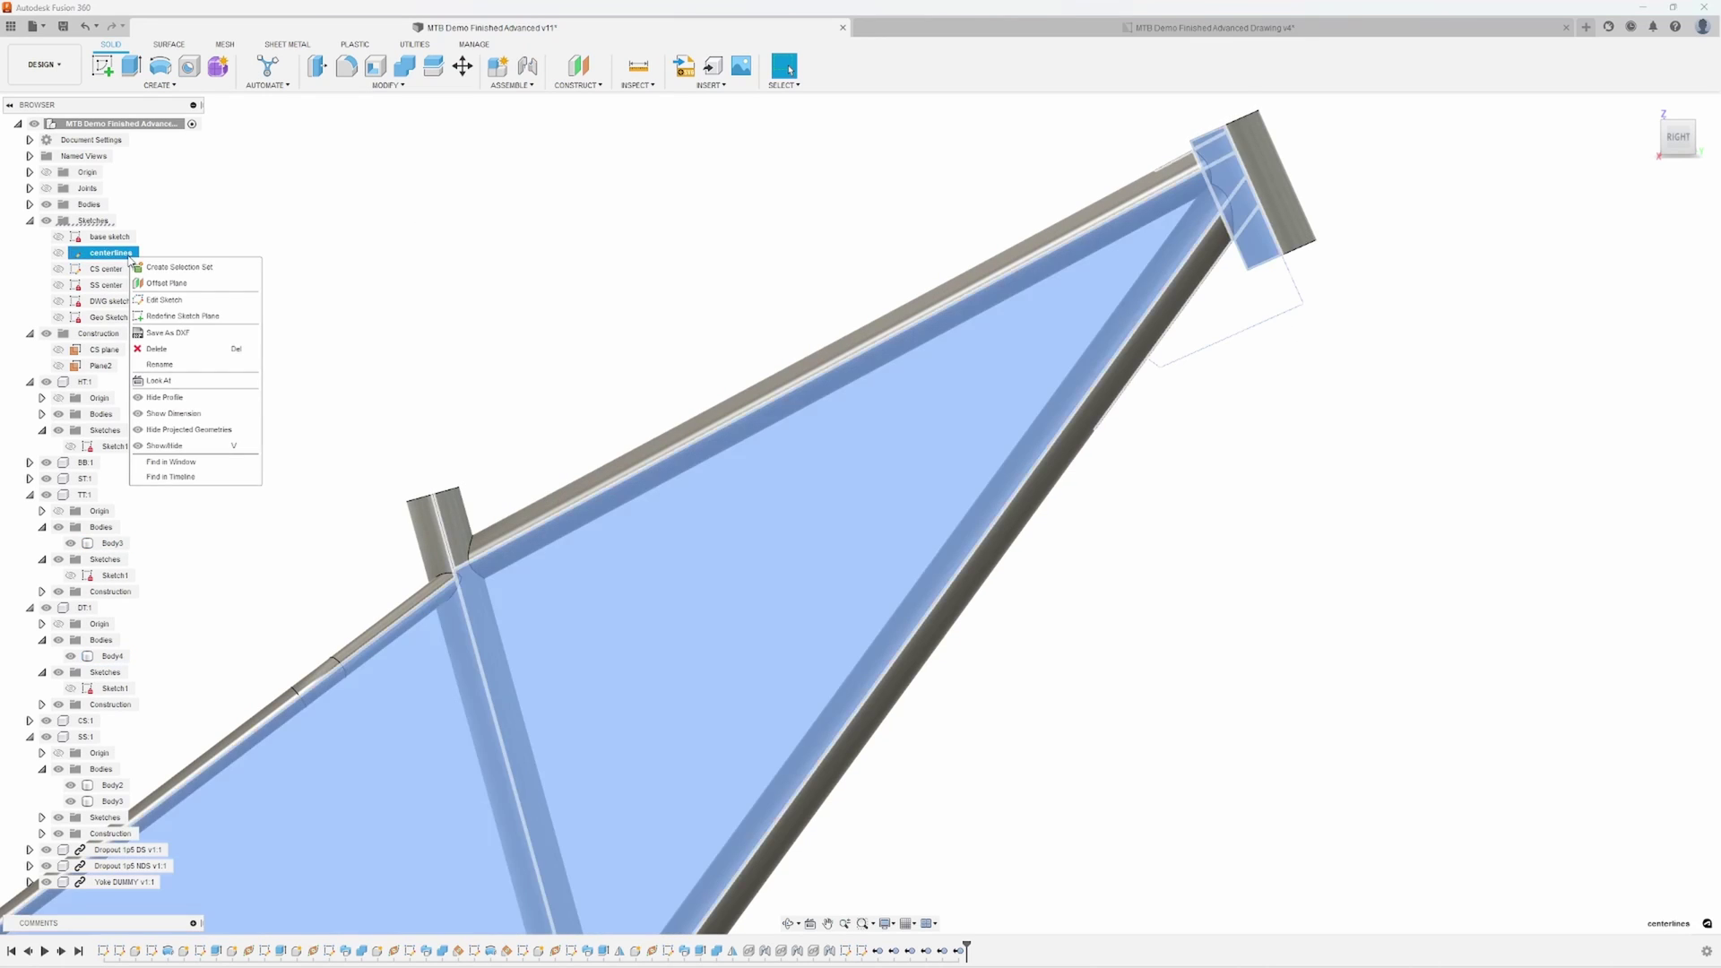
Edit the centerlines sketch and nudge its 19.70 dimension slightly inward near the head tube
left_click(176, 303)
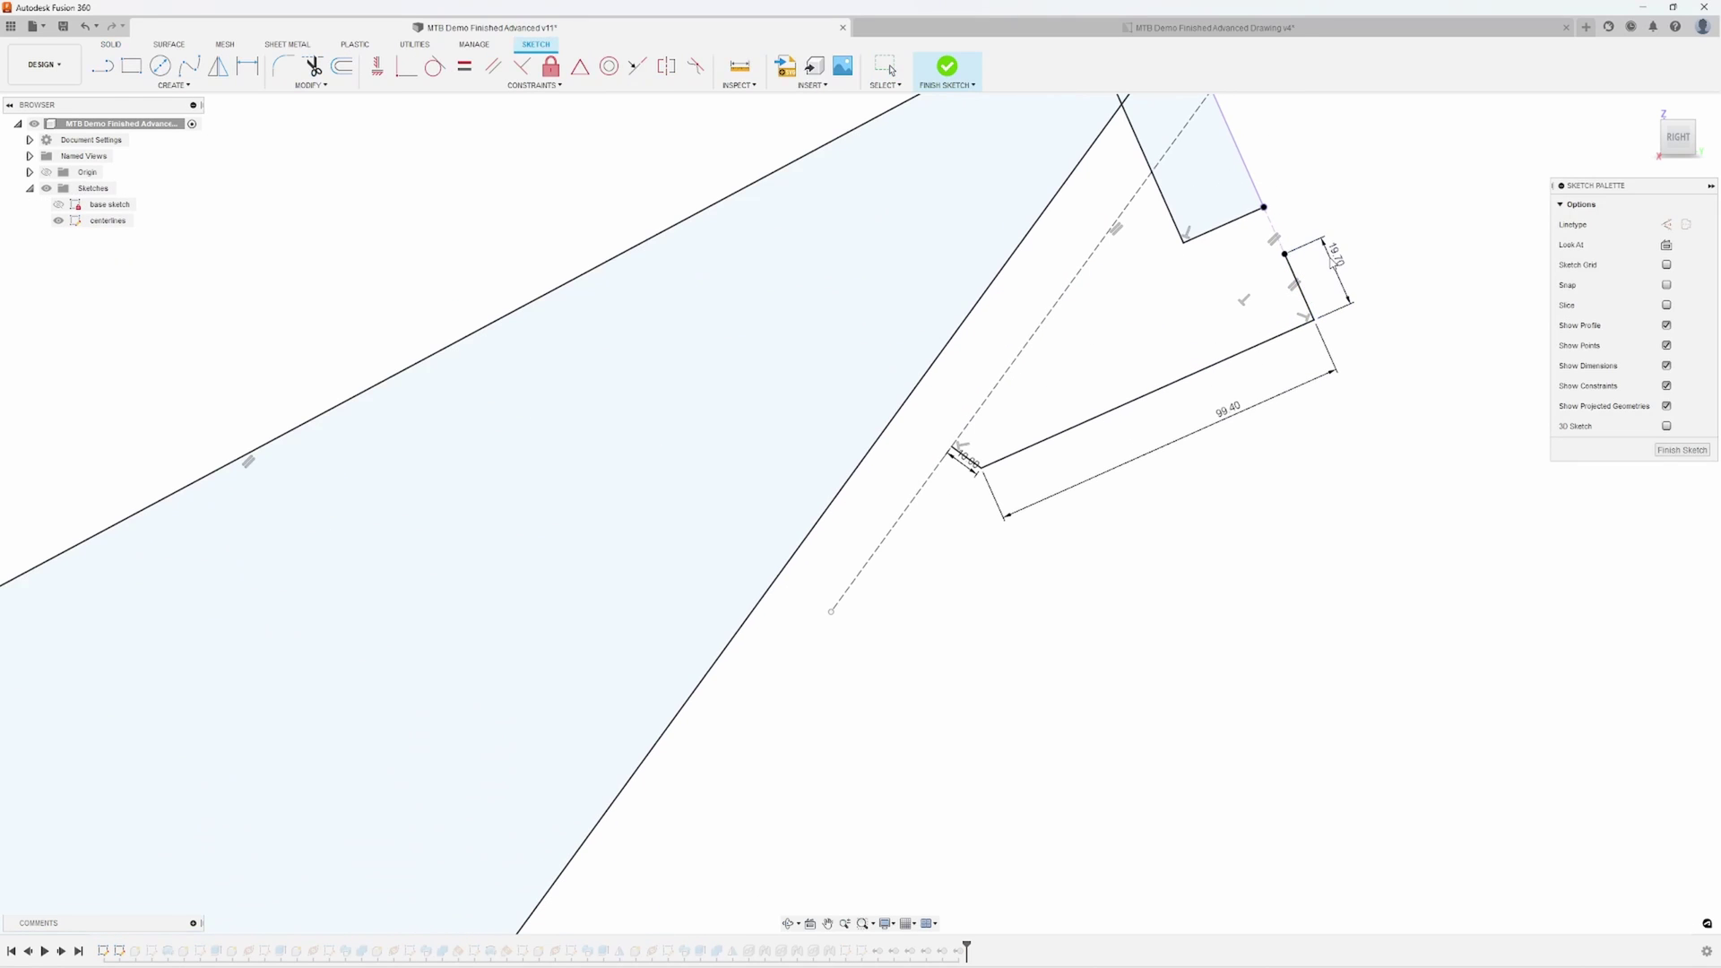
left_click_drag(1330, 257, 1328, 268)
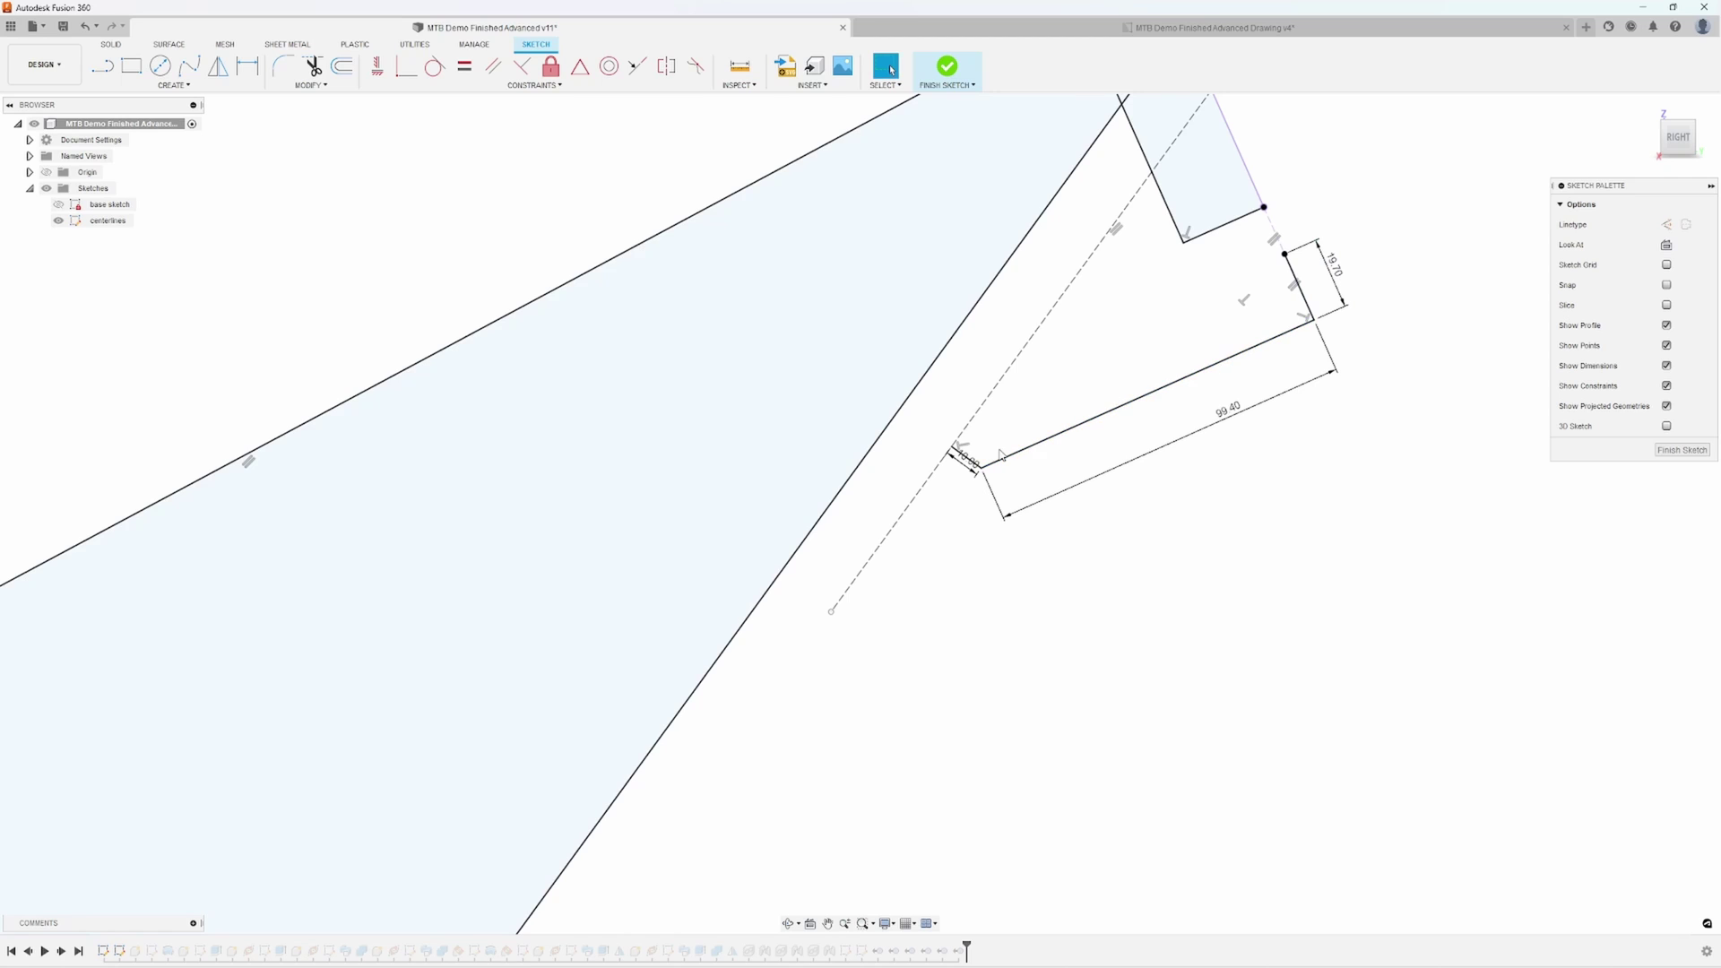
middle_click_drag(1087, 350, 1045, 454)
scroll(1045, 448, "down", 2)
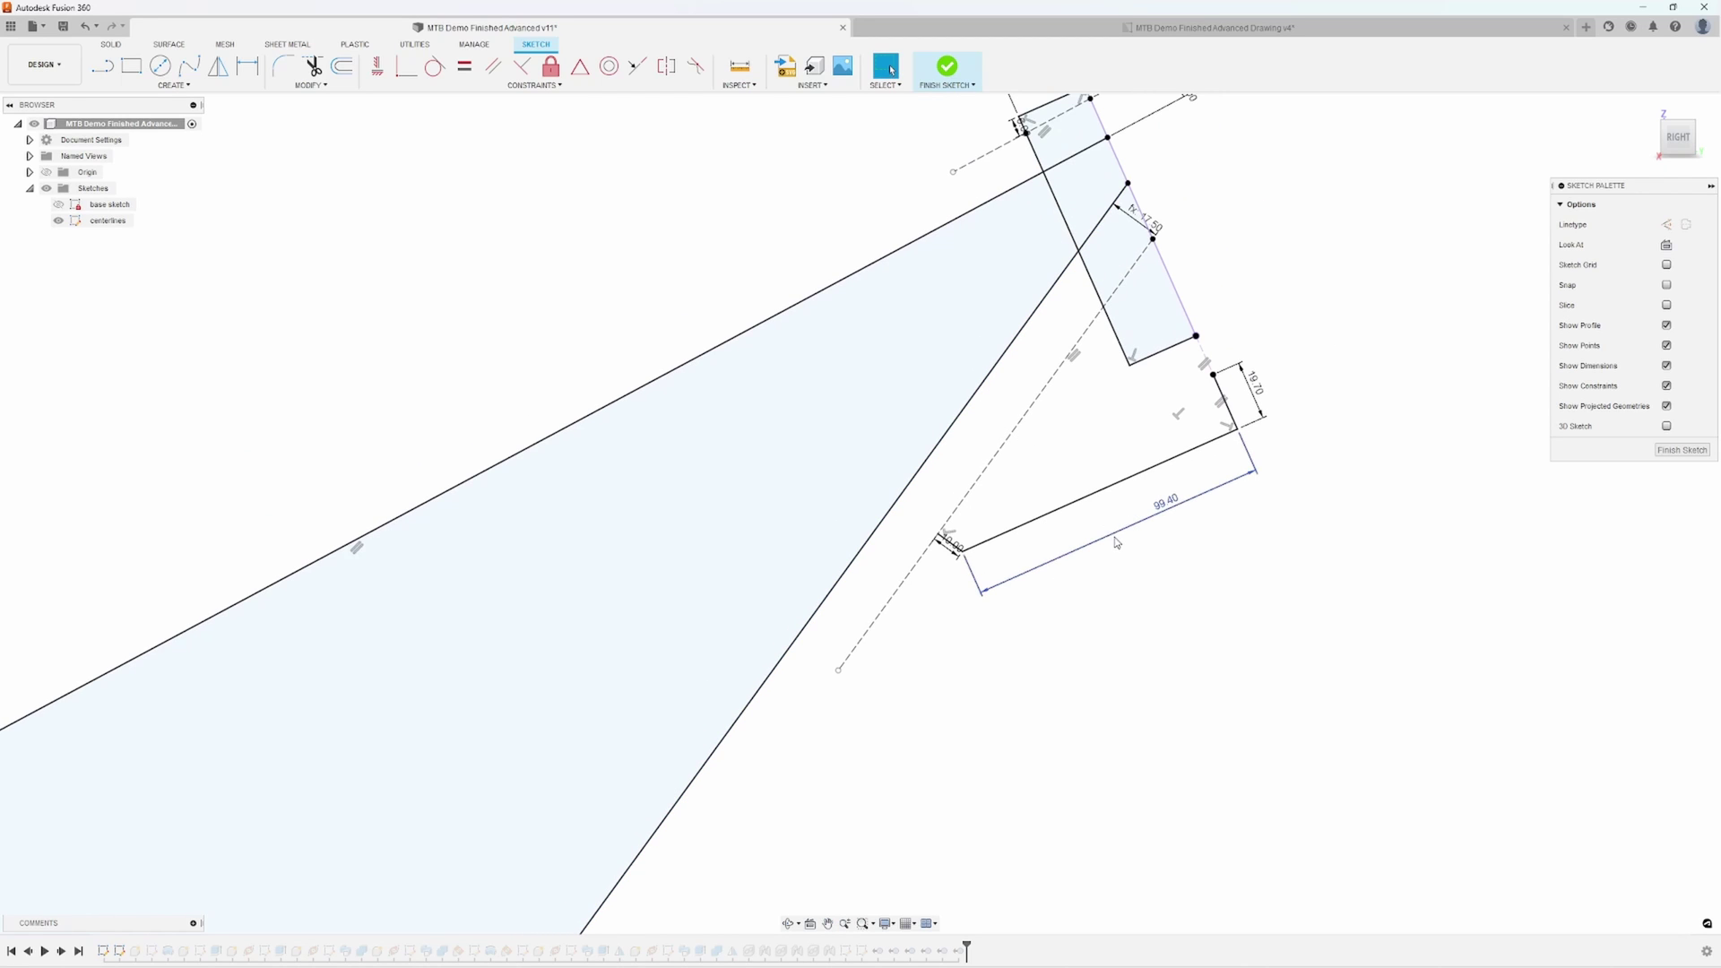
Finish the centerlines sketch and save the frame design as new version v11
left_click(1681, 451)
scroll(1037, 703, "down", 10)
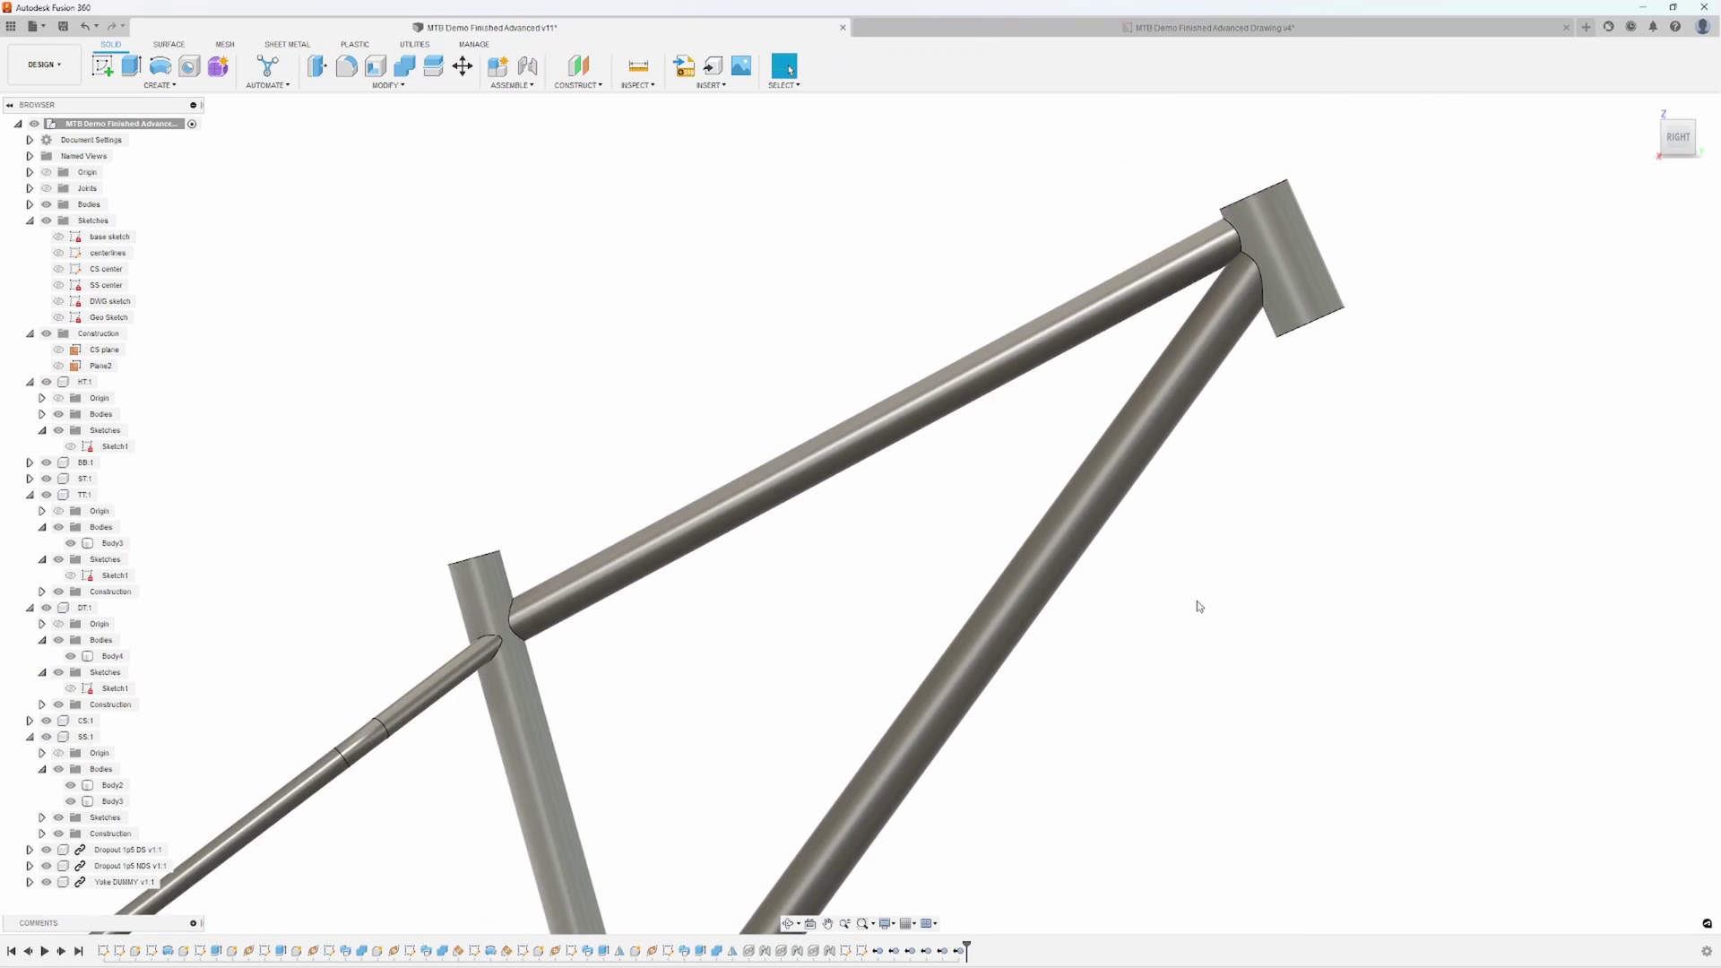
middle_click_drag(1237, 503, 1255, 487)
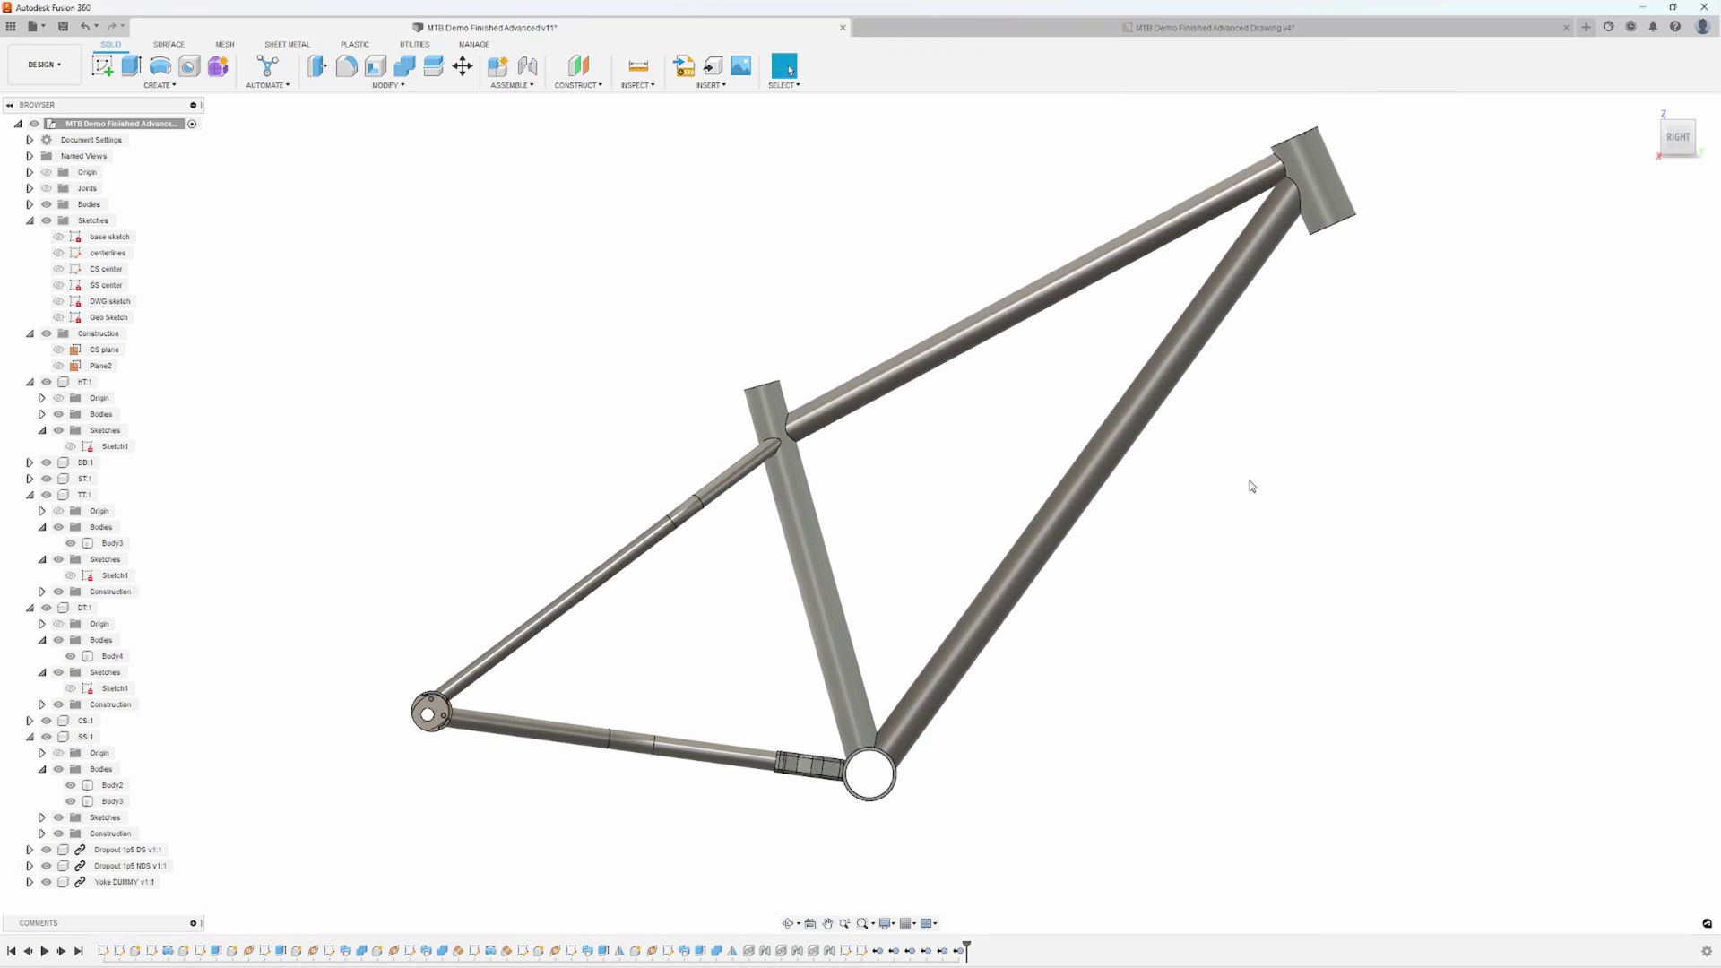
key("ctrl+s")
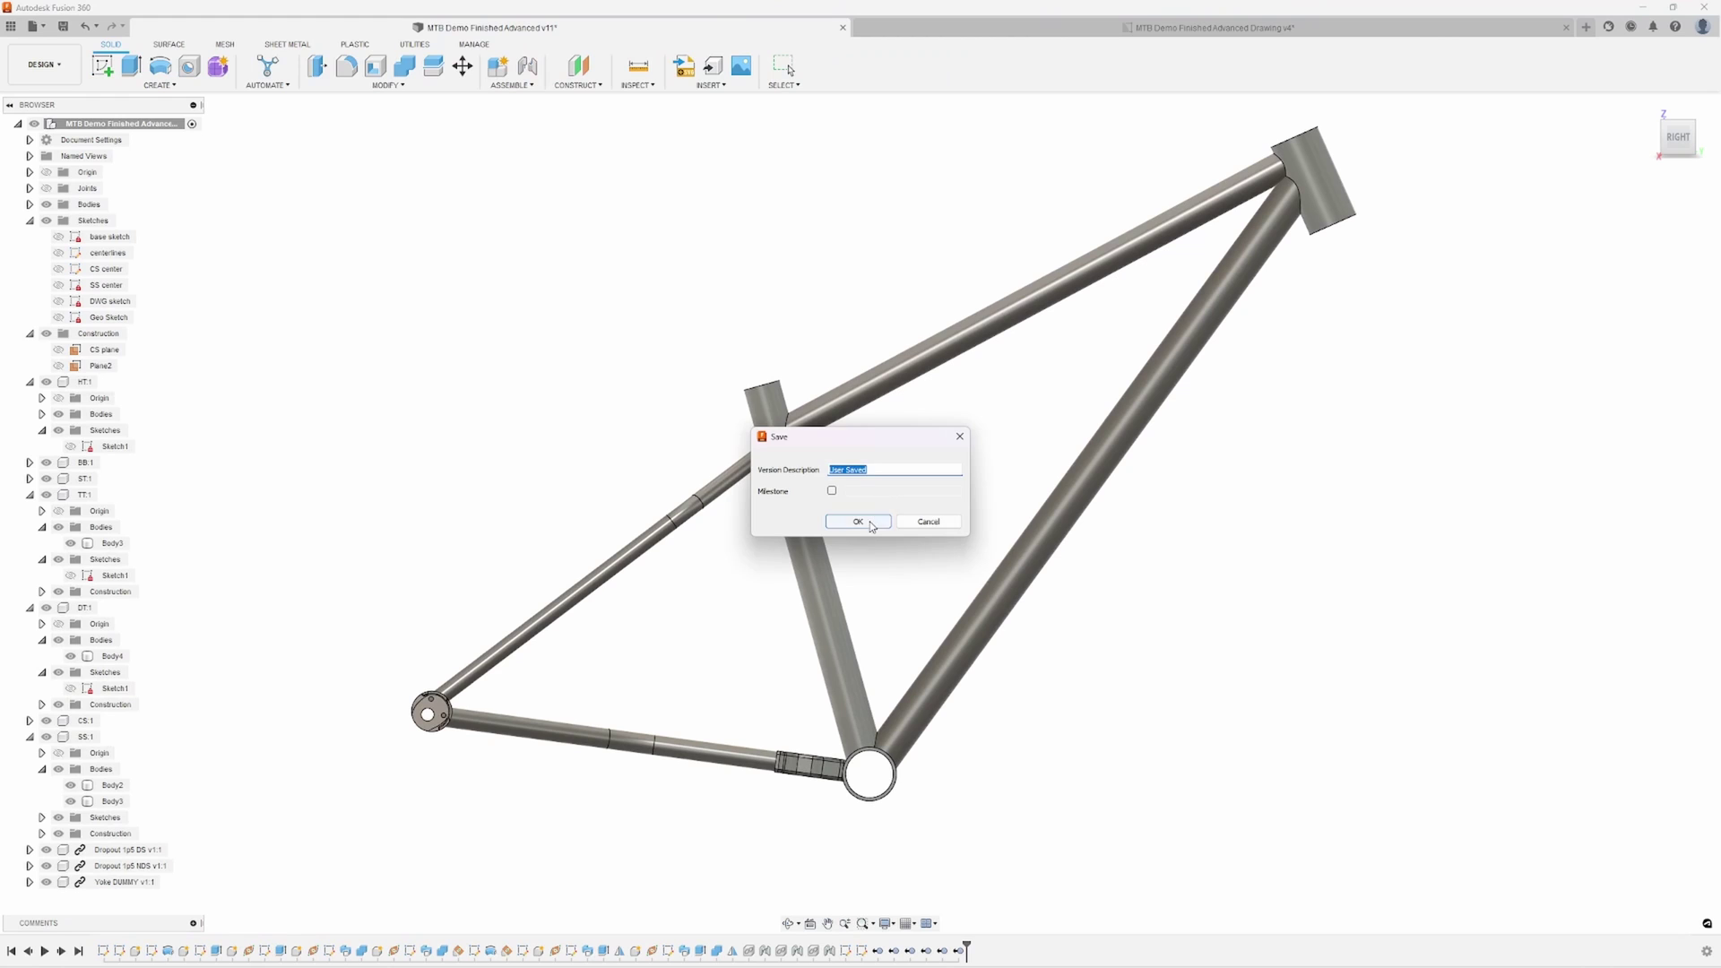
left_click(875, 521)
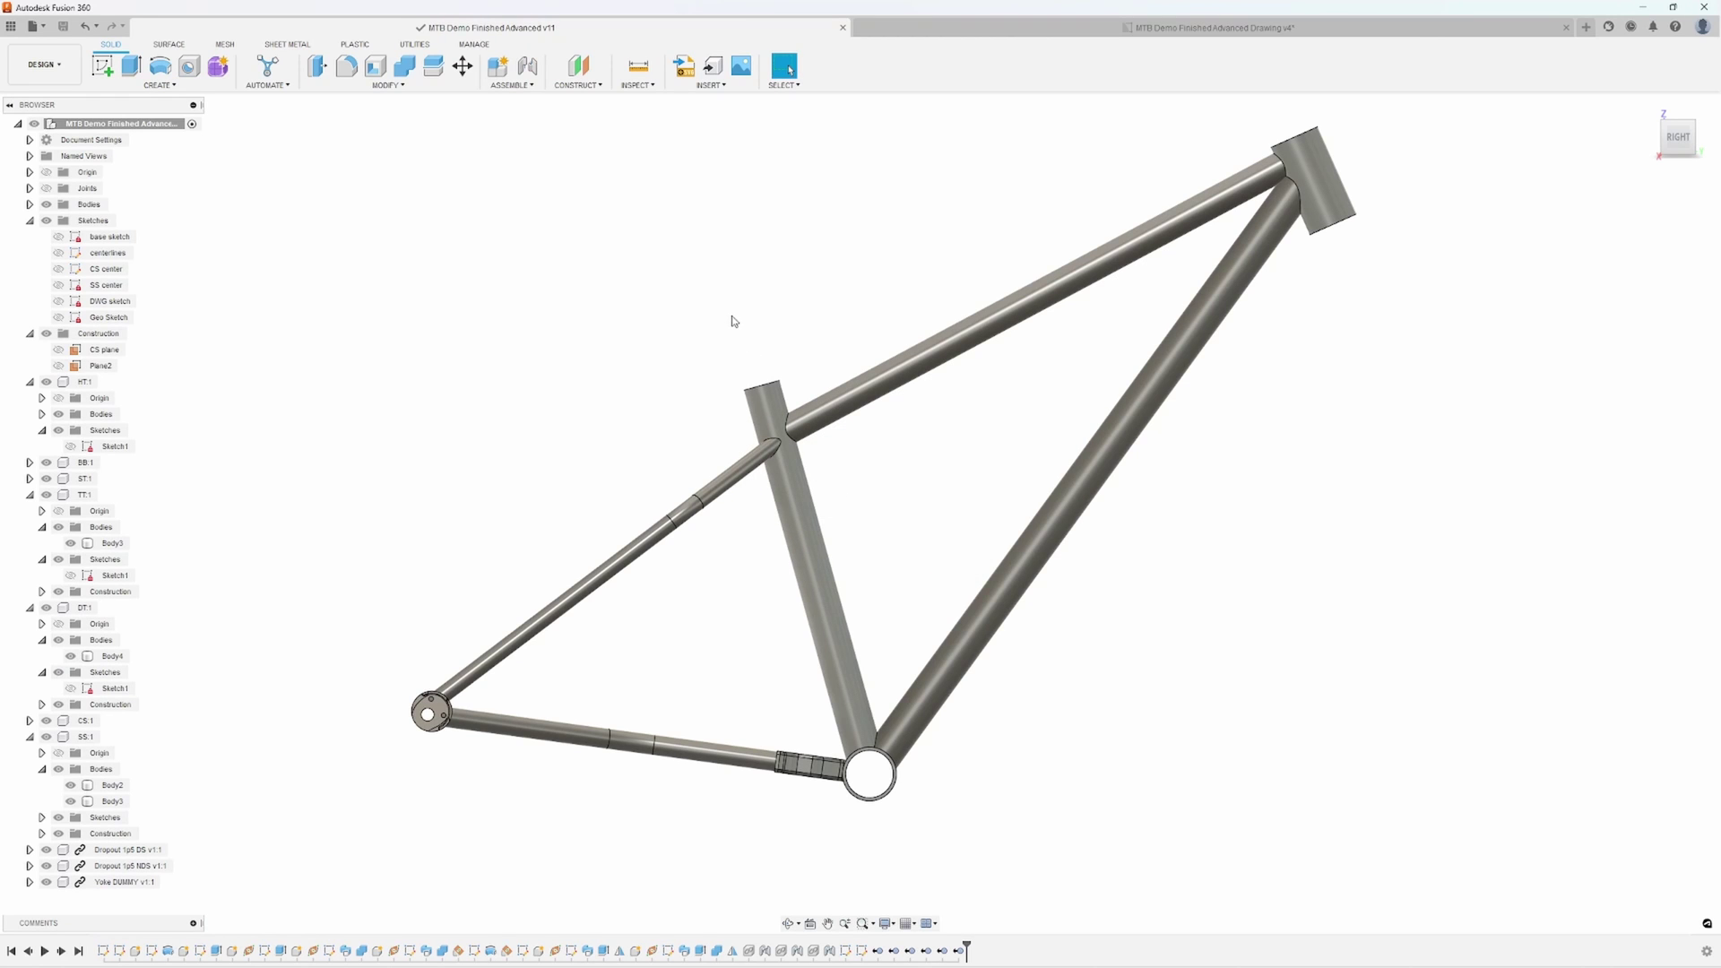
Switch to the MTB Demo Finished Advanced Drawing v4 and review the updated Detail B and Detail C
left_click(929, 32)
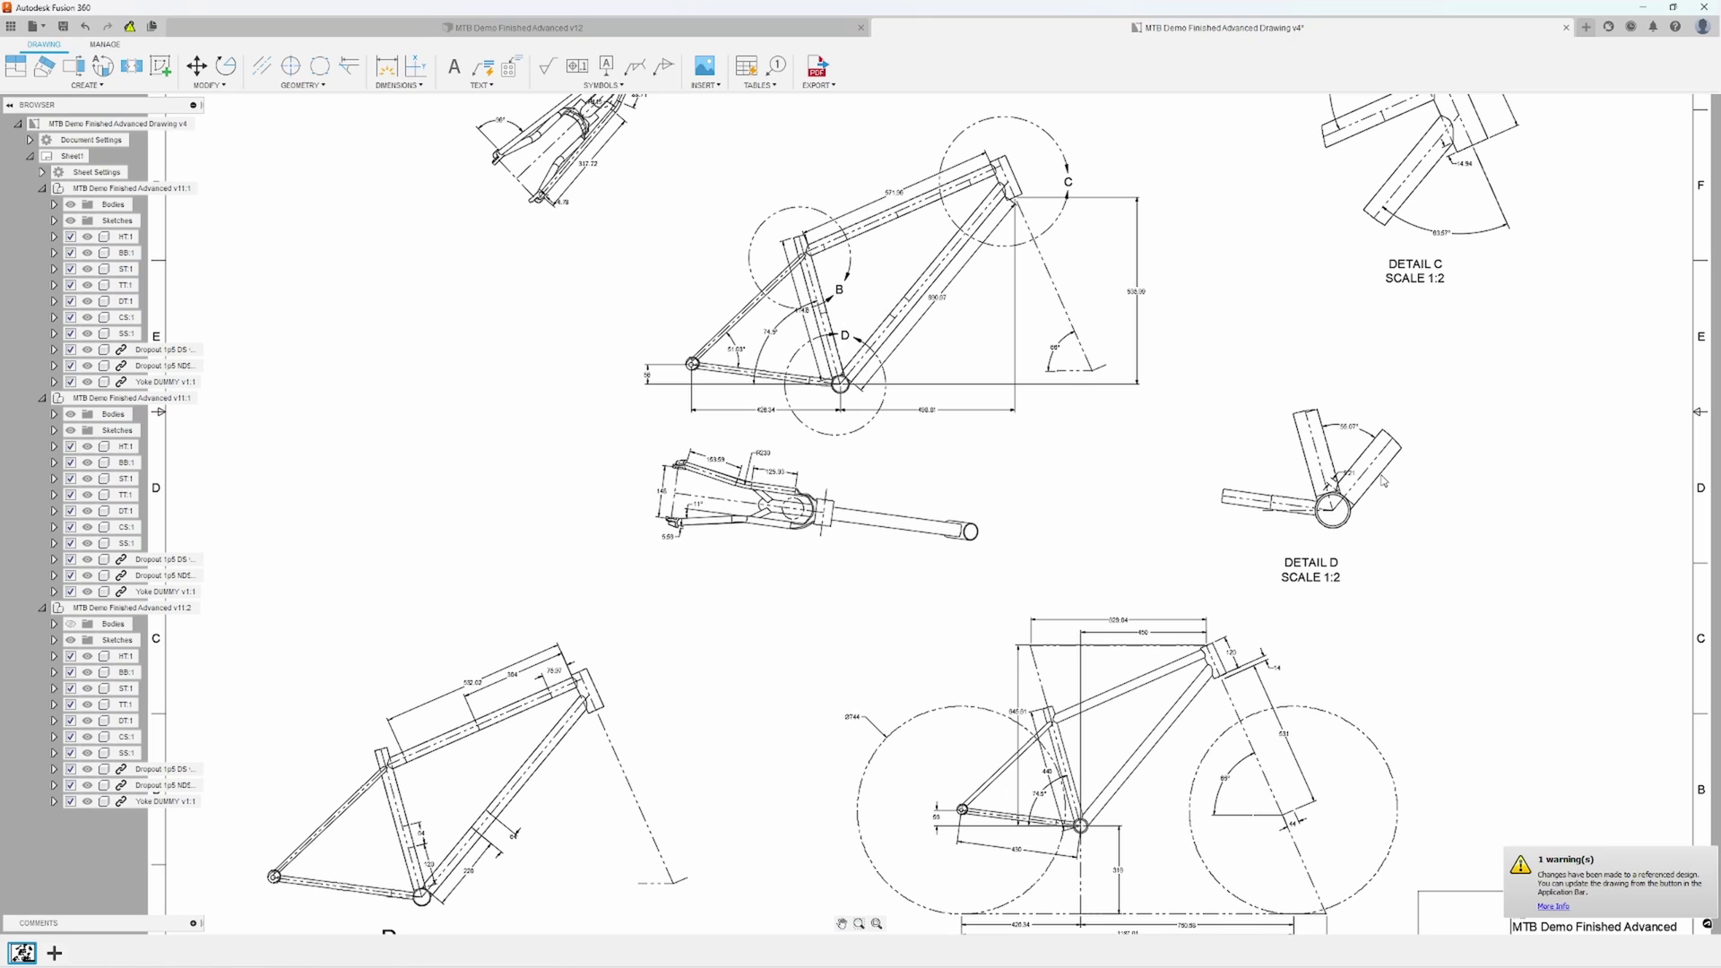
middle_click_drag(1118, 519, 1065, 699)
middle_click_drag(1205, 401, 1166, 513)
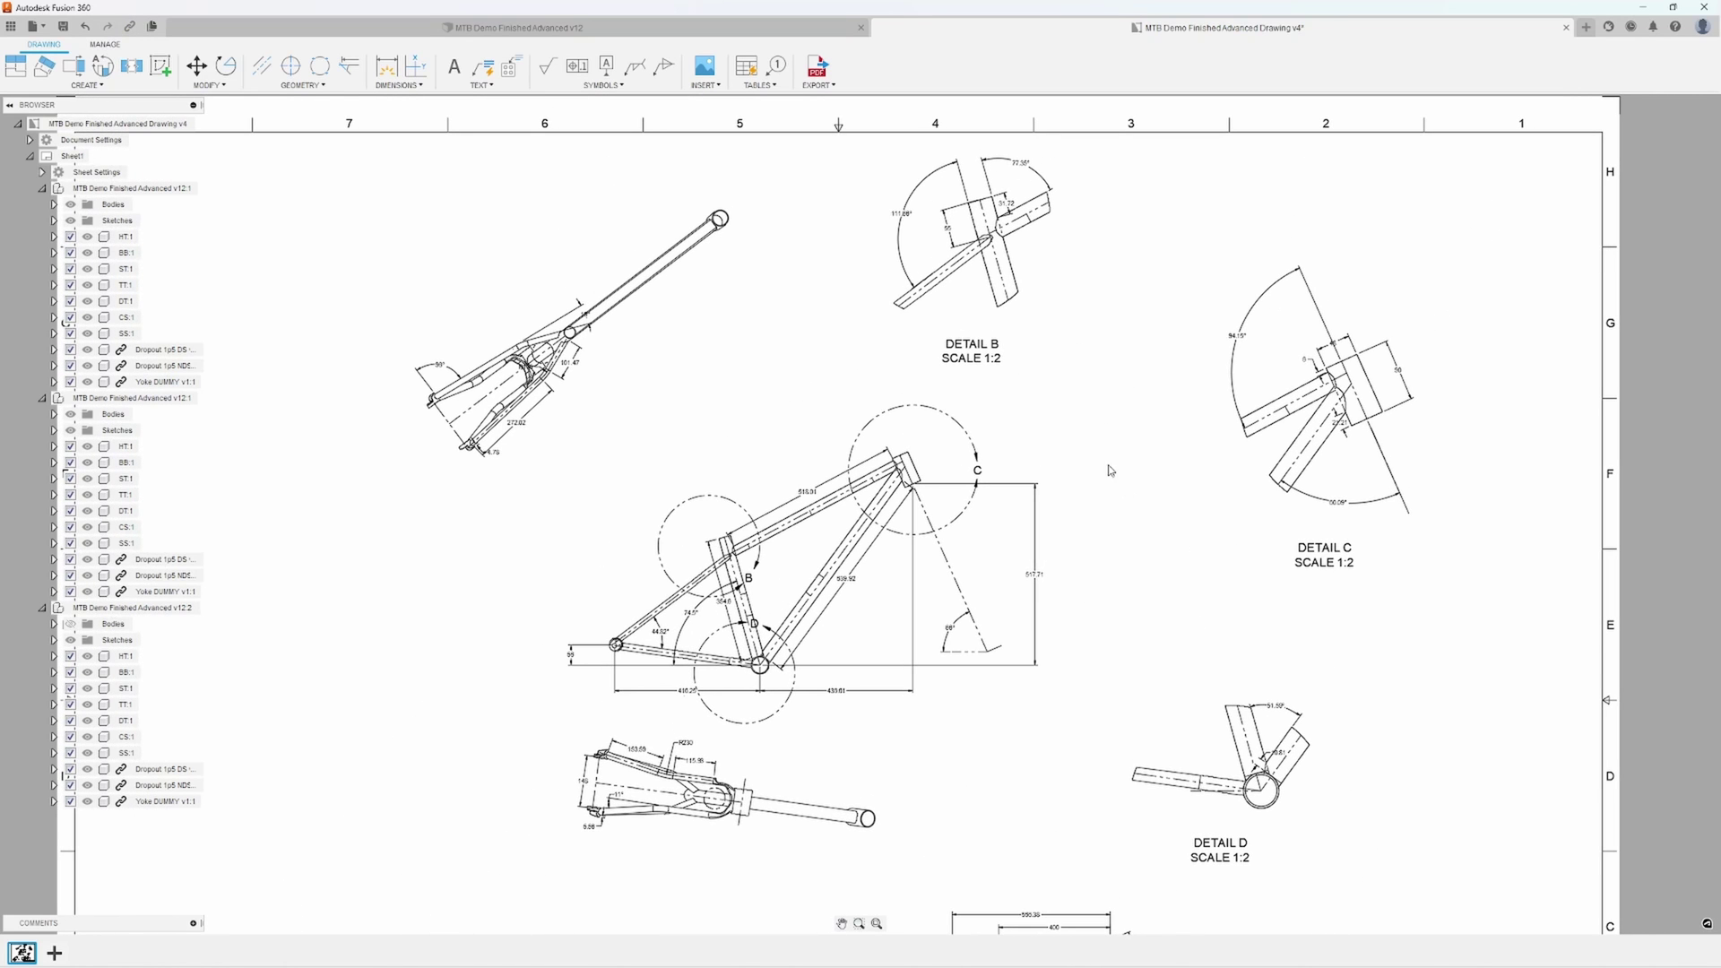
scroll(1112, 462, "up", 5)
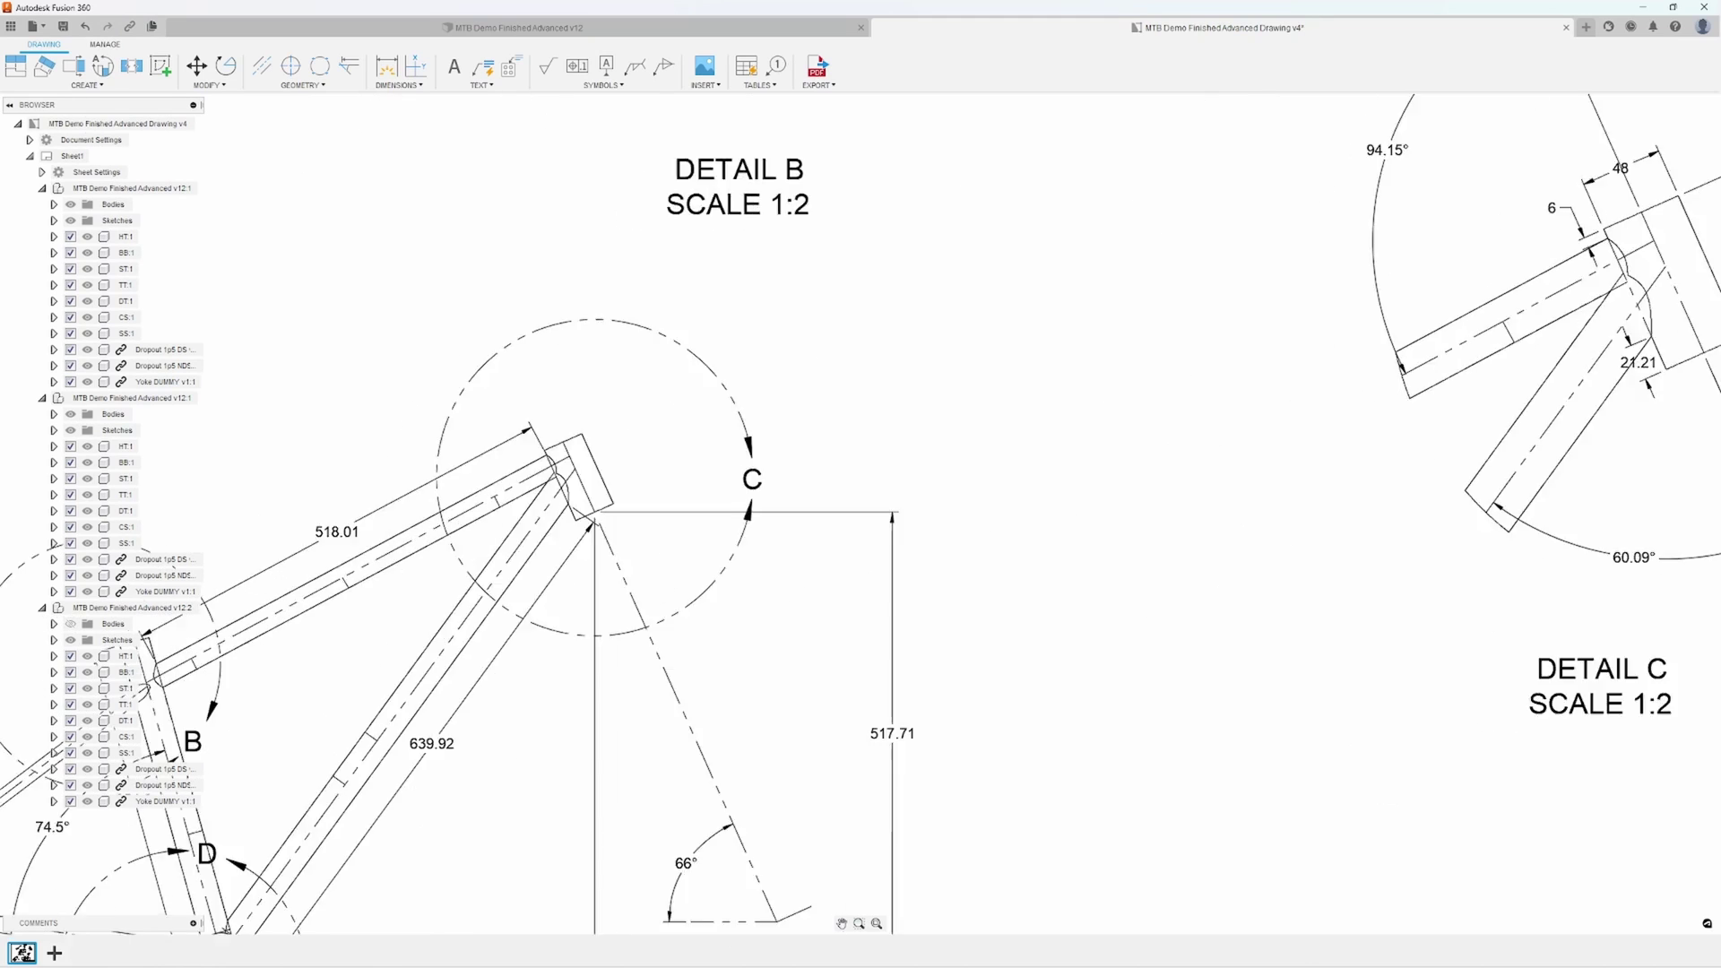
middle_click_drag(412, 648, 859, 494)
middle_click_drag(1503, 300, 560, 588)
middle_click_drag(799, 488, 733, 528)
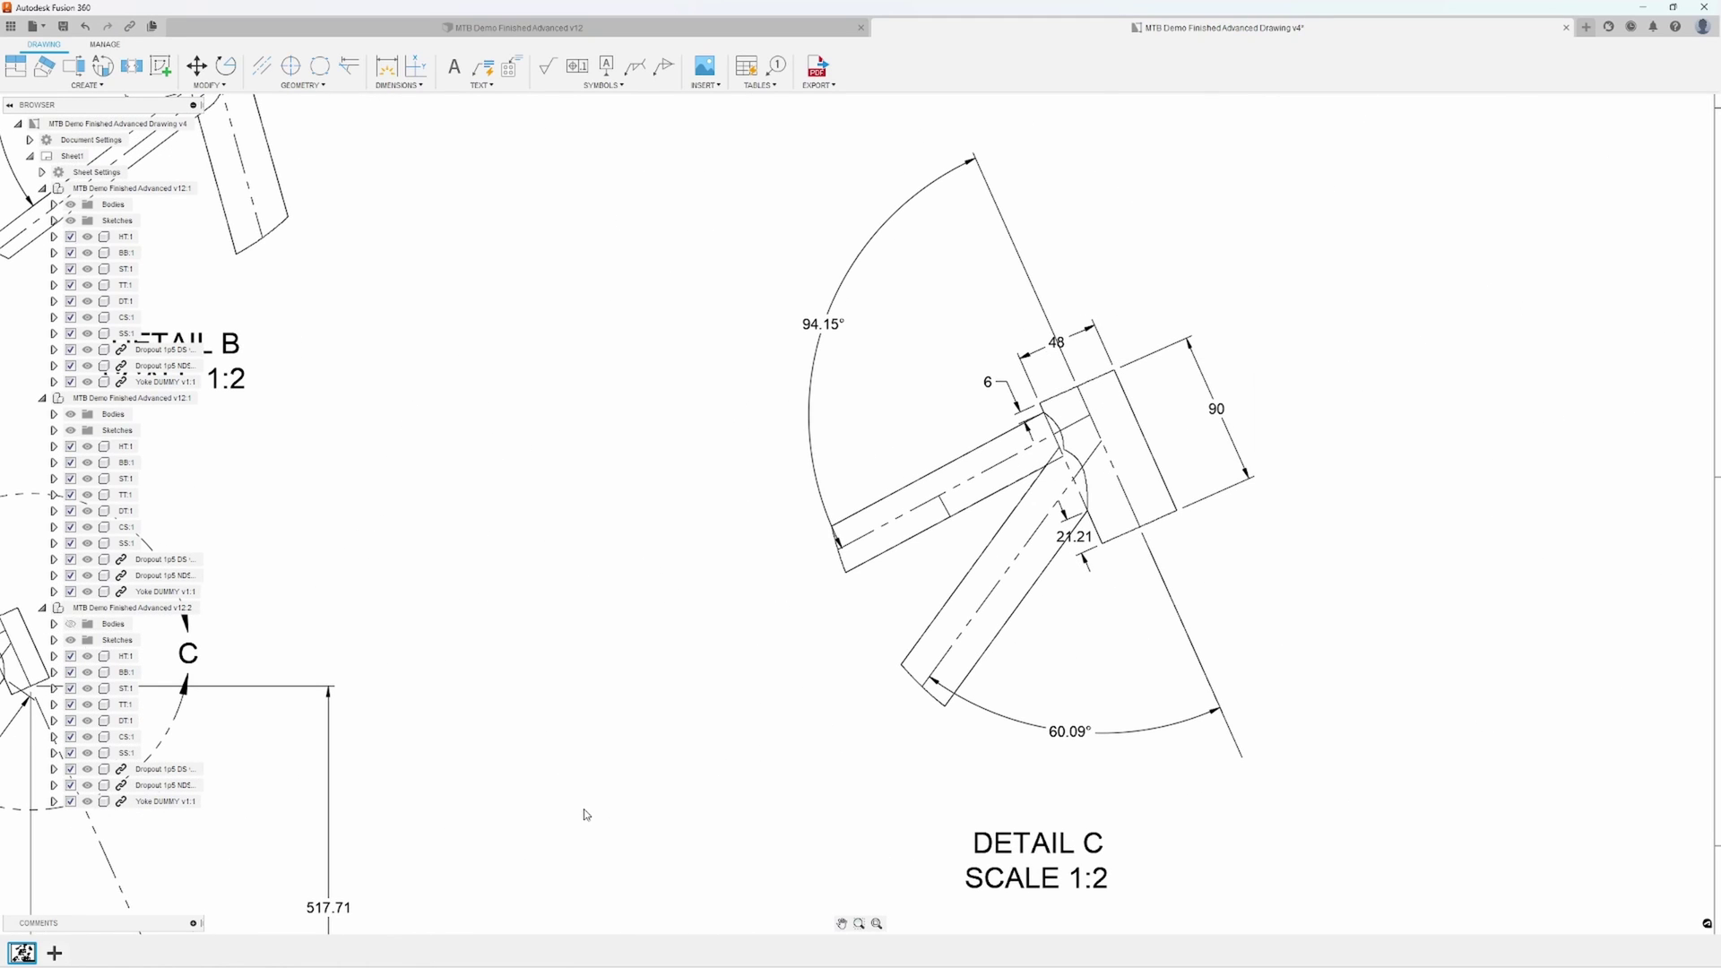
Pan and zoom across the sheet to check the updated Geo and Bosses views
scroll(585, 811, "down", 1)
middle_click_drag(587, 813, 704, 578)
scroll(748, 677, "down", 2)
middle_click_drag(727, 719, 899, 334)
mouse_move(788, 576)
middle_mouse_down()
mouse_move(788, 523)
mouse_move(876, 251)
middle_mouse_up()
scroll(749, 541, "up", 1)
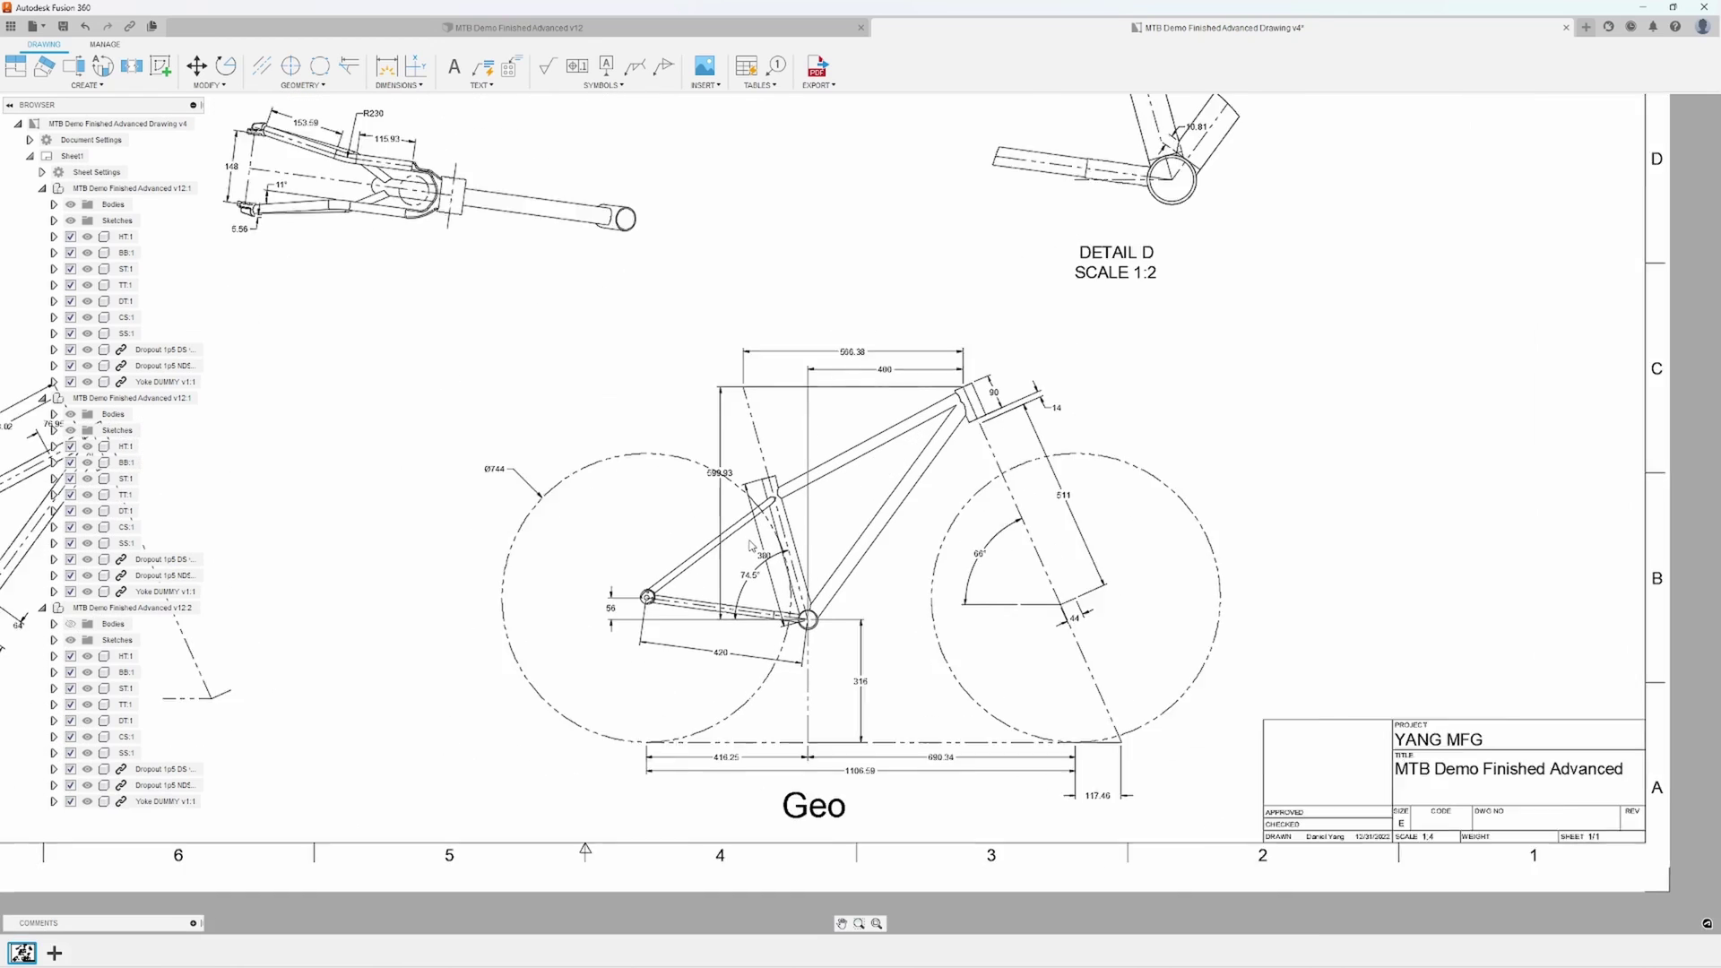
scroll(1050, 537, "up", 1)
middle_click_drag(458, 625, 1402, 507)
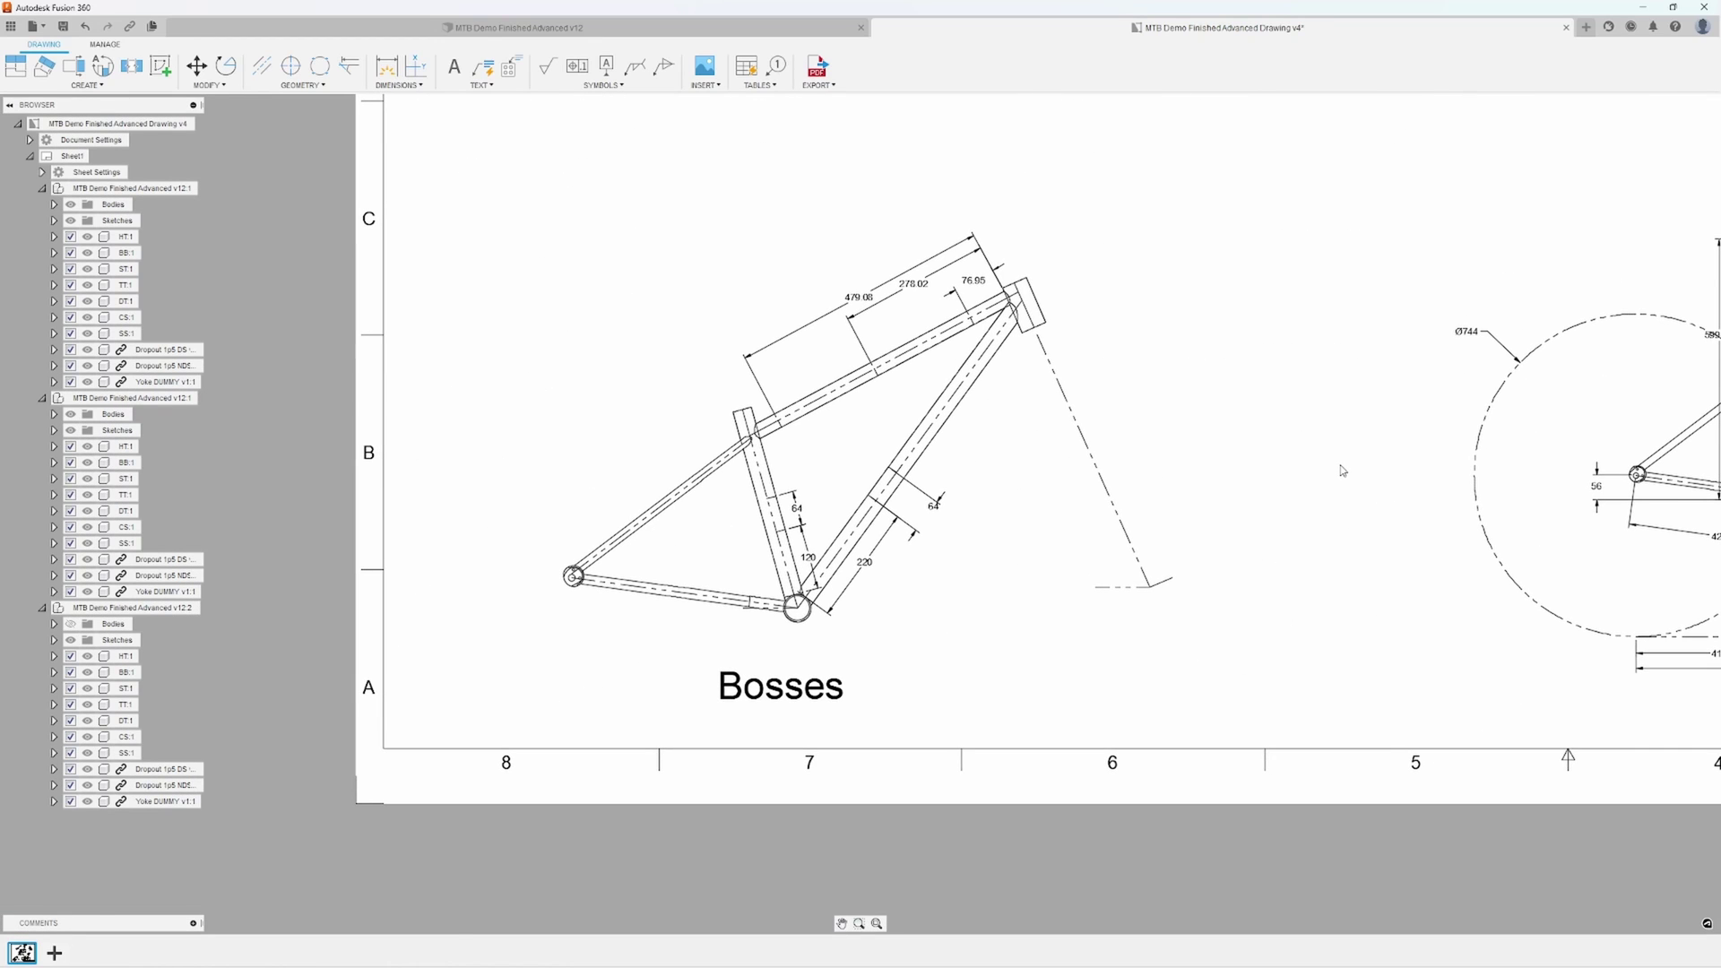
scroll(1057, 622, "down", 5)
scroll(1099, 522, "up", 3)
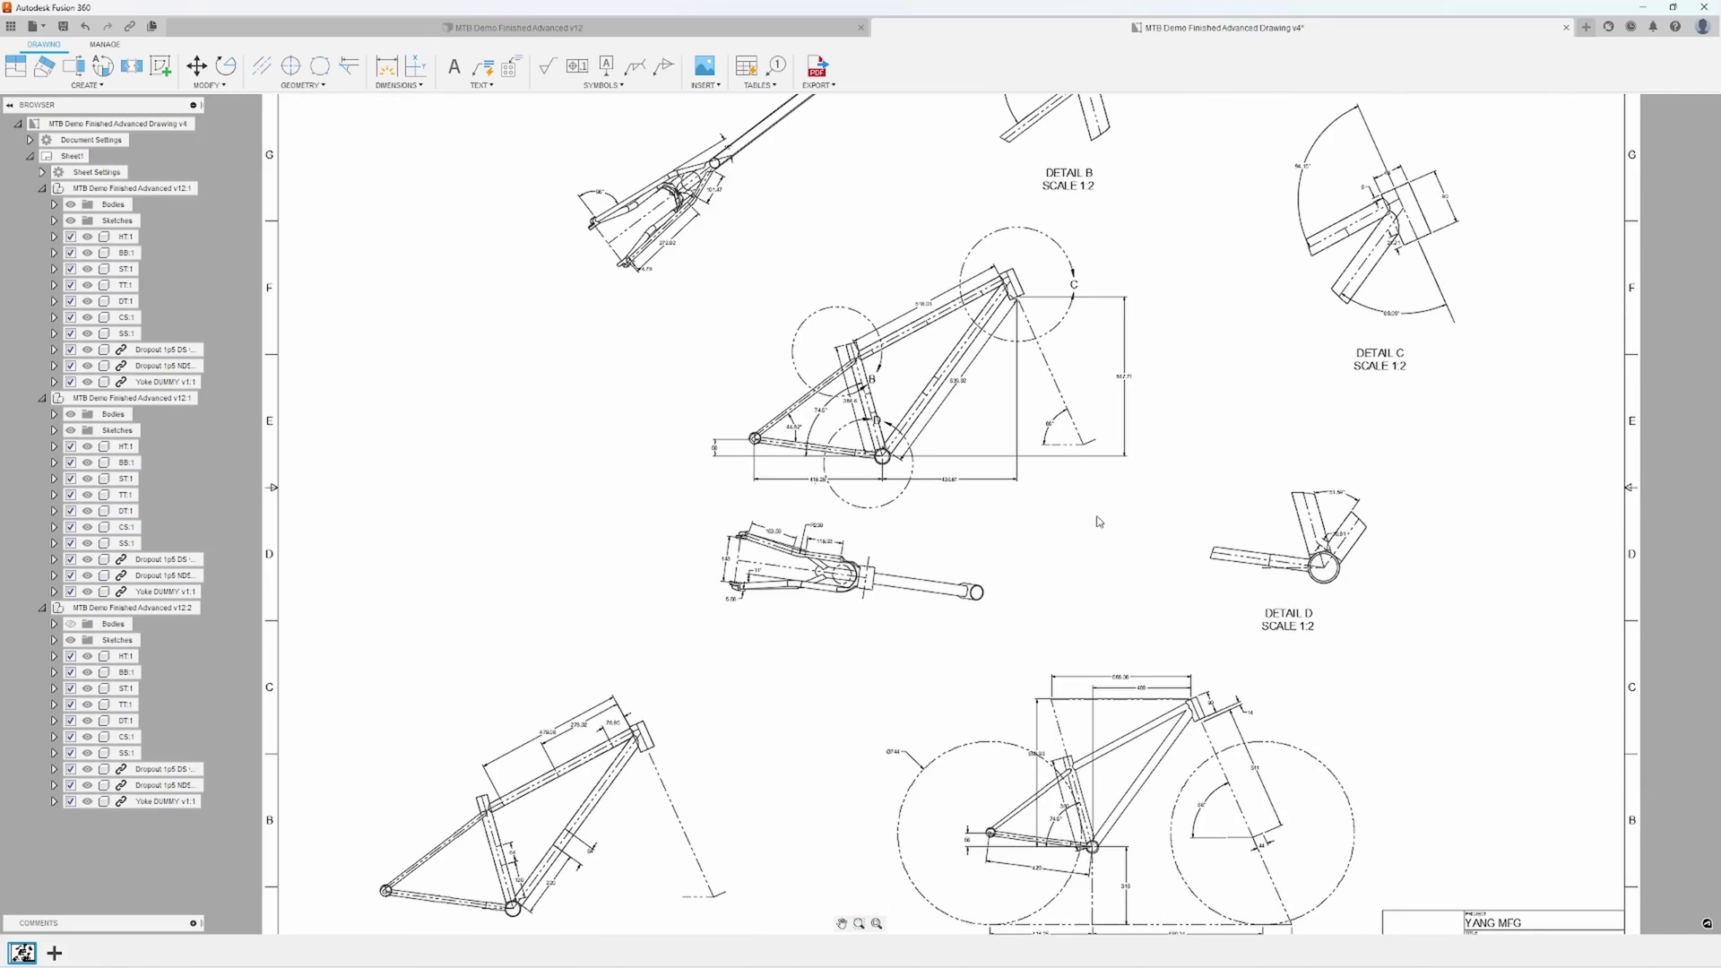
mouse_move(1099, 521)
middle_mouse_down()
mouse_move(1004, 620)
mouse_move(956, 628)
middle_mouse_up()
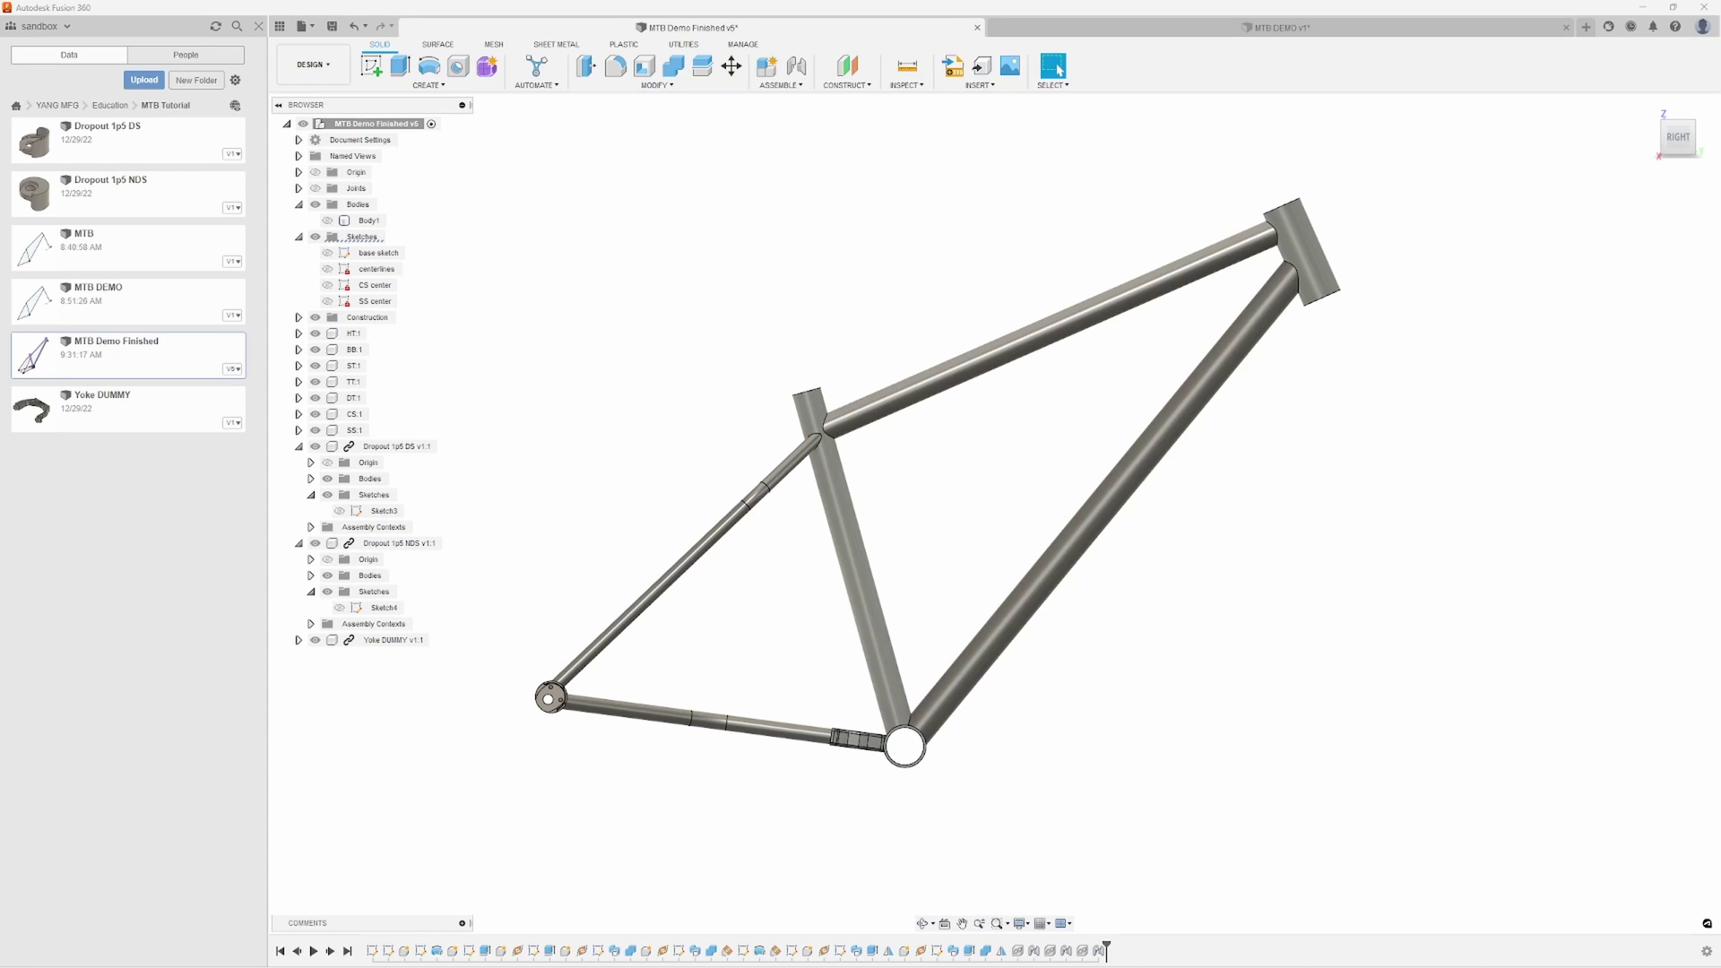
Start a new sketch on the frame's side plane and show the centerlines sketch
left_click(379, 81)
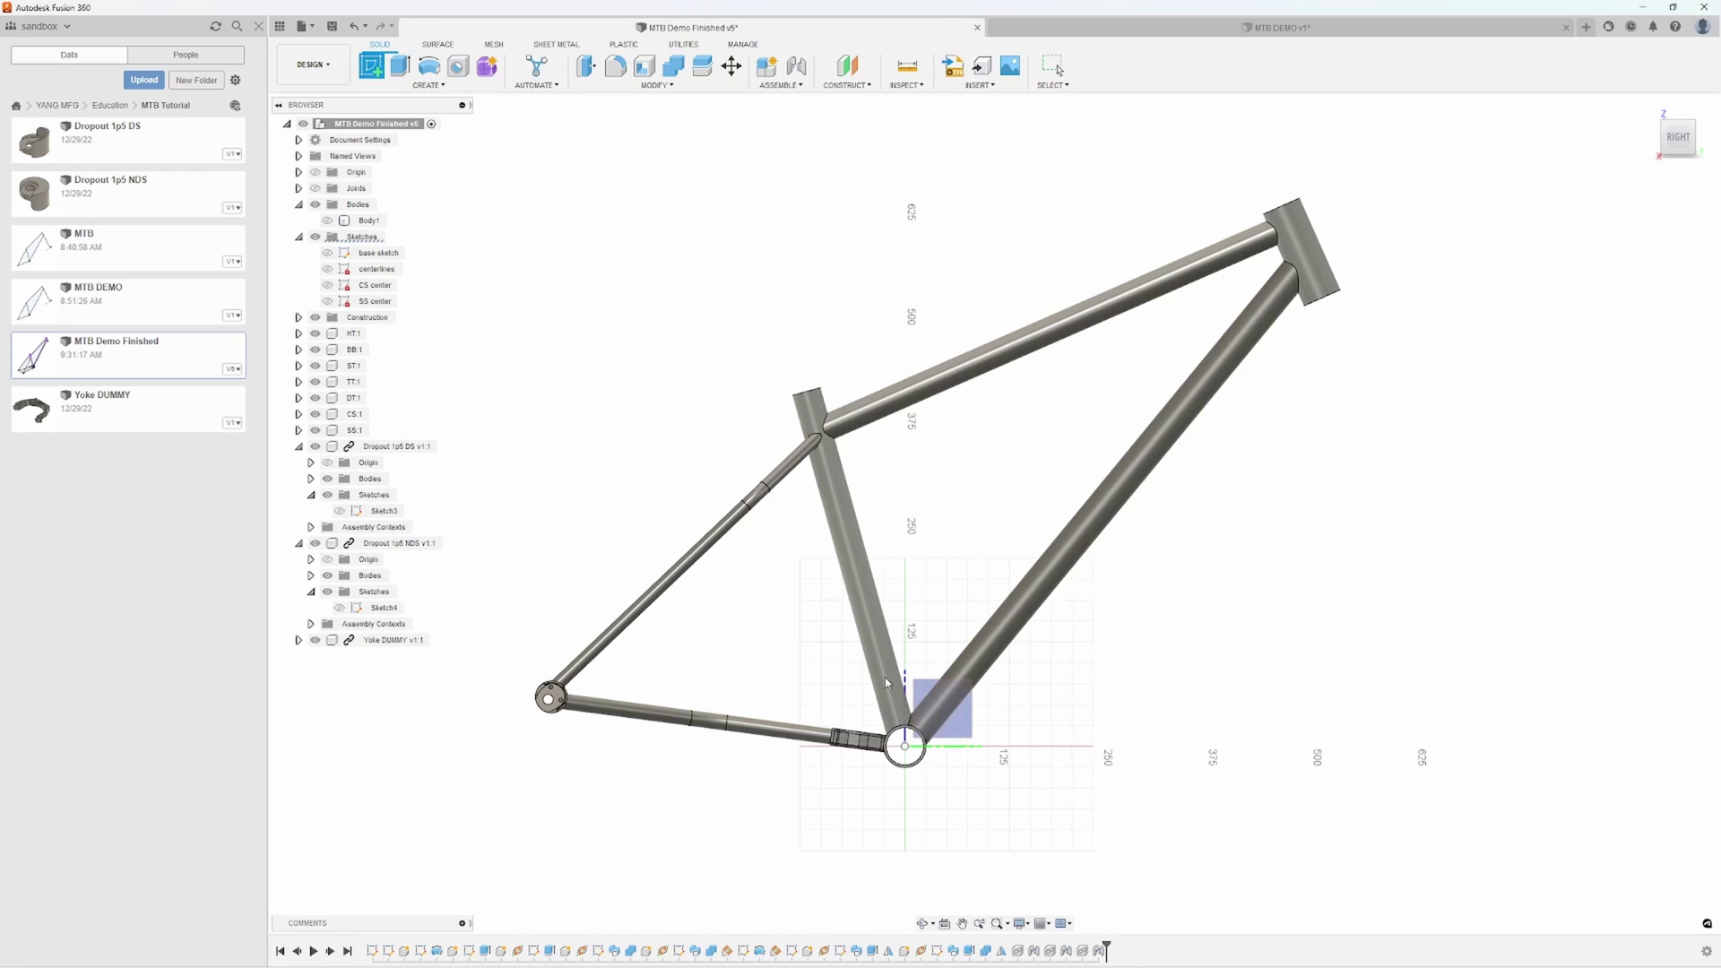
left_click(968, 728)
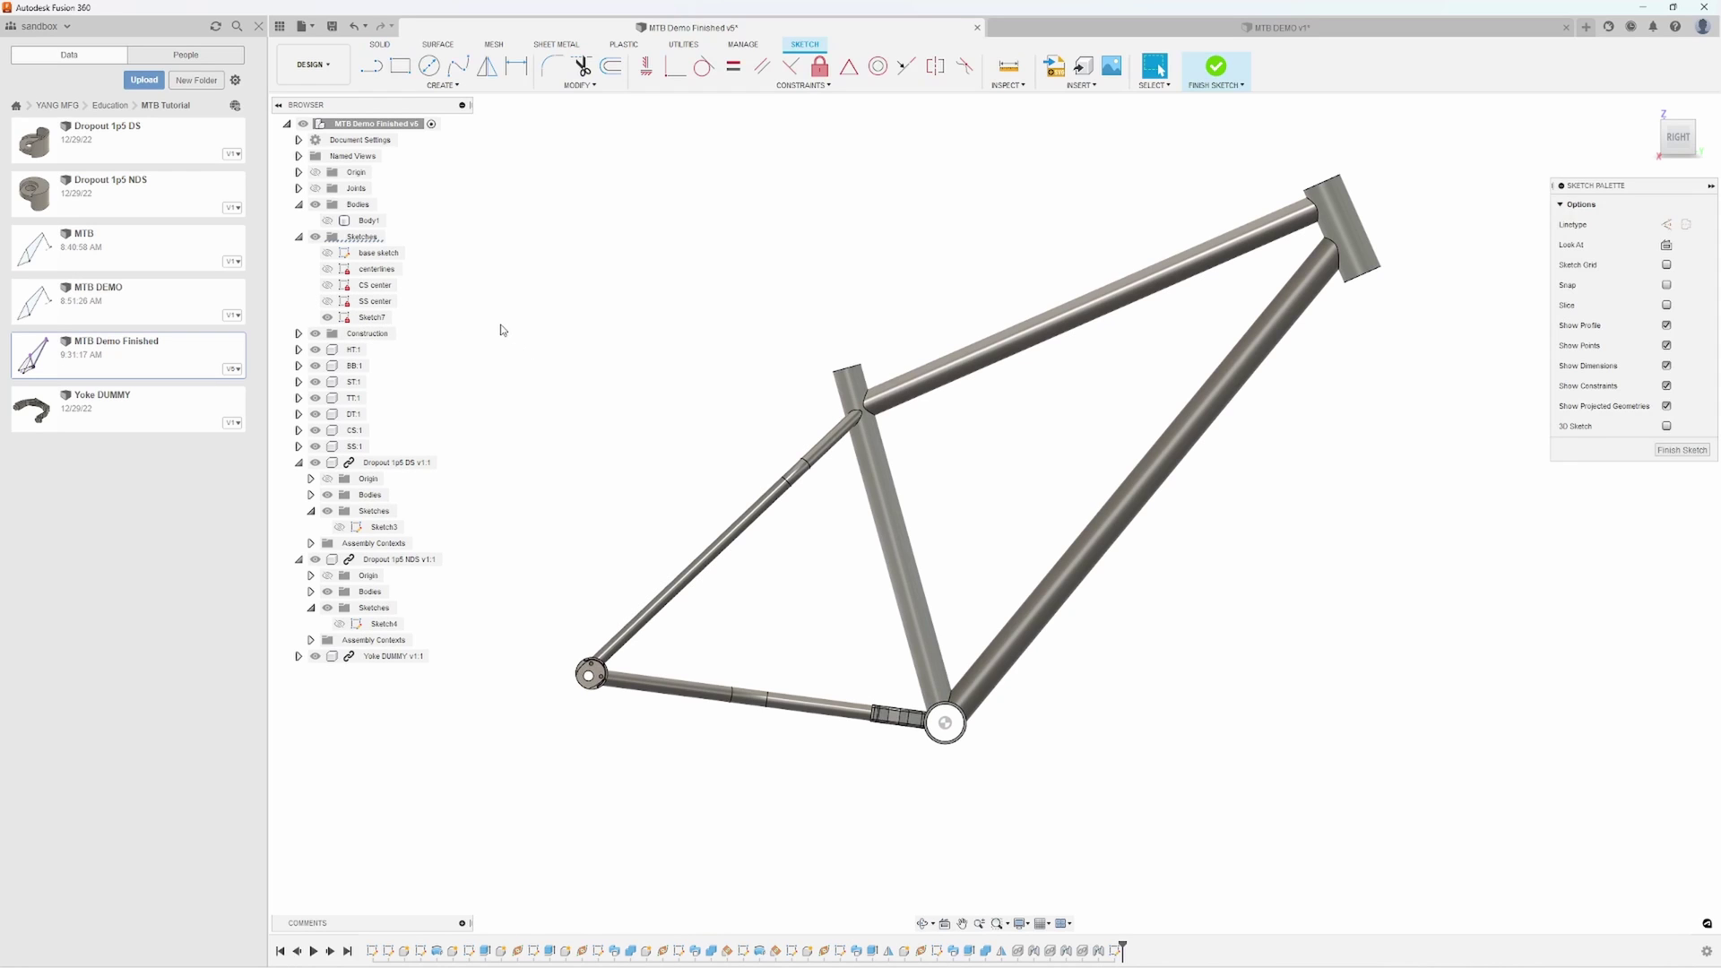
left_click(329, 270)
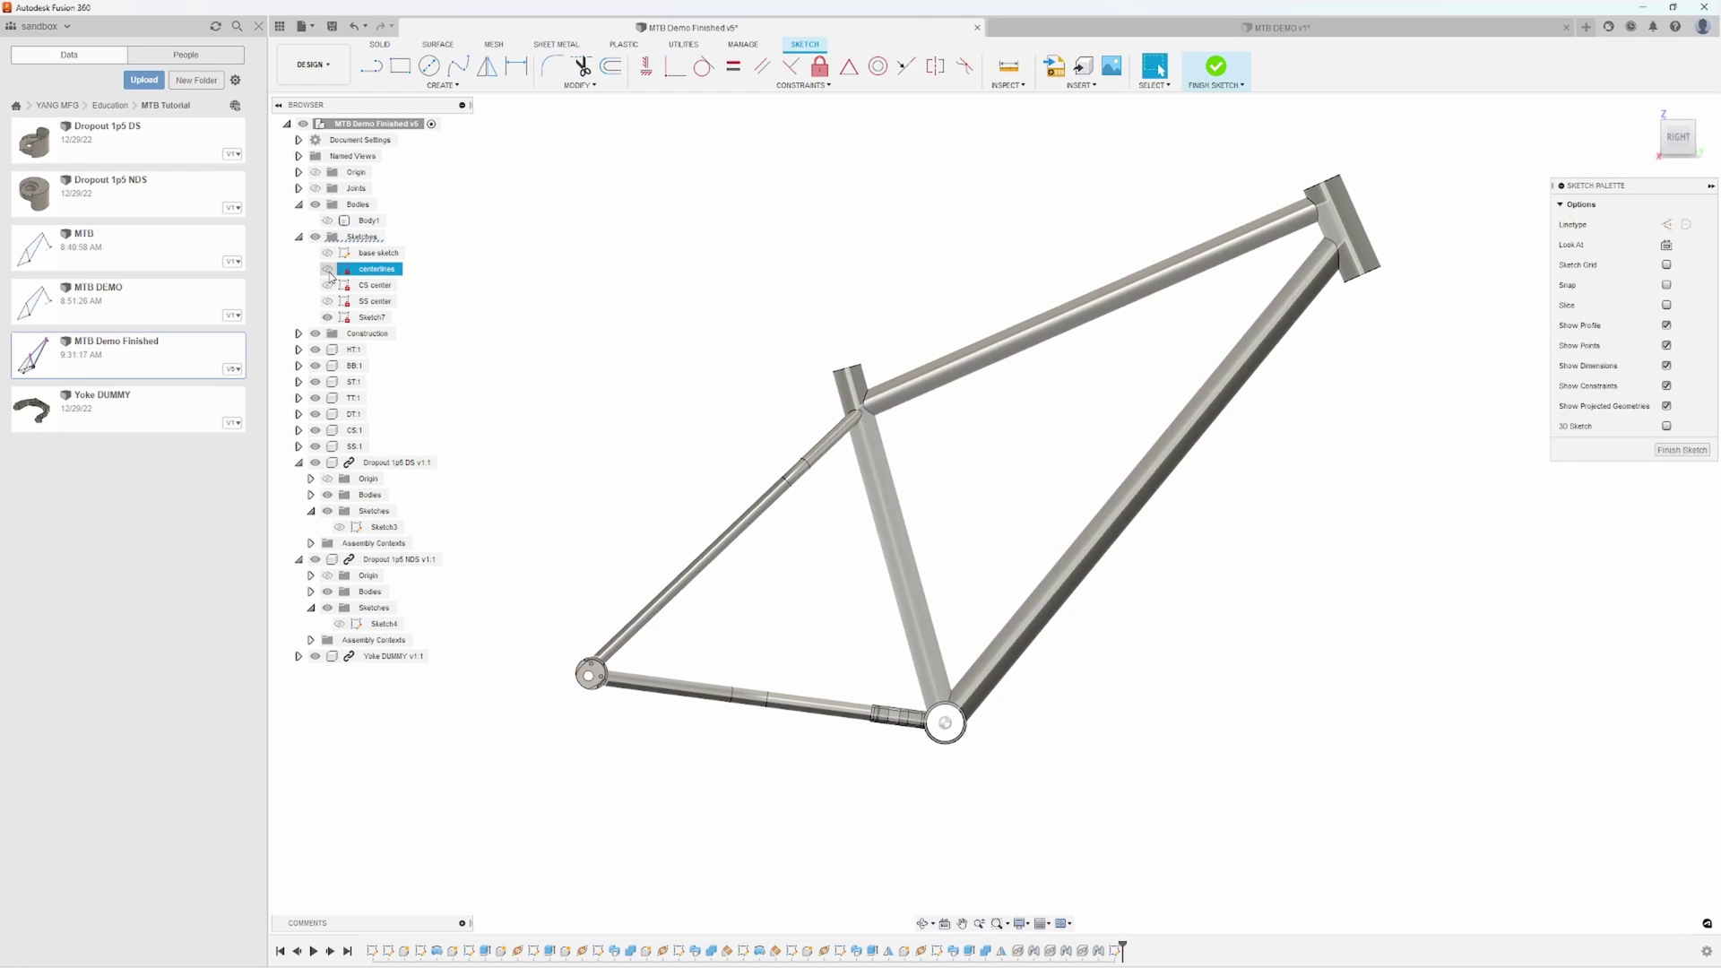
left_click(328, 269)
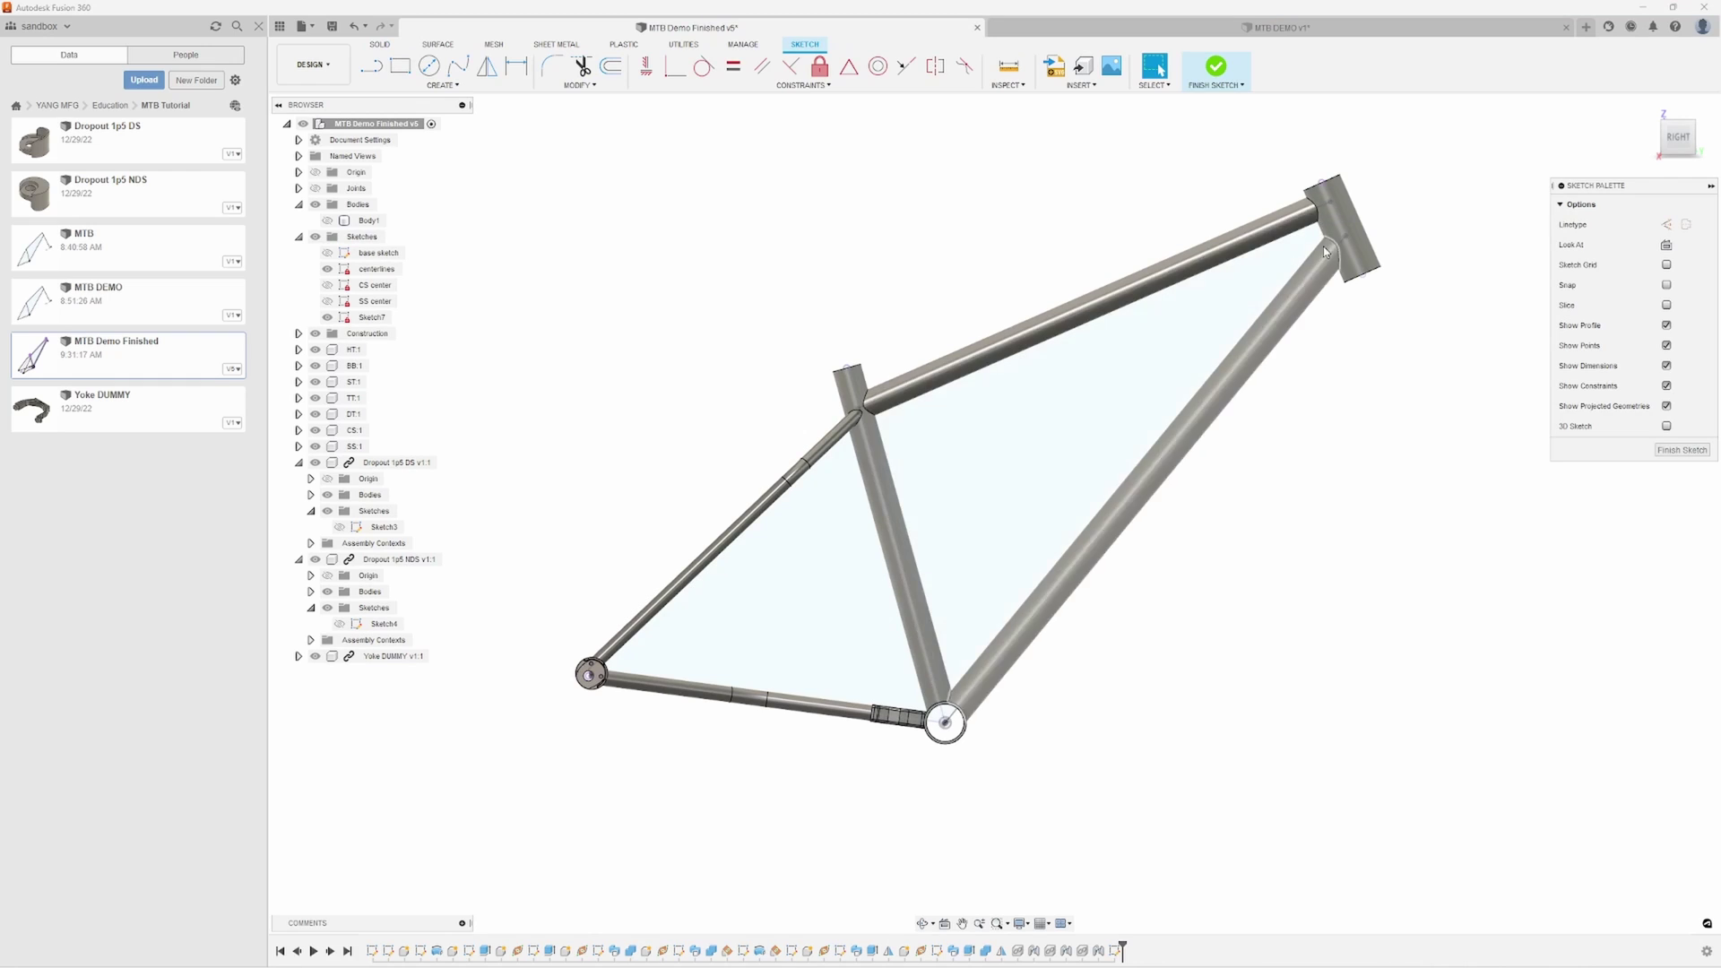
Project the head tube, top tube, seat tube, chainstay and seatstay centerlines into Sketch7
left_click(1352, 255)
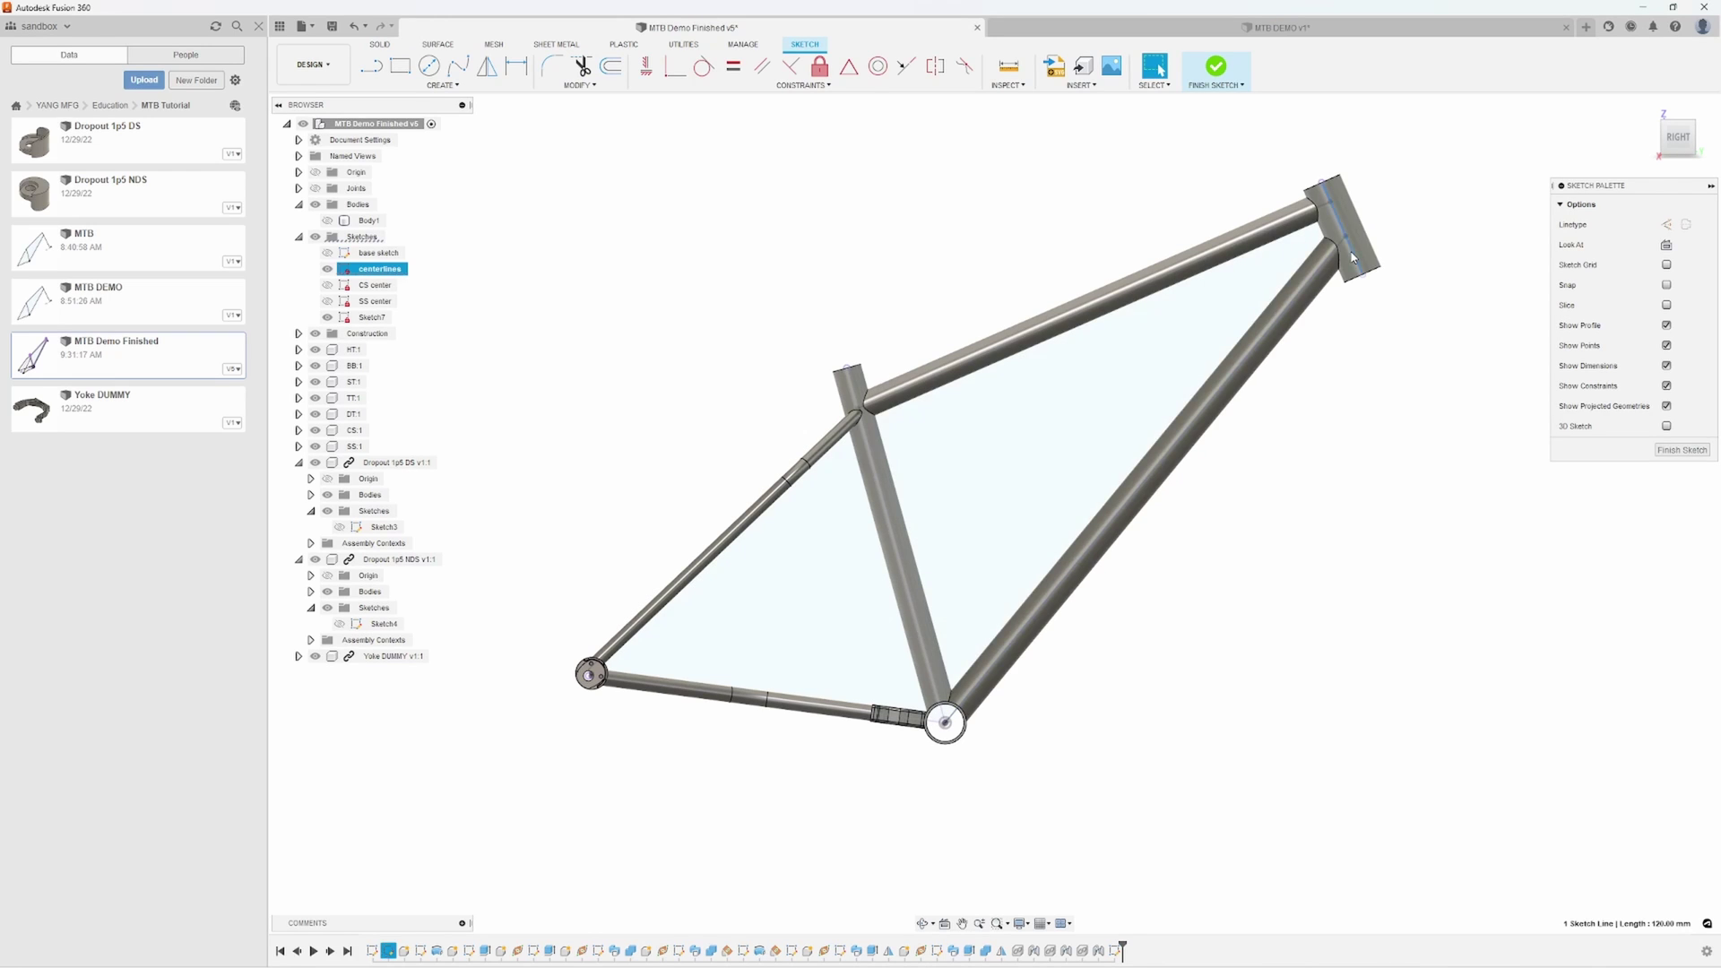
left_click(1281, 226, "ctrl")
left_click(878, 476, "shift")
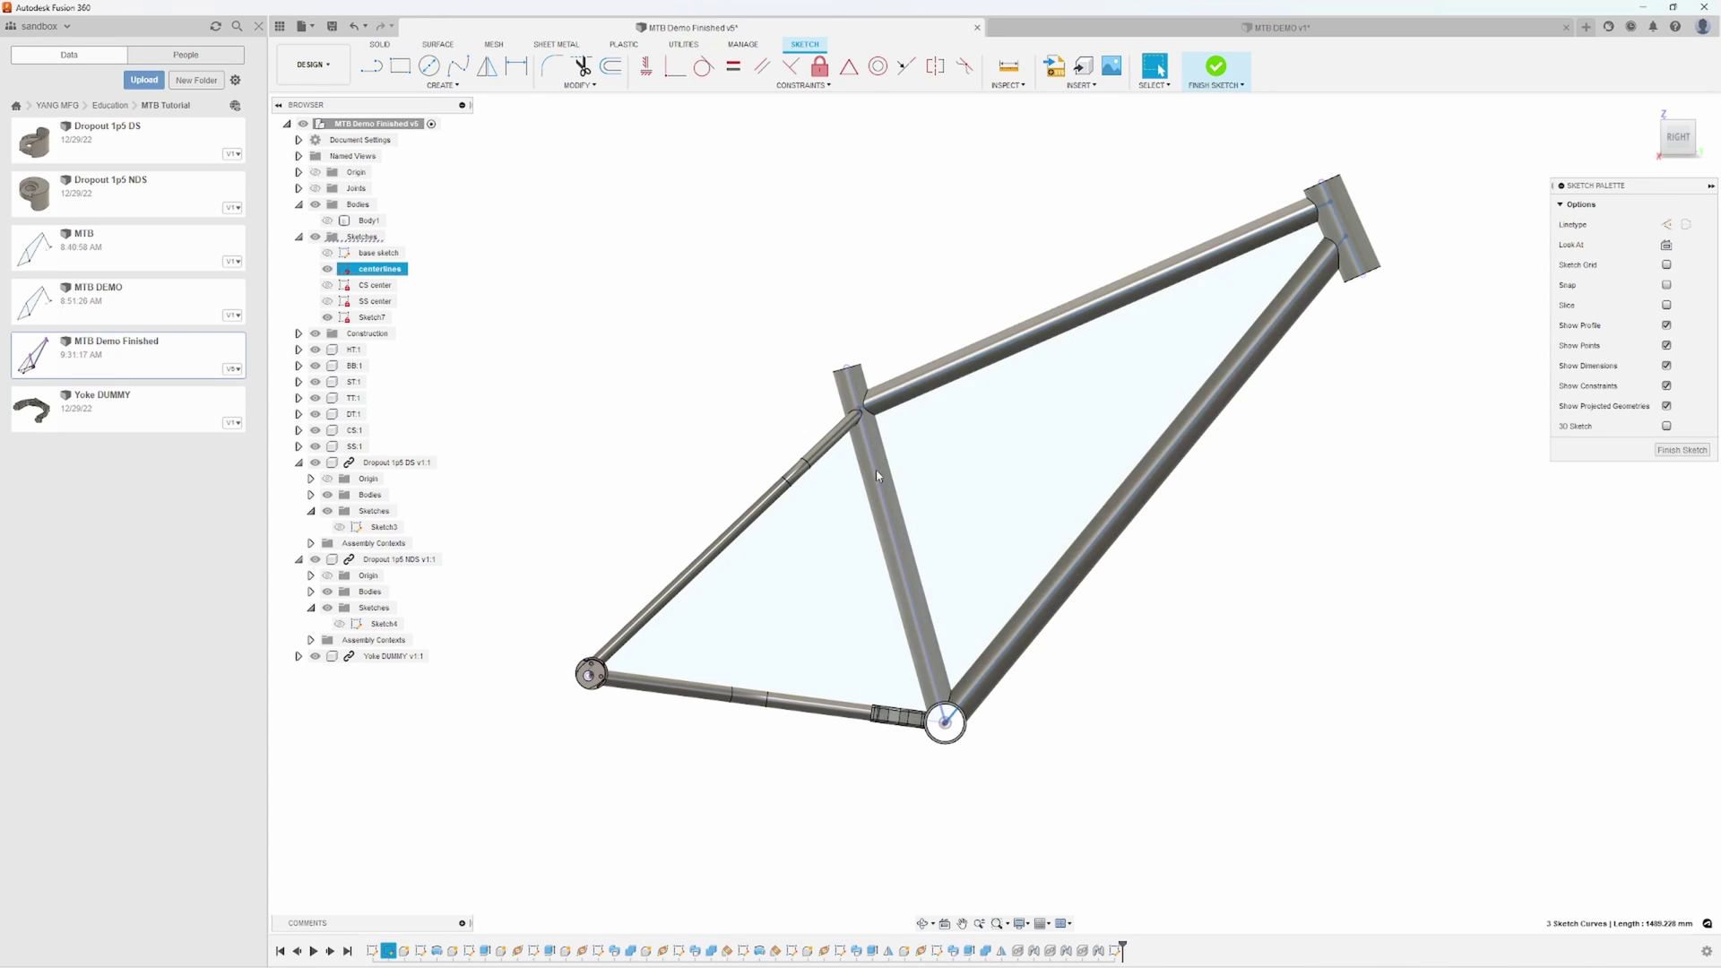
left_click(797, 703, "shift")
left_click(754, 513, "shift")
middle_click_drag(1322, 567, 1267, 611)
scroll(1270, 616, "down", 2)
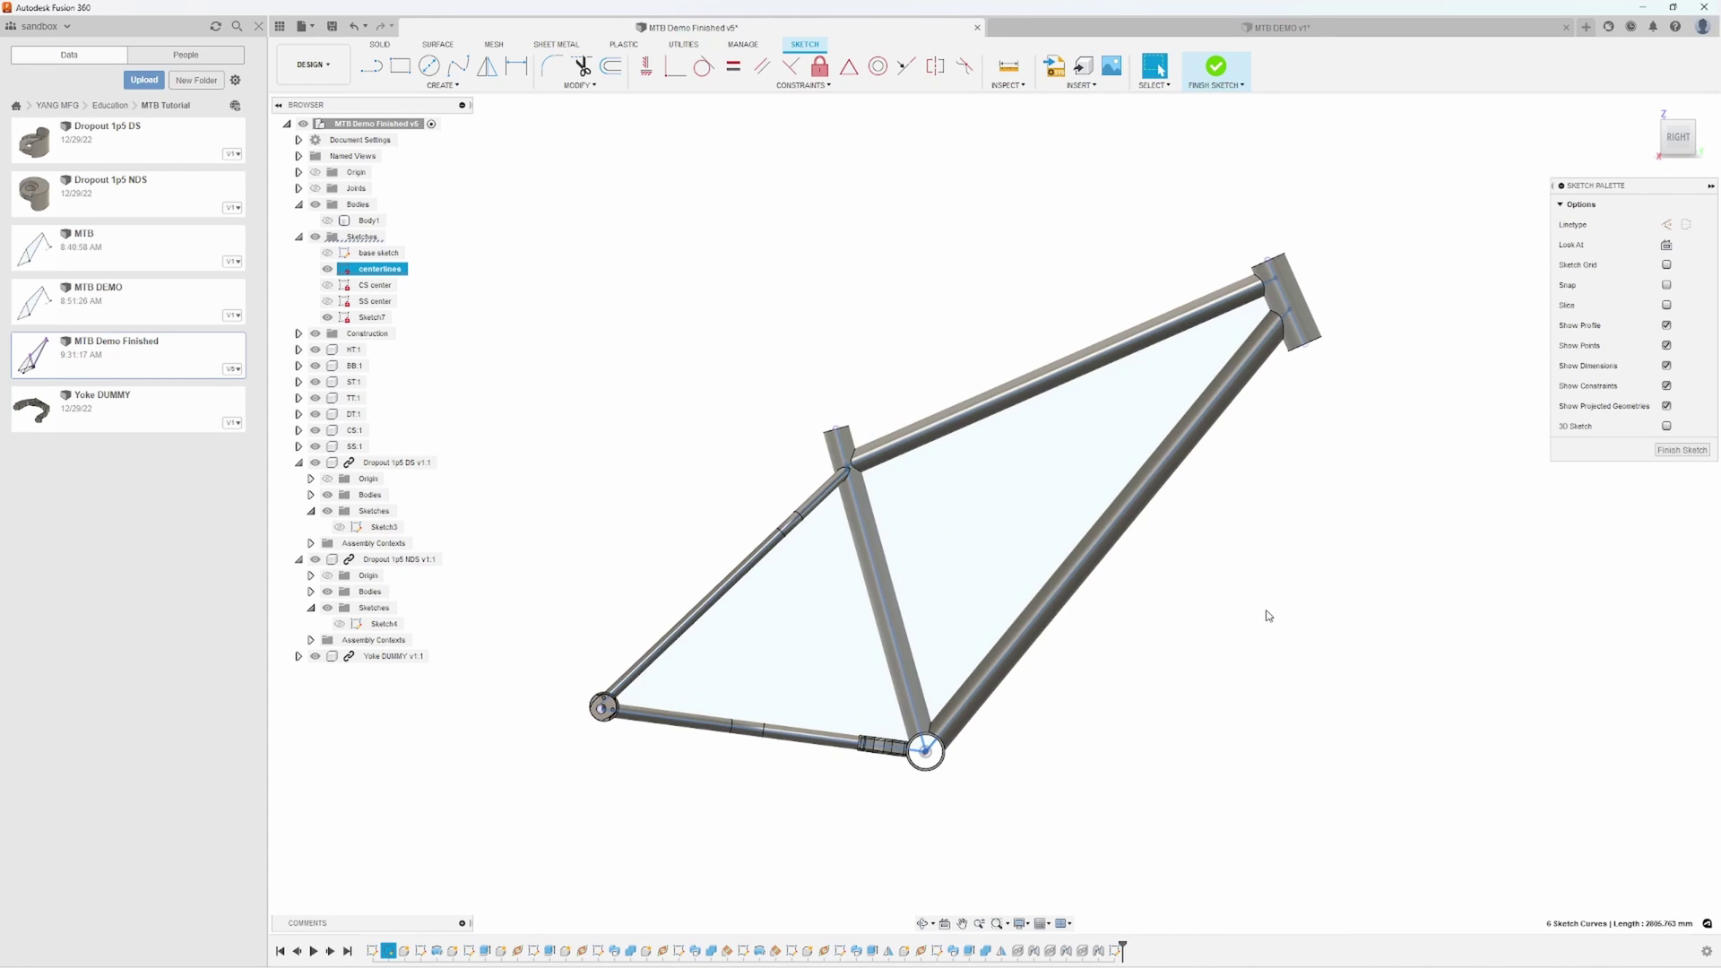
key("p")
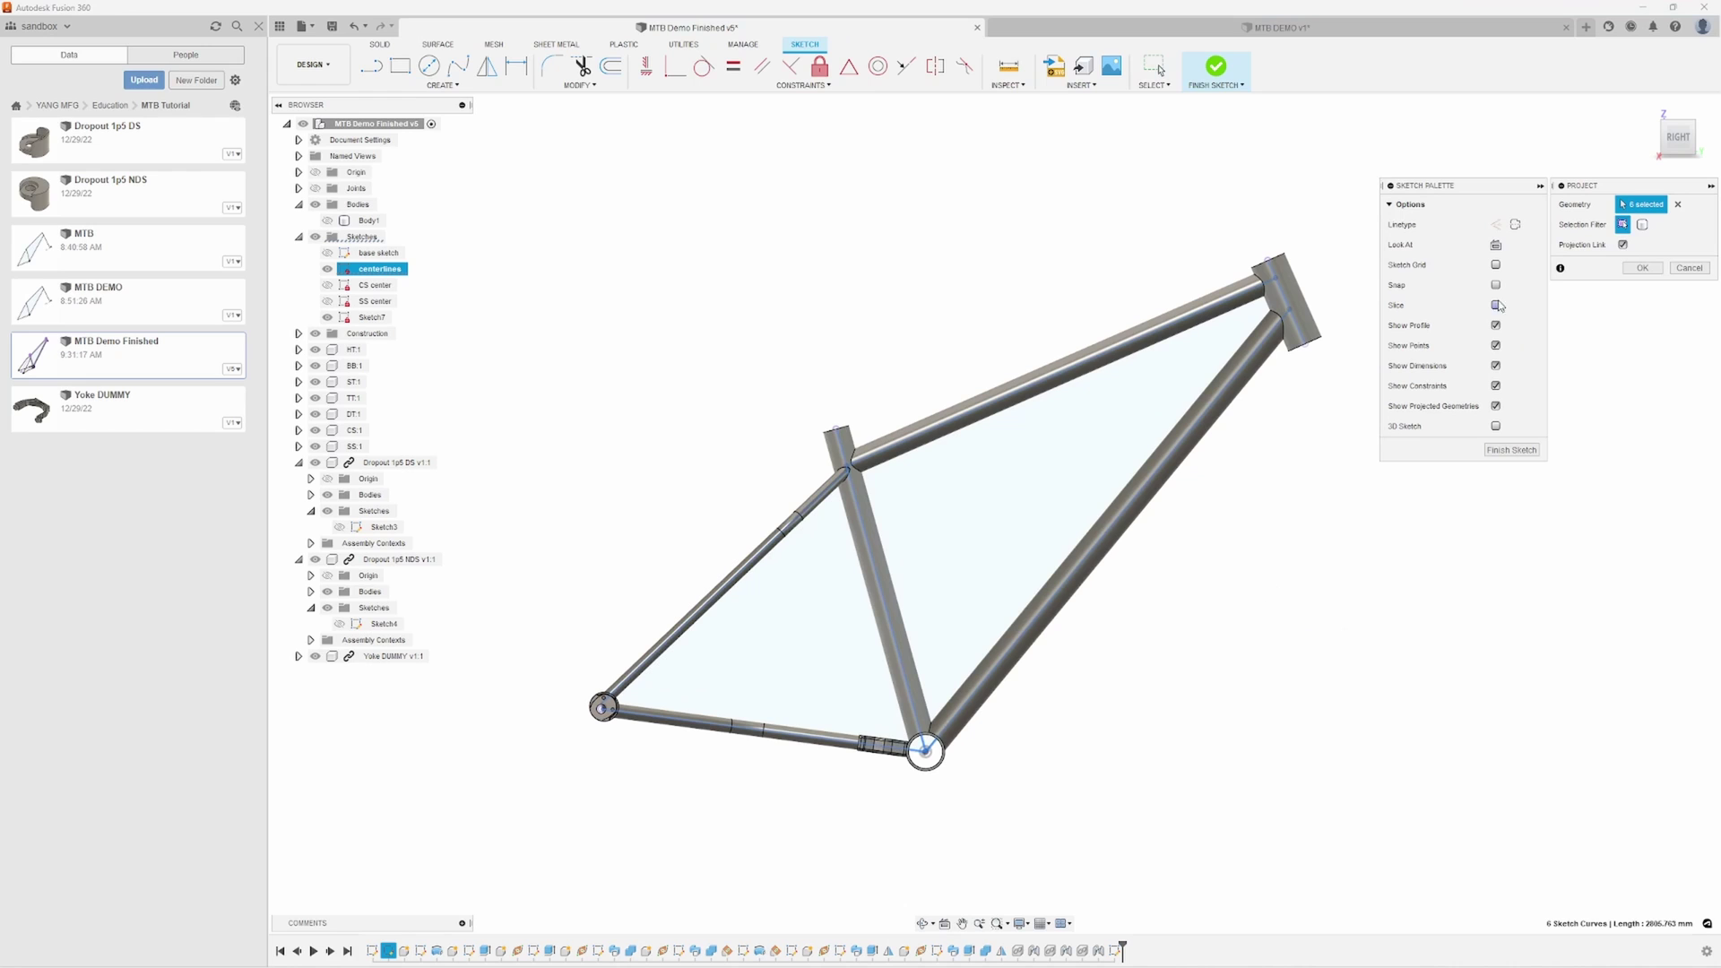
left_click(1650, 267)
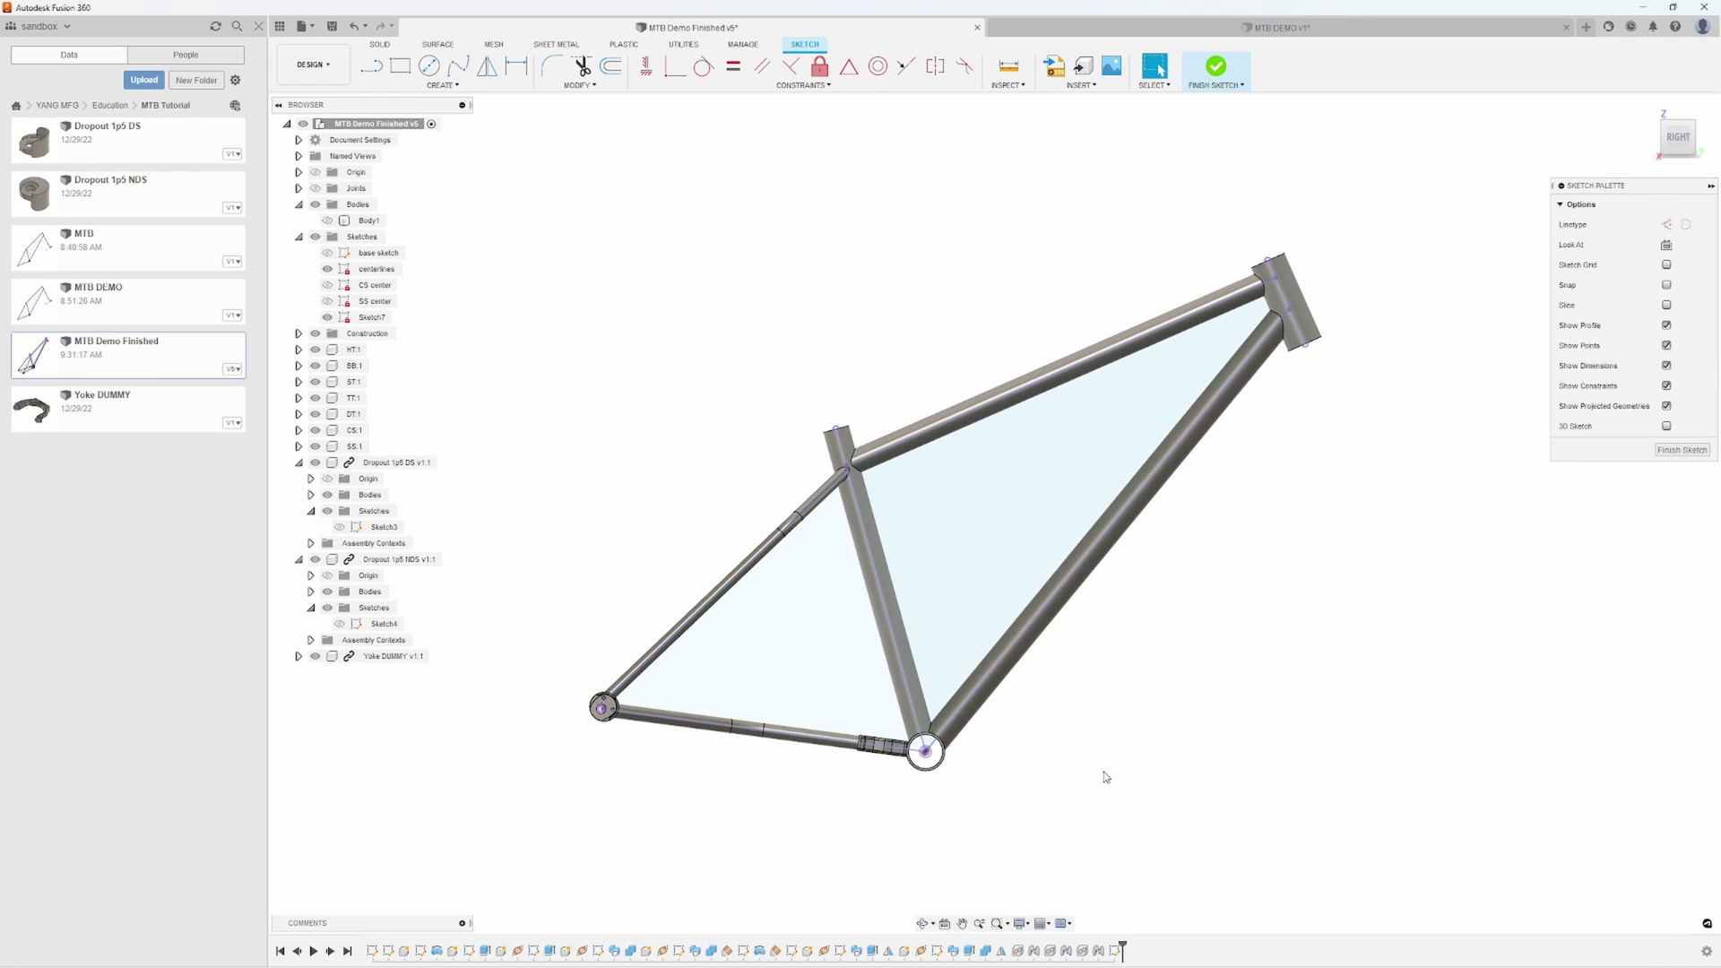
Hide the centerlines sketch and bring the whole frame back into view
left_click(328, 270)
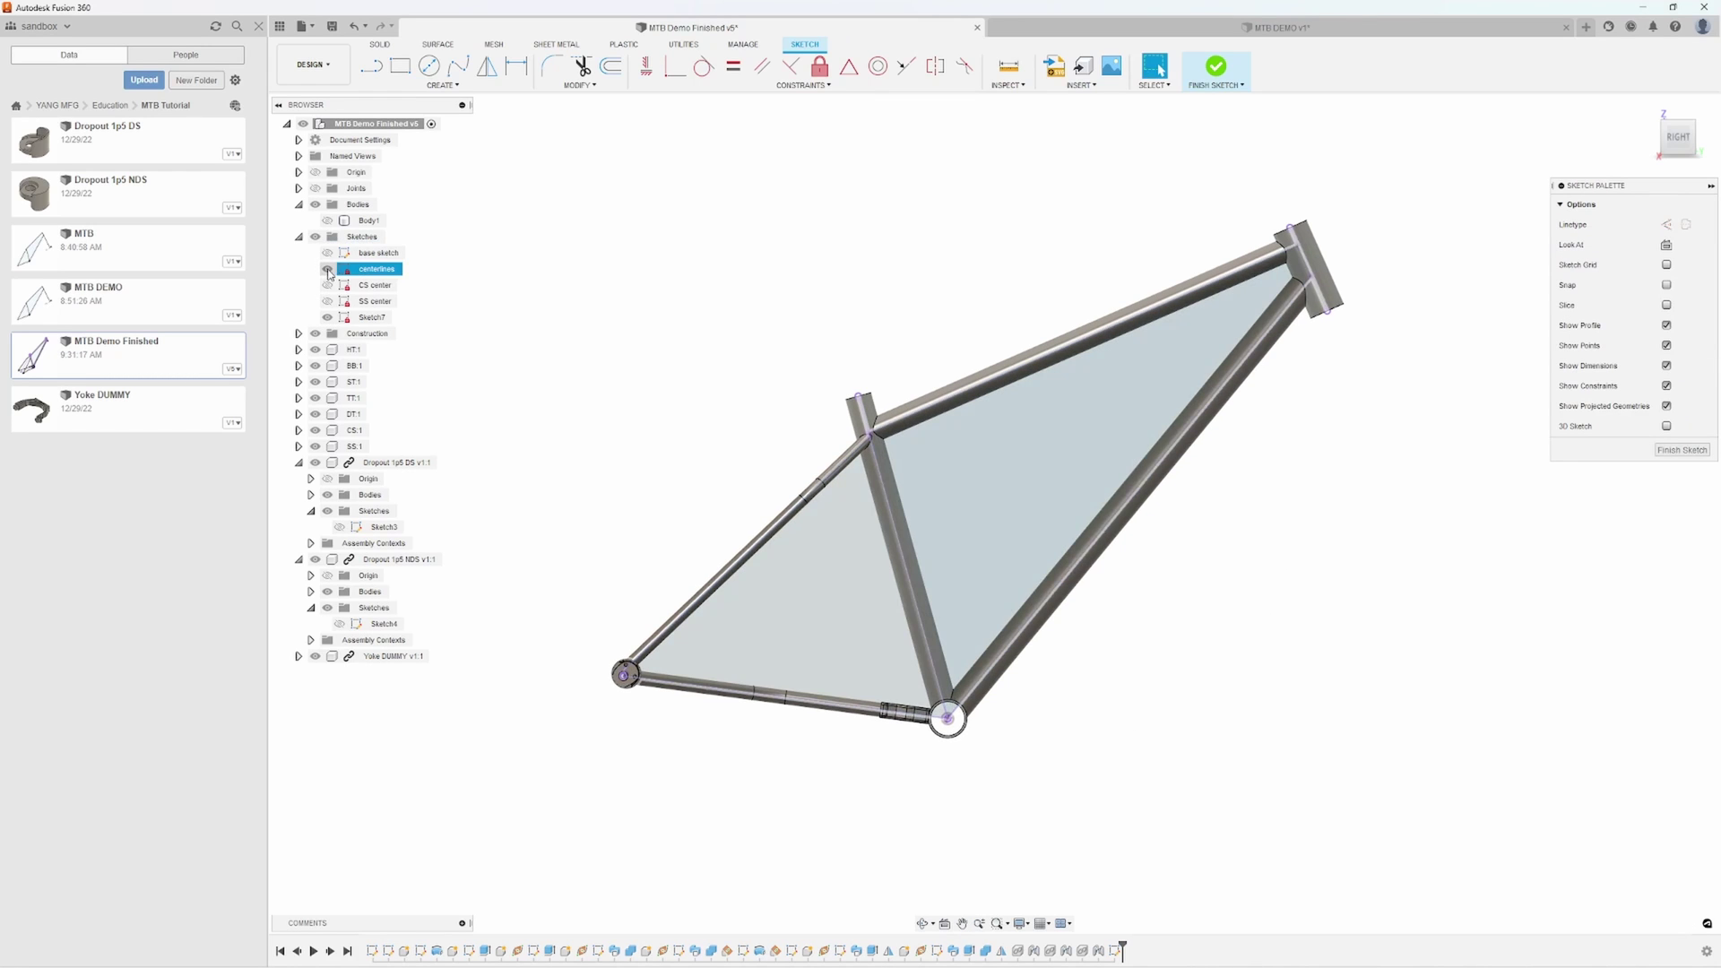
scroll(952, 455, "up", 5)
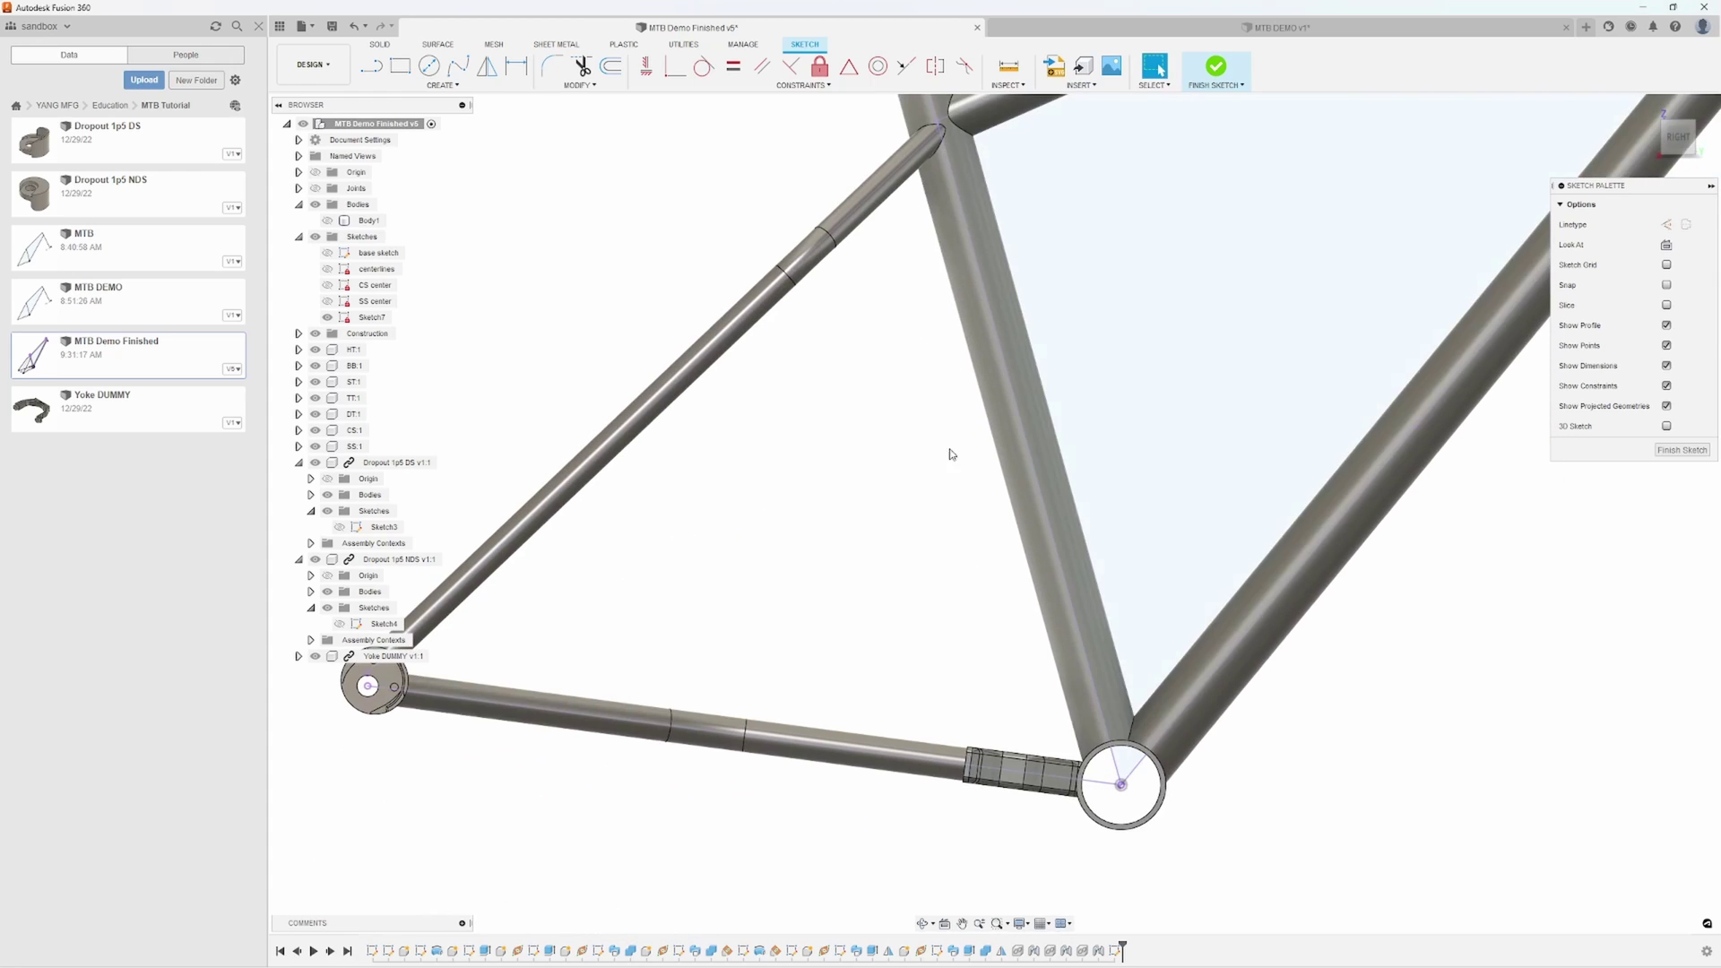
middle_click_drag(498, 757, 589, 755)
scroll(1399, 637, "down", 3)
mouse_move(1398, 637)
middle_mouse_down()
mouse_move(1239, 723)
mouse_move(968, 801)
middle_mouse_up()
scroll(1080, 789, "down", 3)
middle_click_drag(1084, 788, 1170, 650)
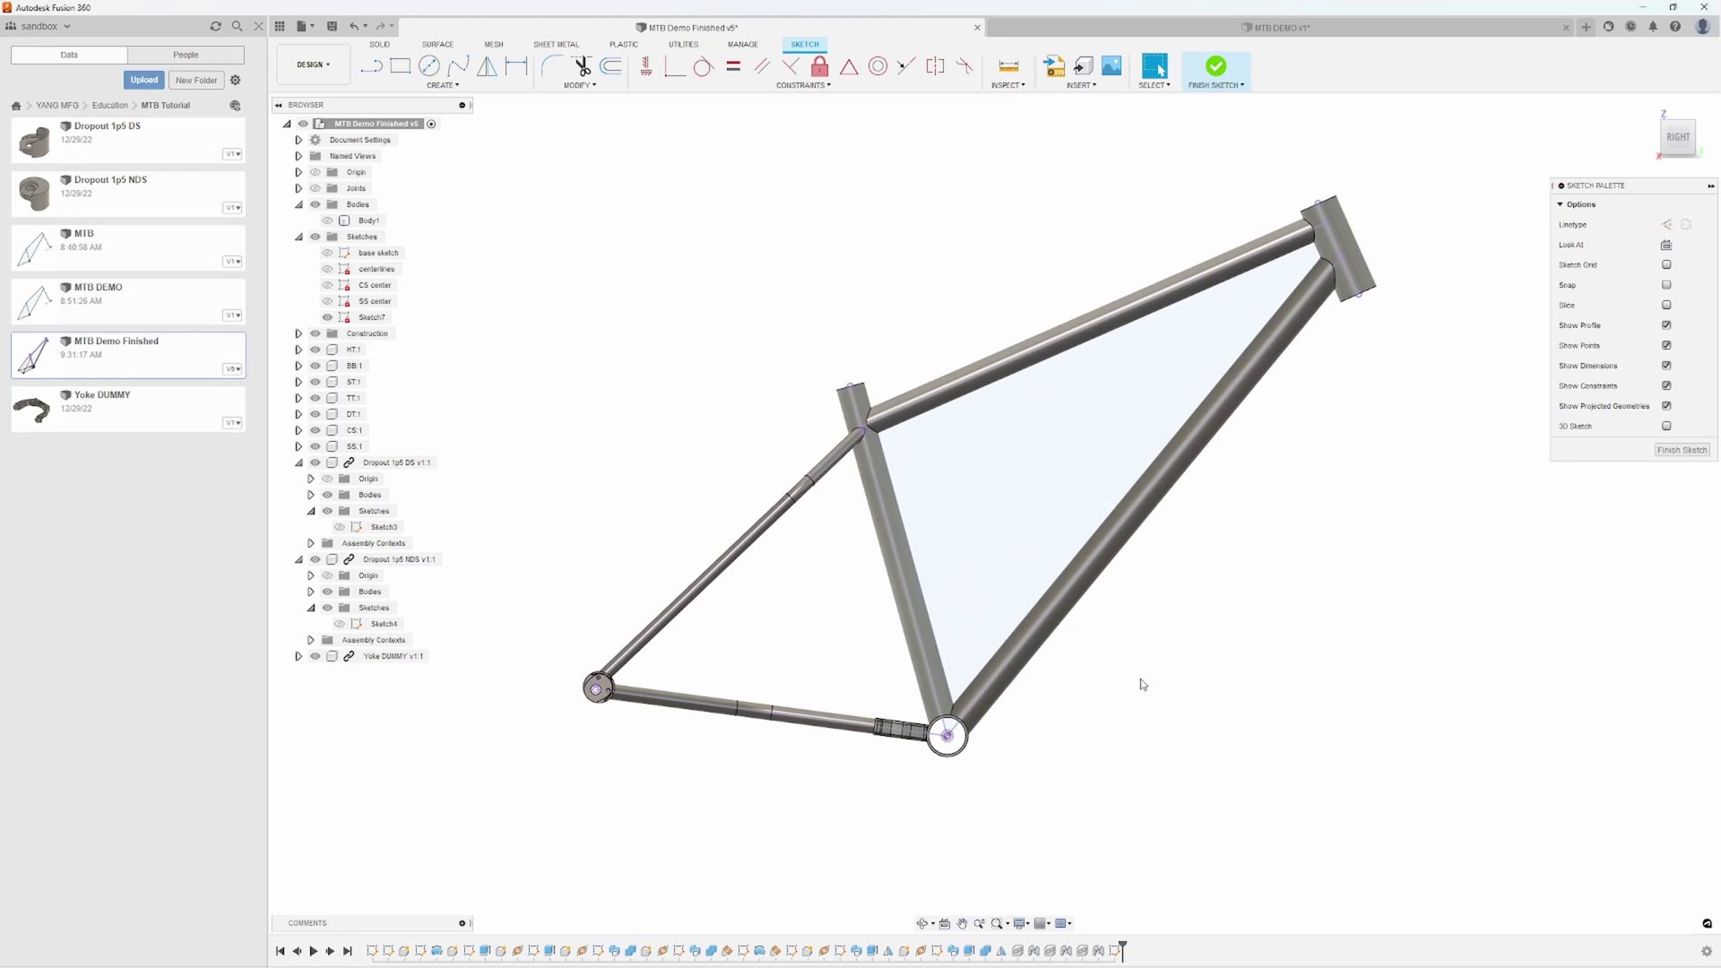
middle_click_drag(977, 575, 988, 531)
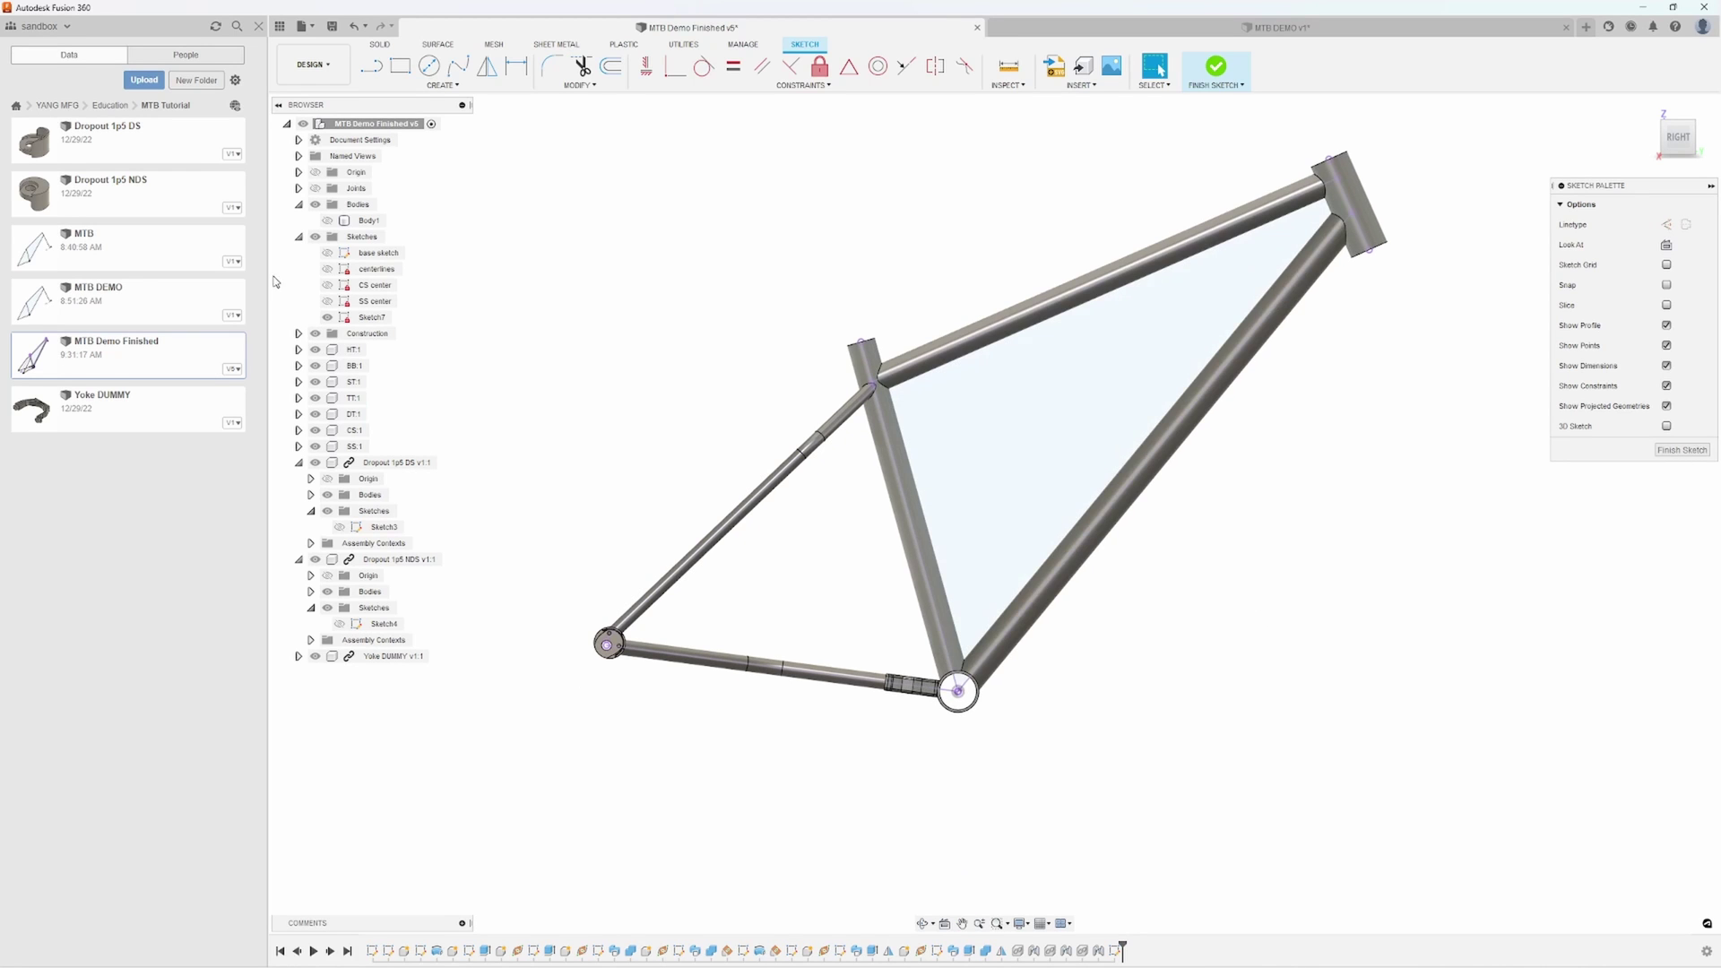
Show the base sketch and project the angled fork line plus three connected lines into Sketch7
left_click(328, 253)
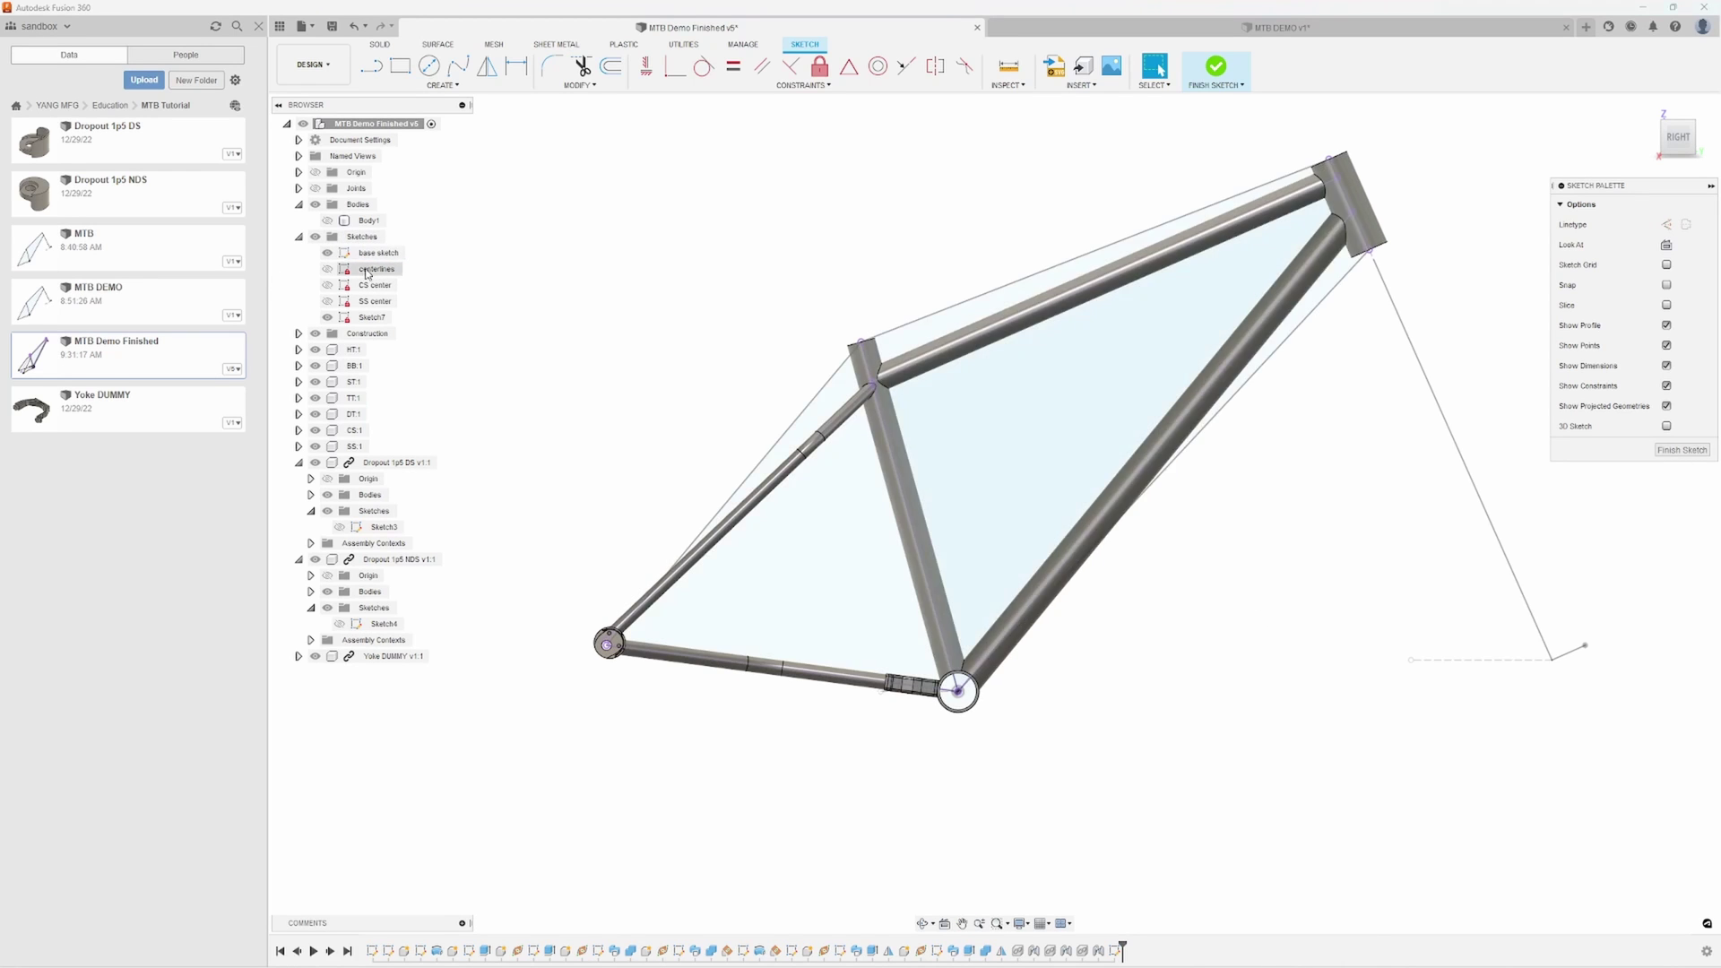
middle_click_drag(1313, 585, 1175, 539)
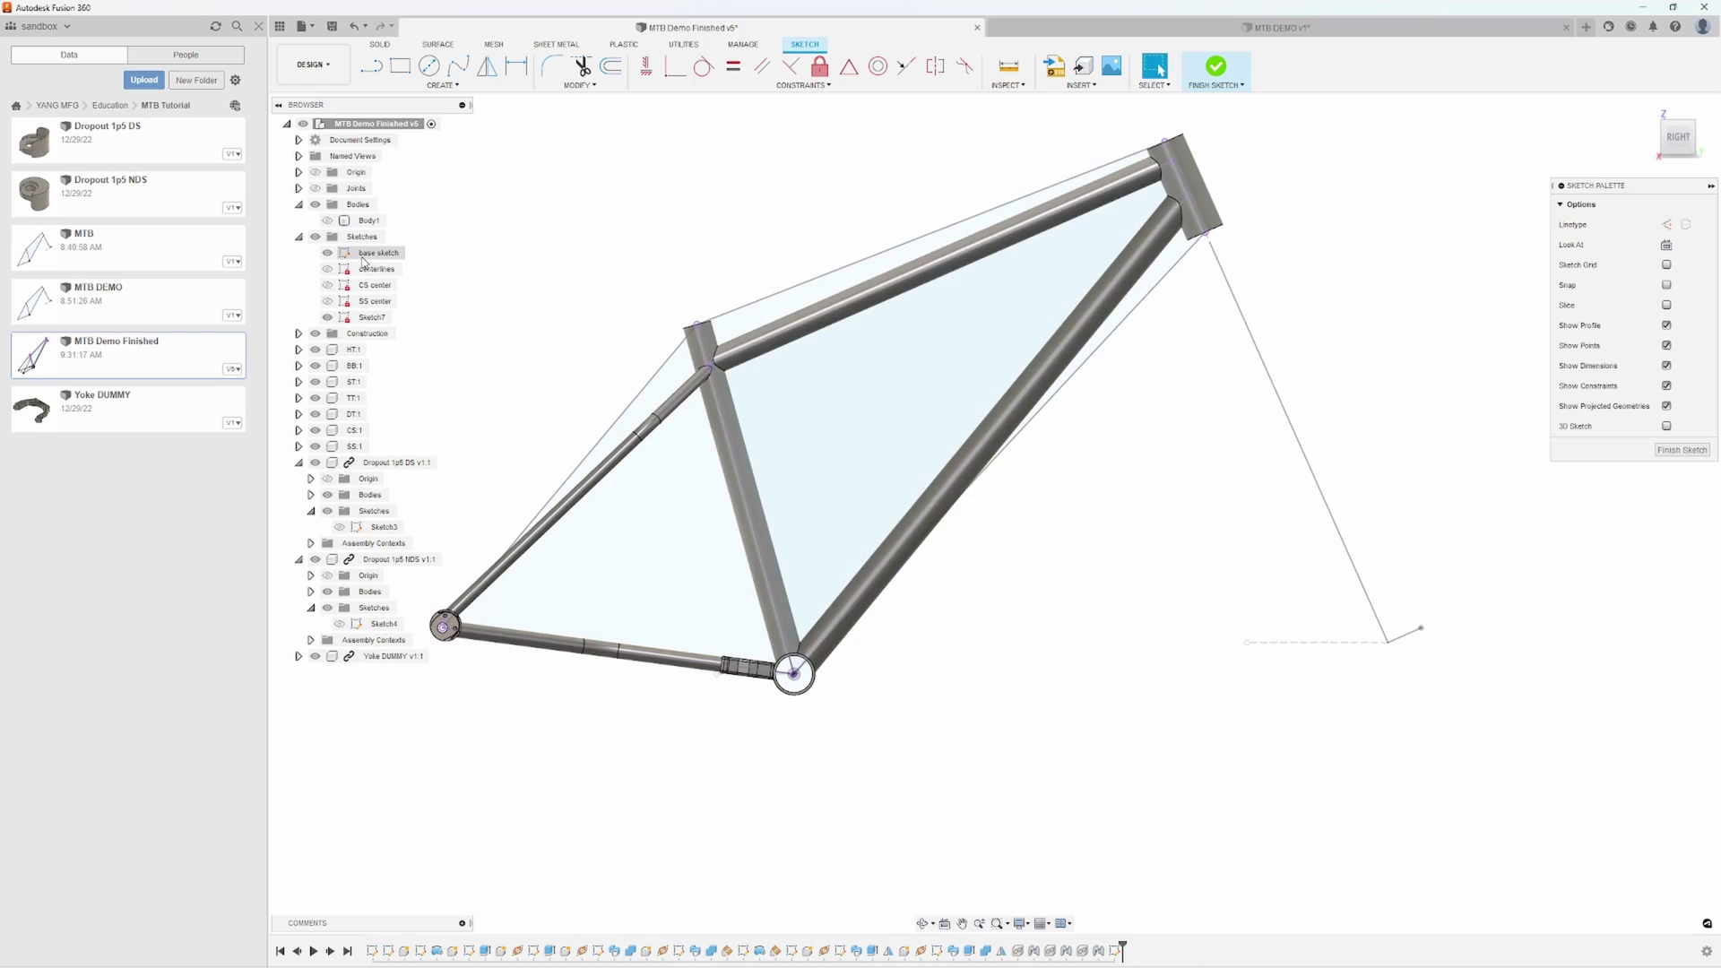
middle_click_drag(1344, 448, 1253, 463)
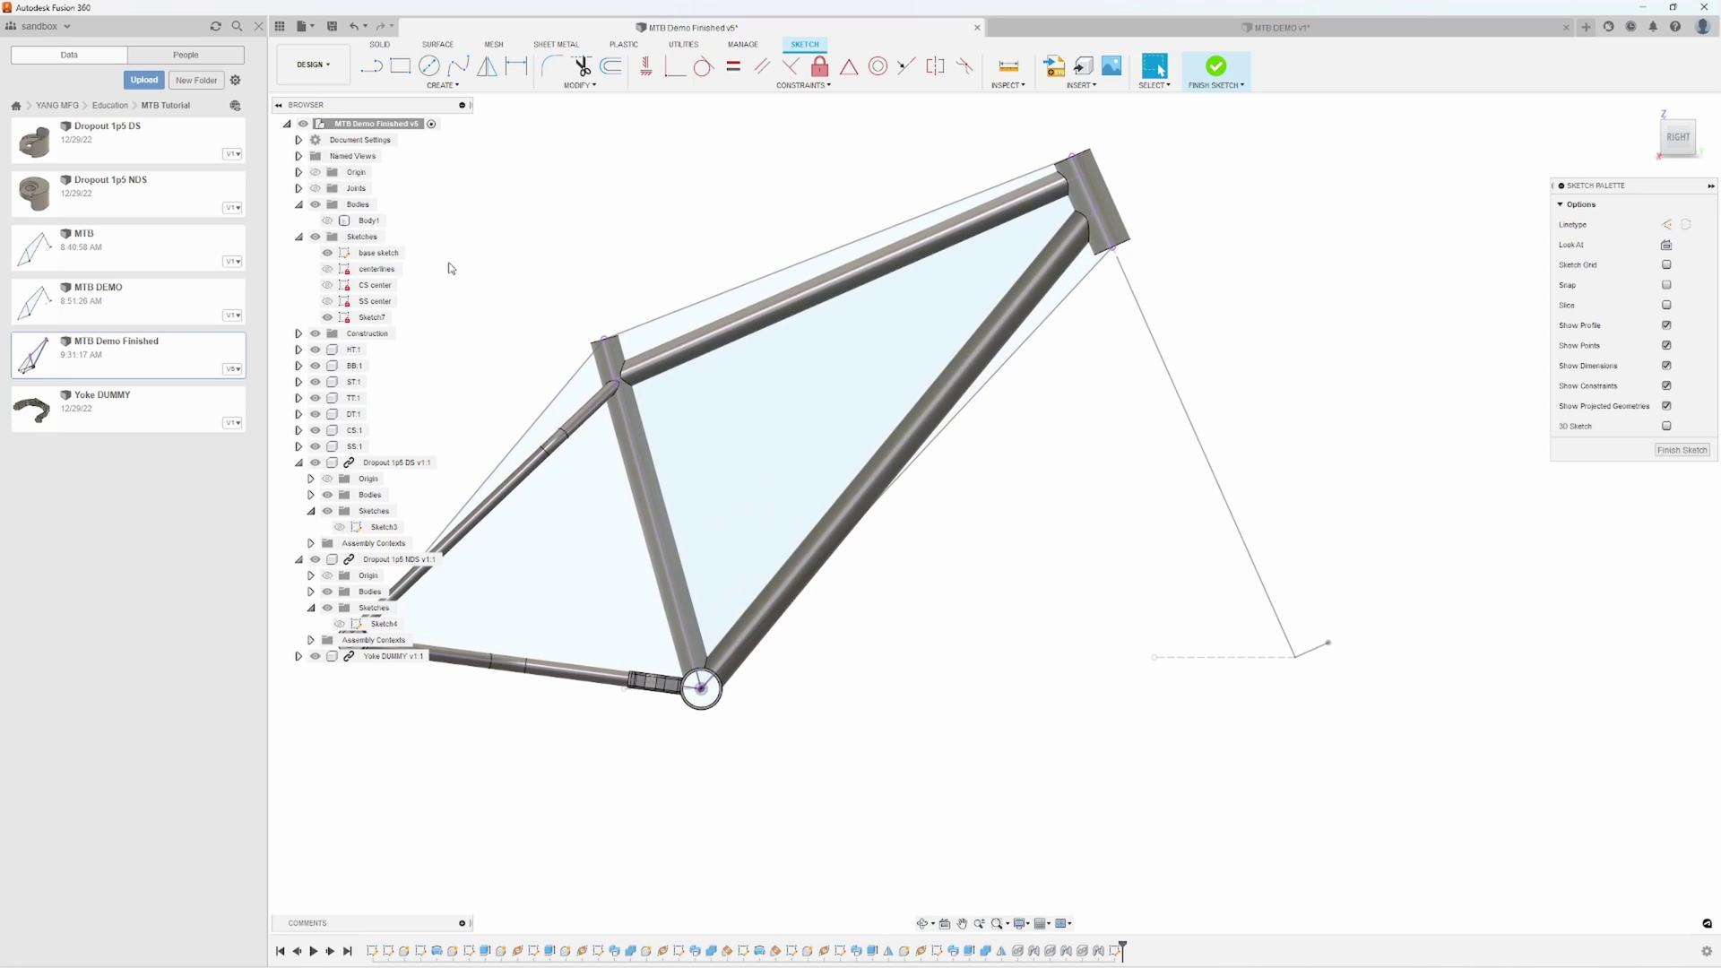
double_click(1152, 327)
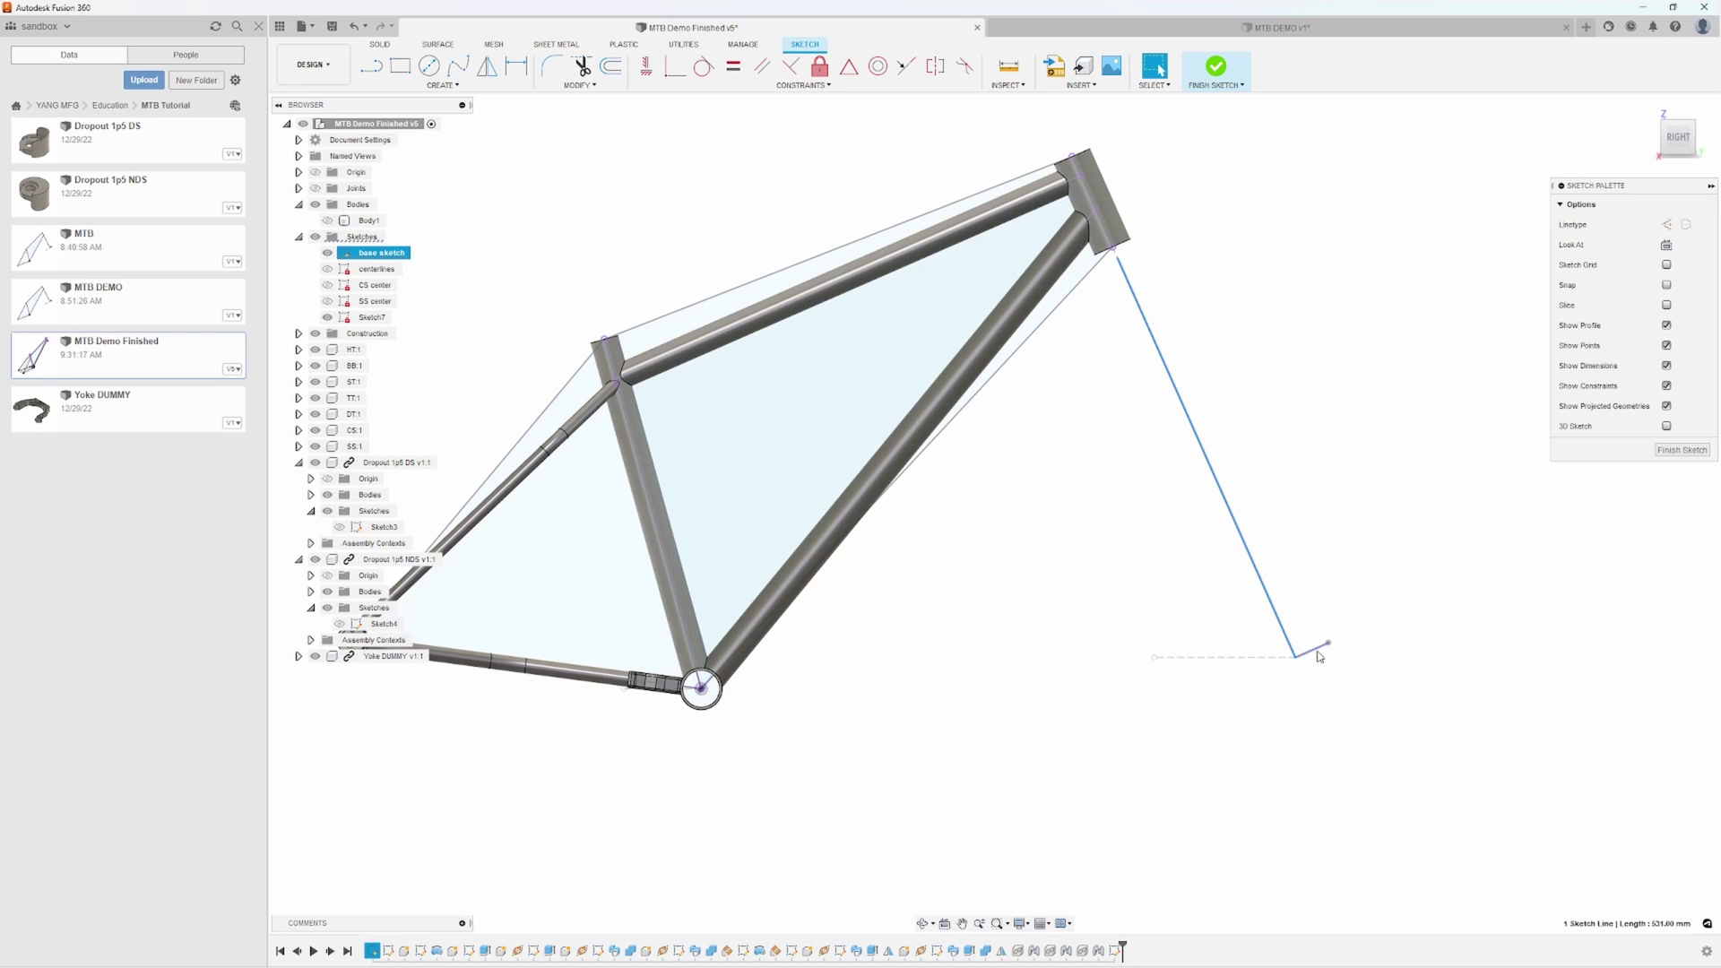
left_click(1265, 659, "shift")
scroll(887, 692, "up", 5)
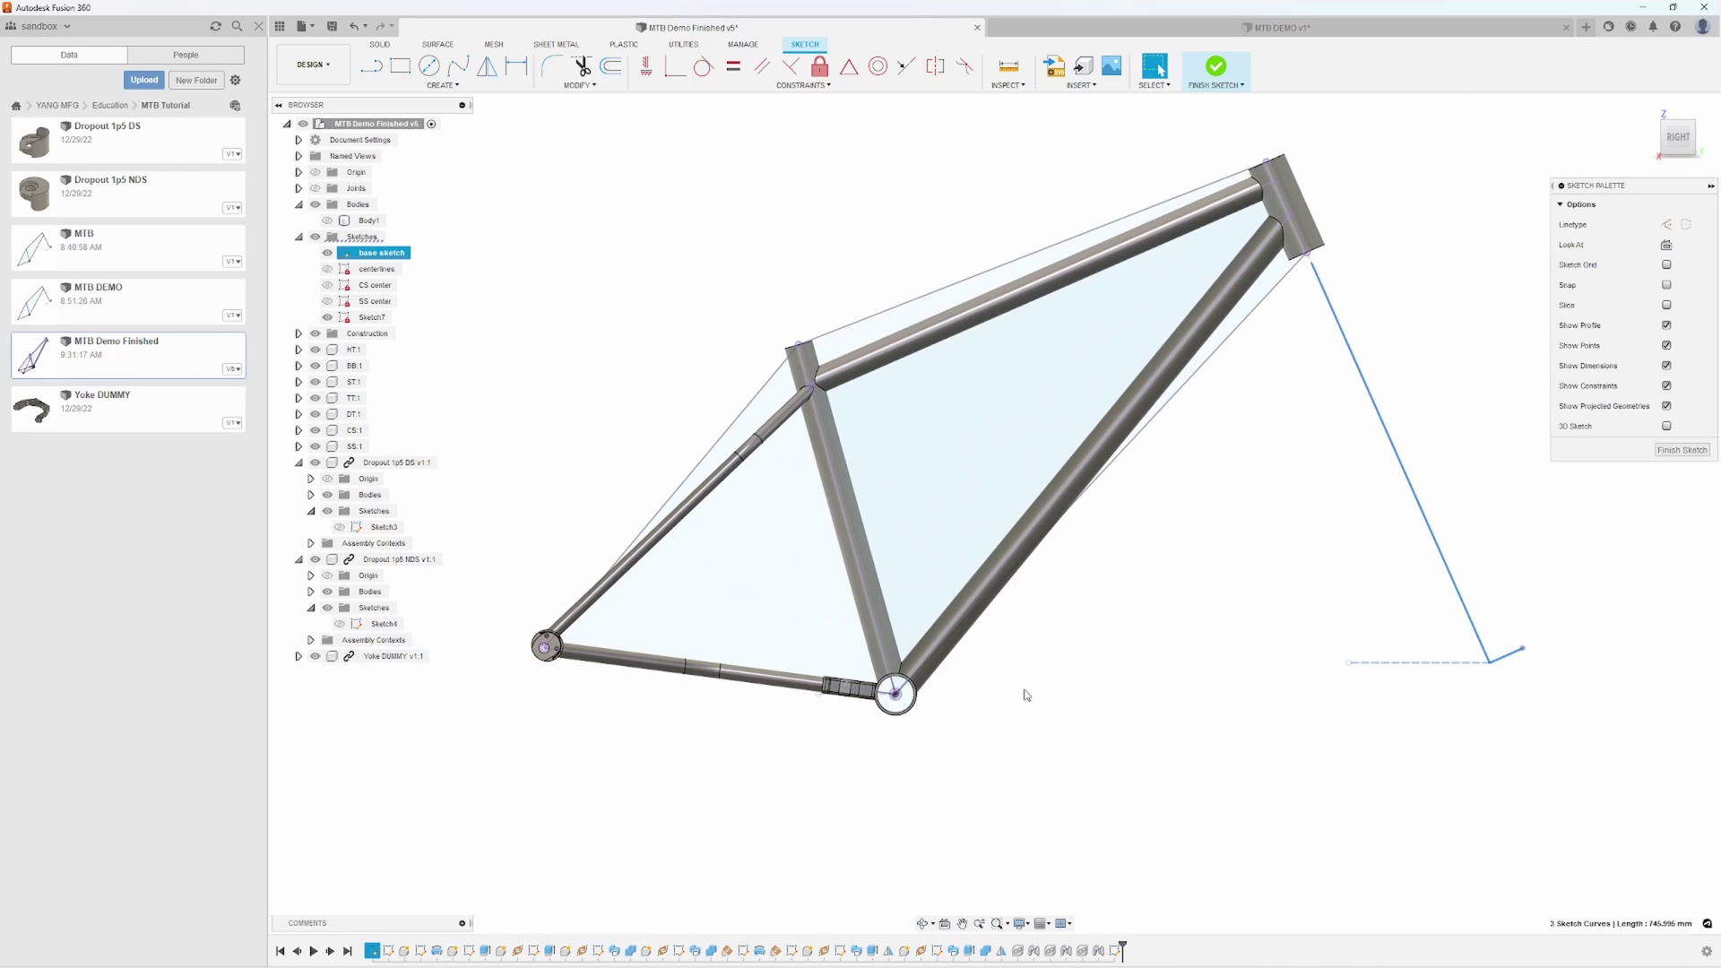
left_click(875, 700, "shift")
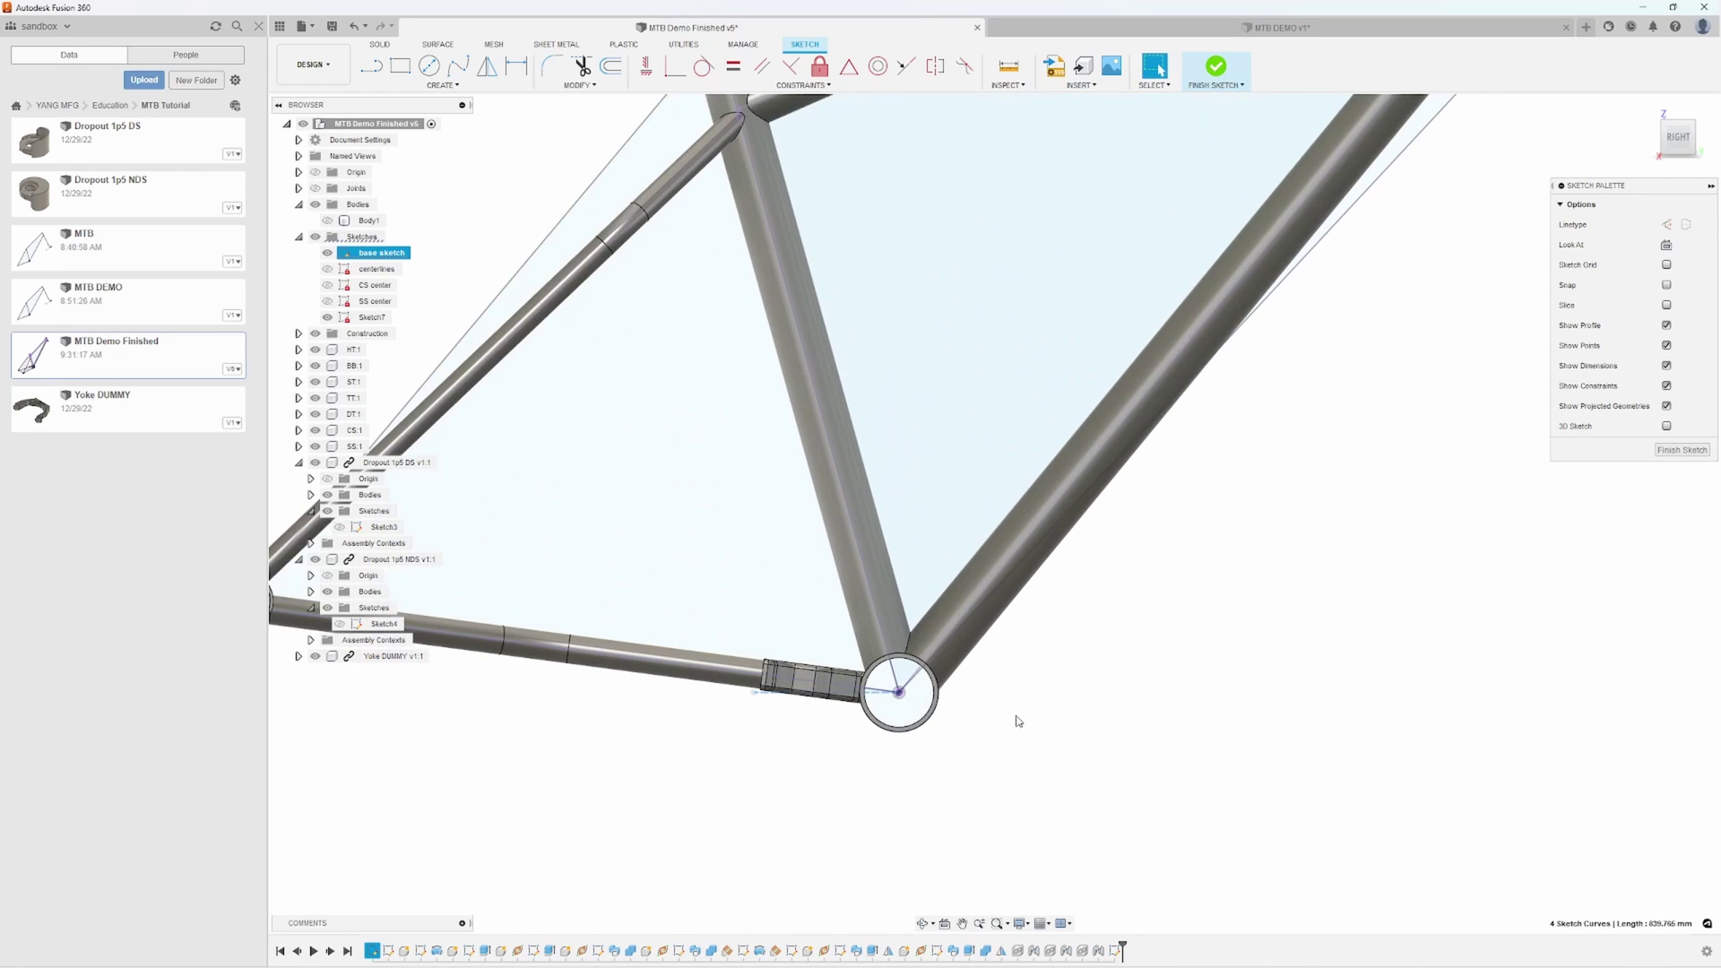
scroll(1031, 718, "down", 3)
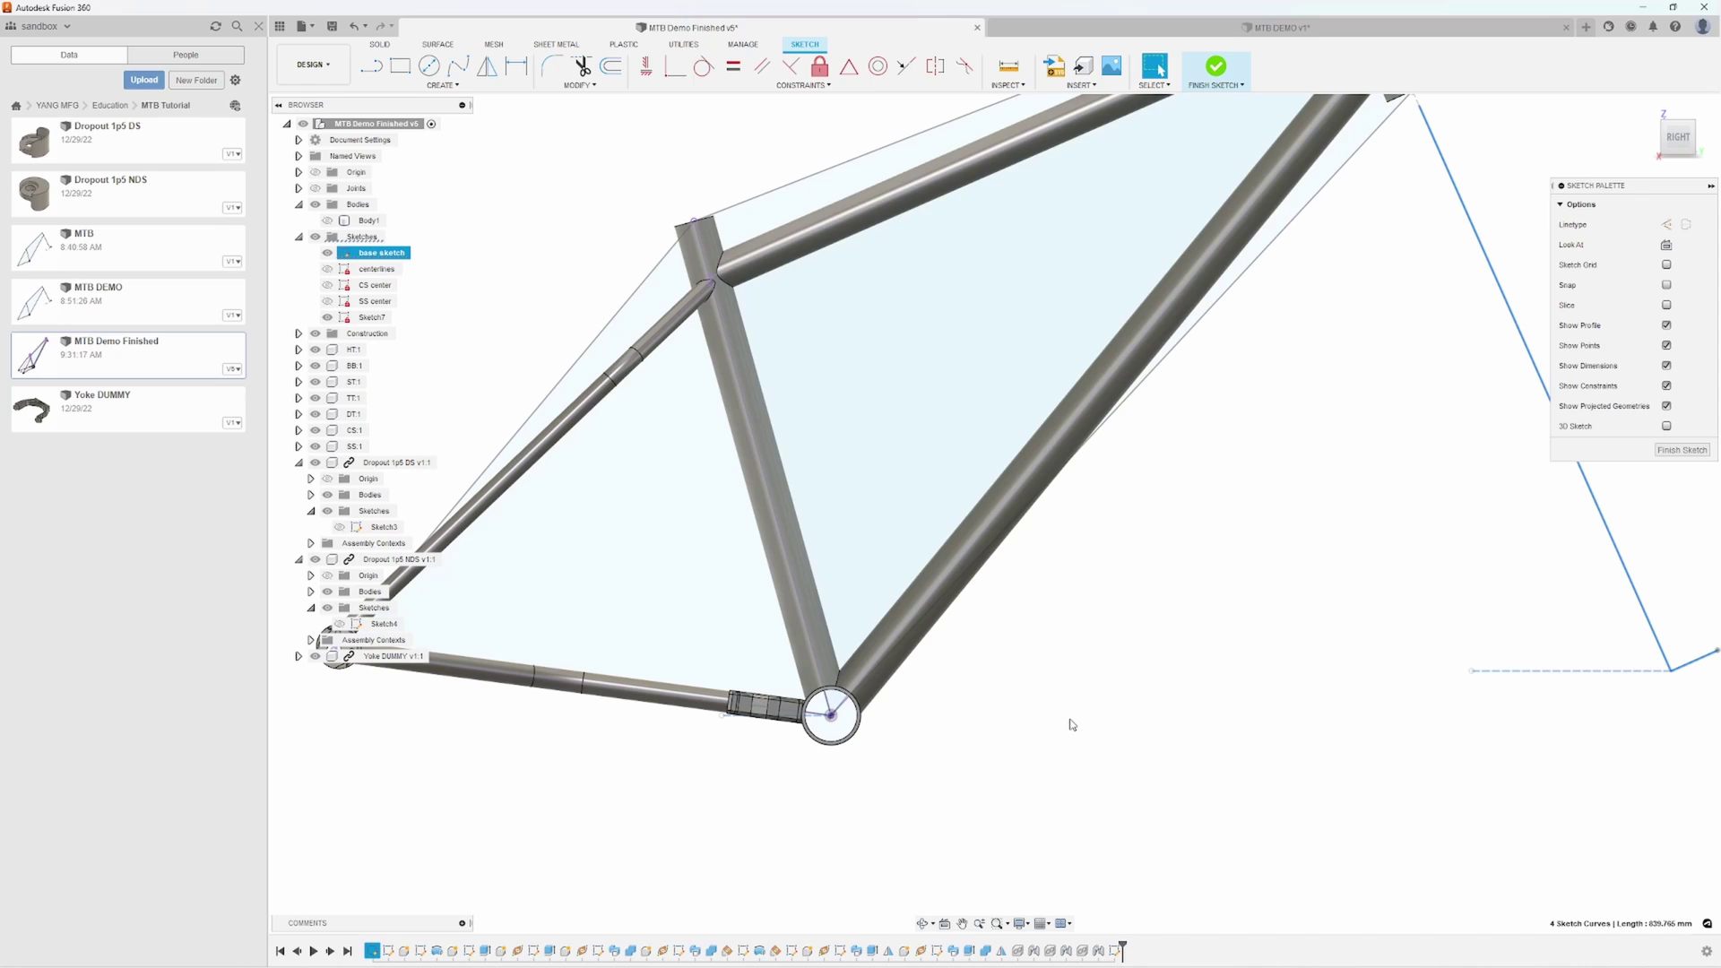
key("p")
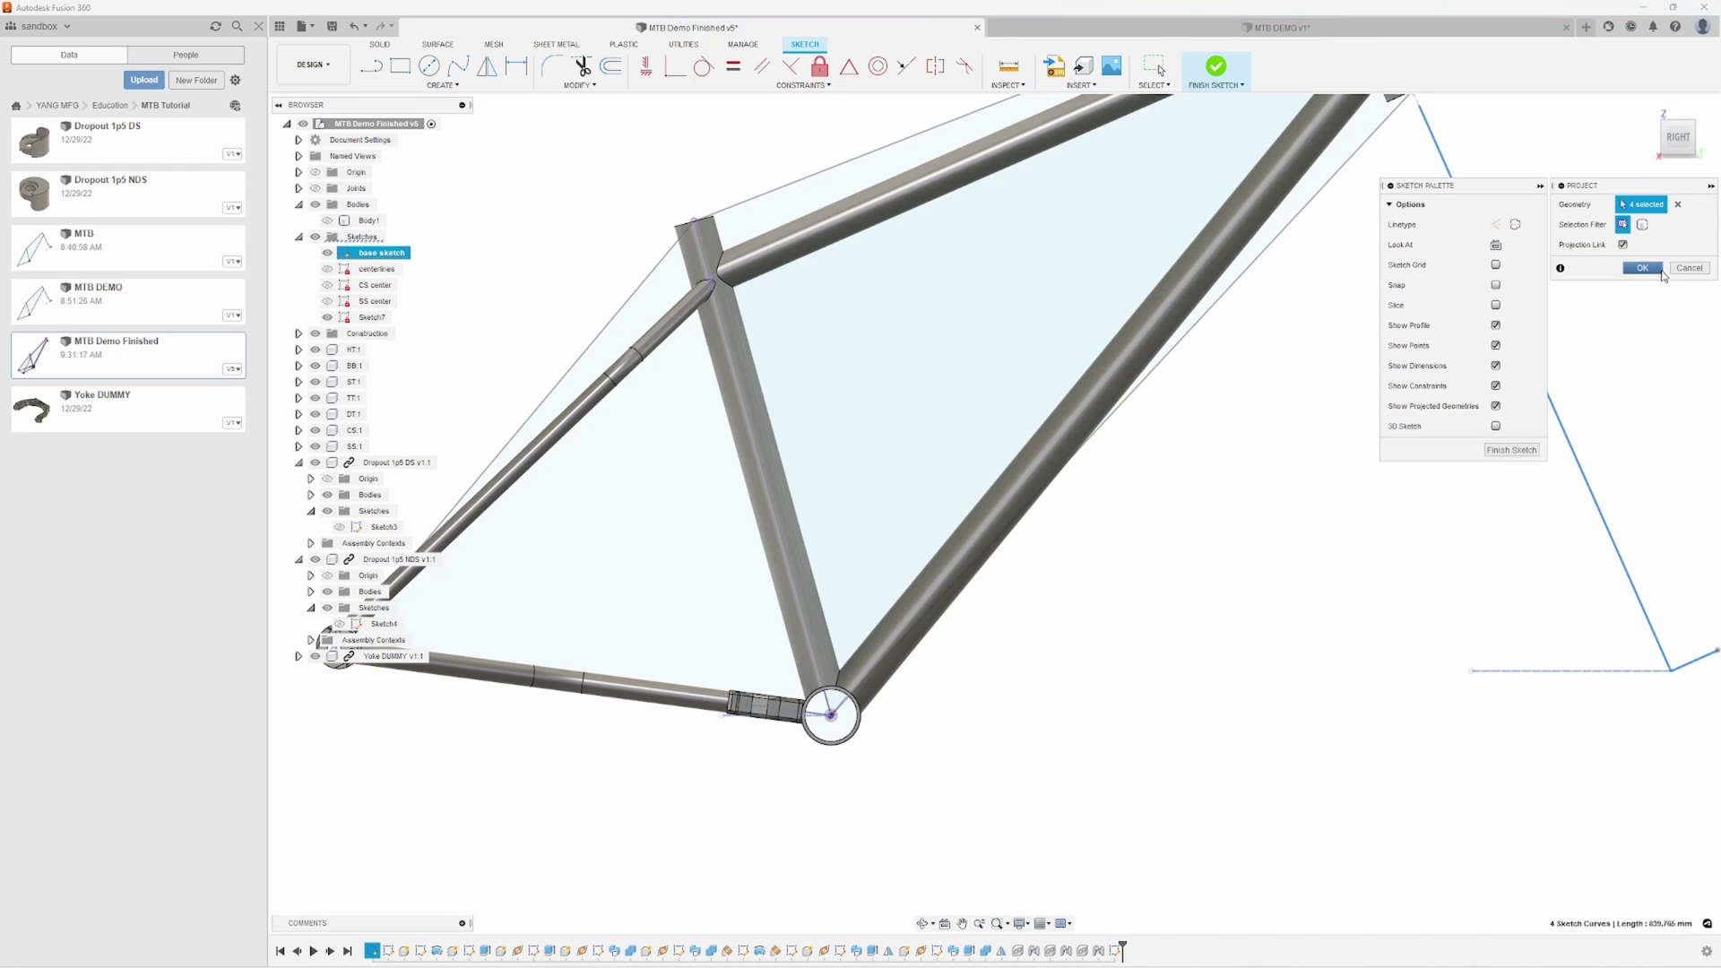
left_click(1659, 273)
scroll(1363, 627, "down", 3)
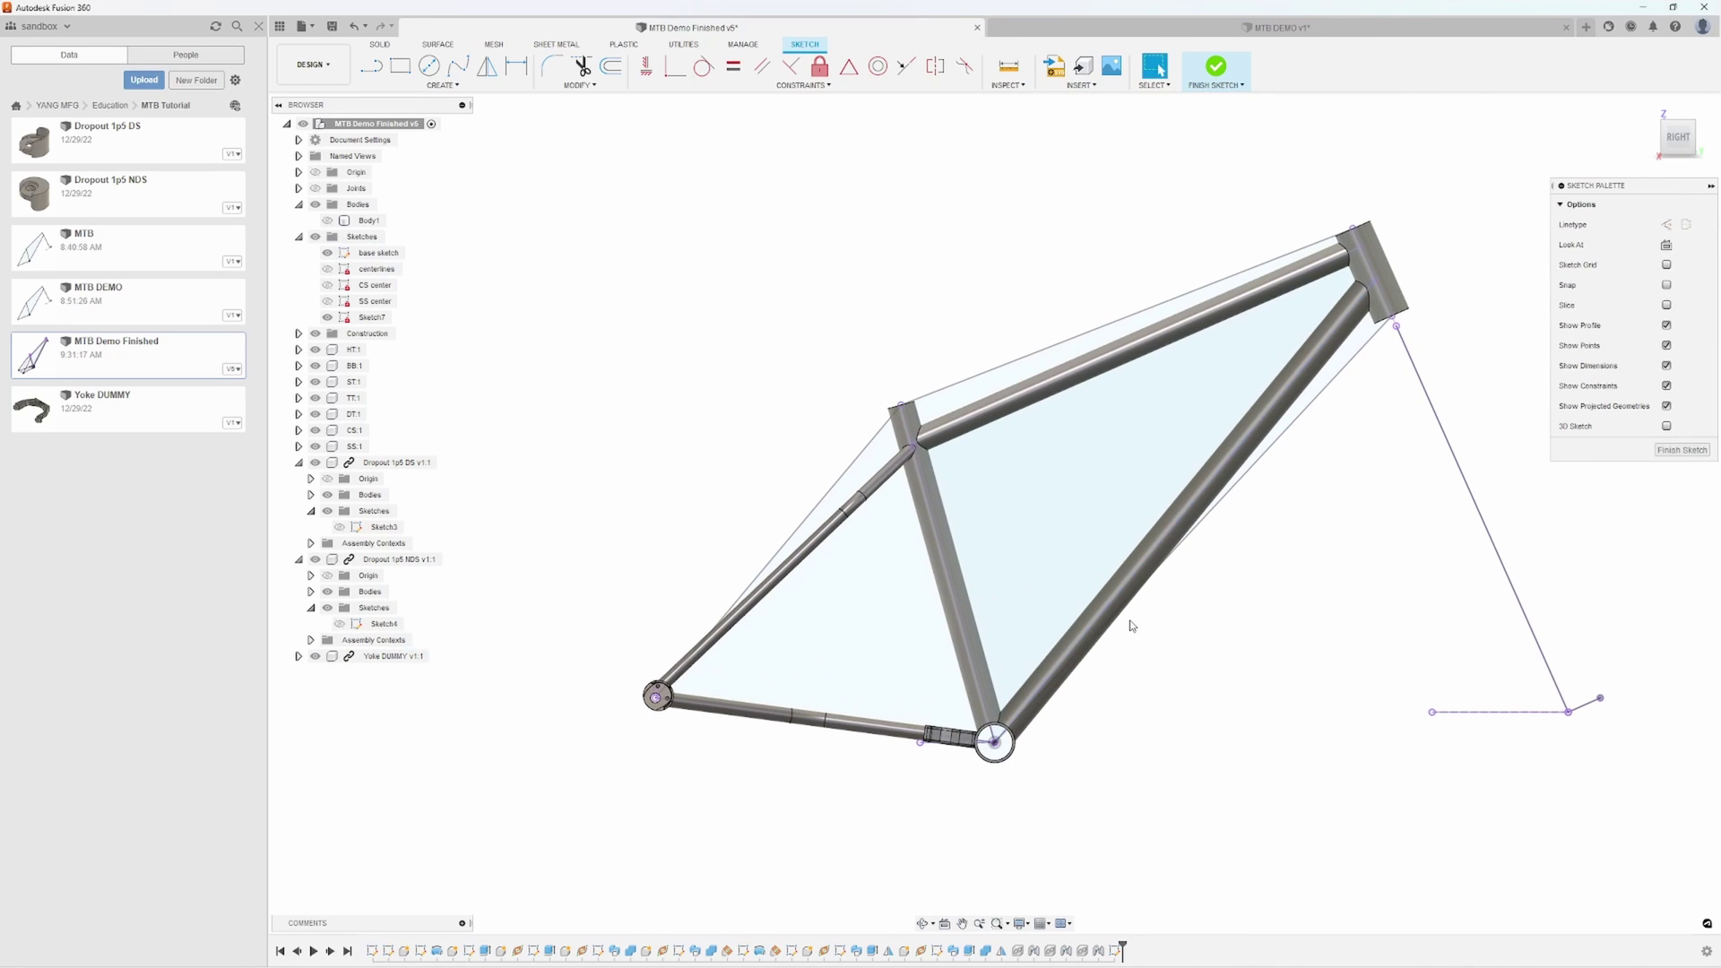
Hide the base sketch and reposition the frame view
left_click(327, 253)
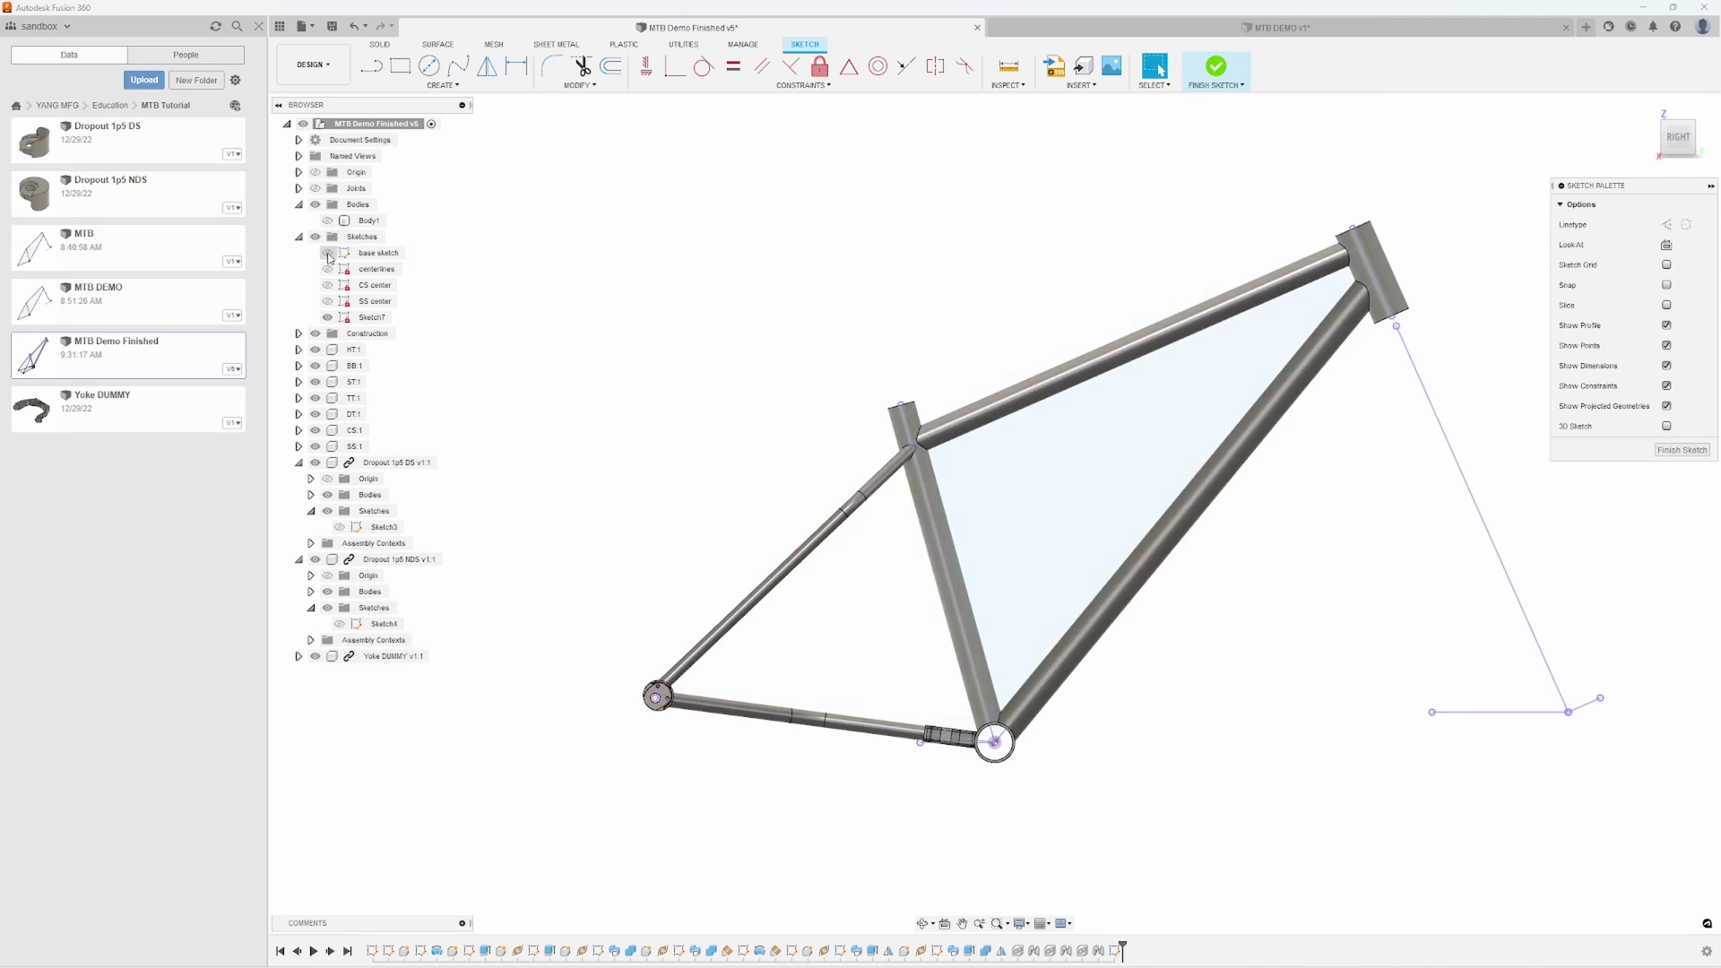
mouse_move(1351, 628)
middle_mouse_down()
mouse_move(1207, 603)
mouse_move(1233, 584)
mouse_move(1237, 643)
middle_mouse_up()
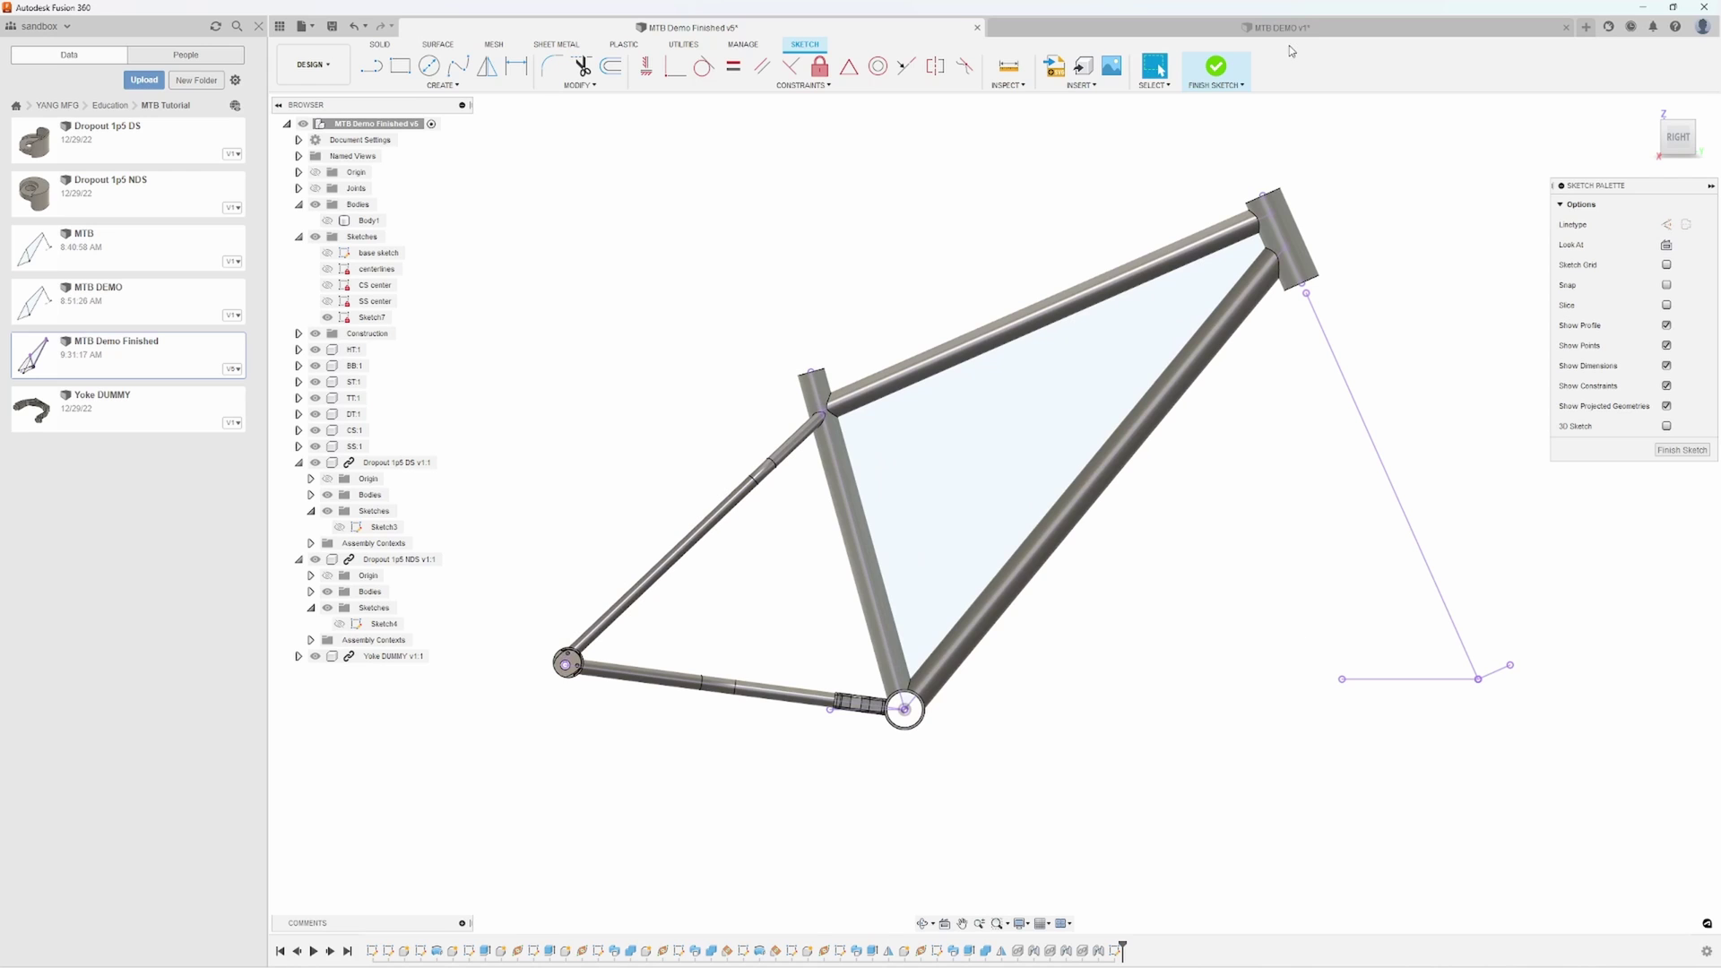
scroll(1264, 190, "up", 6)
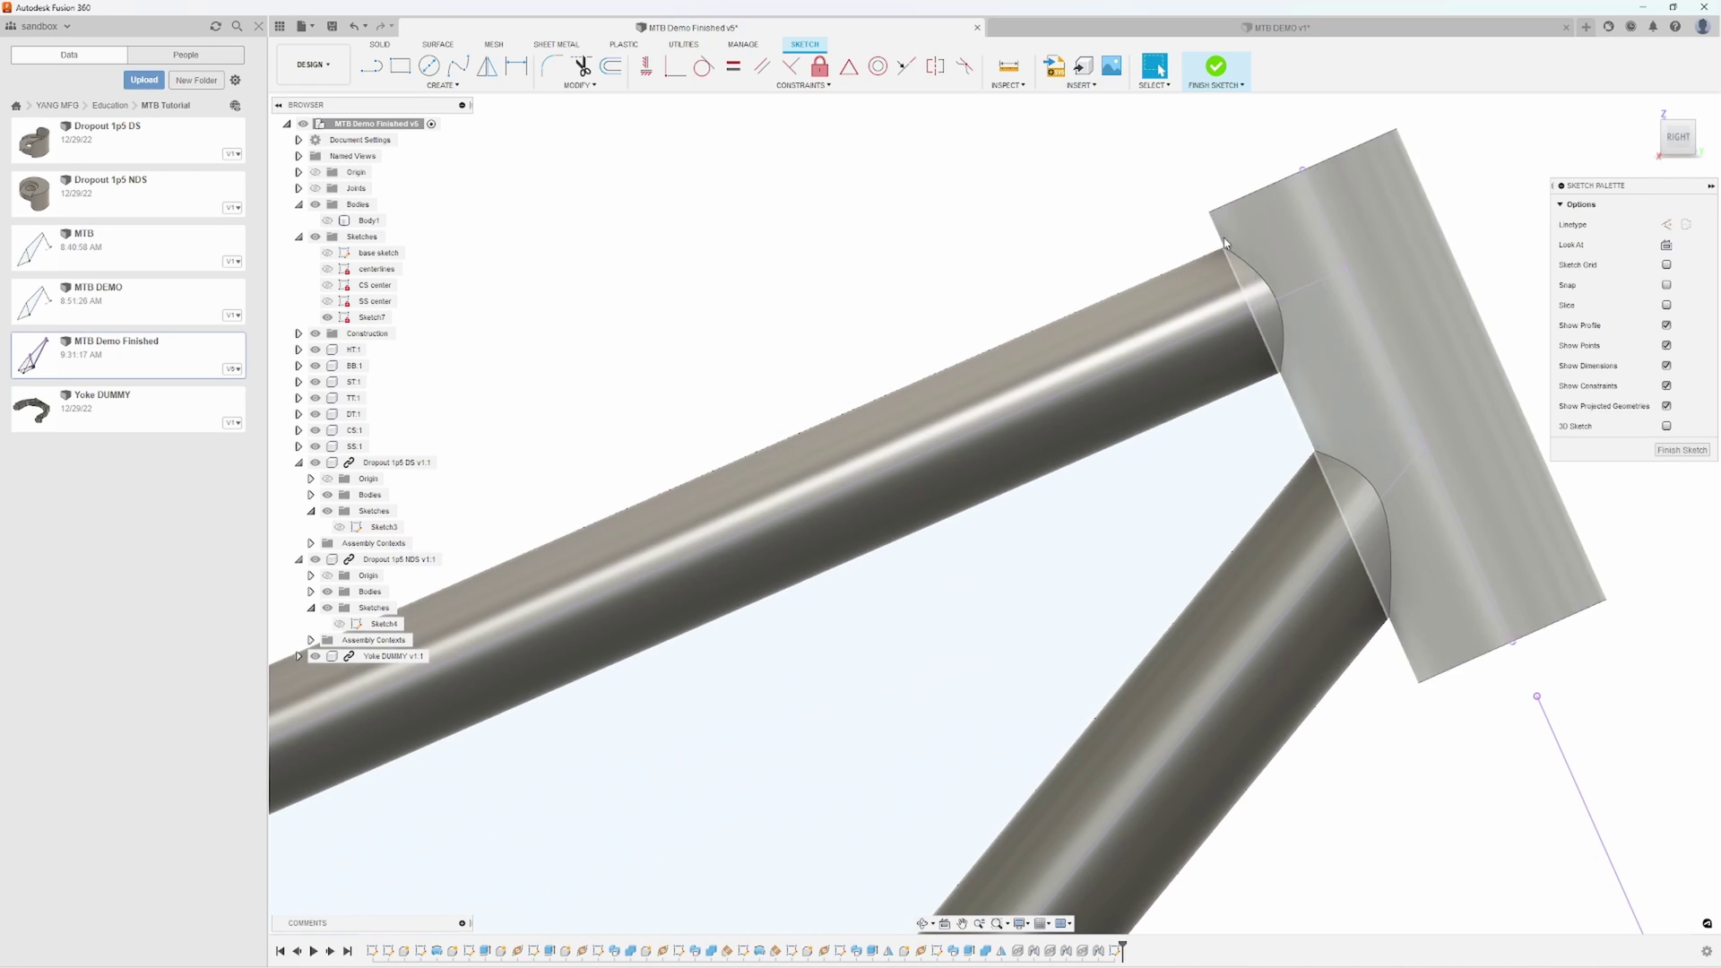
scroll(1282, 358, "down", 8)
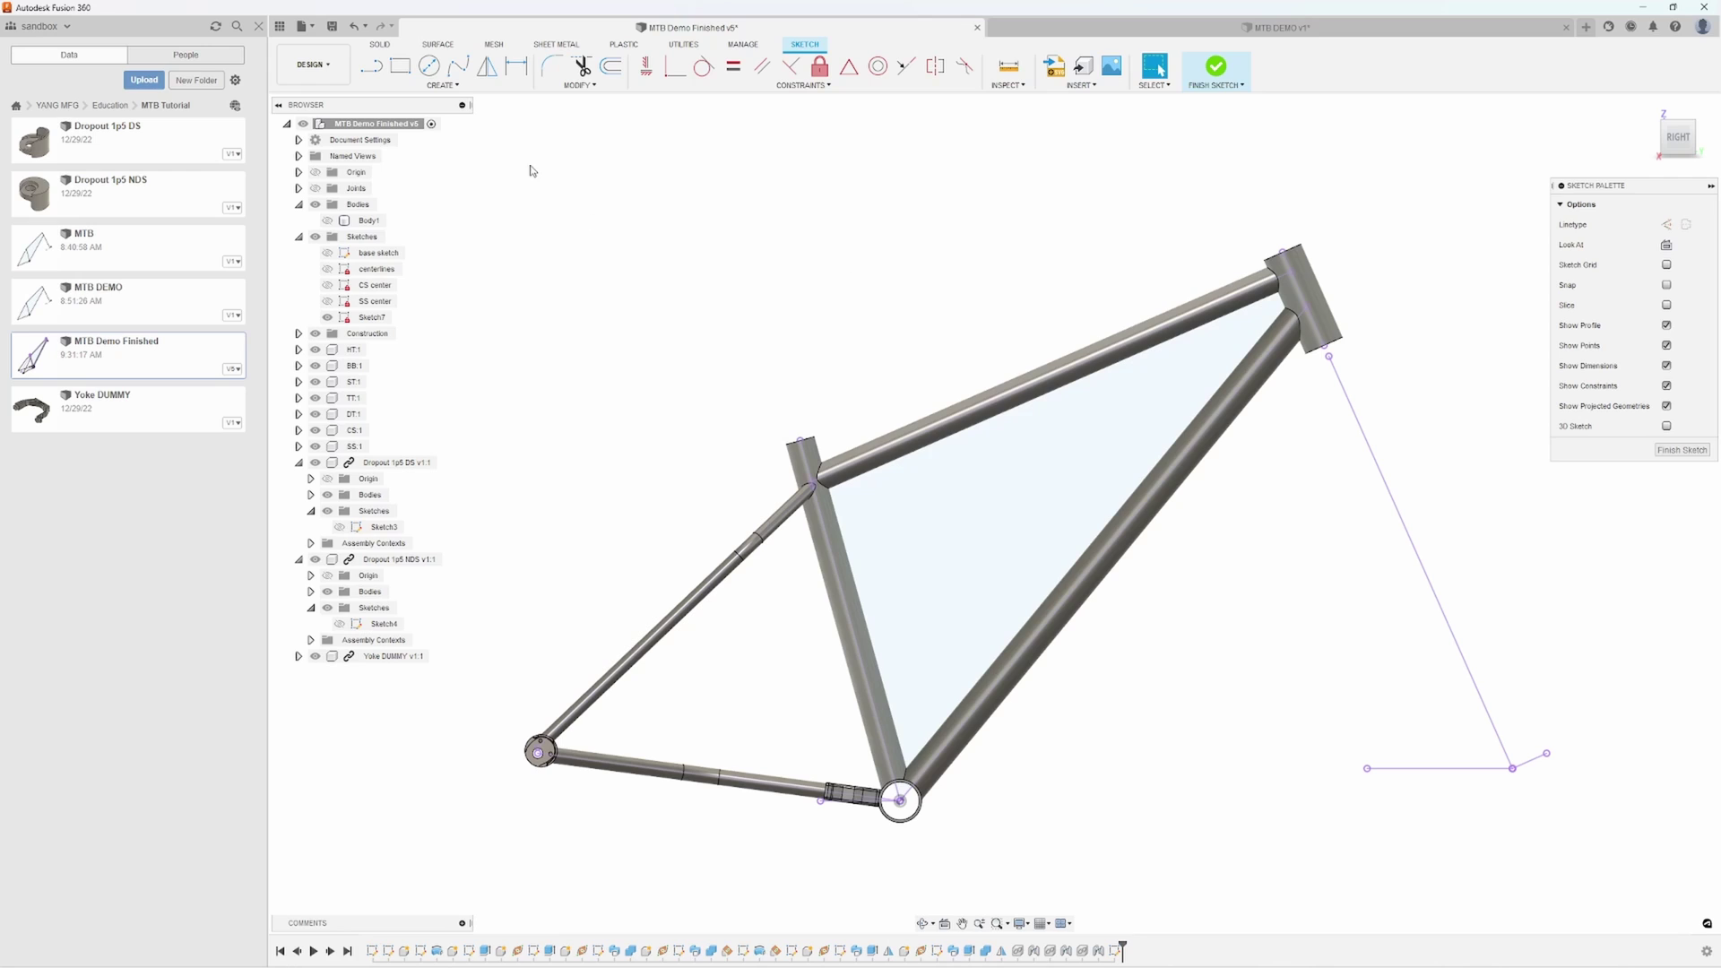
Intersect the top, down, seat and head tubes with the sketch plane to create outline curves
left_click(449, 89)
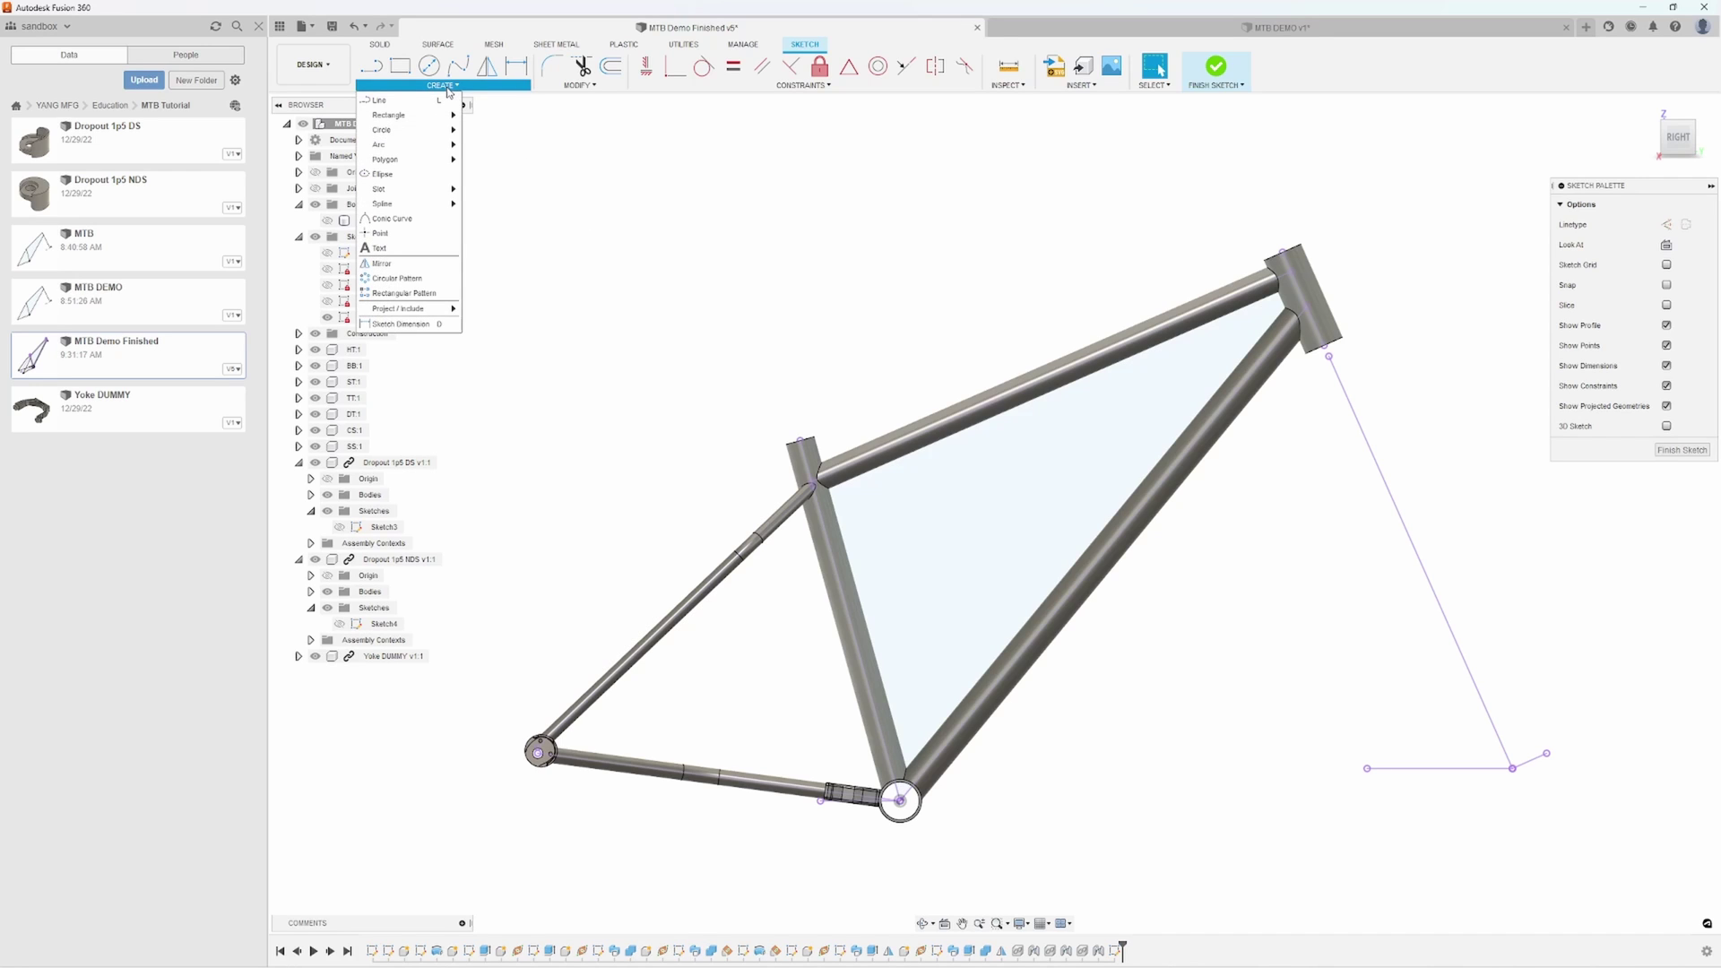
mouse_move(429, 311)
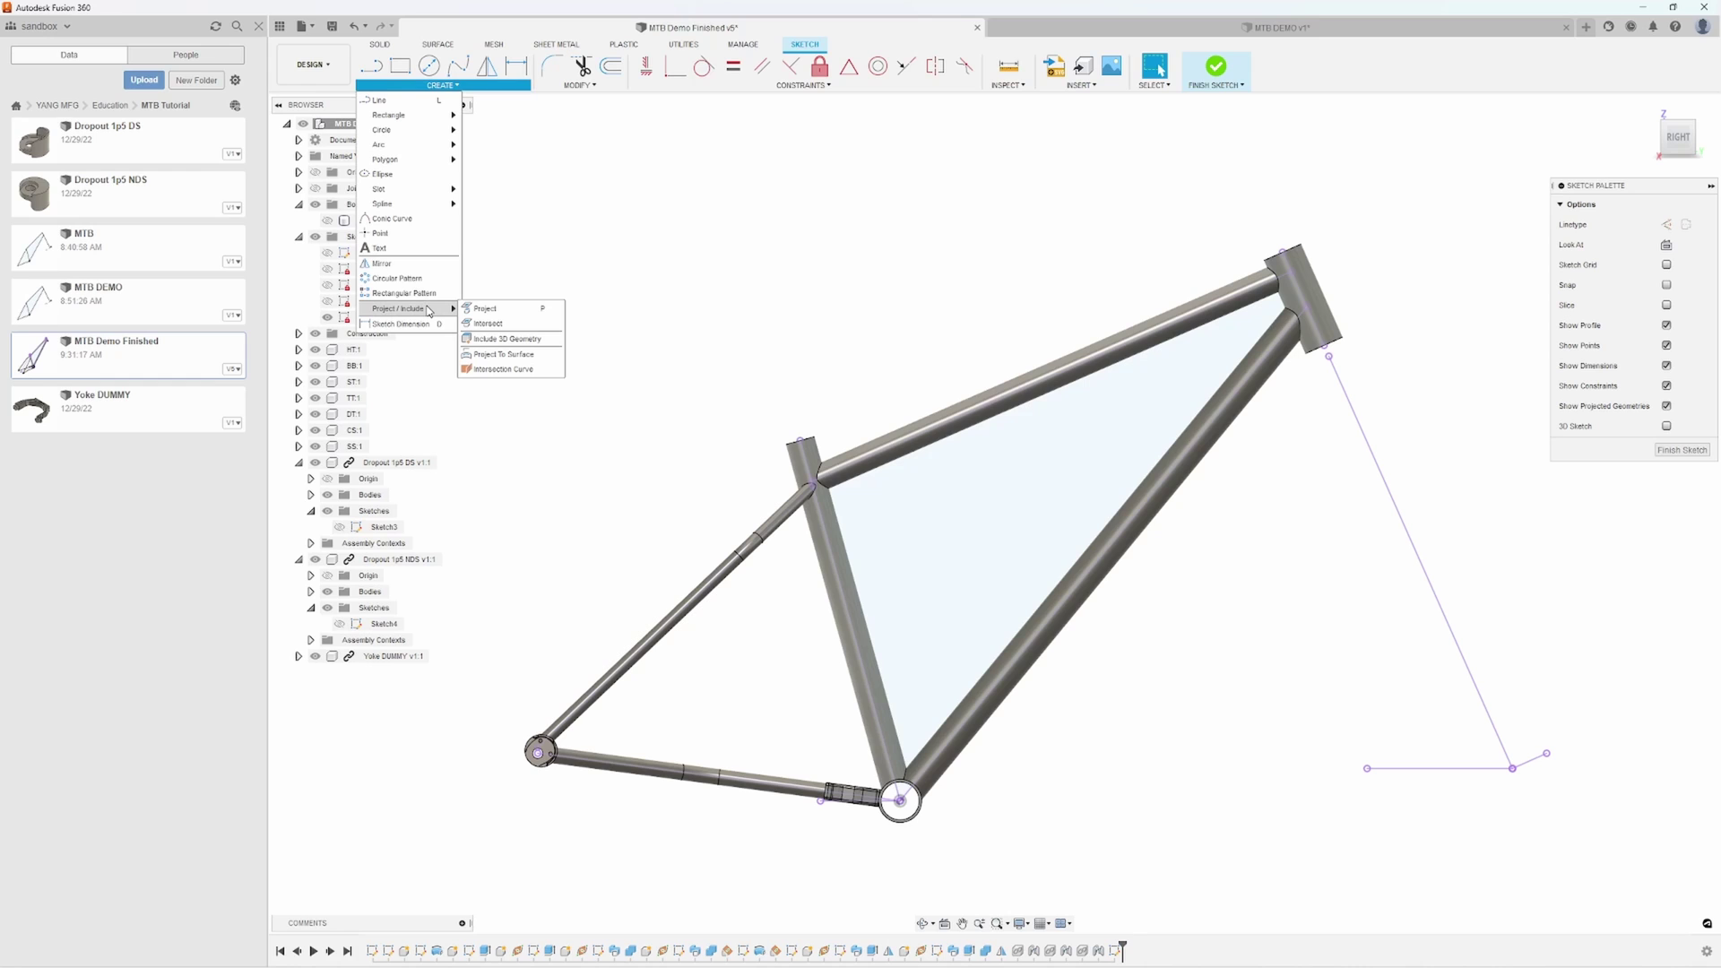
left_click(488, 324)
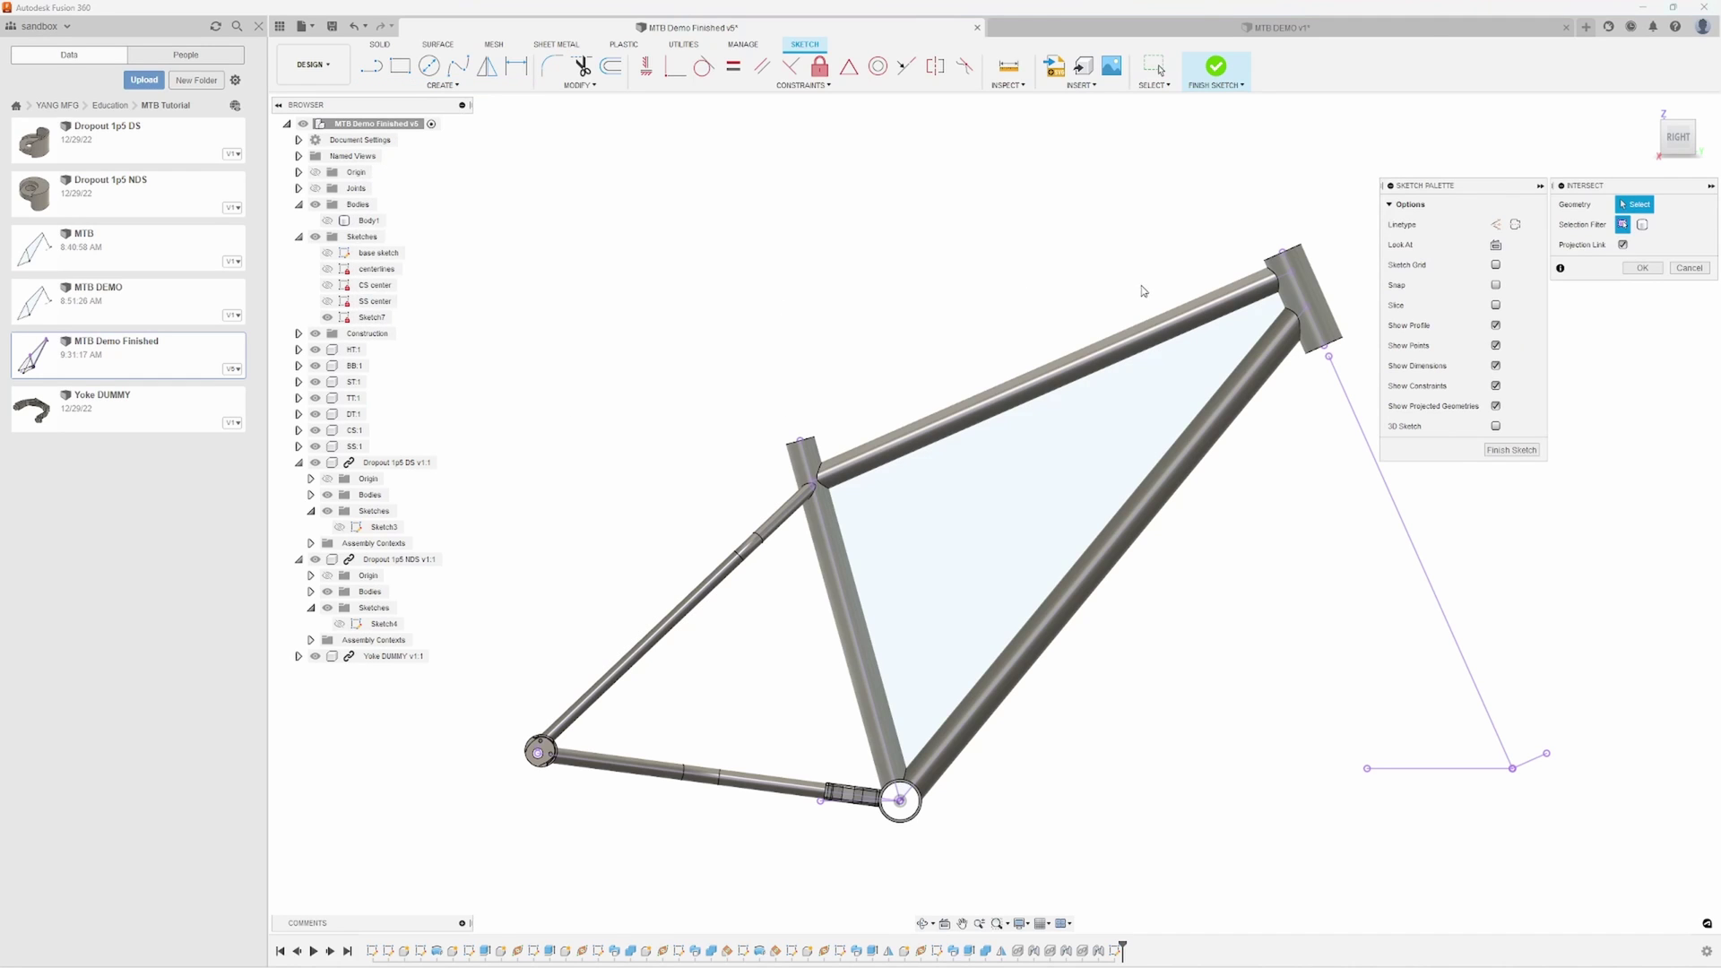
scroll(1199, 287, "up", 3)
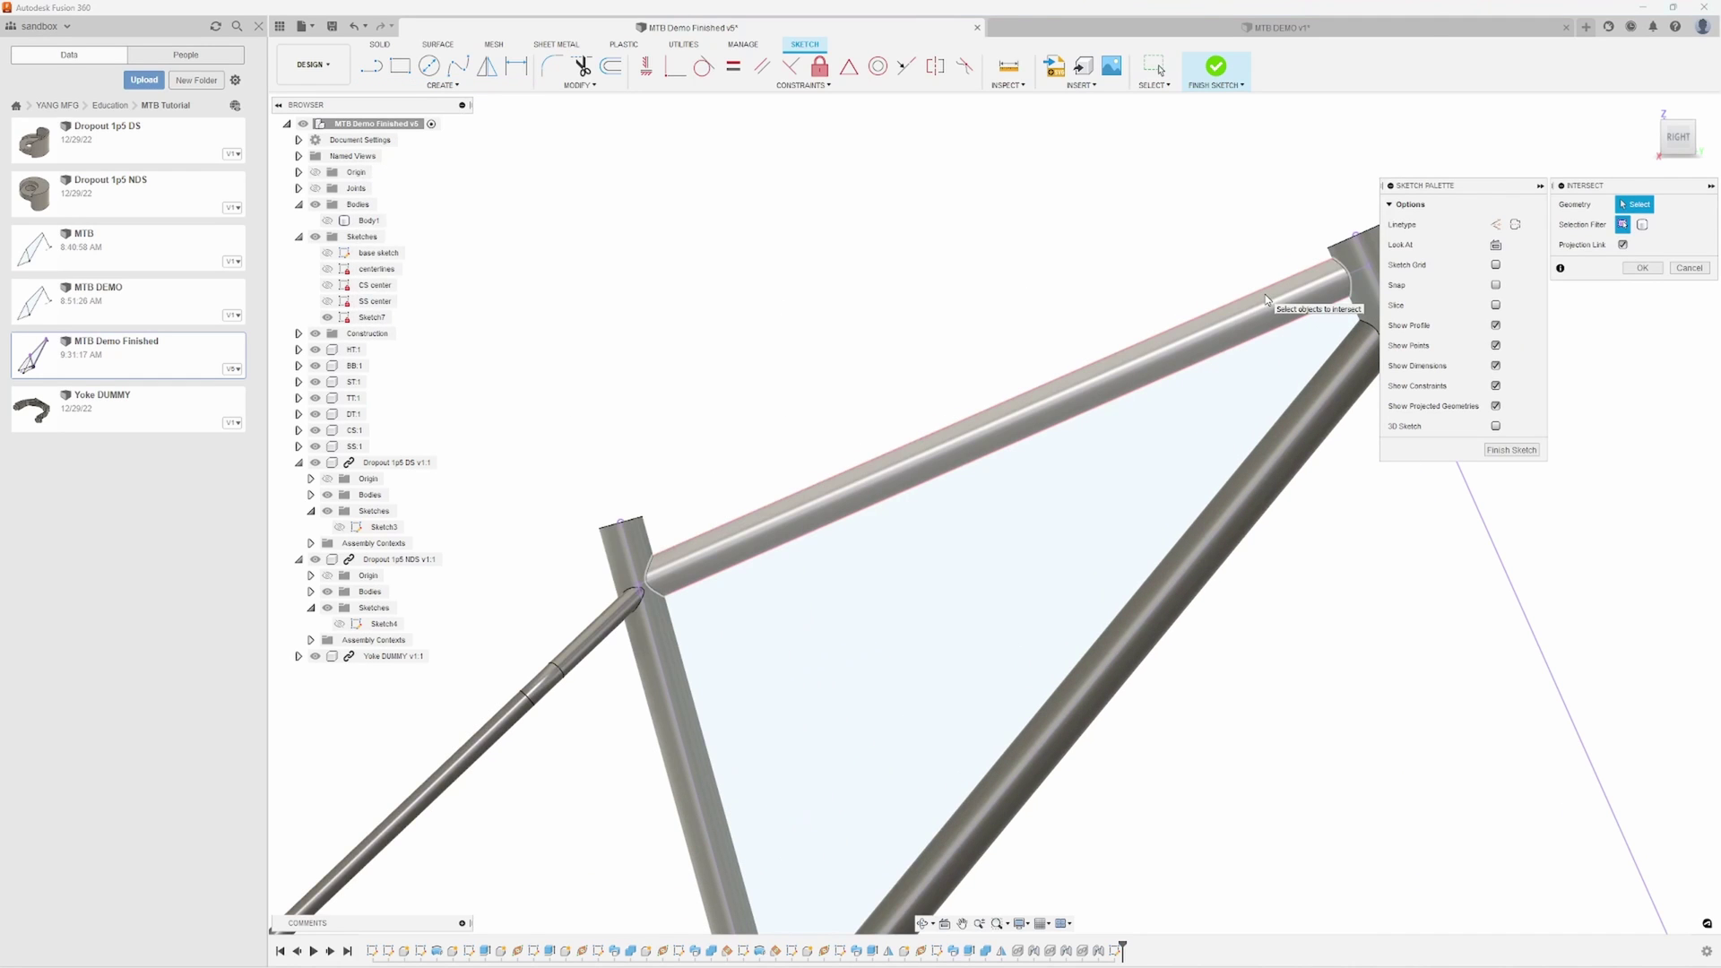
left_click(1266, 294)
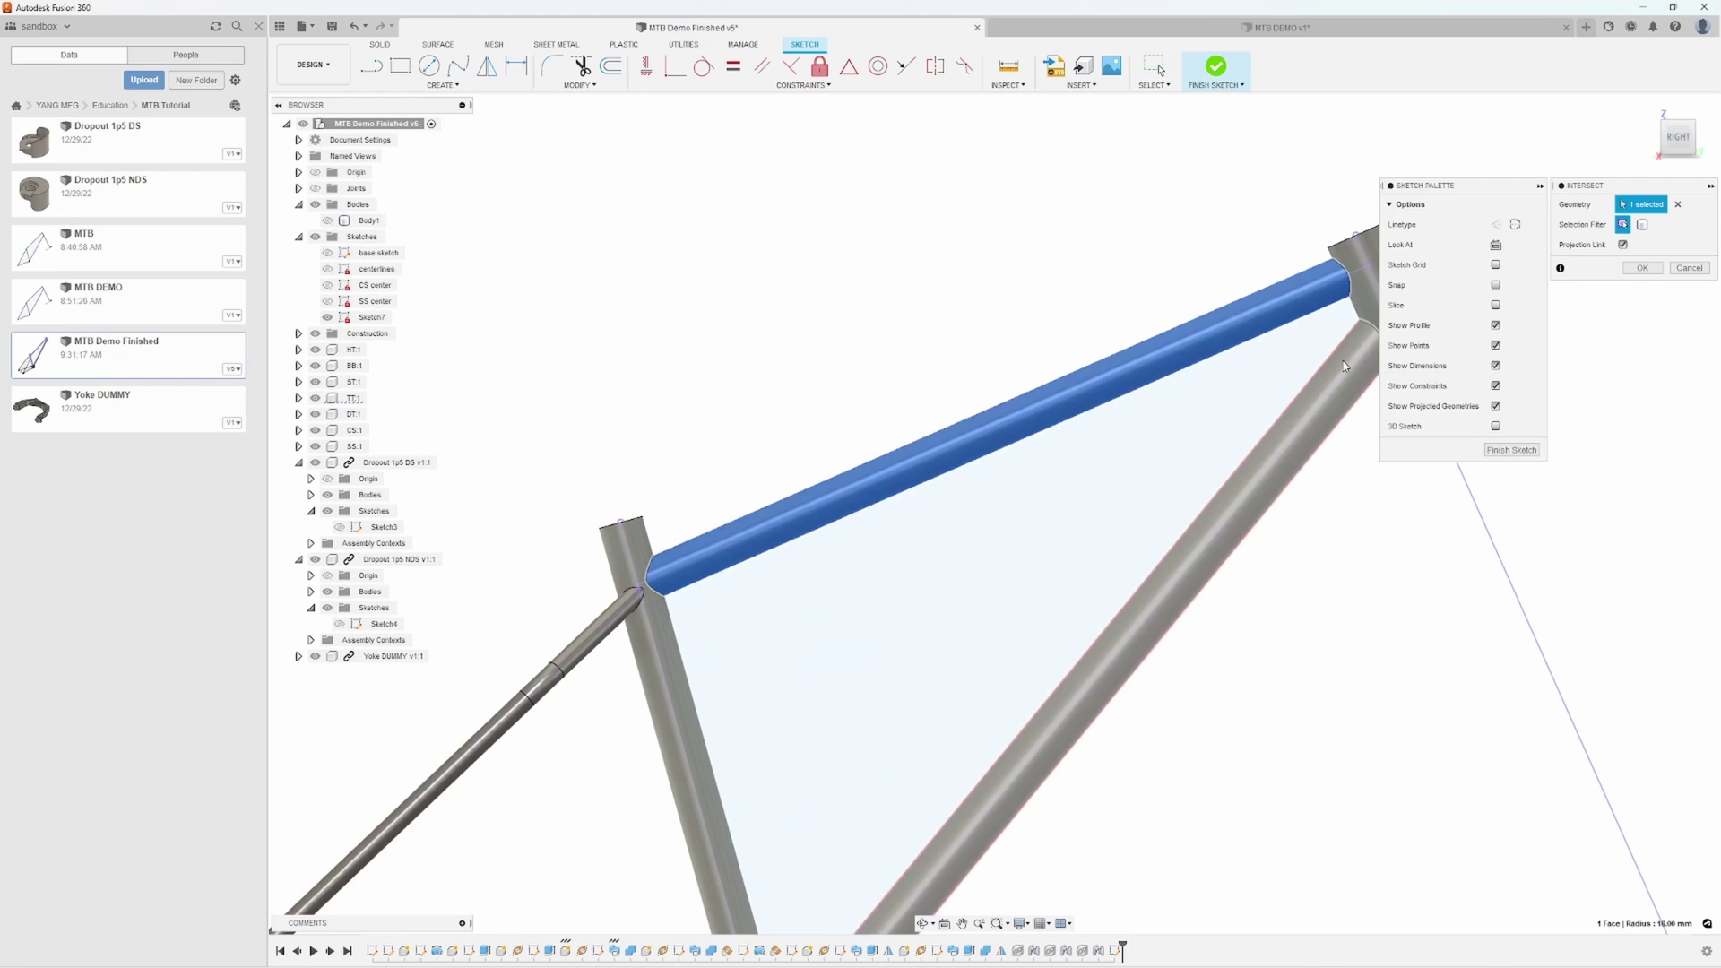
left_click(1343, 360)
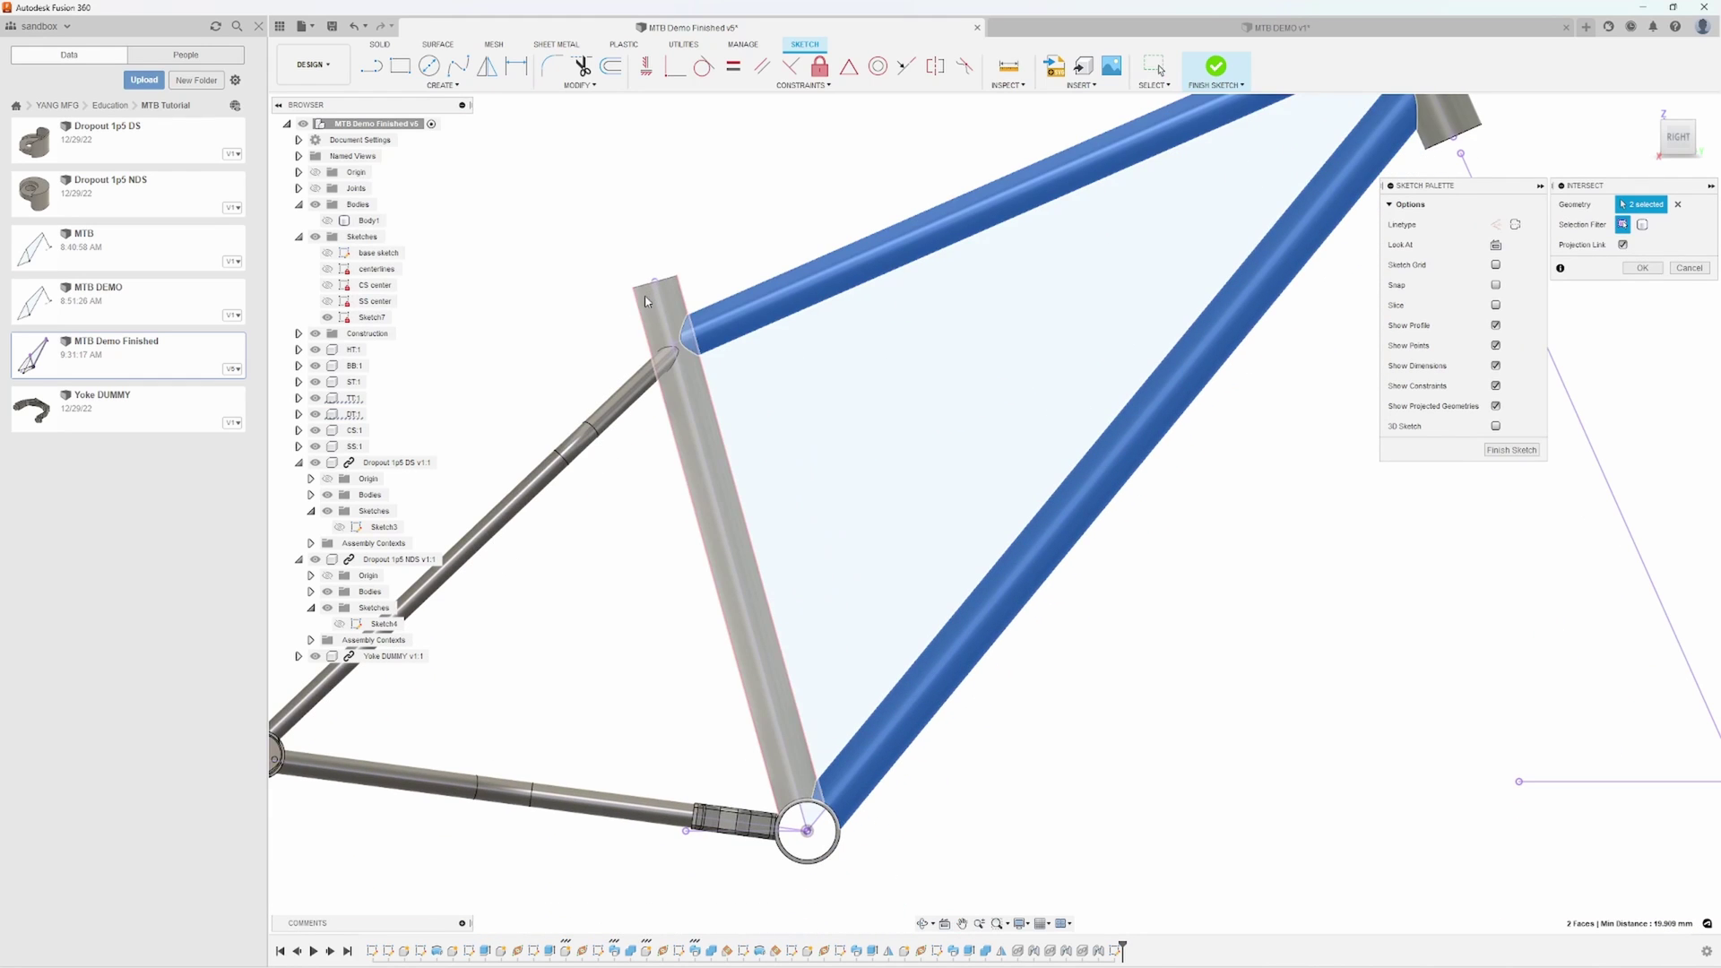
left_click(645, 302)
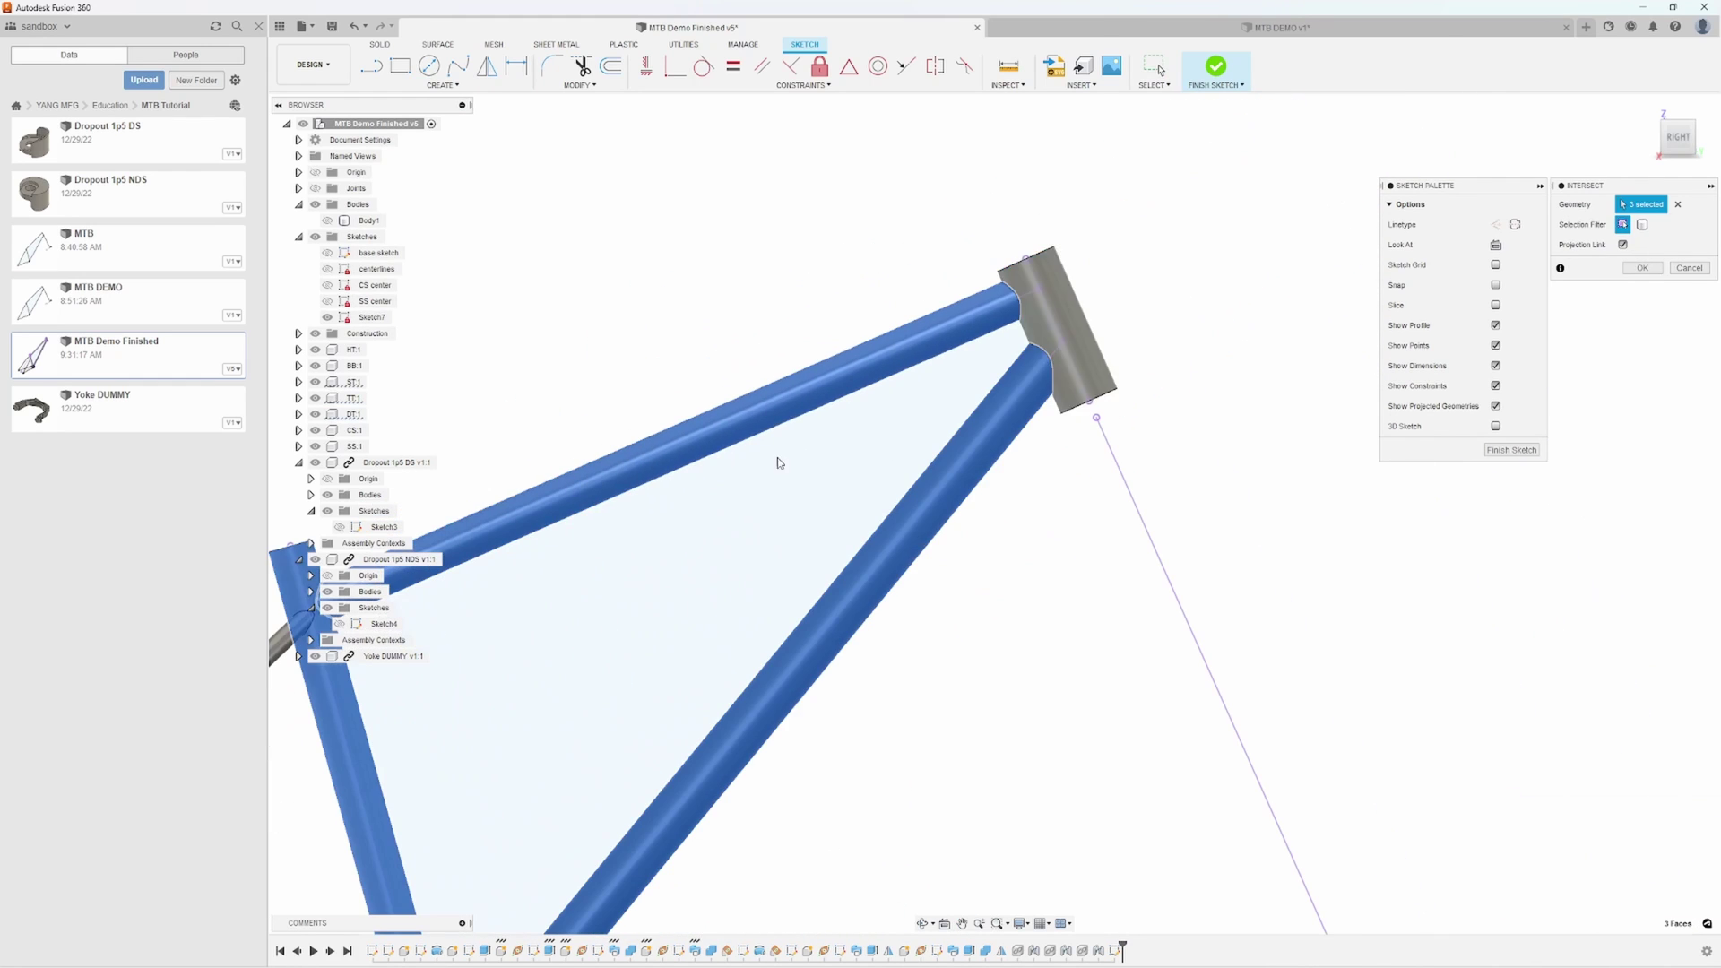
scroll(1094, 314, "down", 3)
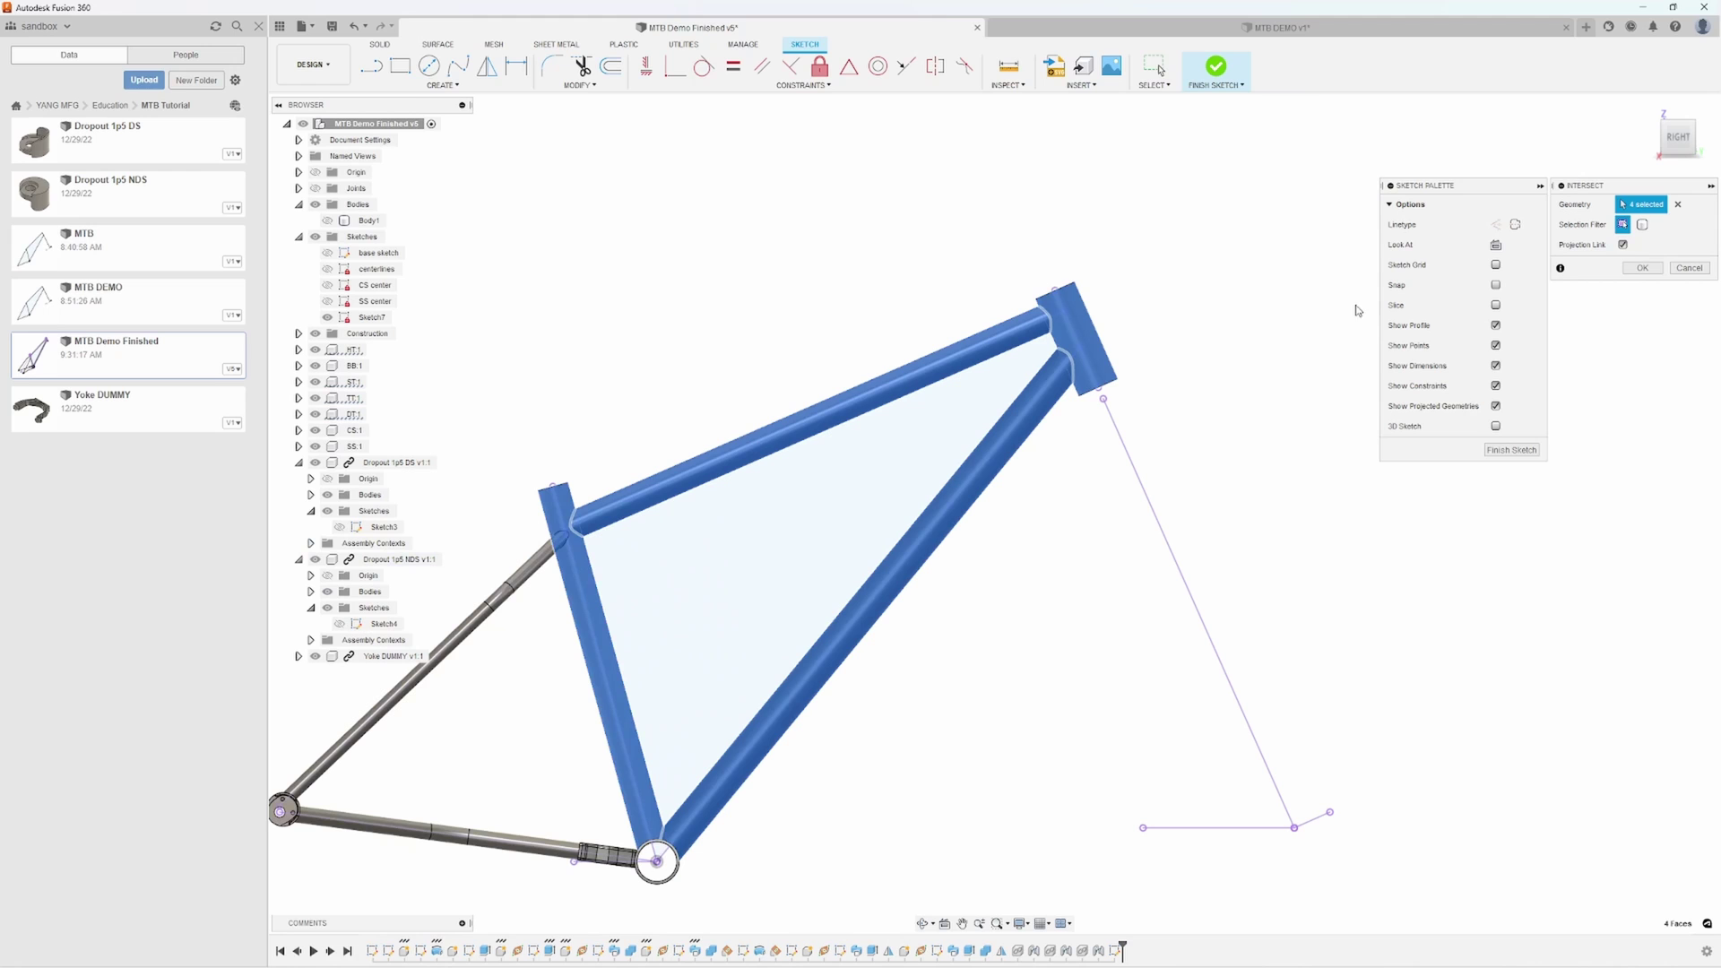
left_click(1642, 268)
scroll(1061, 300, "up", 5)
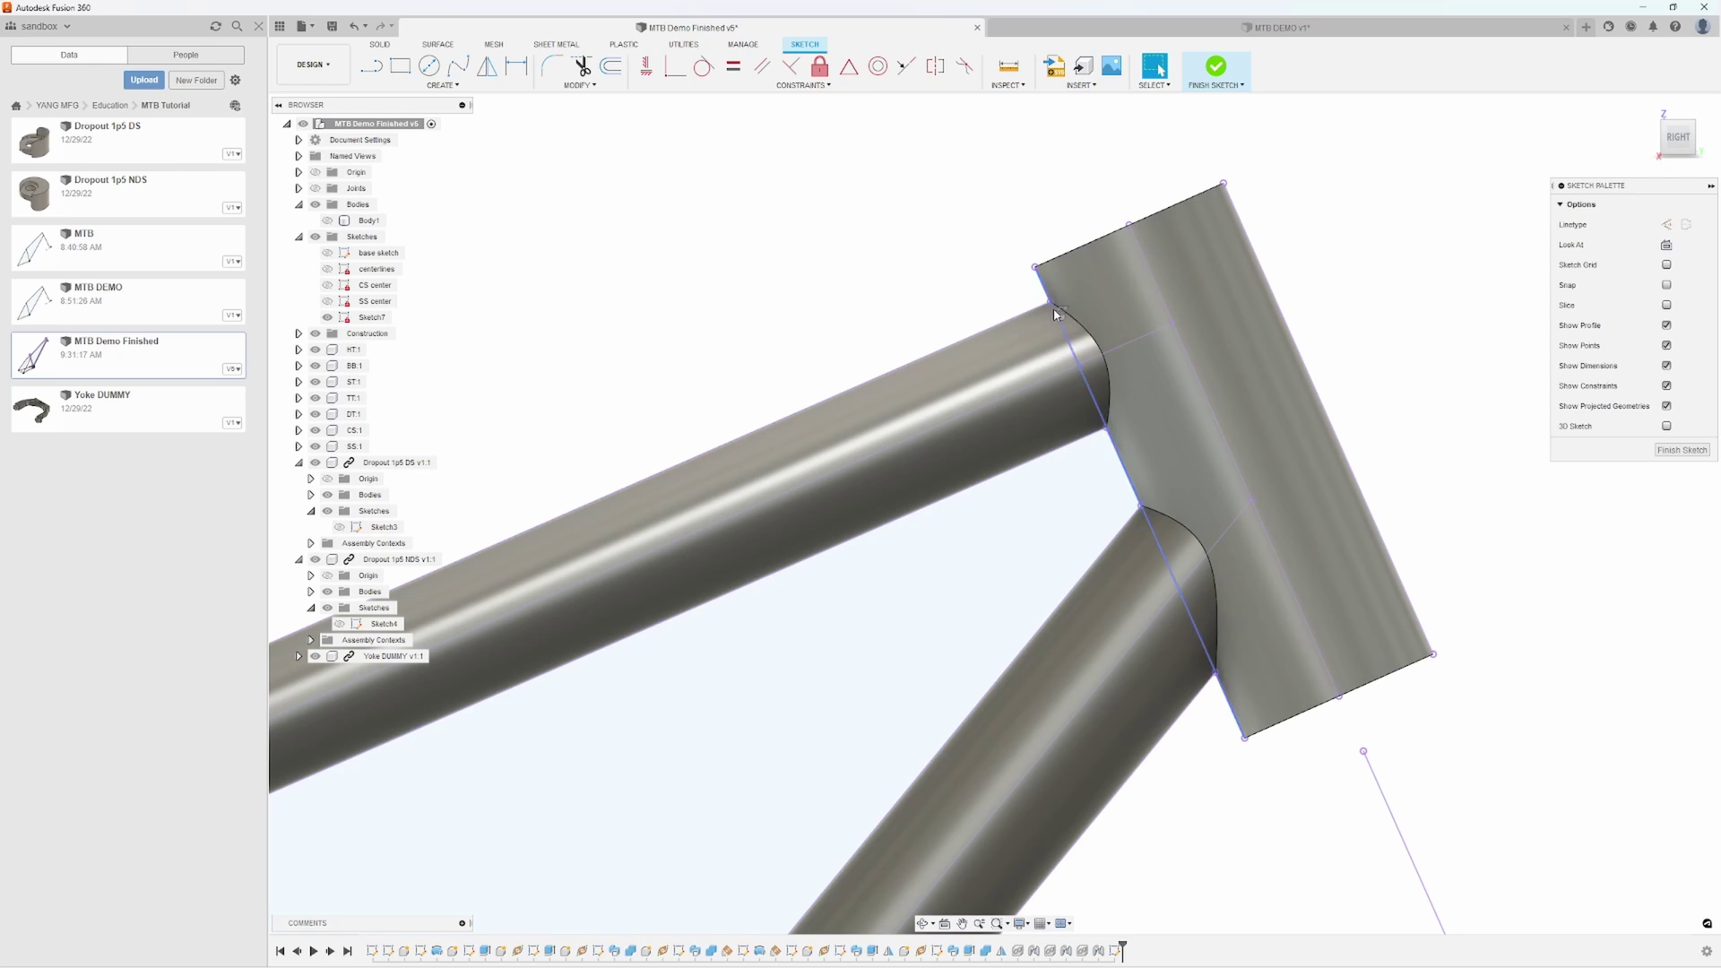
scroll(996, 336, "down", 3)
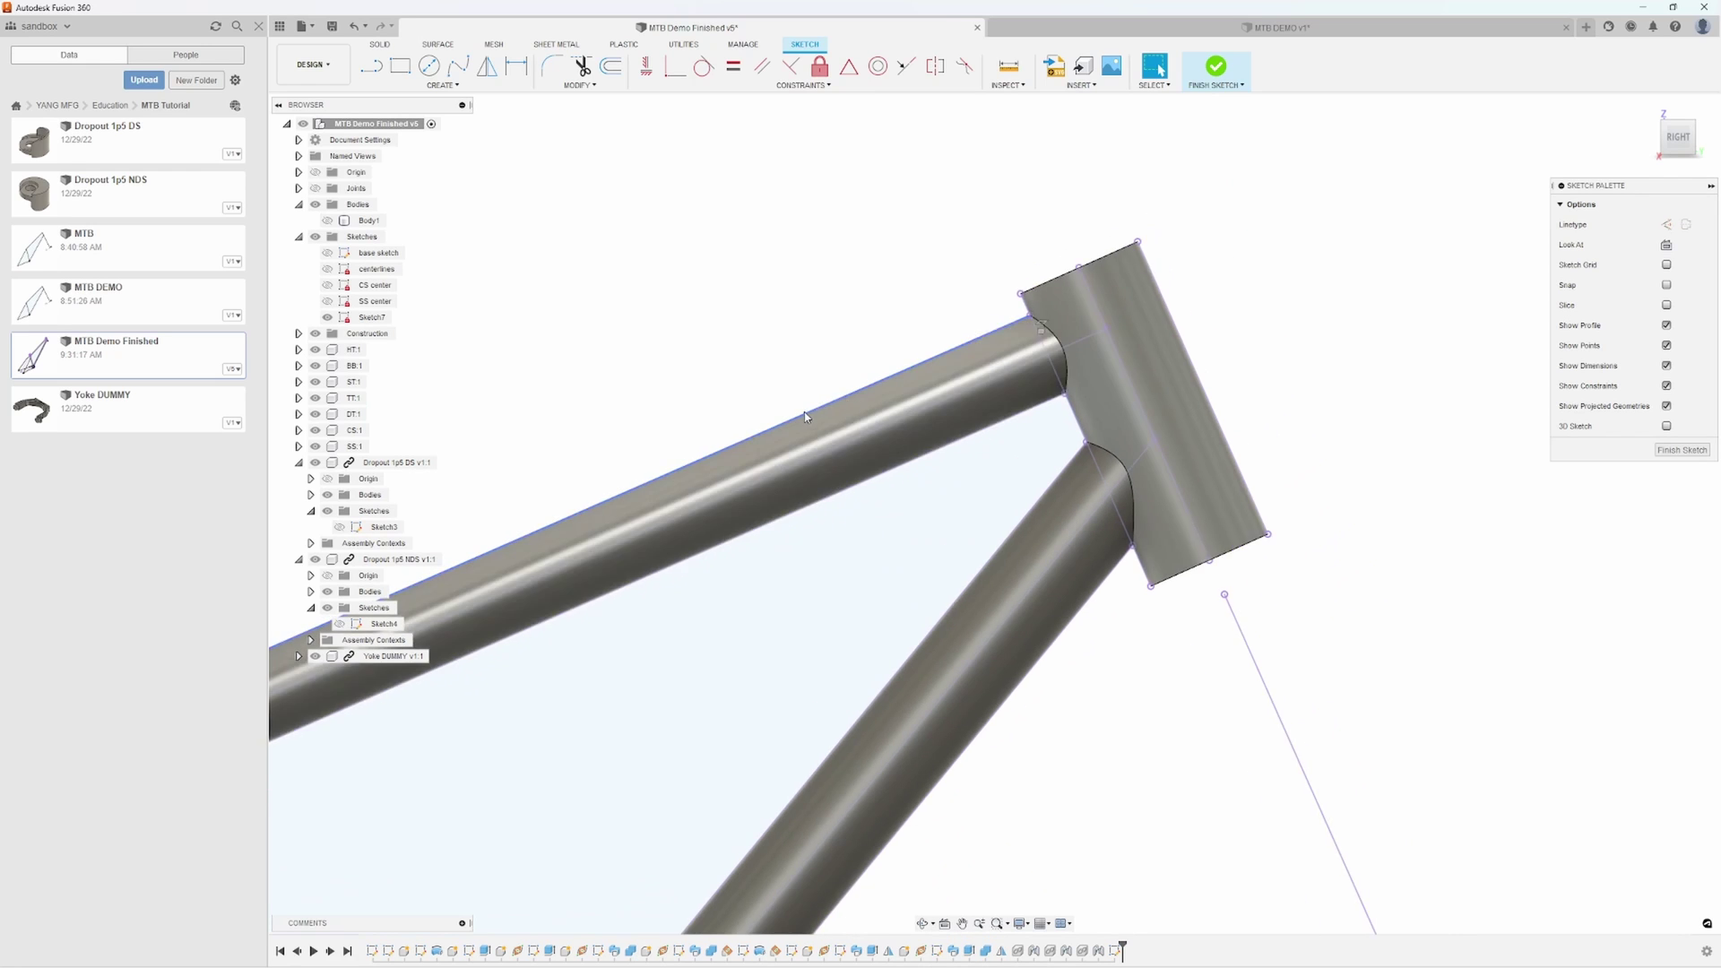
scroll(807, 412, "down", 5)
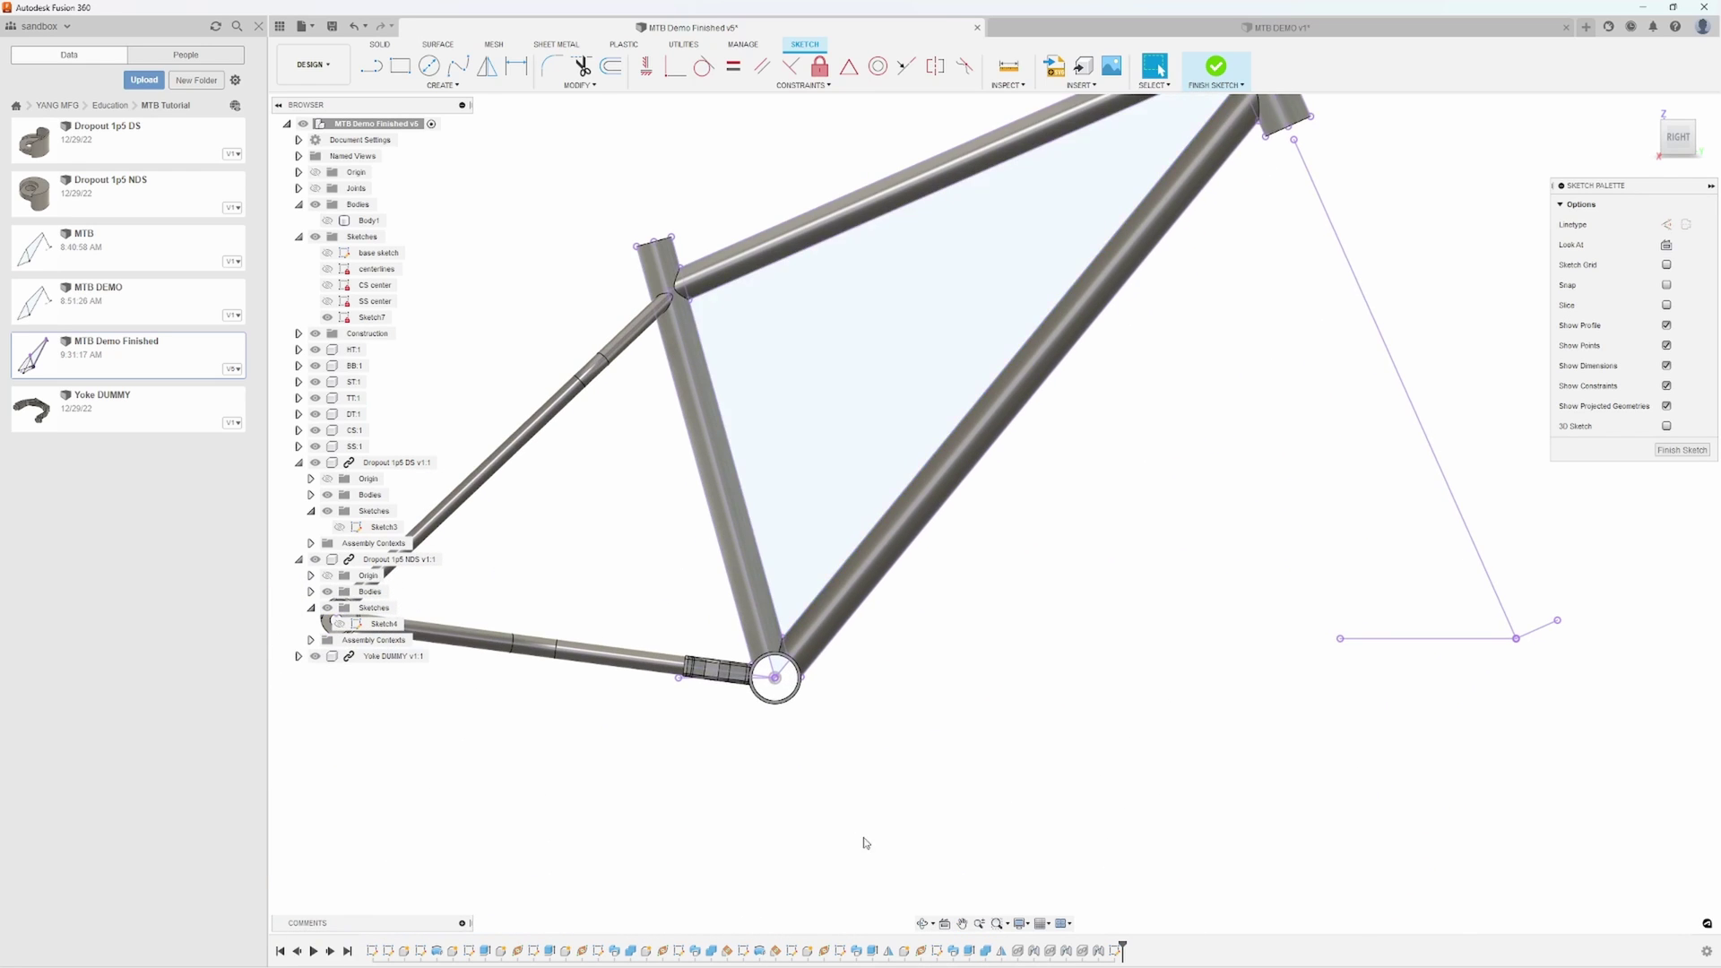
scroll(796, 642, "up", 5)
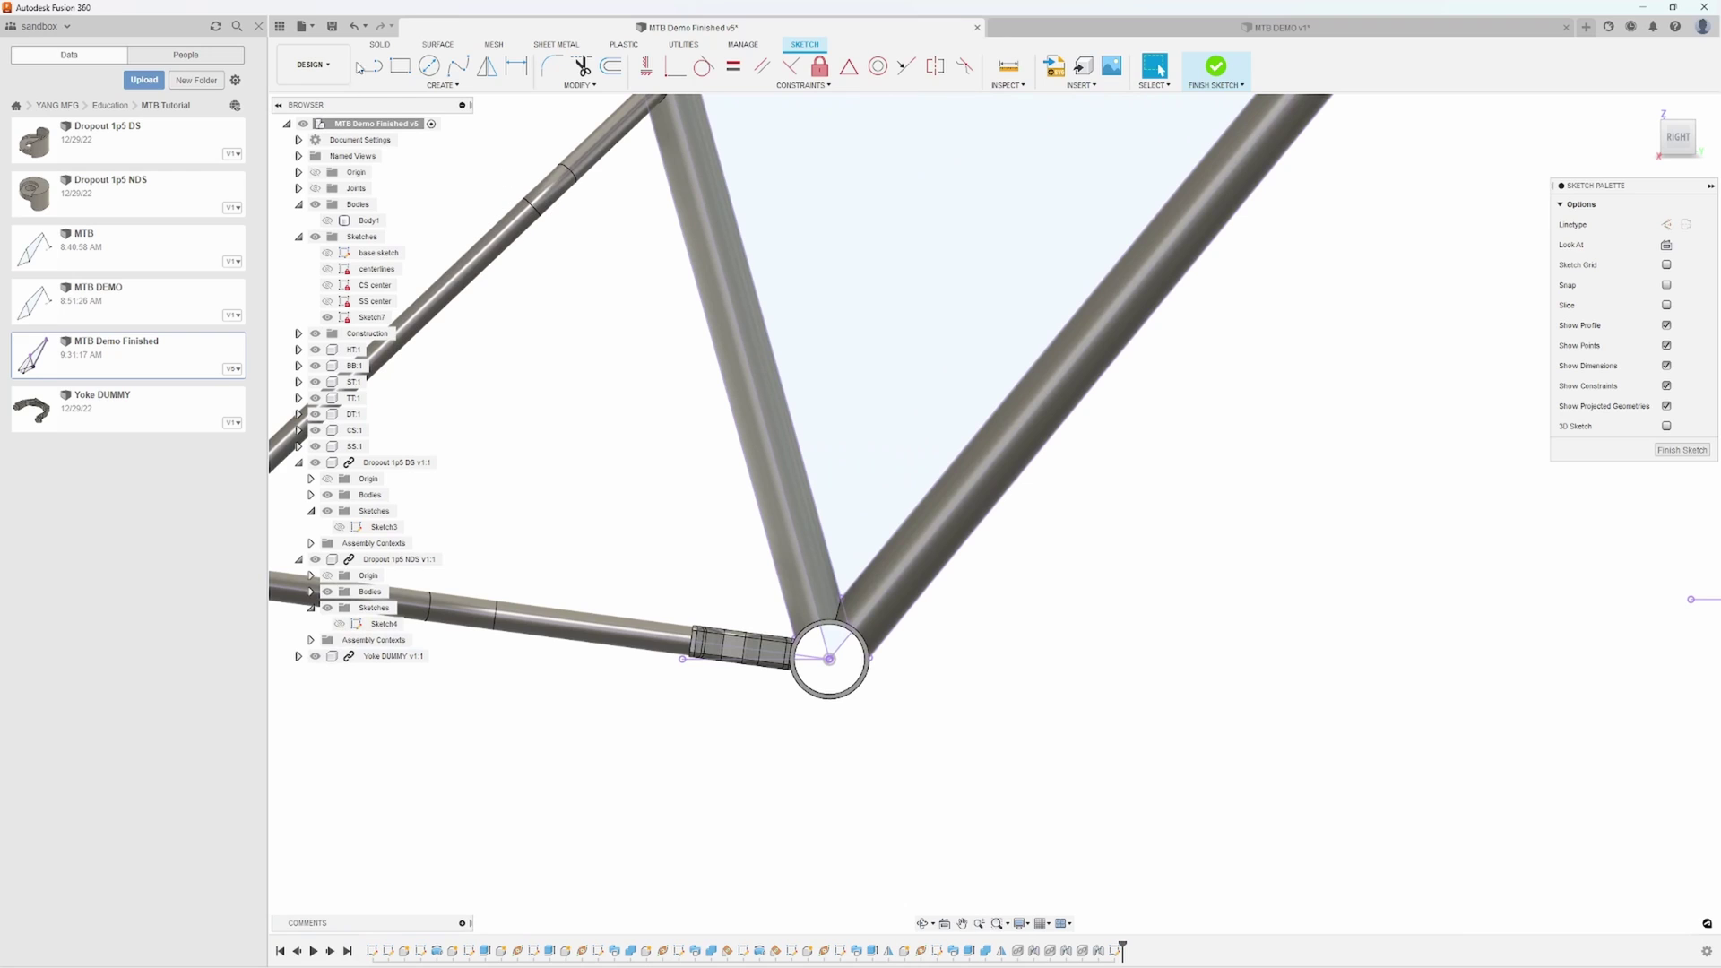
left_click(364, 66)
scroll(933, 663, "up", 2)
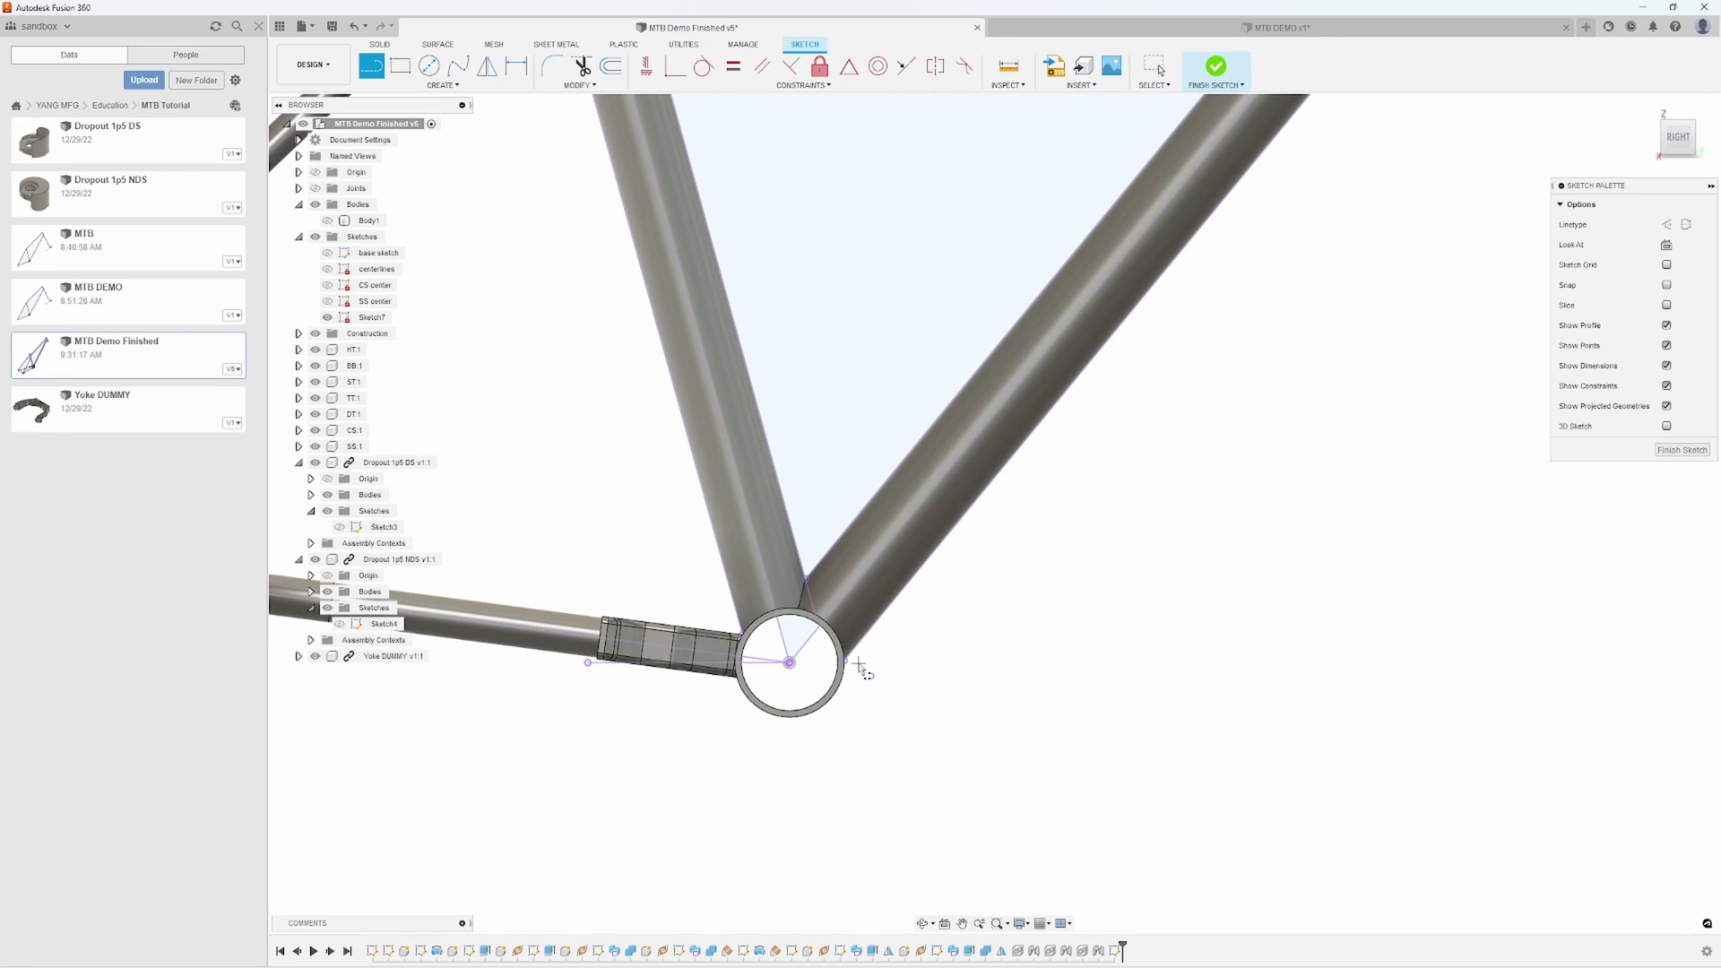
Draw two reference lines across the tubes near the bottom bracket
left_click(814, 523)
left_click(920, 646)
middle_click_drag(944, 618, 1099, 645)
scroll(947, 602, "up", 2)
left_click(370, 67)
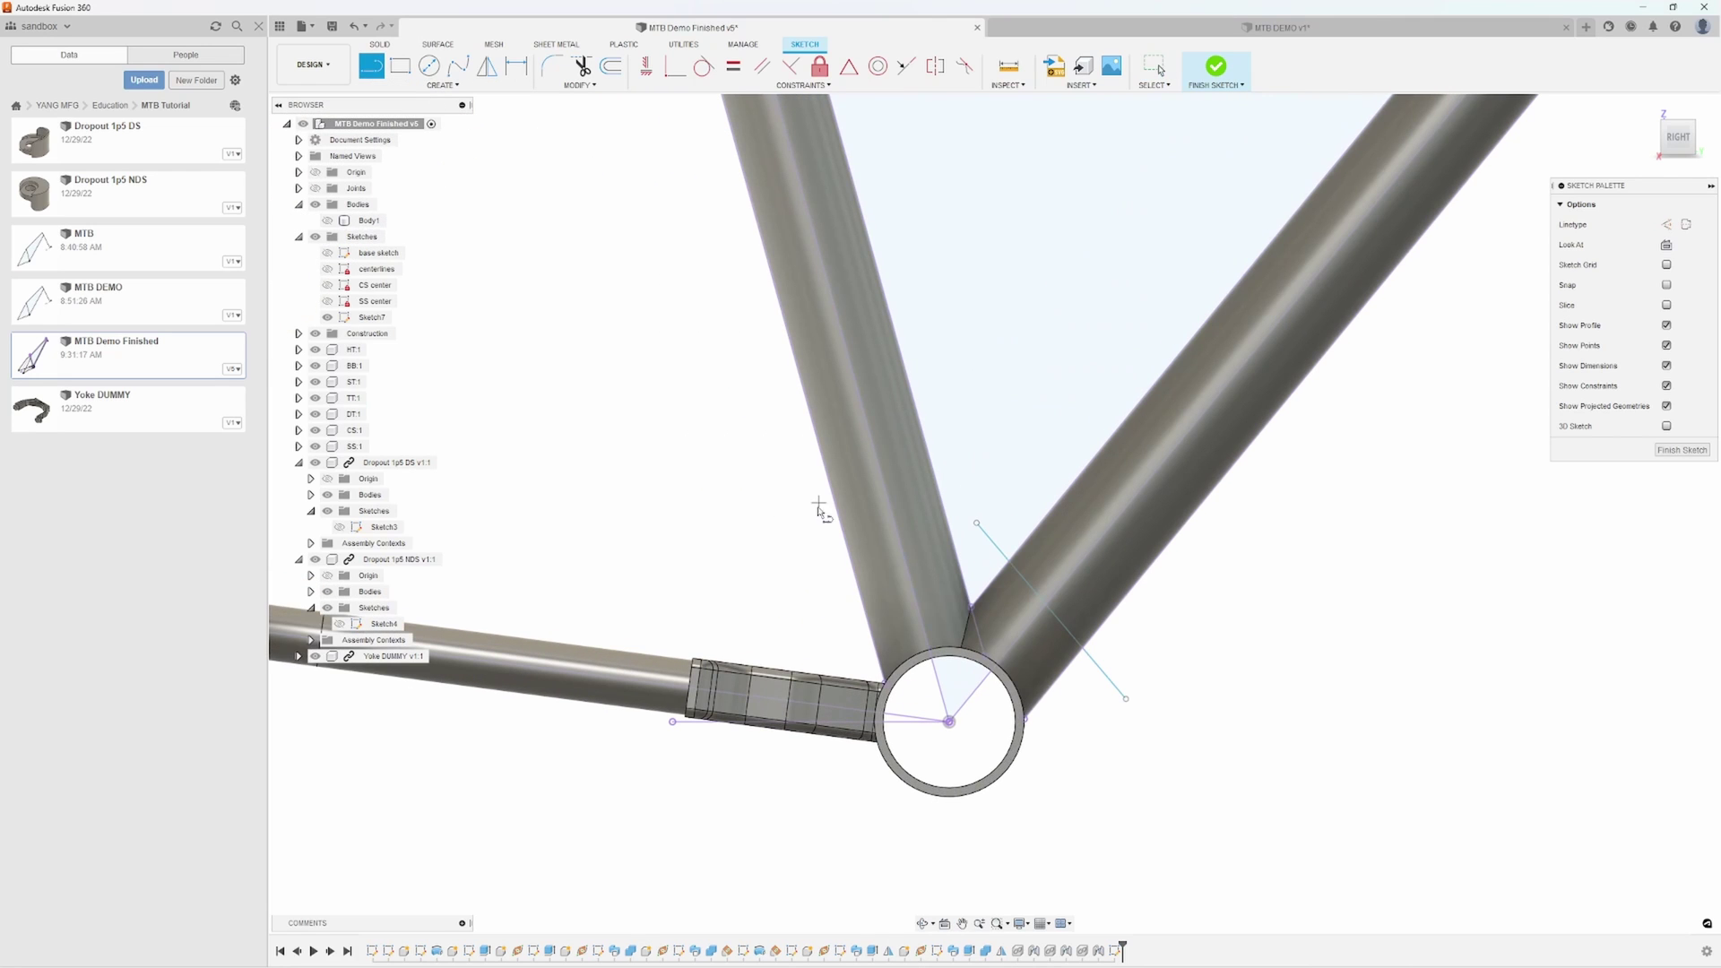
left_click(800, 551)
left_click(957, 438)
key("Escape")
Constrain one new line perpendicular to its tube and the other tangent to the shell circle
mouse_move(1268, 577)
middle_mouse_down()
mouse_move(1152, 578)
mouse_move(1121, 550)
middle_mouse_up()
left_click(705, 66)
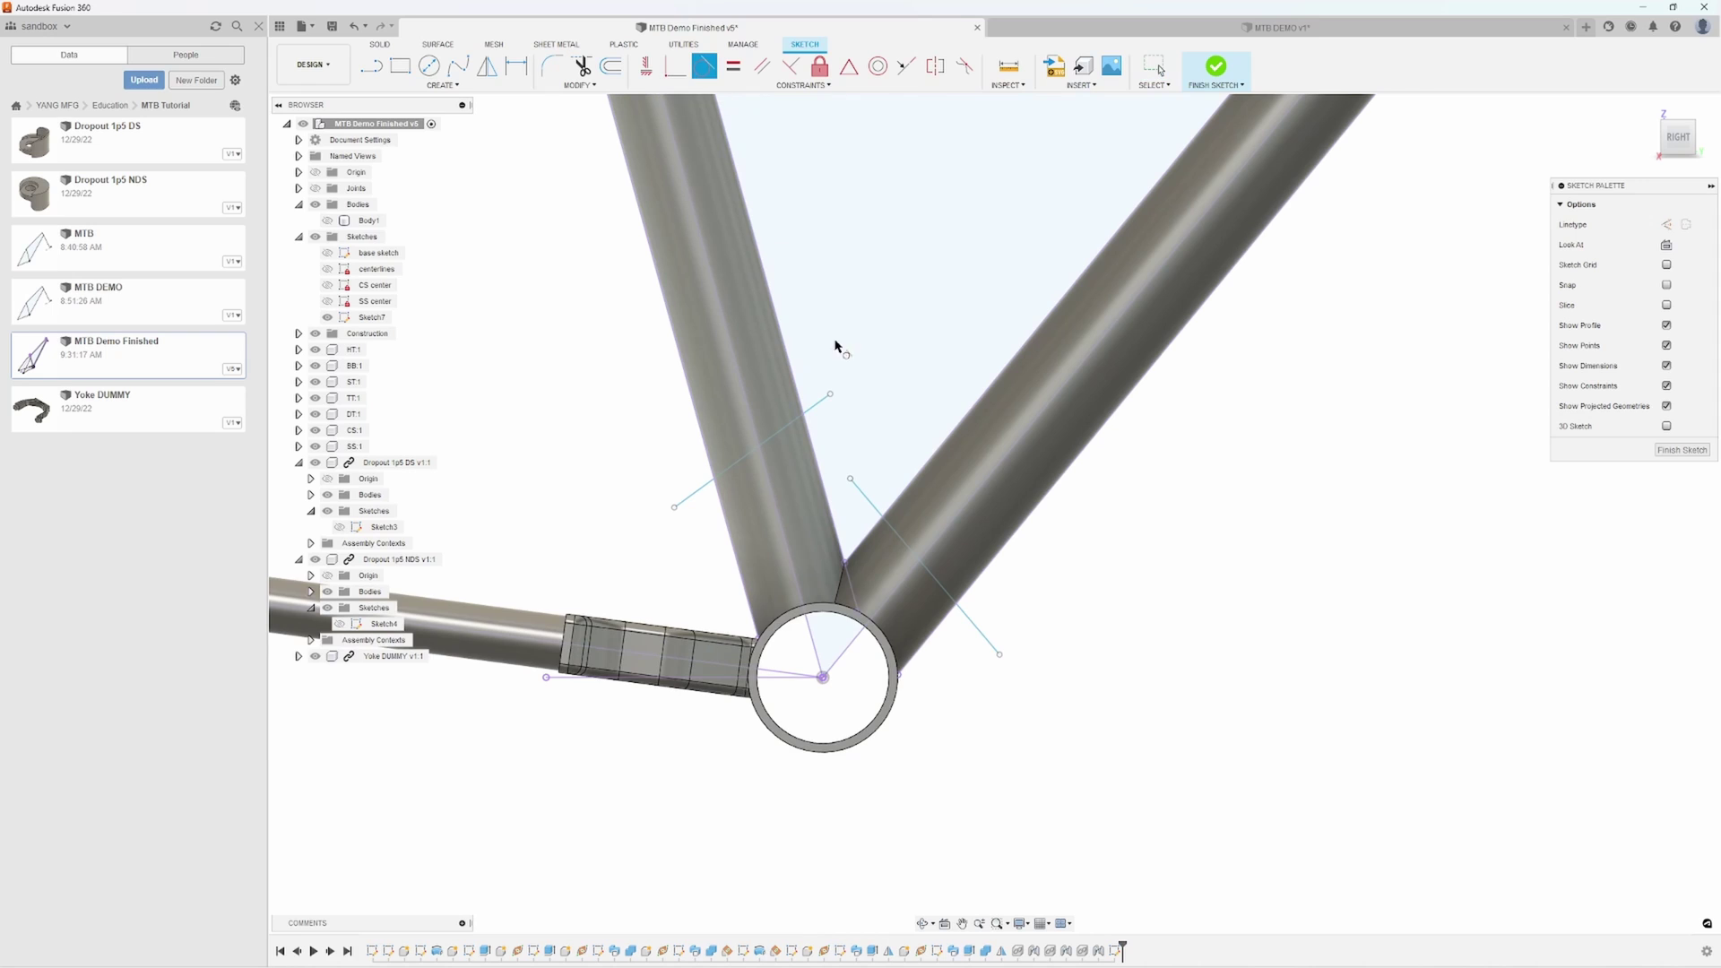
scroll(974, 468, "up", 2)
left_click(932, 656)
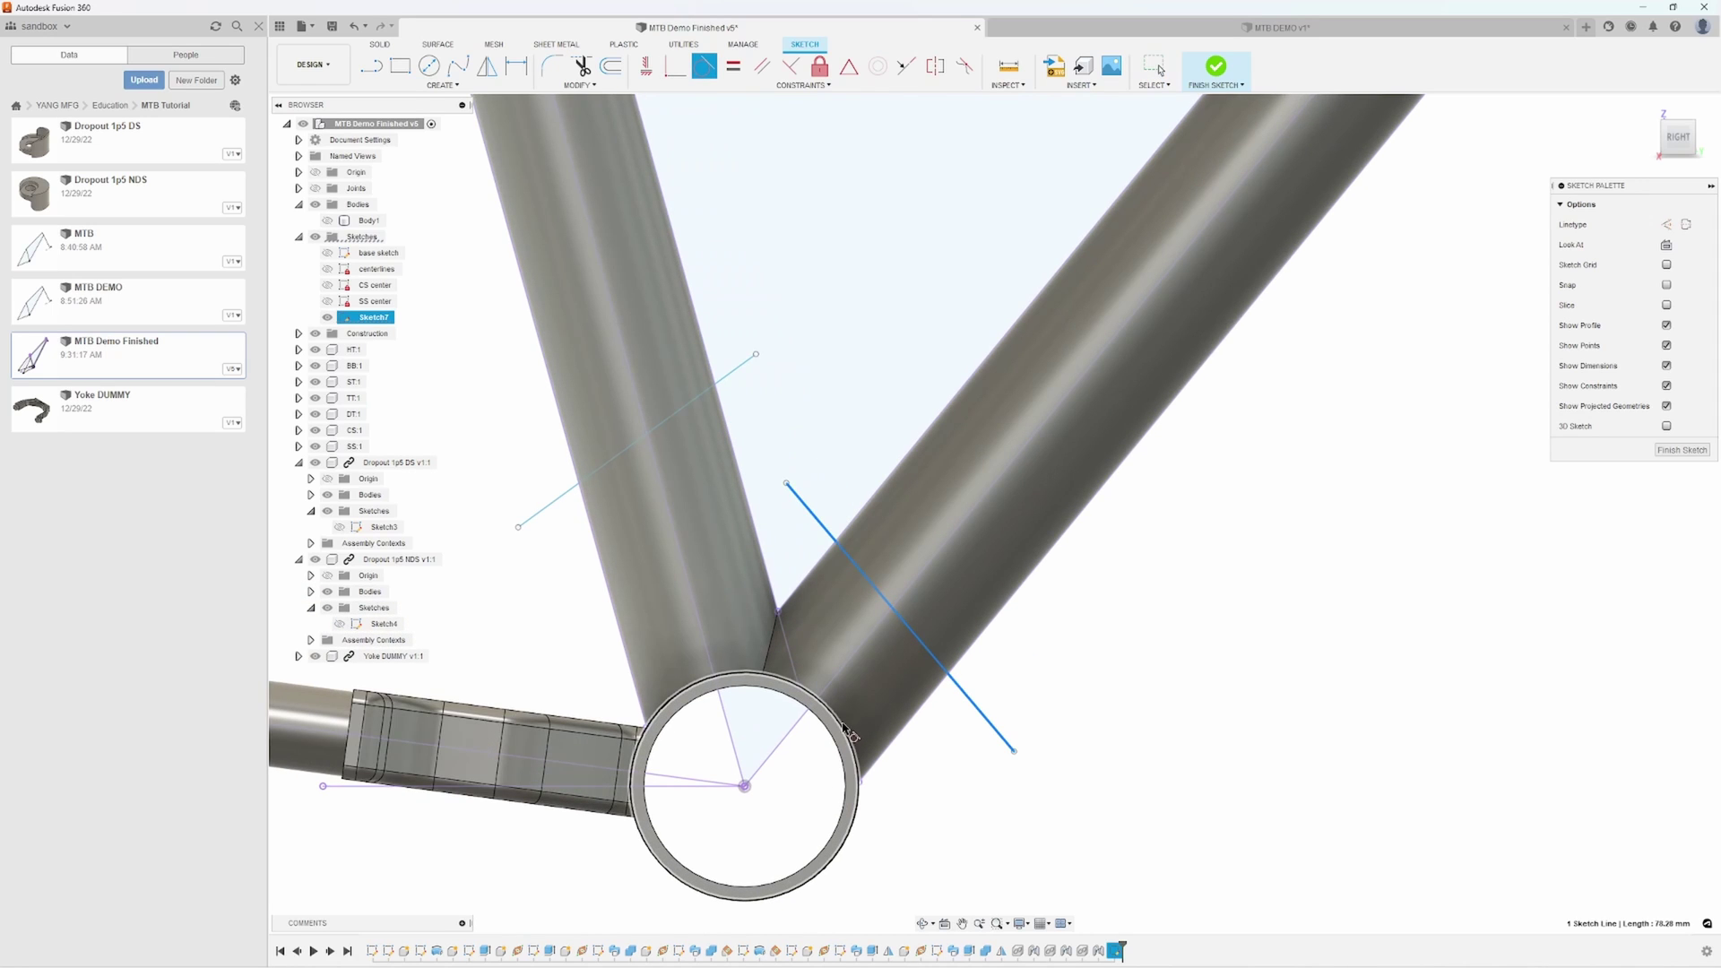
left_click(847, 729)
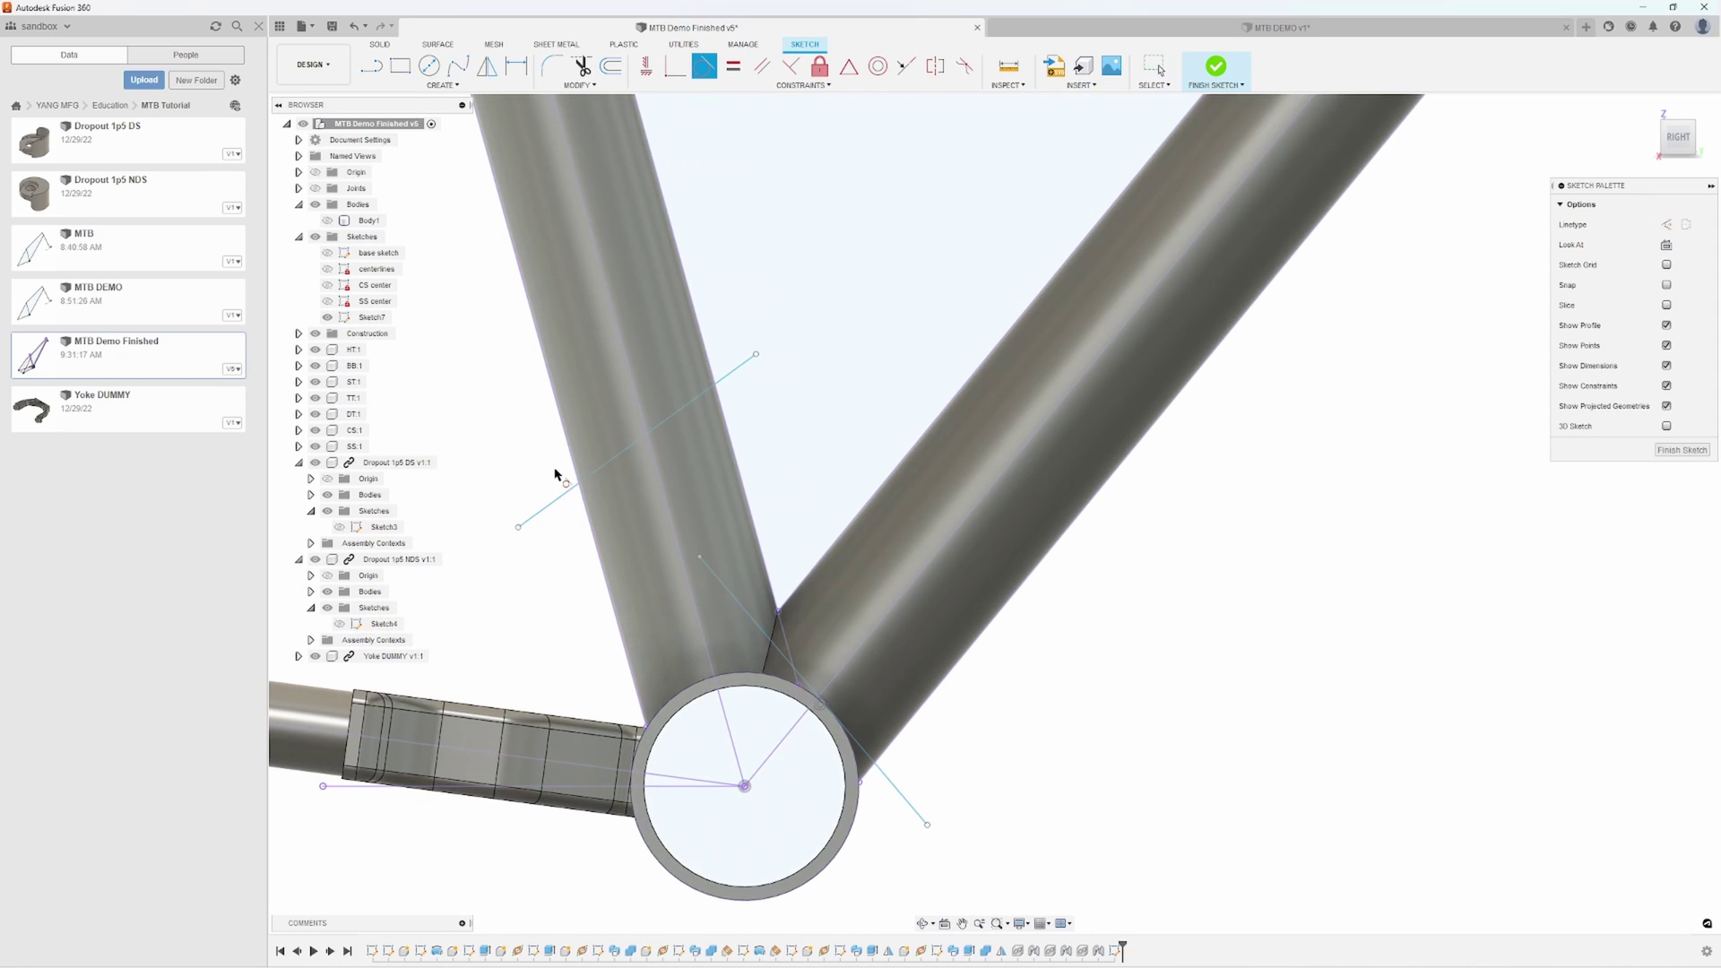
left_click(587, 478)
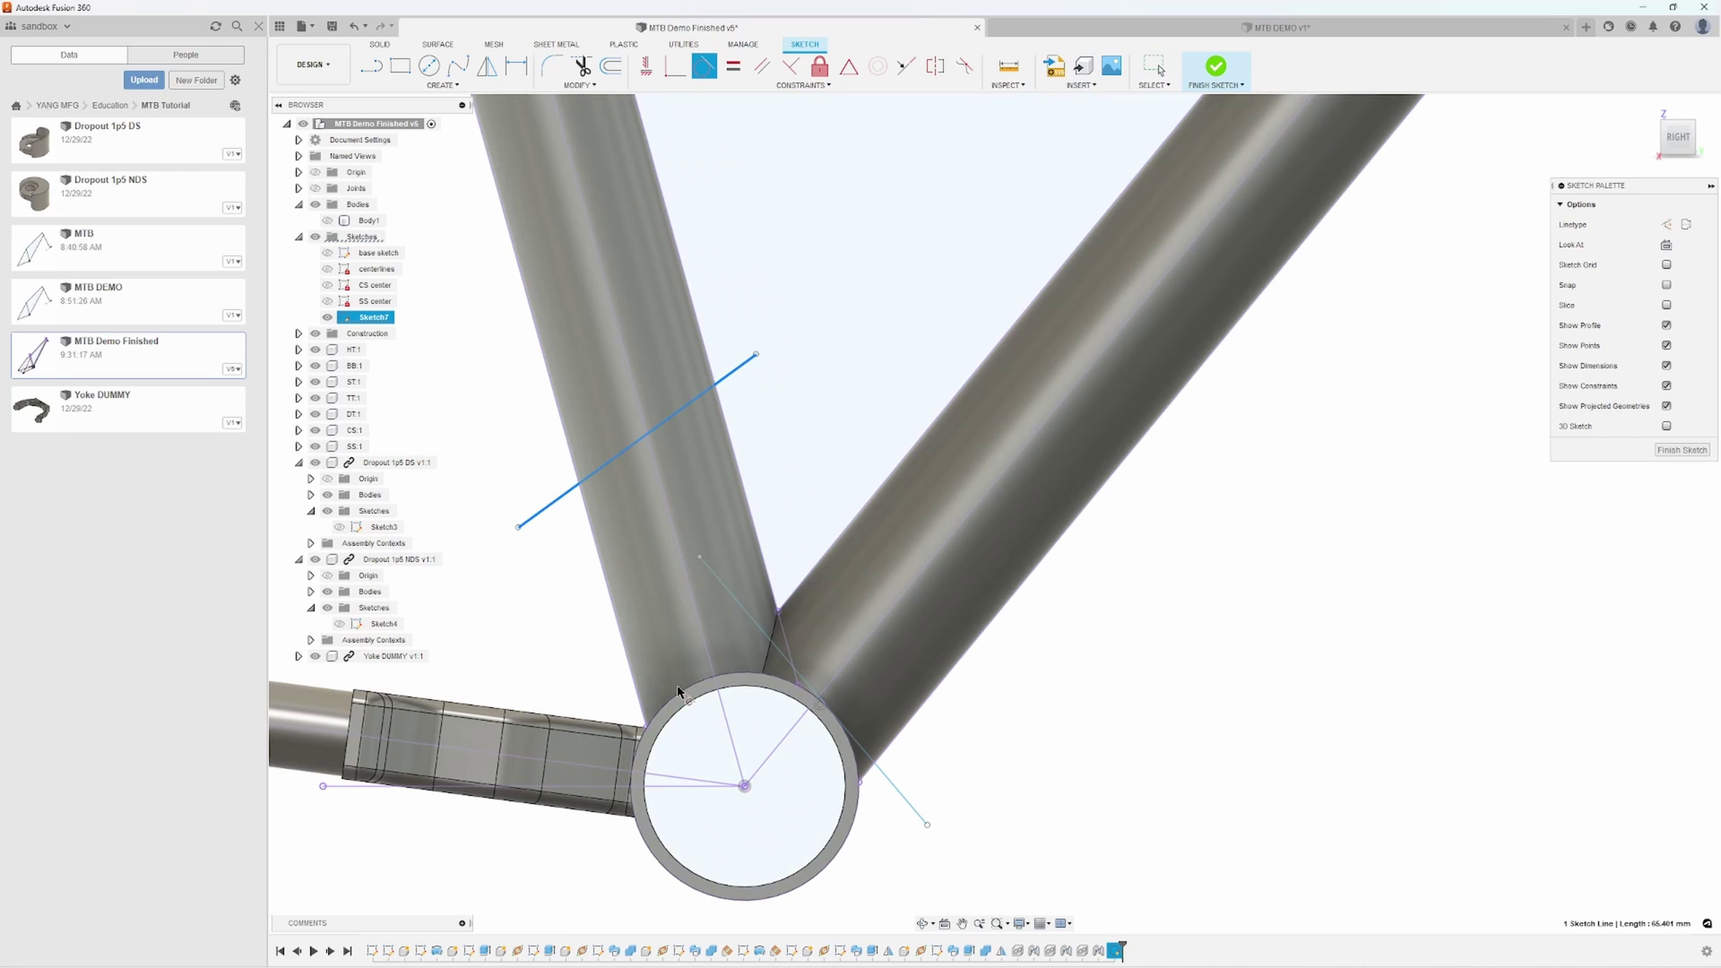
left_click(681, 691)
Make the remaining reference lines perpendicular to the tube edges
middle_click_drag(970, 678, 1026, 548)
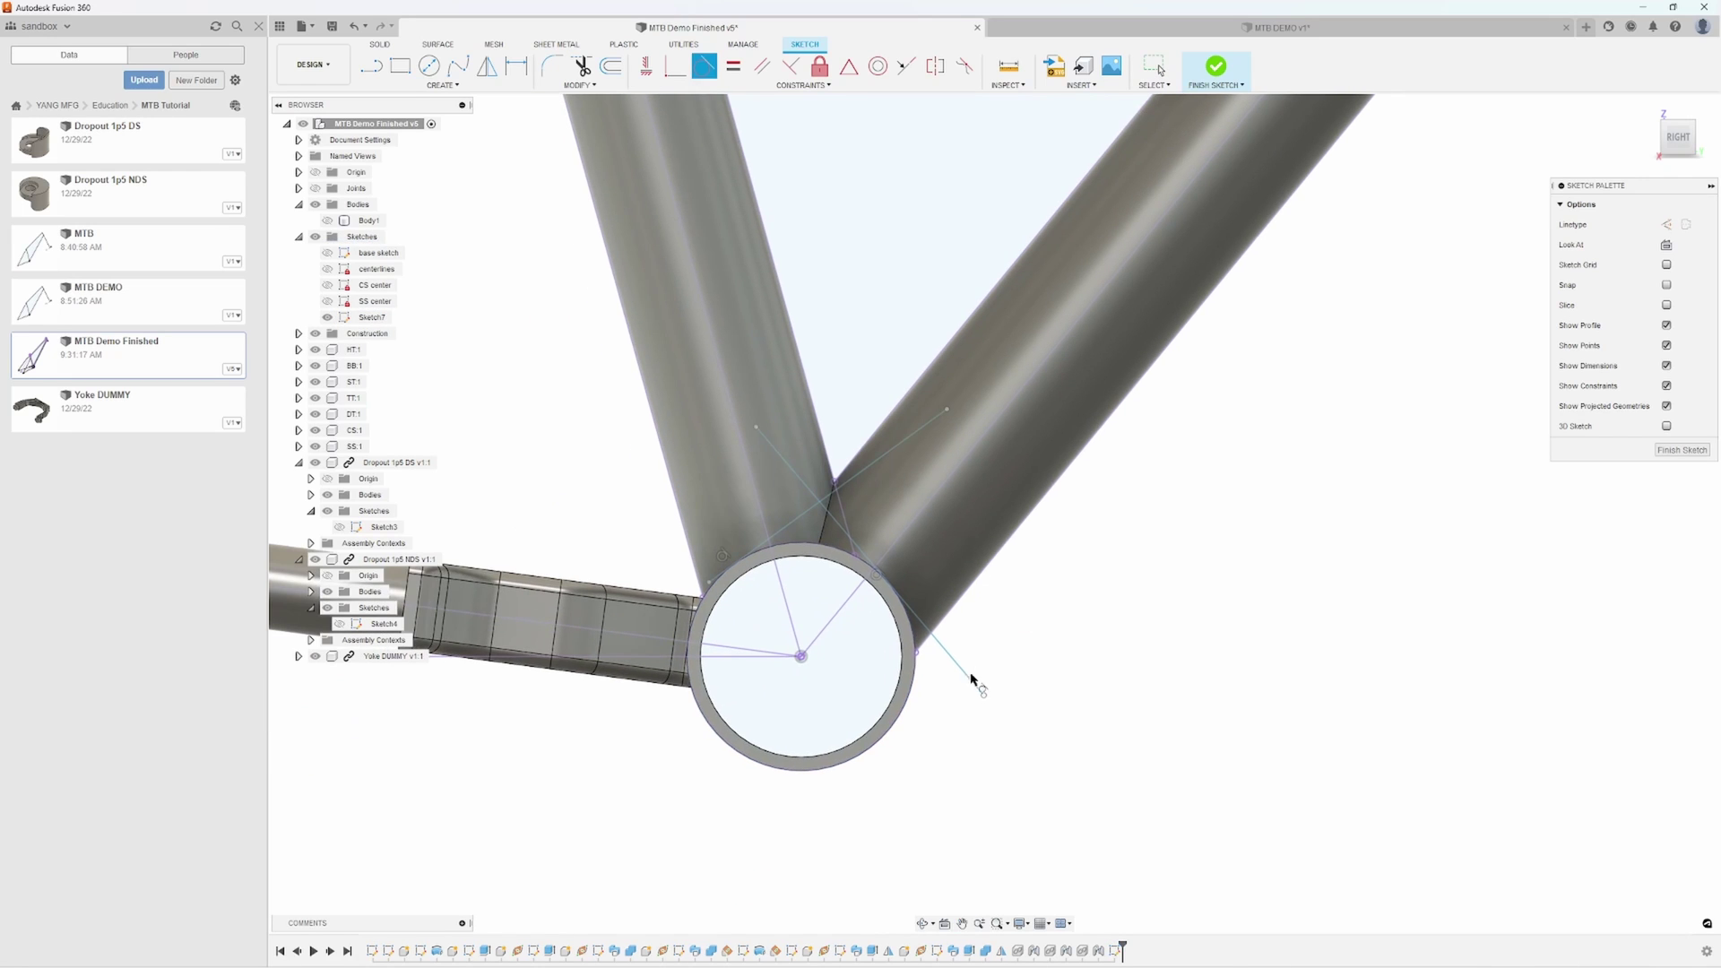
middle_click_drag(974, 701, 1014, 696)
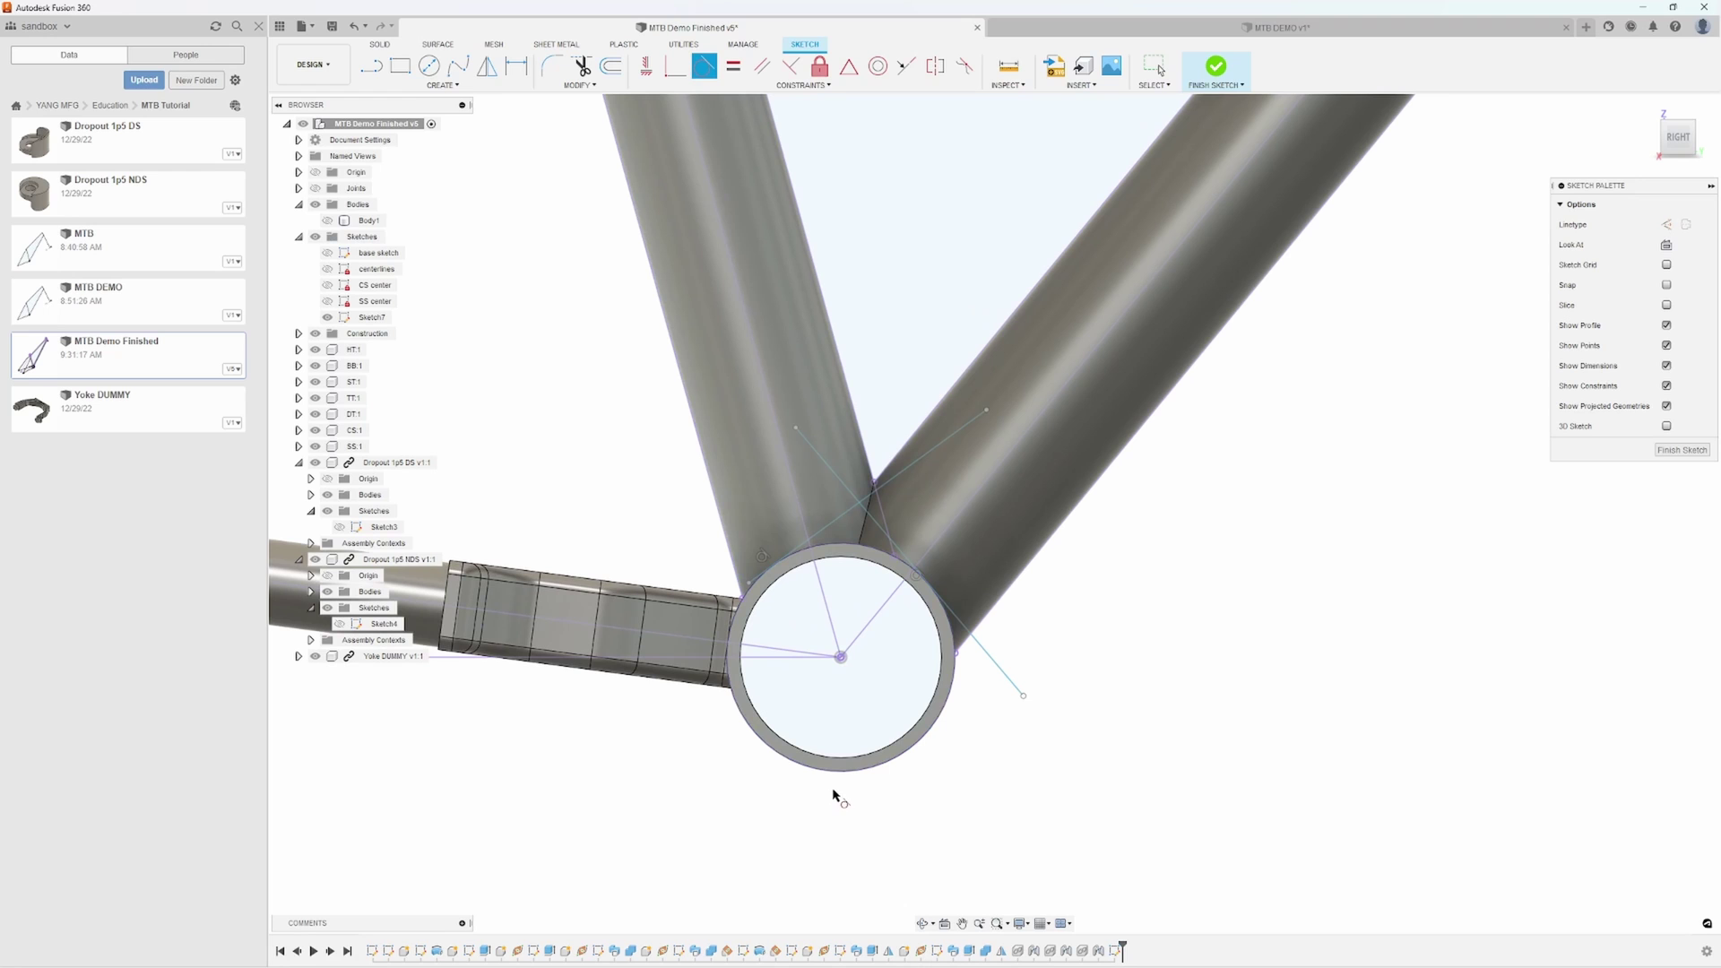
middle_click_drag(820, 793, 829, 789, "shift")
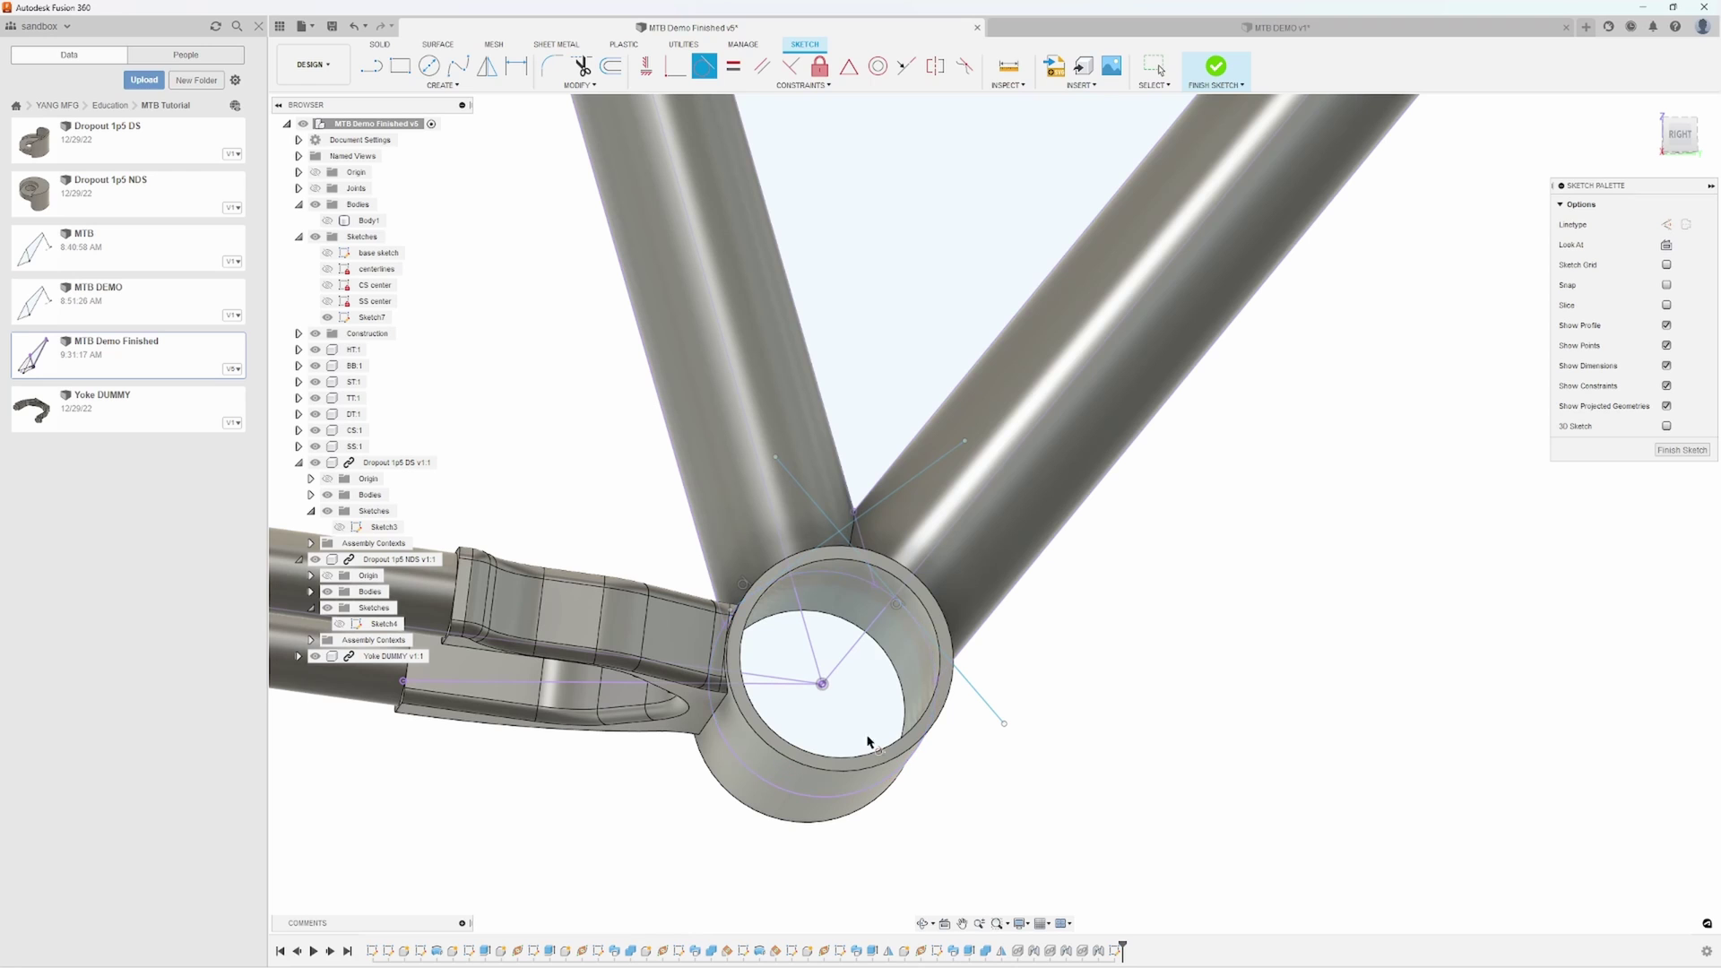
left_click(1679, 134)
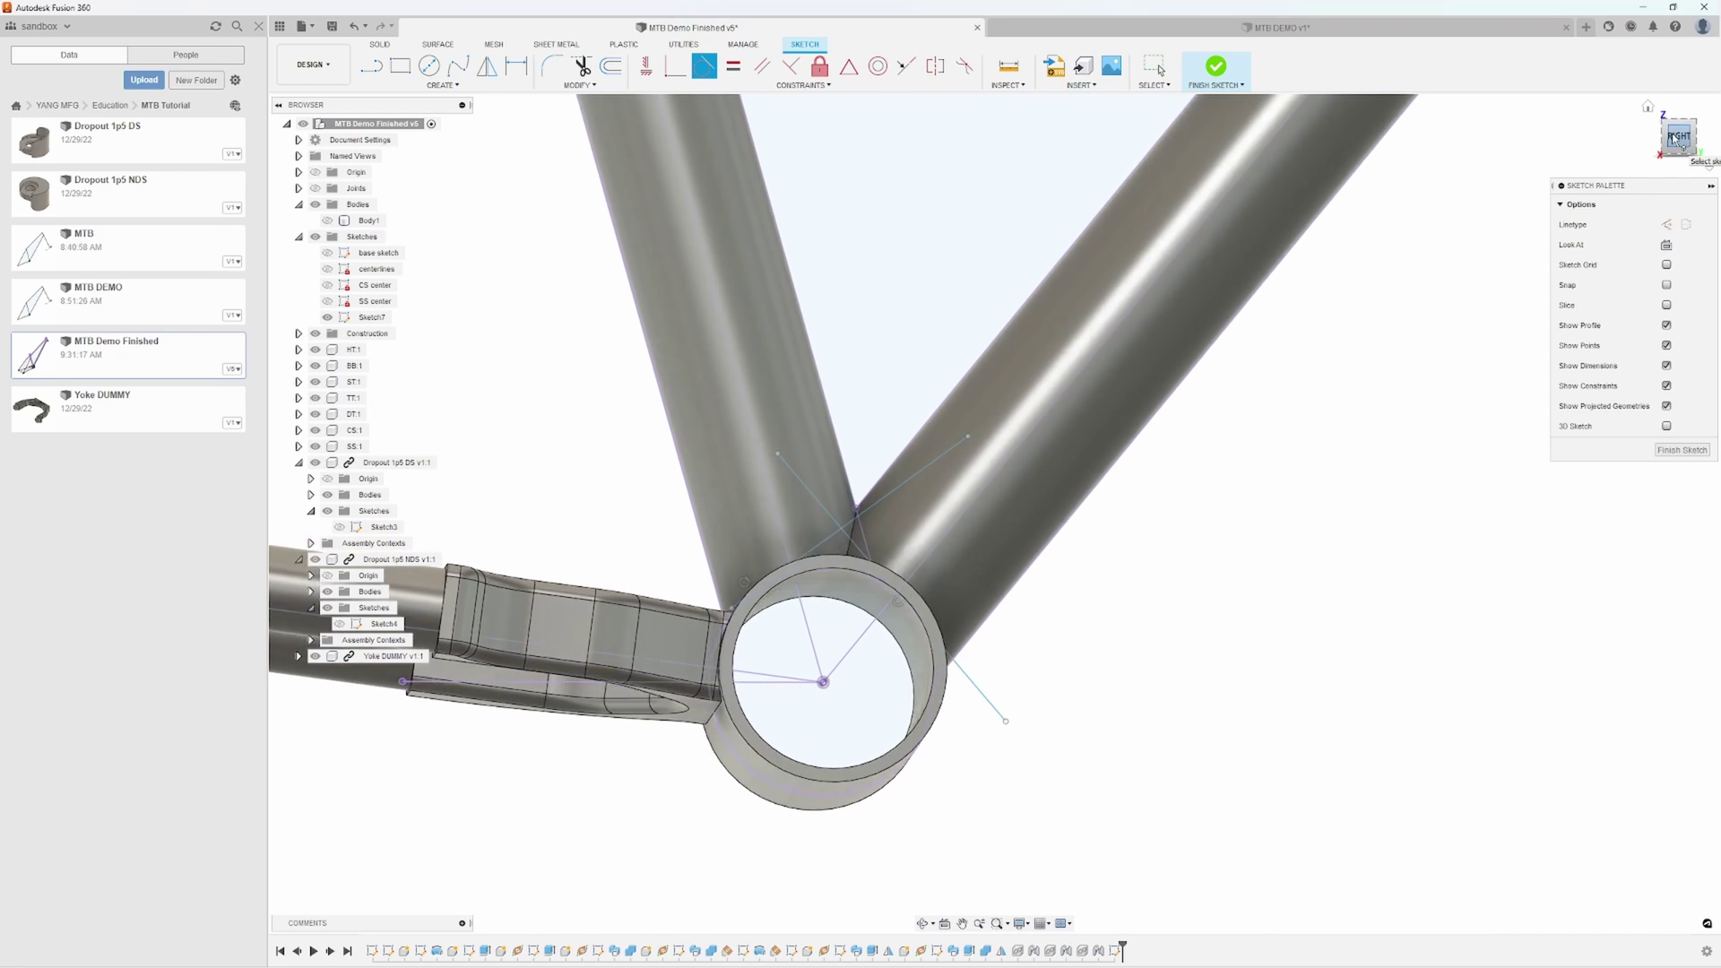
middle_click_drag(1273, 547, 1273, 553)
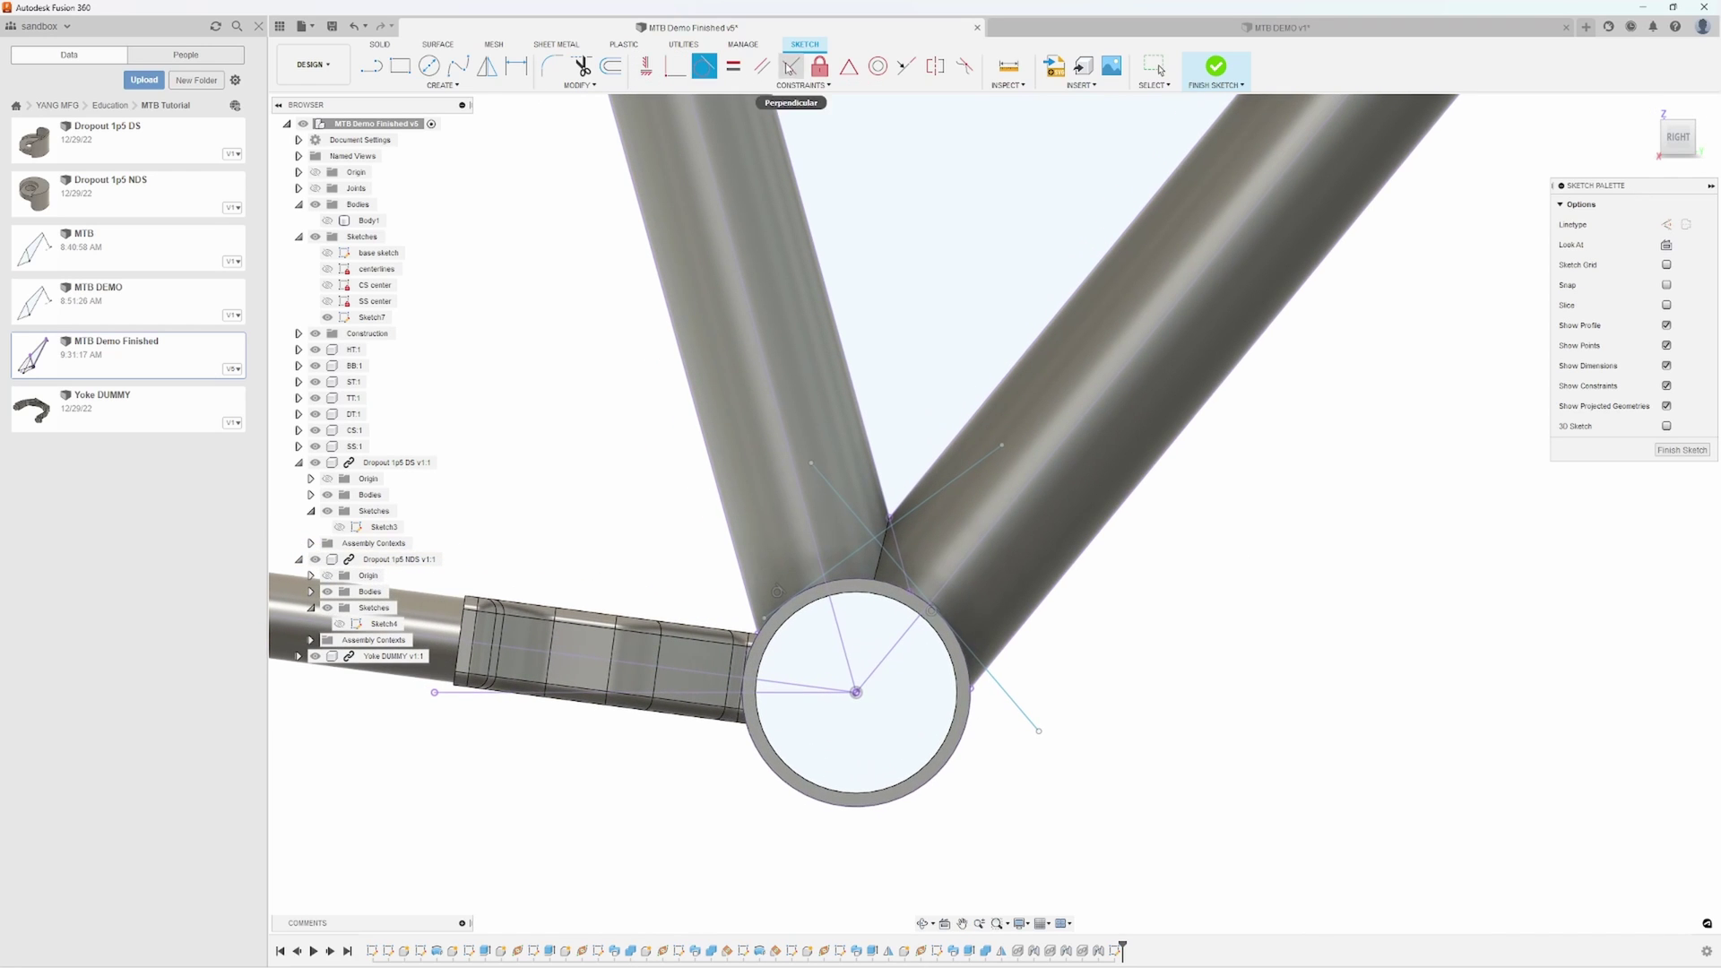
left_click(790, 66)
left_click(1004, 677)
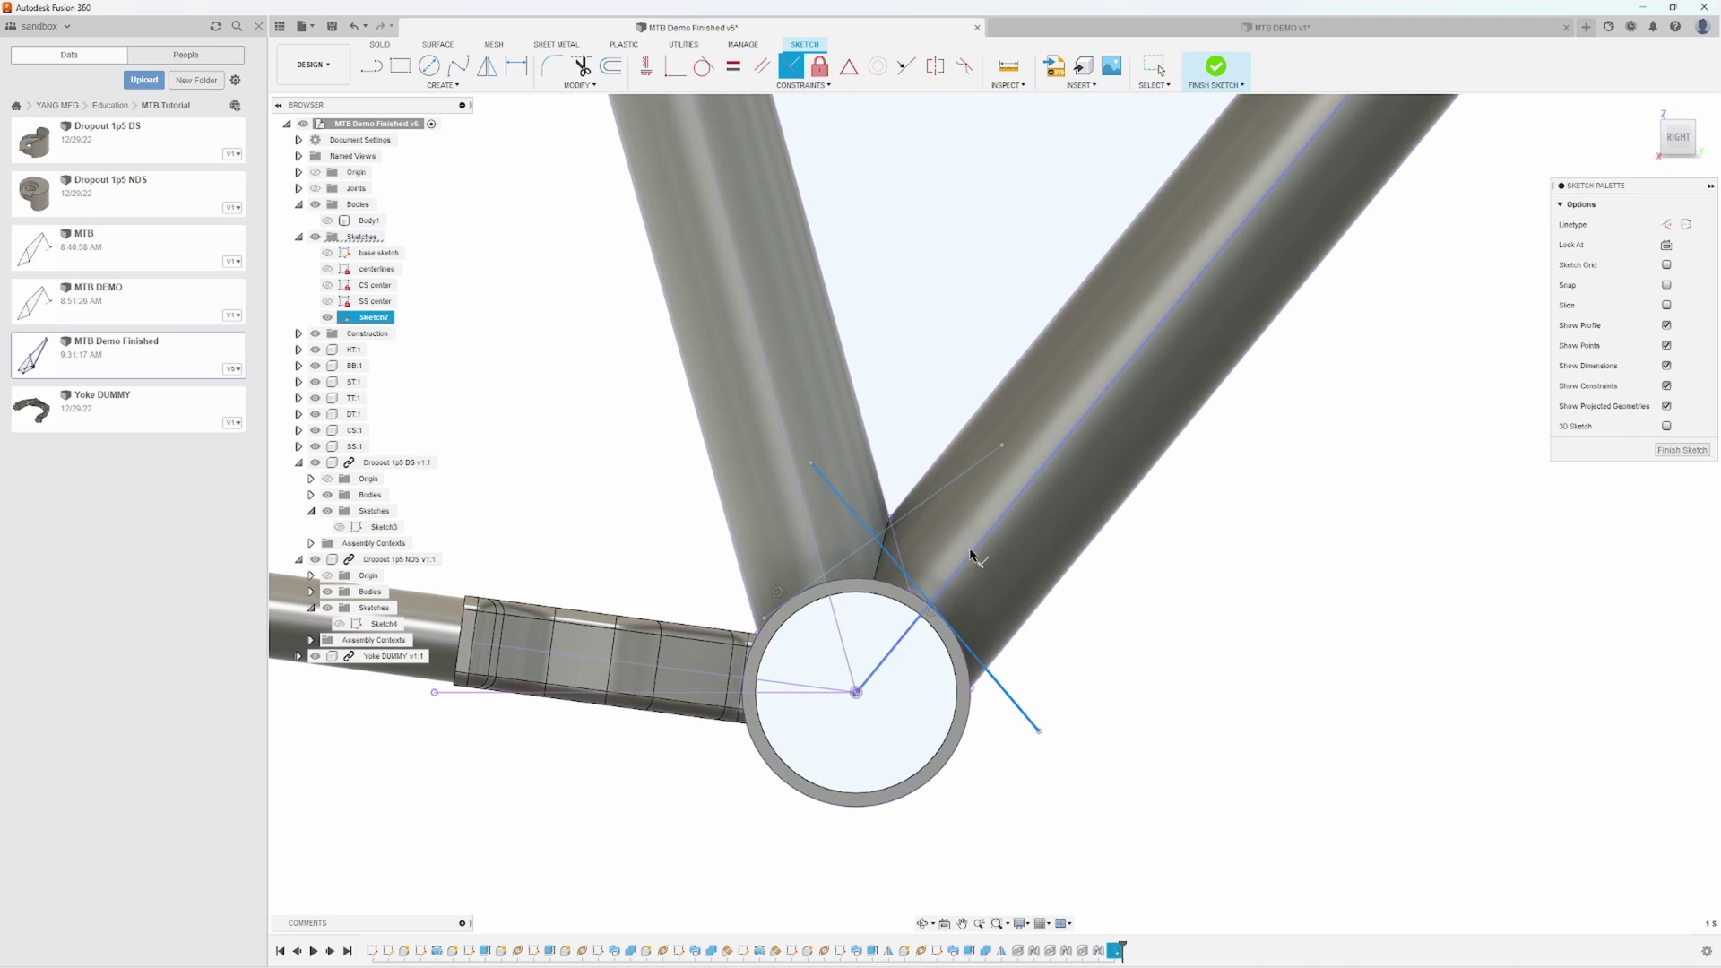
left_click(974, 558)
left_click(821, 565)
left_click(821, 565)
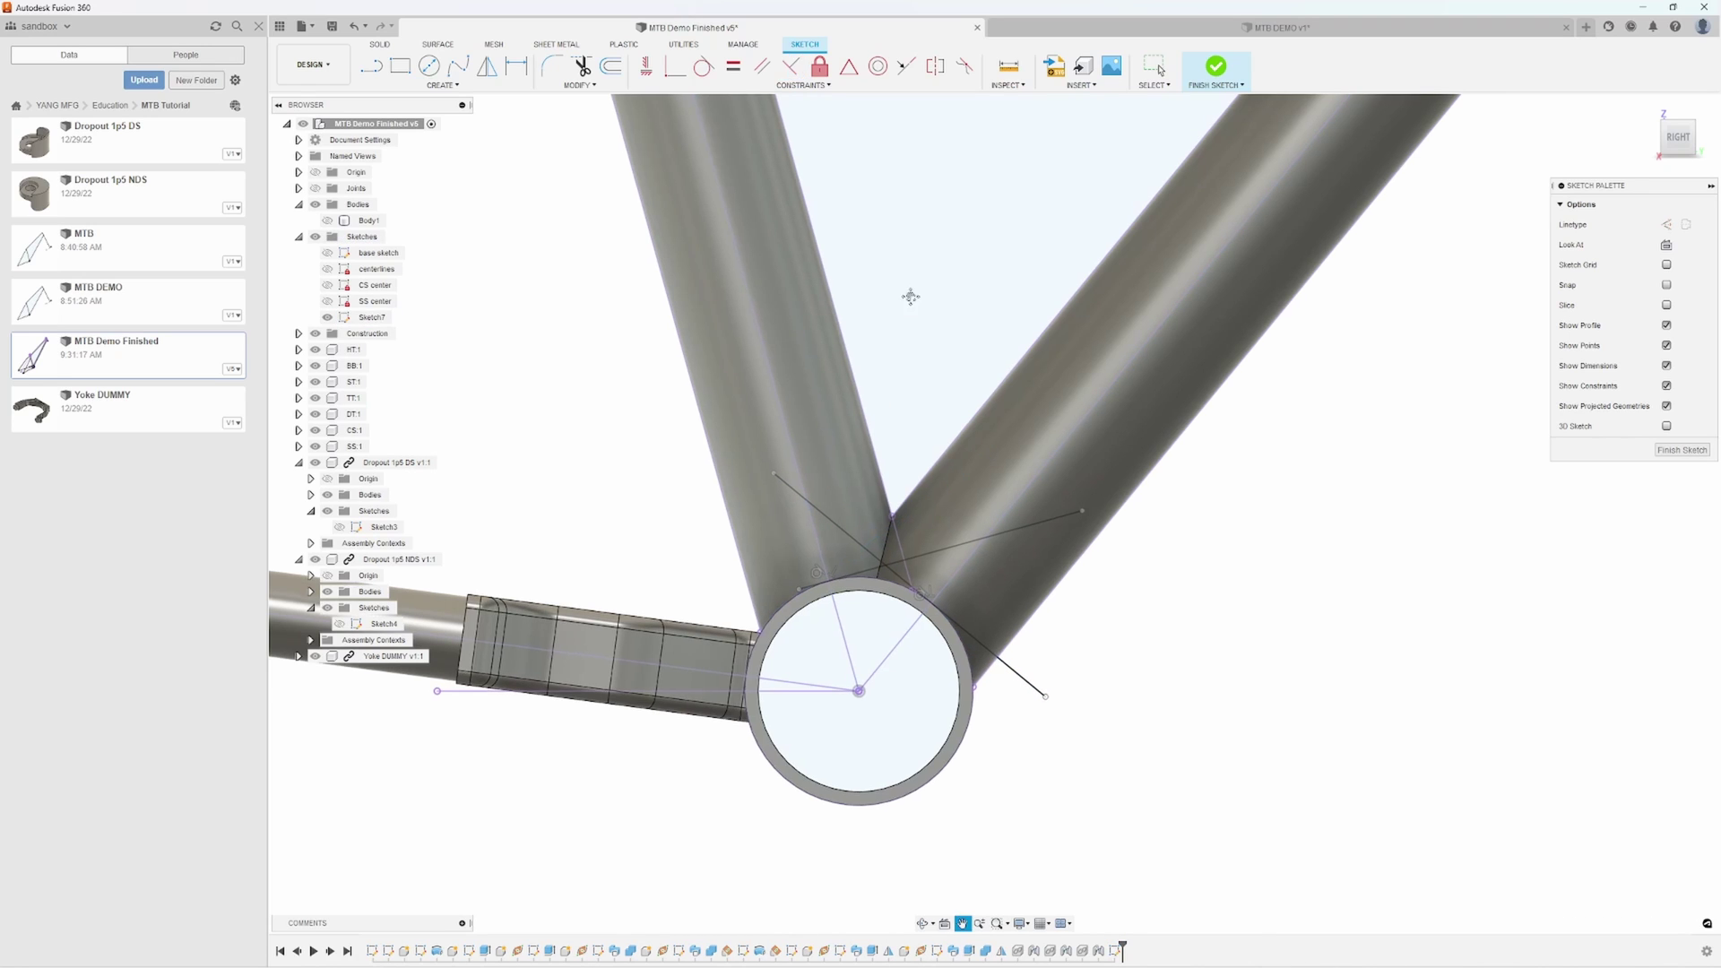
Make the line endpoints coincident with the seat tube and down tube edges
left_click(668, 72)
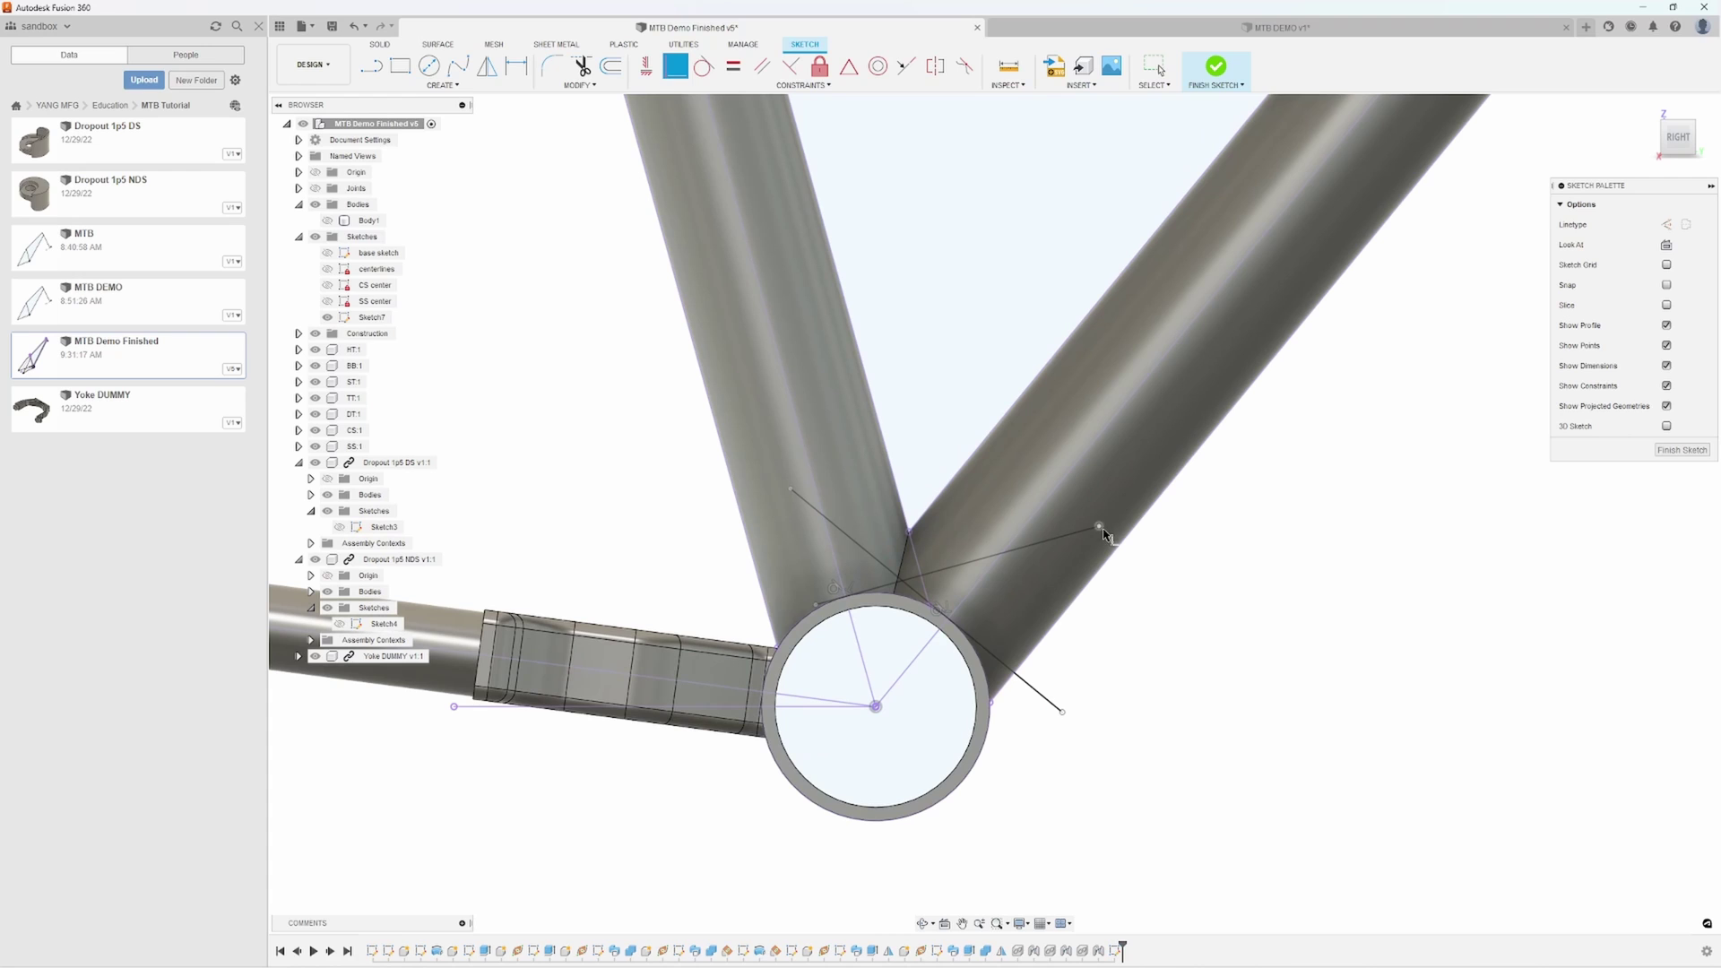
left_click(893, 471)
left_click(834, 604)
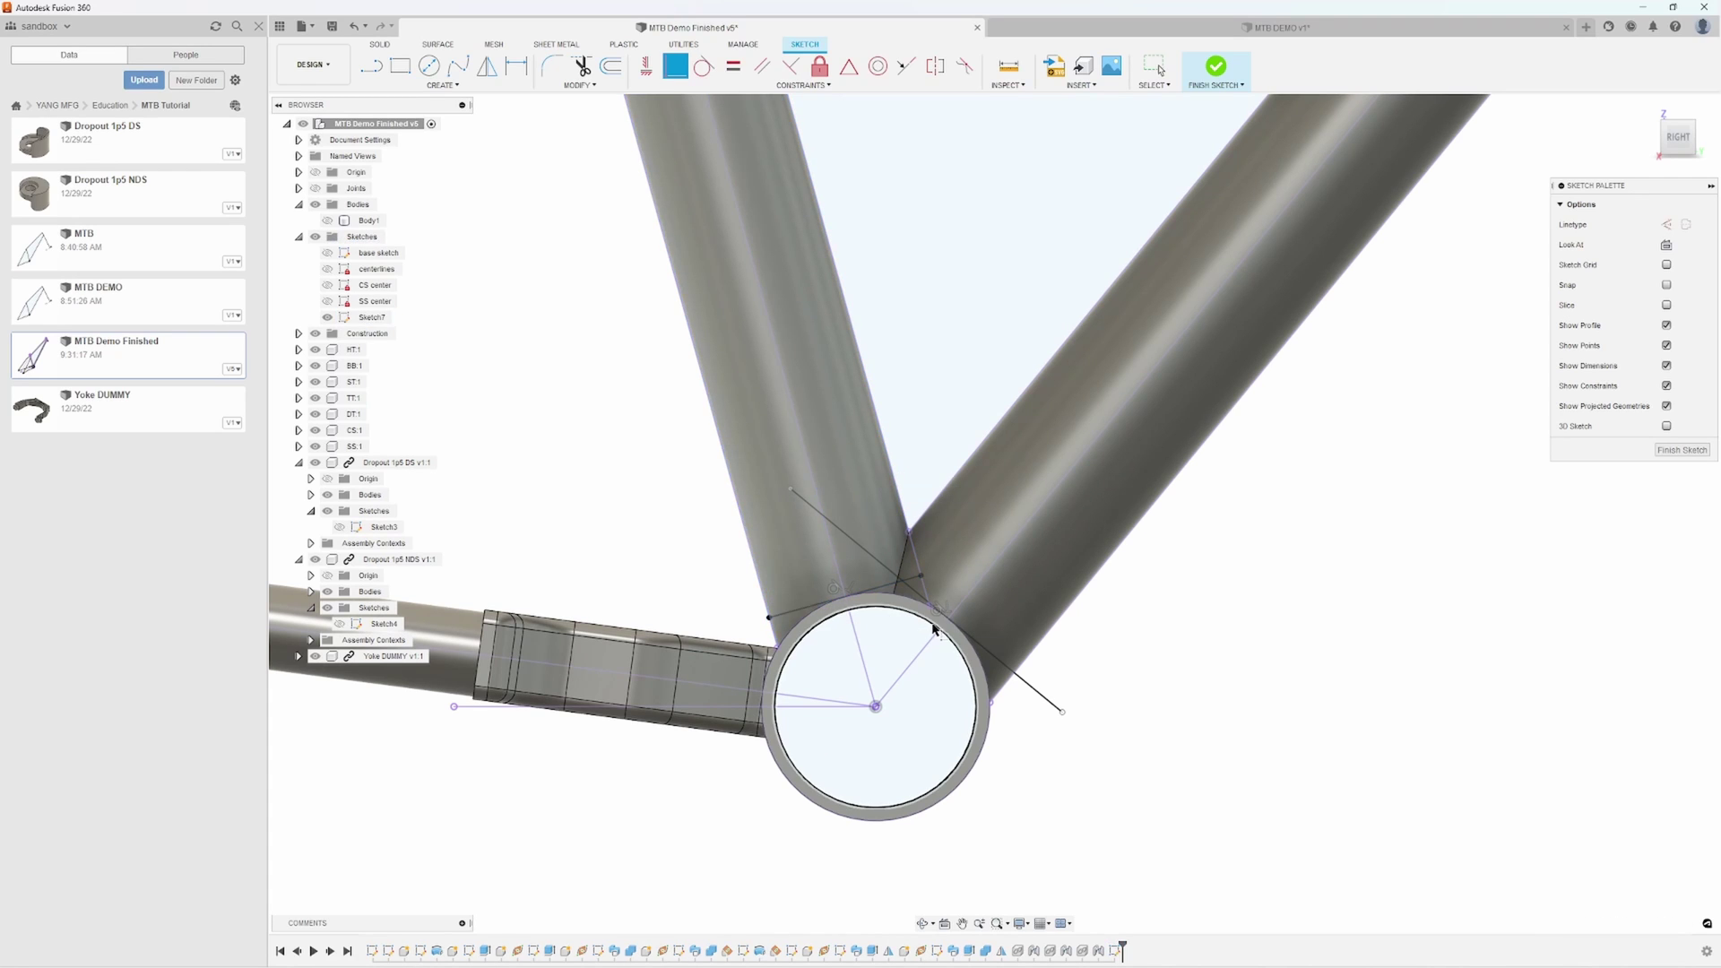
left_click(790, 491)
left_click(921, 518)
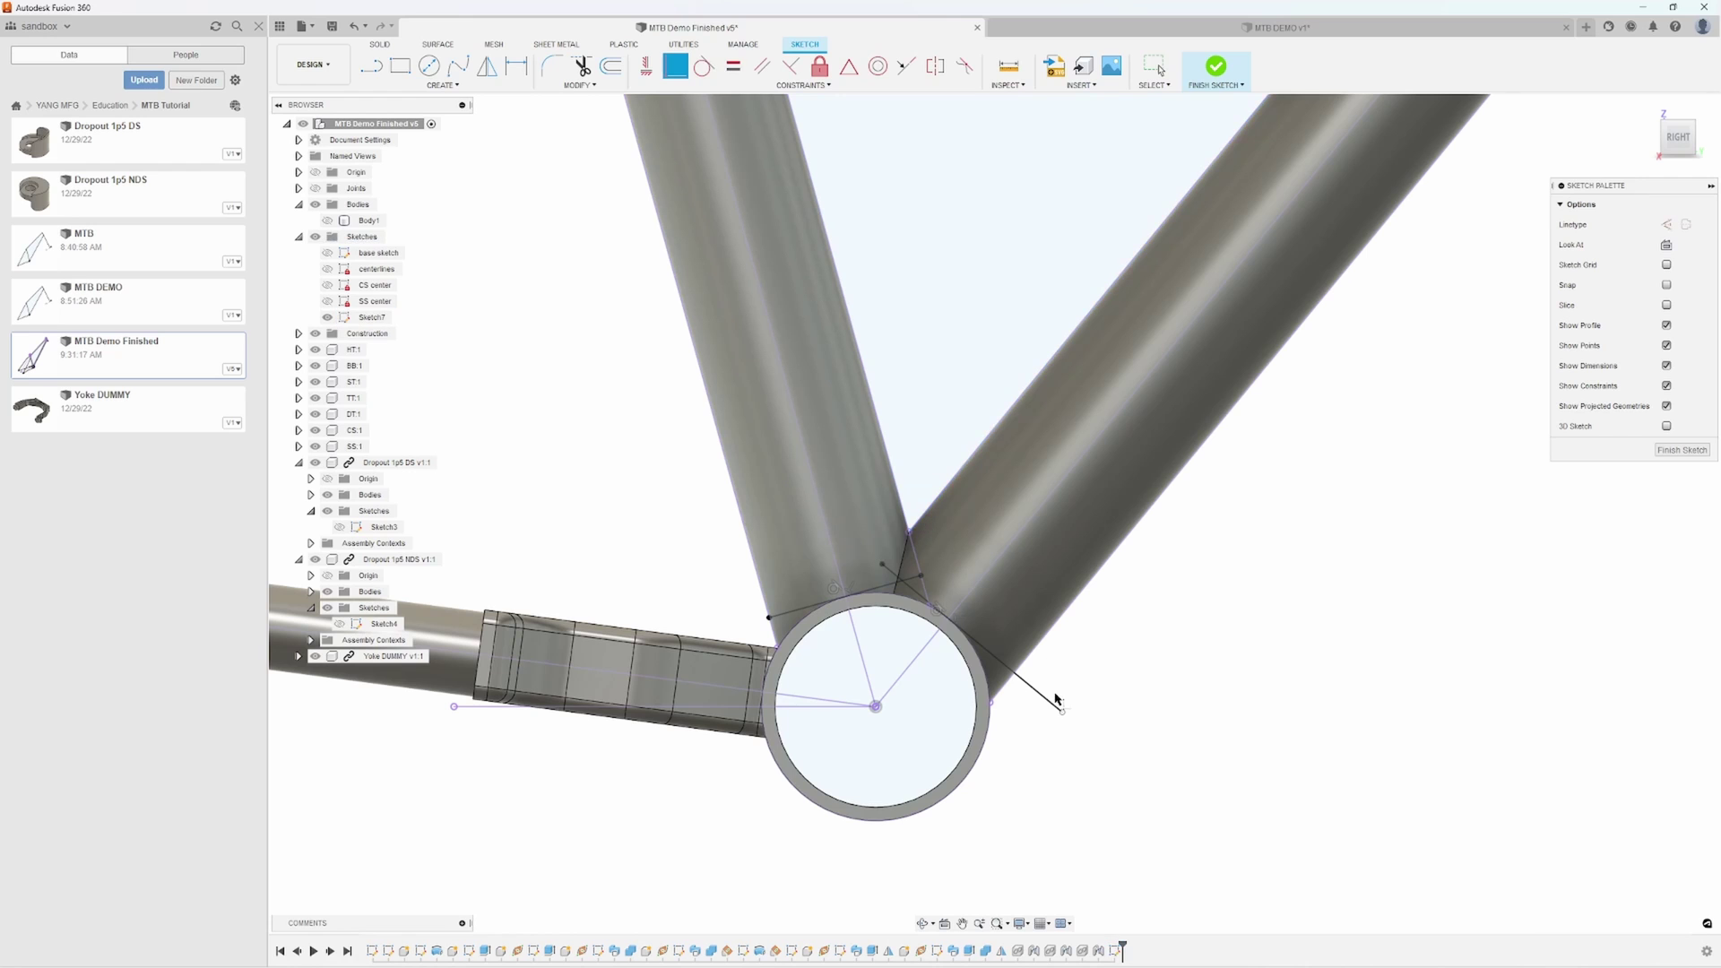
left_click(1063, 714)
left_click(1040, 645)
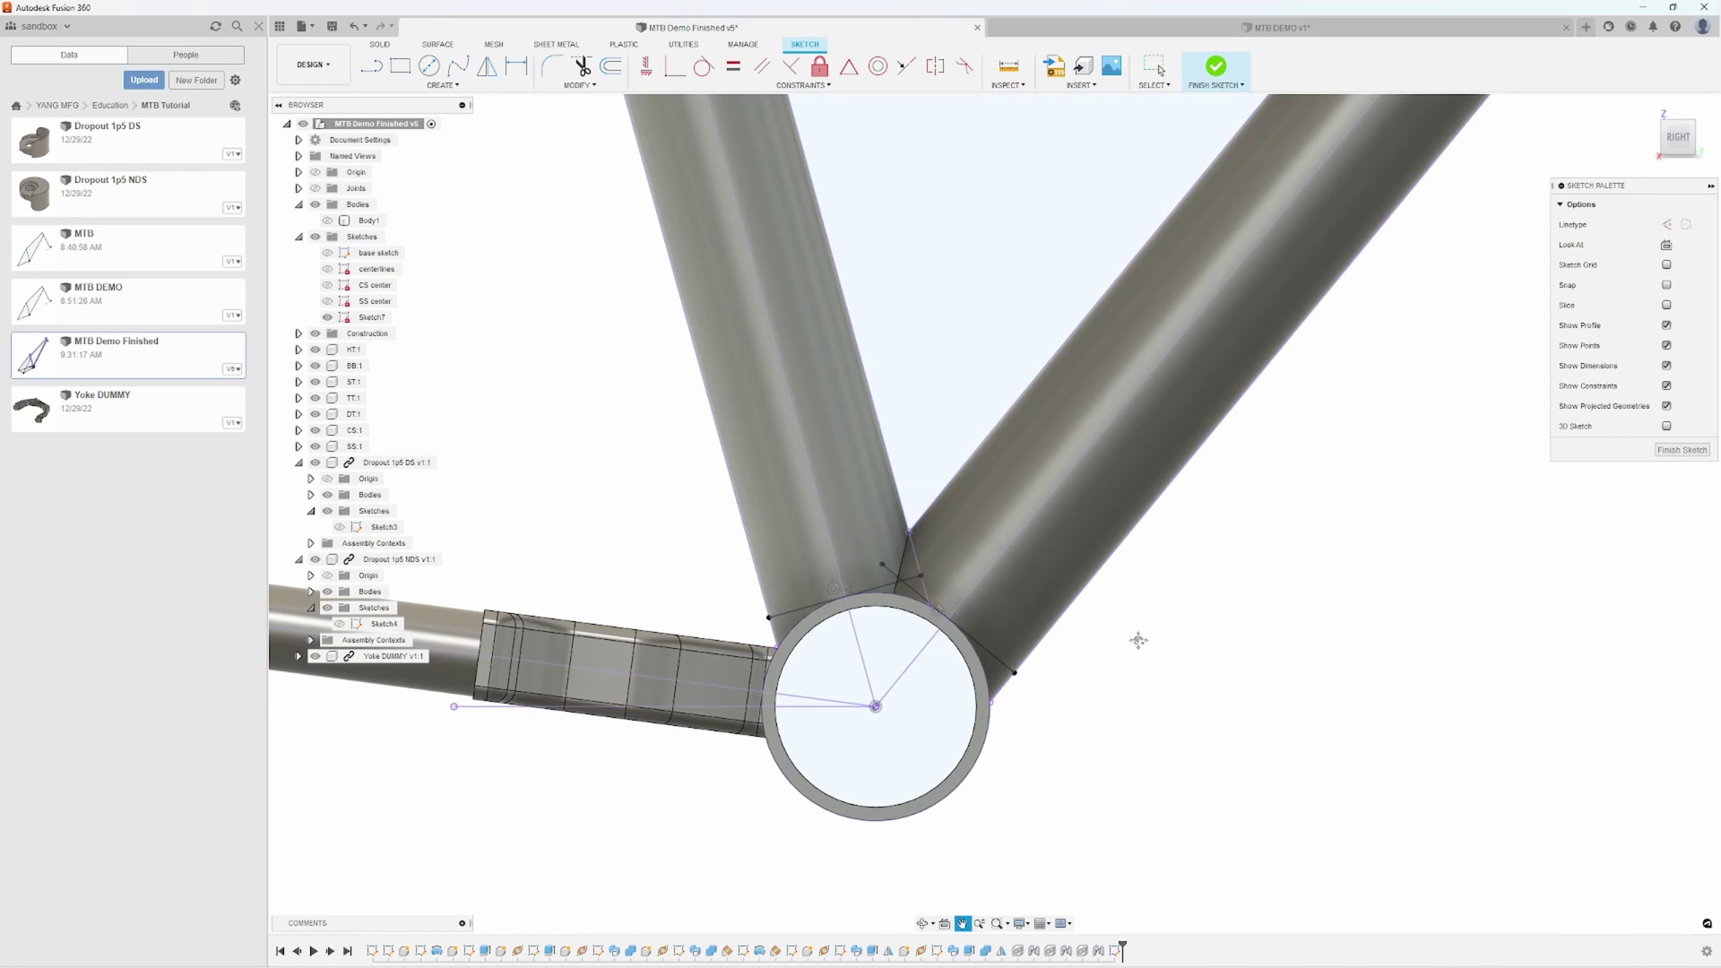
middle_click_drag(1138, 639, 1015, 660)
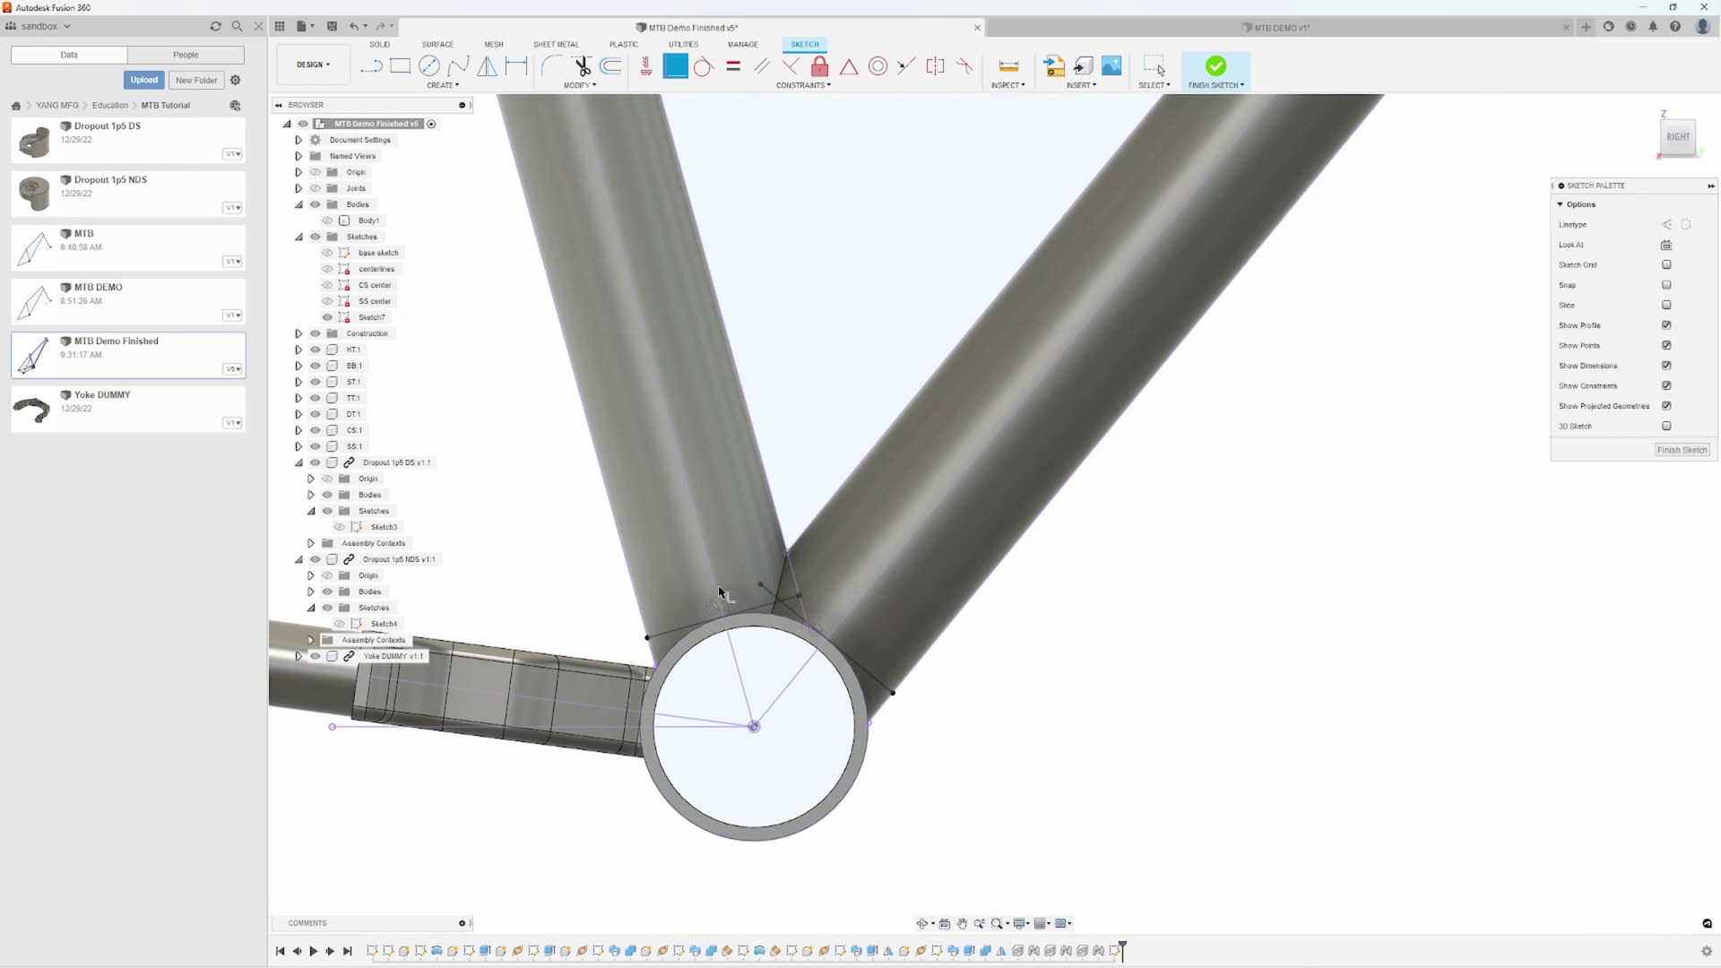
Finish the sketch and rename Sketch7 to 'DWG sketch' in the browser
scroll(922, 756, "down", 12)
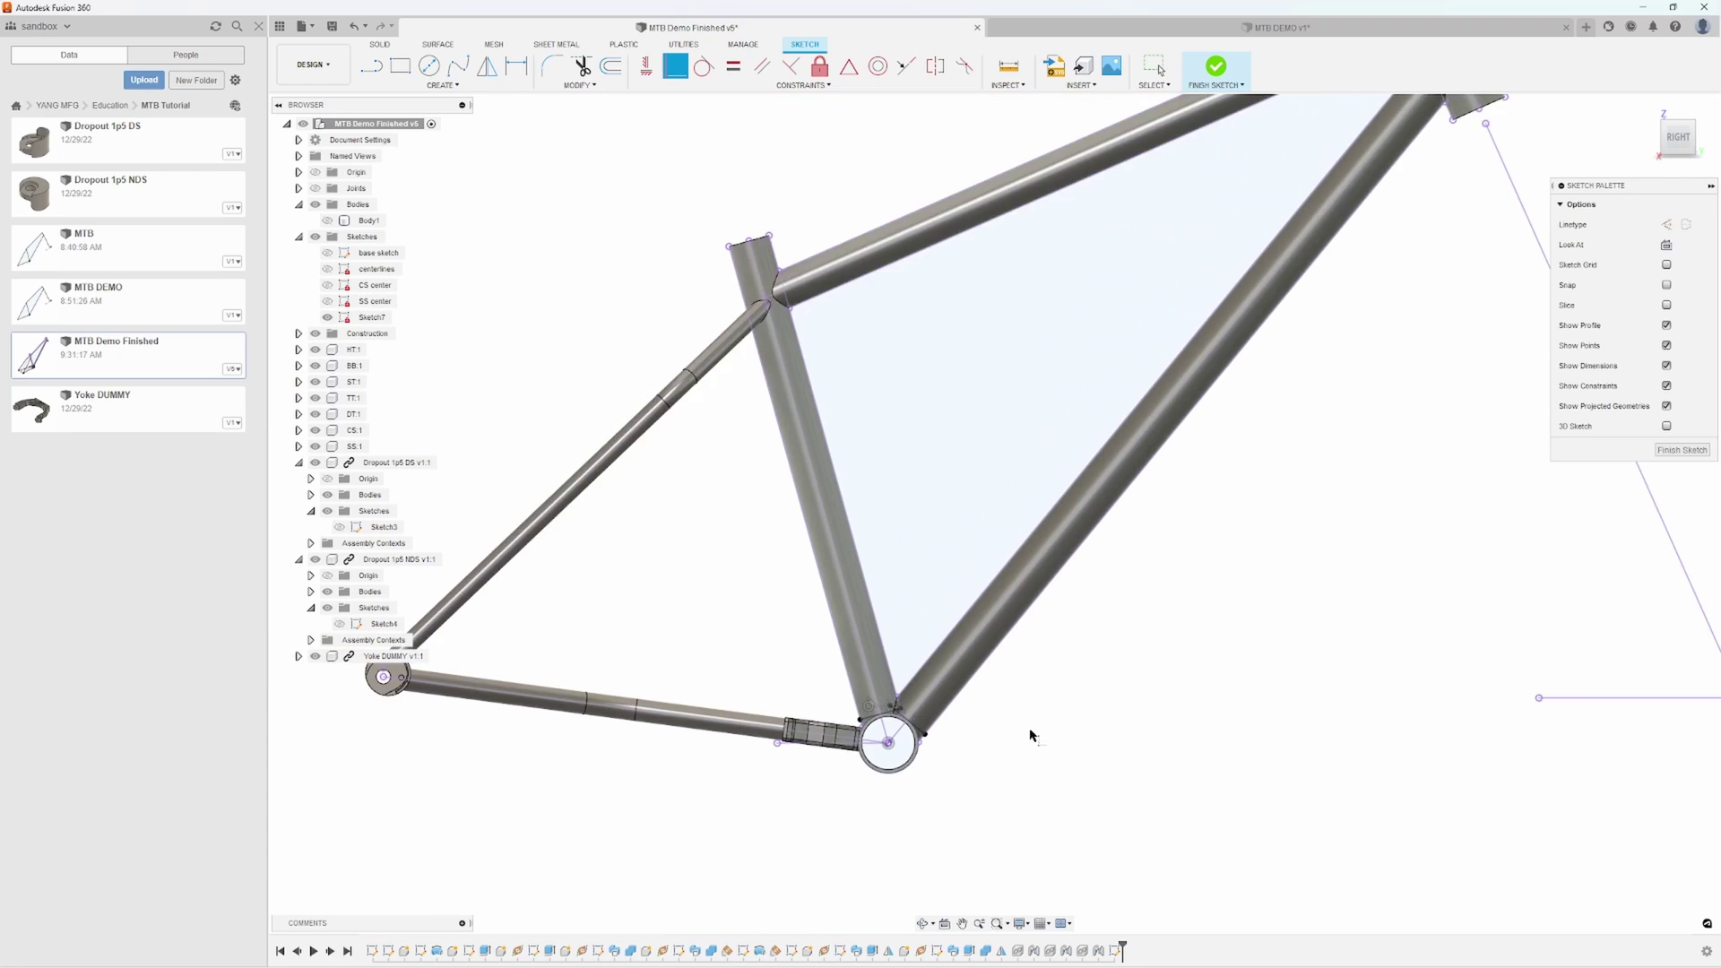
mouse_move(960, 726)
middle_mouse_down()
mouse_move(998, 652)
mouse_move(1080, 627)
middle_mouse_up()
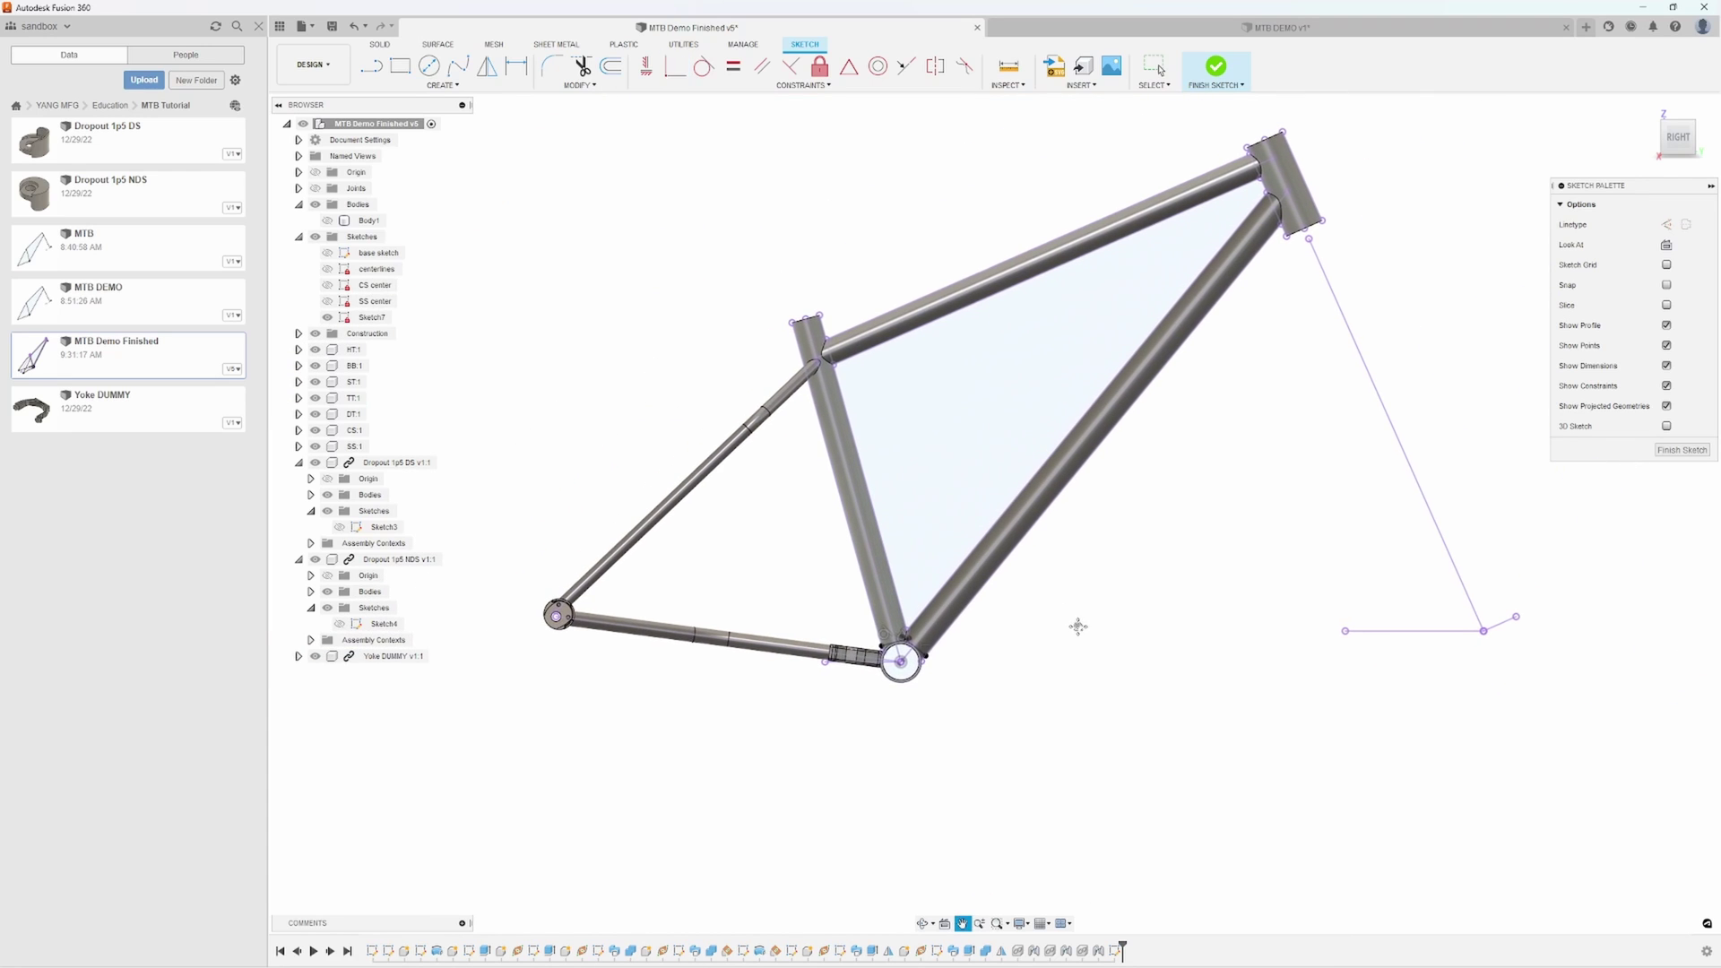
left_click(1681, 451)
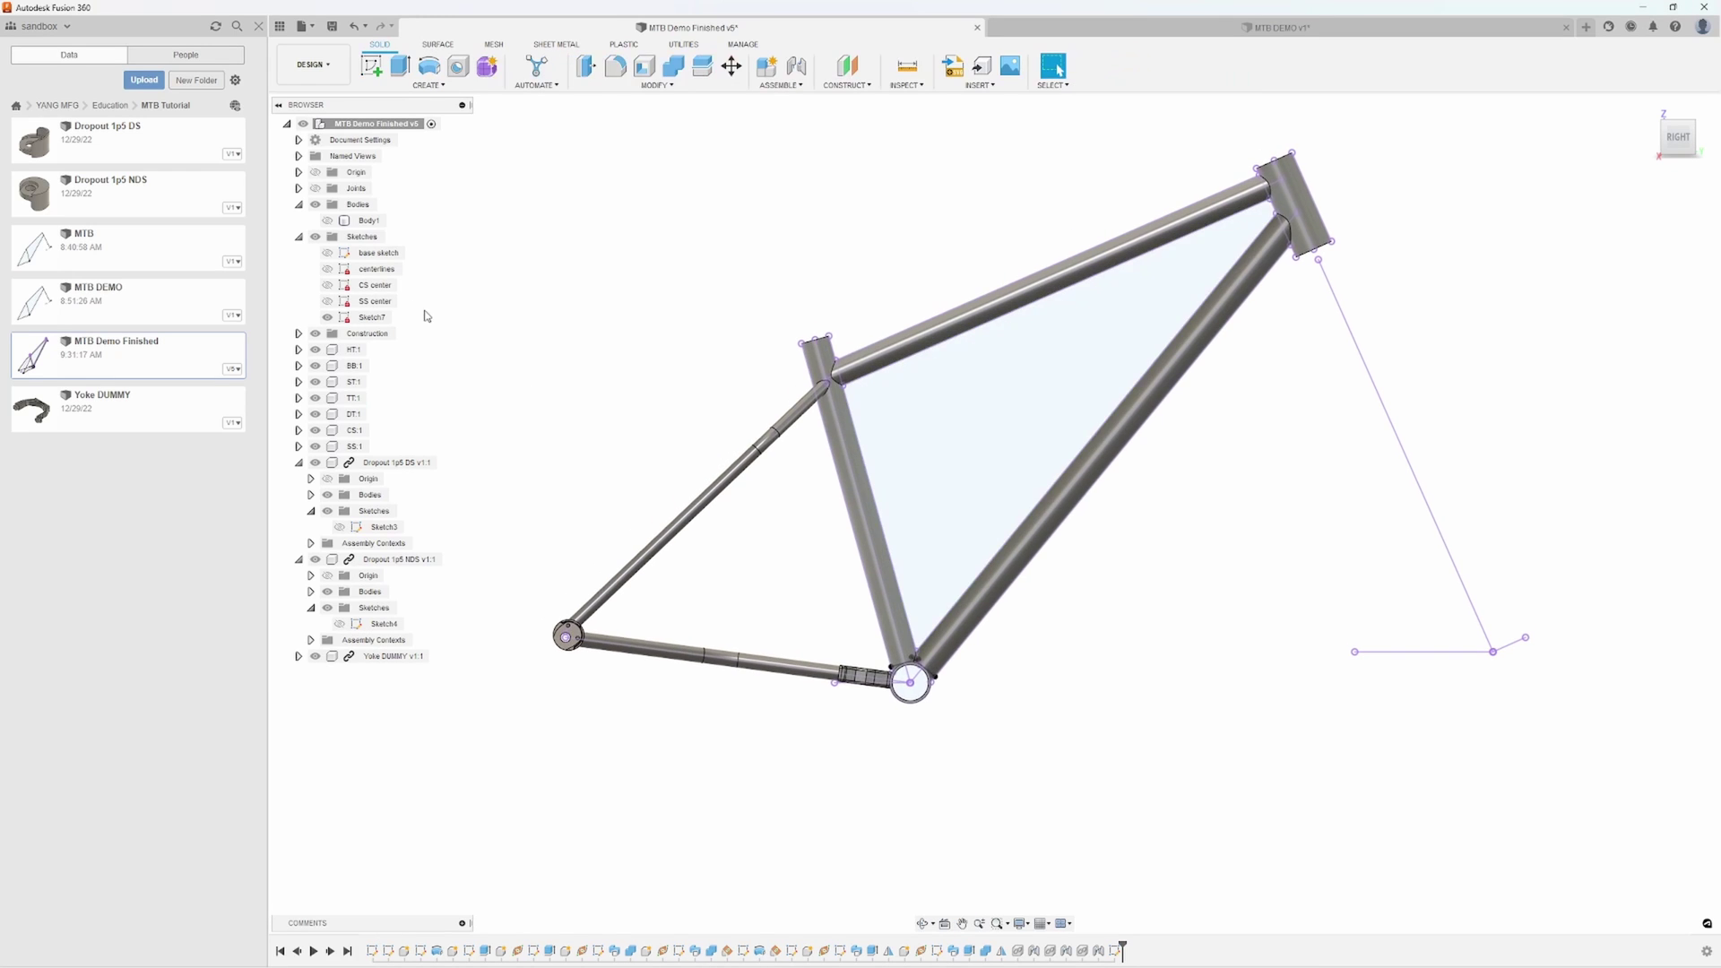
left_click(374, 318)
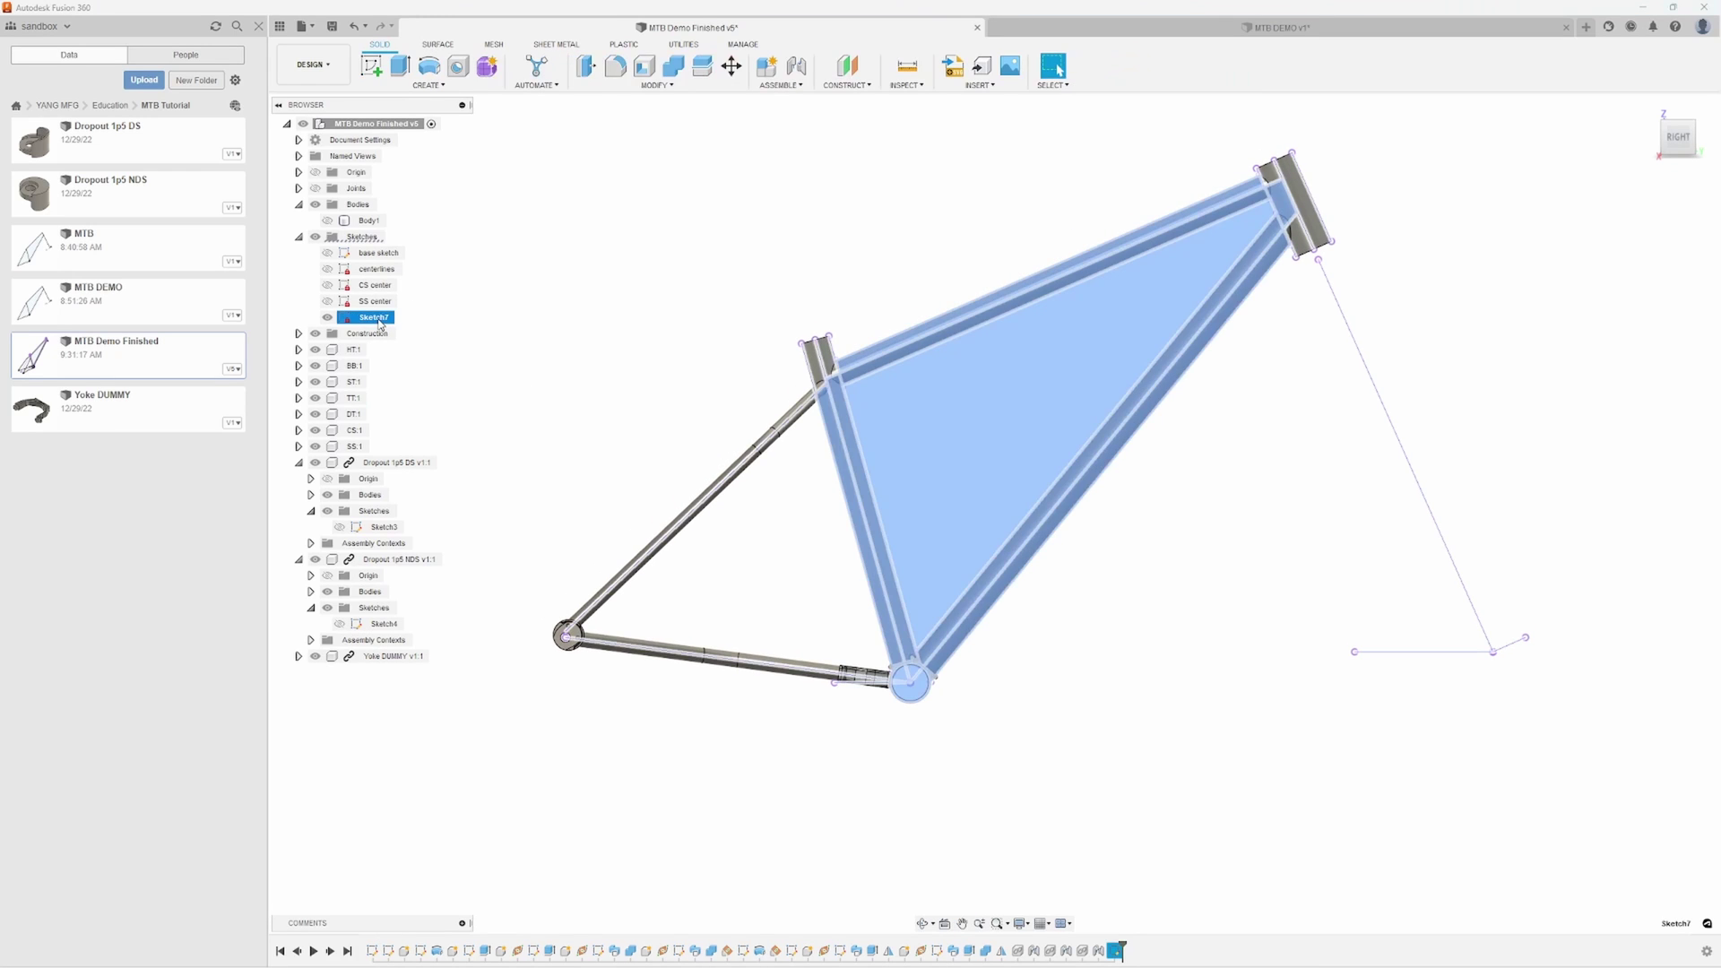
left_click(376, 318)
type("DWG s")
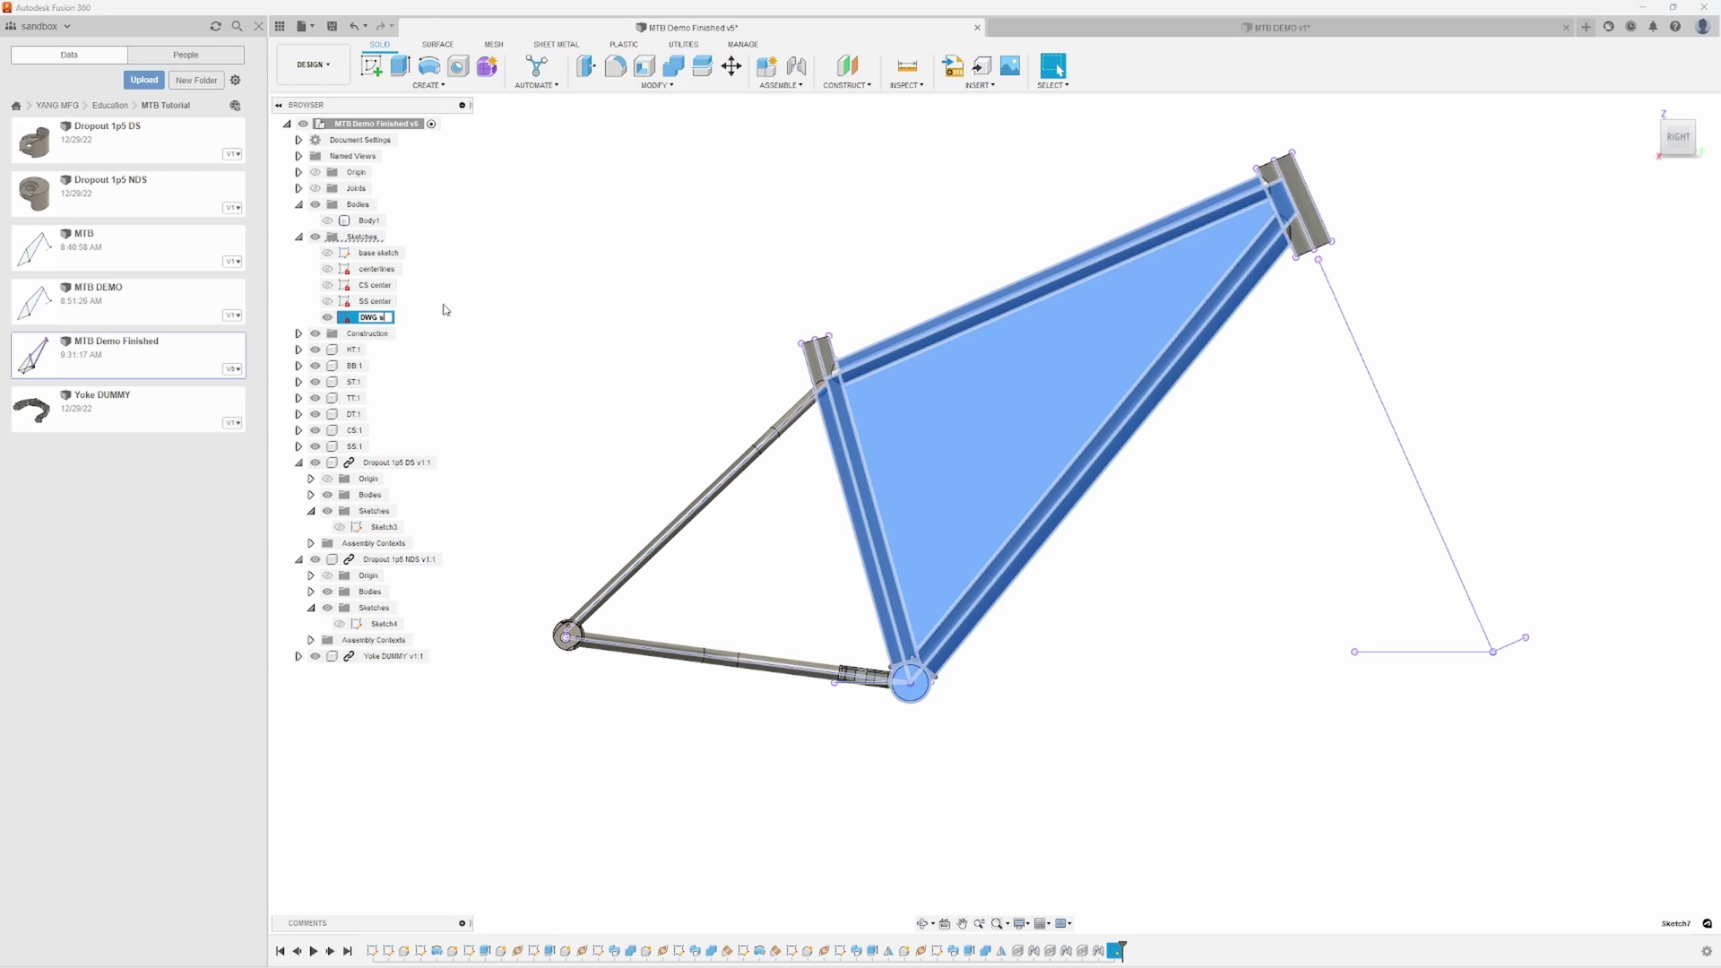
key("Return")
Save the MTB Demo Finished design as version 6
left_click(686, 225)
key("ctrl+s")
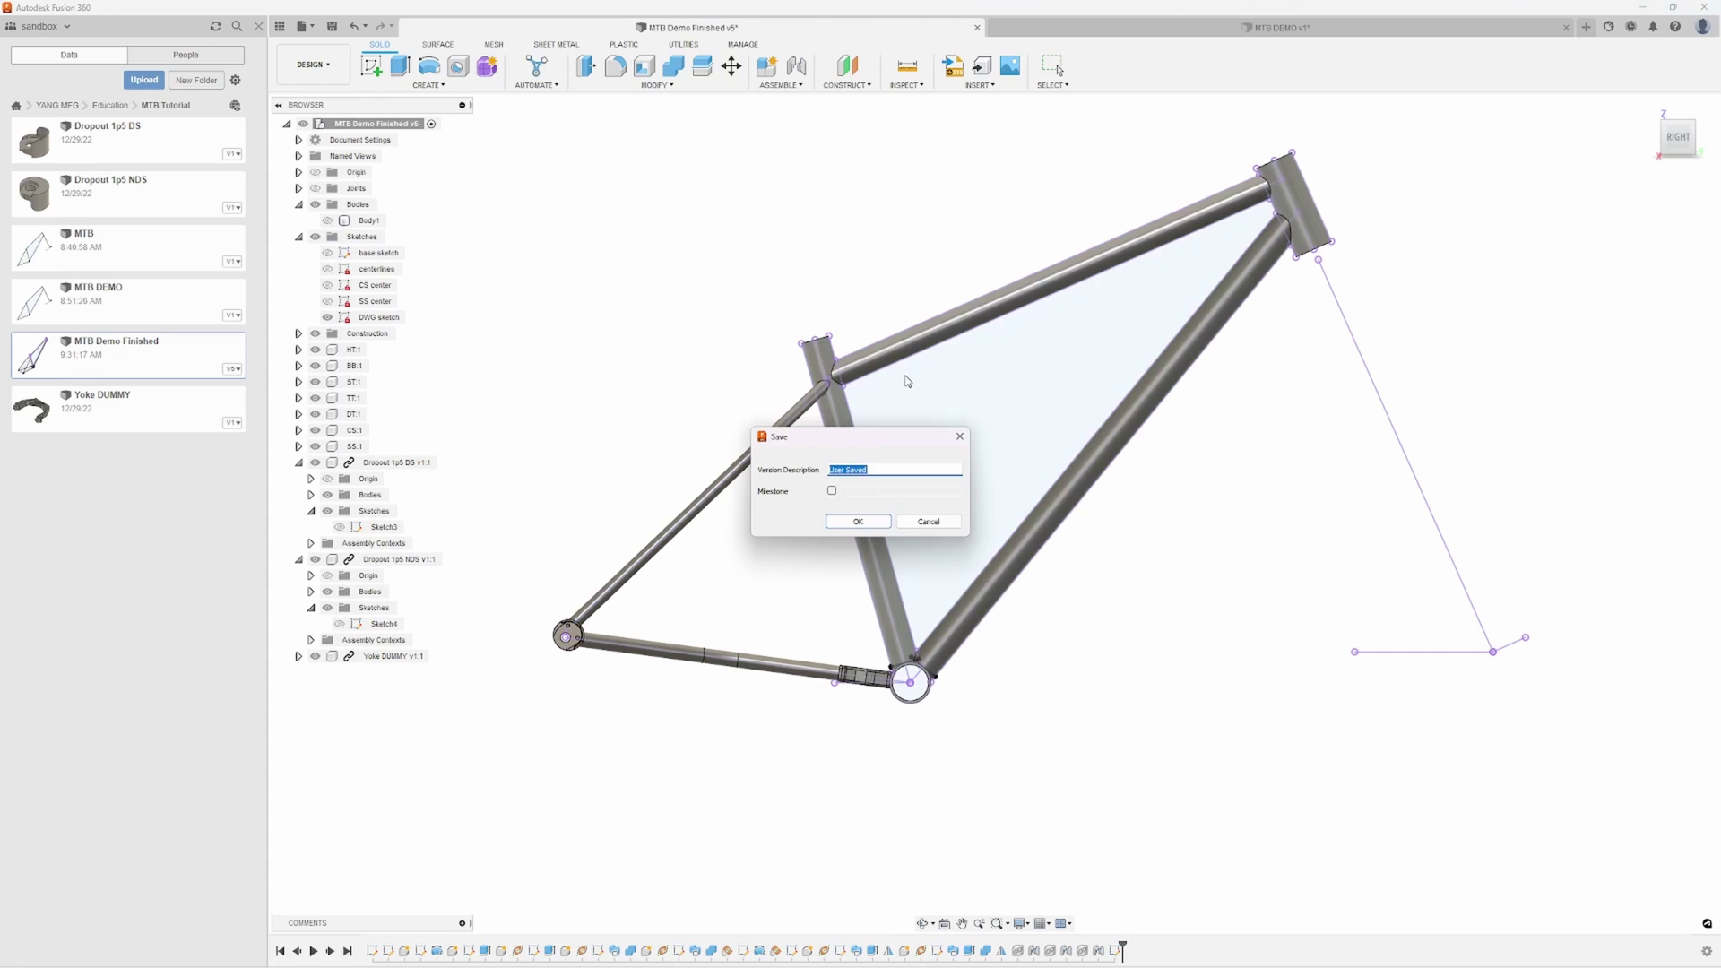
left_click(874, 529)
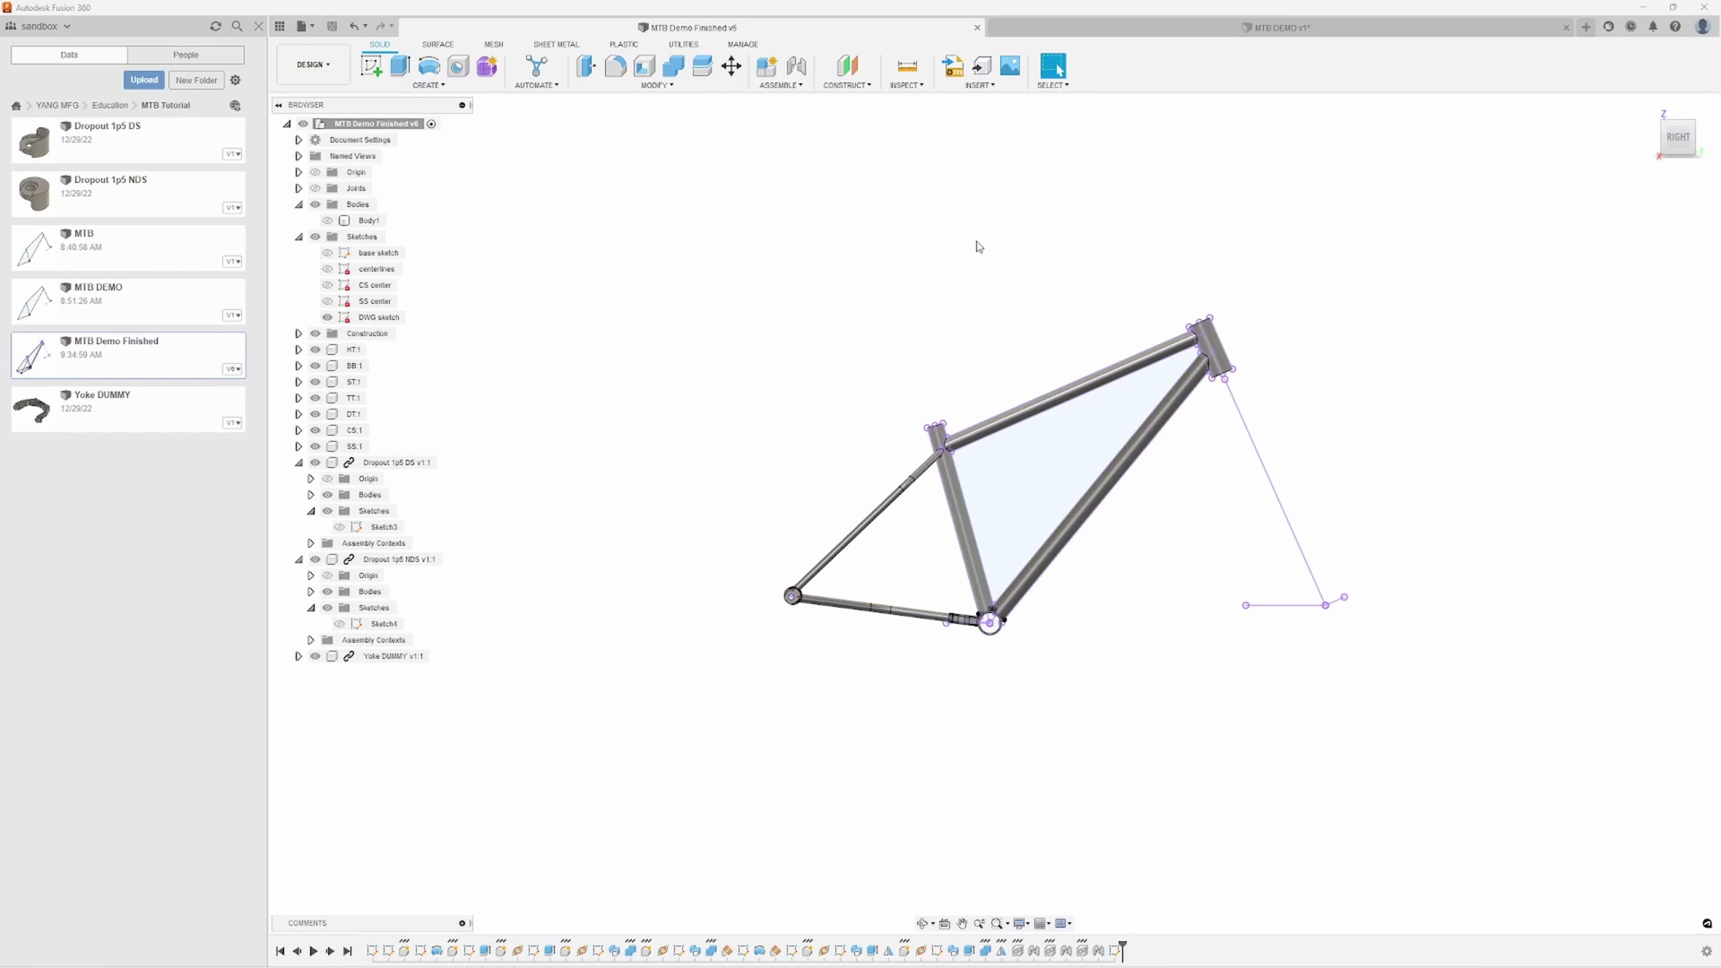
Start a new drawing from the design with ASME standard on an E (44in x 34in) sheet
left_click(309, 33)
mouse_move(341, 89)
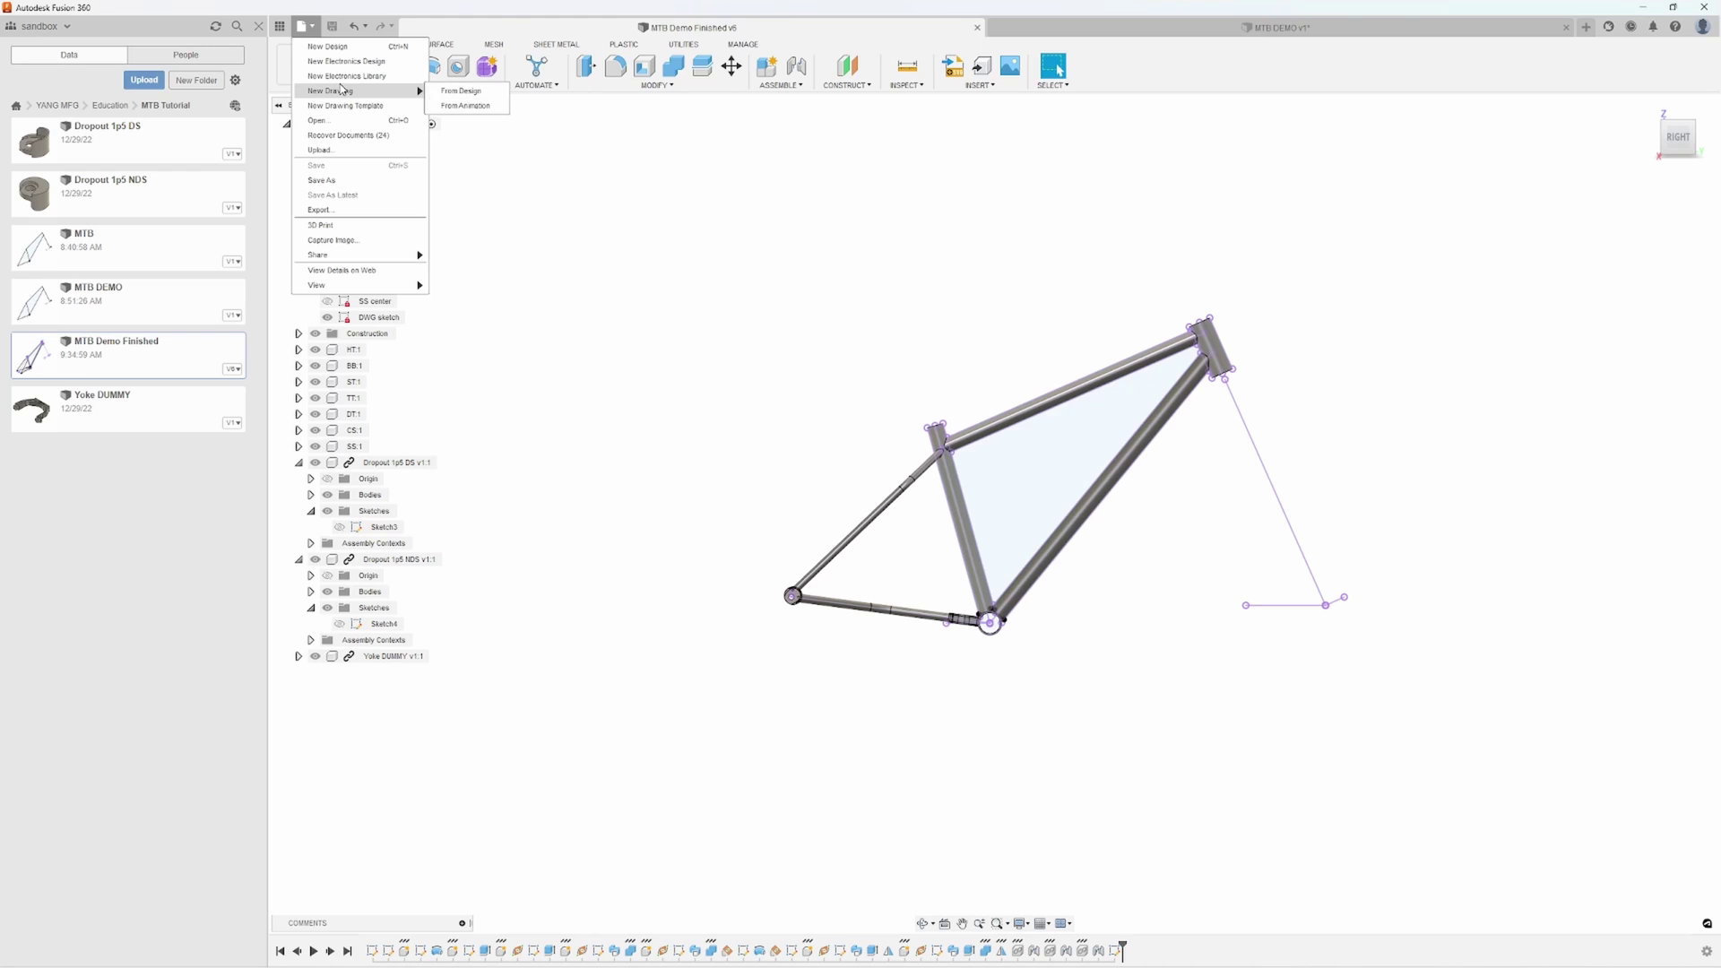
left_click(458, 91)
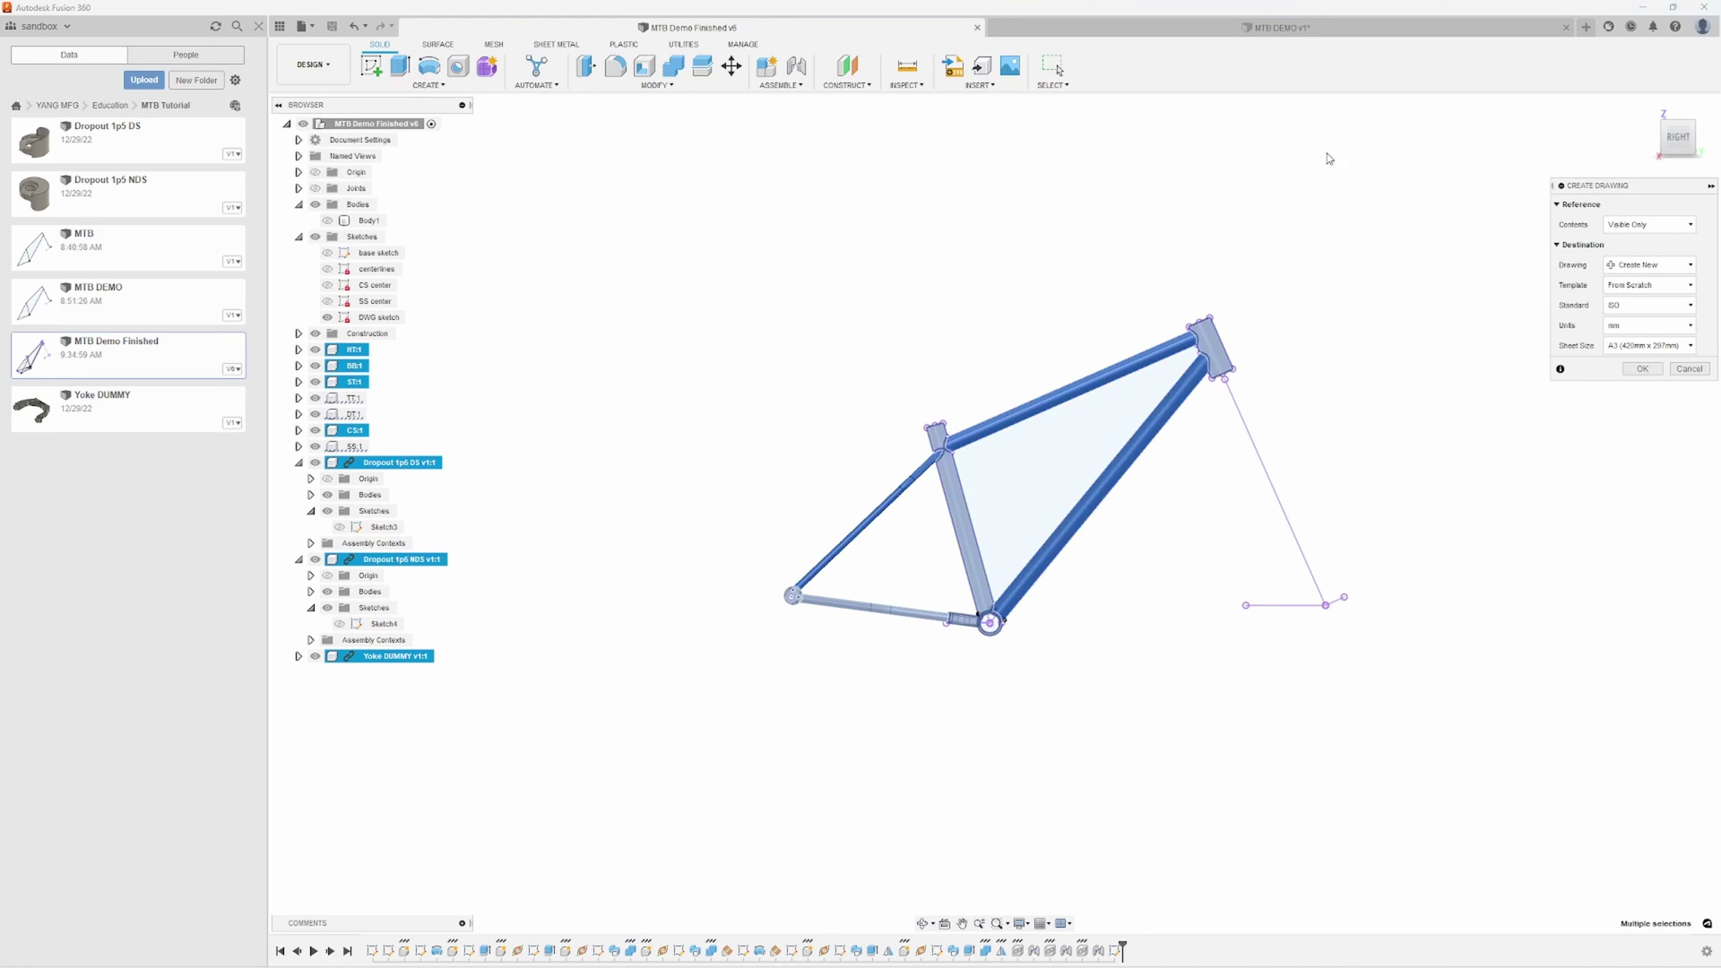
left_click(1660, 306)
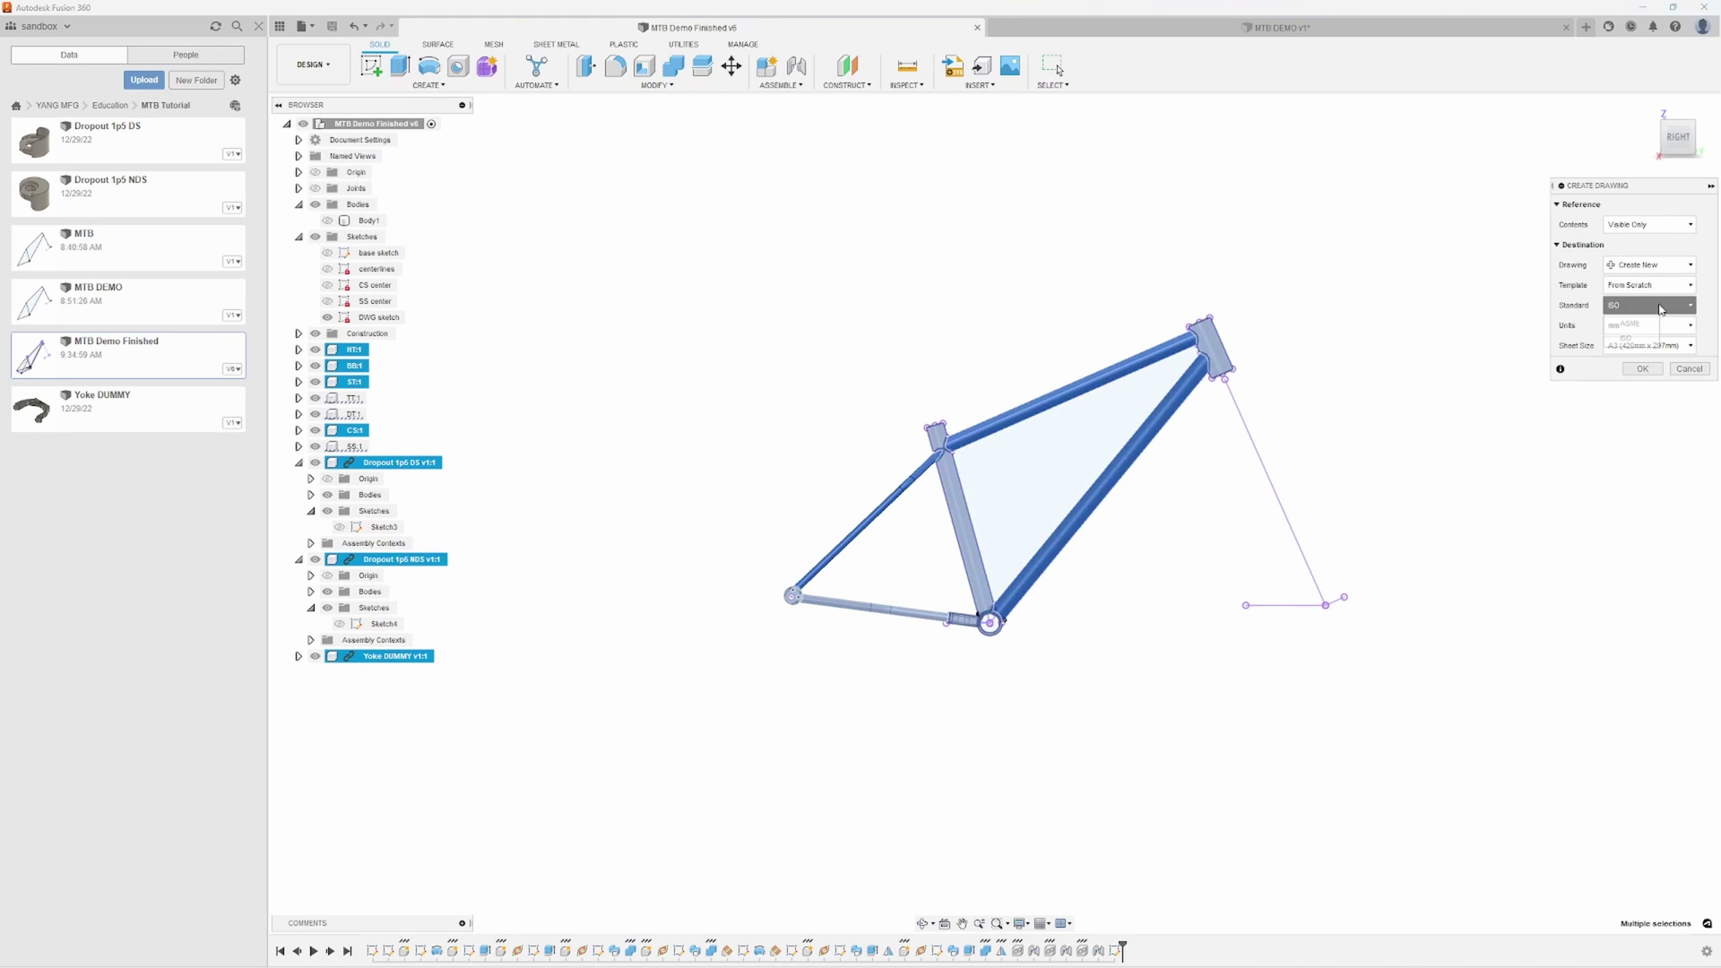
left_click(1655, 325)
left_click(1672, 345)
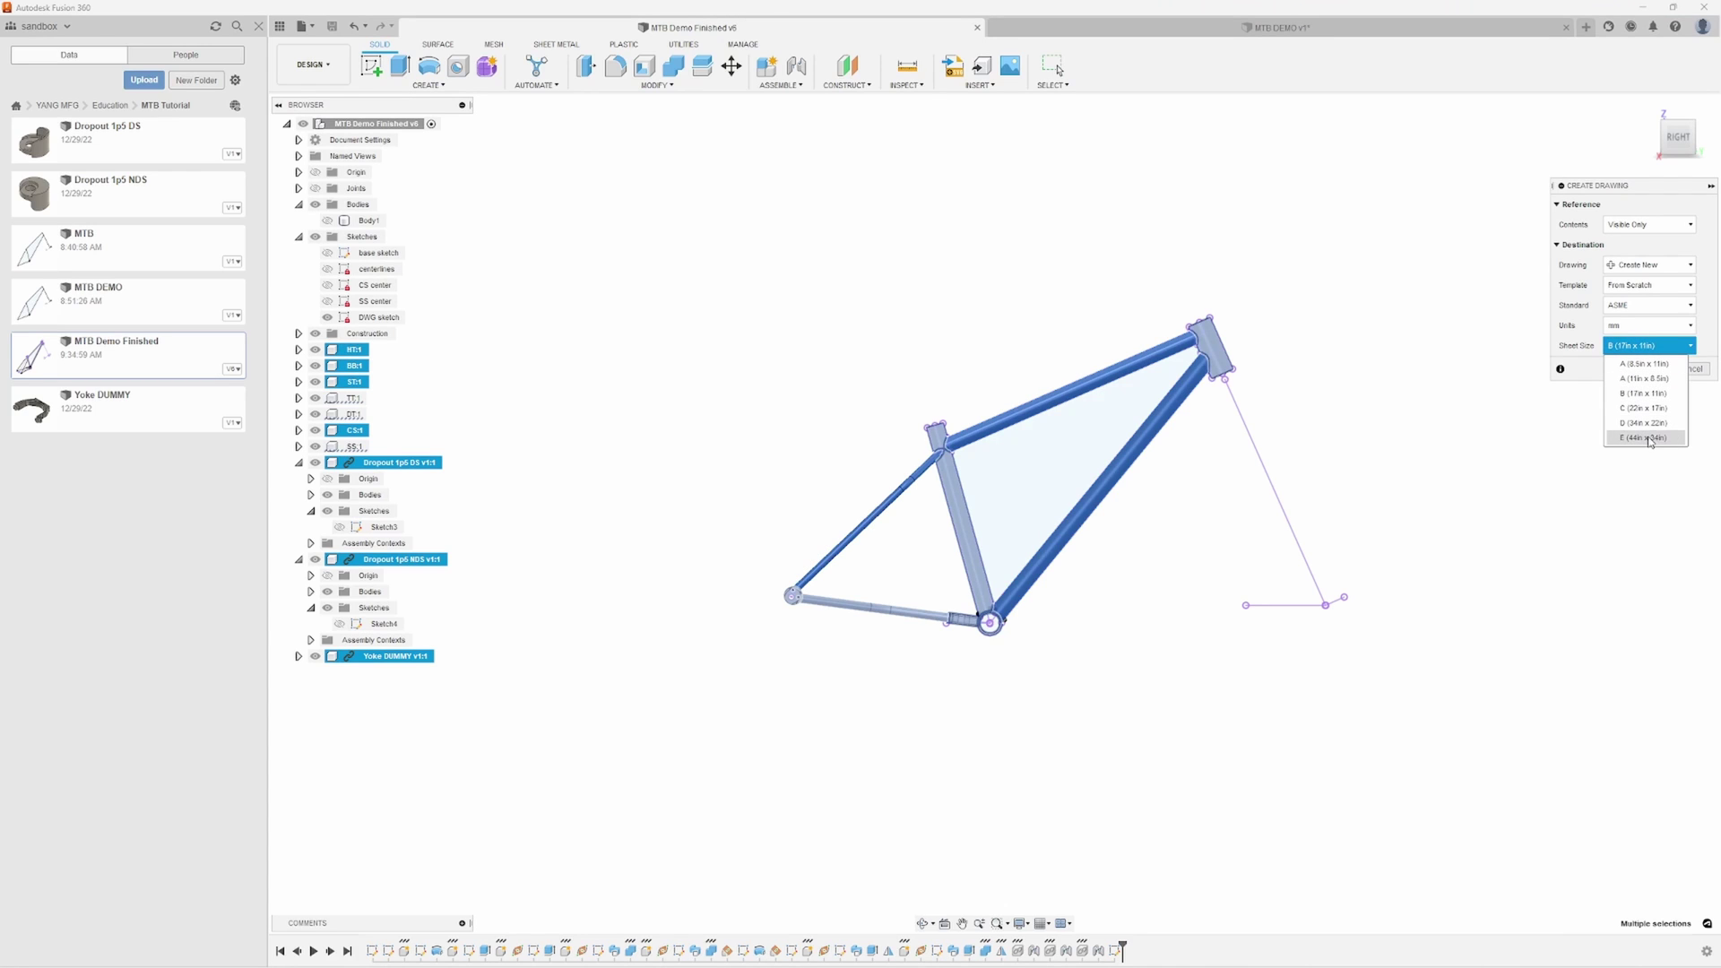
left_click(1649, 439)
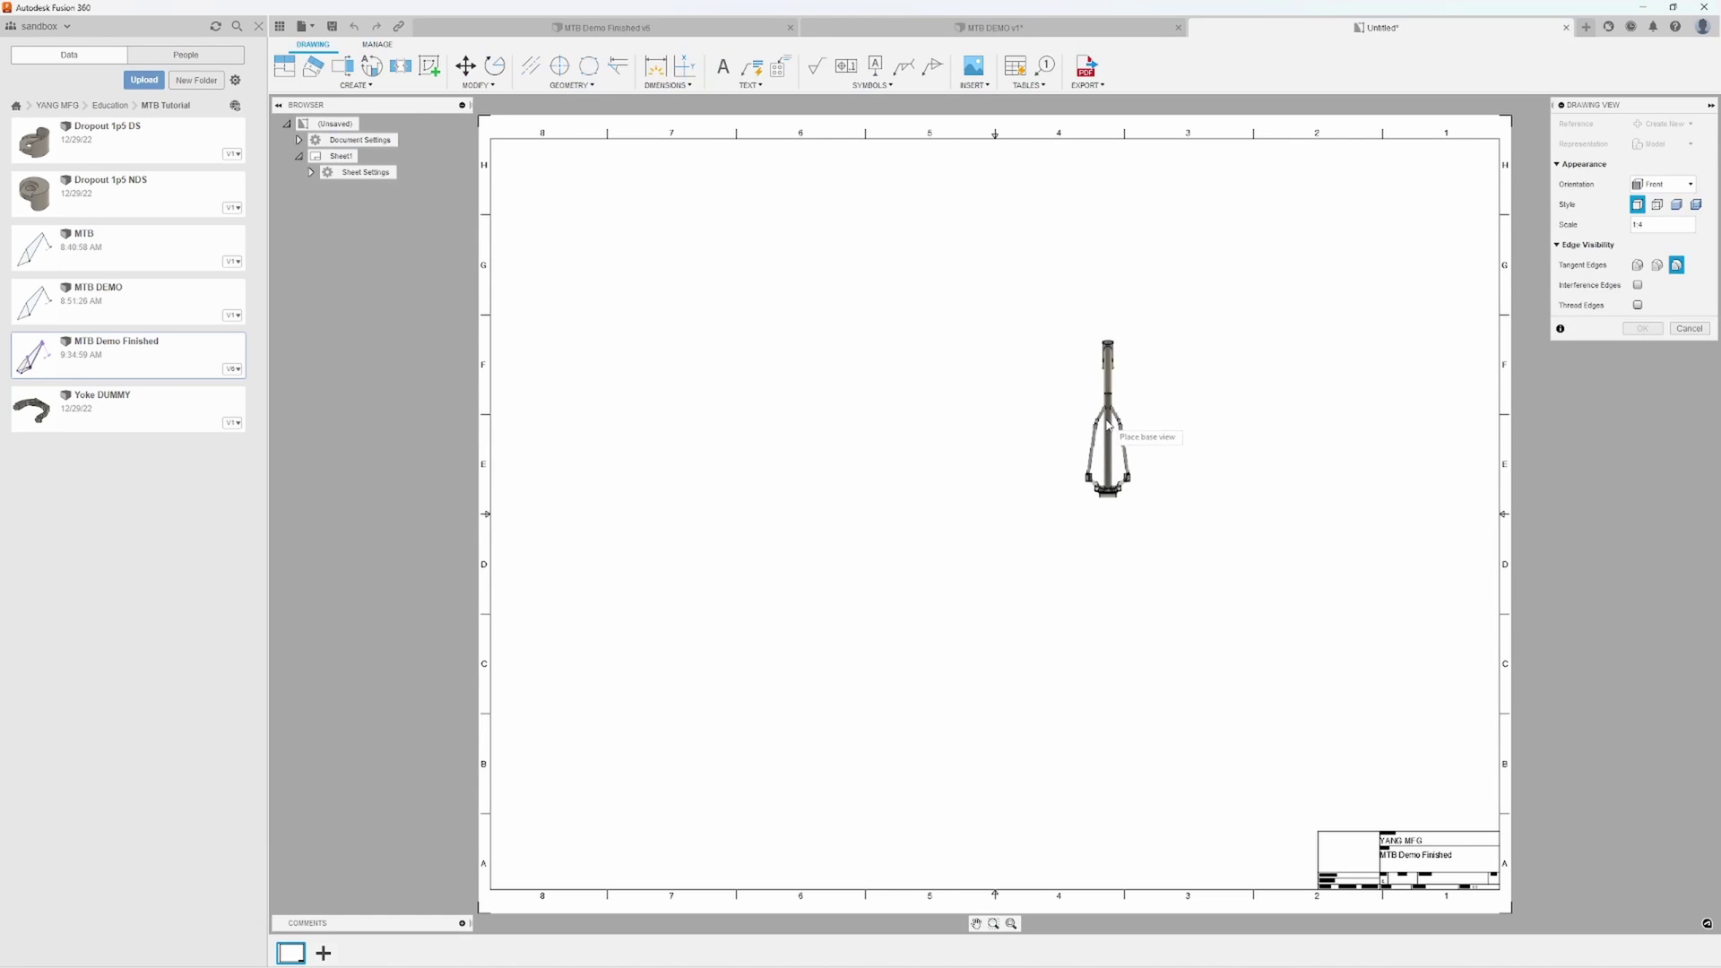
Place the frame's base view in RIGHT orientation at 1:4 scale, centred on the sheet
left_click(1663, 183)
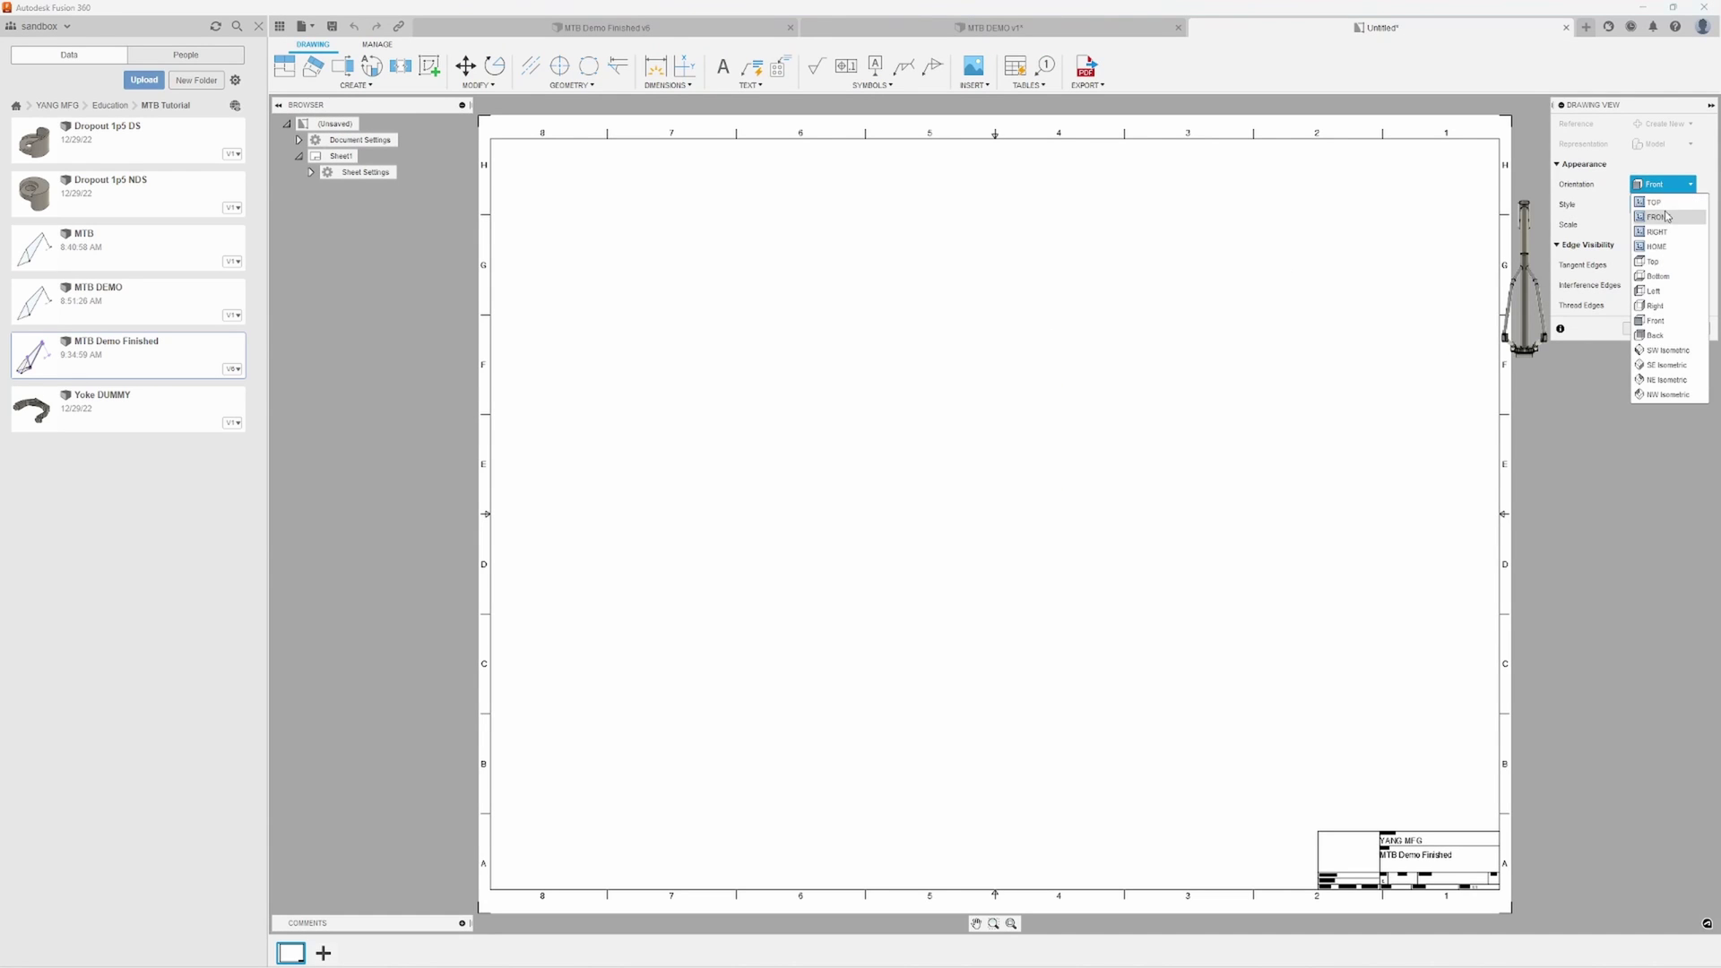
left_click(1659, 231)
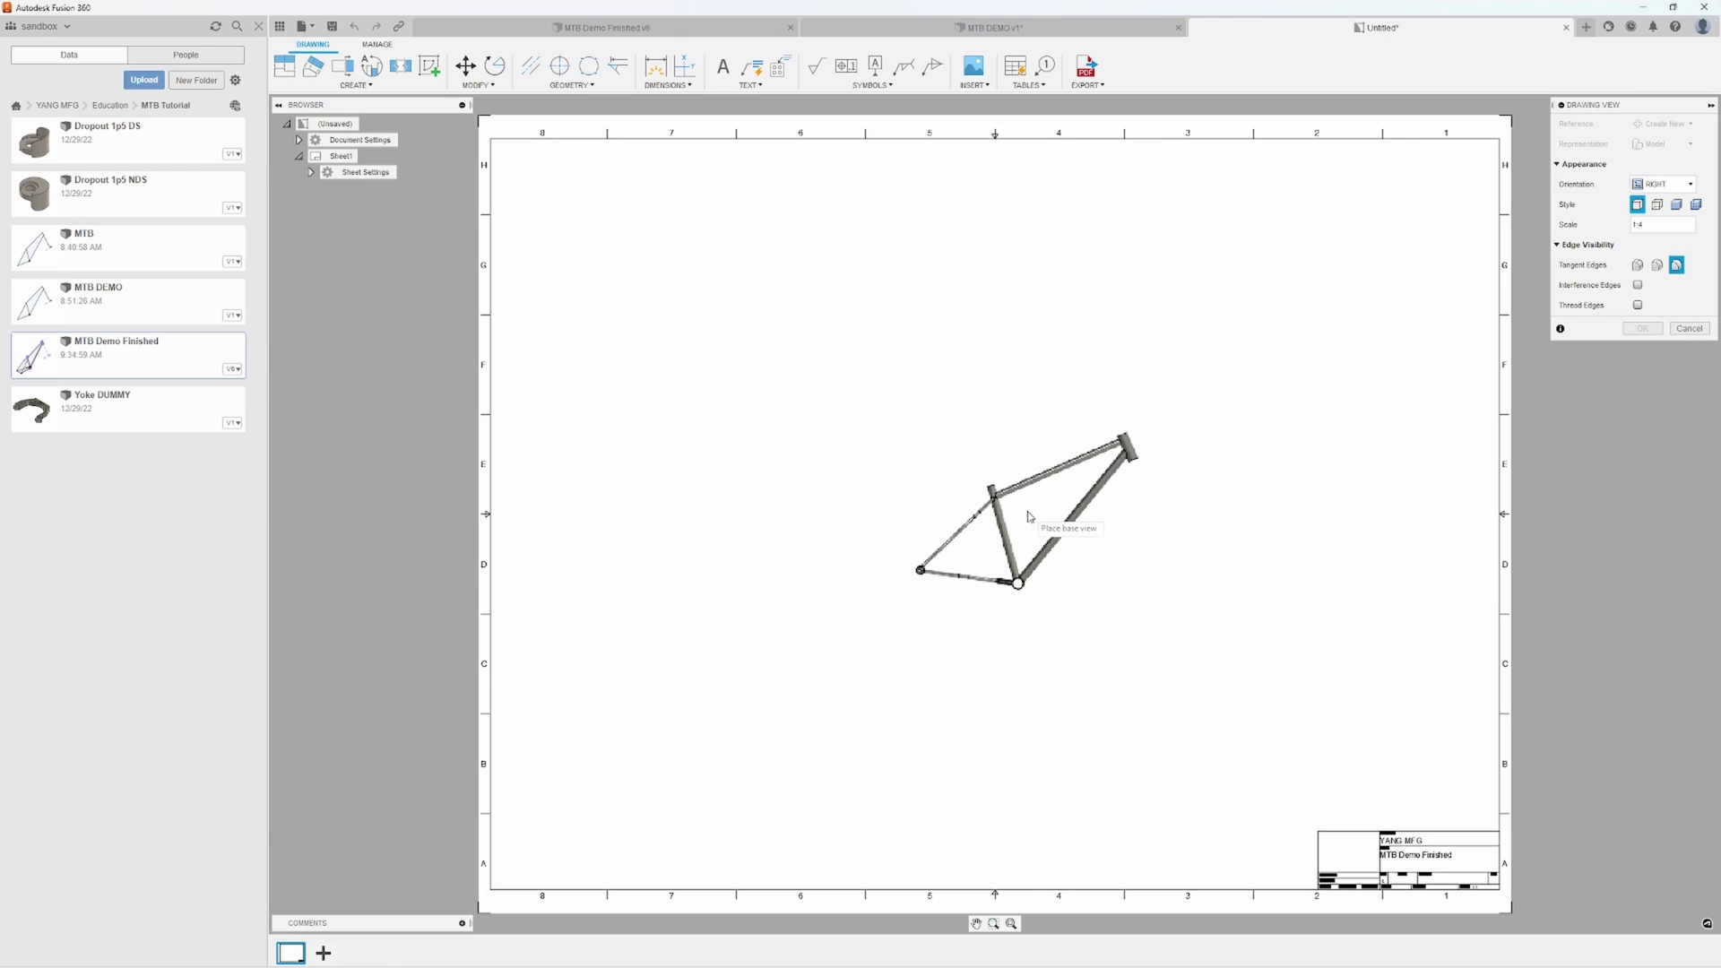
left_click(1033, 513)
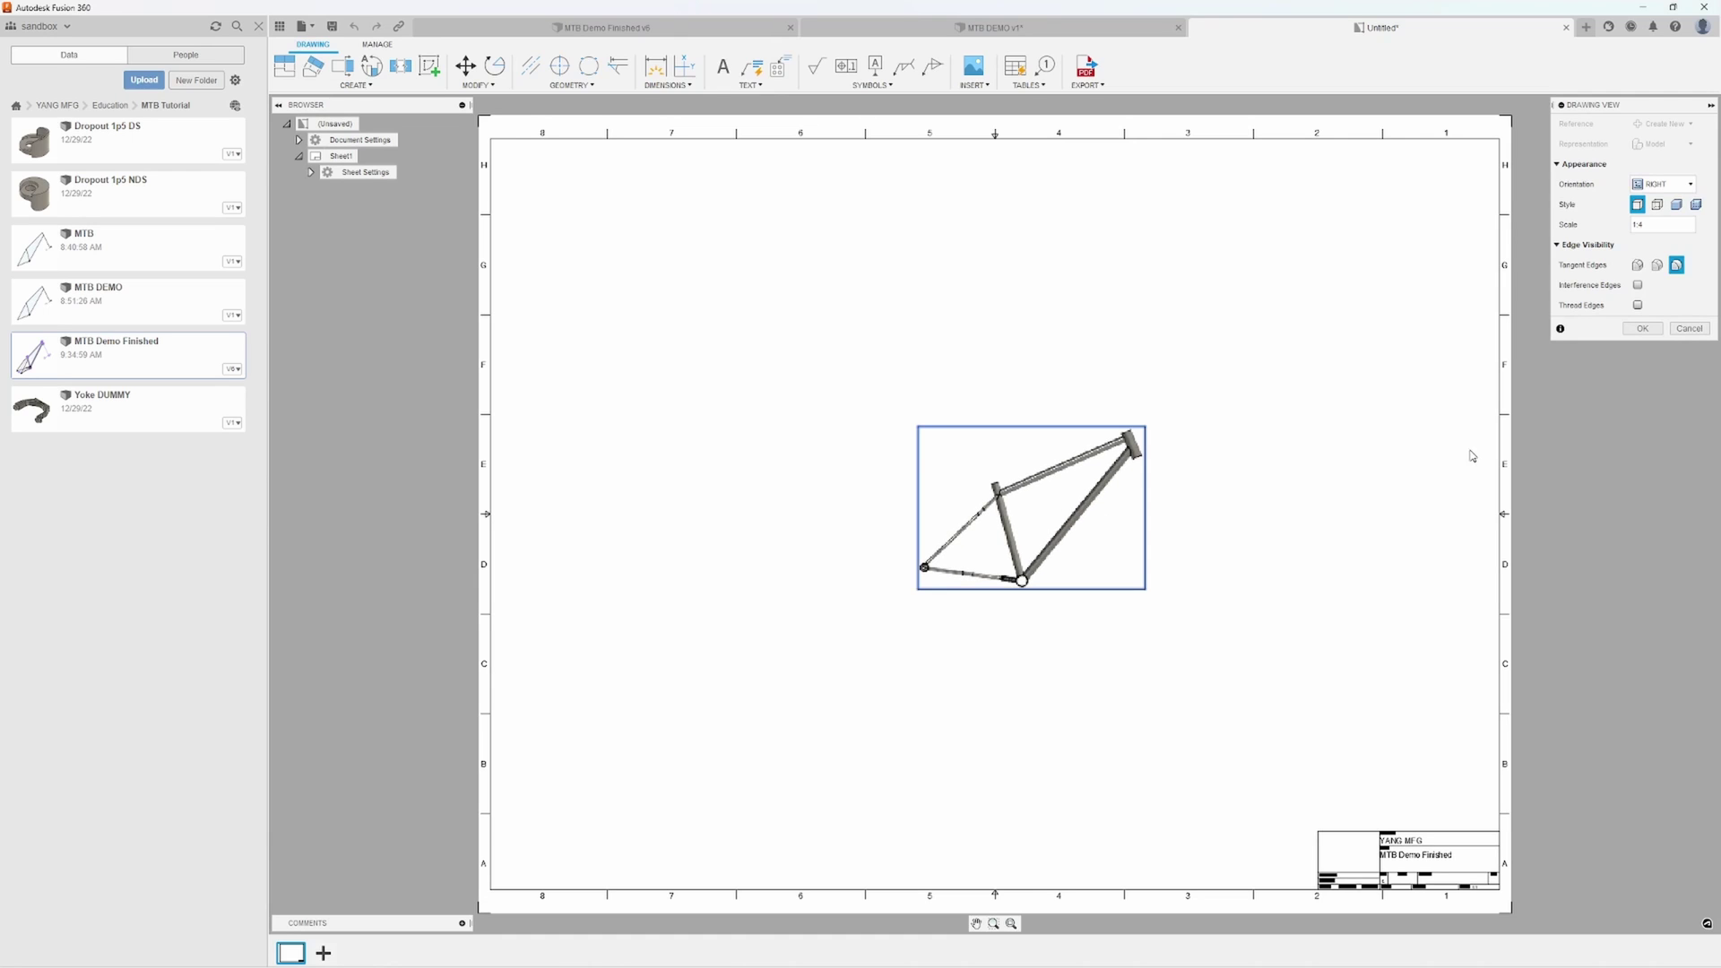
left_click(1642, 329)
scroll(1025, 628, "up", 3)
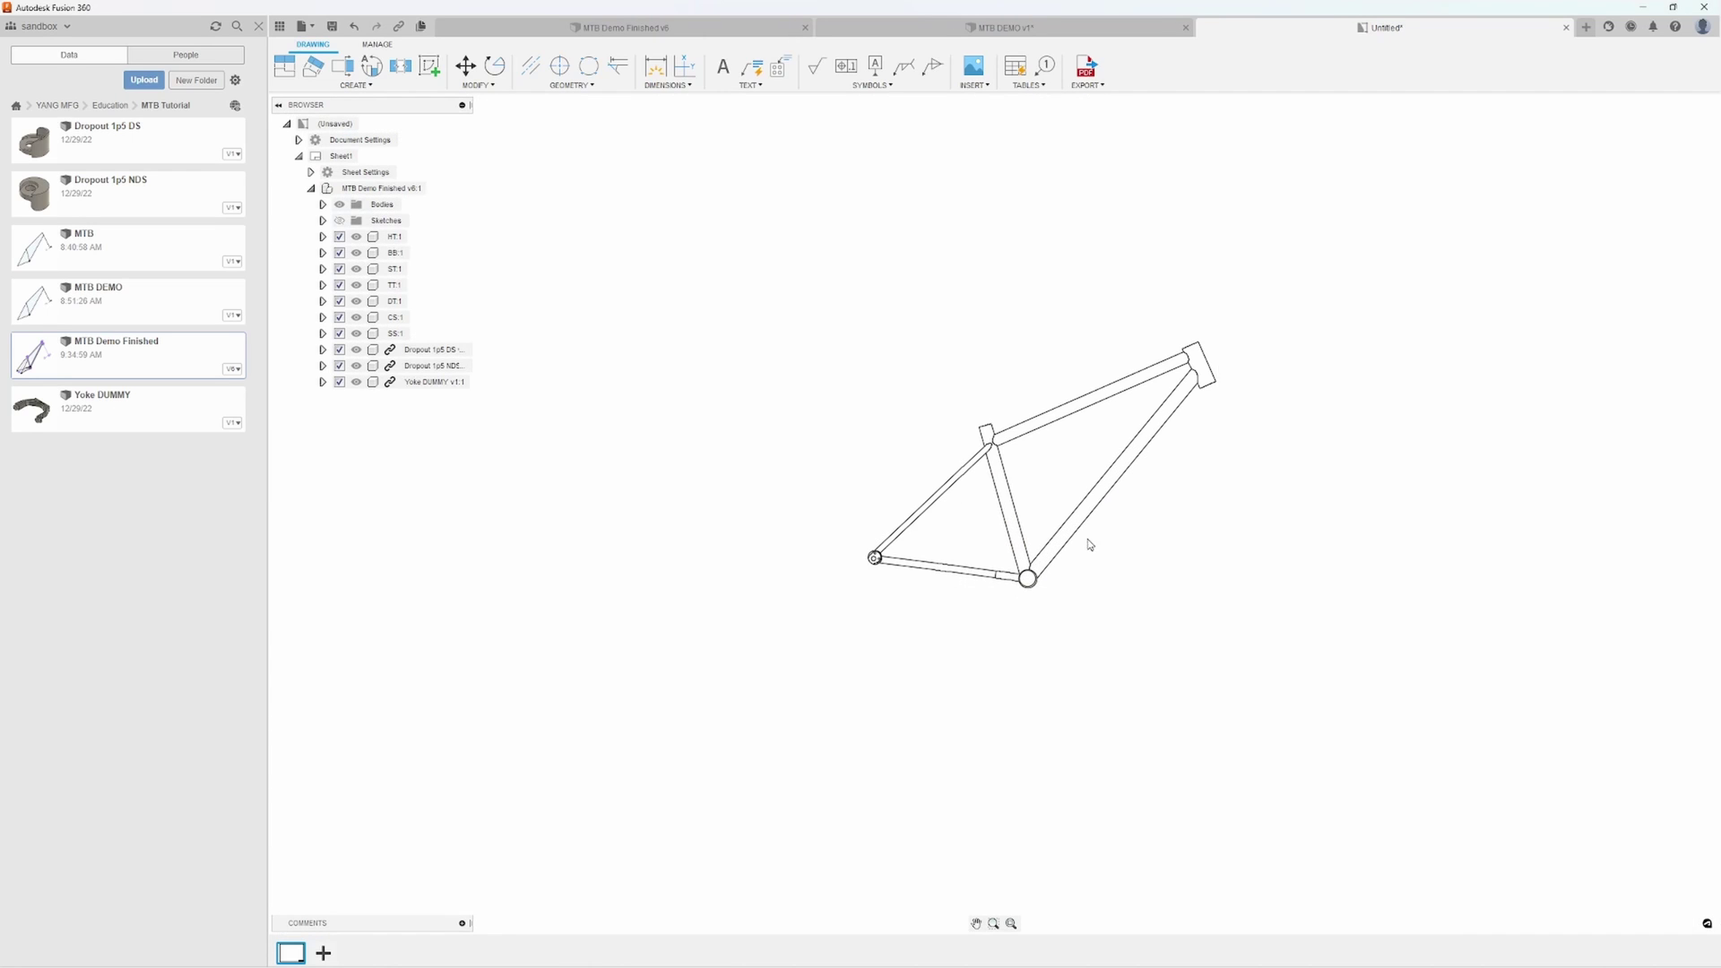
scroll(1089, 544, "up", 3)
middle_click_drag(1046, 412, 1095, 457)
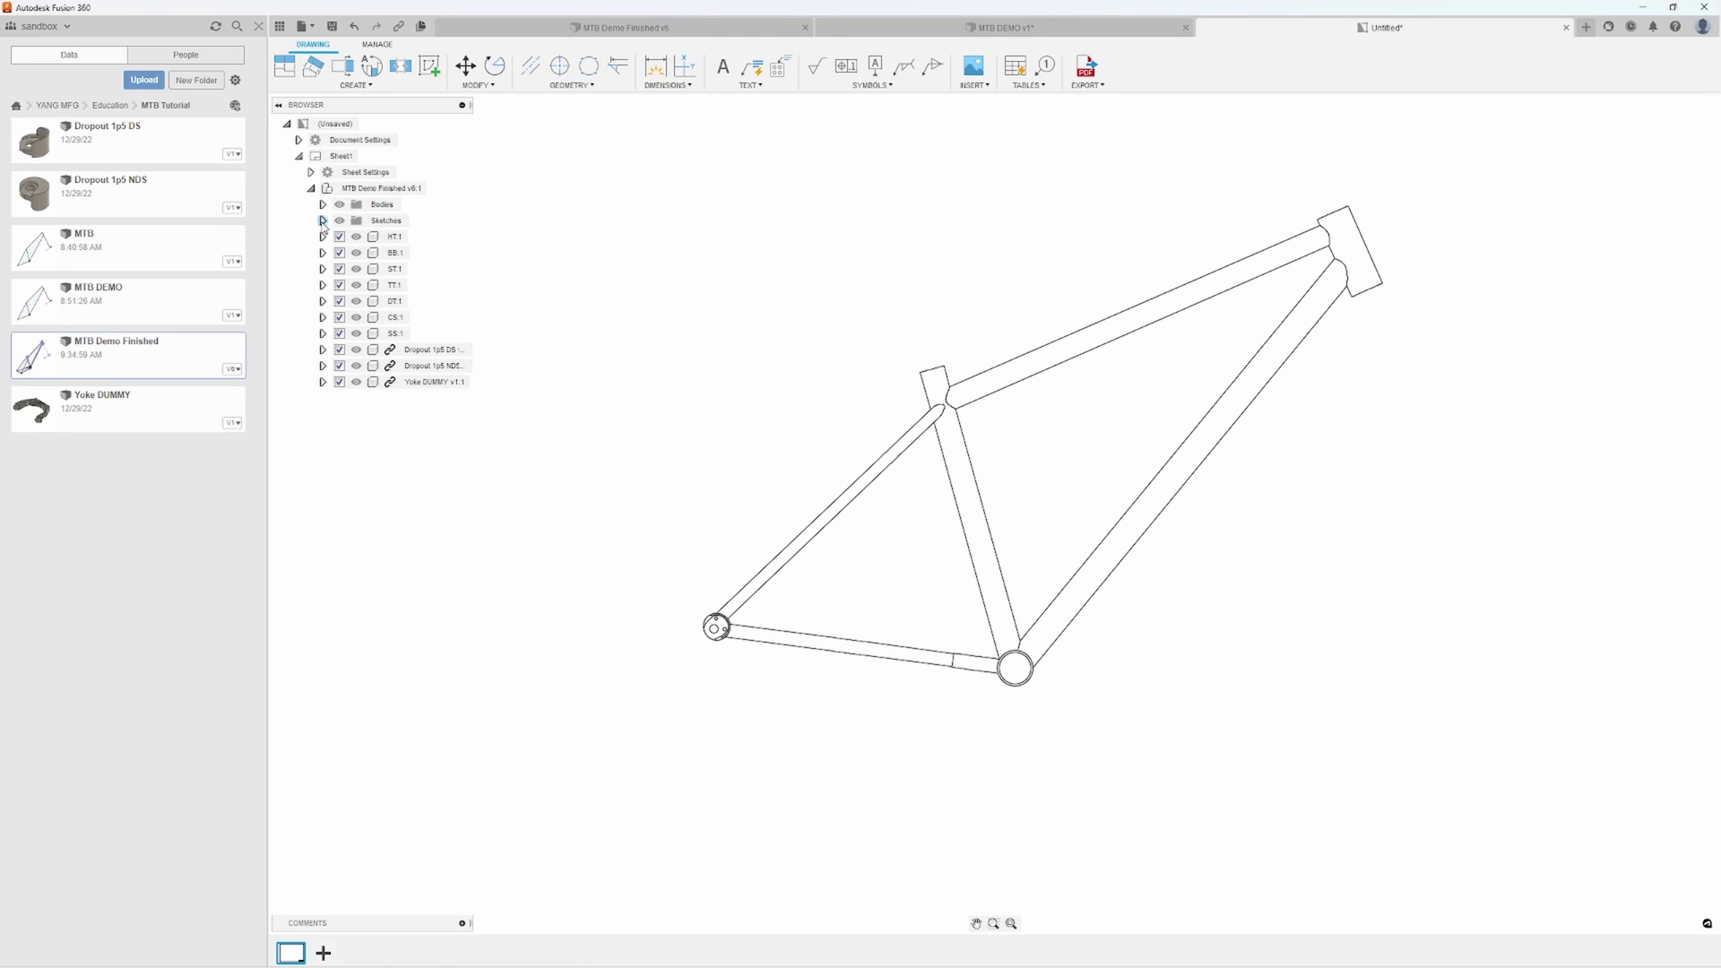
Make DWG sketch visible to show its centrelines and fork lines on the frame view
left_click(323, 222)
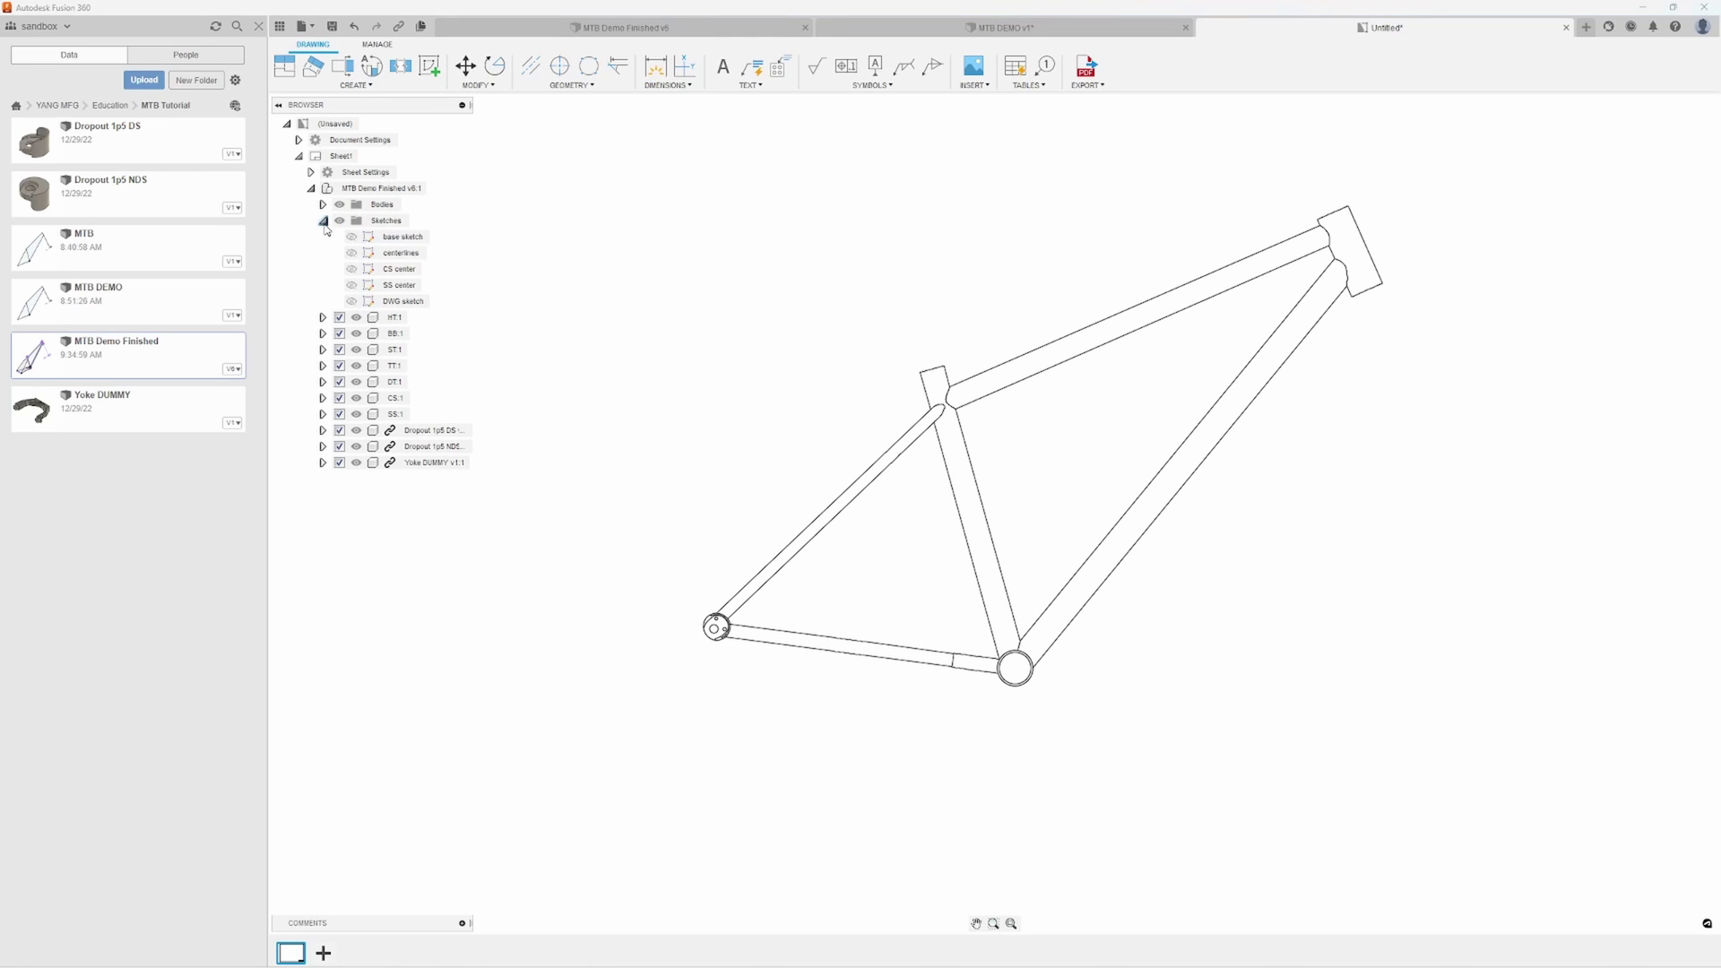
left_click(352, 302)
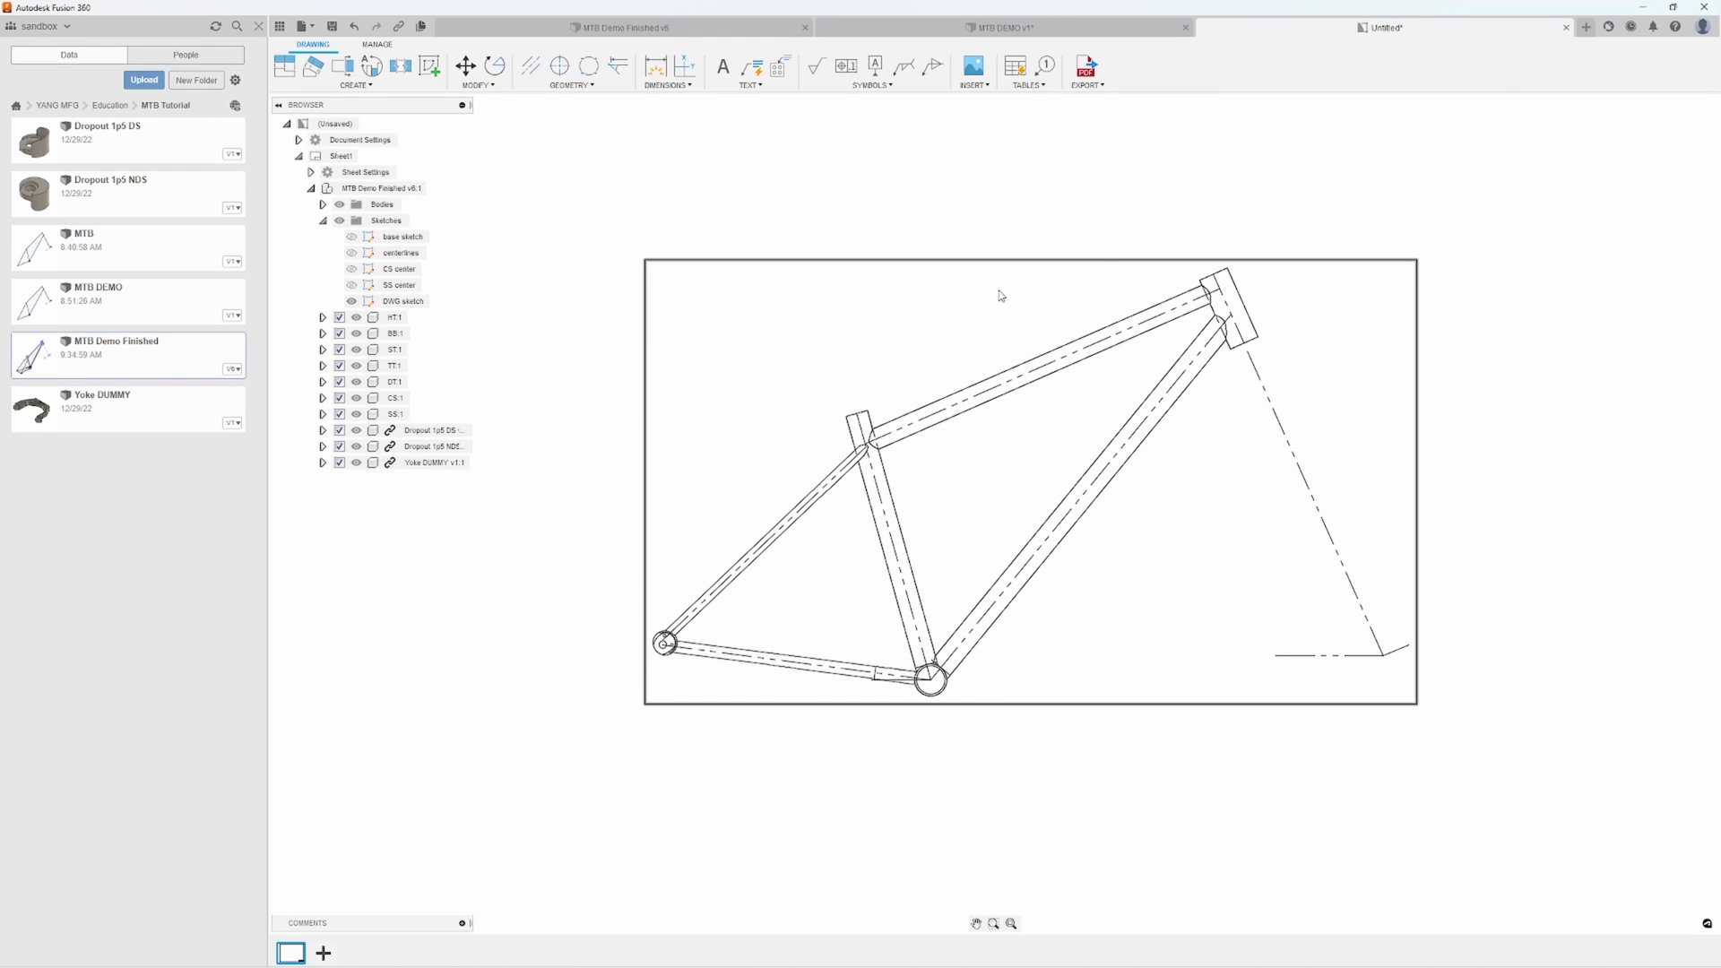
scroll(1108, 711, "down", 3)
mouse_move(1106, 711)
middle_mouse_down()
mouse_move(1022, 522)
mouse_move(971, 535)
middle_mouse_up()
scroll(821, 607, "up", 2)
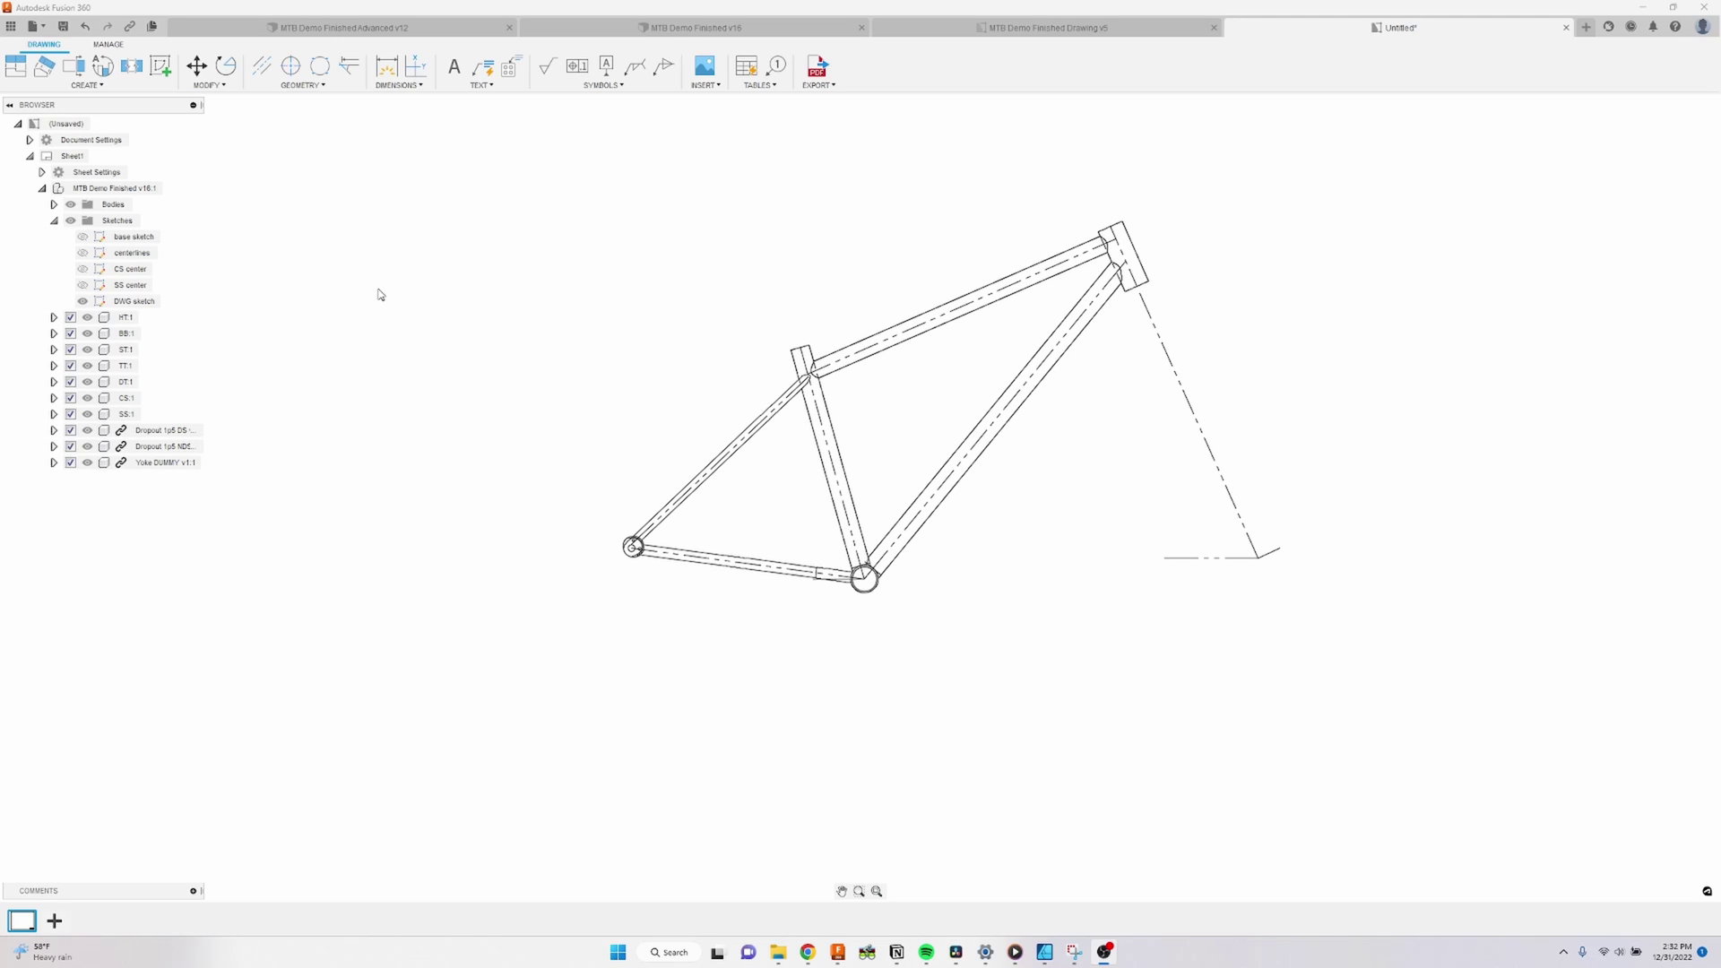
Add the vertical 56 dropout height dimension to the bottom bracket centre
left_click(396, 69)
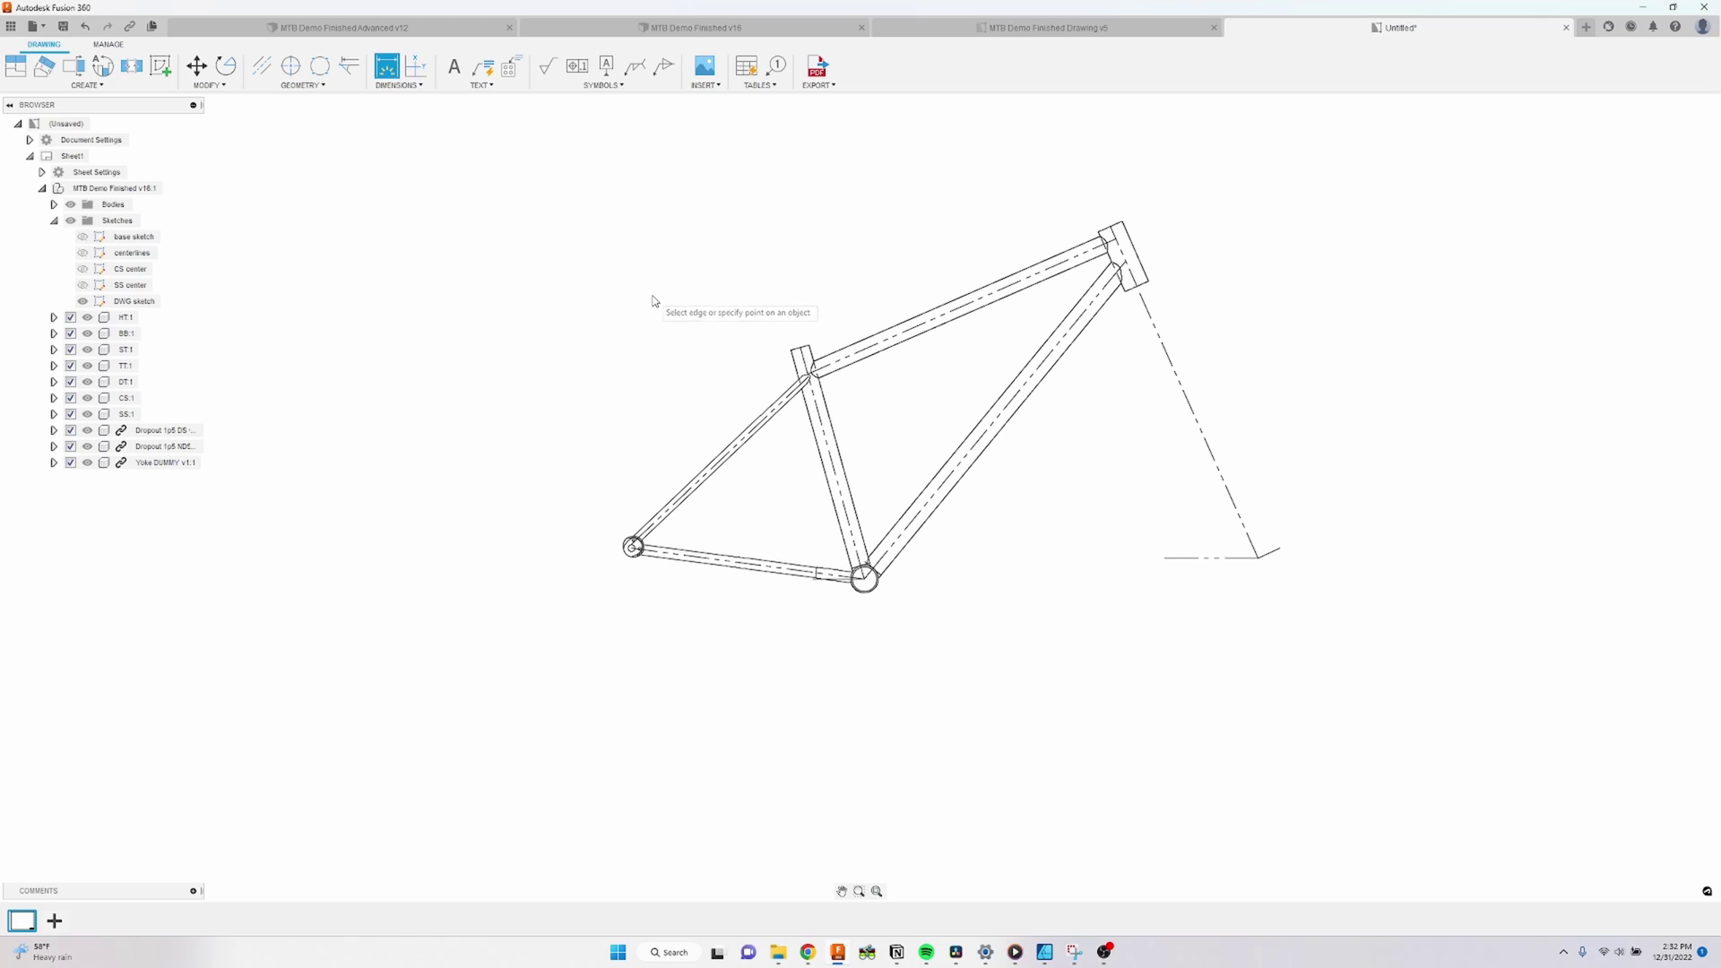
scroll(640, 557, "up", 4)
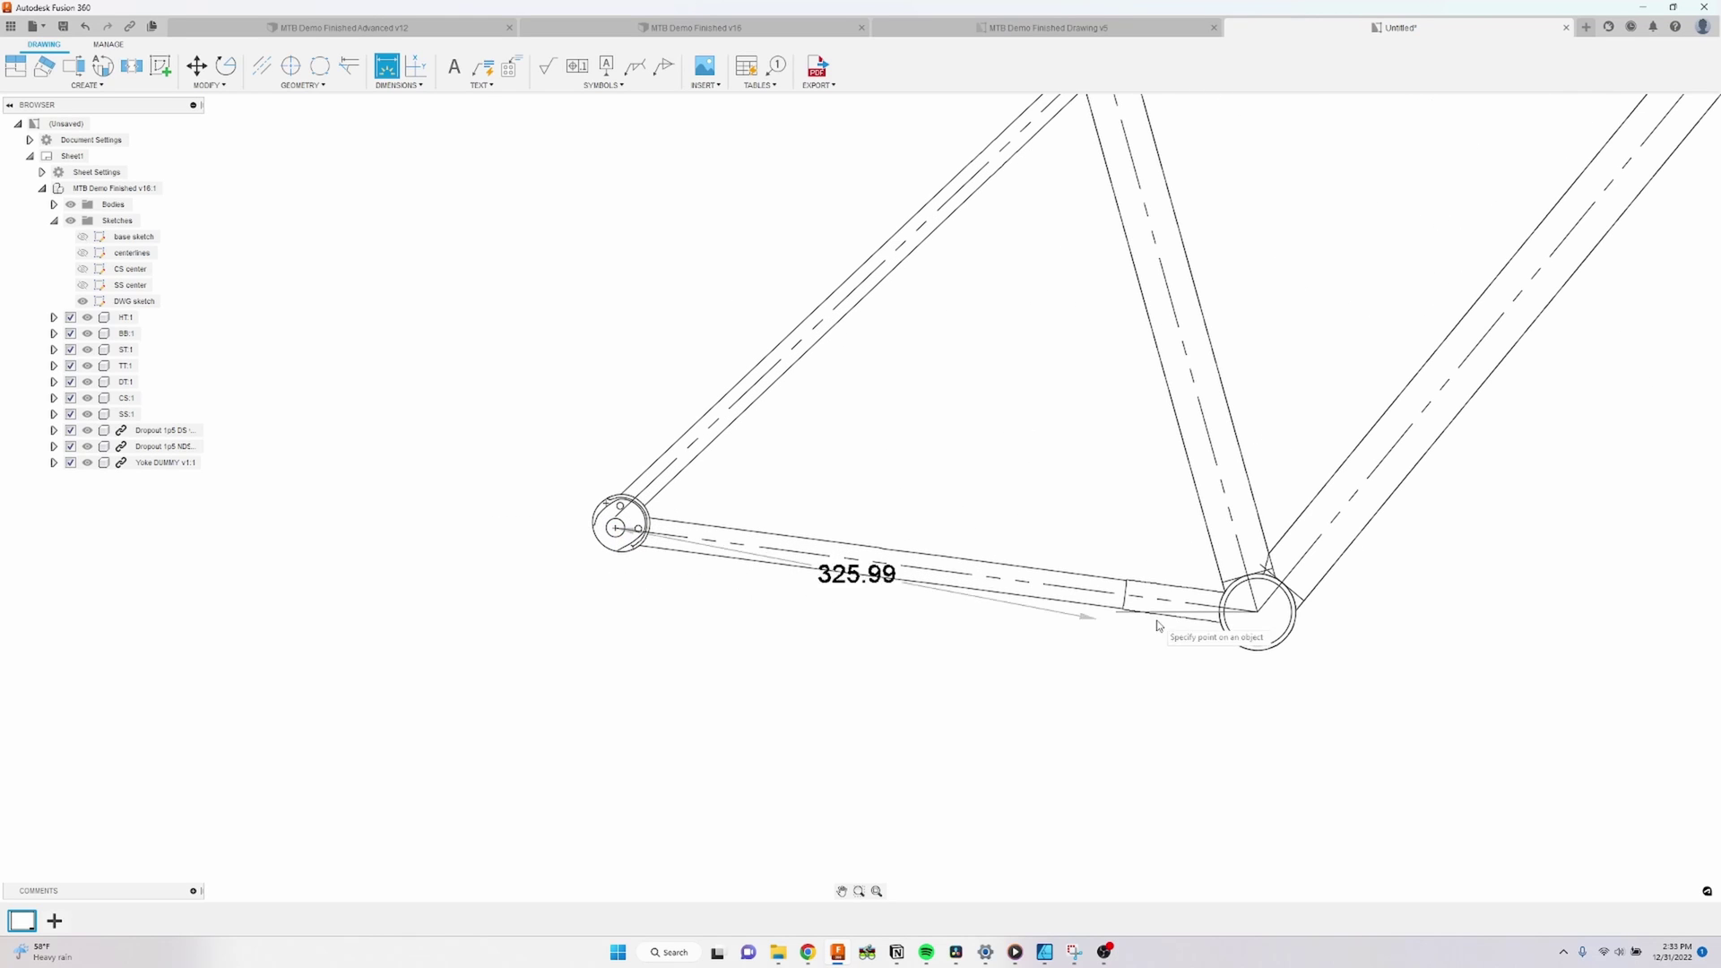
left_click(1259, 613)
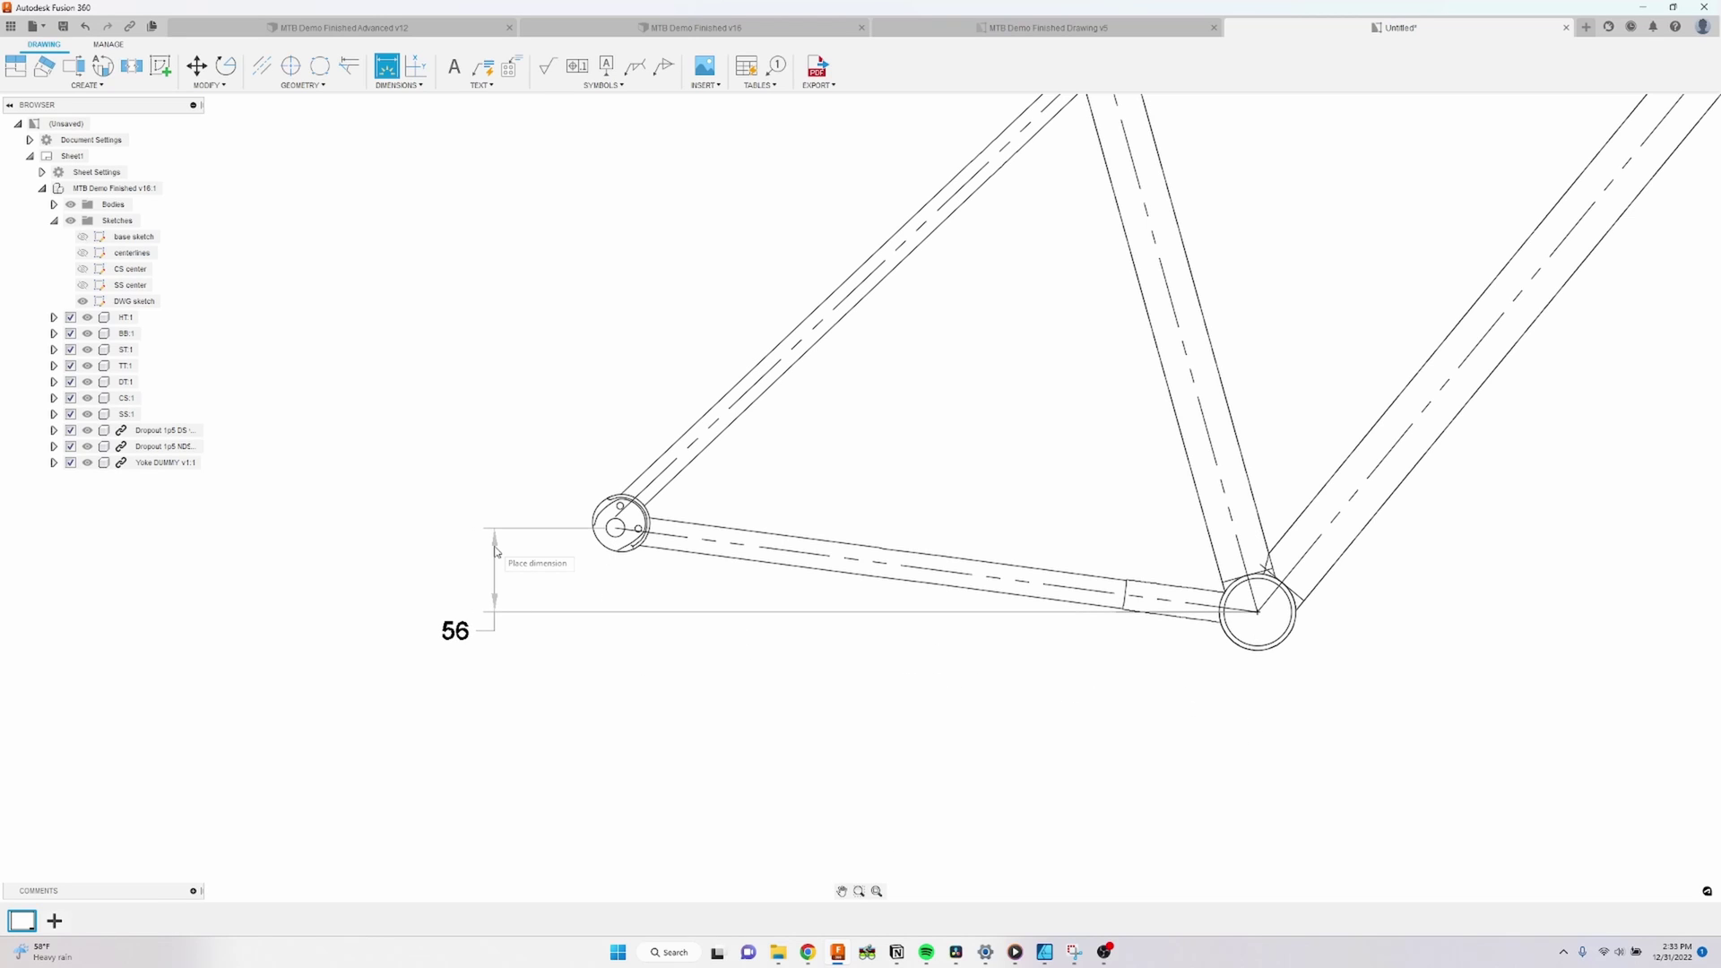
left_click(496, 551)
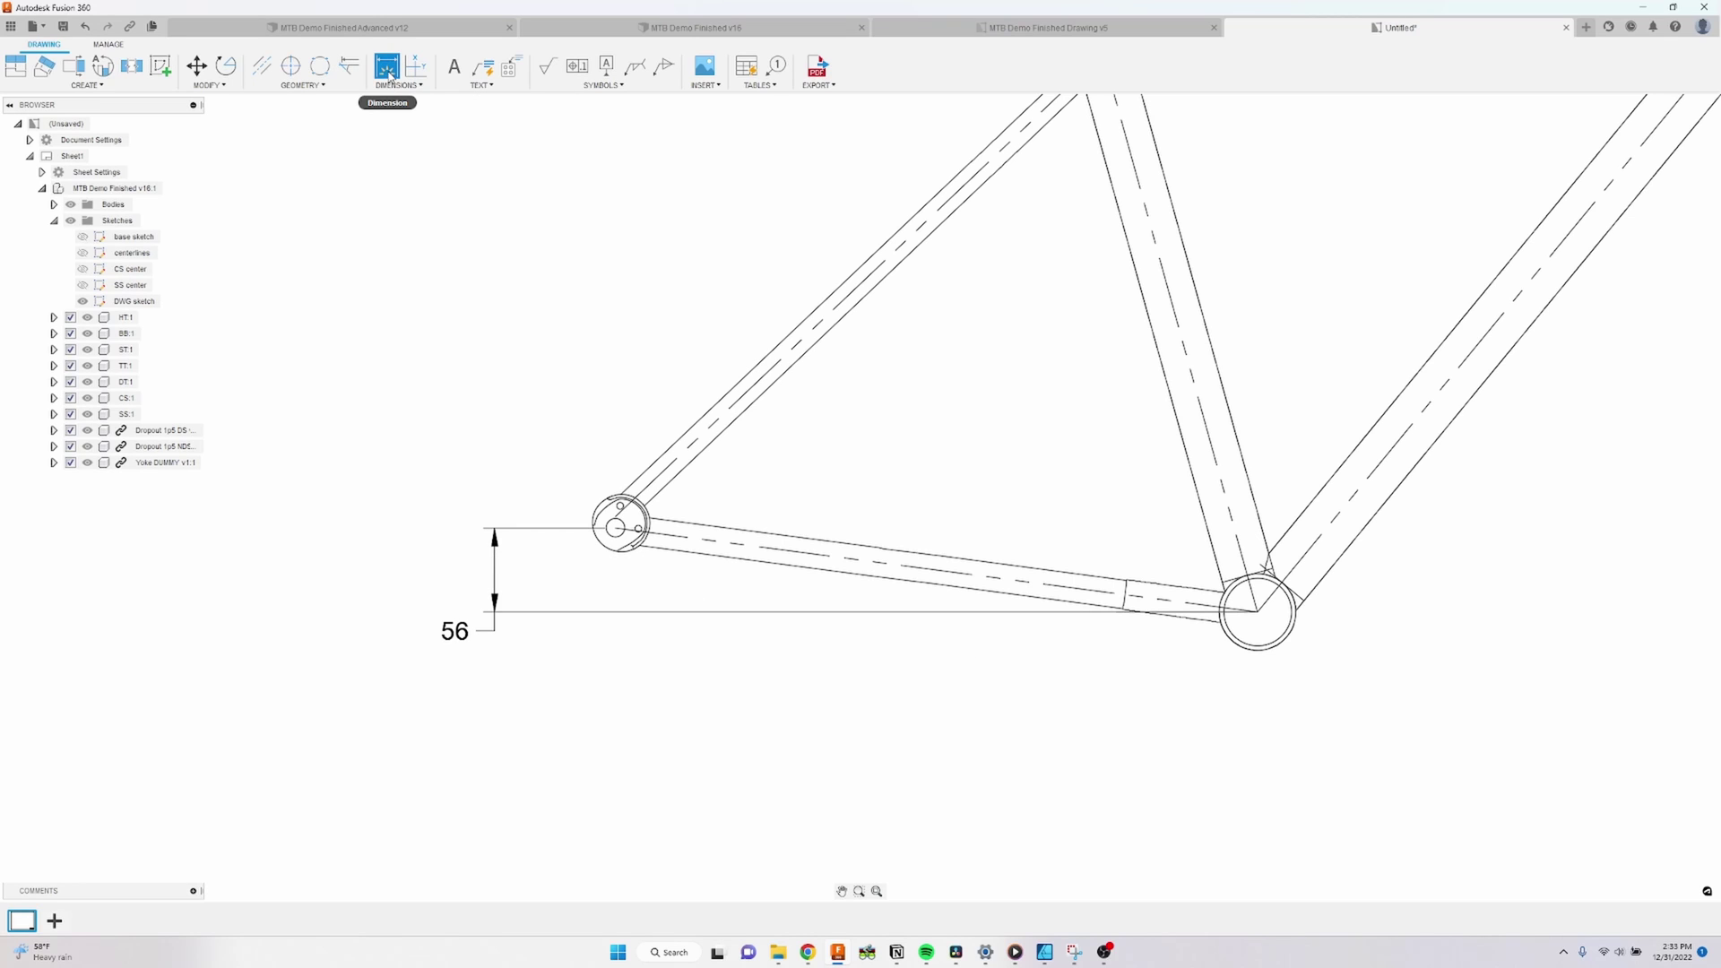
key("Escape")
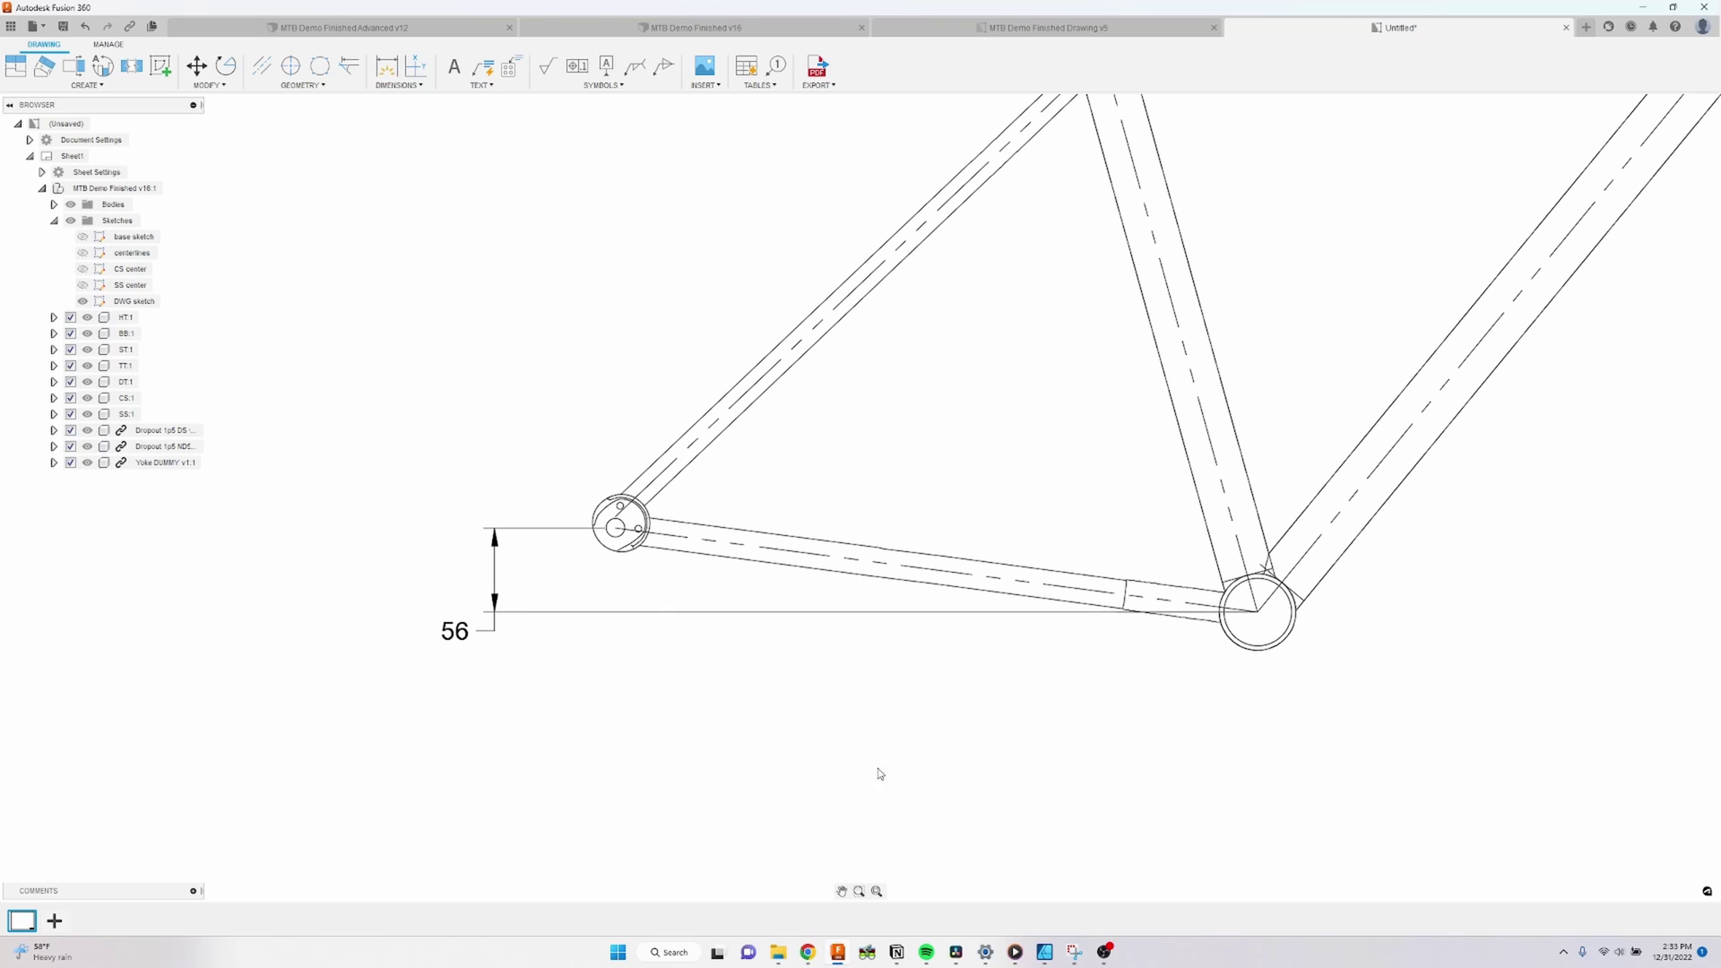
Dimension the 430 chainstay length and the 421.59 seat tube length
key("d")
left_click(890, 566)
left_click(863, 675)
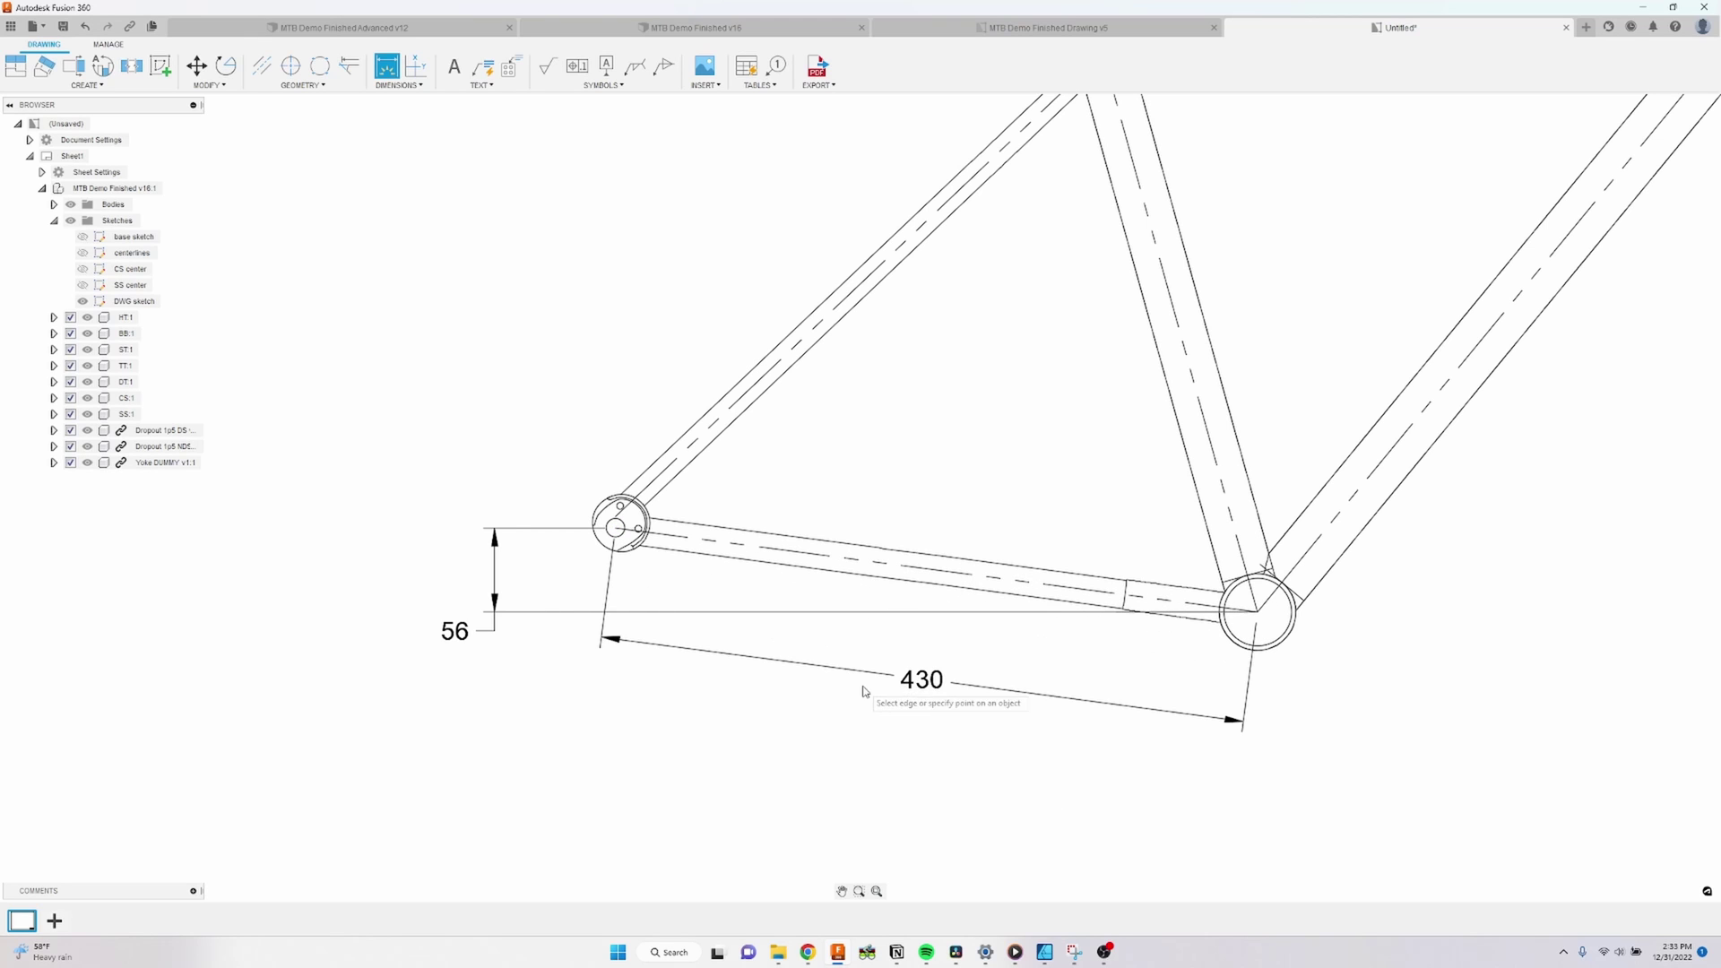
middle_click_drag(1084, 535, 1059, 645)
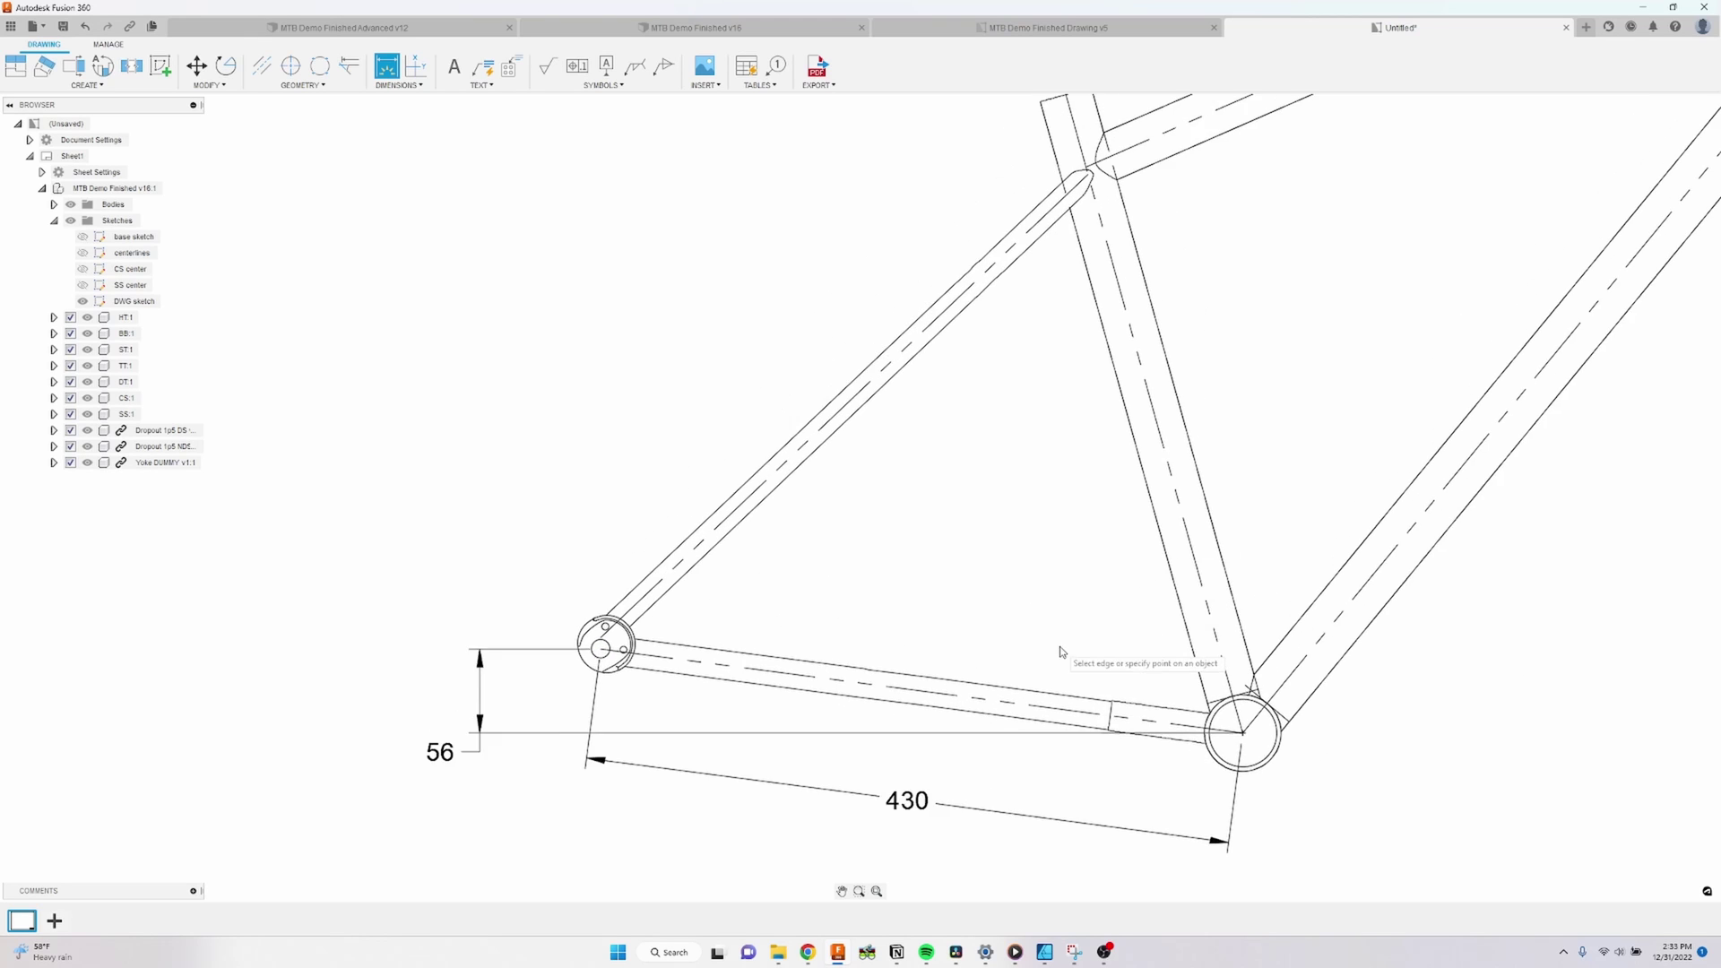
scroll(1060, 645, "down", 3)
left_click(1058, 309)
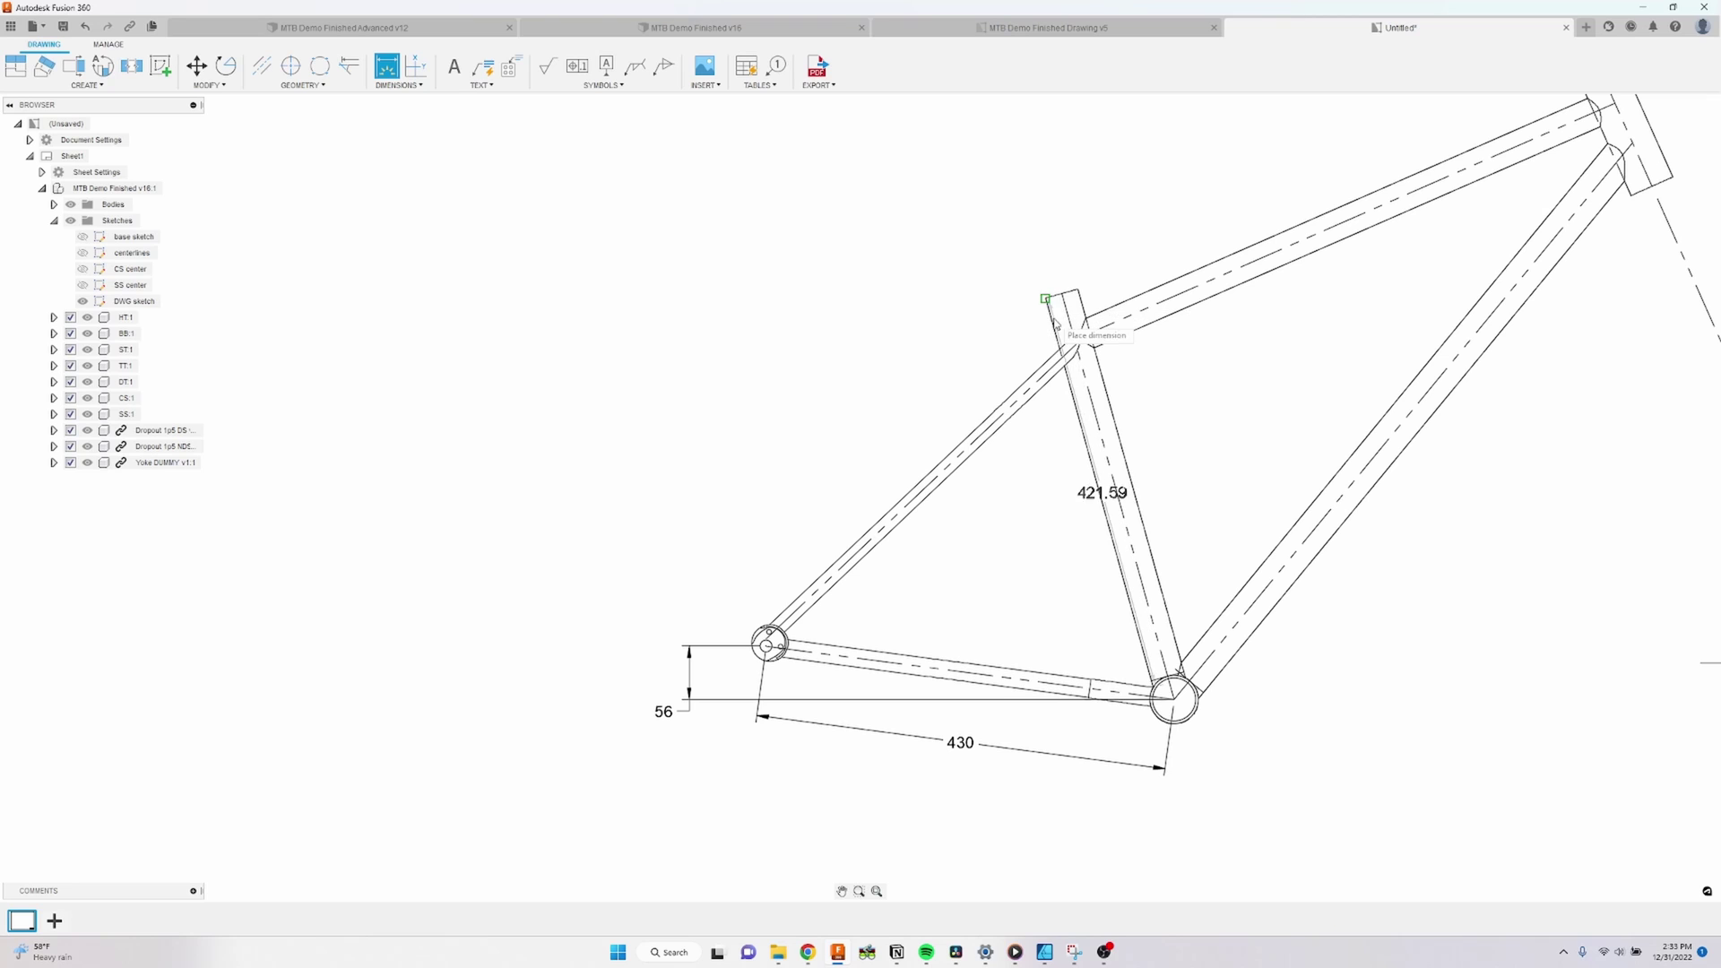
left_click(993, 382)
key("Escape")
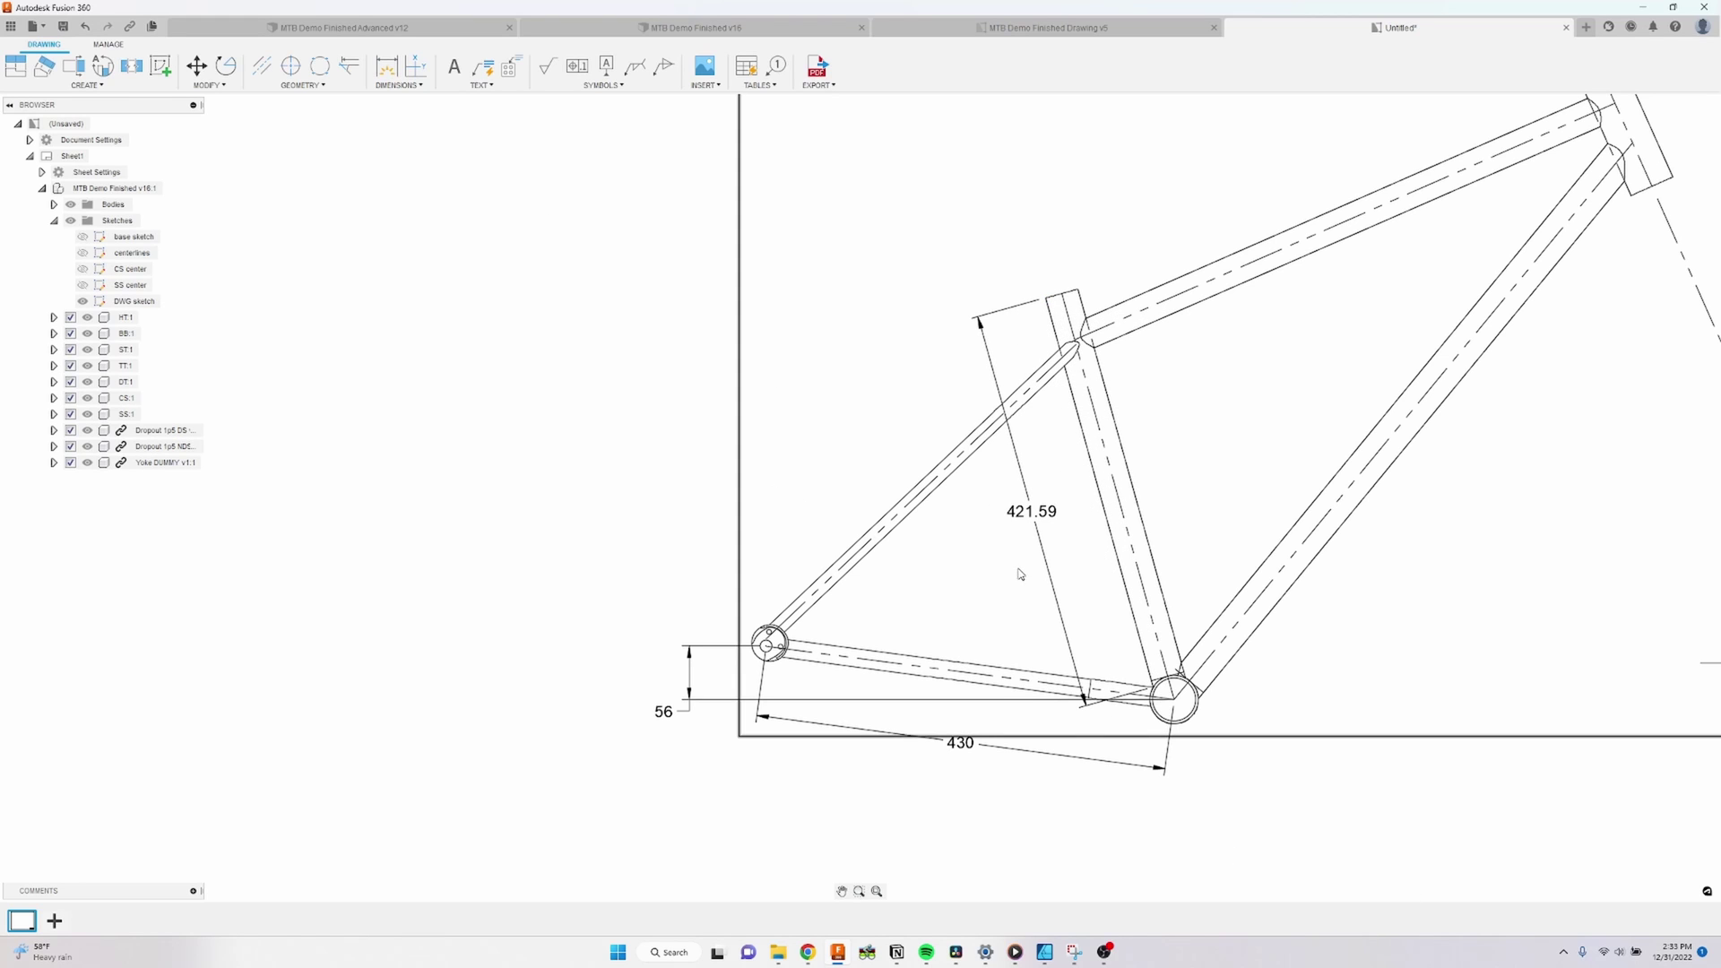
Add the Ø38.1 diameter dimension to the rear dropout circle
scroll(730, 627, "up", 5)
key("d")
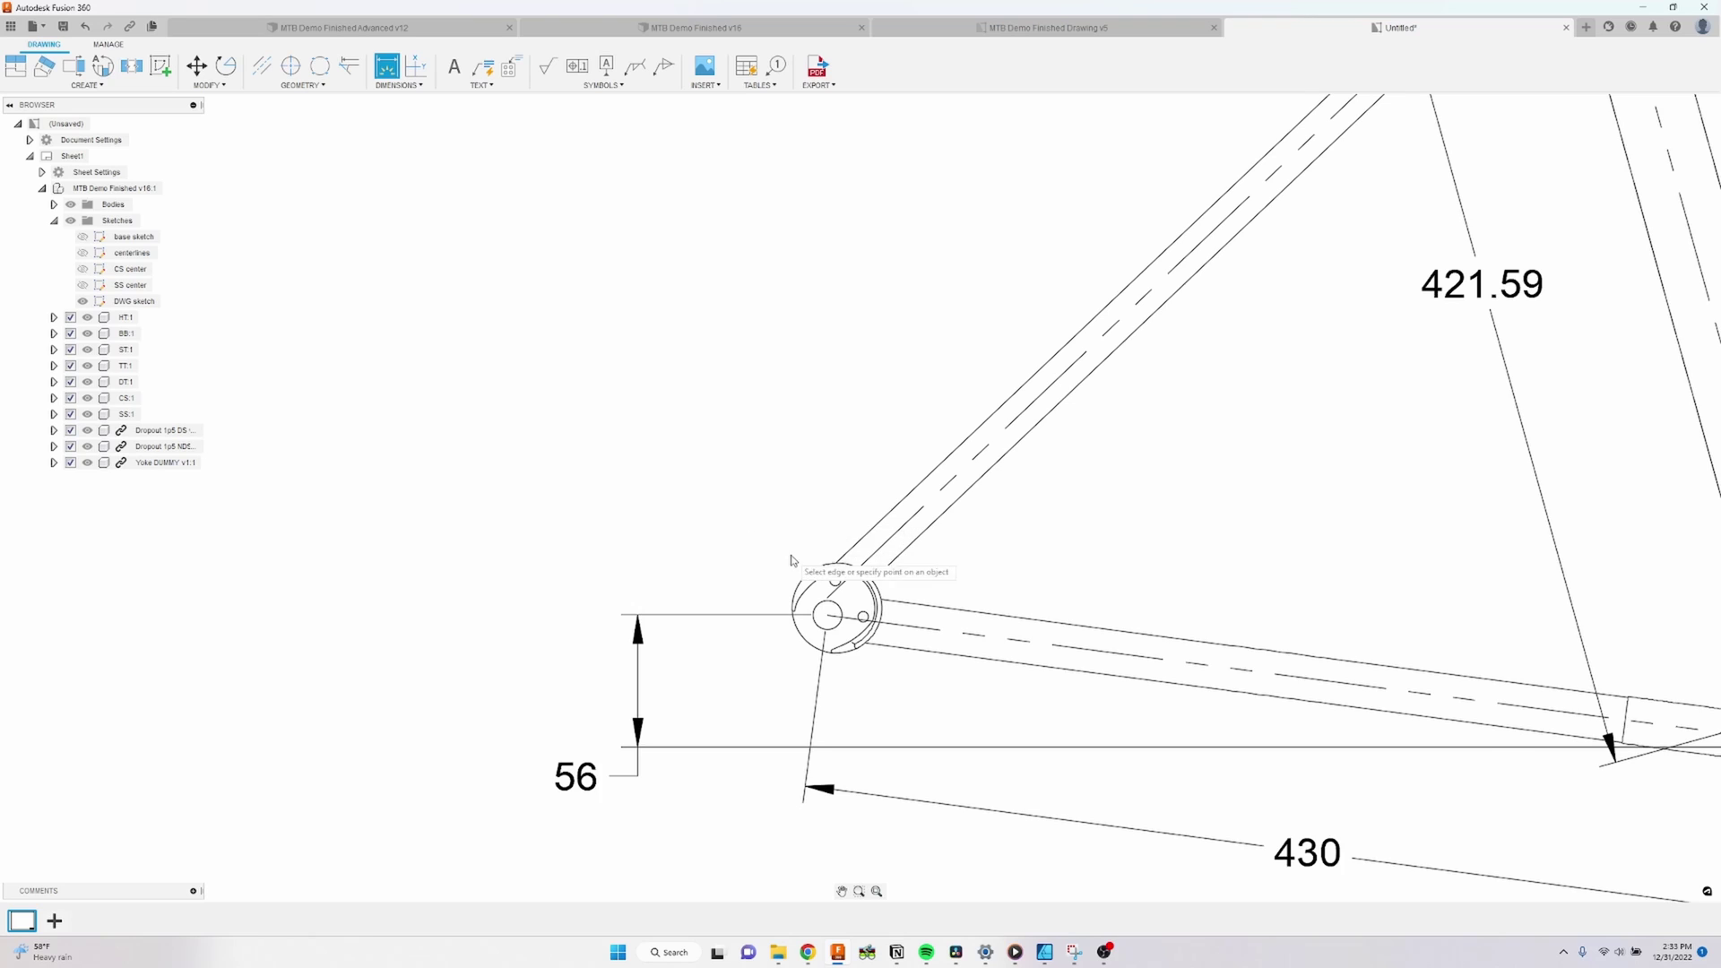
scroll(753, 516, "up", 2)
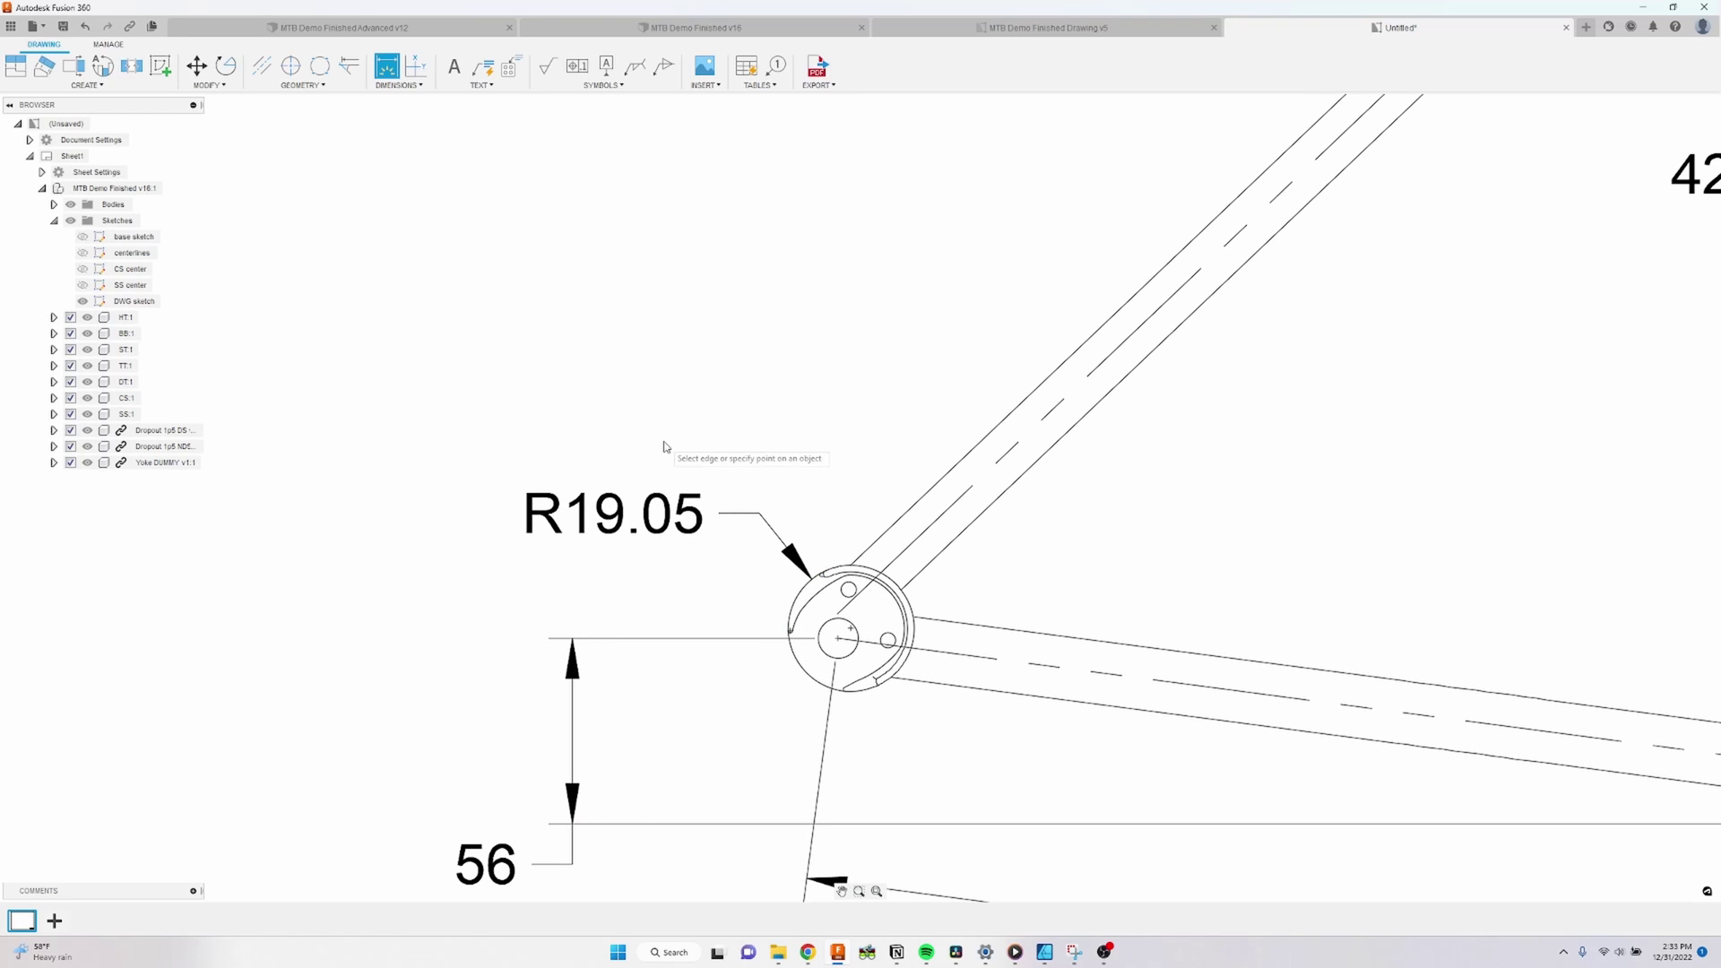
left_click(401, 85)
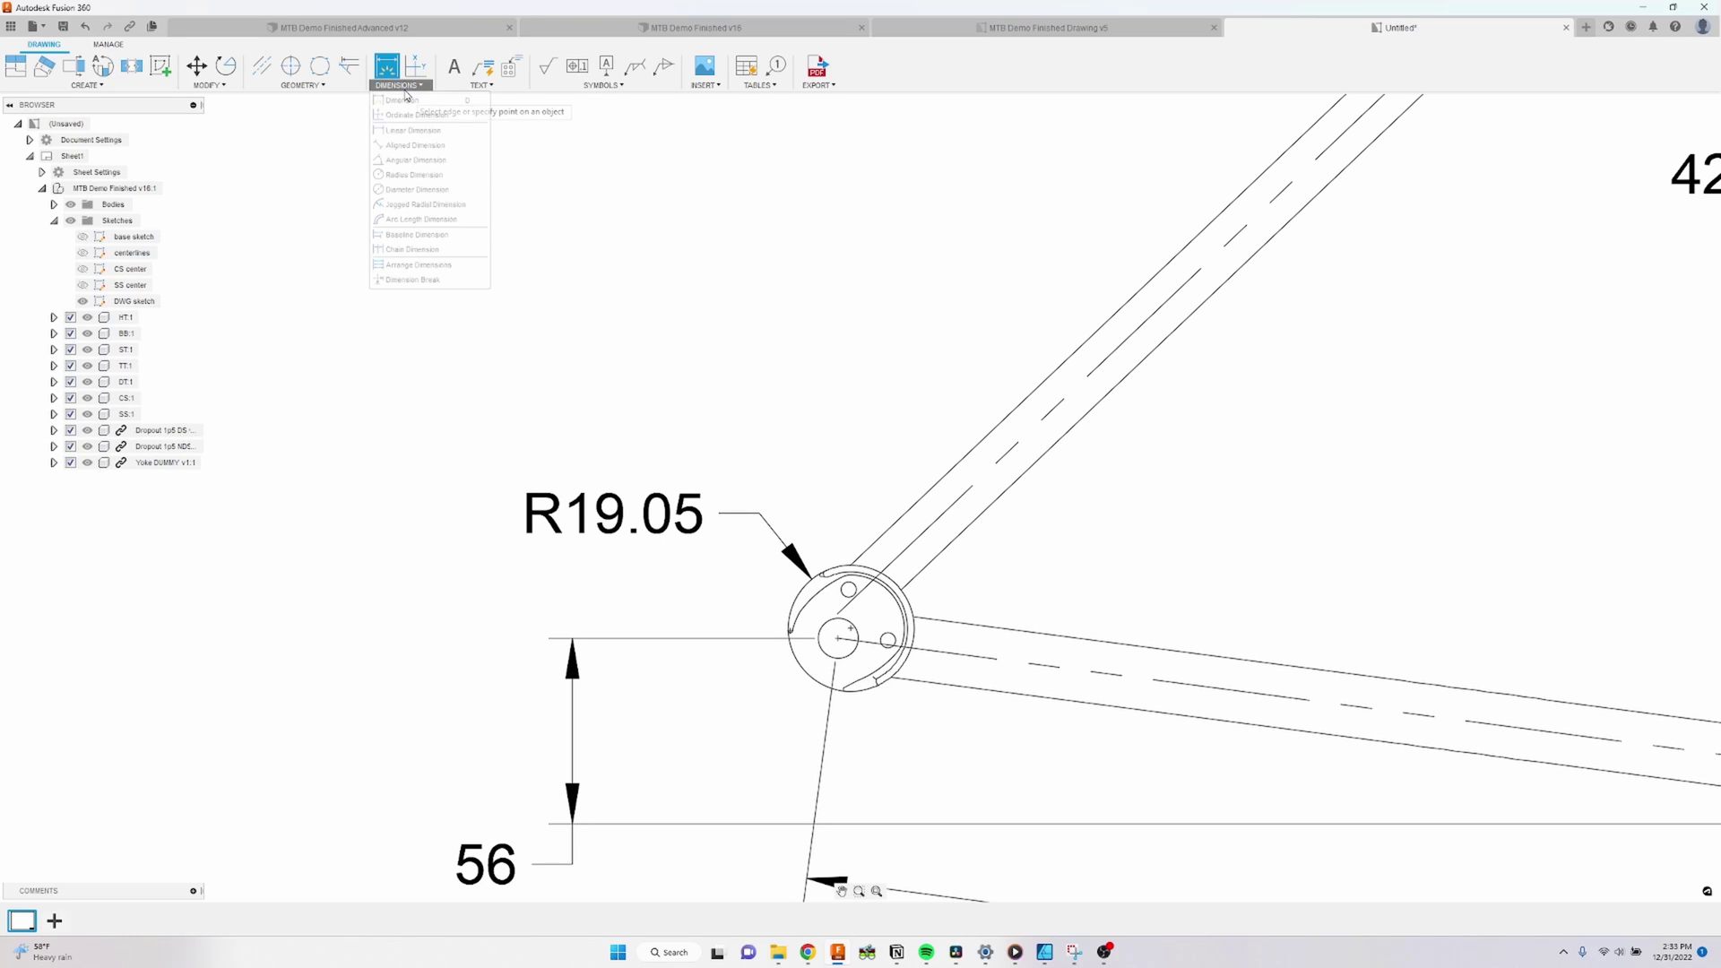
left_click(415, 191)
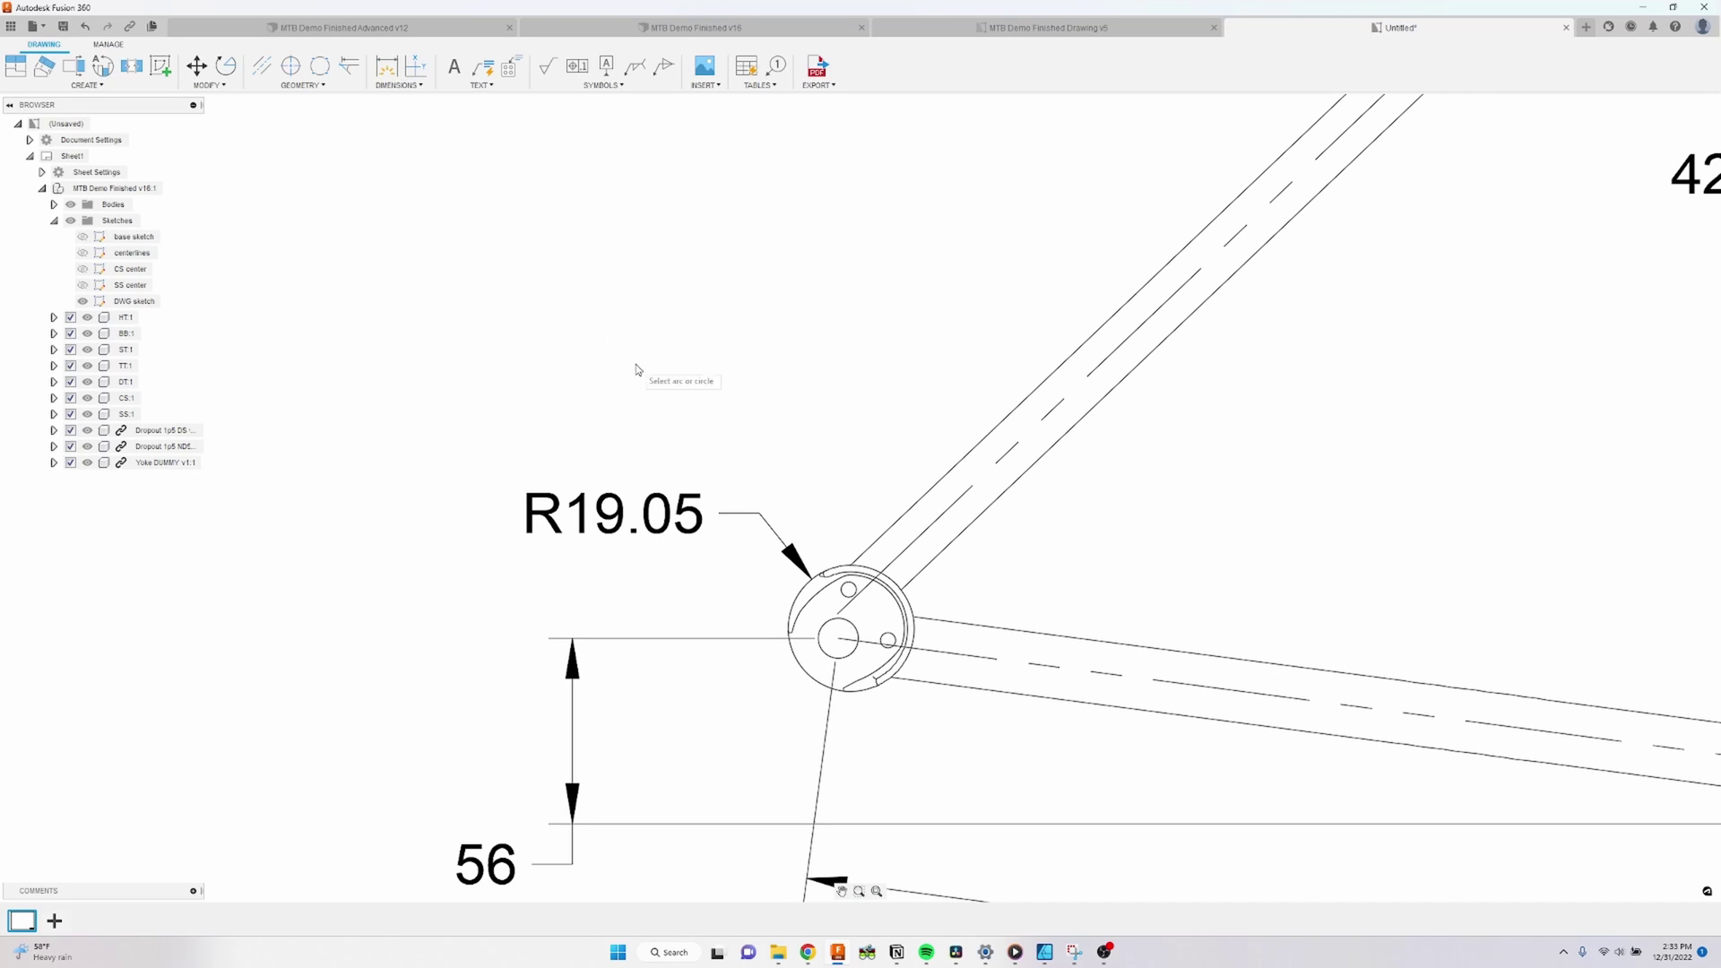
left_click(799, 596)
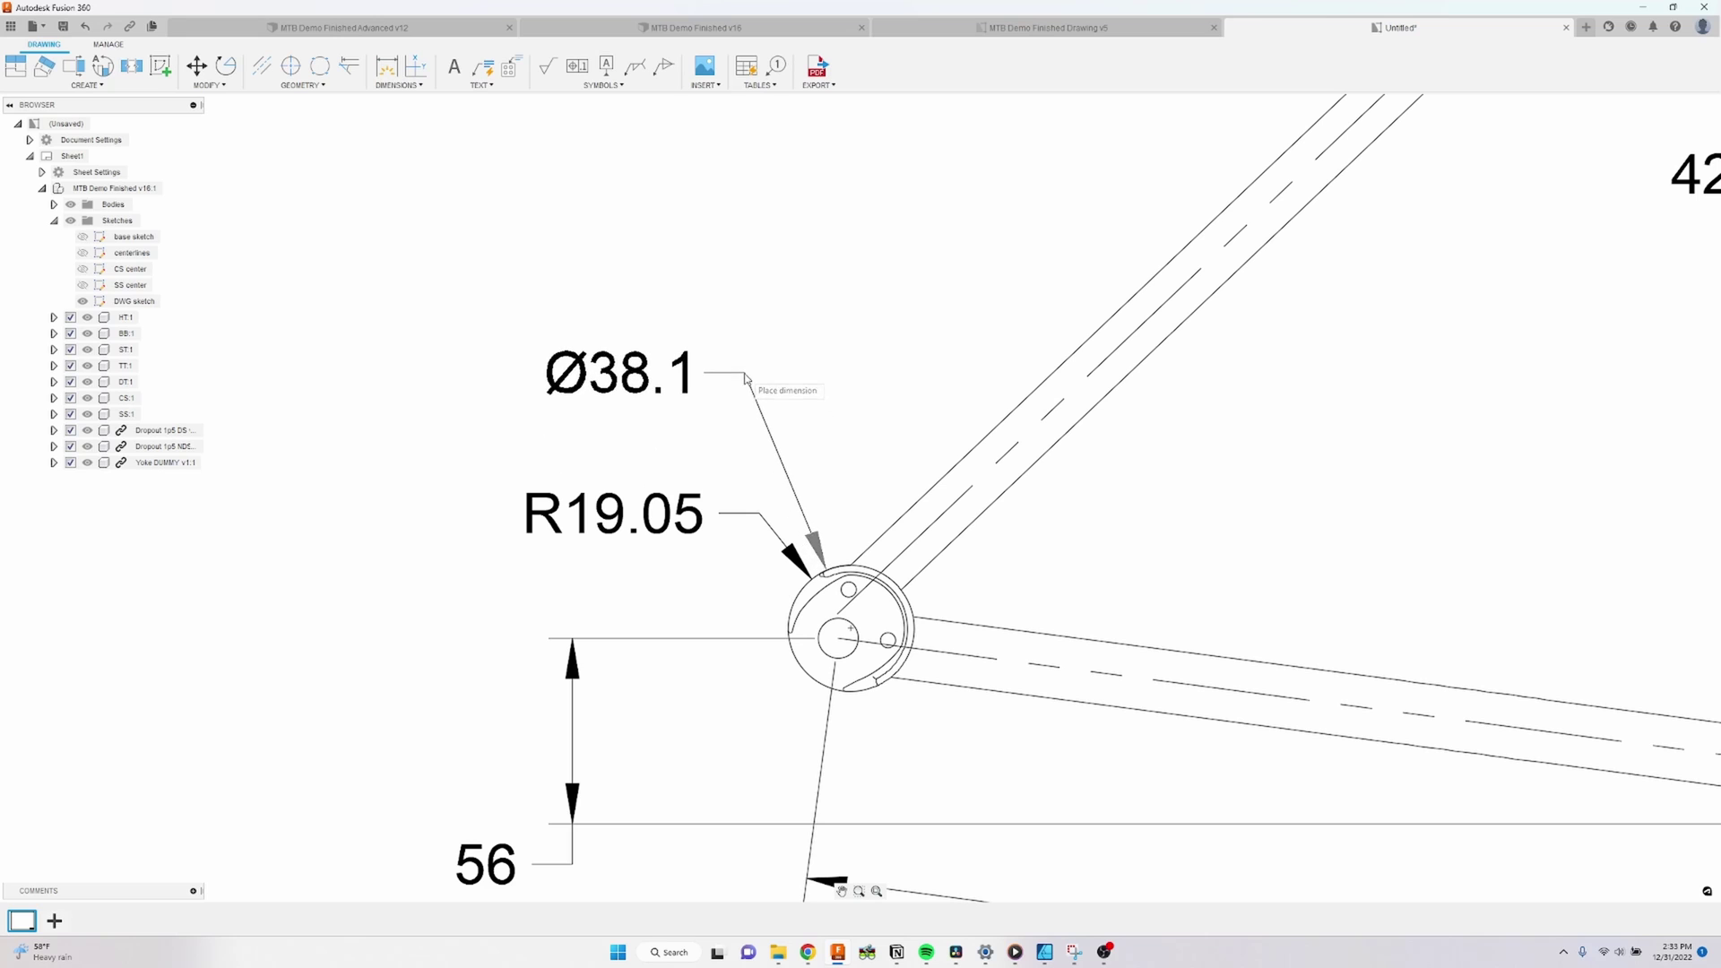
left_click(780, 381)
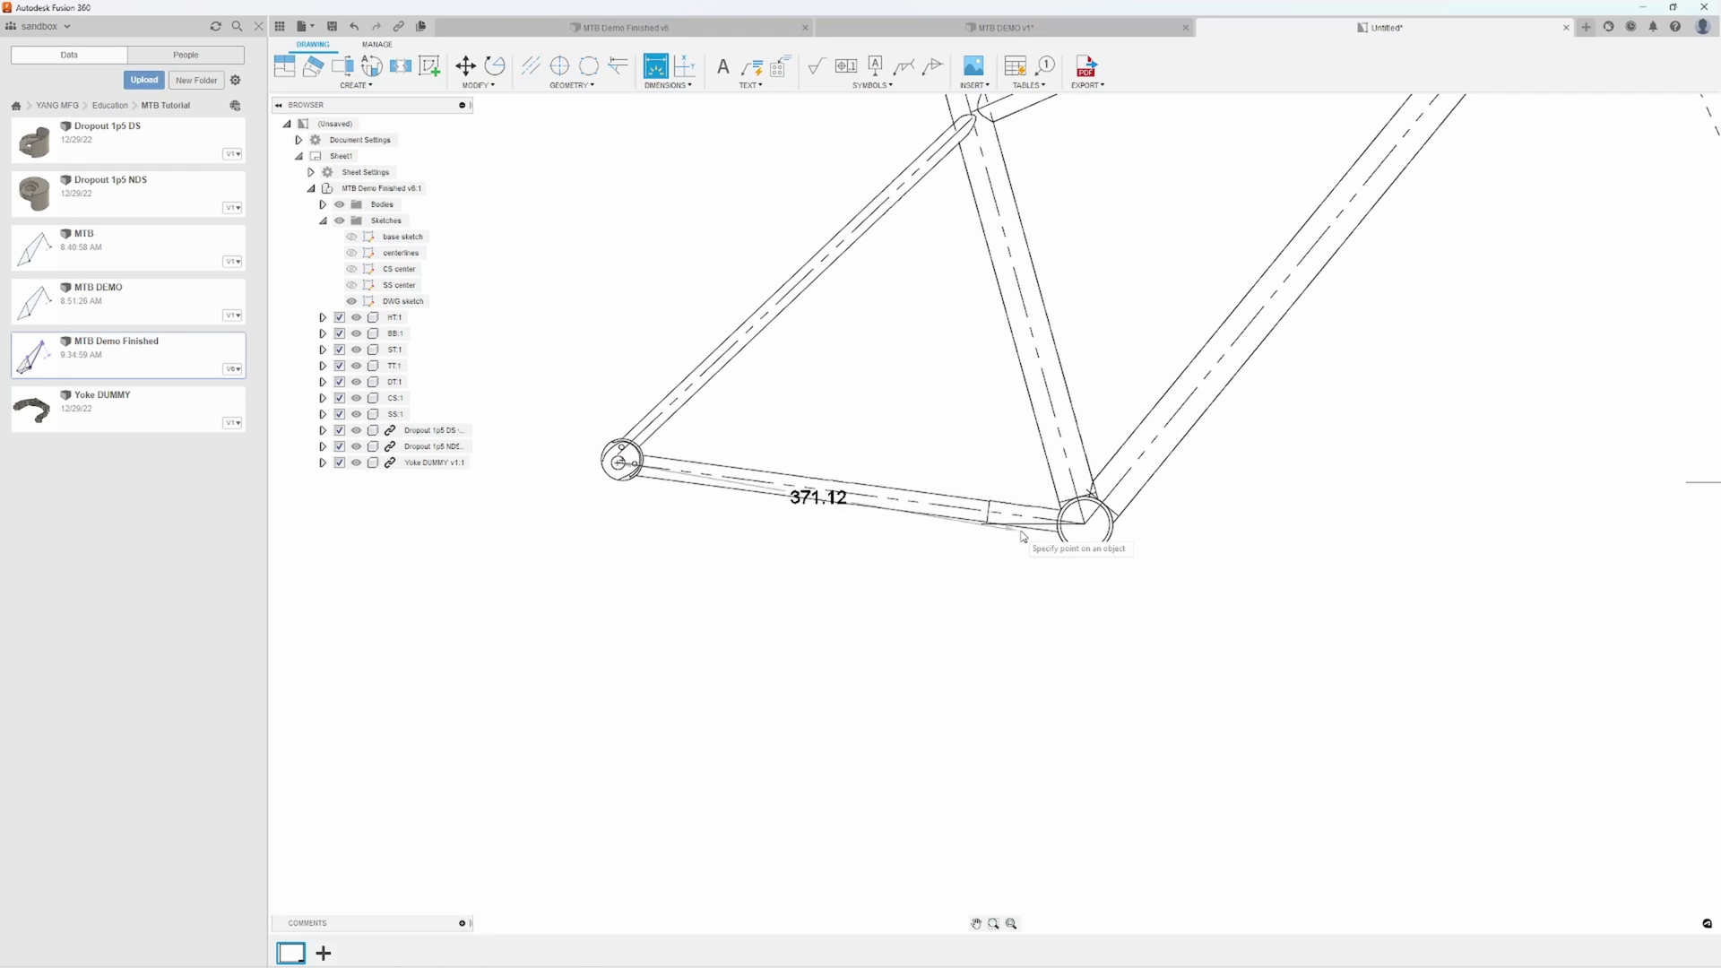
Add the horizontal 426.34 chainstay dimension and a vertical 56 dropout height
left_click(1084, 525)
left_click(1083, 526)
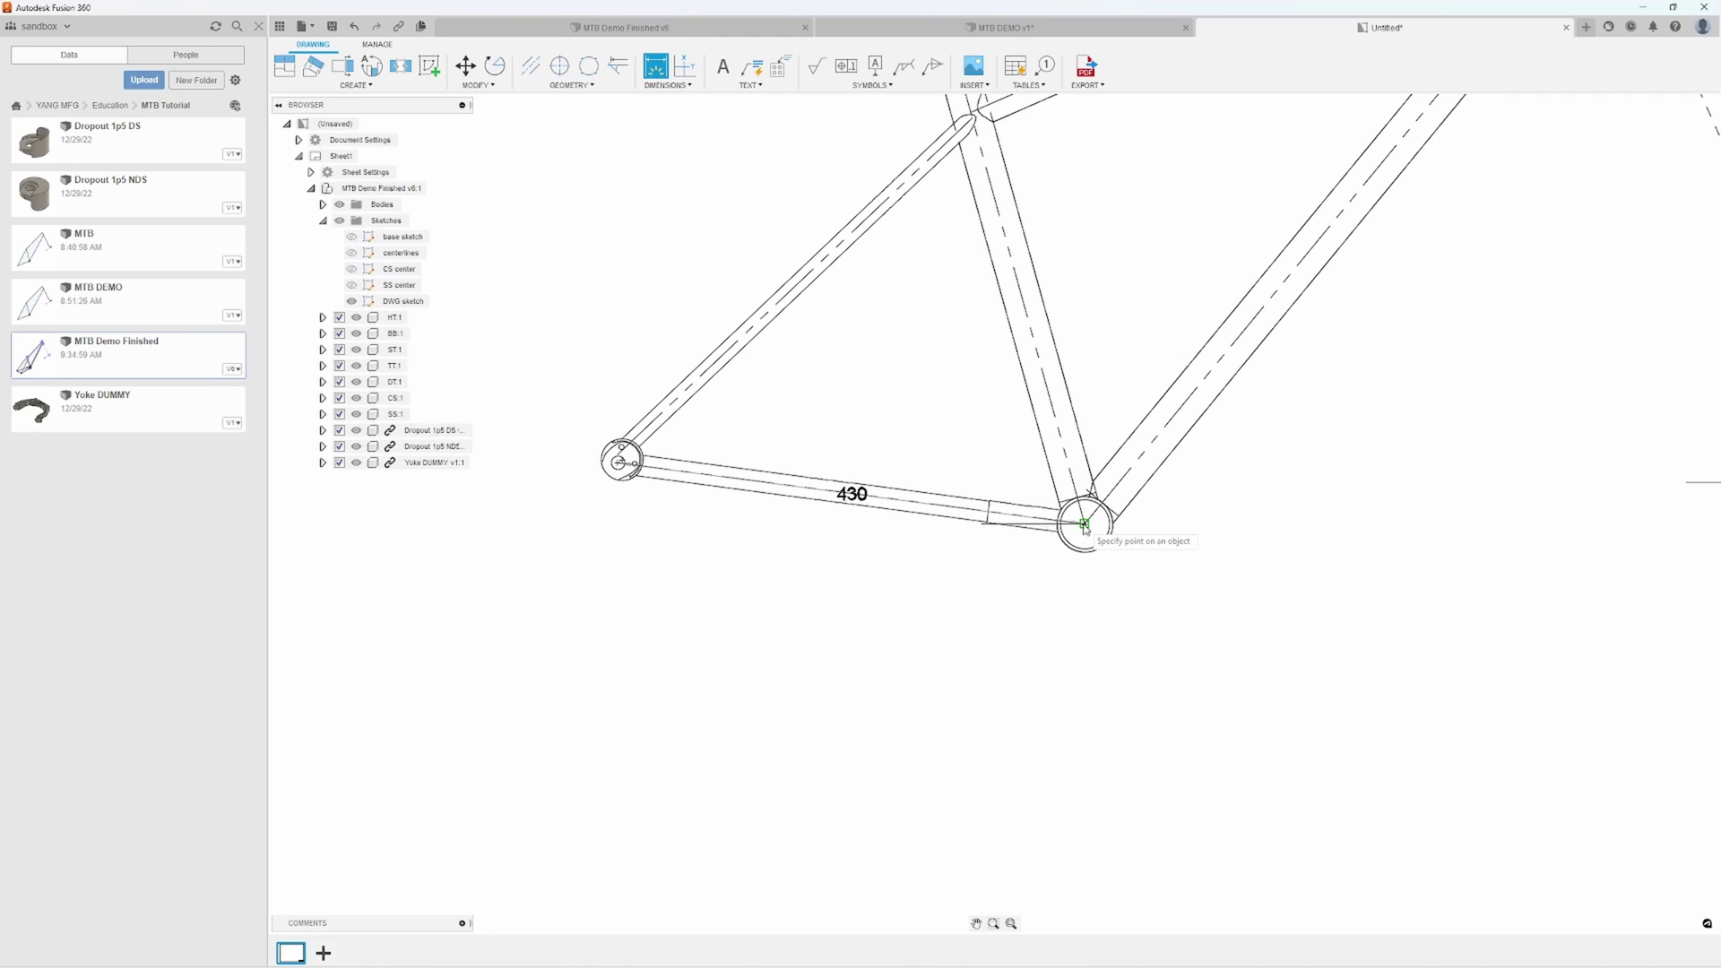
left_click(1090, 615)
left_click(1084, 525)
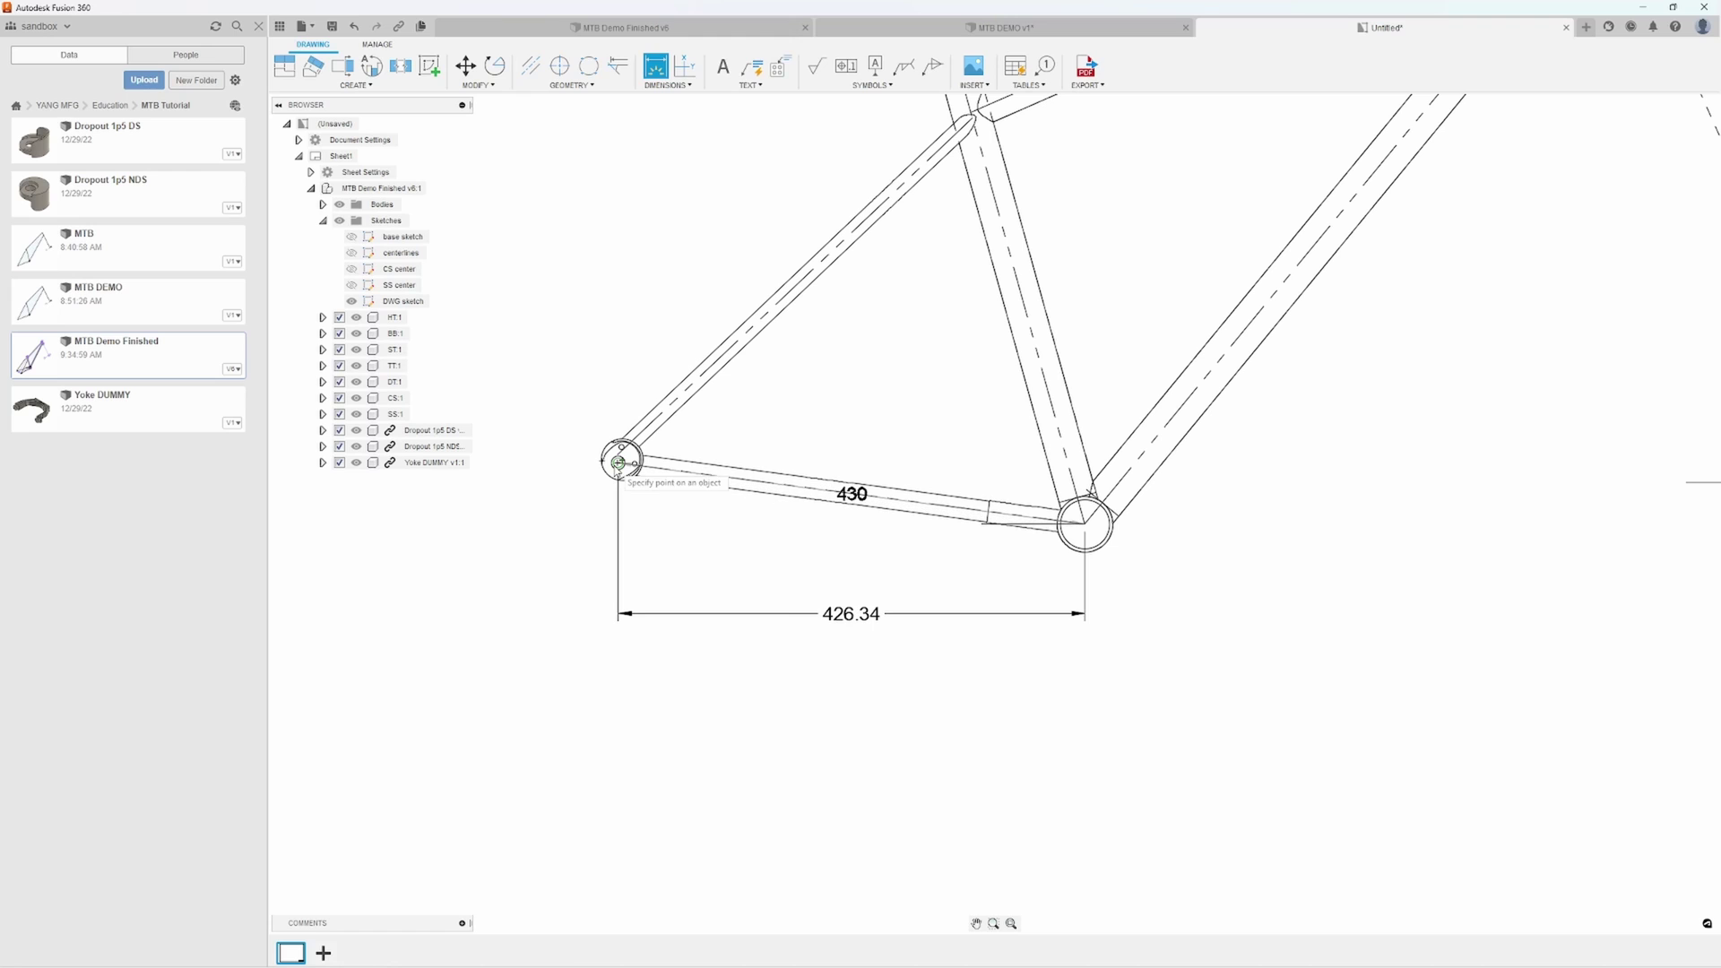
left_click(618, 463)
left_click(515, 505)
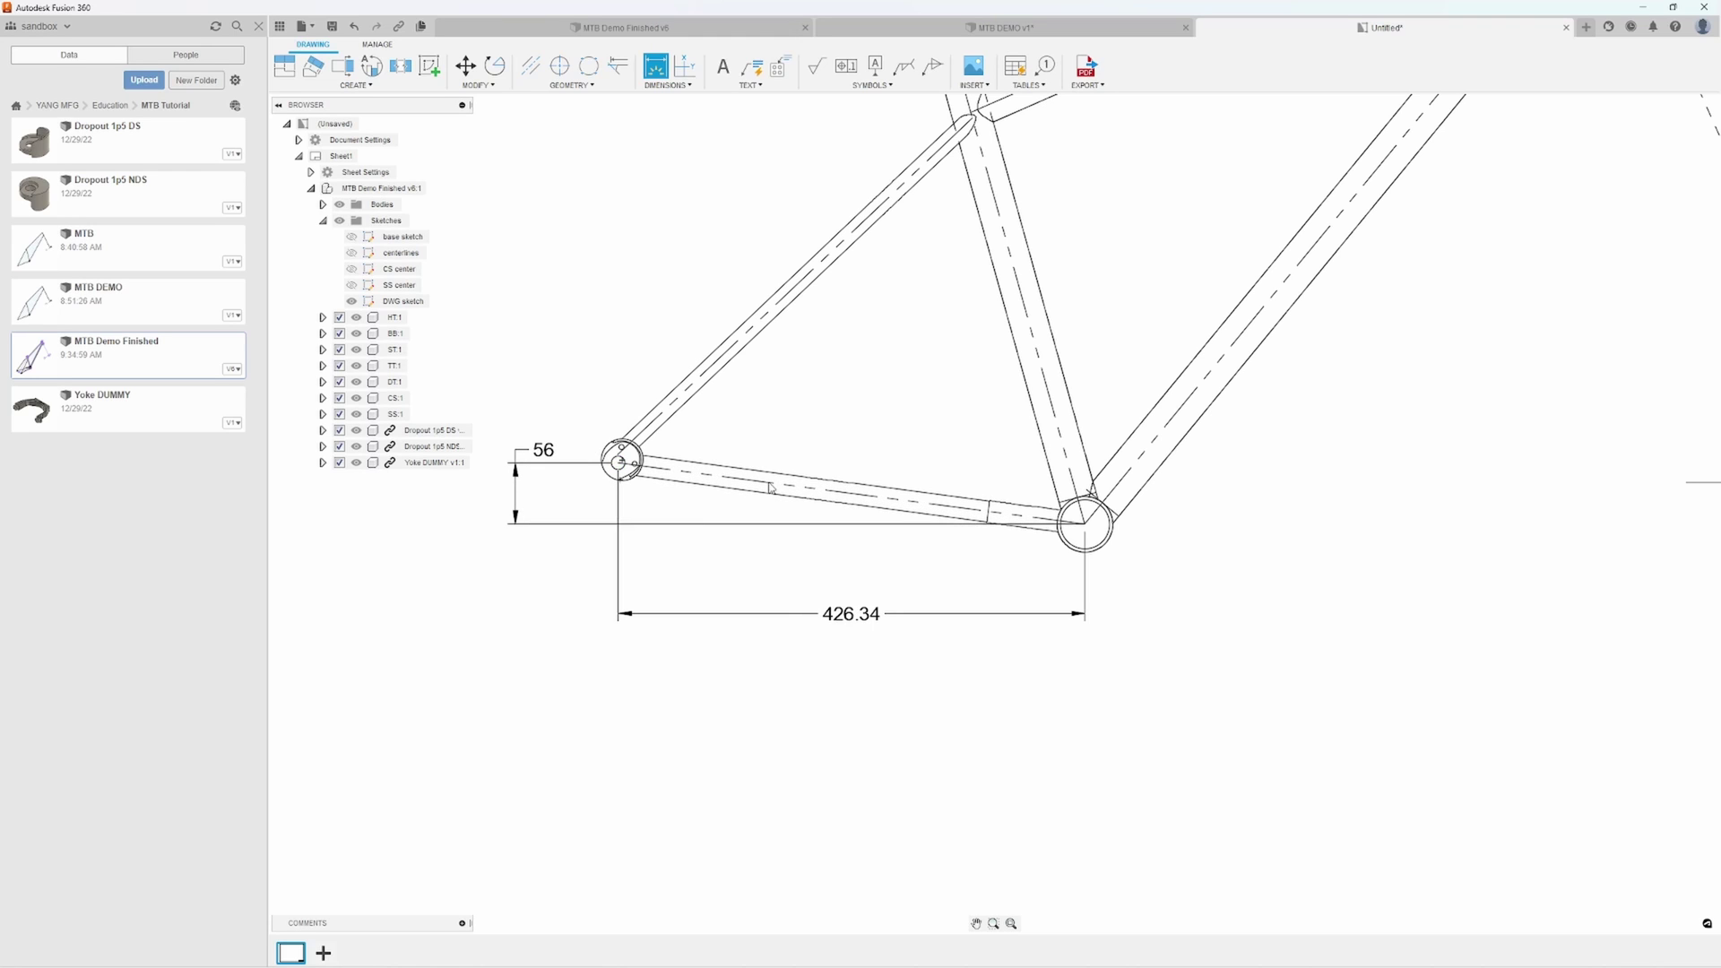
Add the horizontal 496.81 dimension from bottom bracket to head tube top
middle_click_drag(1016, 548, 605, 627)
scroll(628, 629, "down", 1)
left_click(670, 609)
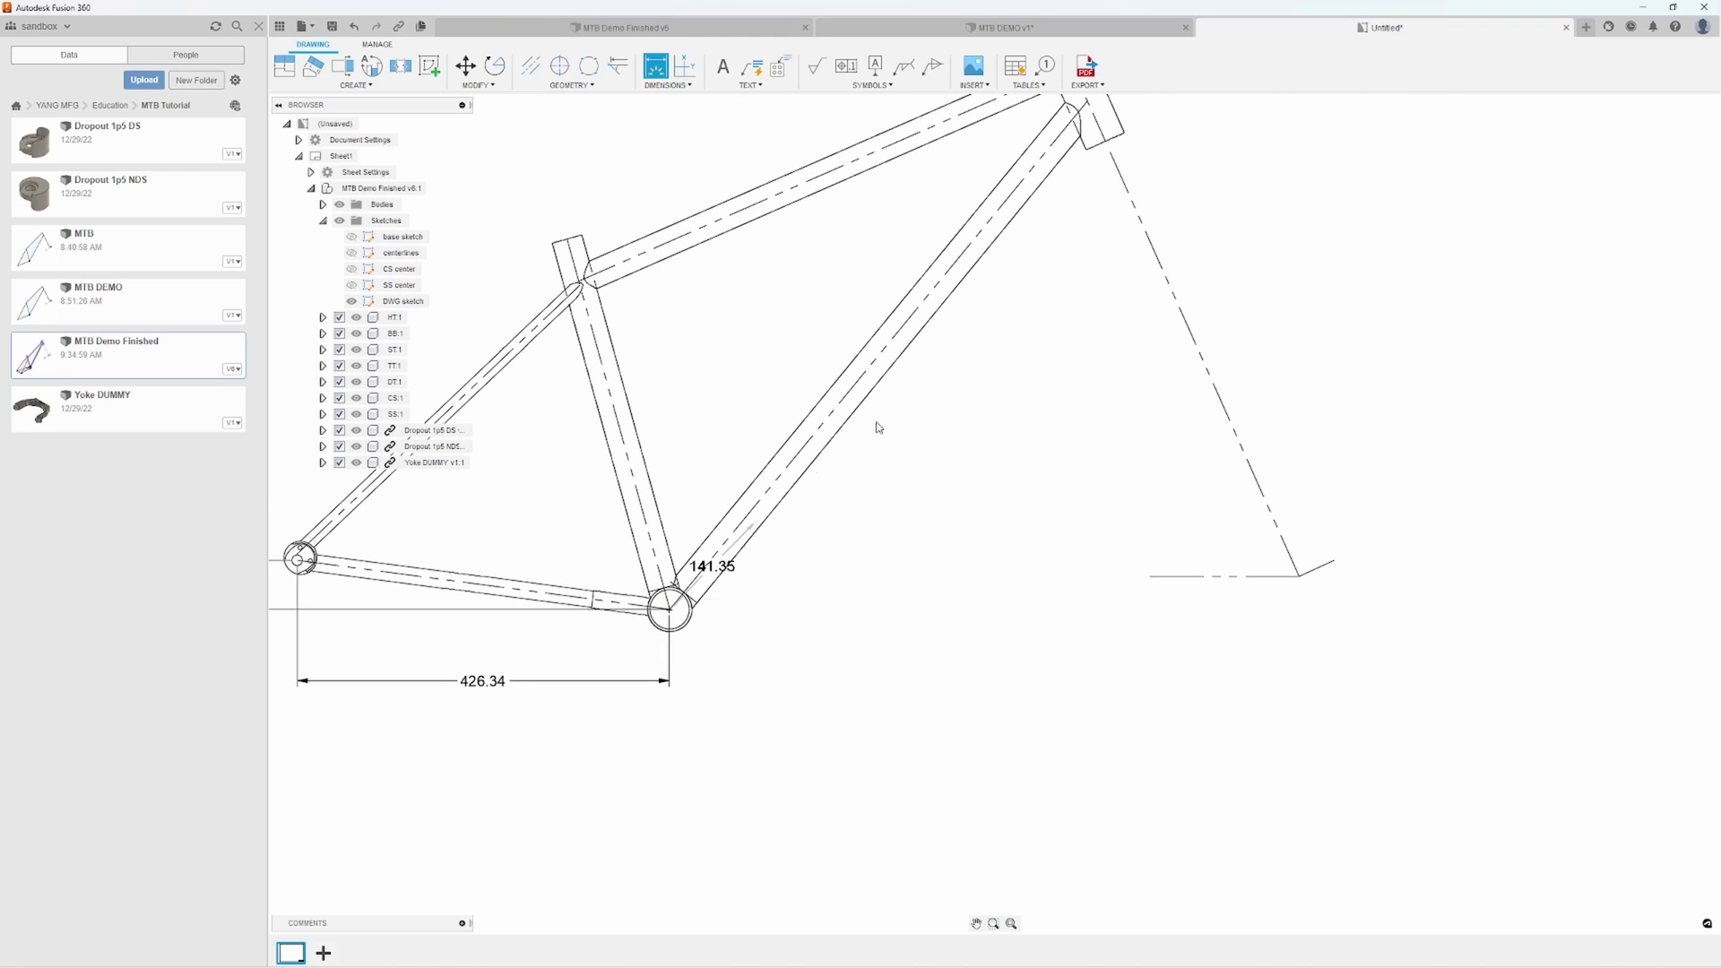
left_click(1110, 150)
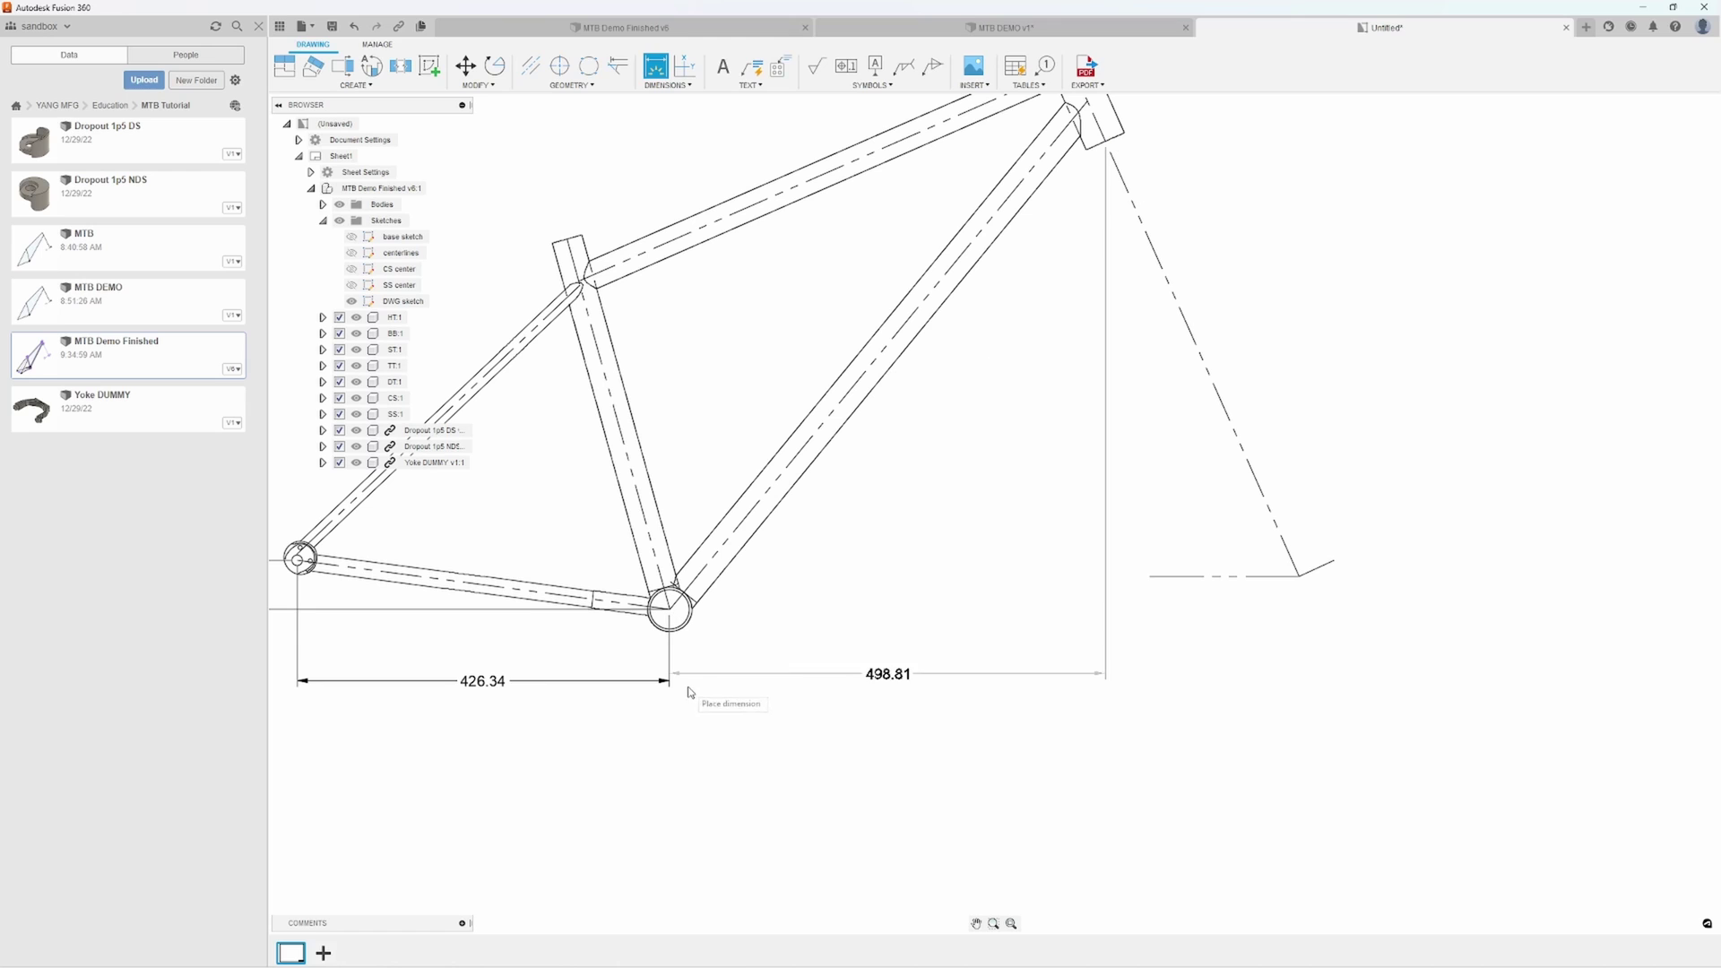
scroll(660, 686, "up", 2)
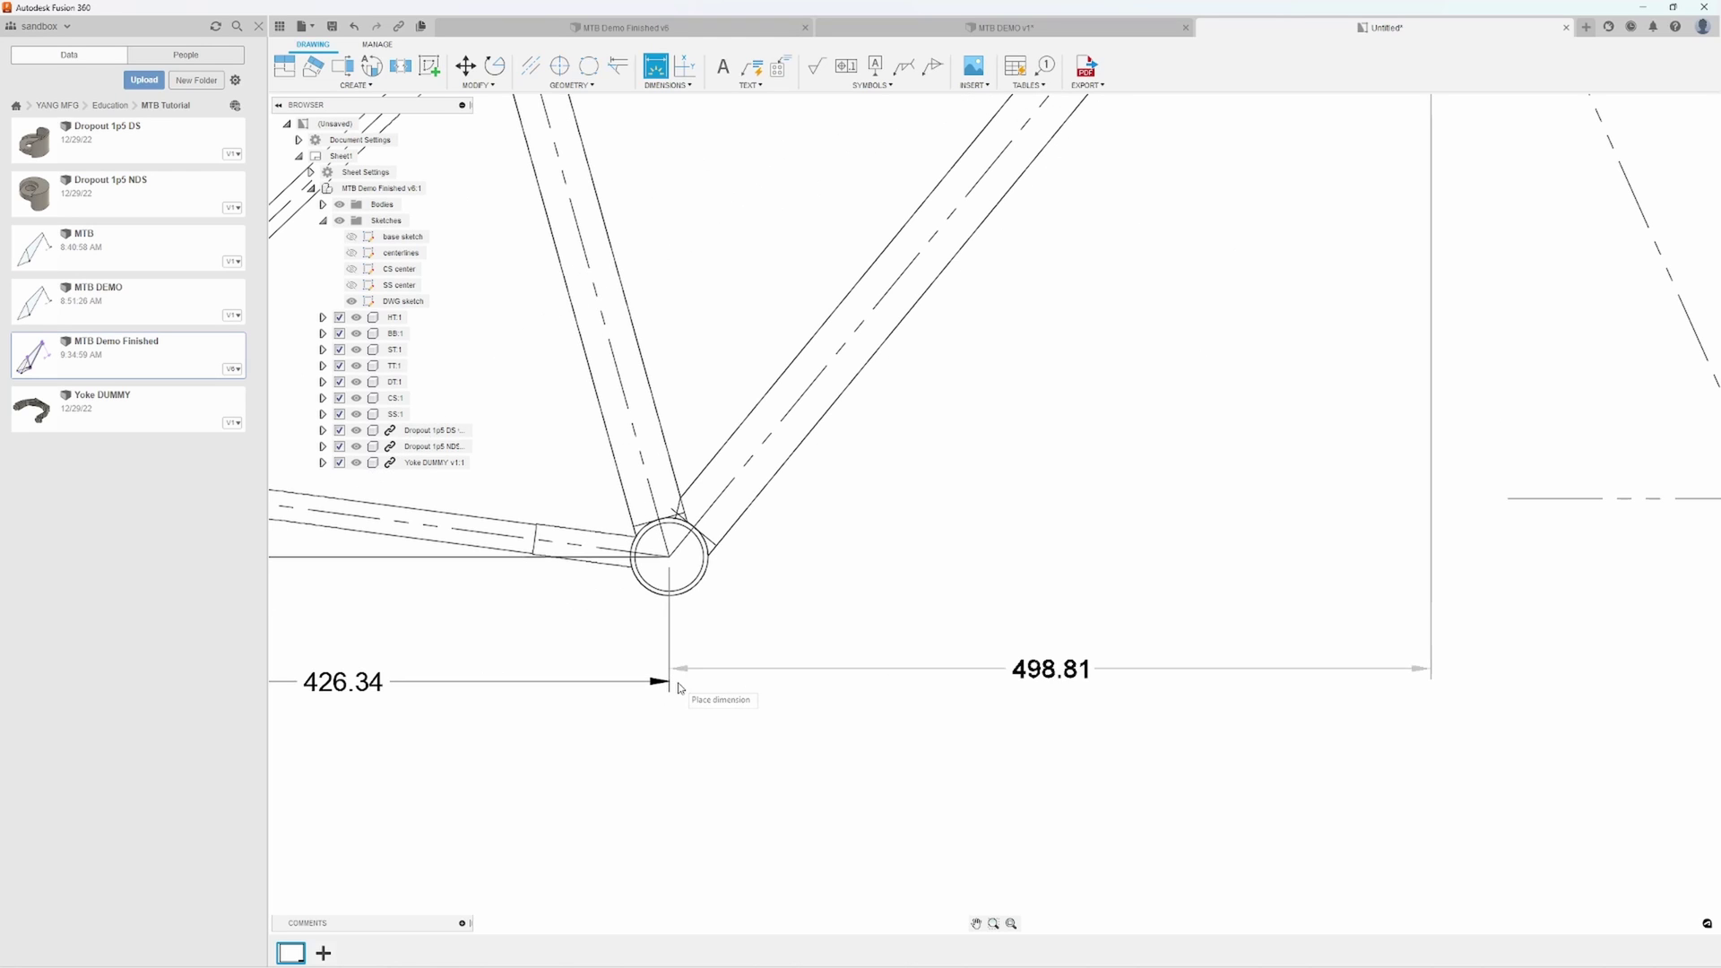
left_click(728, 700)
Add the vertical 535.99 stack dimension and the head tube angle dimension
left_click(670, 556)
scroll(1031, 673, "down", 5)
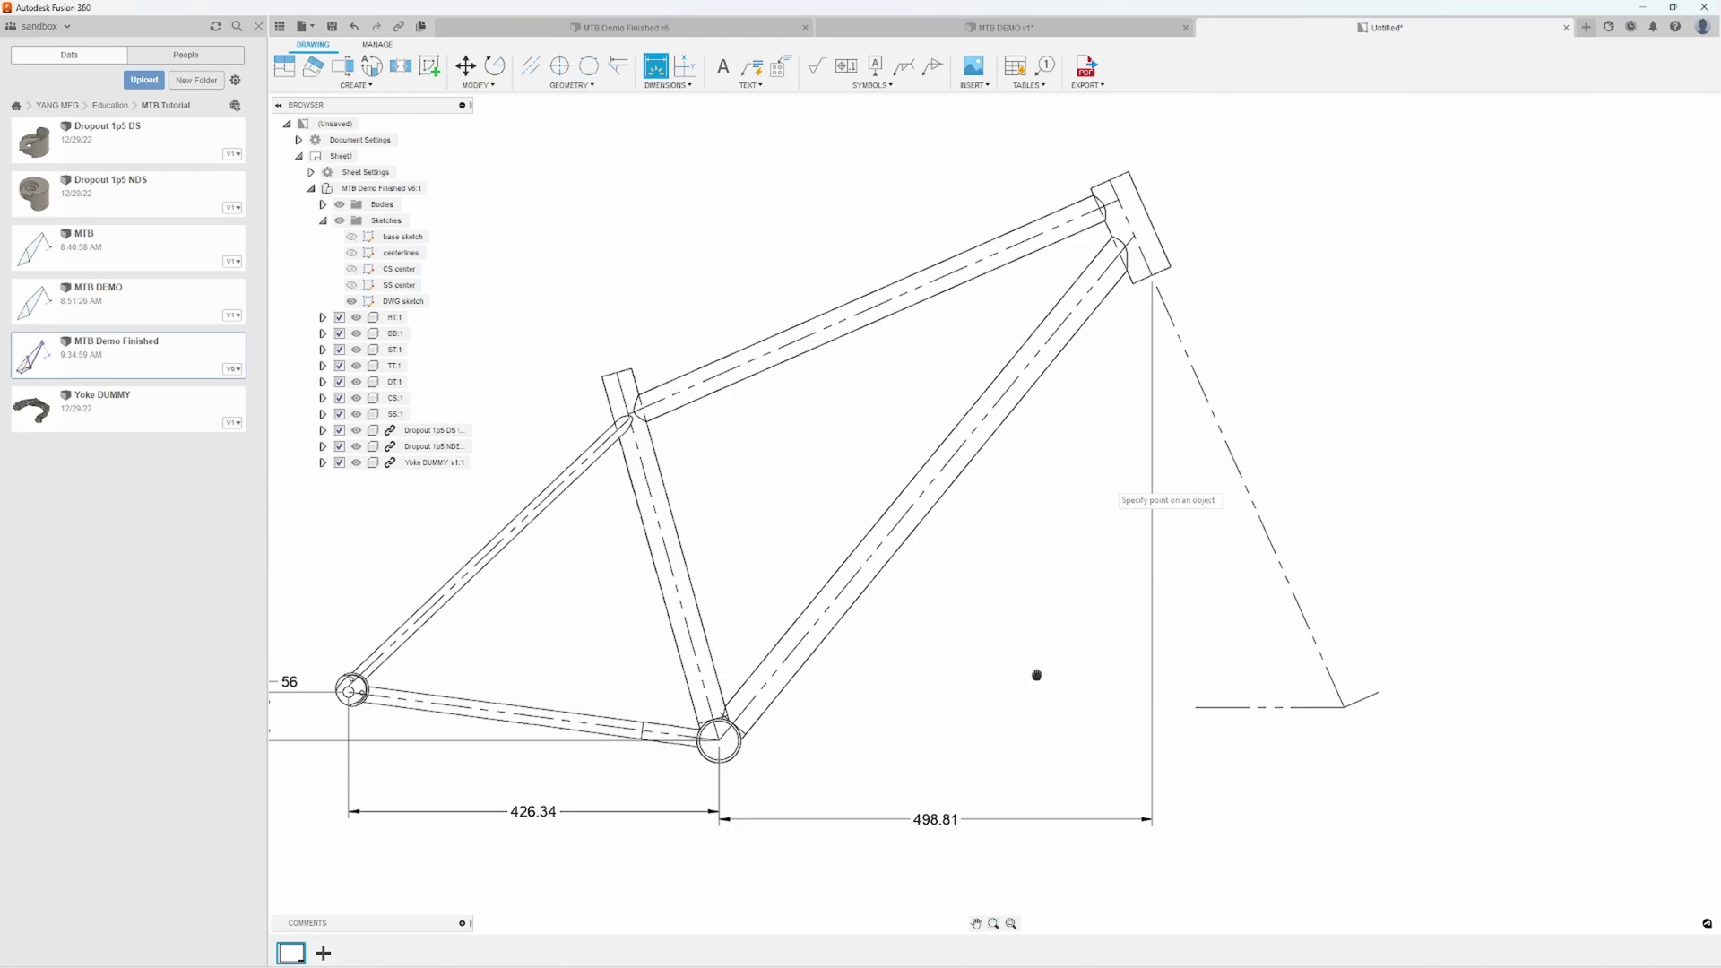
left_click(1144, 335)
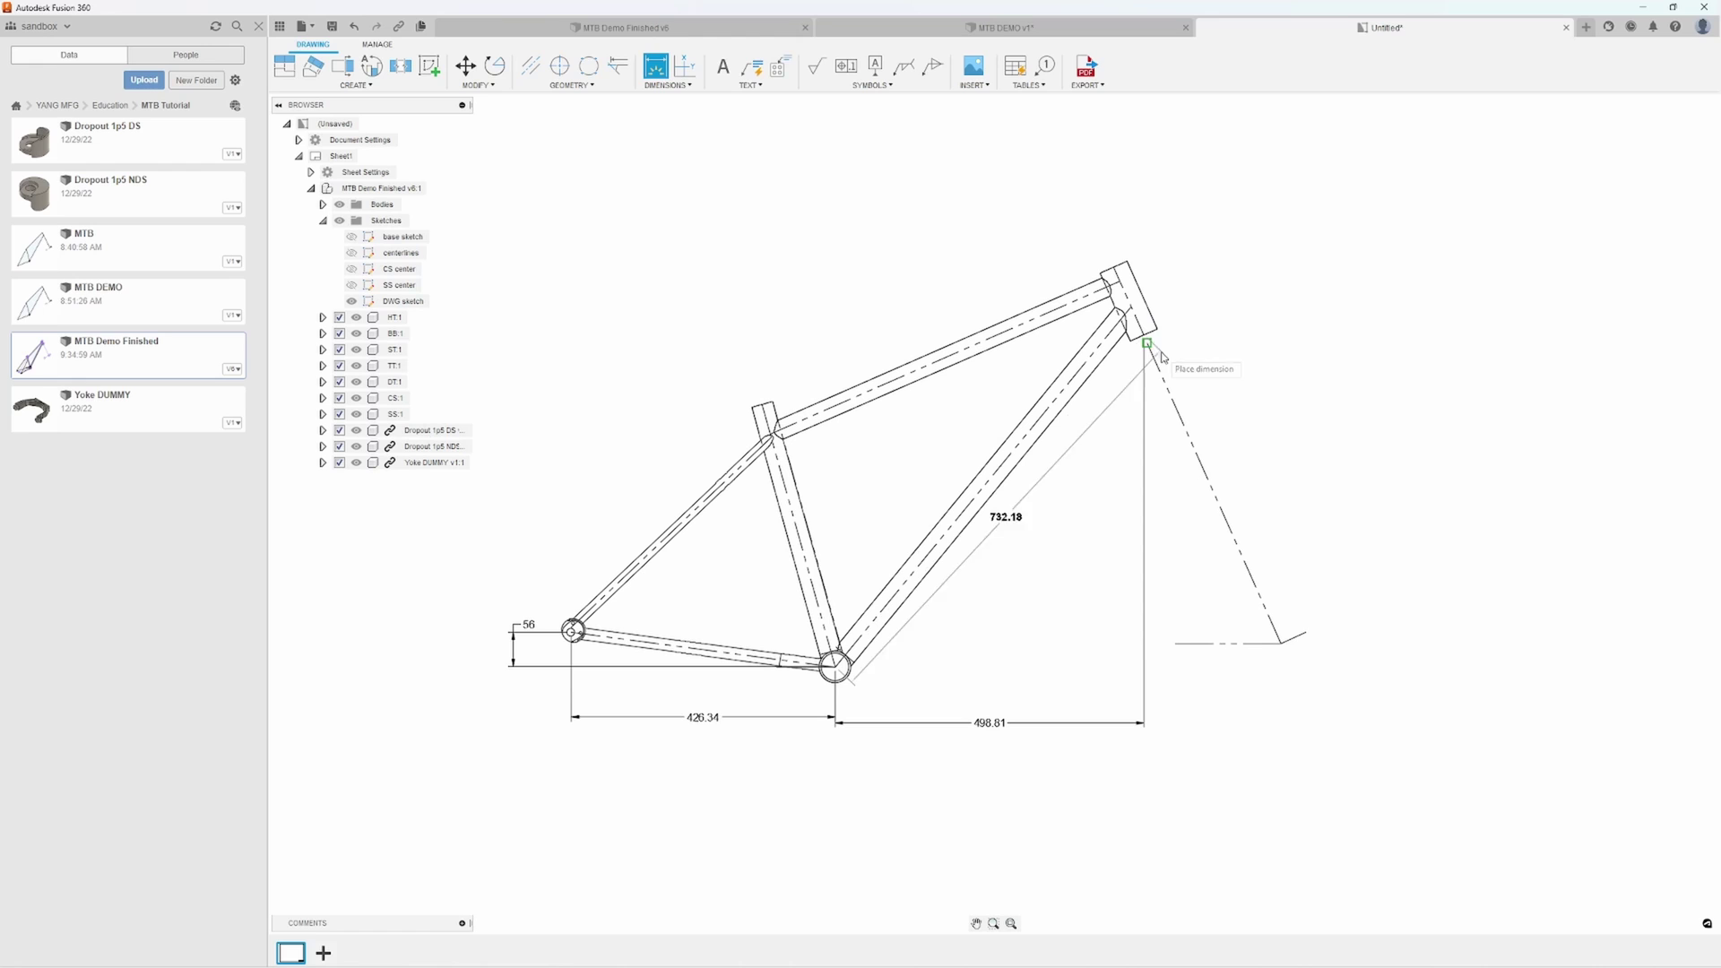
left_click(1344, 434)
scroll(1271, 546, "down", 2)
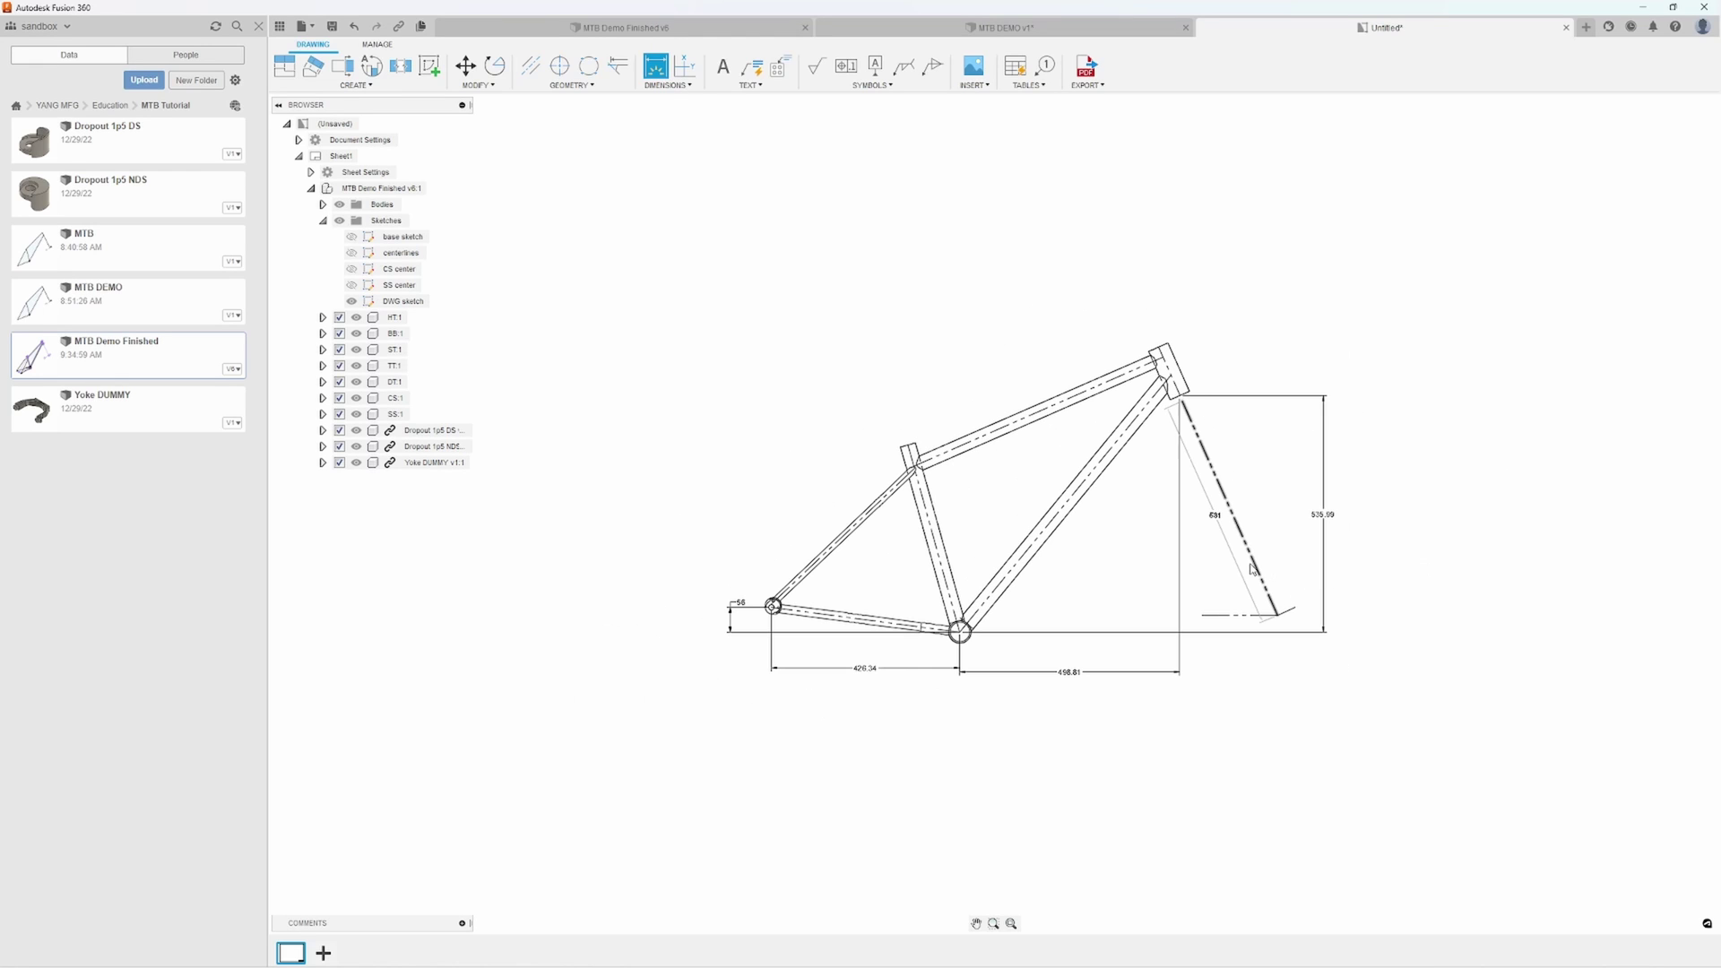
left_click(1252, 564)
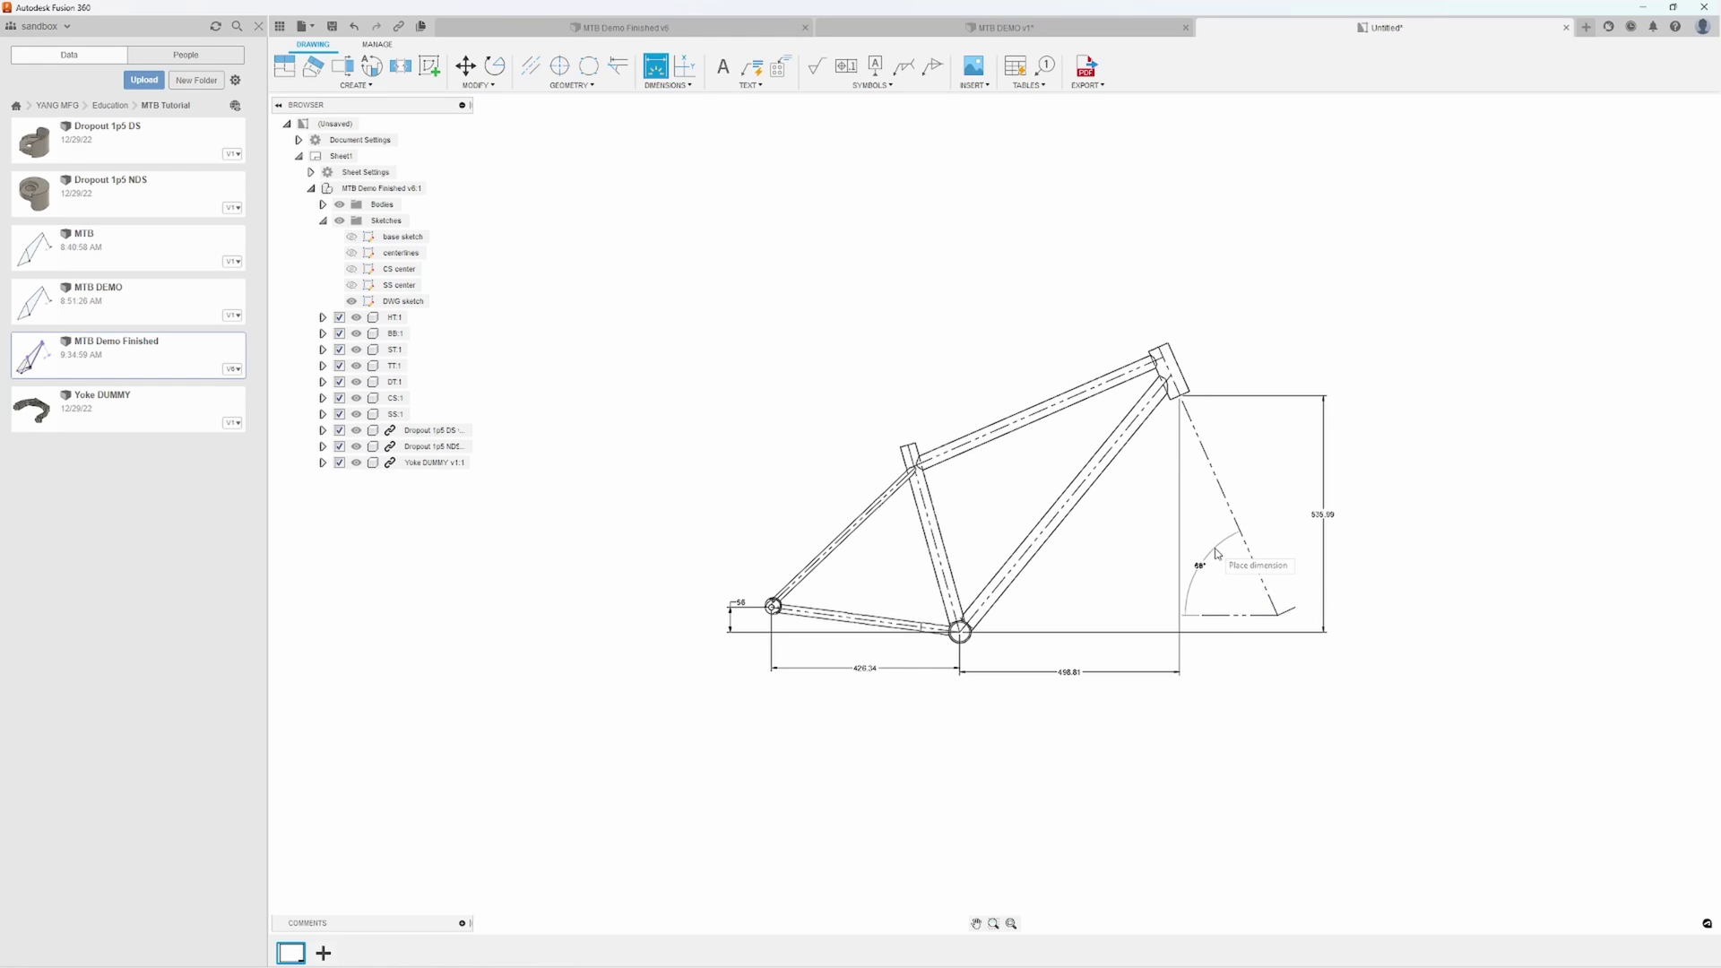
left_click(1217, 553)
Cancel the unwanted 440 dimension and delete the existing 56 dimension
scroll(955, 593, "up", 5)
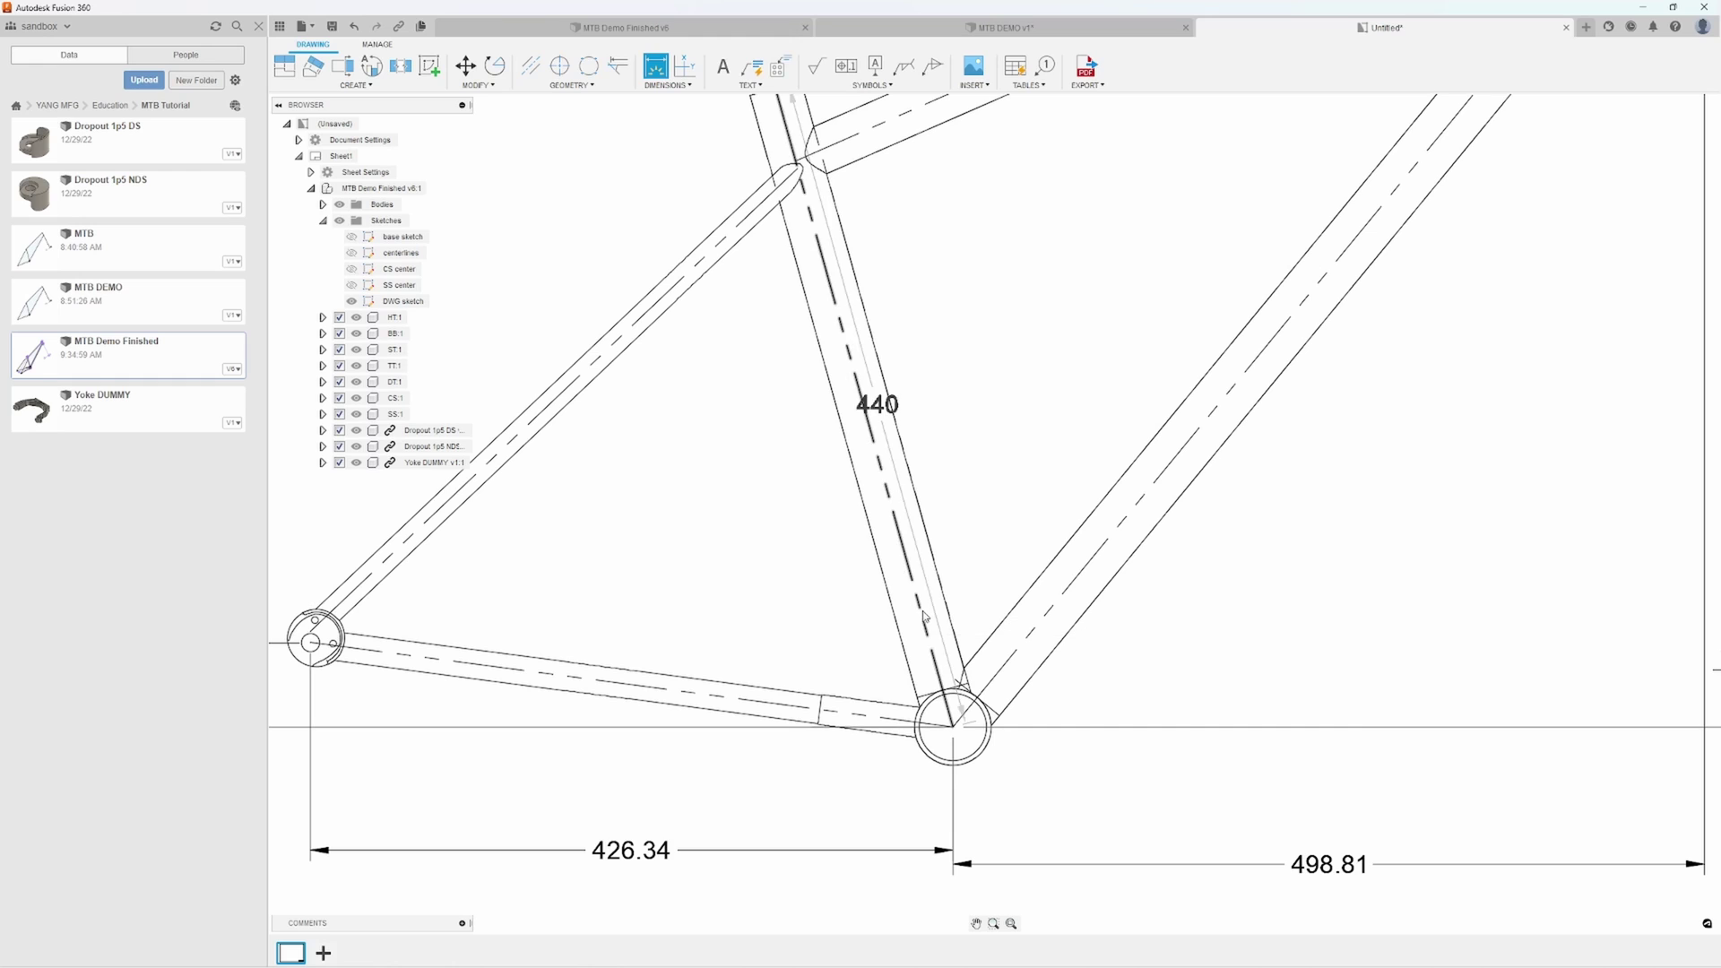
scroll(928, 627, "up", 3)
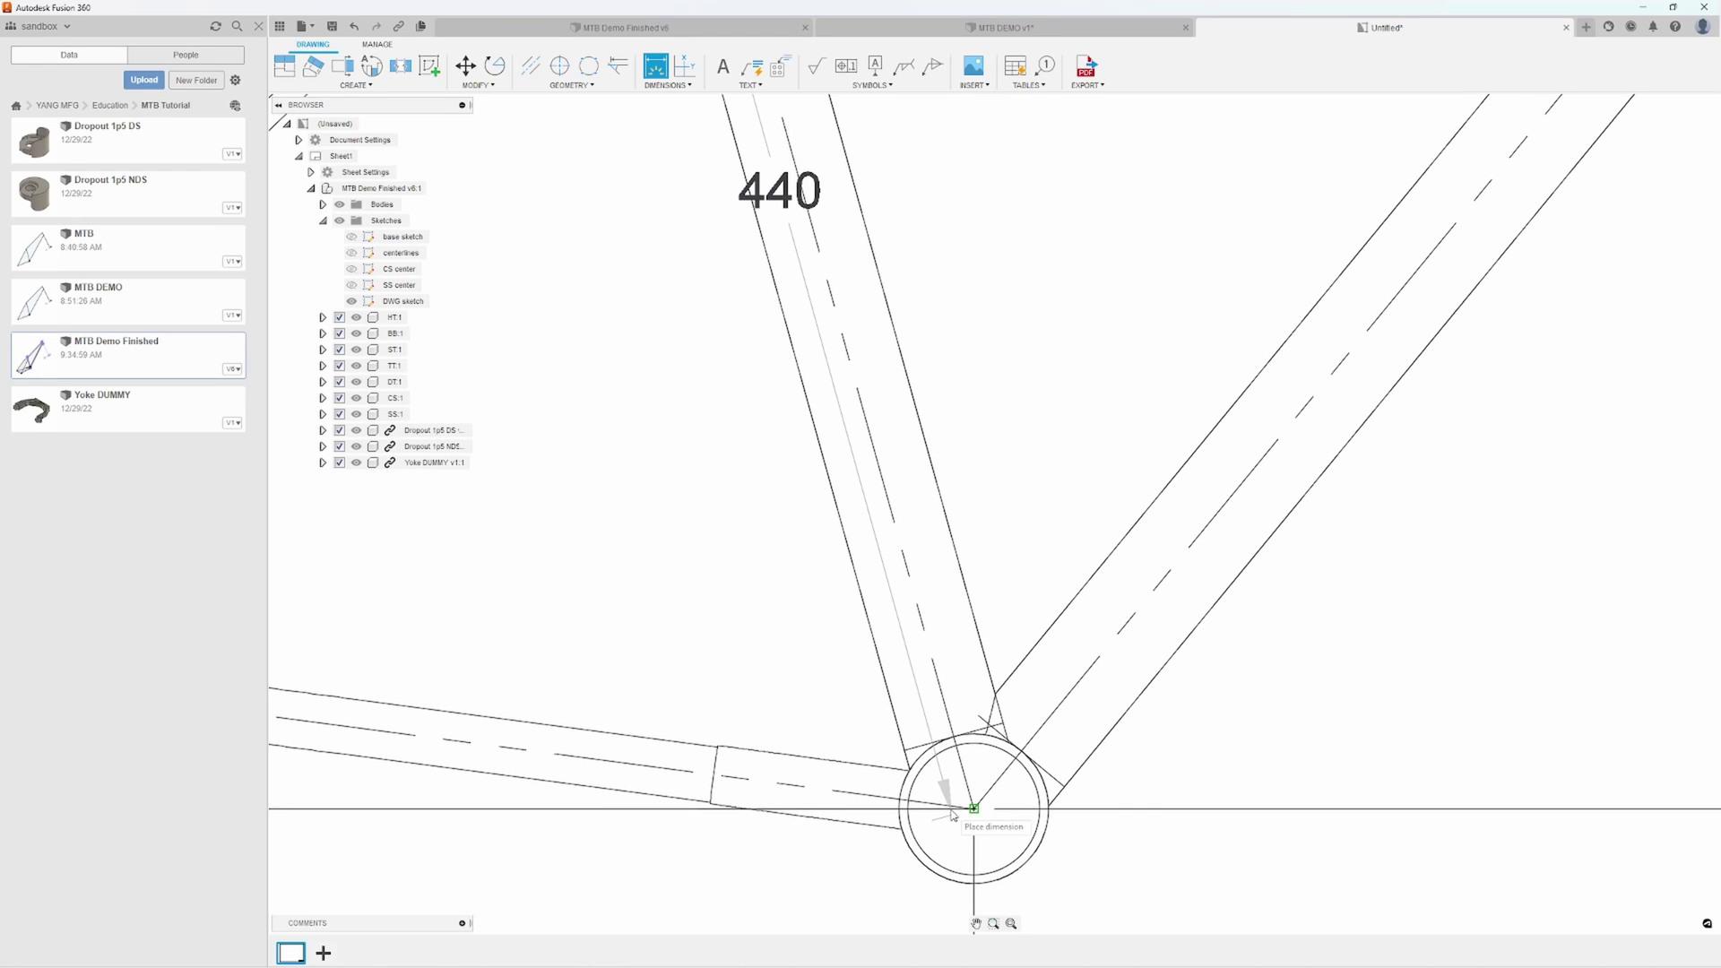
scroll(942, 818, "up", 2)
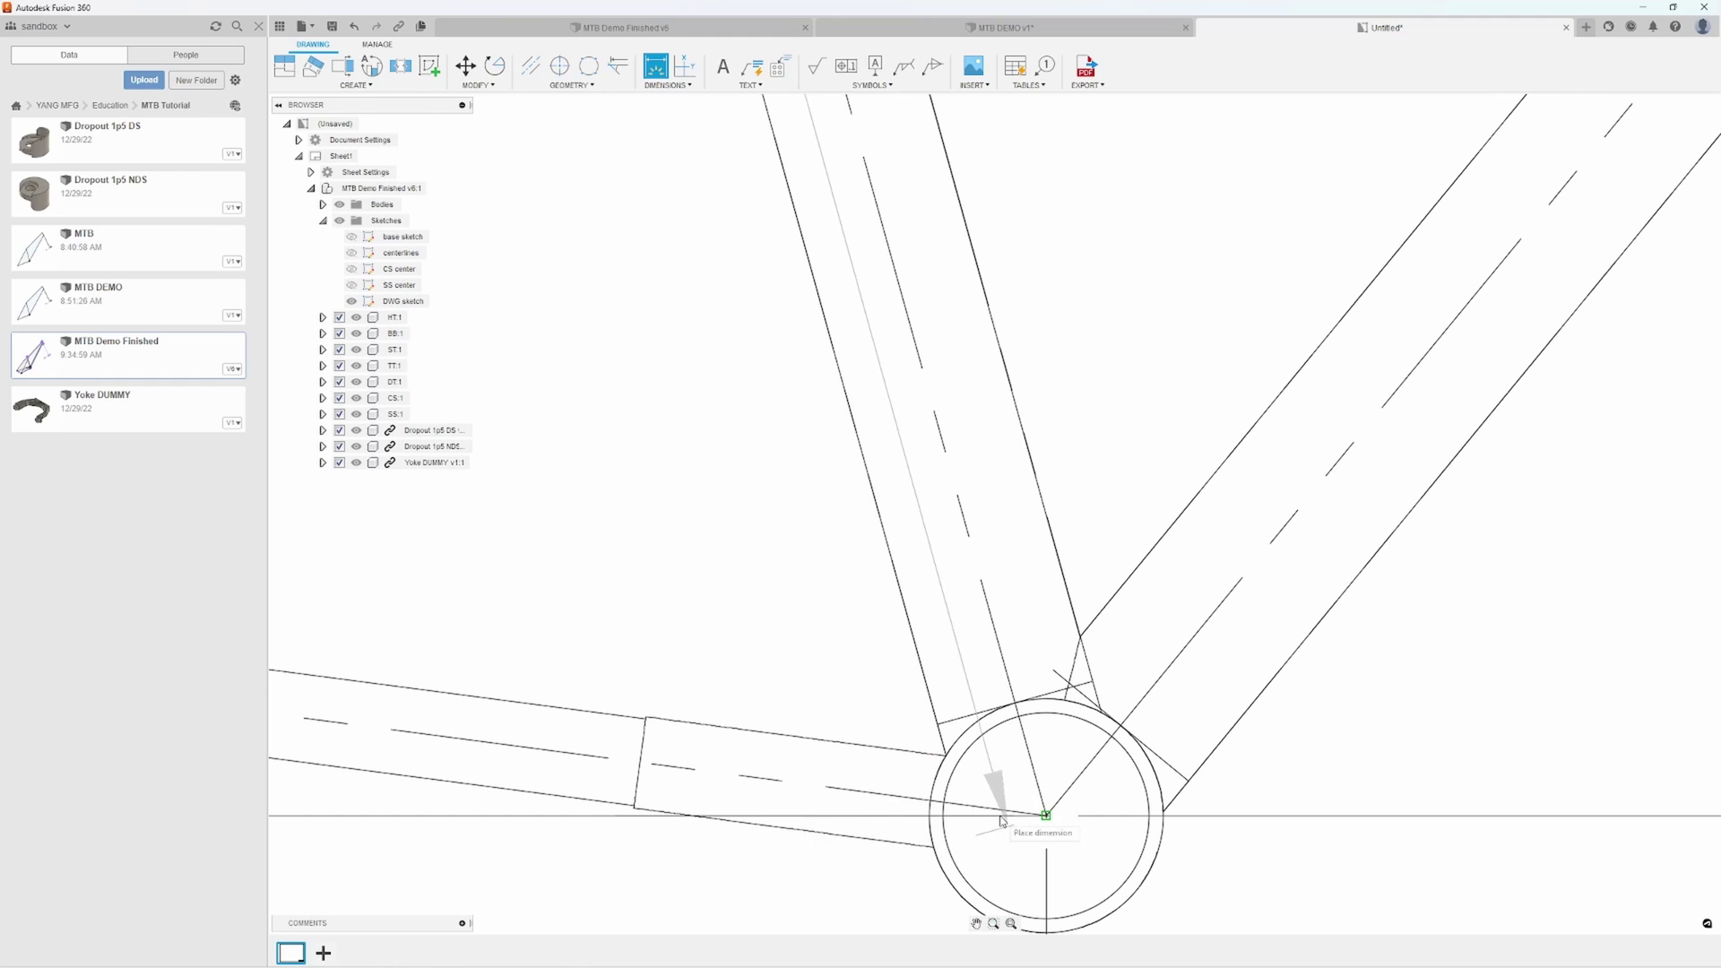
scroll(883, 816, "down", 4)
middle_click_drag(771, 867, 1241, 570)
scroll(1237, 572, "down", 1)
key("Escape")
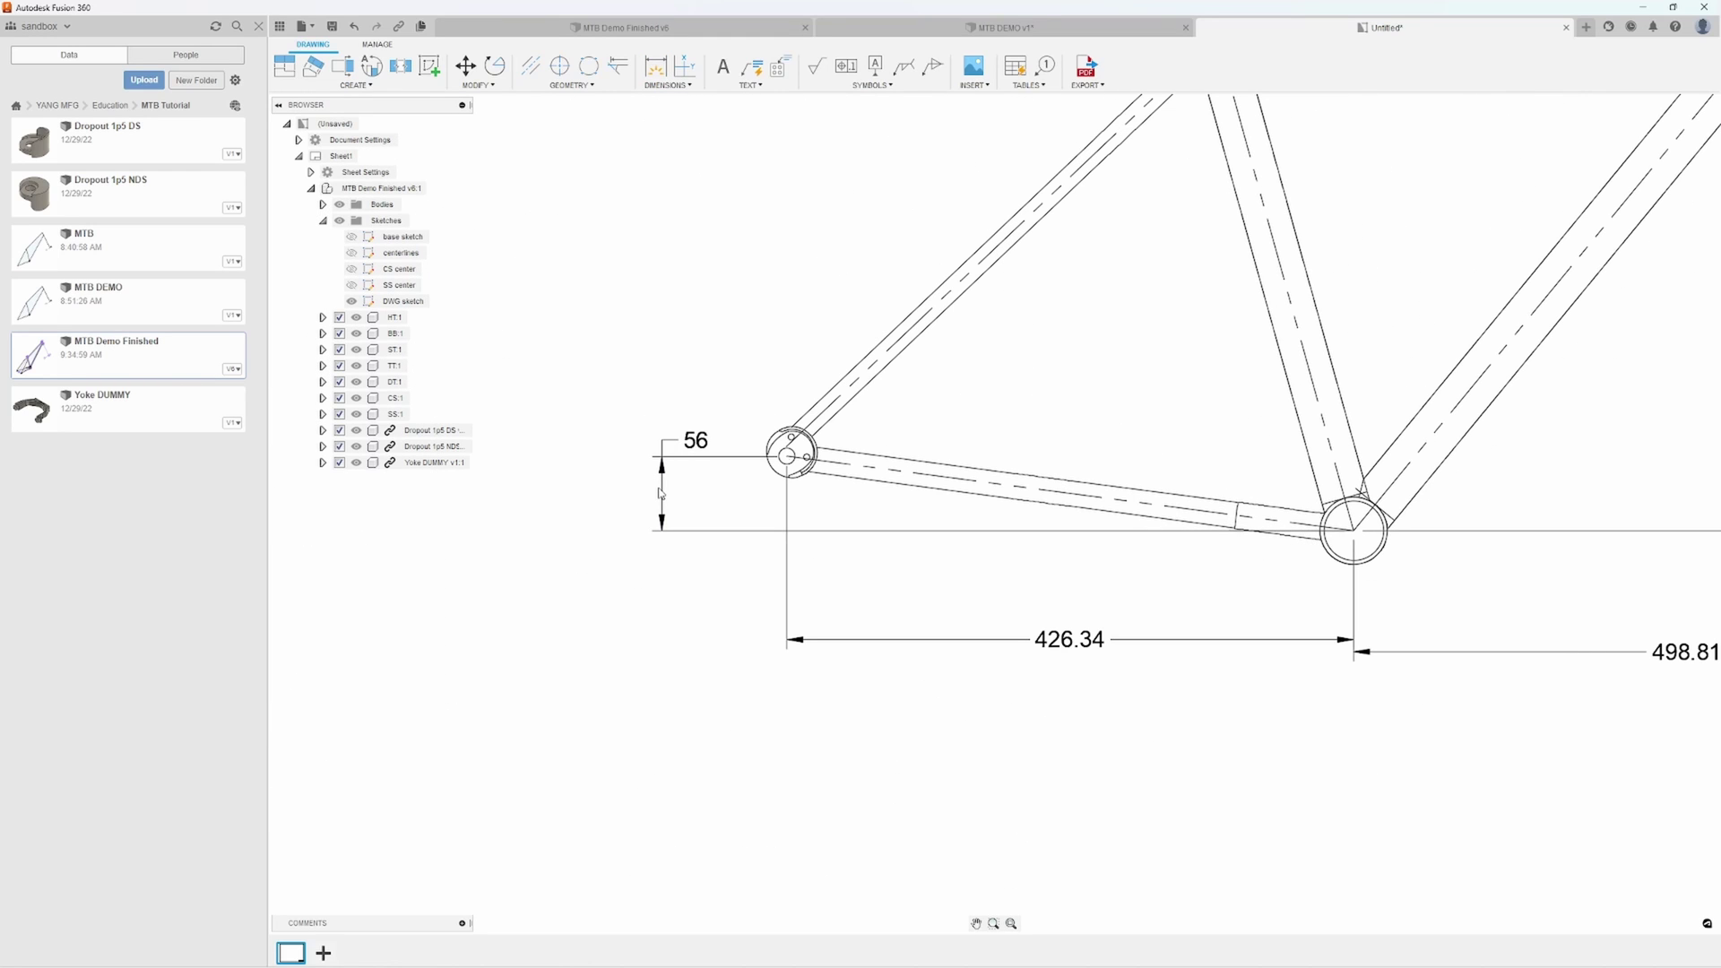
left_click(659, 493)
key("Delete")
Add the 74.5° angle dimension between the chainstay and seat tube
middle_click_drag(1193, 504, 1059, 560)
key("d")
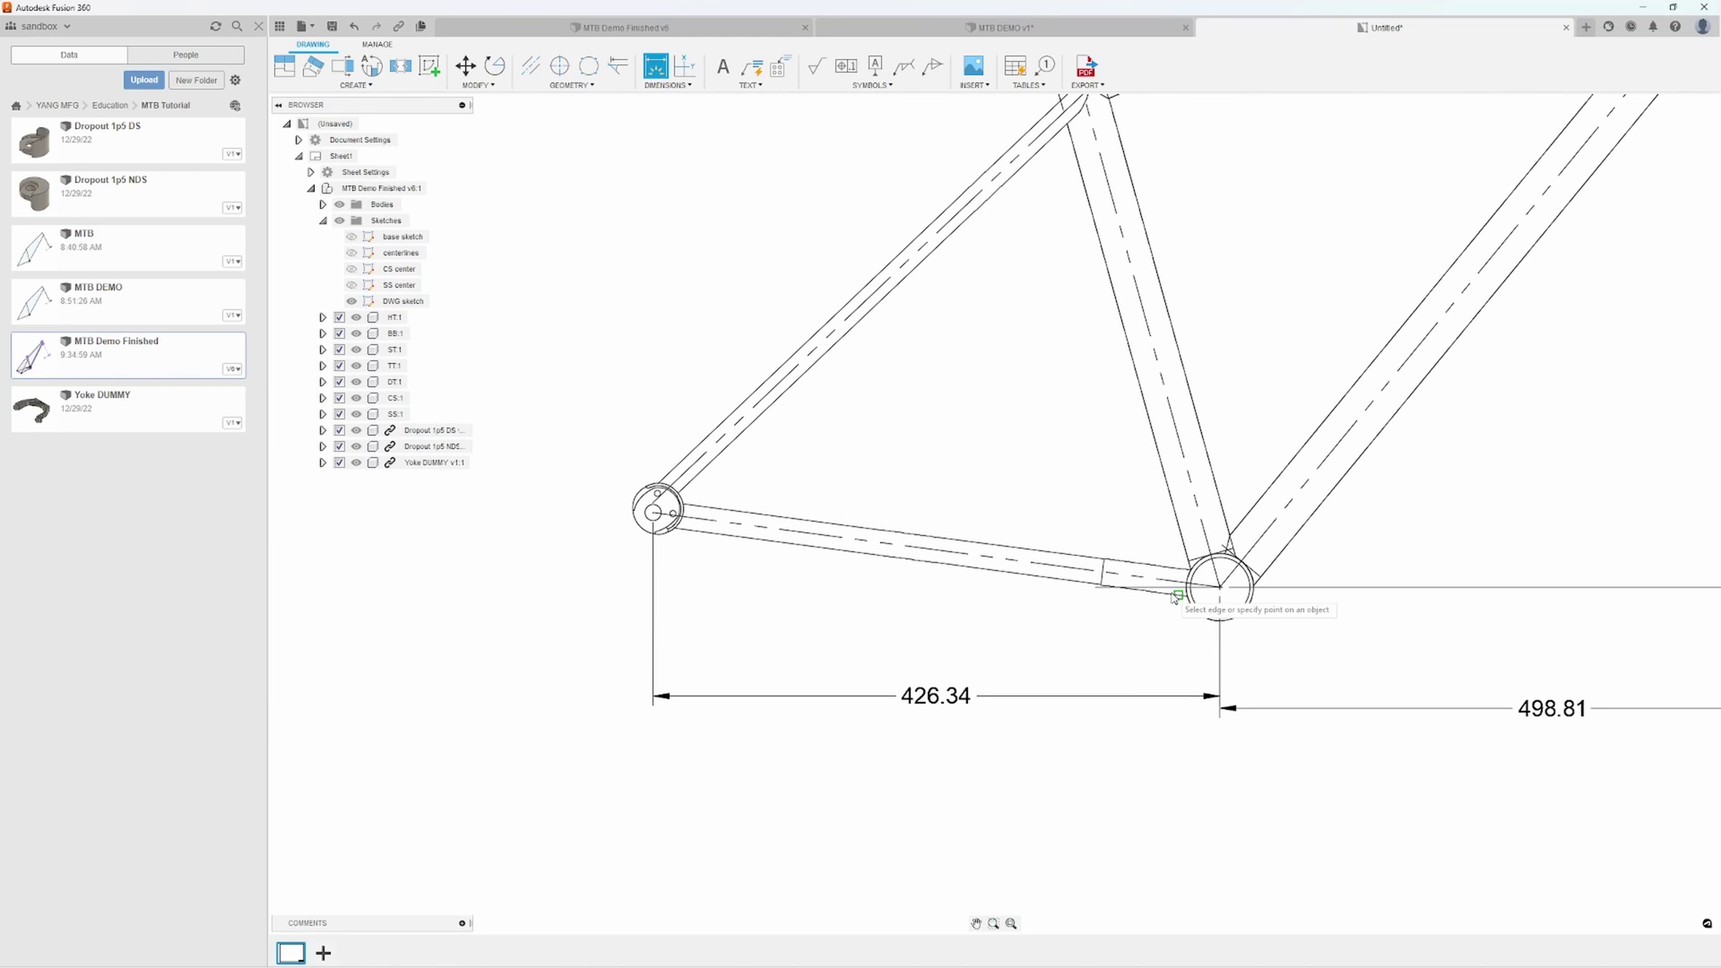
left_click(1175, 595)
left_click(1157, 441)
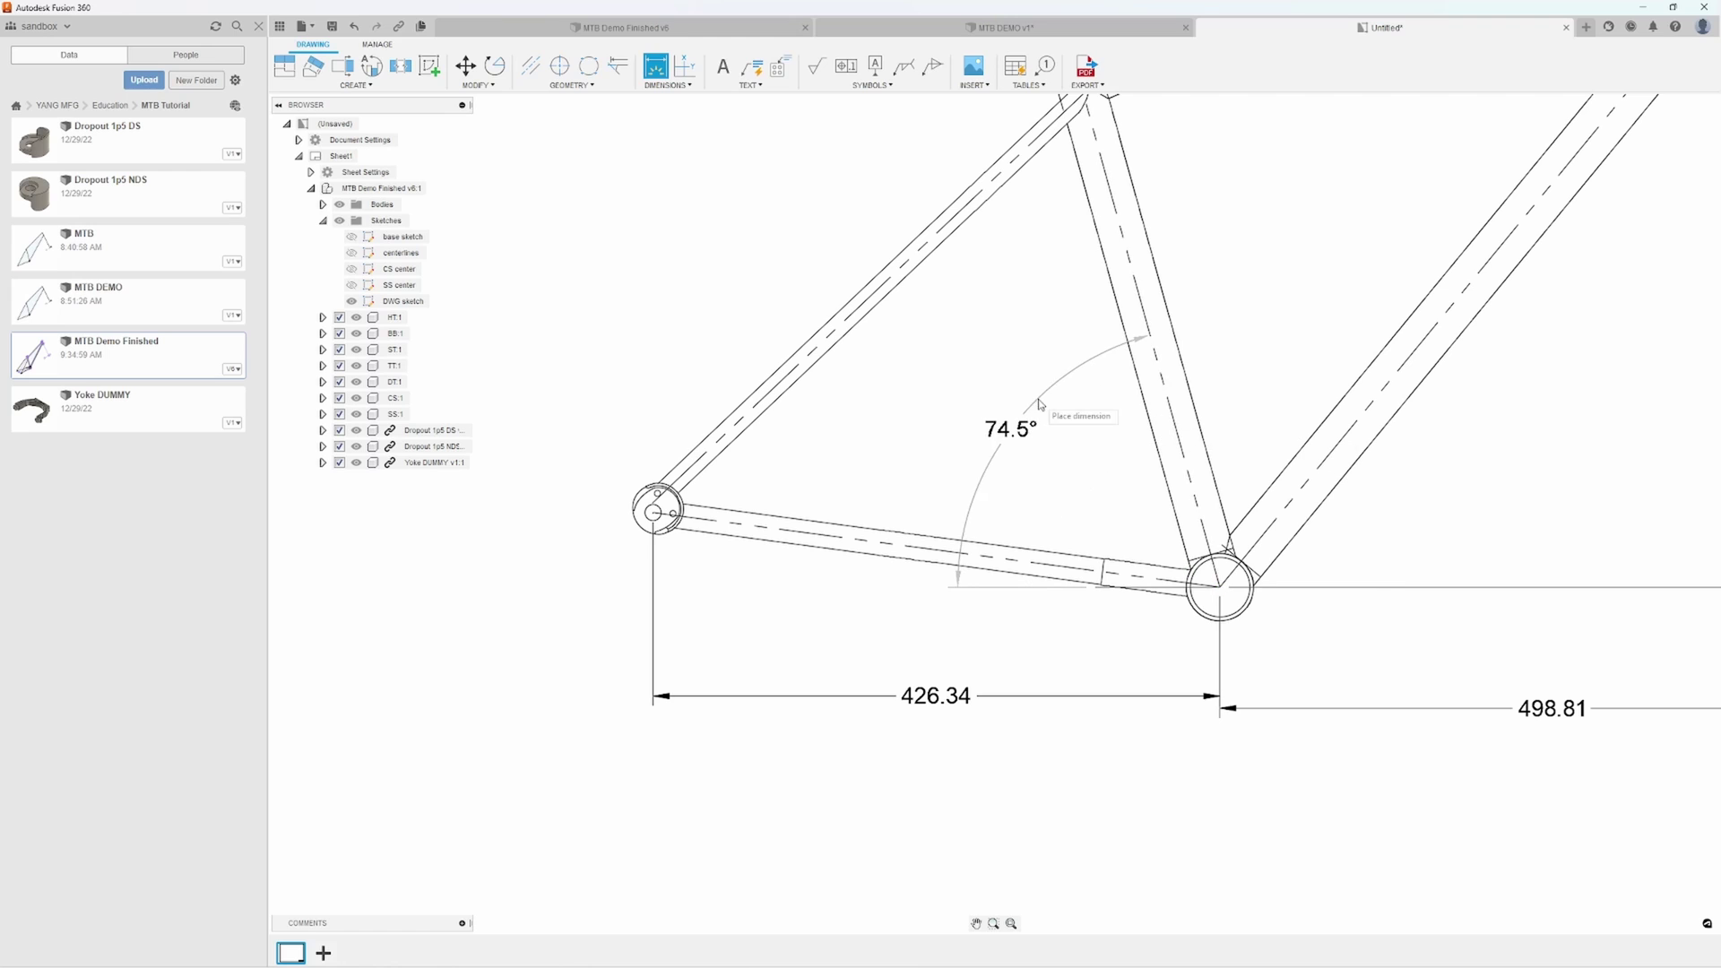
left_click(1039, 404)
Redo the vertical 56 drop dimension from rear dropout centre to bottom bracket centre
middle_click_drag(922, 507, 1115, 497)
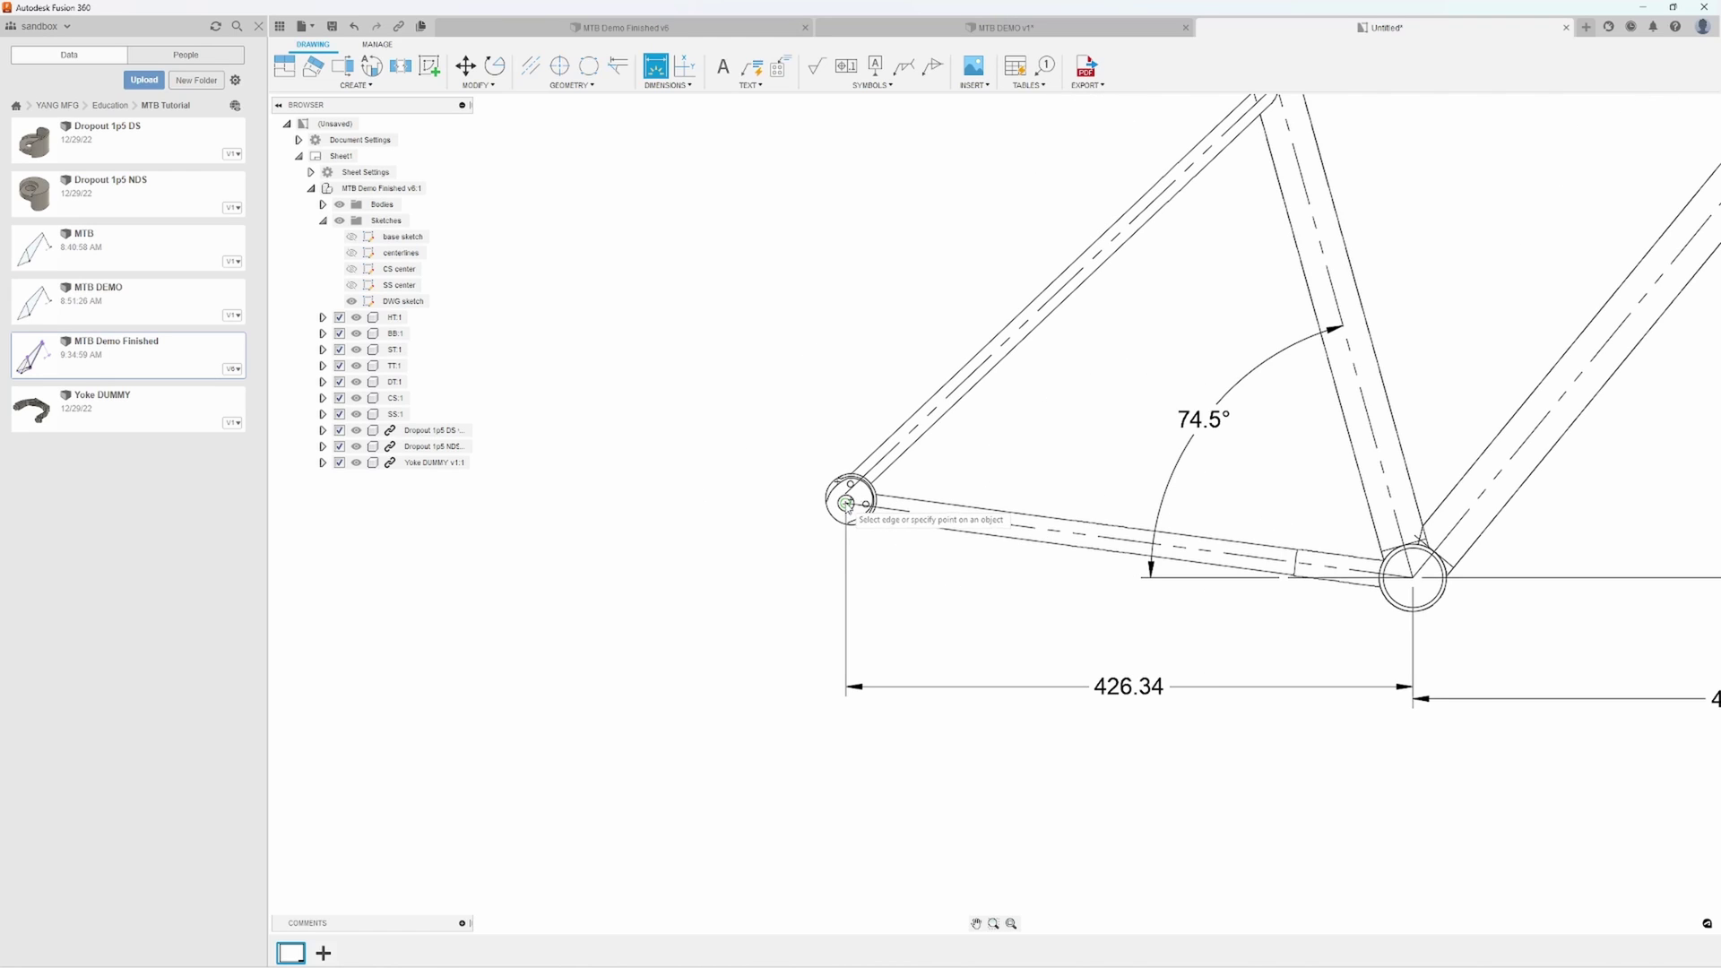
left_click(845, 503)
left_click(1412, 576)
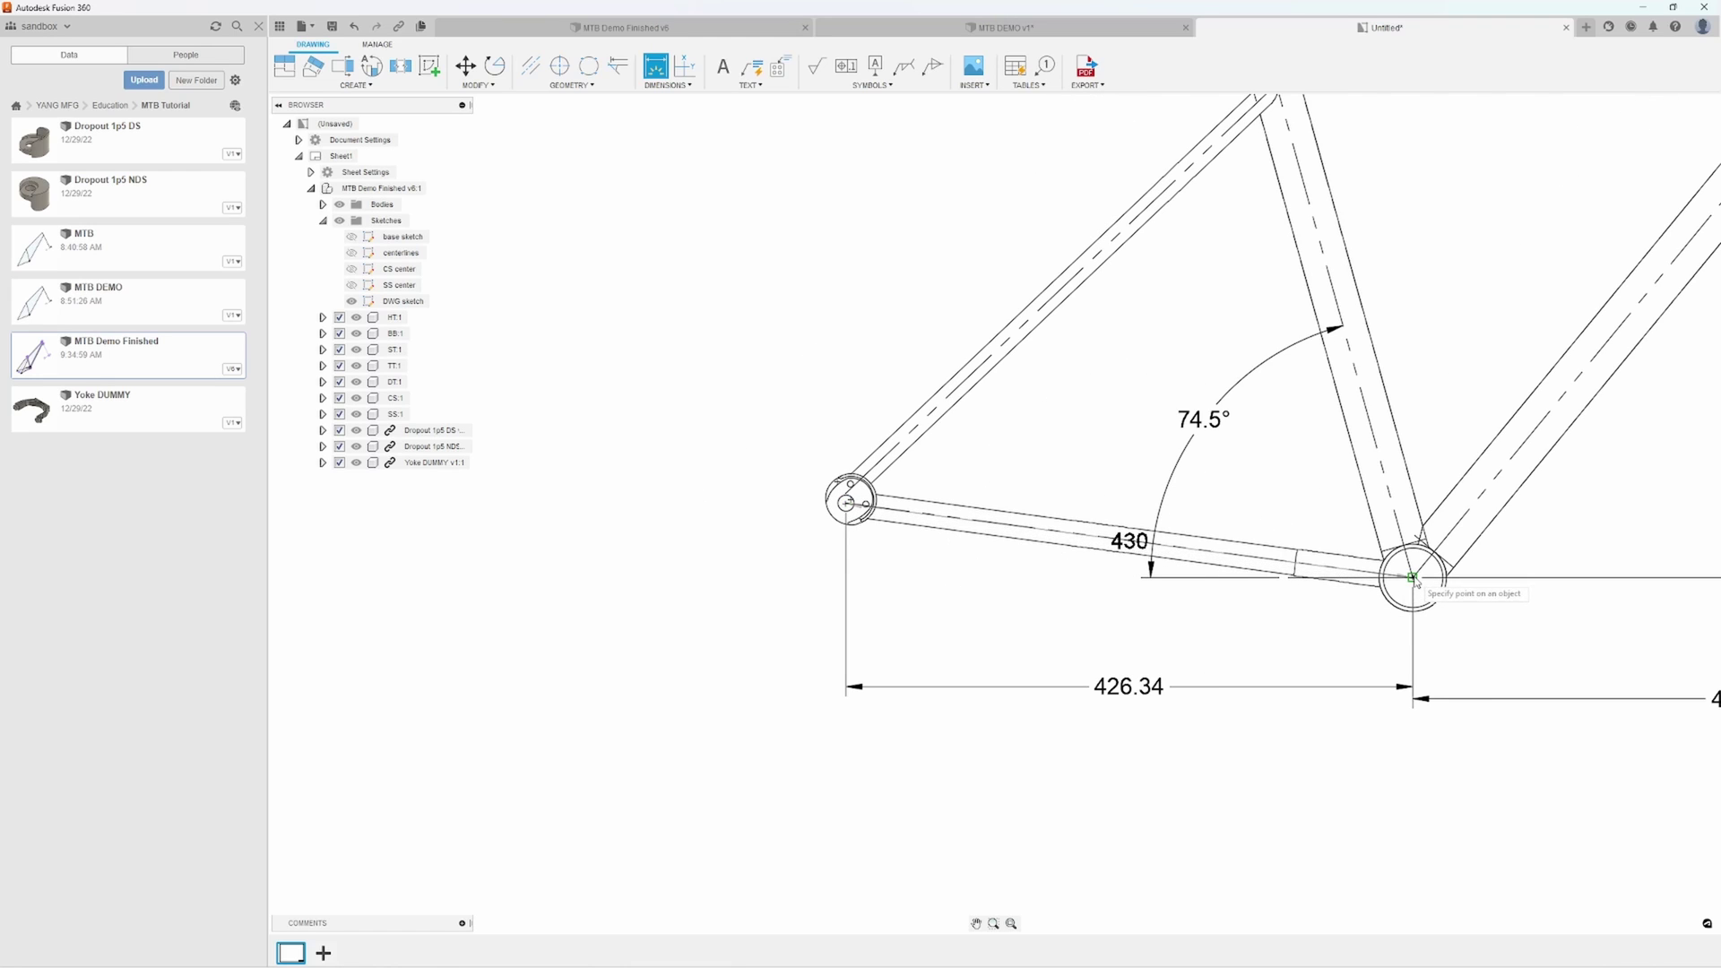
left_click(783, 543)
scroll(1156, 592, "down", 3)
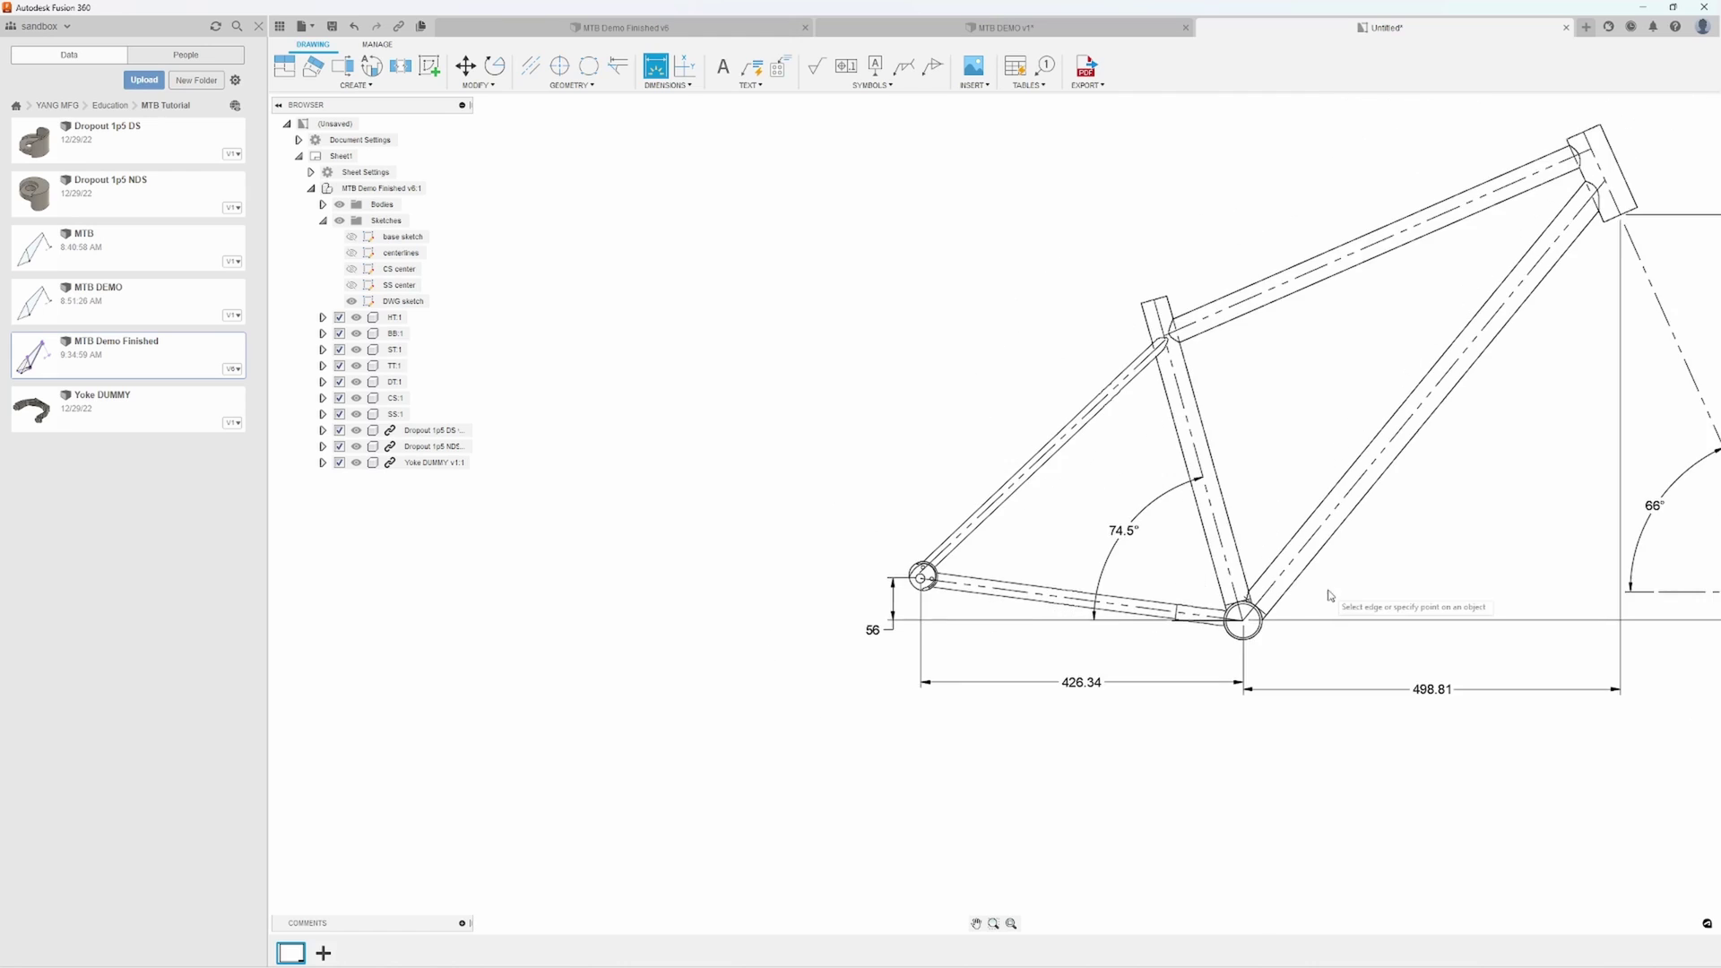
mouse_move(1328, 592)
middle_mouse_down()
mouse_move(997, 612)
mouse_move(1064, 638)
middle_mouse_up()
scroll(1137, 641, "down", 2)
middle_click_drag(1175, 632, 1168, 618)
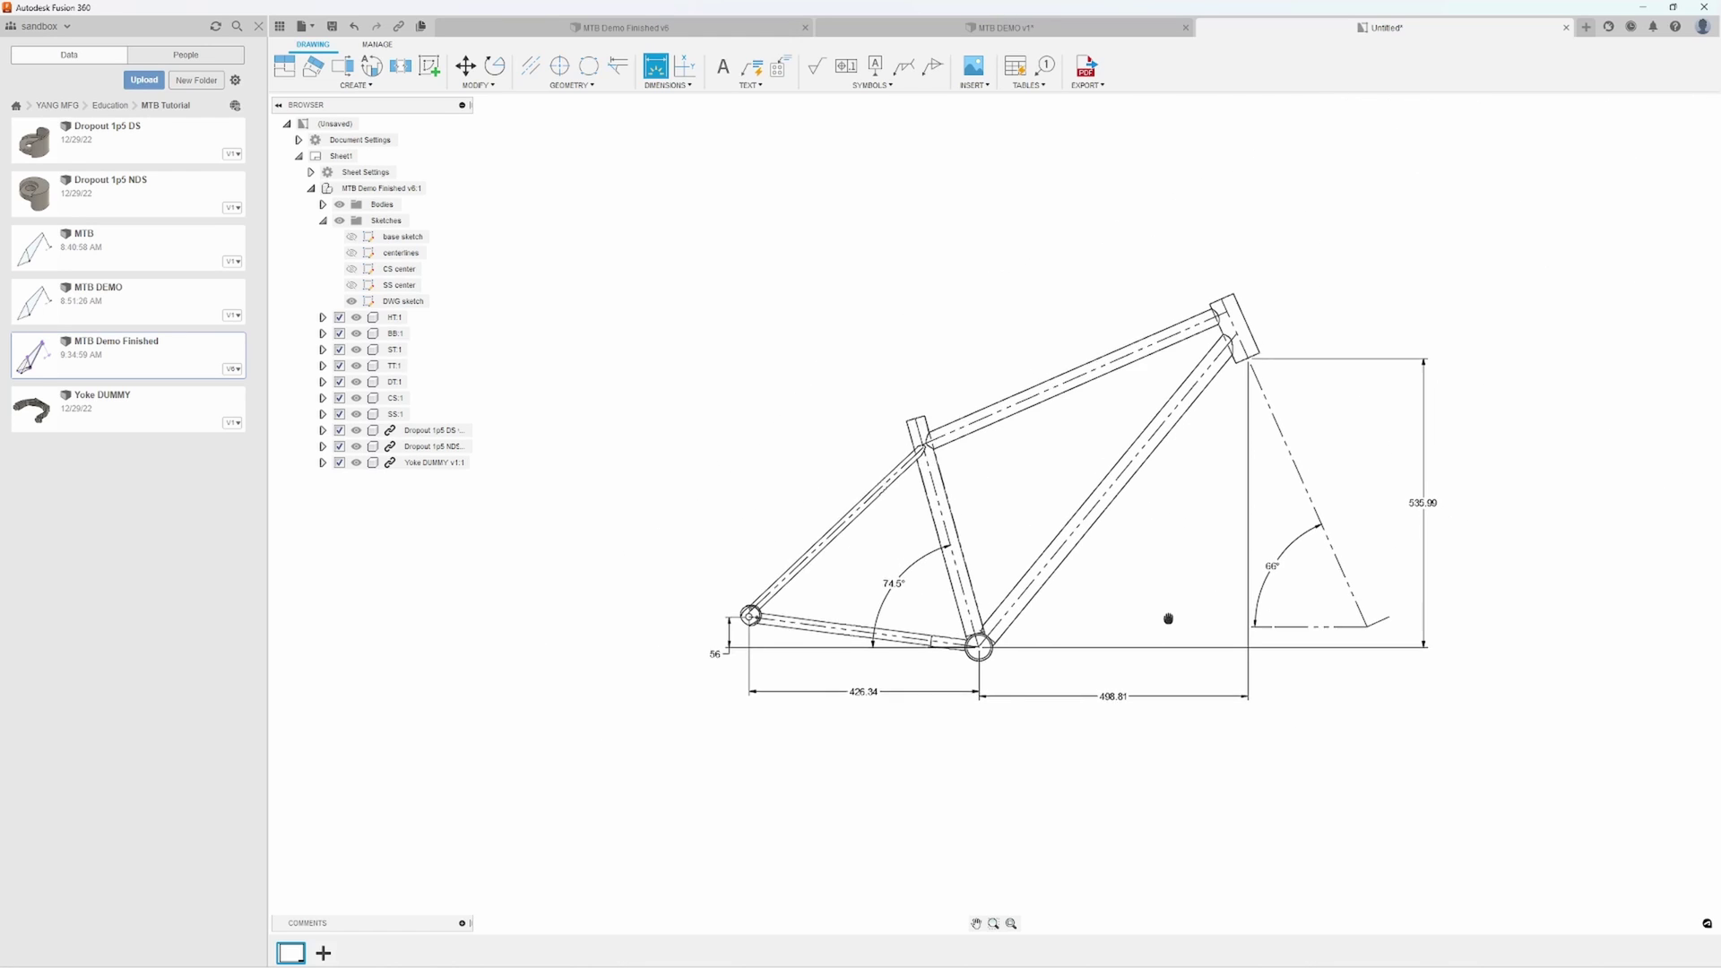
scroll(1168, 619, "down", 3)
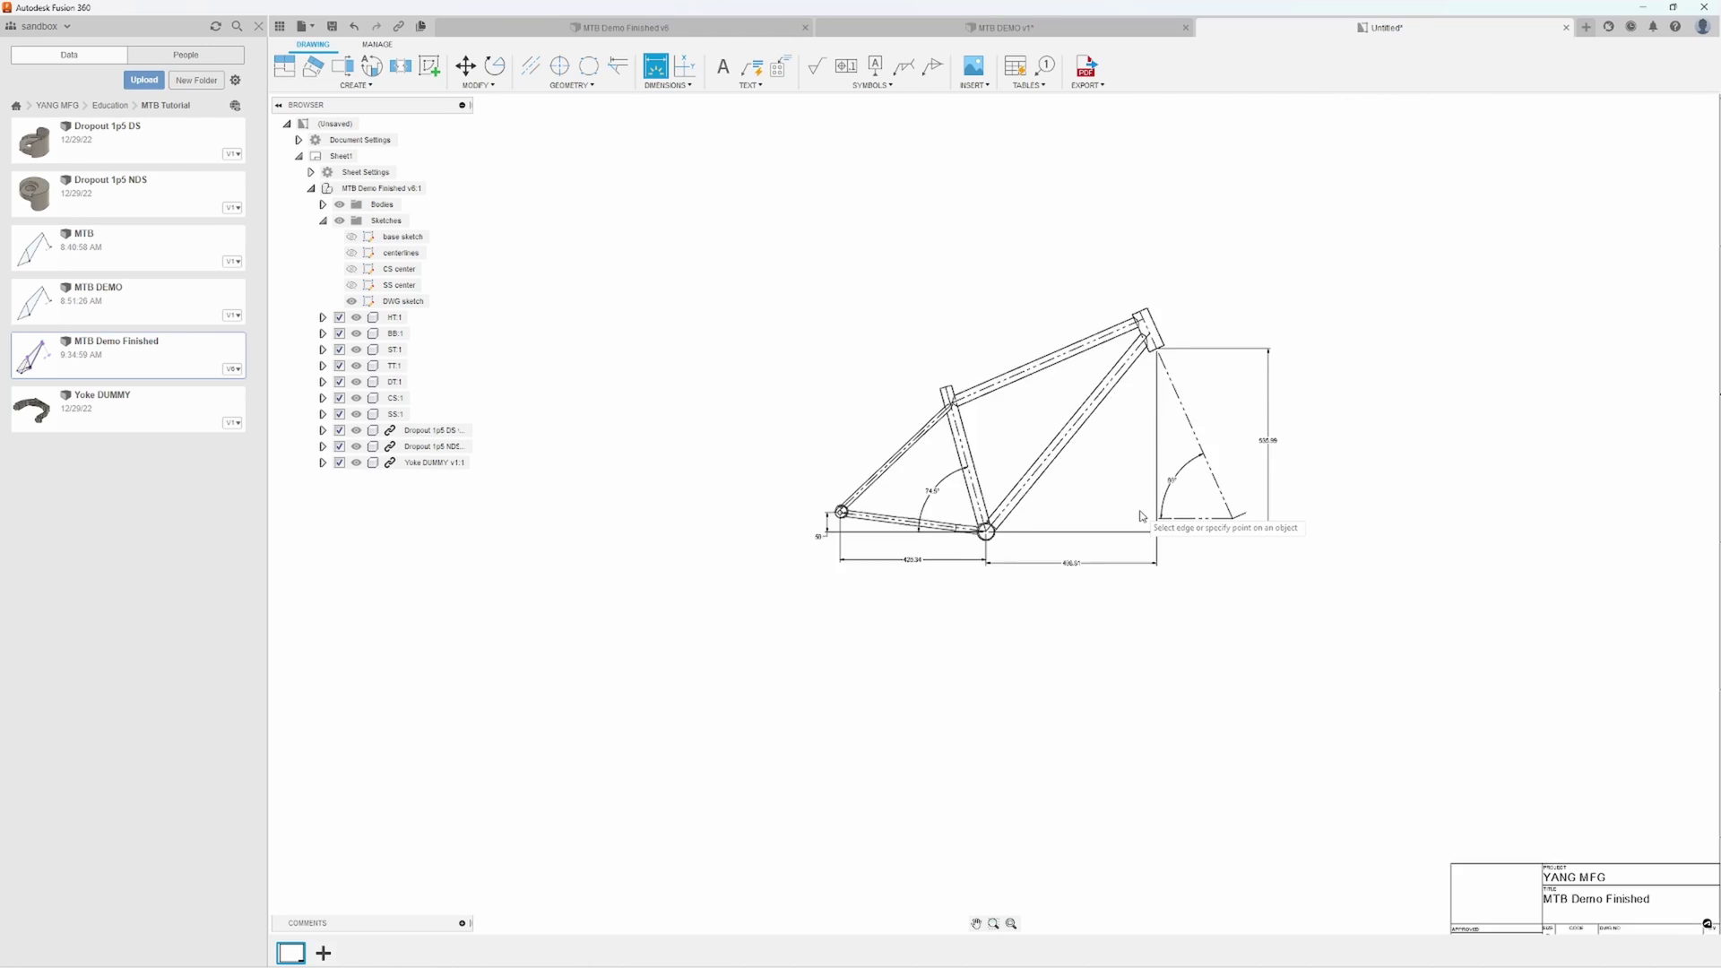
scroll(1144, 520, "down", 3)
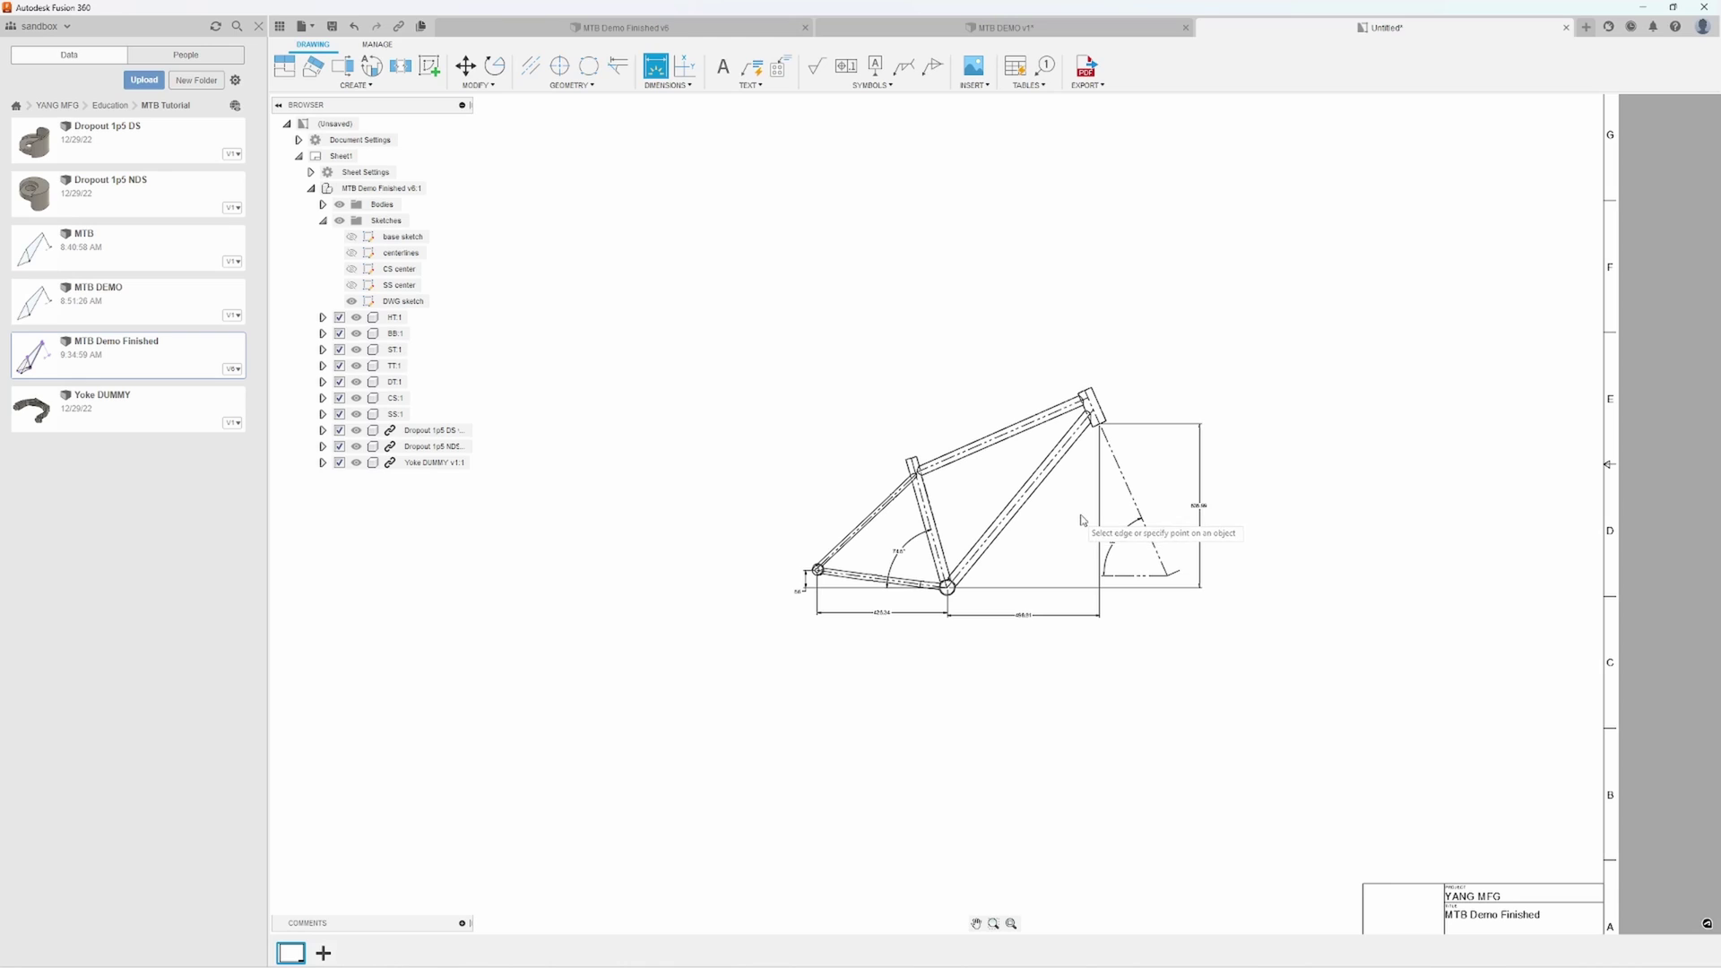
scroll(1042, 417, "up", 2)
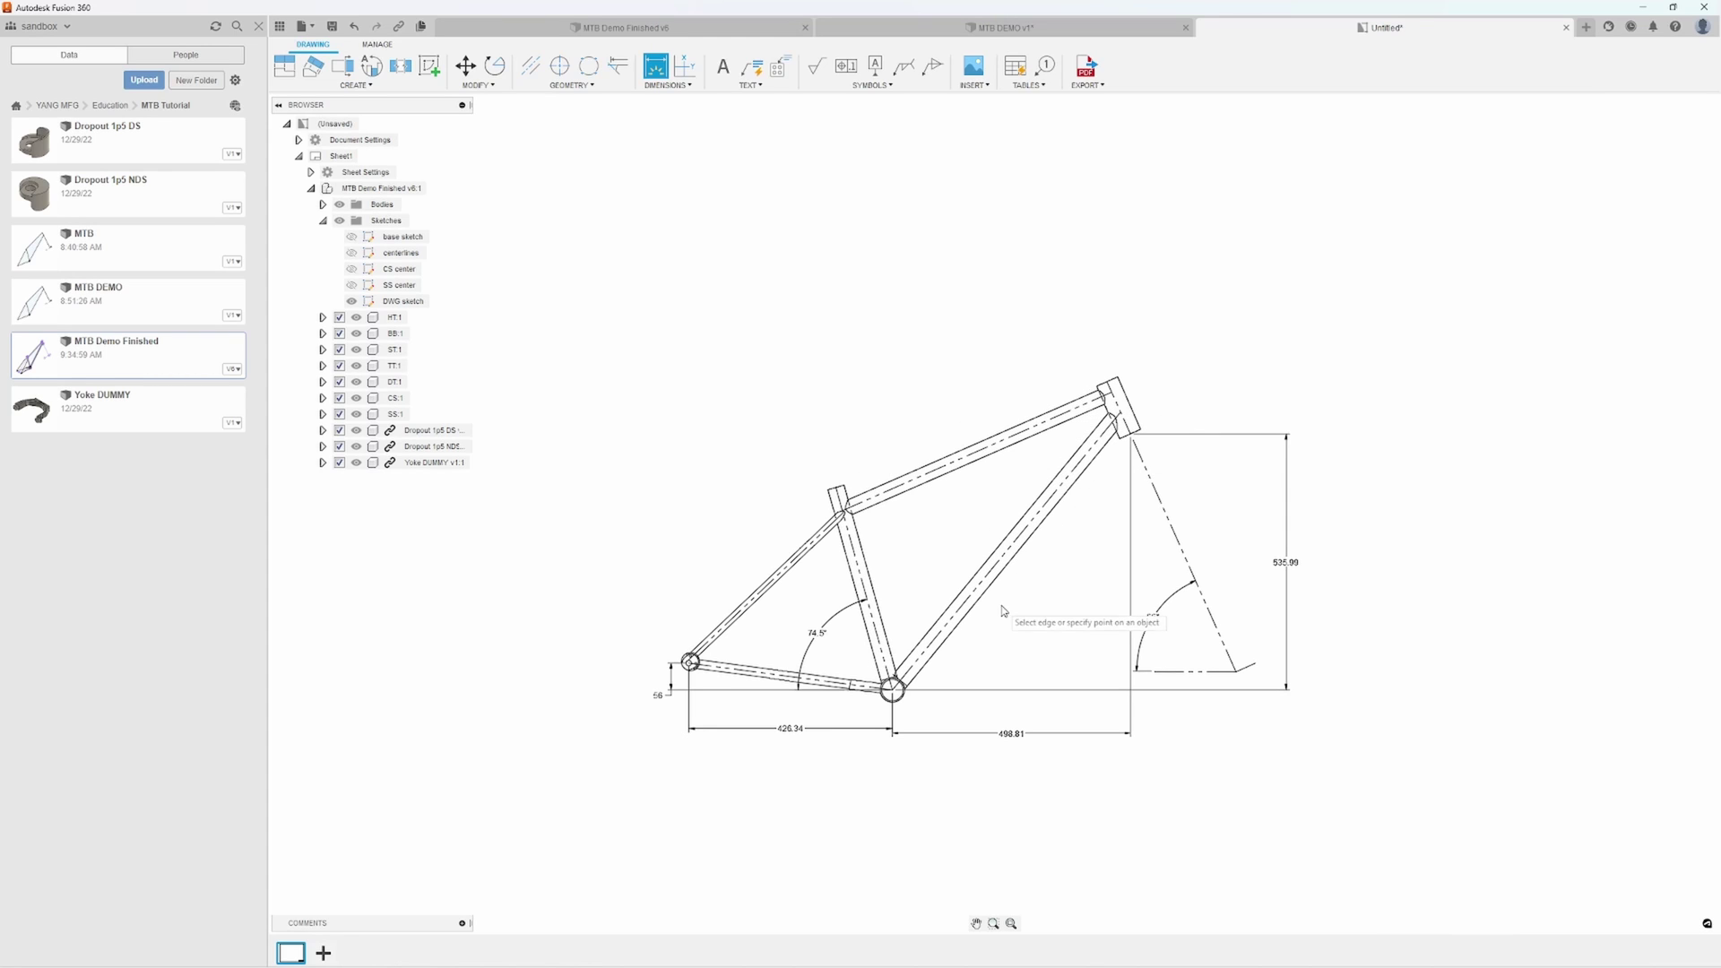
scroll(1001, 613, "up", 1)
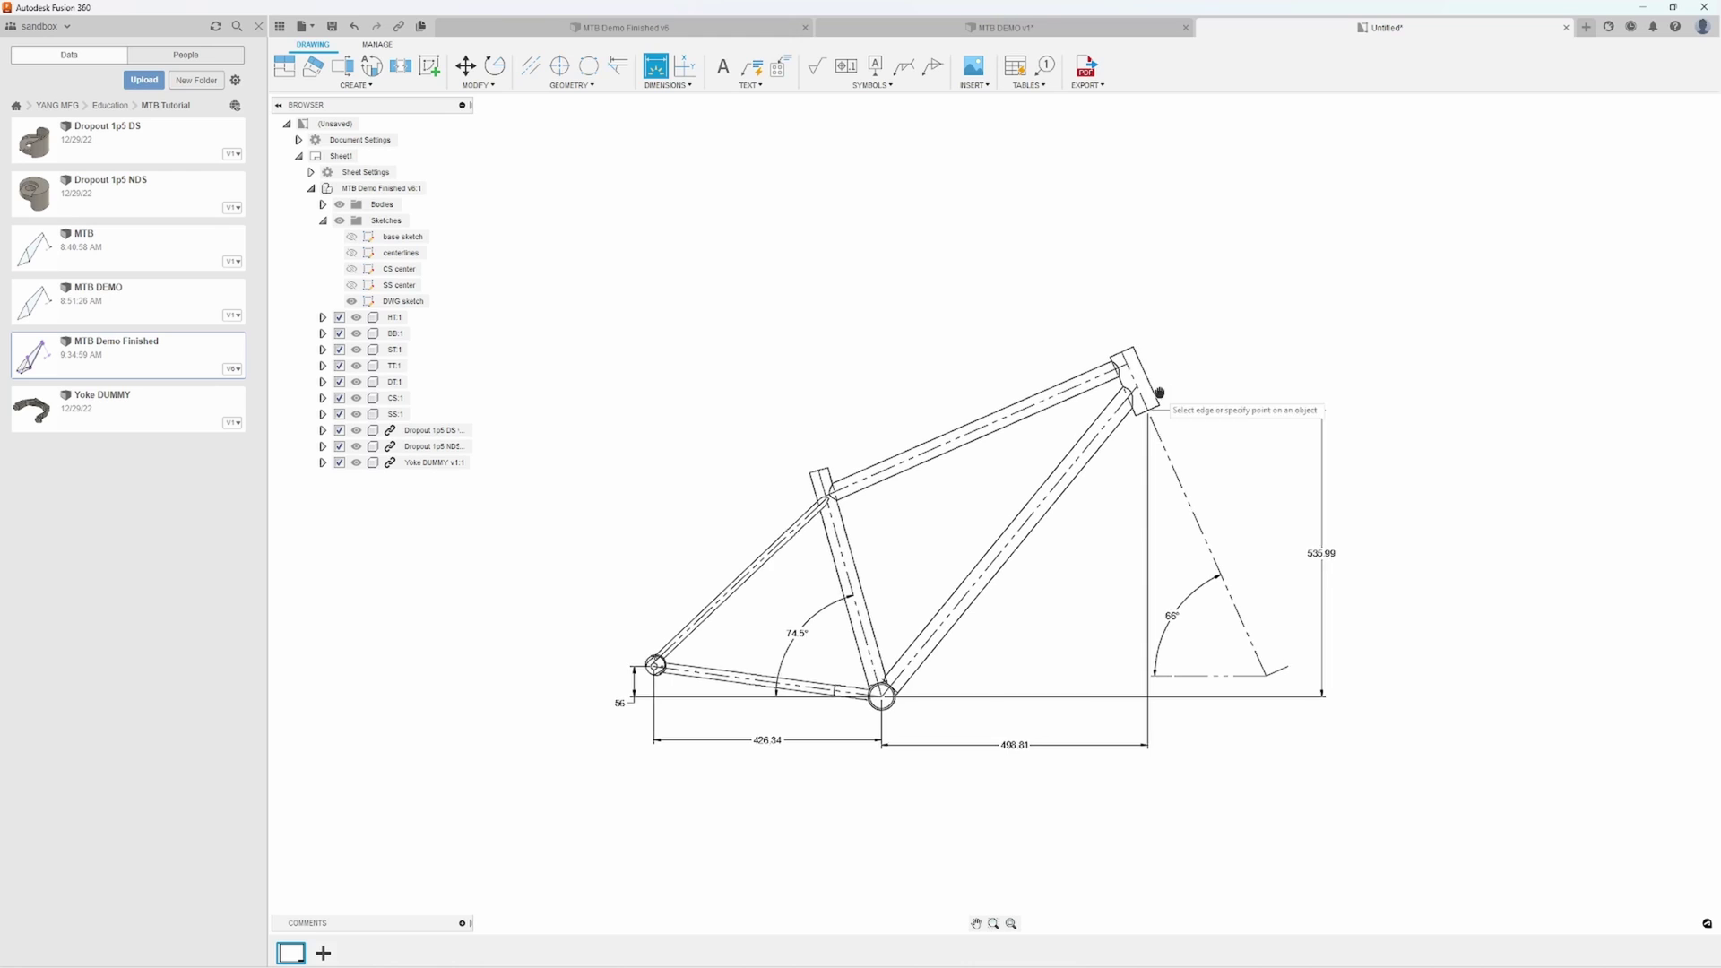
scroll(1147, 395, "up", 3)
scroll(1006, 349, "up", 2)
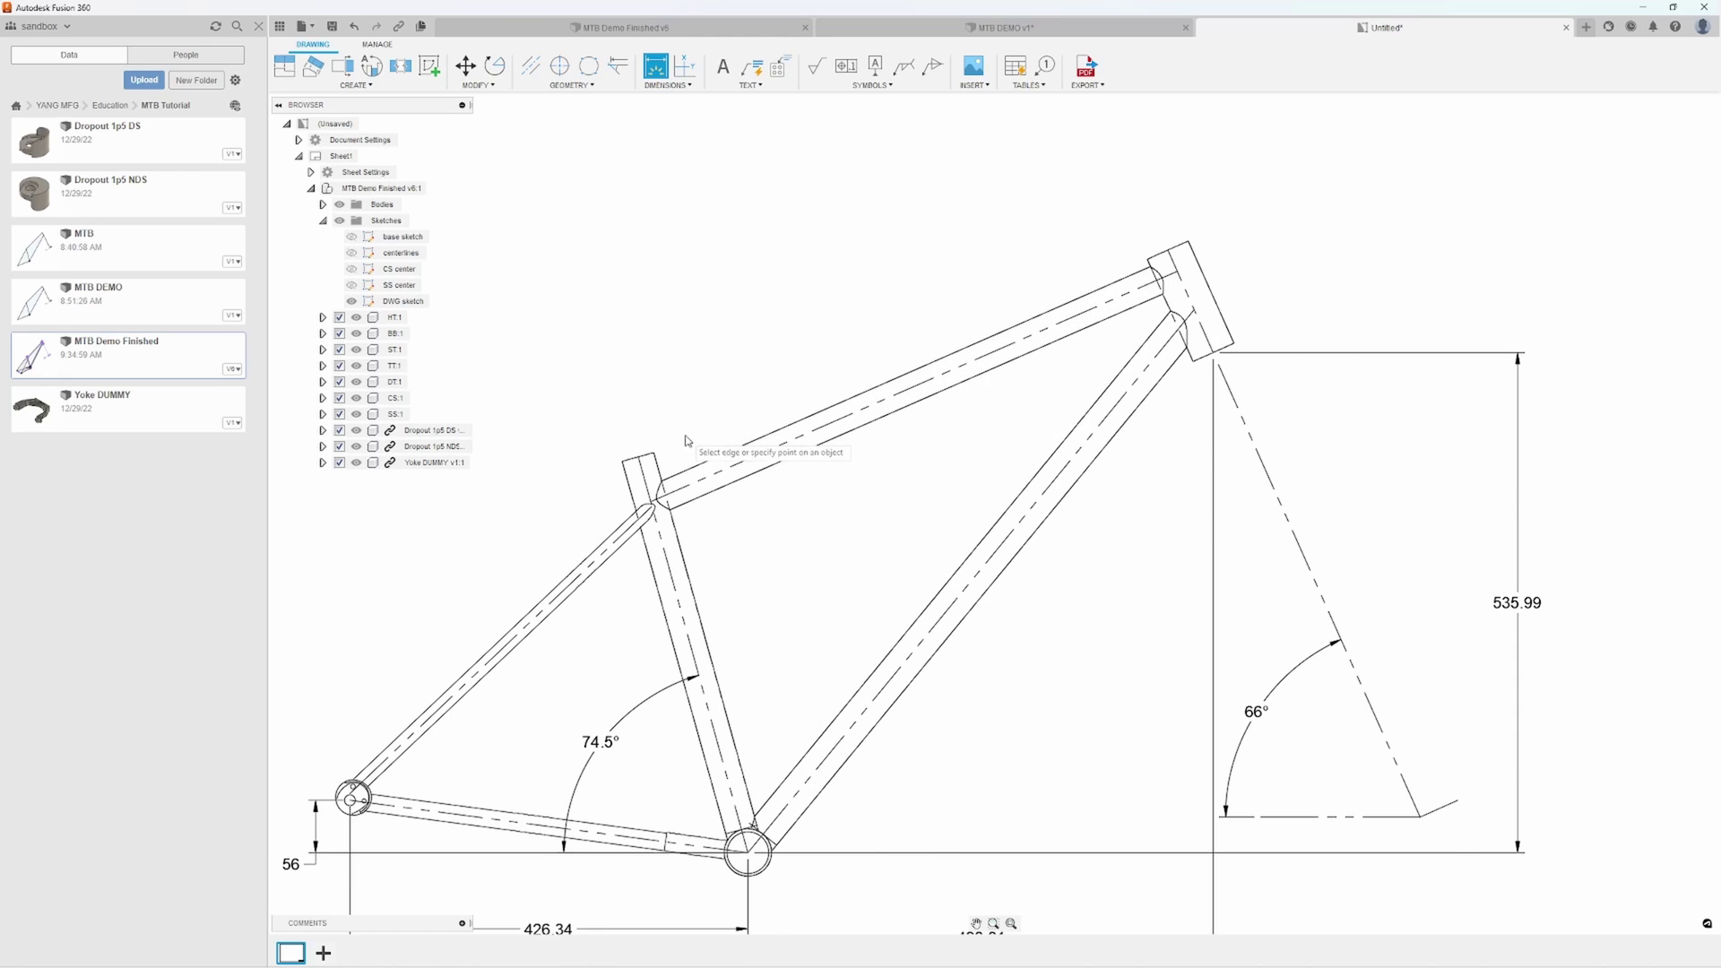
Dimension the top tube length at 571.99
scroll(663, 488, "up", 5)
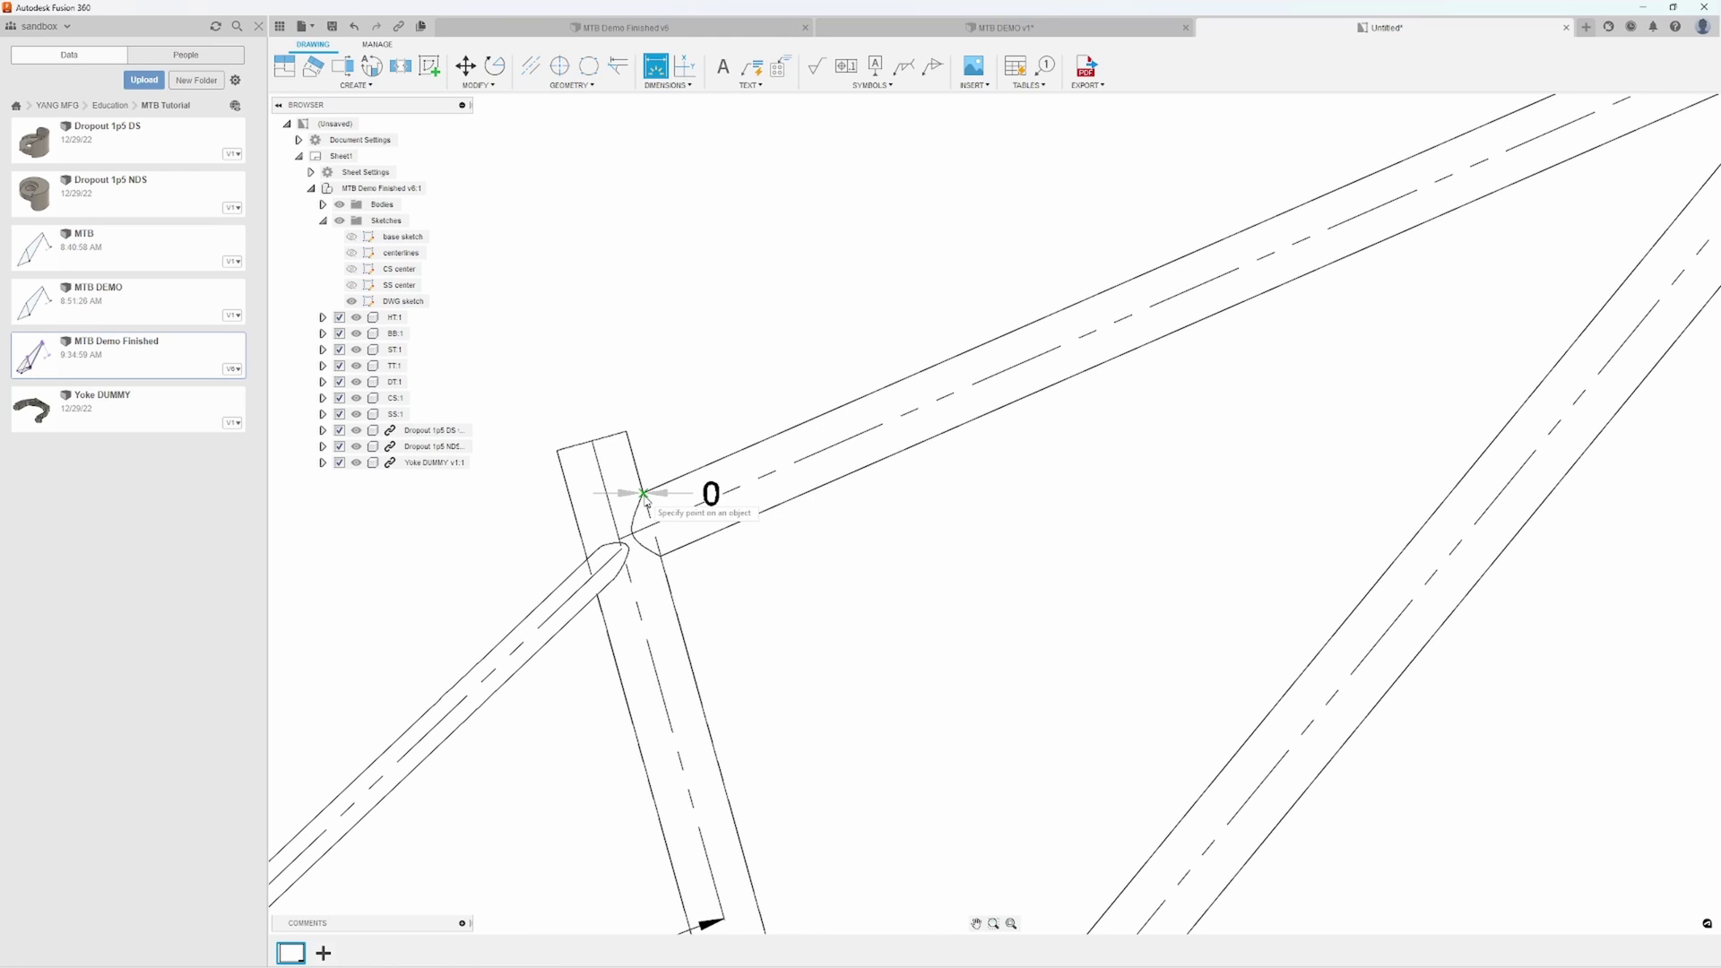
scroll(812, 376, "down", 2)
scroll(995, 506, "up", 2)
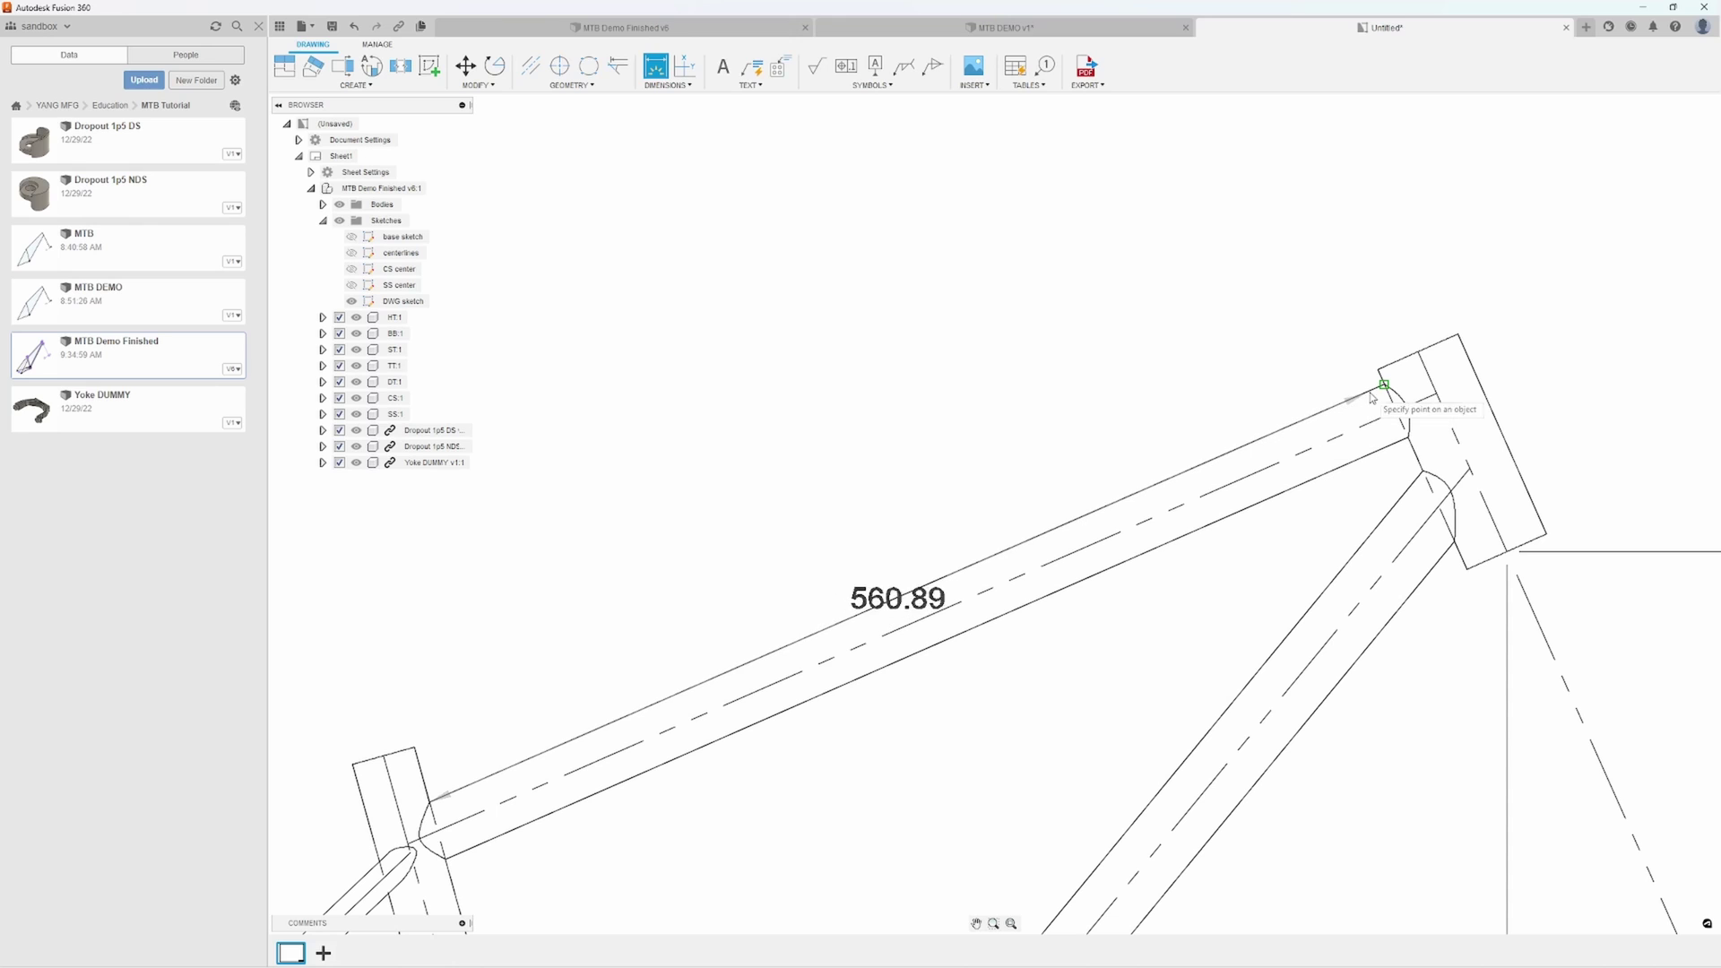
left_click(1372, 397)
left_click(1067, 169)
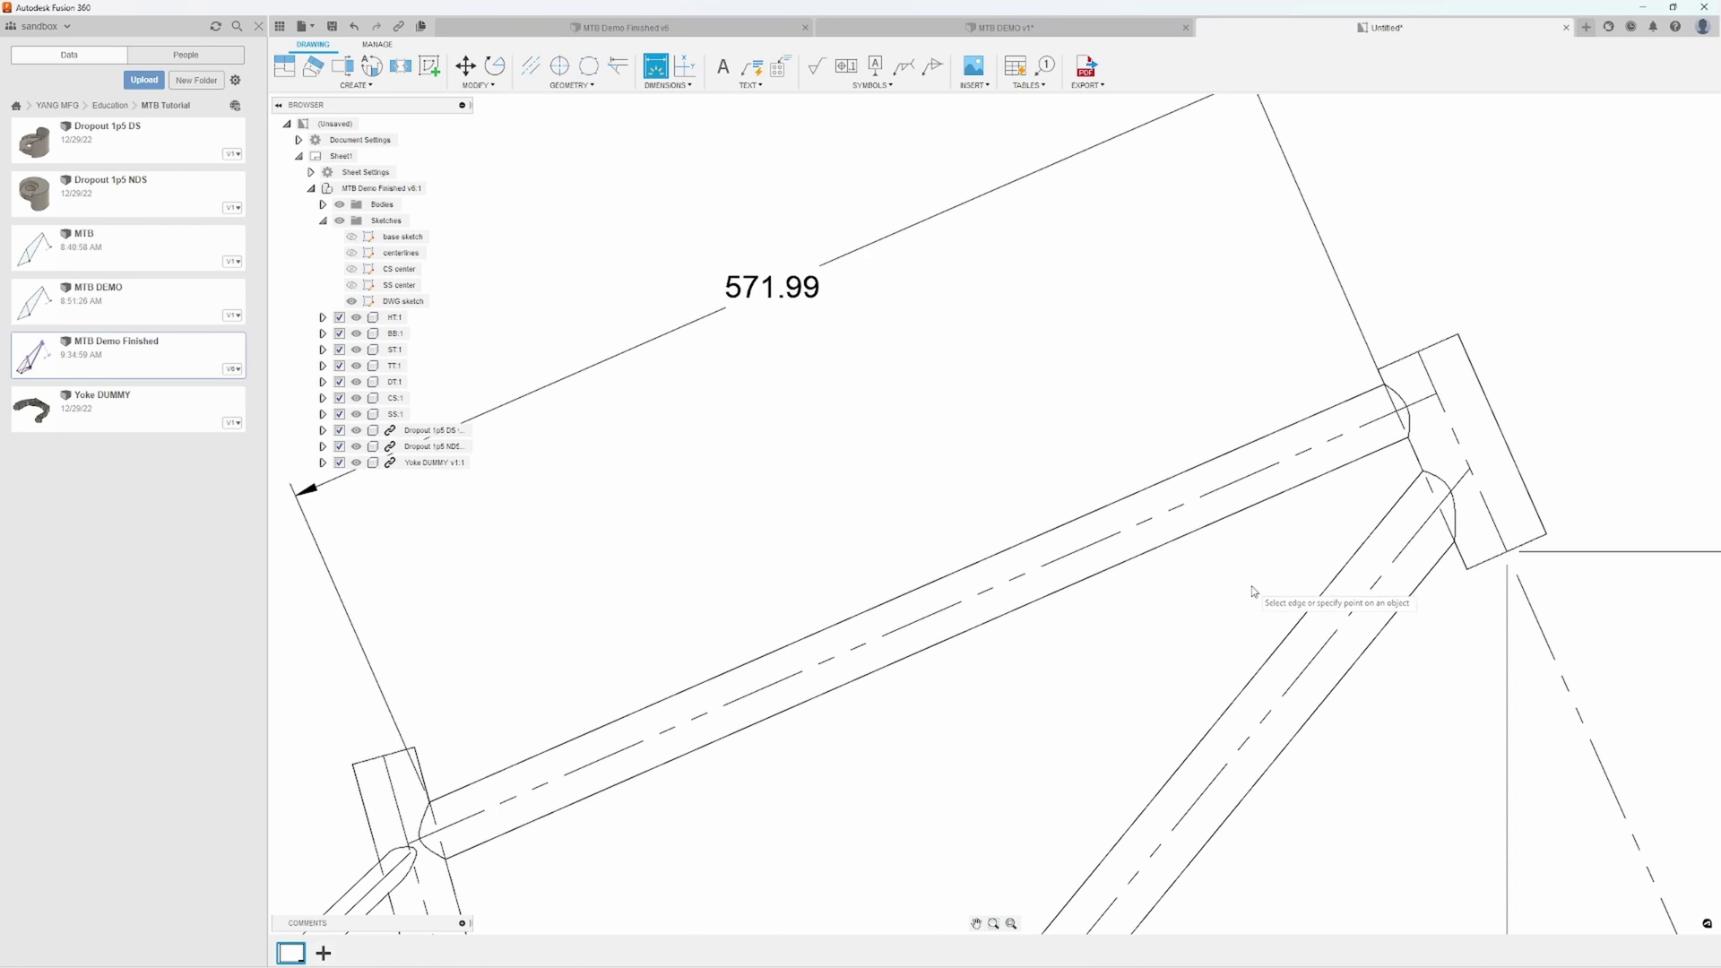
Dimension the down tube length at 691.44
middle_click_drag(1253, 591, 1196, 227)
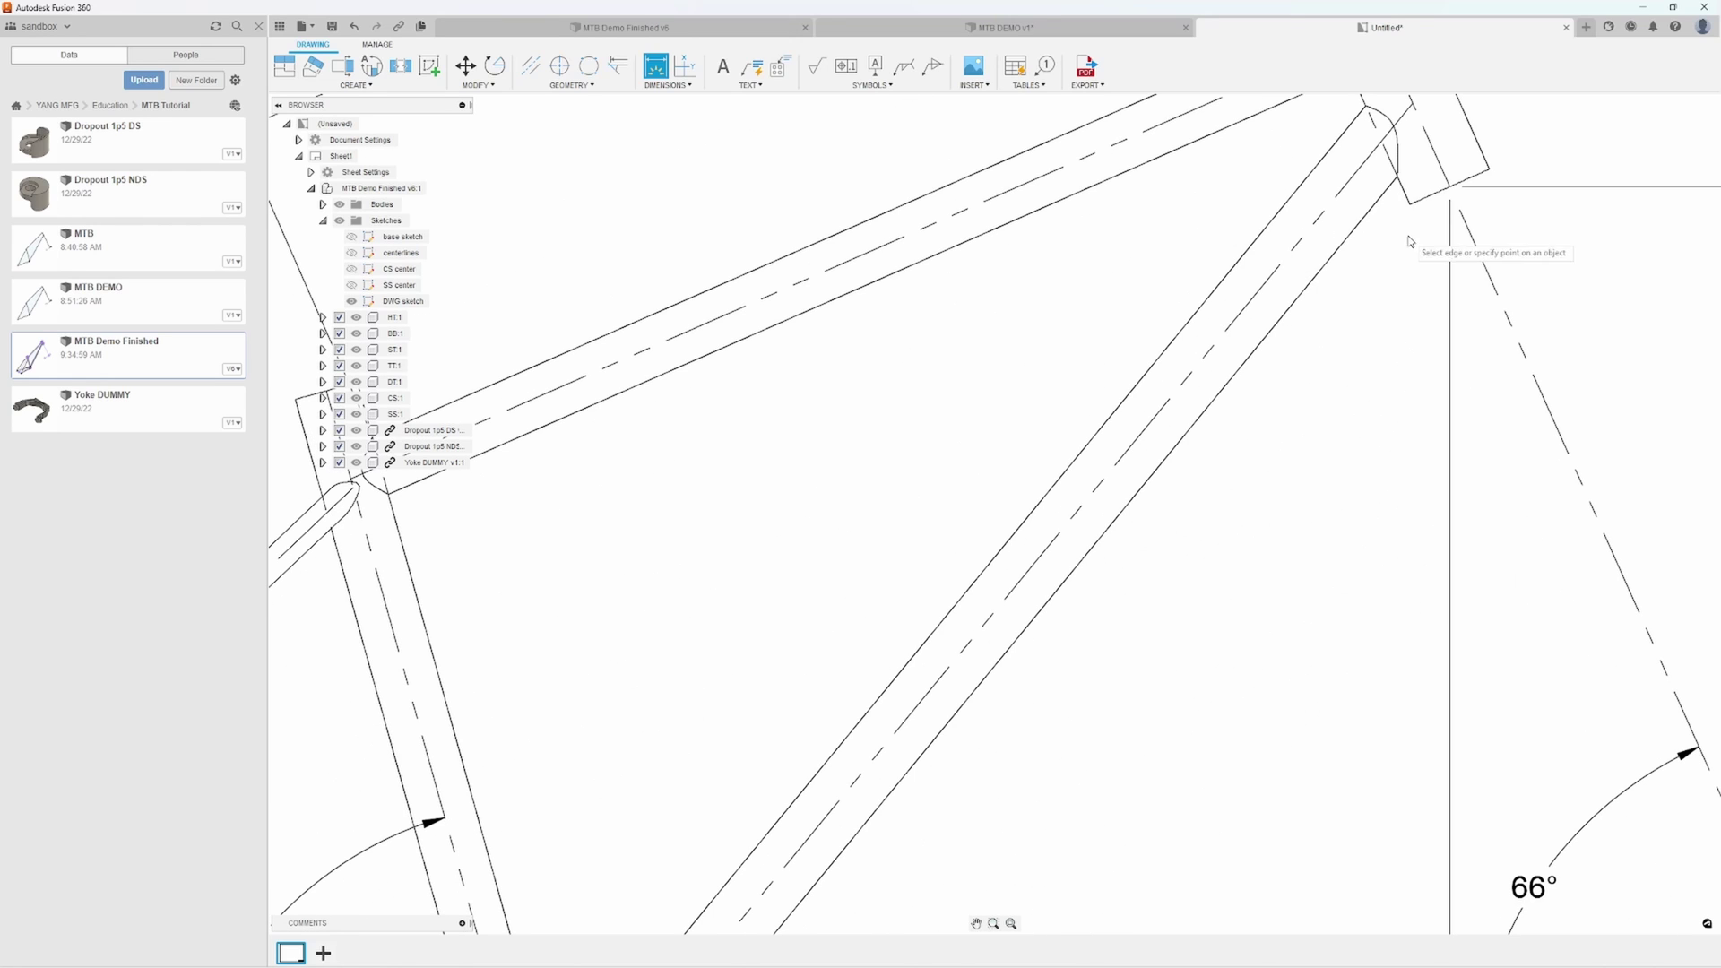
left_click(1398, 178)
middle_click_drag(1148, 576, 1306, 211)
scroll(1108, 543, "down", 2)
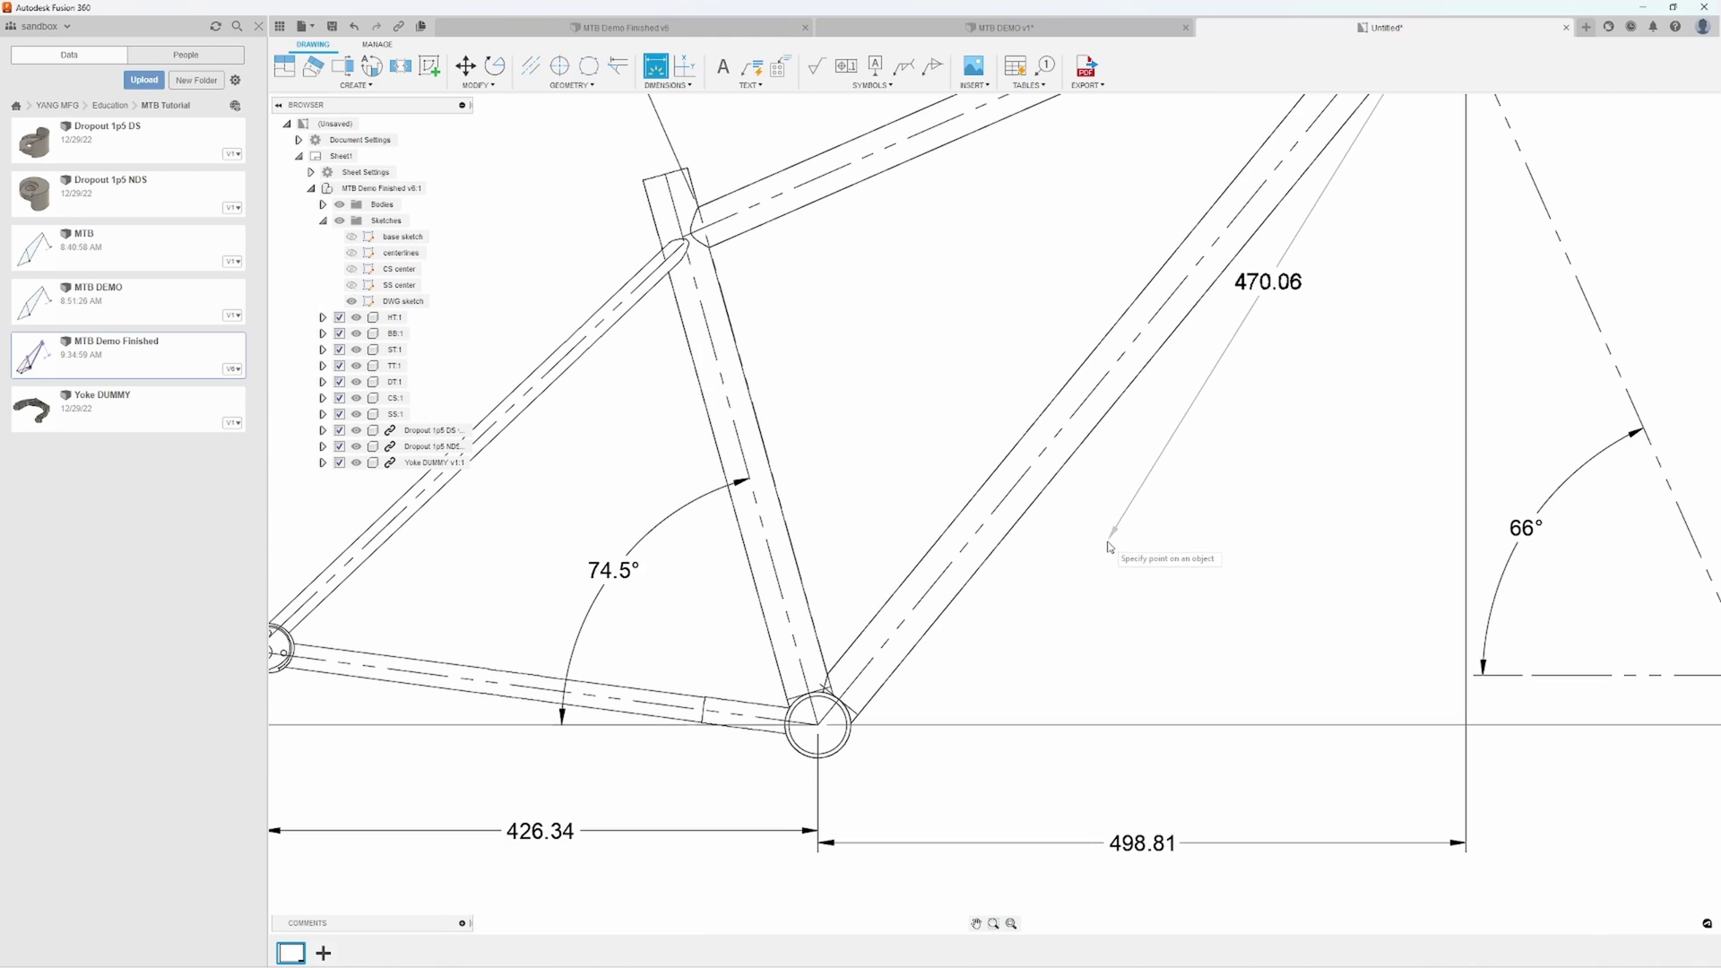
scroll(919, 677, "up", 1)
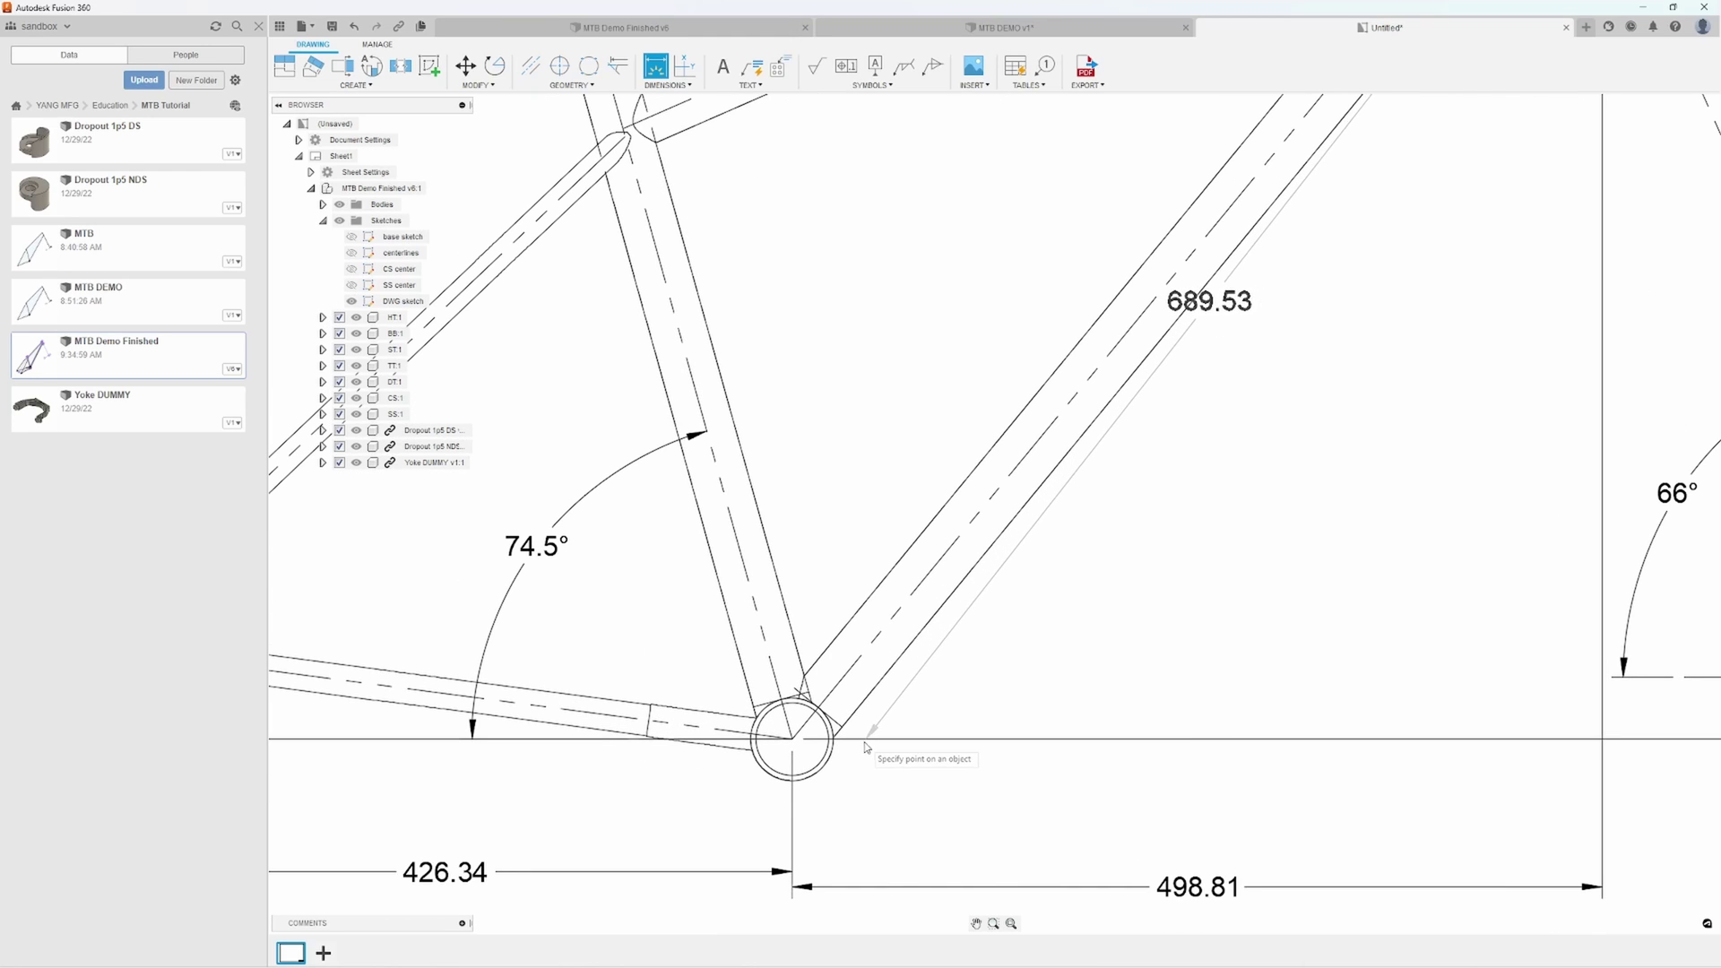
scroll(1093, 691, "down", 2)
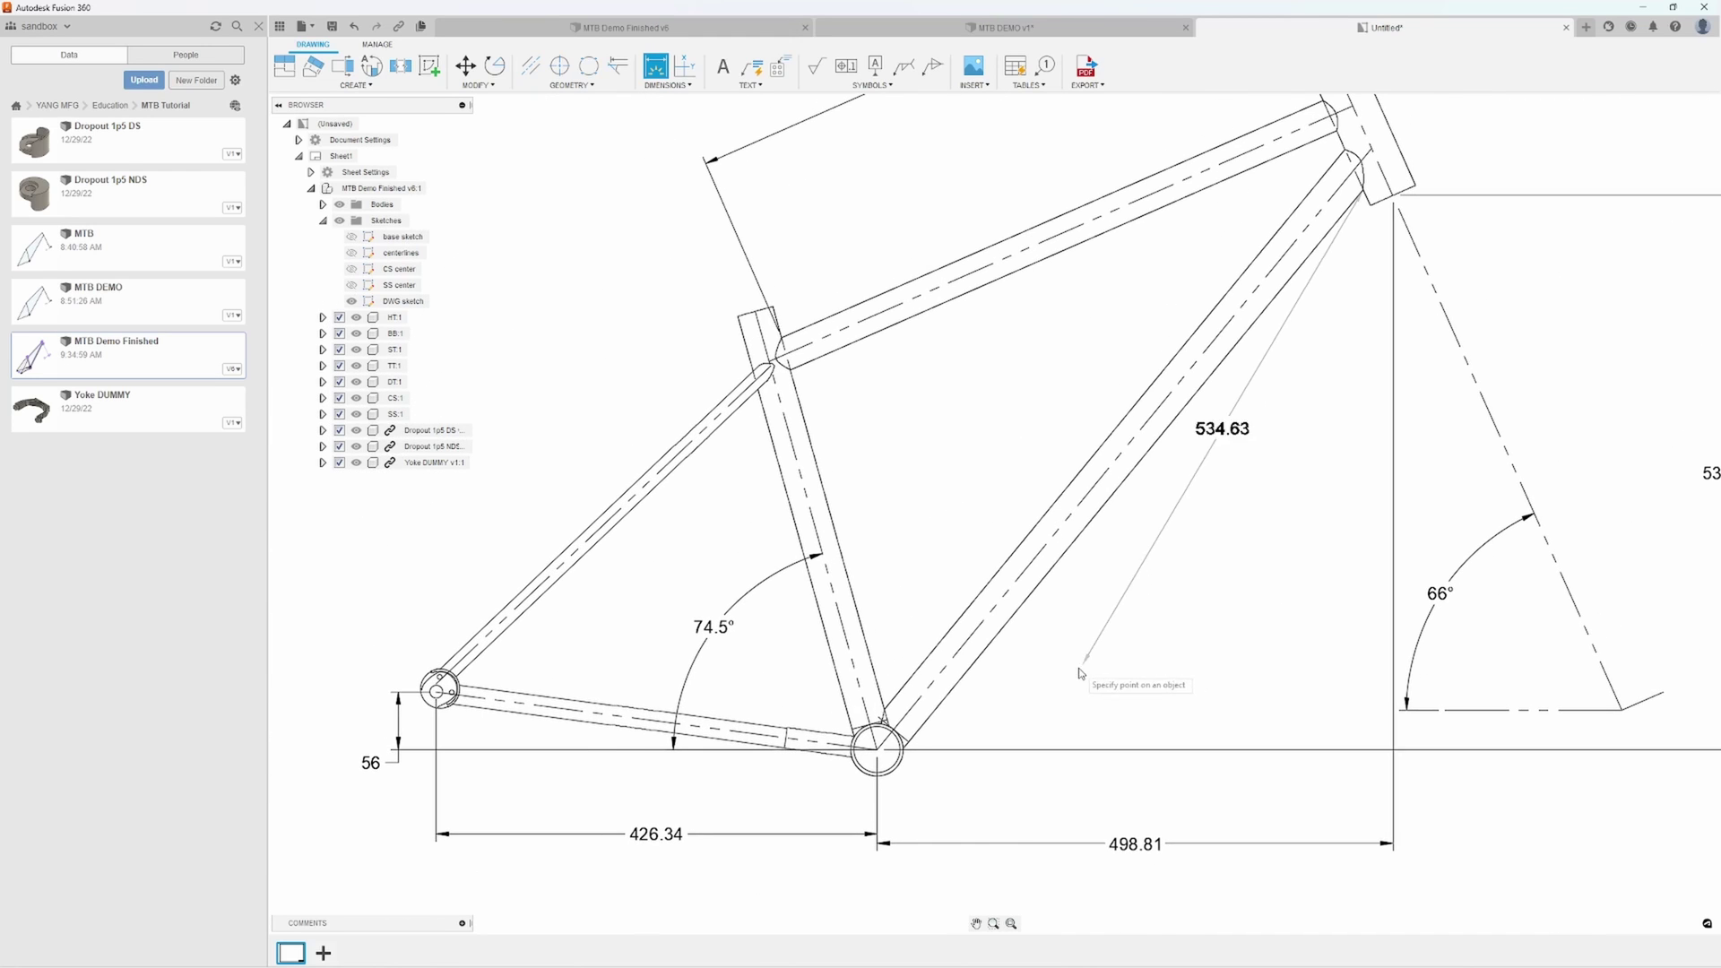
scroll(995, 699, "up", 3)
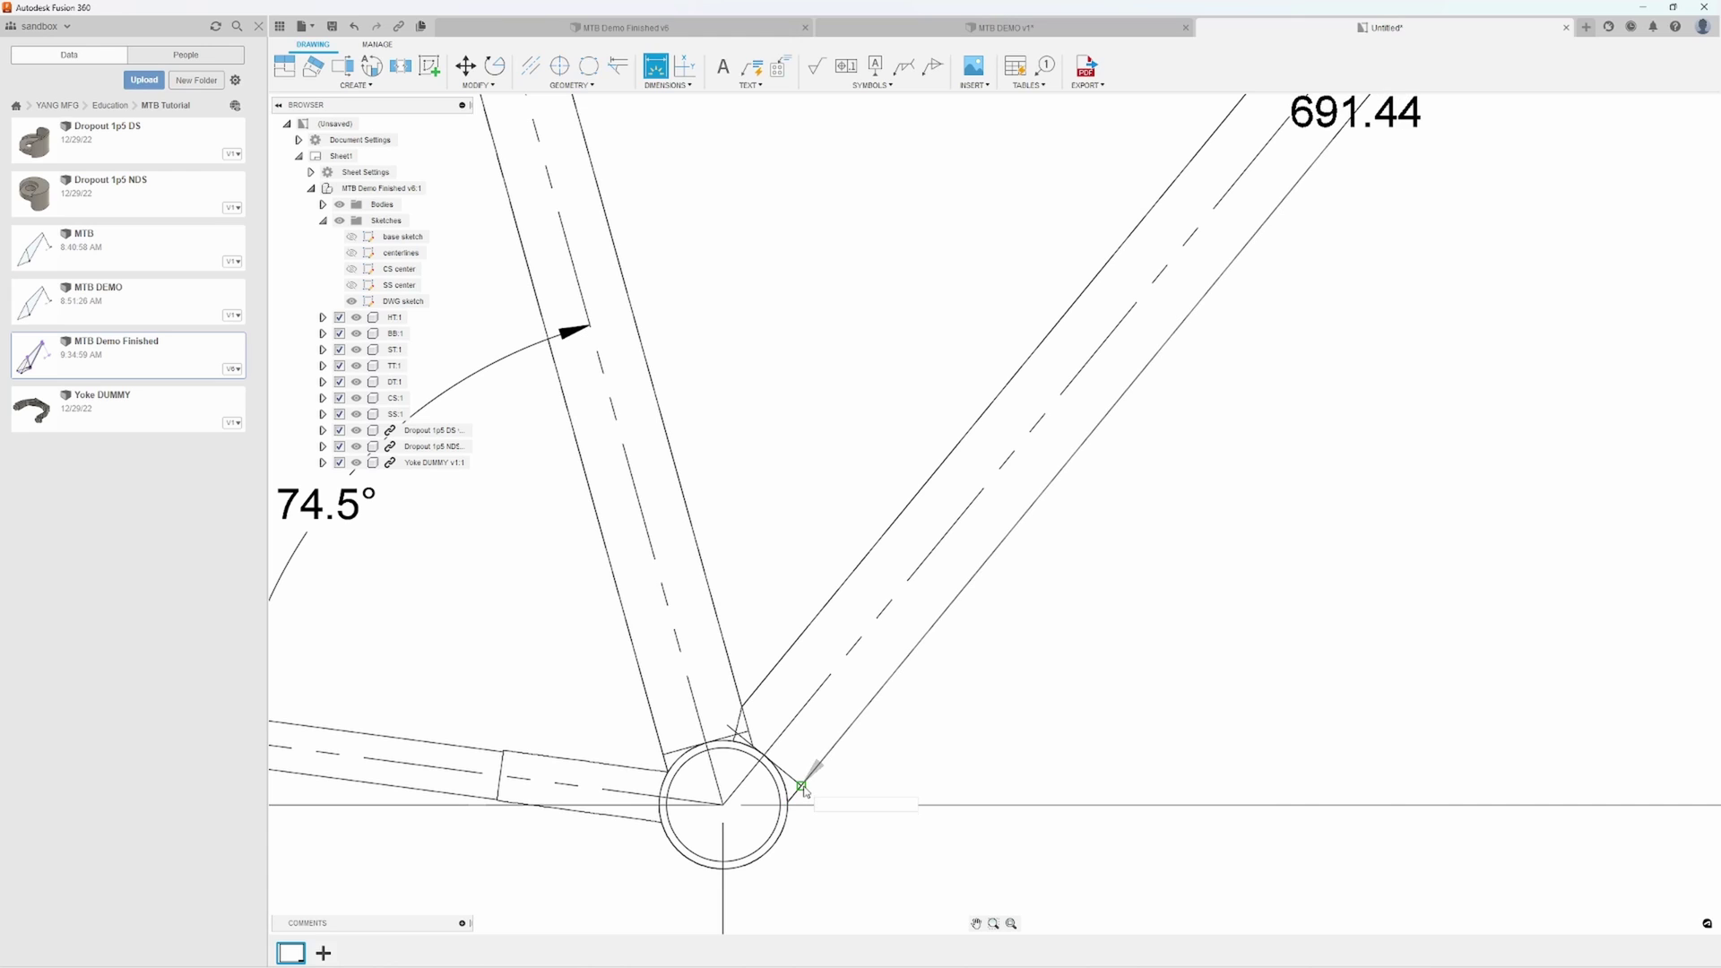
left_click(1085, 721)
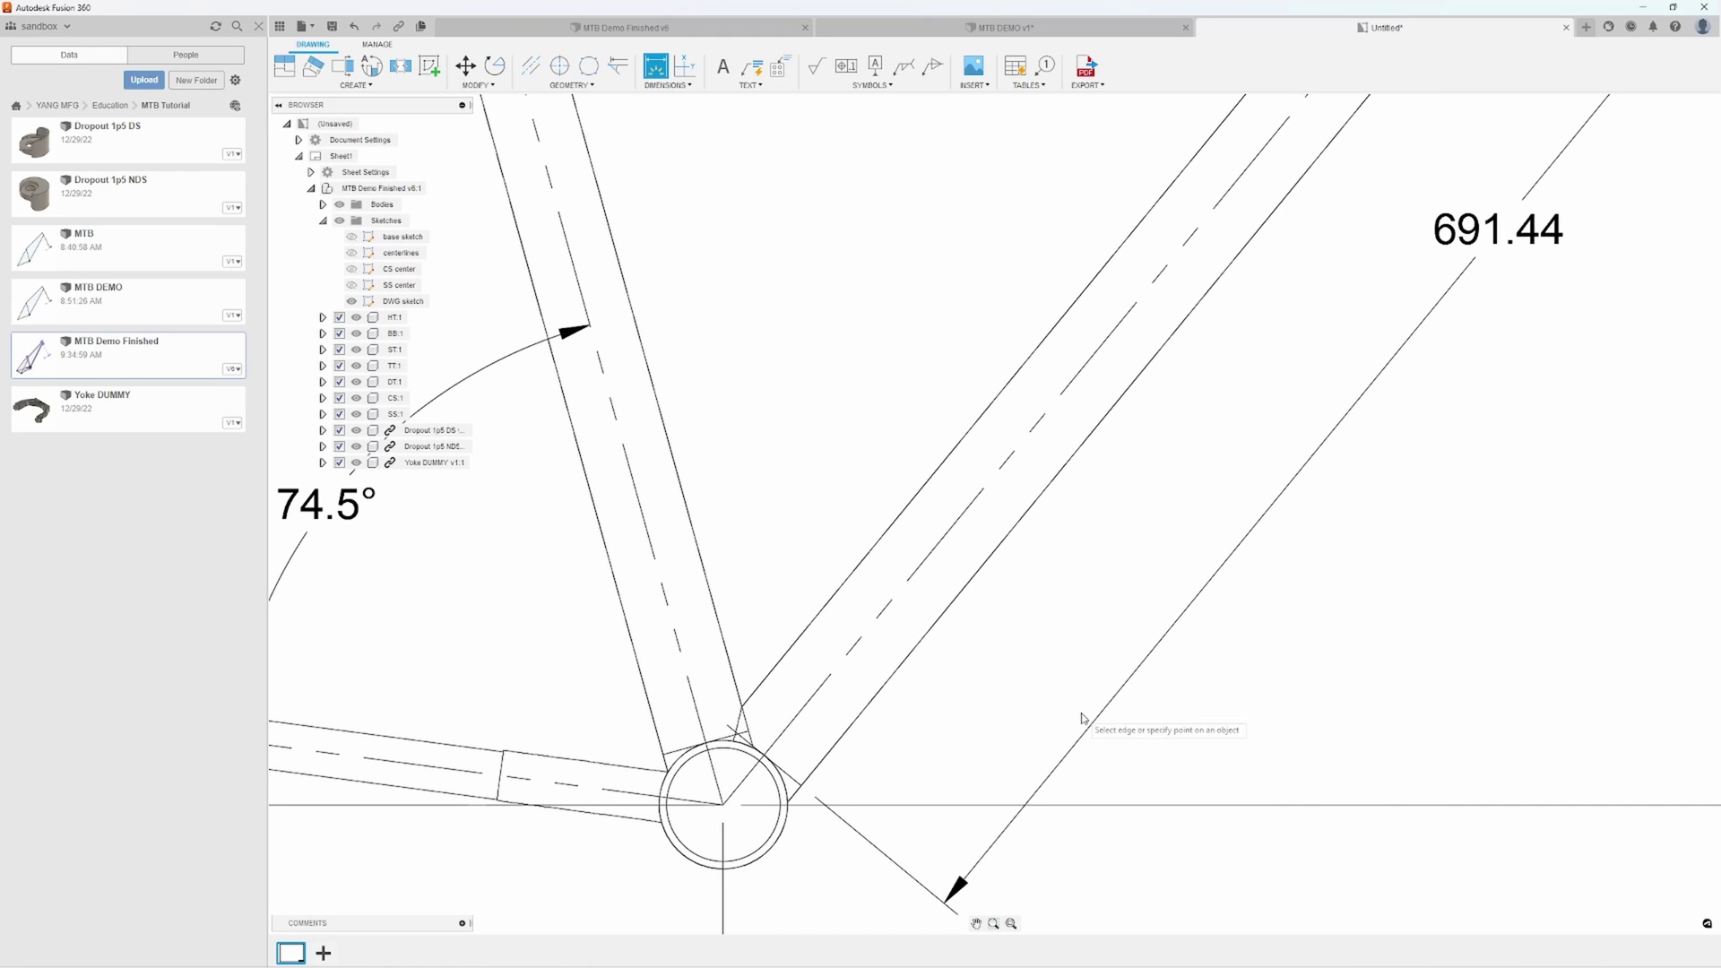
Dimension the seat tube length at 414.6
scroll(1112, 682, "down", 3)
scroll(1128, 689, "down", 3)
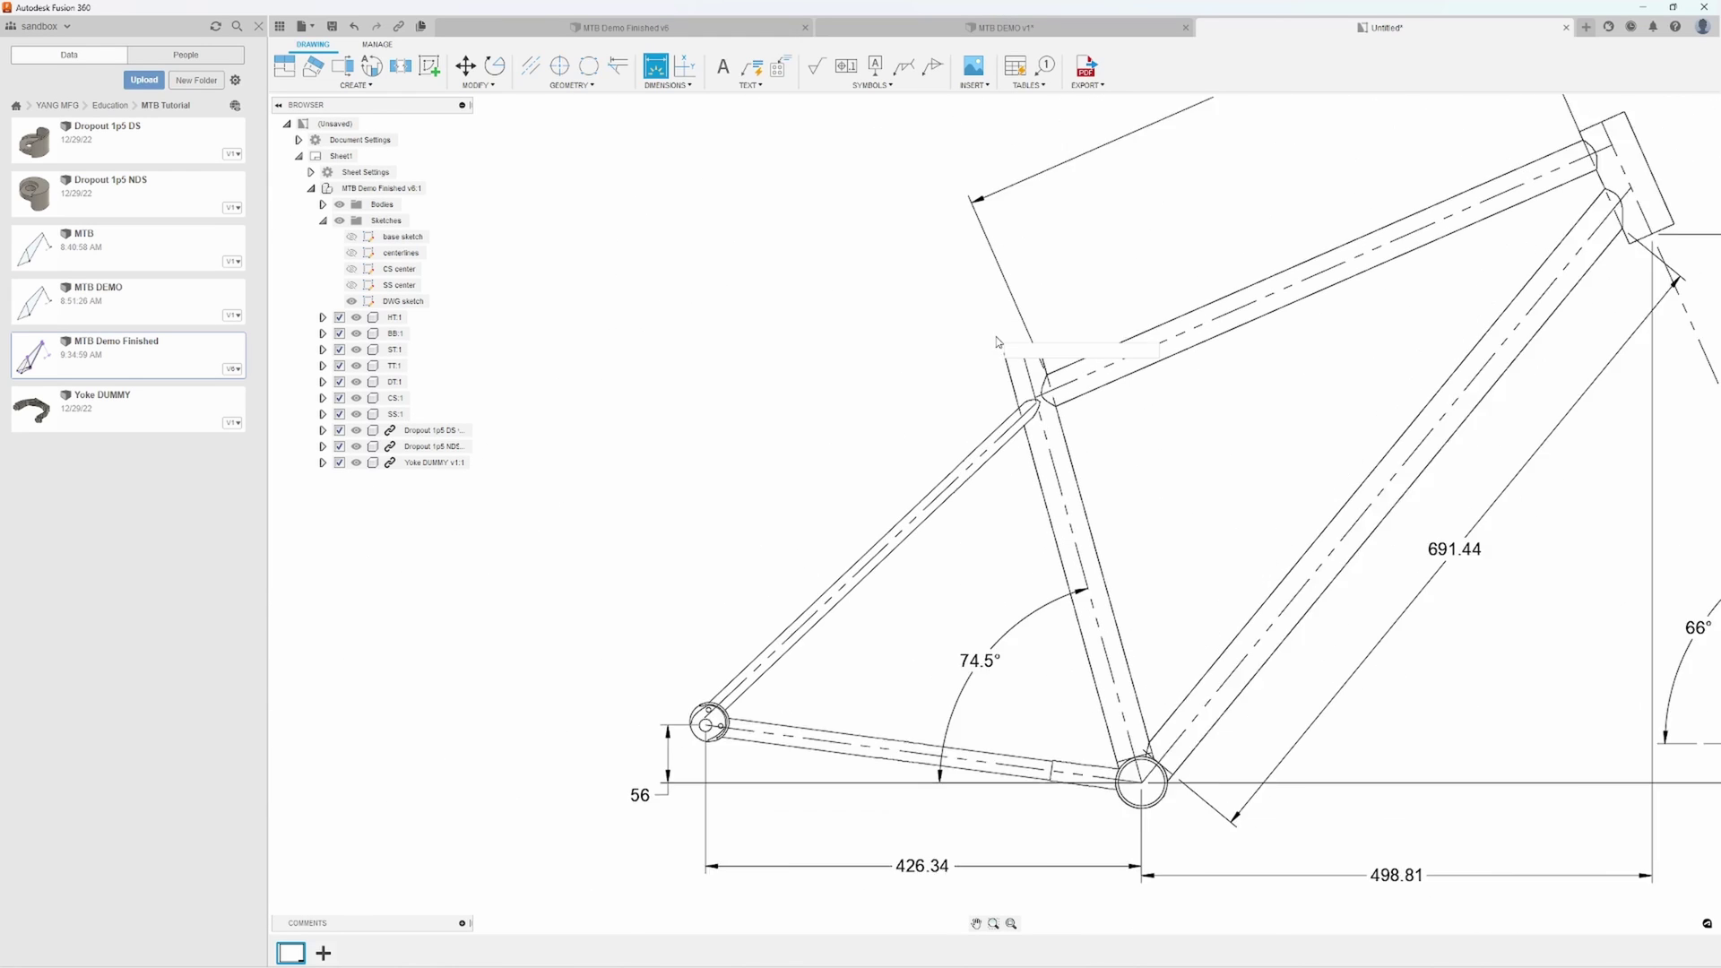
scroll(1004, 355, "up", 2)
middle_click_drag(1052, 745, 1063, 593)
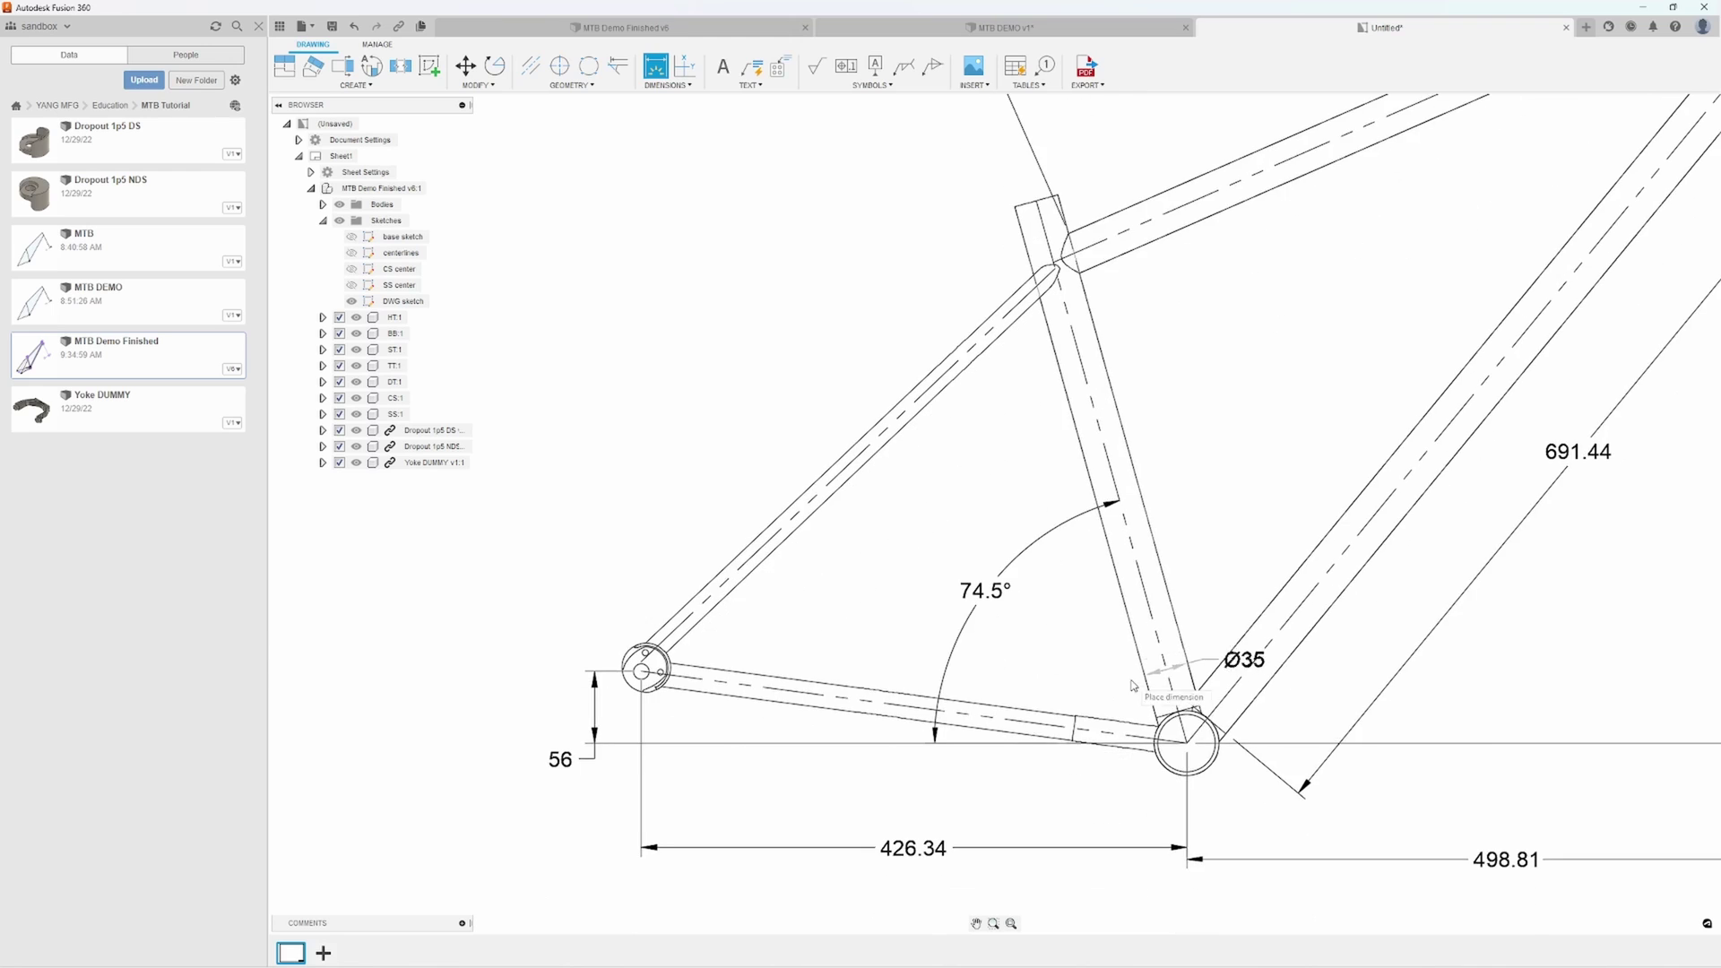
scroll(1143, 679, "up", 3)
left_click(1191, 739)
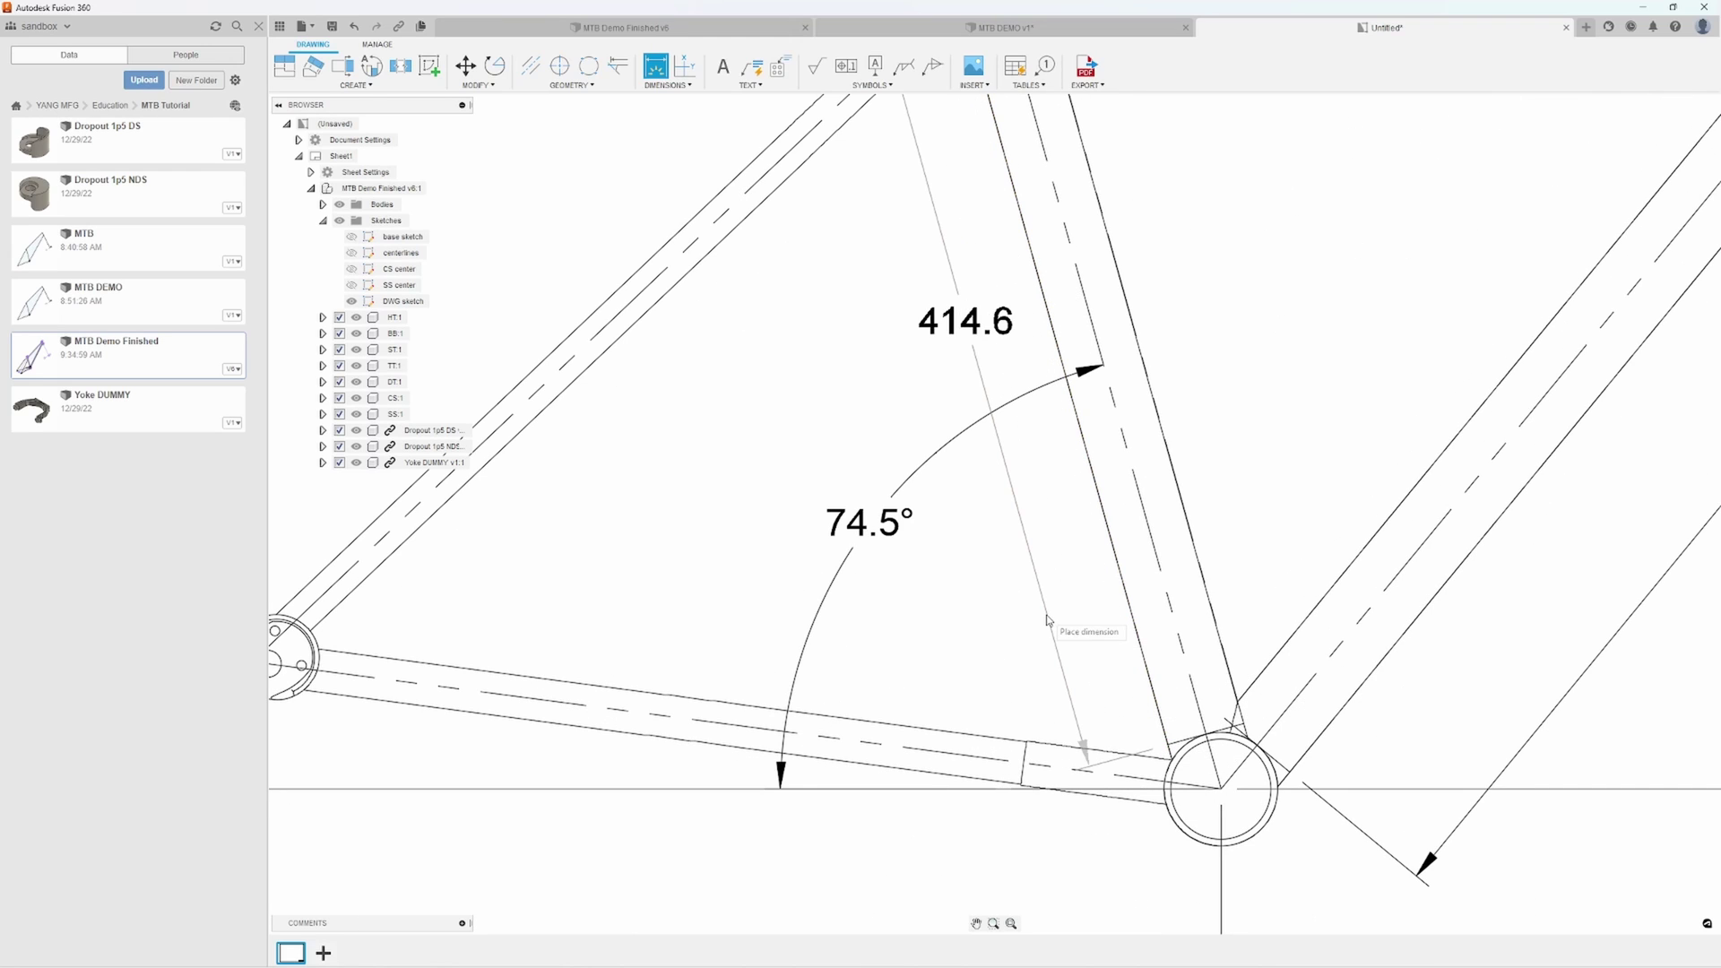
left_click(1047, 621)
Recentre the frame drawing and bring the head-tube junction into view
scroll(1172, 609, "down", 3)
middle_click_drag(1410, 543, 1166, 603)
scroll(1205, 641, "down", 2)
mouse_move(1230, 475)
middle_mouse_down()
mouse_move(1205, 641)
mouse_move(1030, 593)
middle_mouse_up()
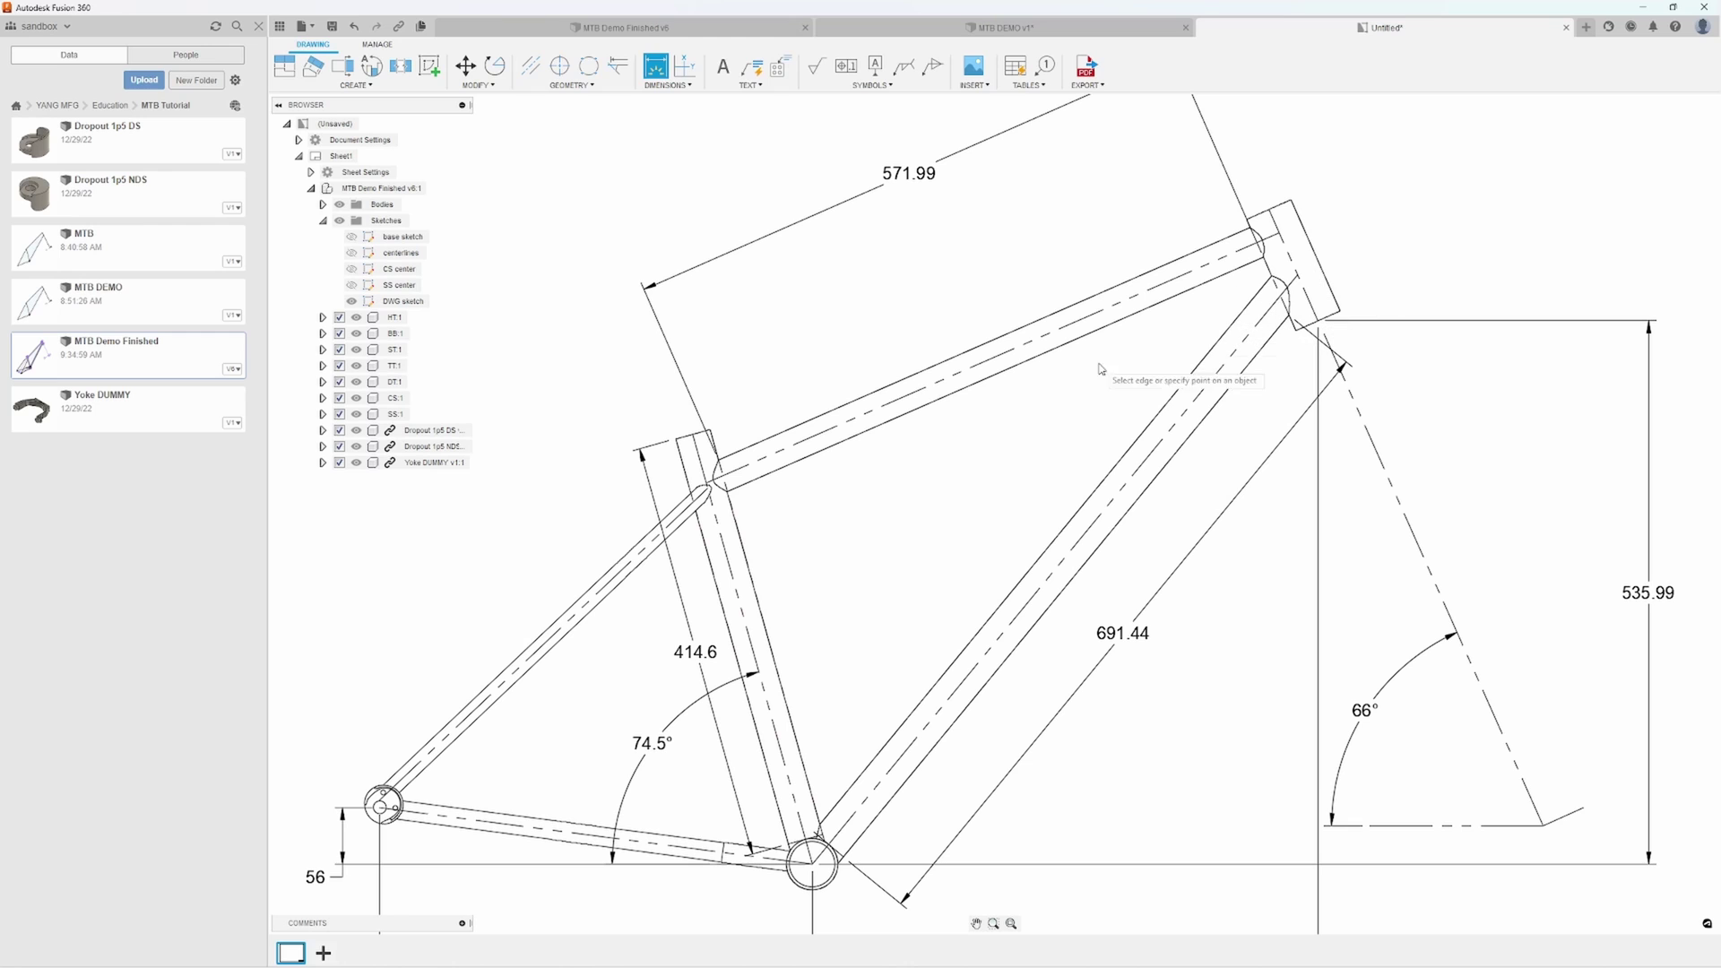
scroll(1019, 410, "down", 2)
scroll(1119, 260, "up", 5)
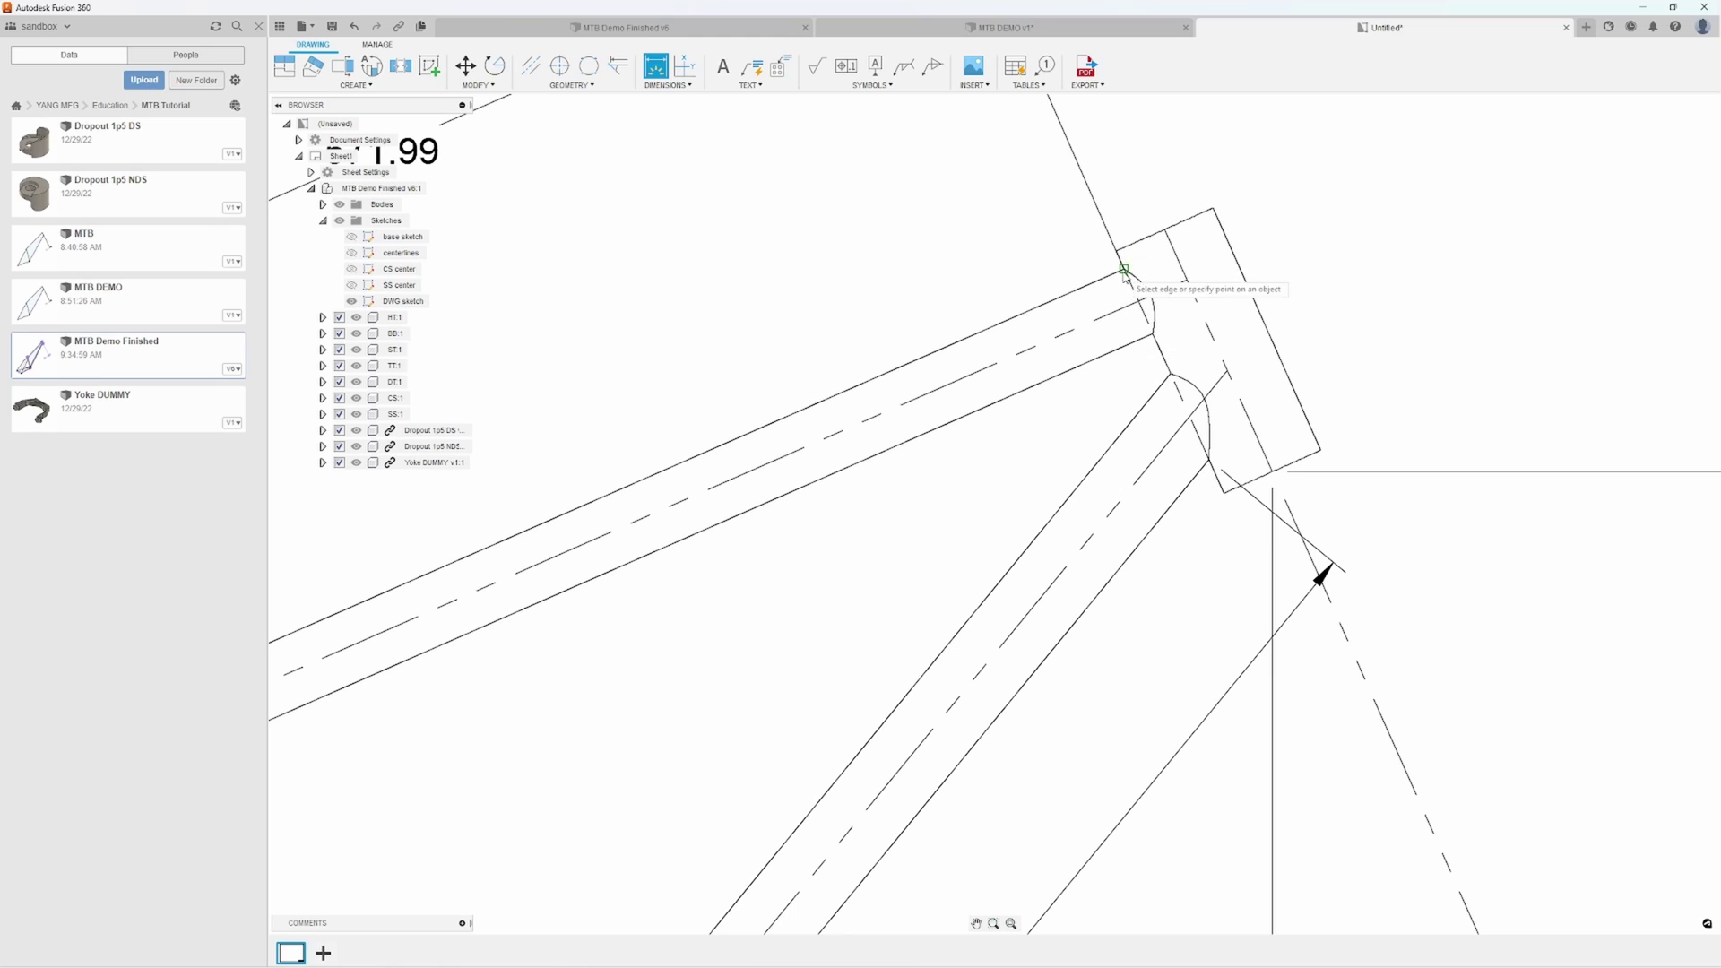
scroll(1074, 270, "down", 4)
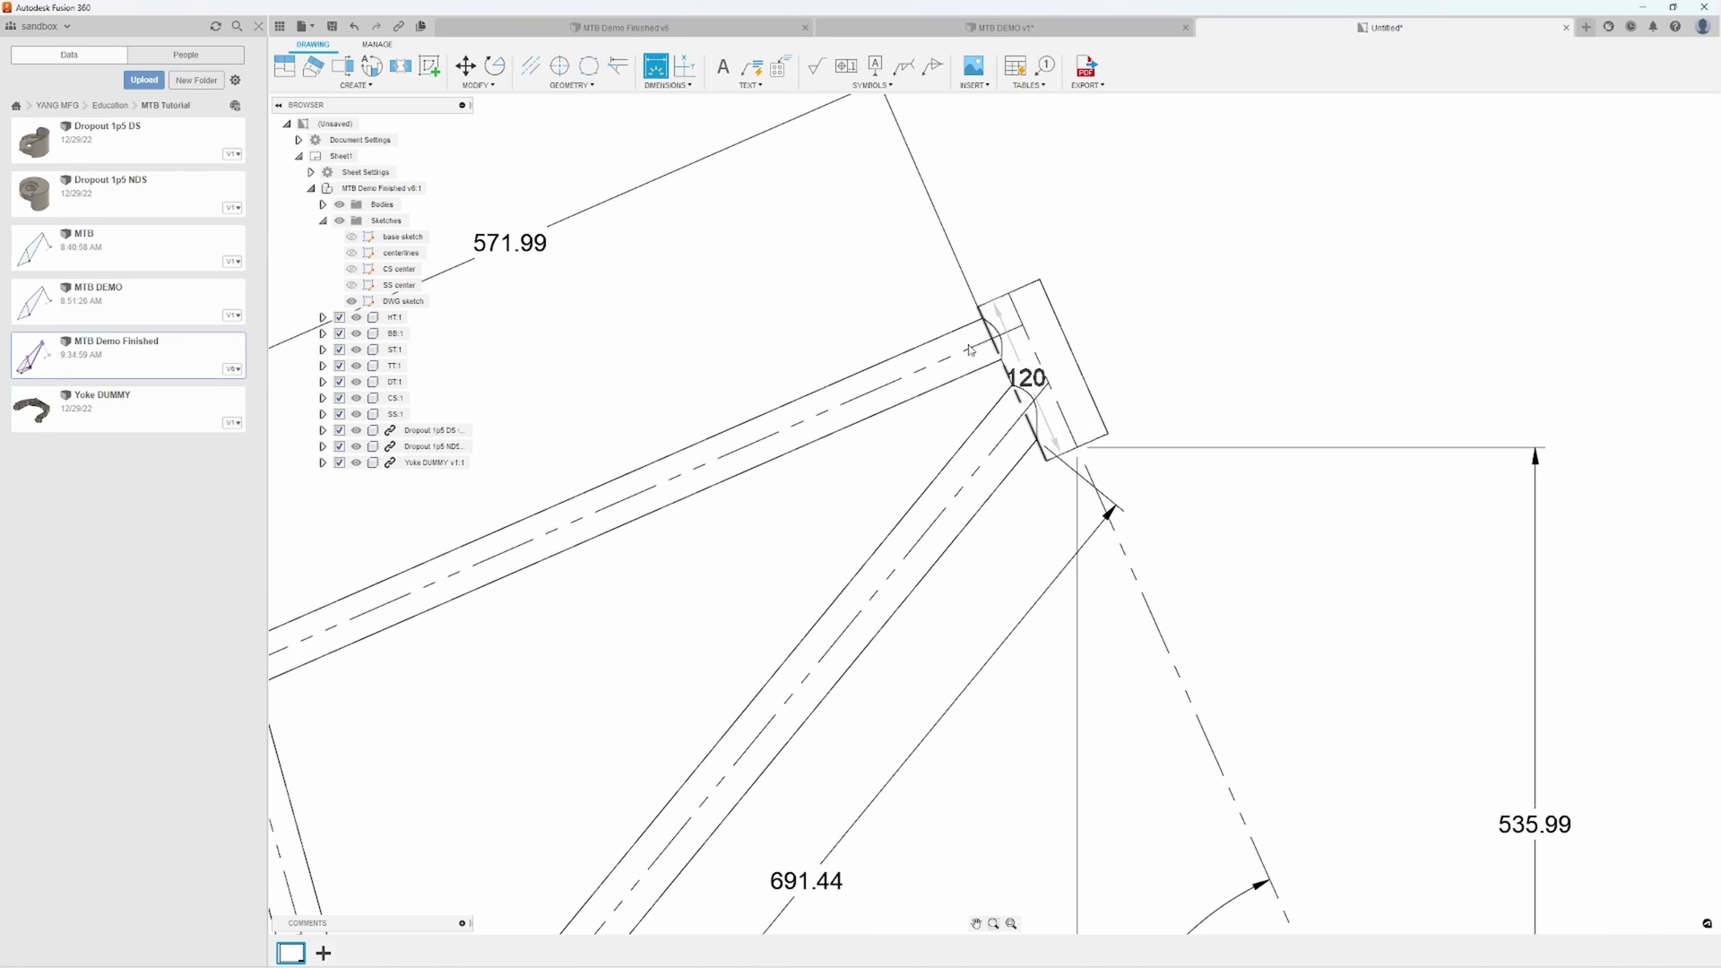
scroll(1018, 394, "up", 2)
middle_click_drag(782, 250, 684, 305)
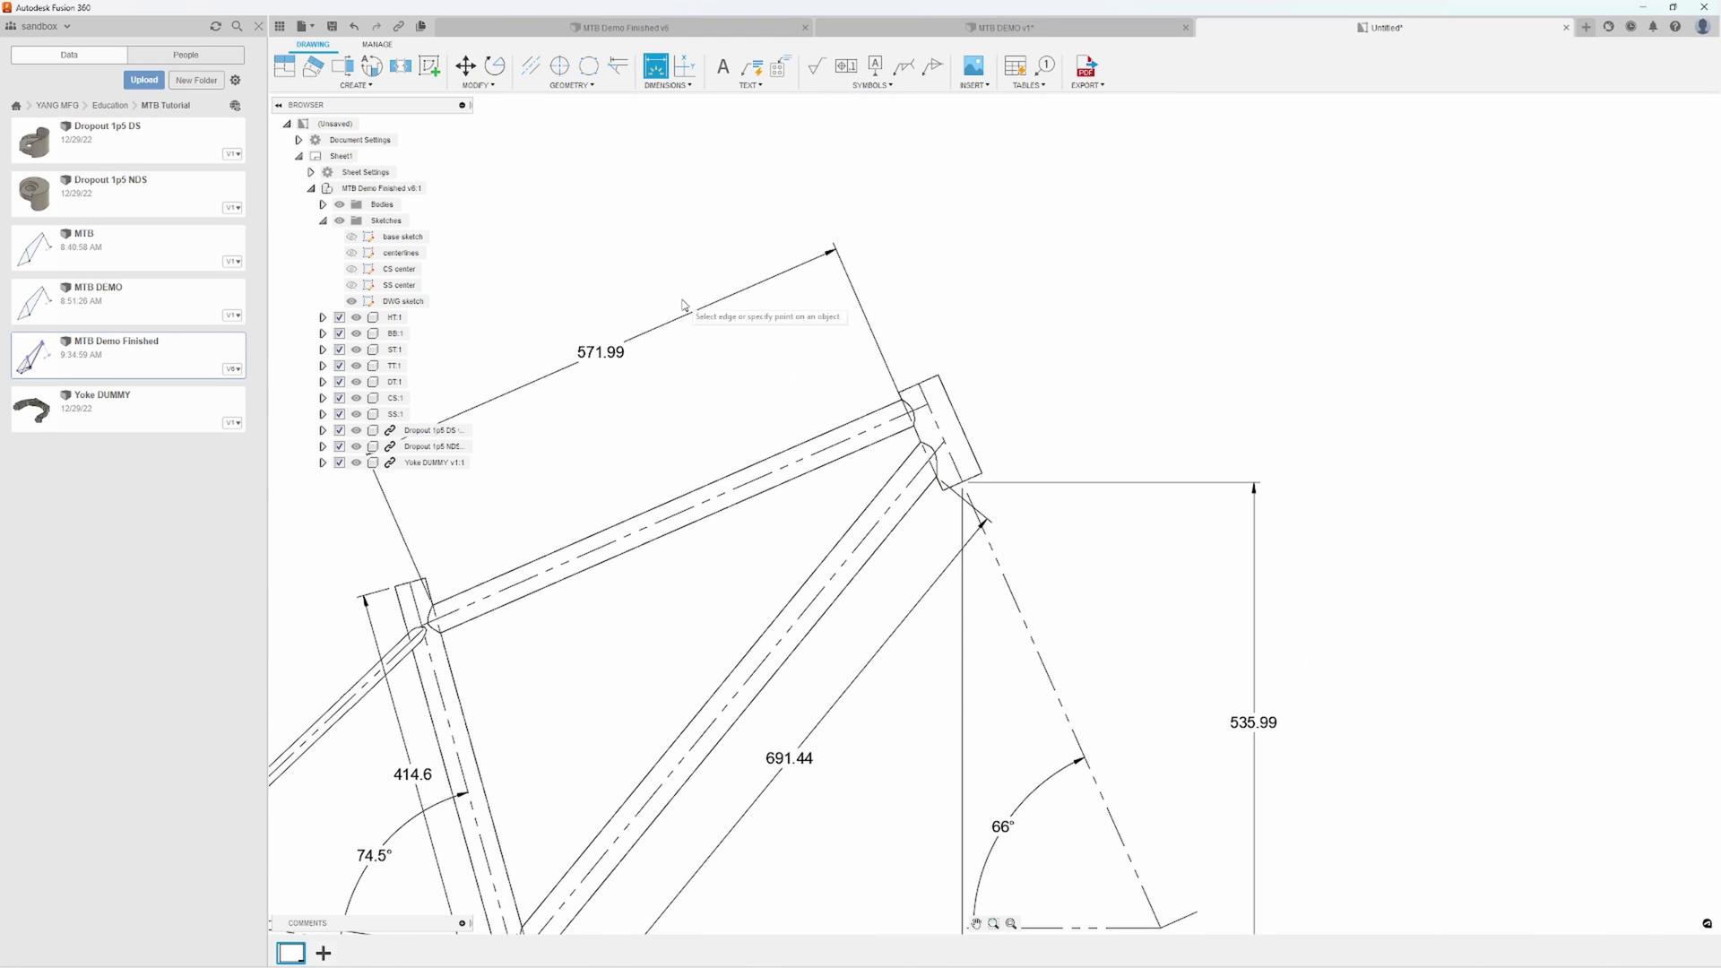
Create Detail A at 1:2 by circling the head-tube junction and placing it right of the frame
left_click(372, 66)
scroll(928, 436, "up", 2)
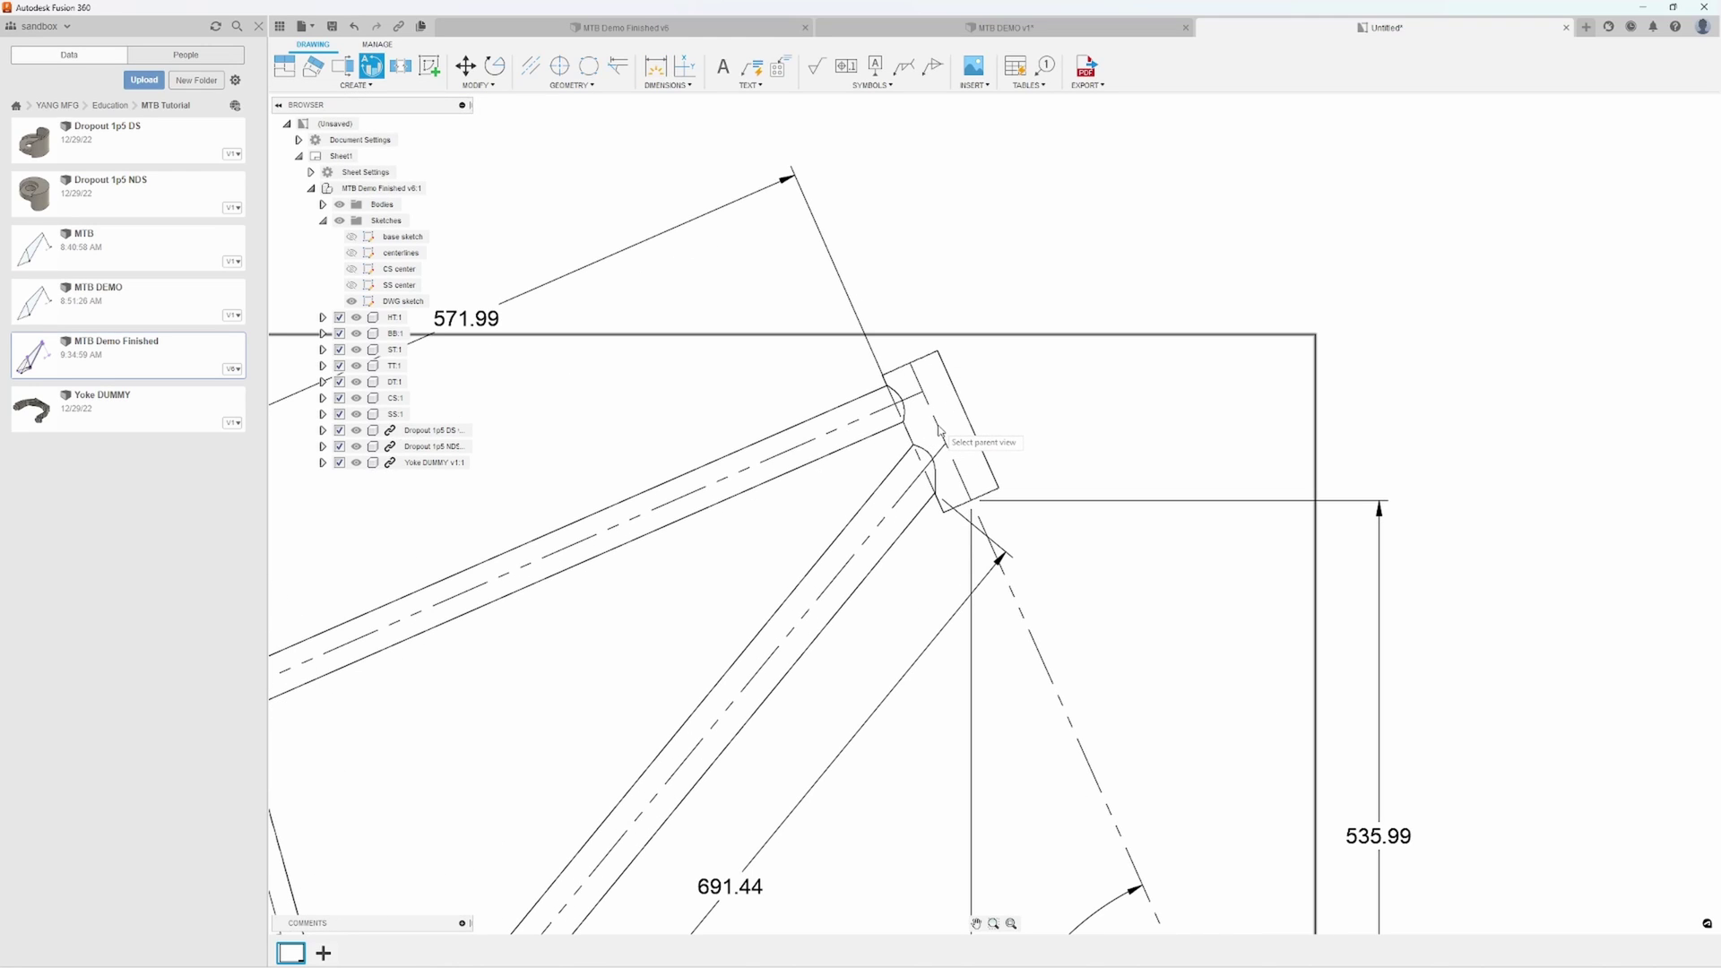
left_click(940, 431)
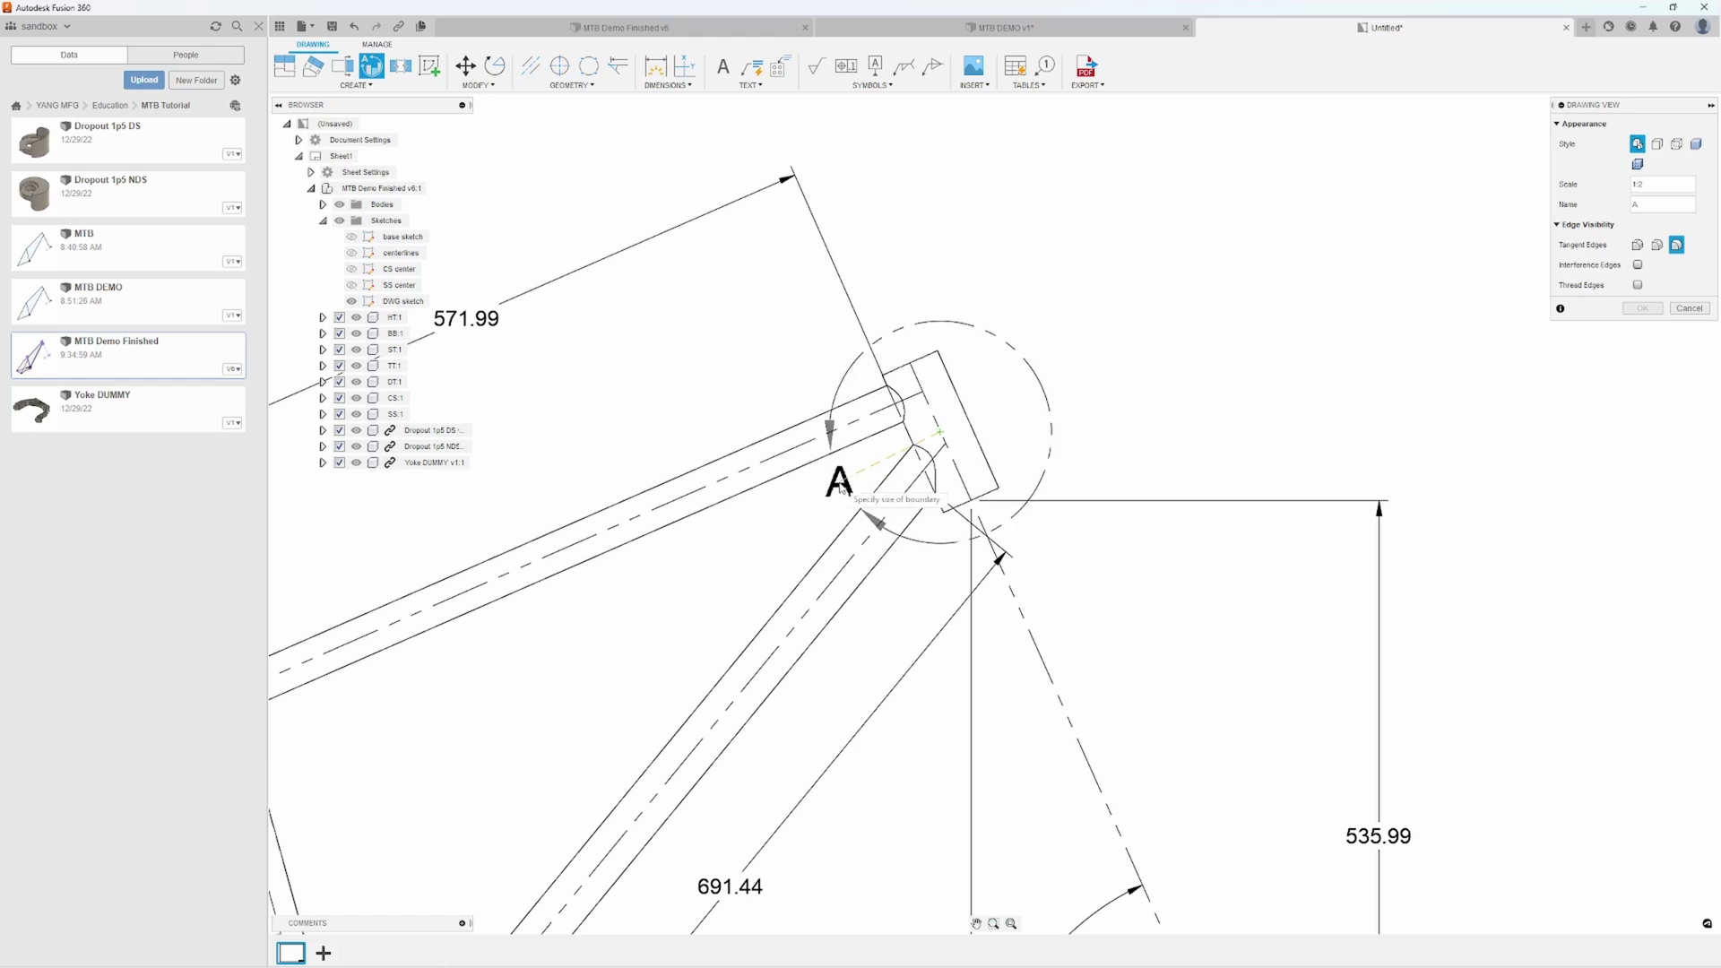
left_click(762, 529)
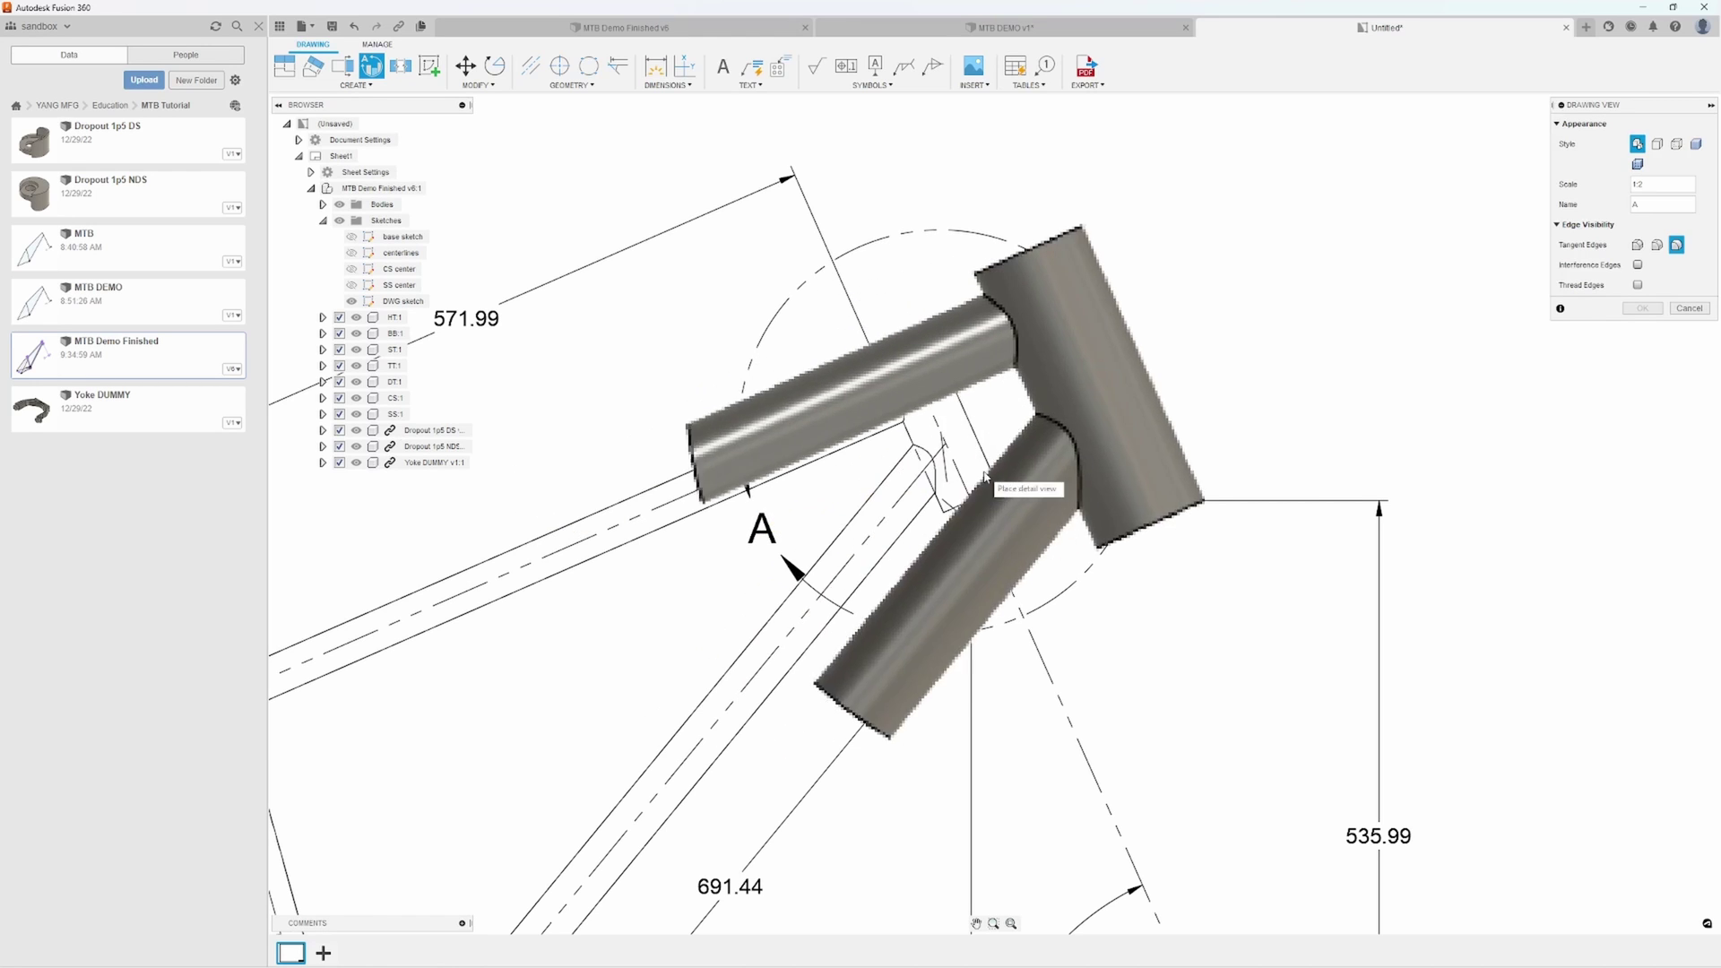
scroll(978, 511, "down", 3)
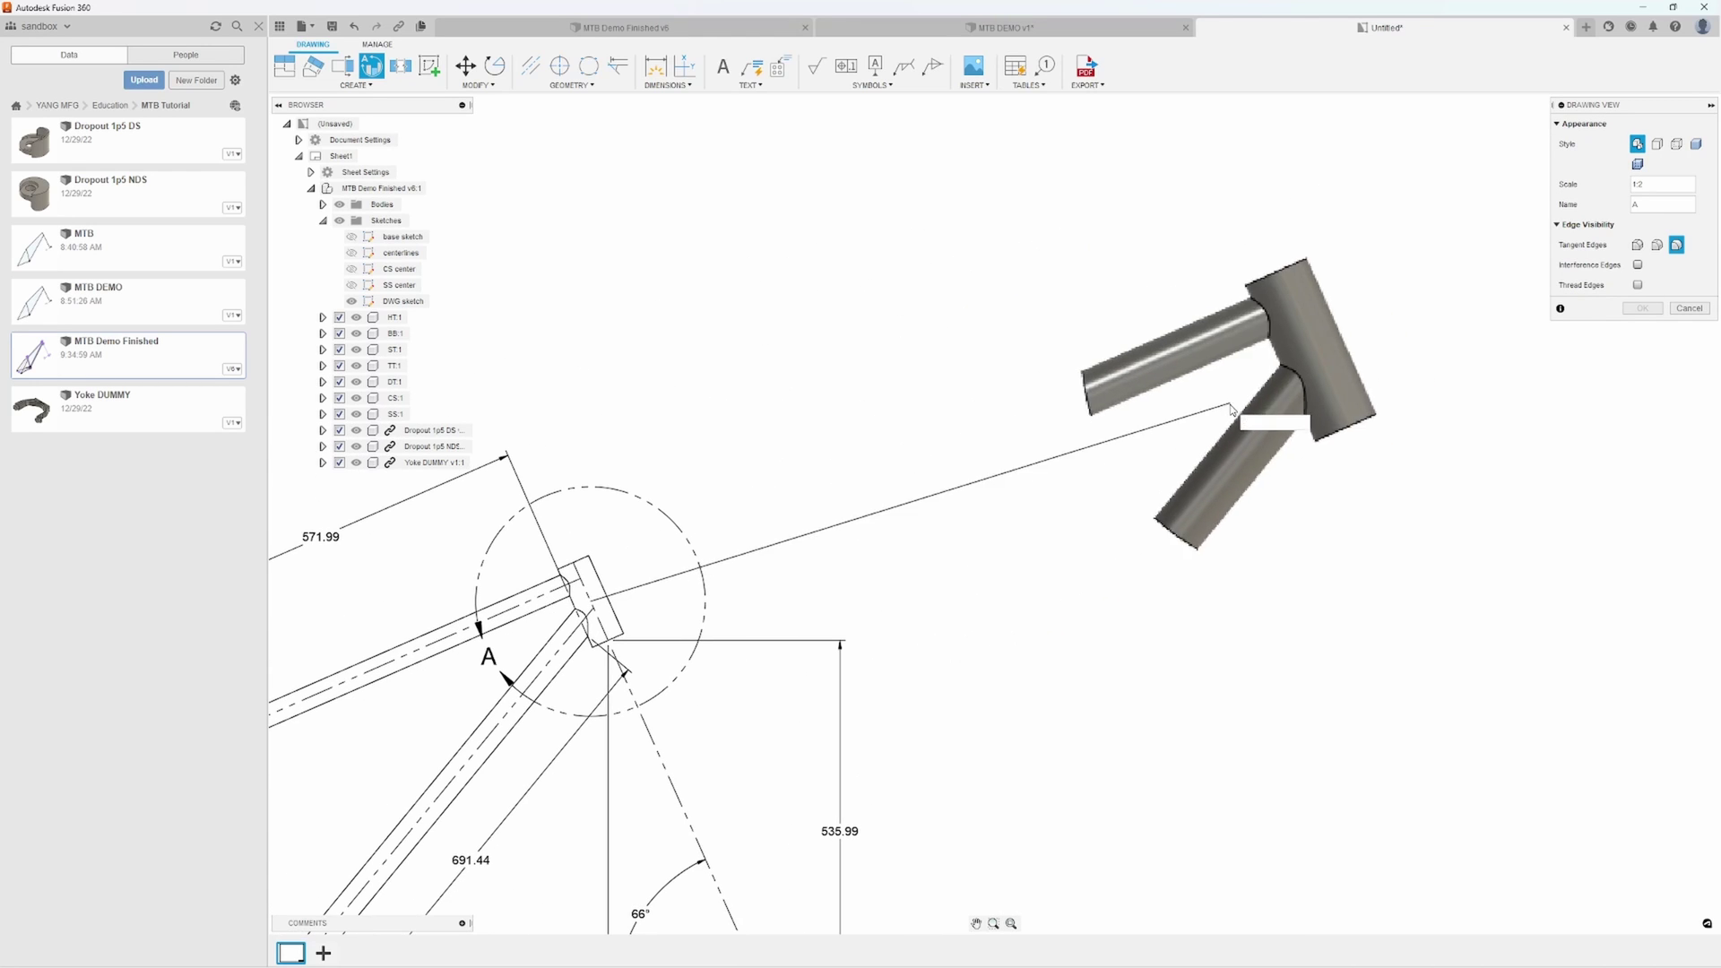
left_click(1219, 453)
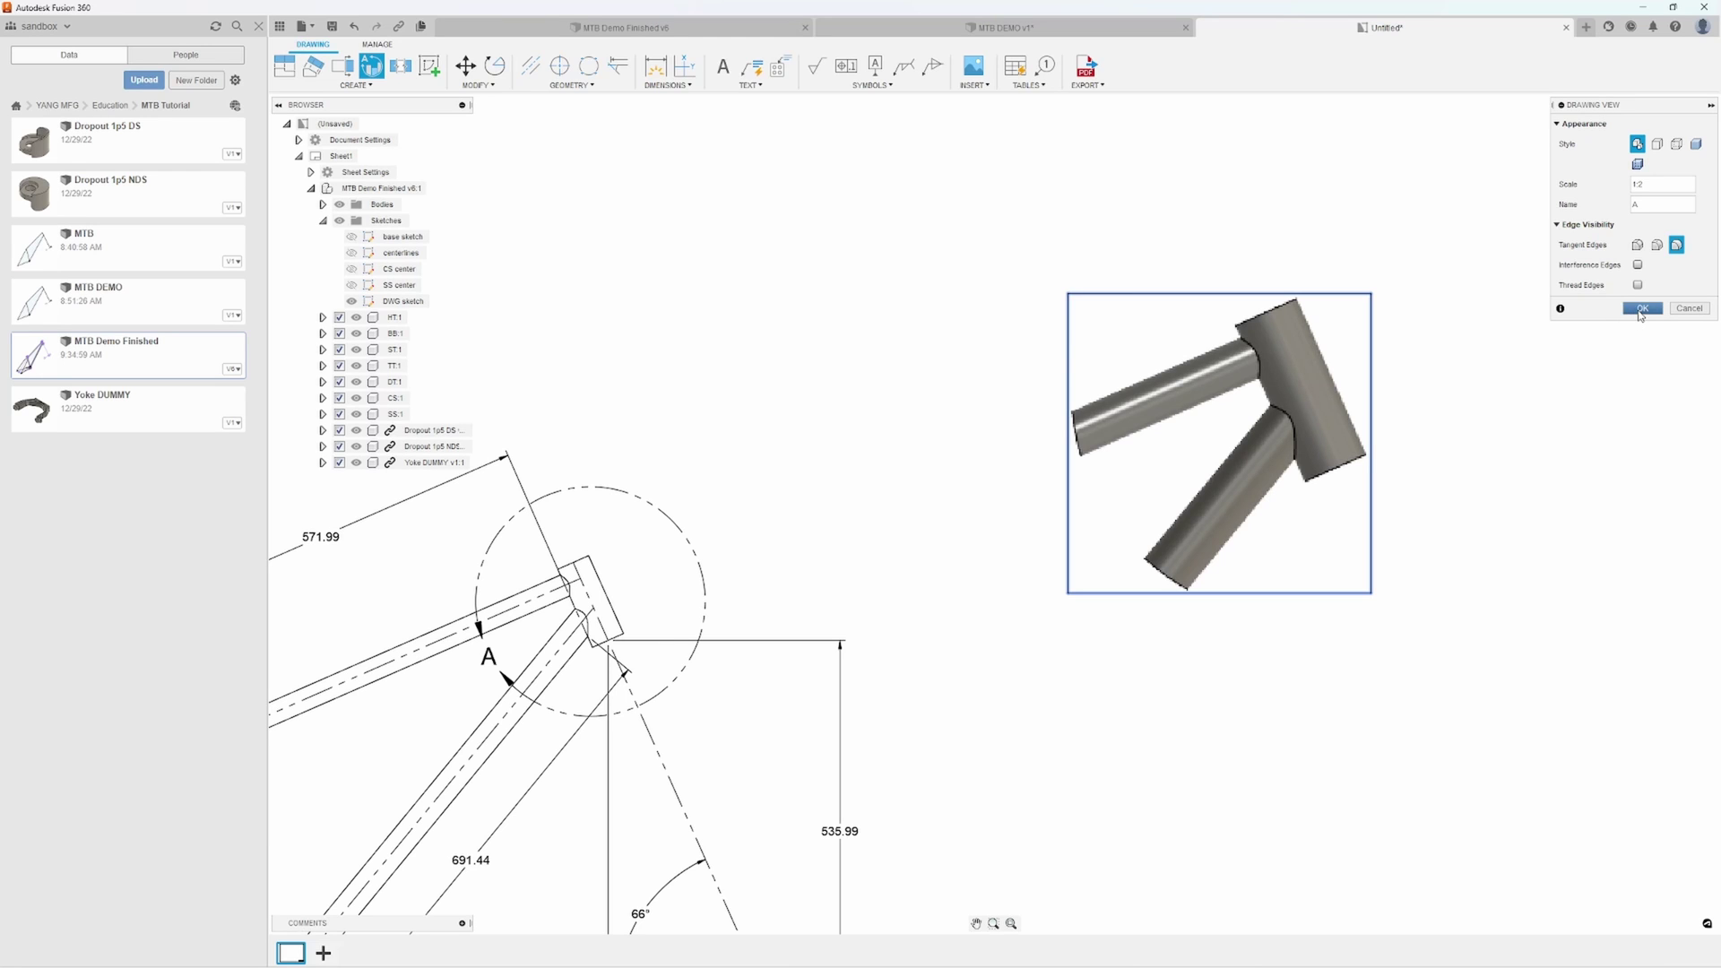
left_click(1642, 308)
scroll(1277, 375, "up", 3)
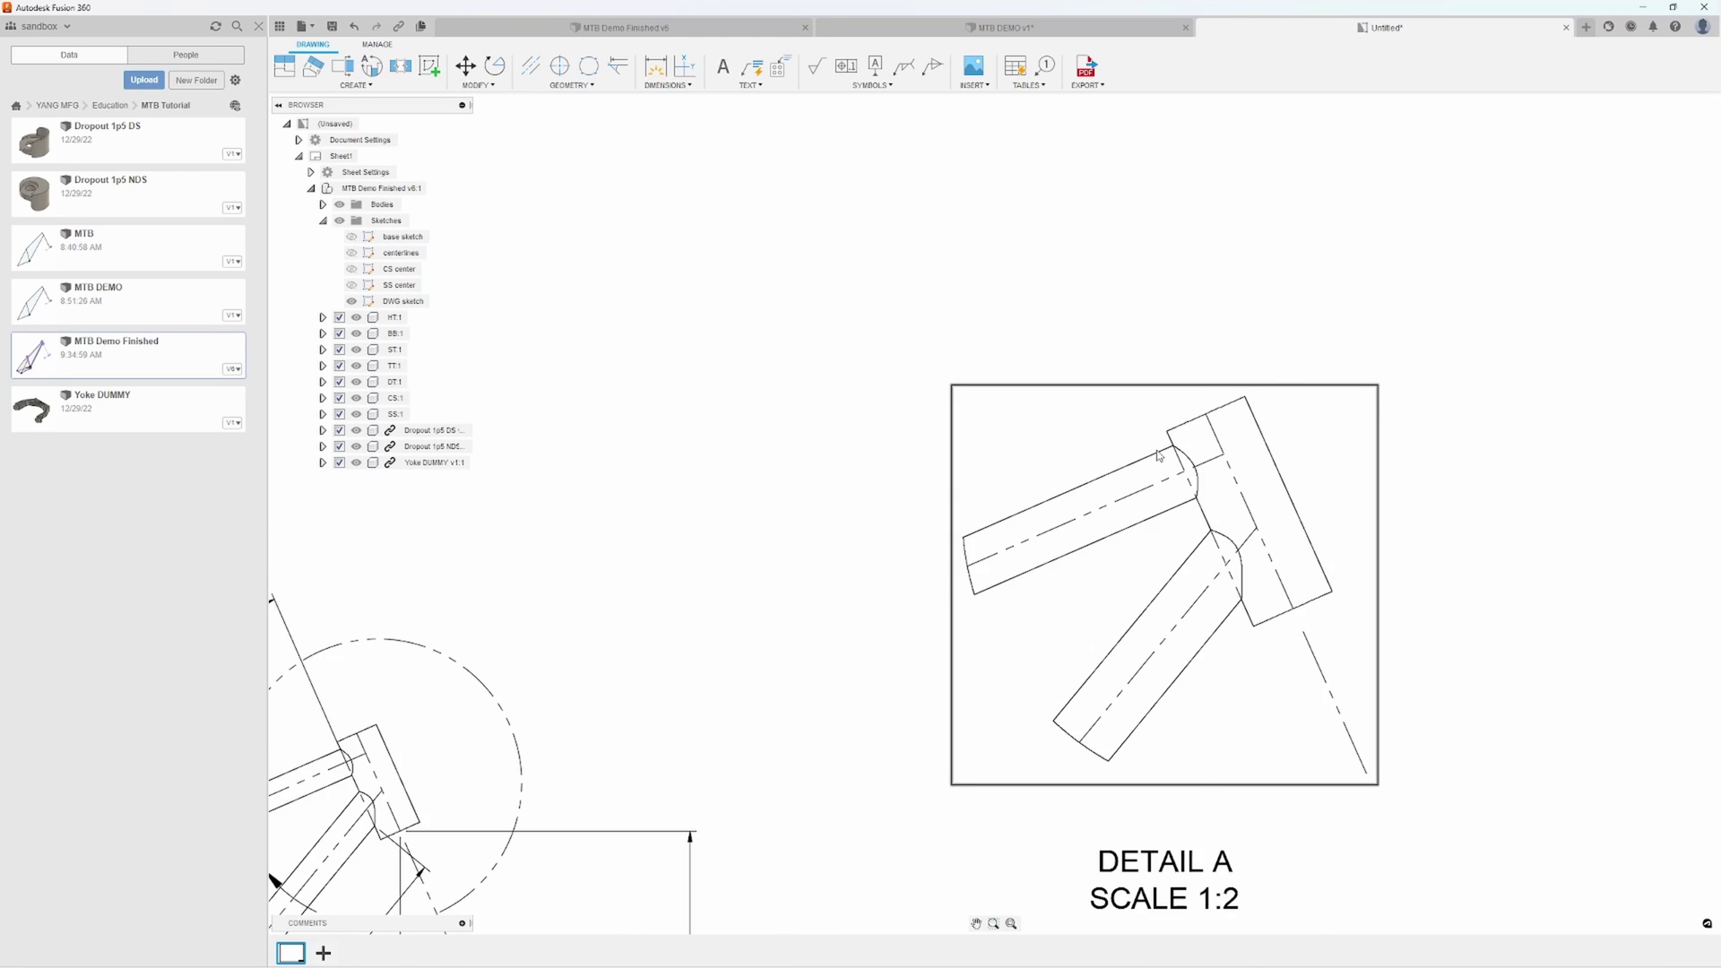
Add the 8.85 and 16.76 offset dimensions in Detail A, moving their labels clear of the tubes
scroll(1159, 456, "up", 3)
key("d")
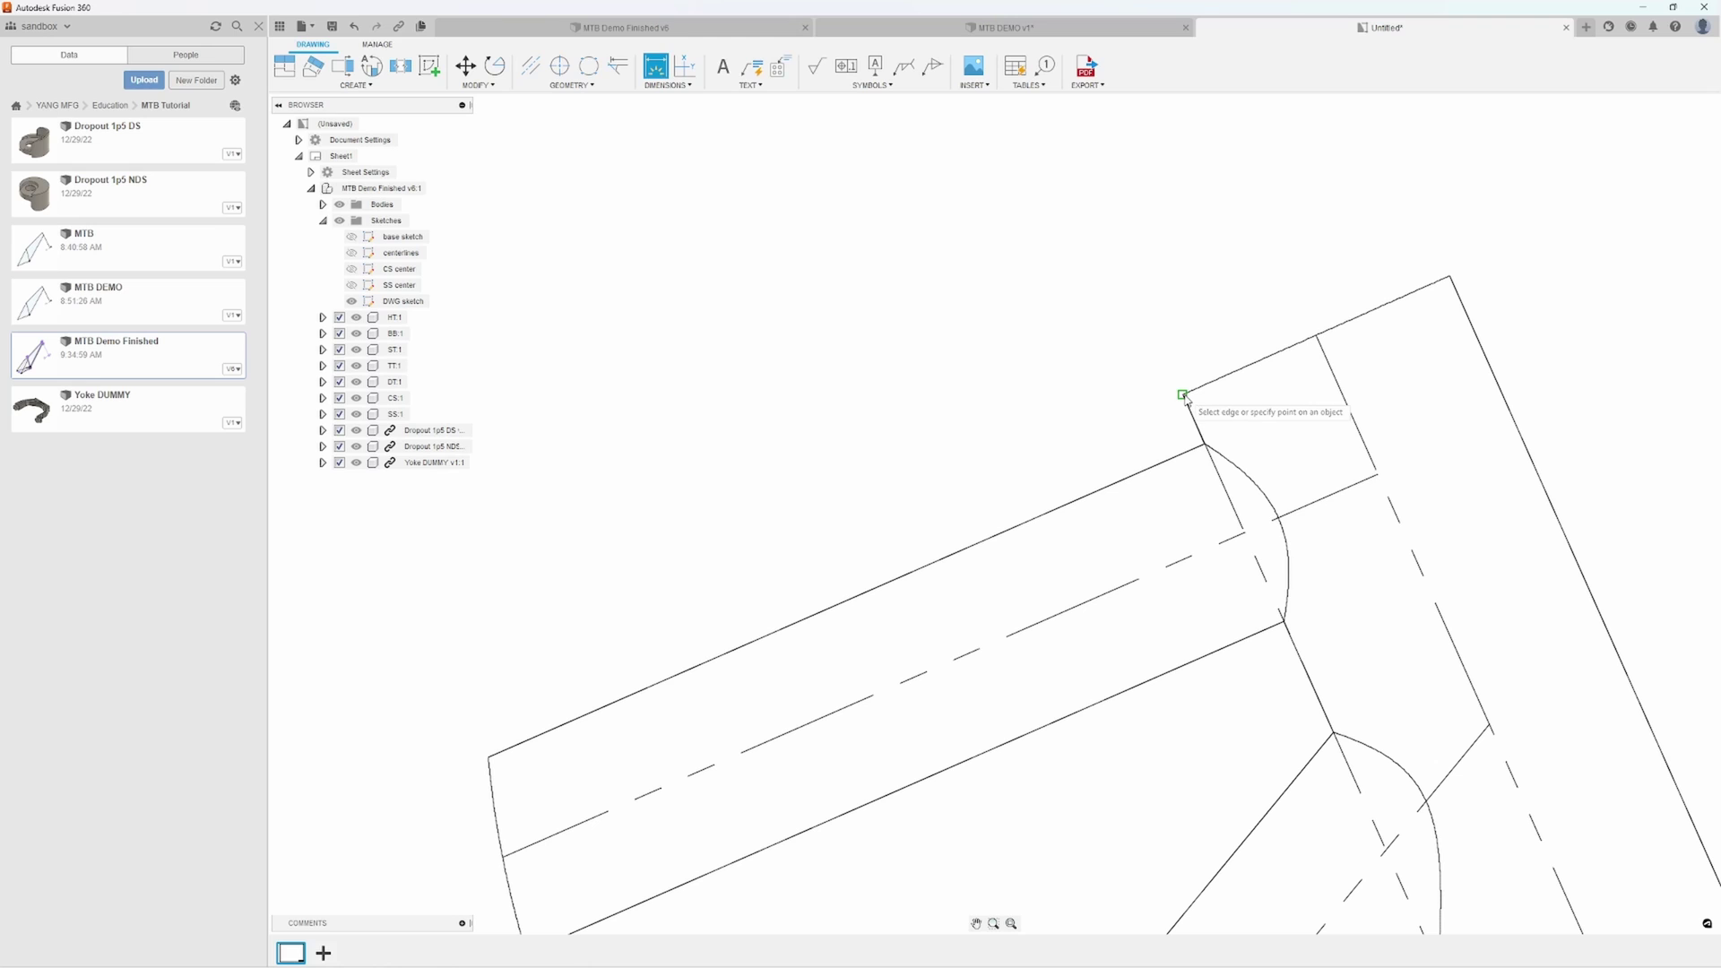
left_click(1184, 395)
left_click(1205, 445)
left_click(1130, 451)
scroll(1293, 591, "down", 2)
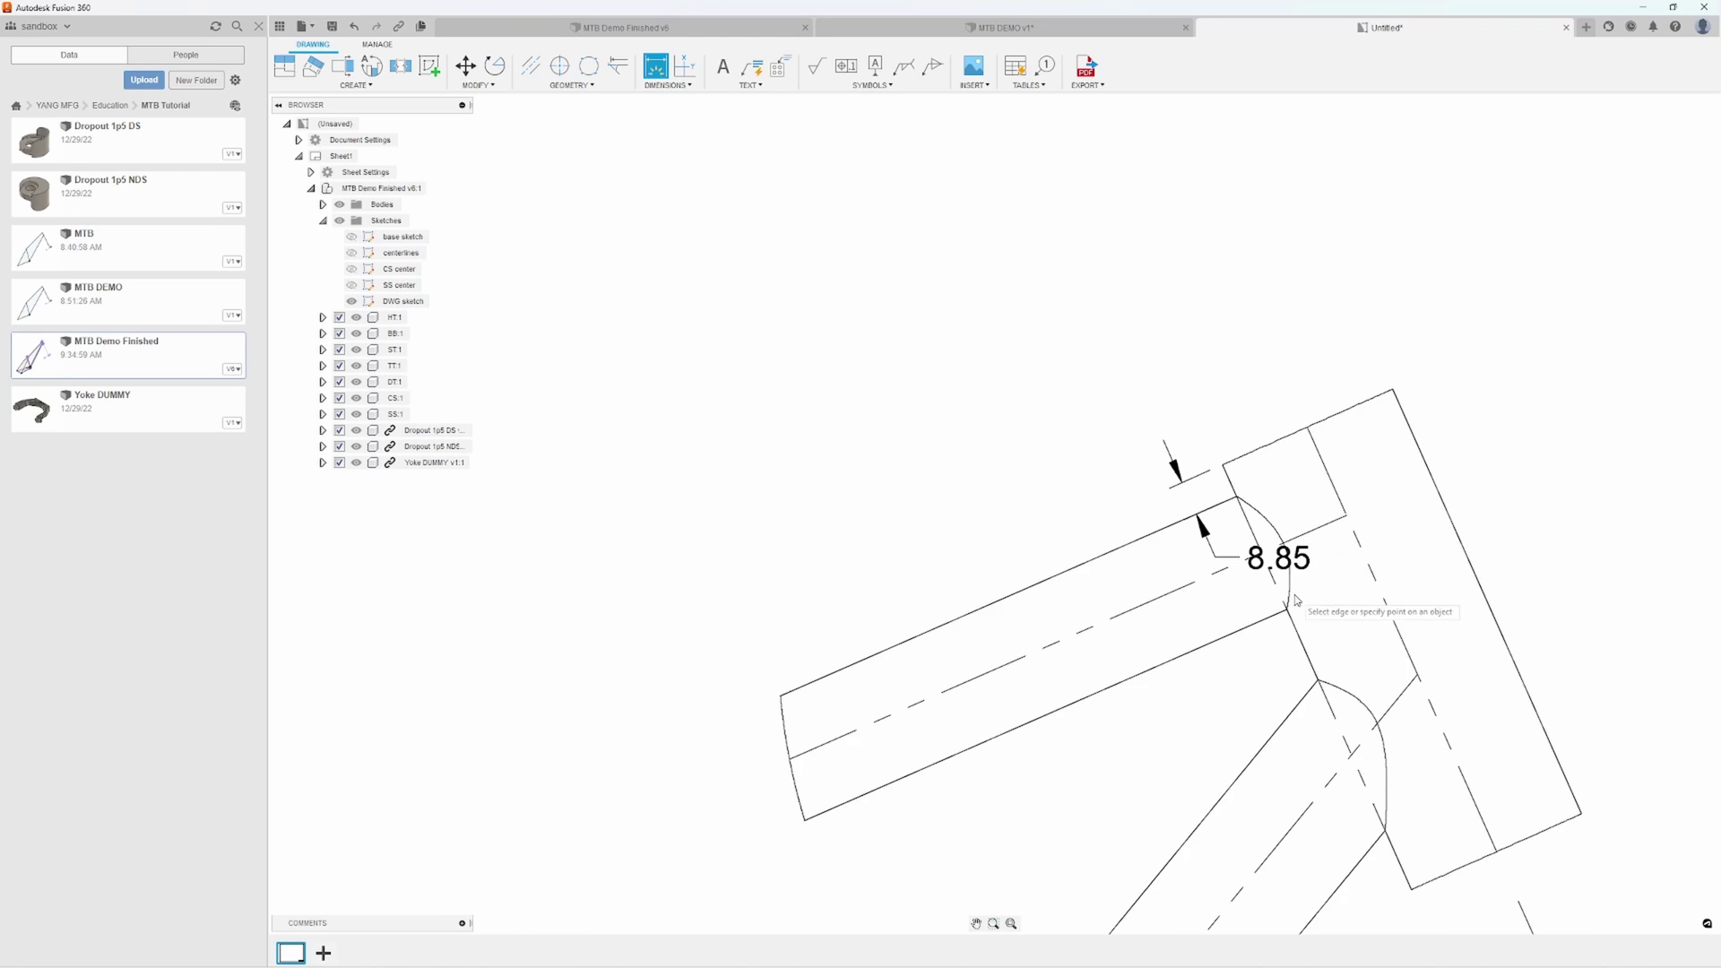
middle_click_drag(1294, 599, 1139, 230)
left_click(1255, 520)
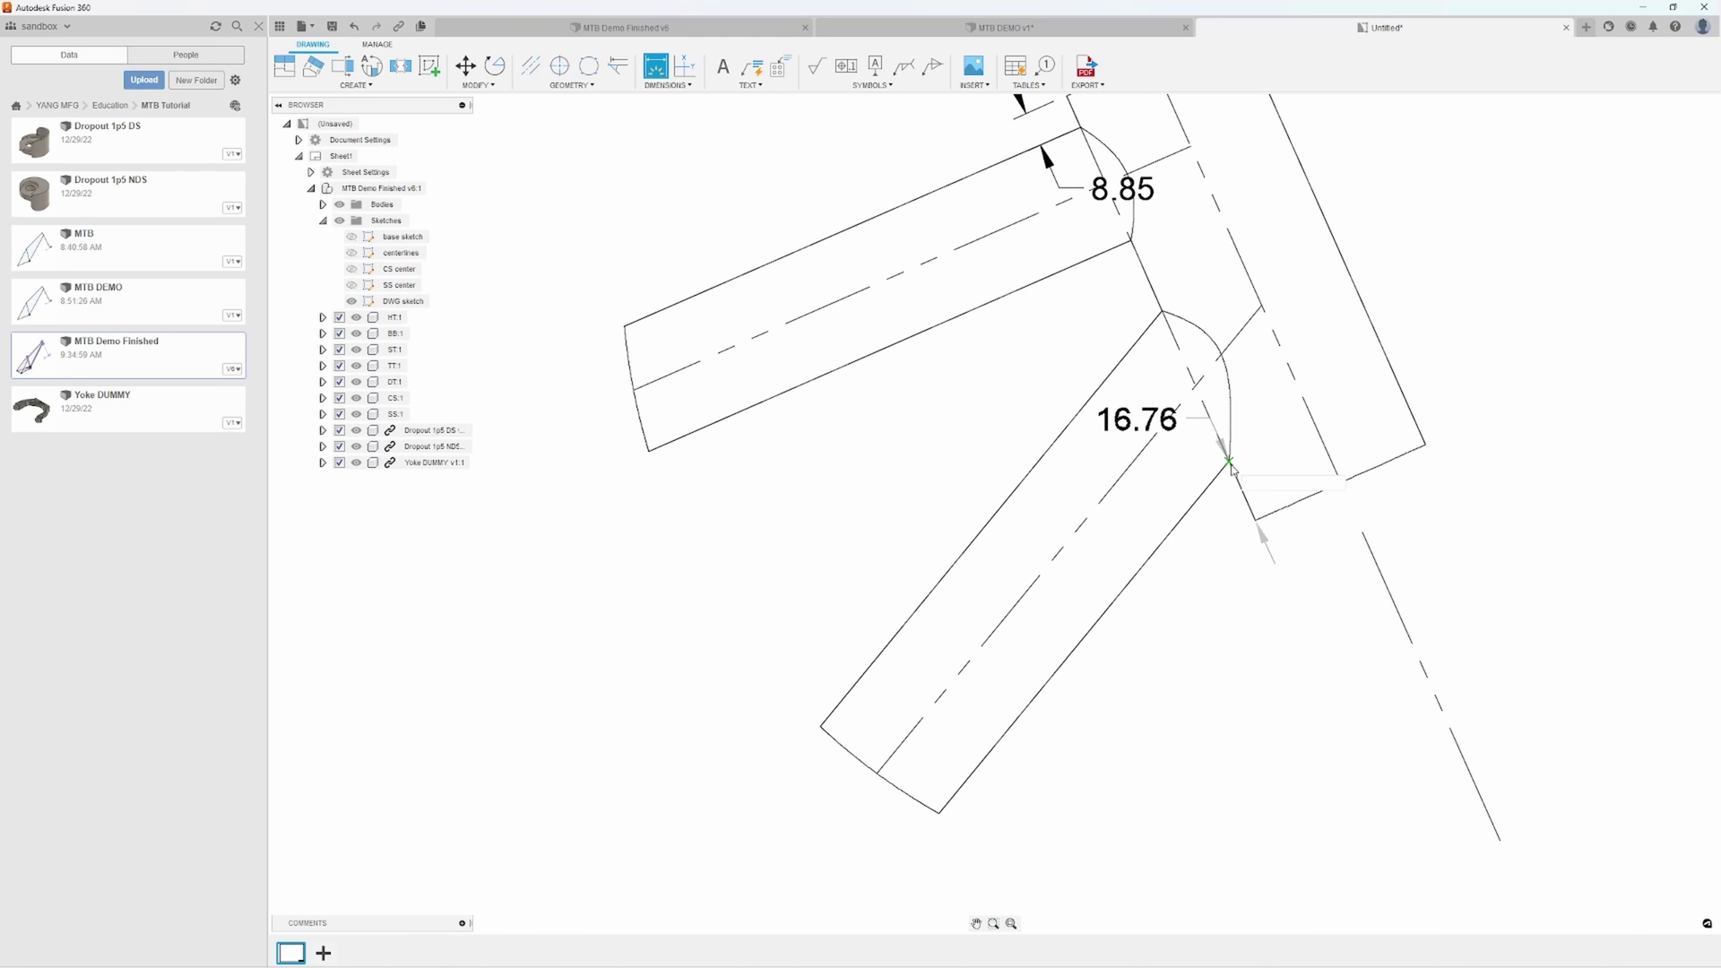
left_click(1231, 463)
left_click(1080, 451)
key("Escape")
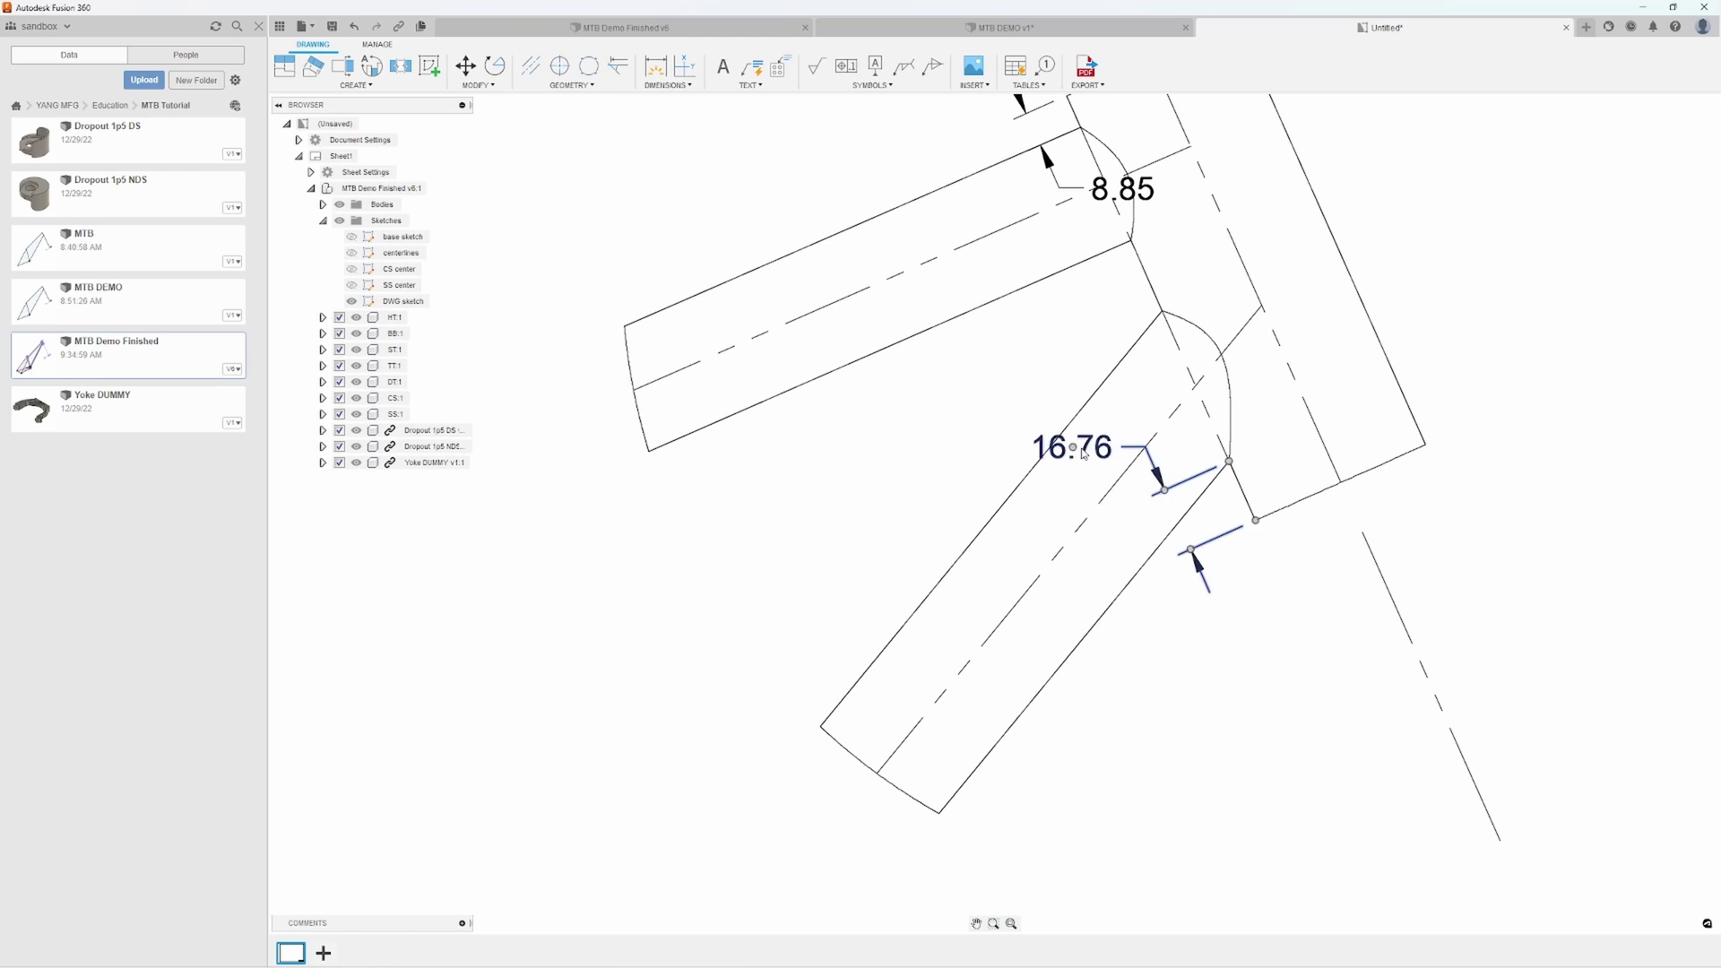
left_click_drag(1074, 447, 1212, 648)
middle_click_drag(1132, 434, 1149, 646)
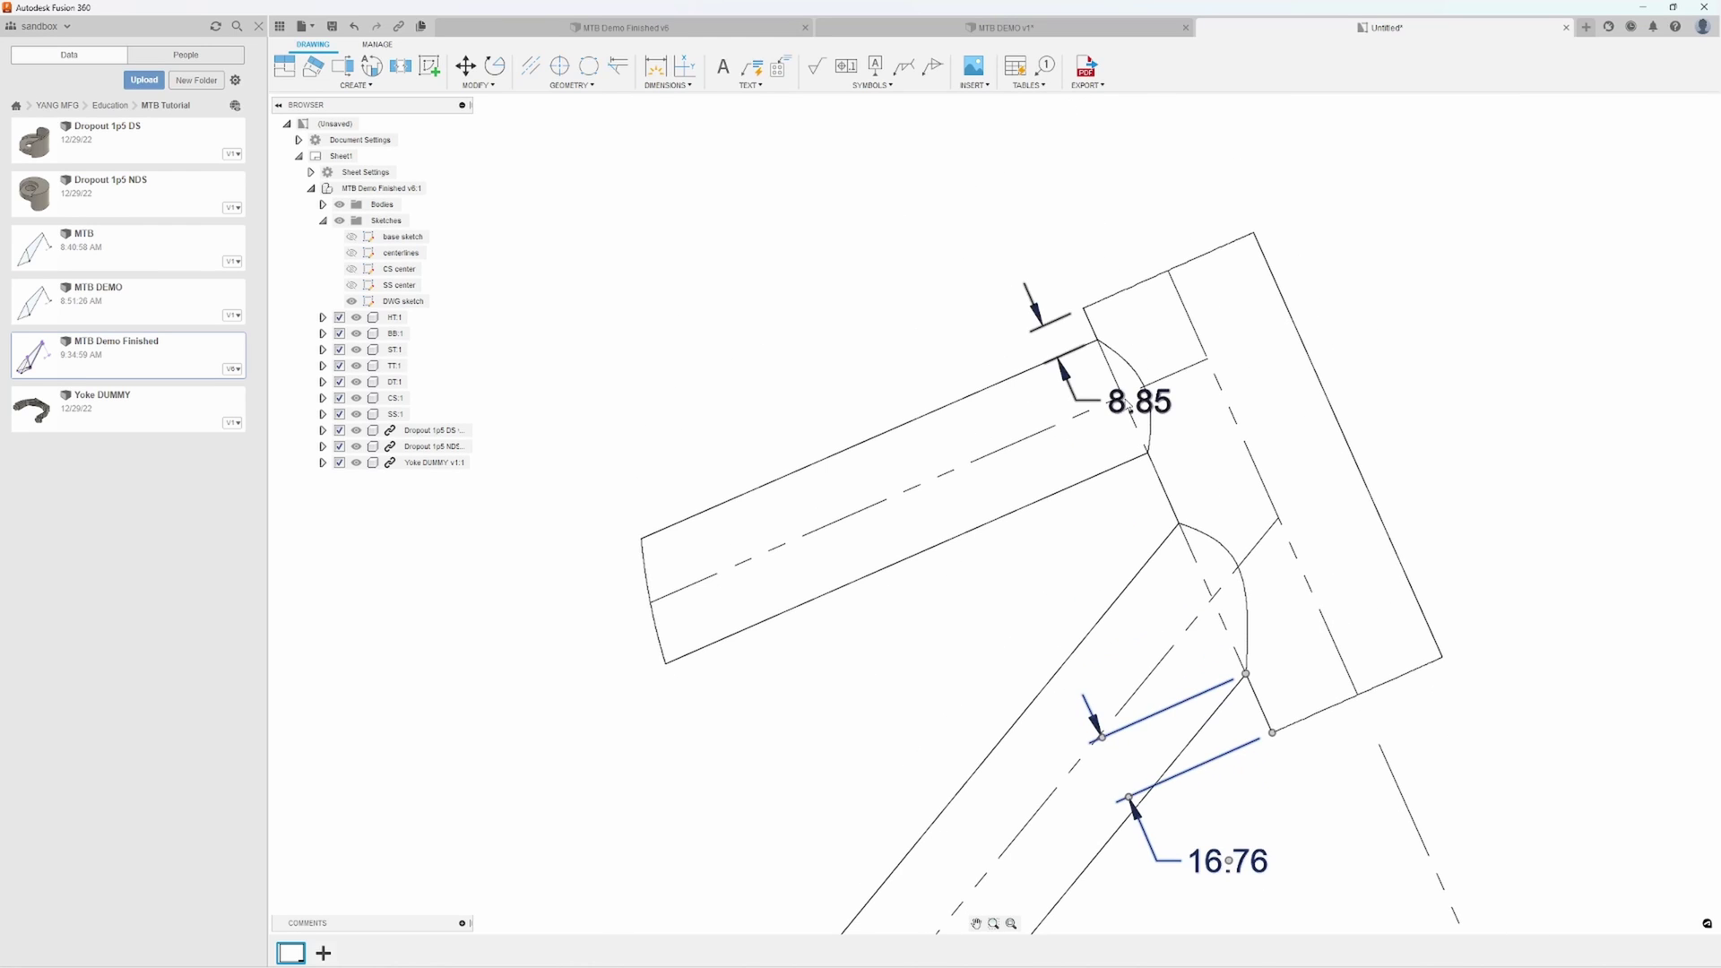
left_click_drag(1129, 406, 925, 299)
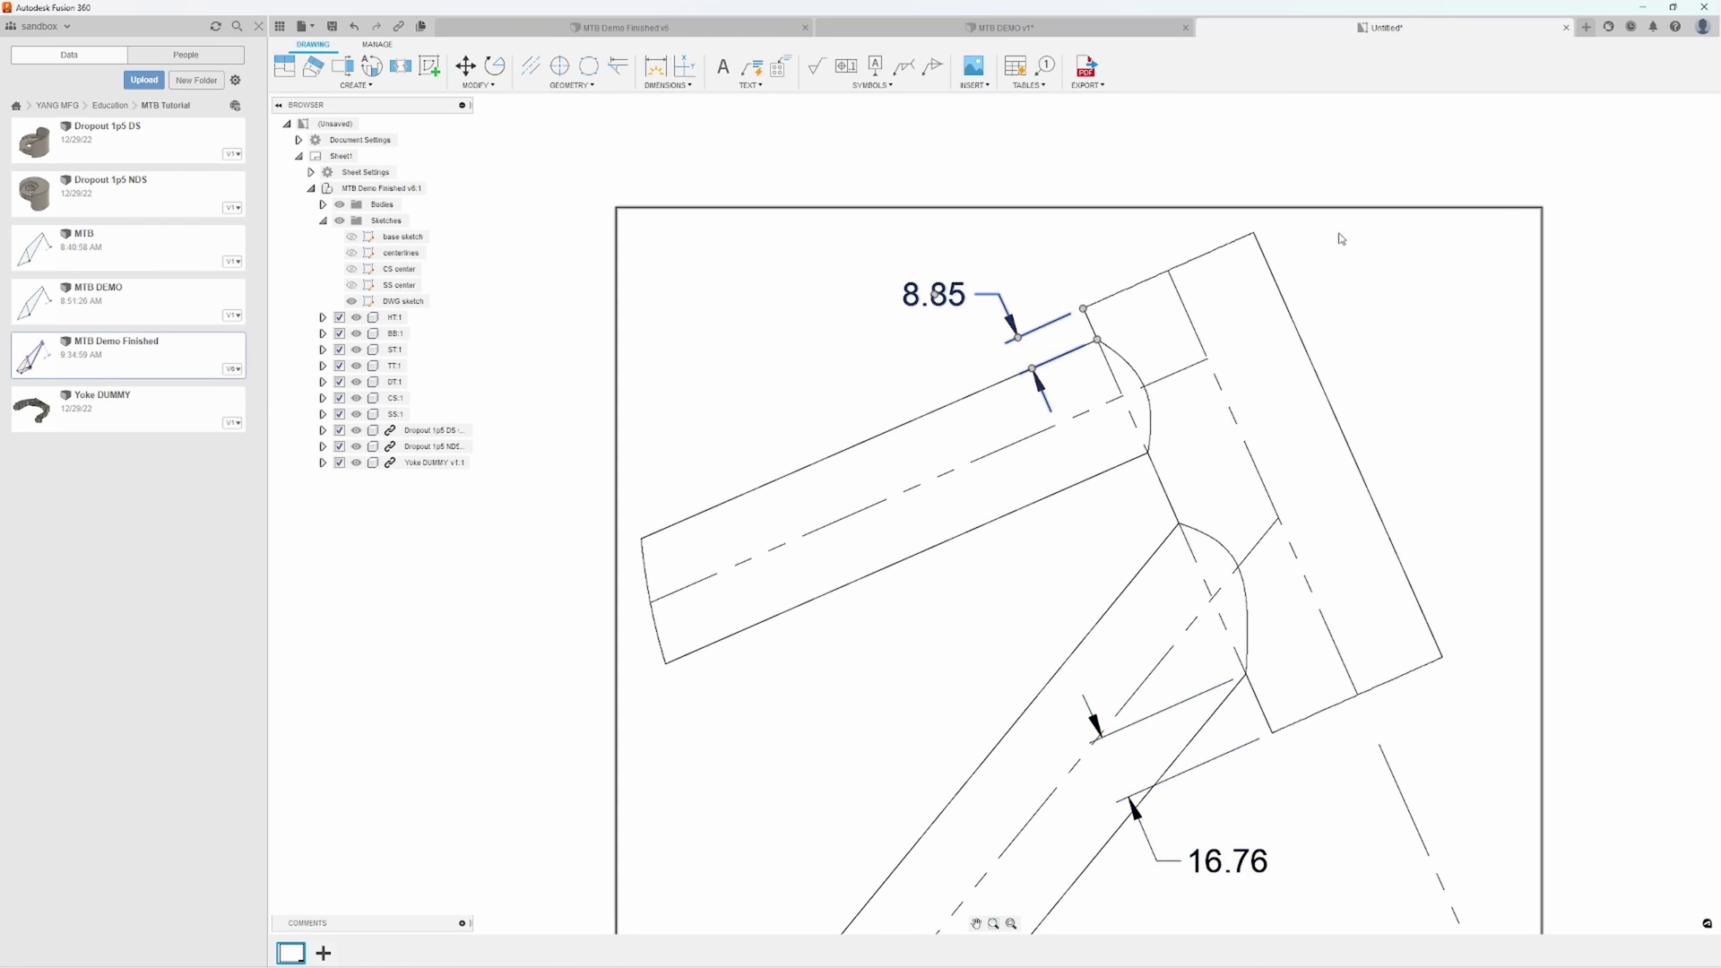
Add the 89.63° and 63.44° angle dimensions in Detail A
key("d")
left_click(973, 395)
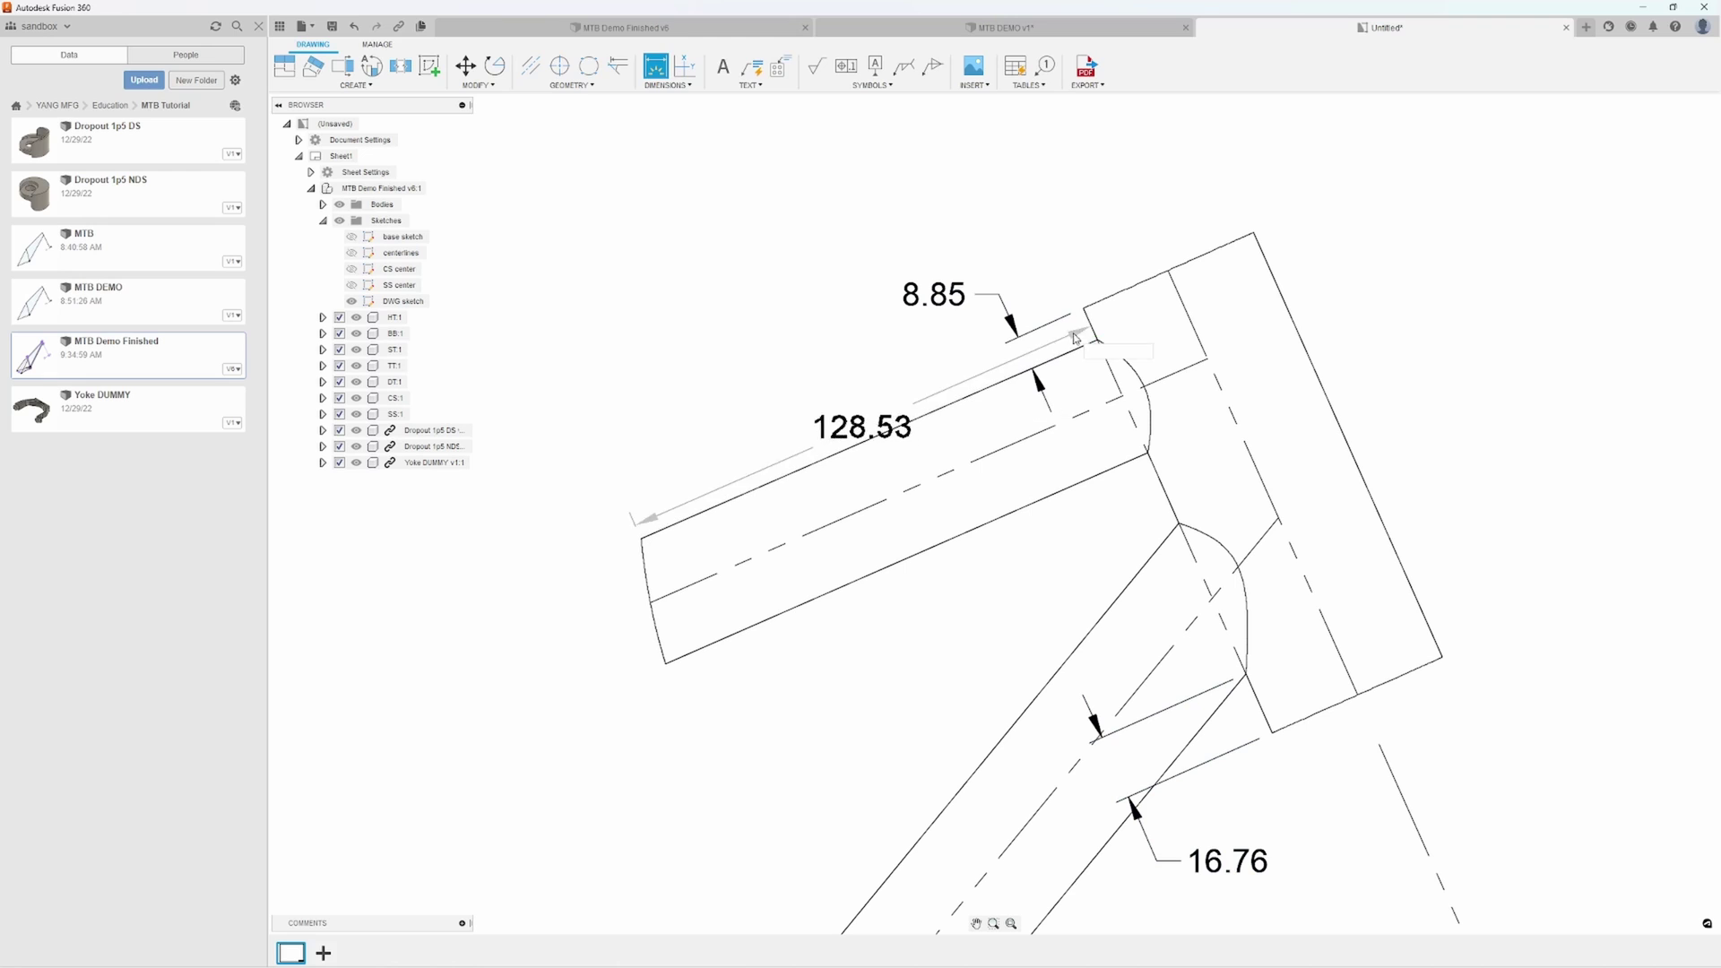
left_click(1104, 359)
scroll(1007, 368, "down", 3)
left_click(871, 310)
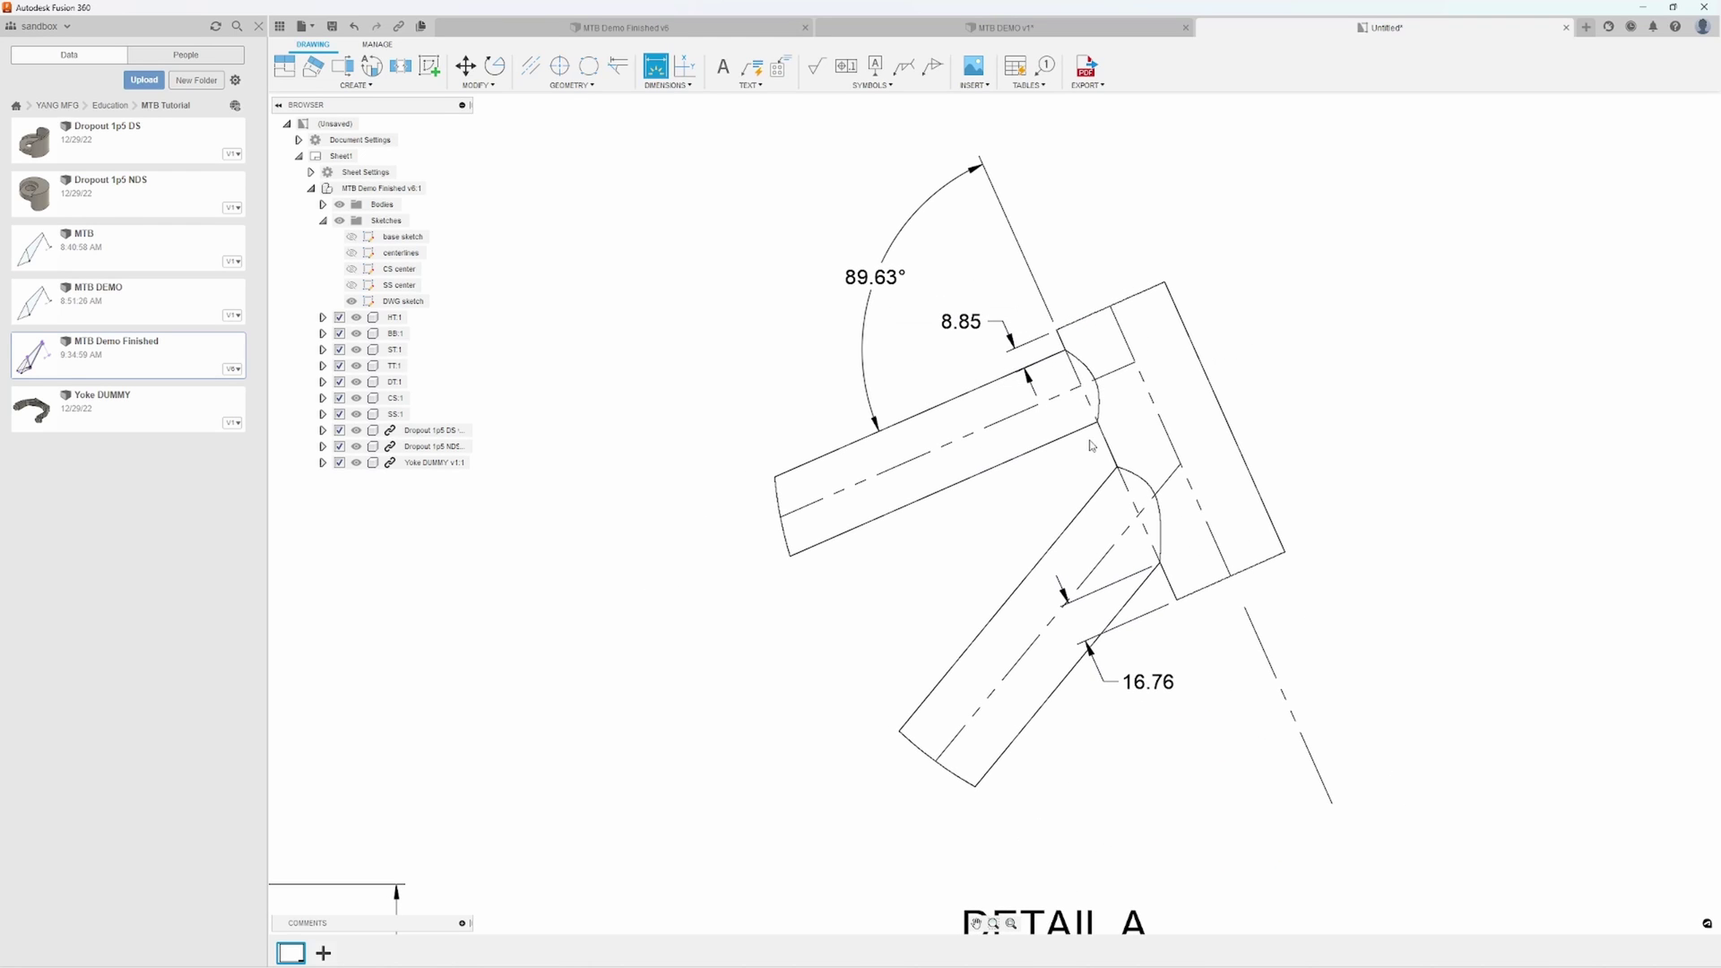
left_click(1098, 677)
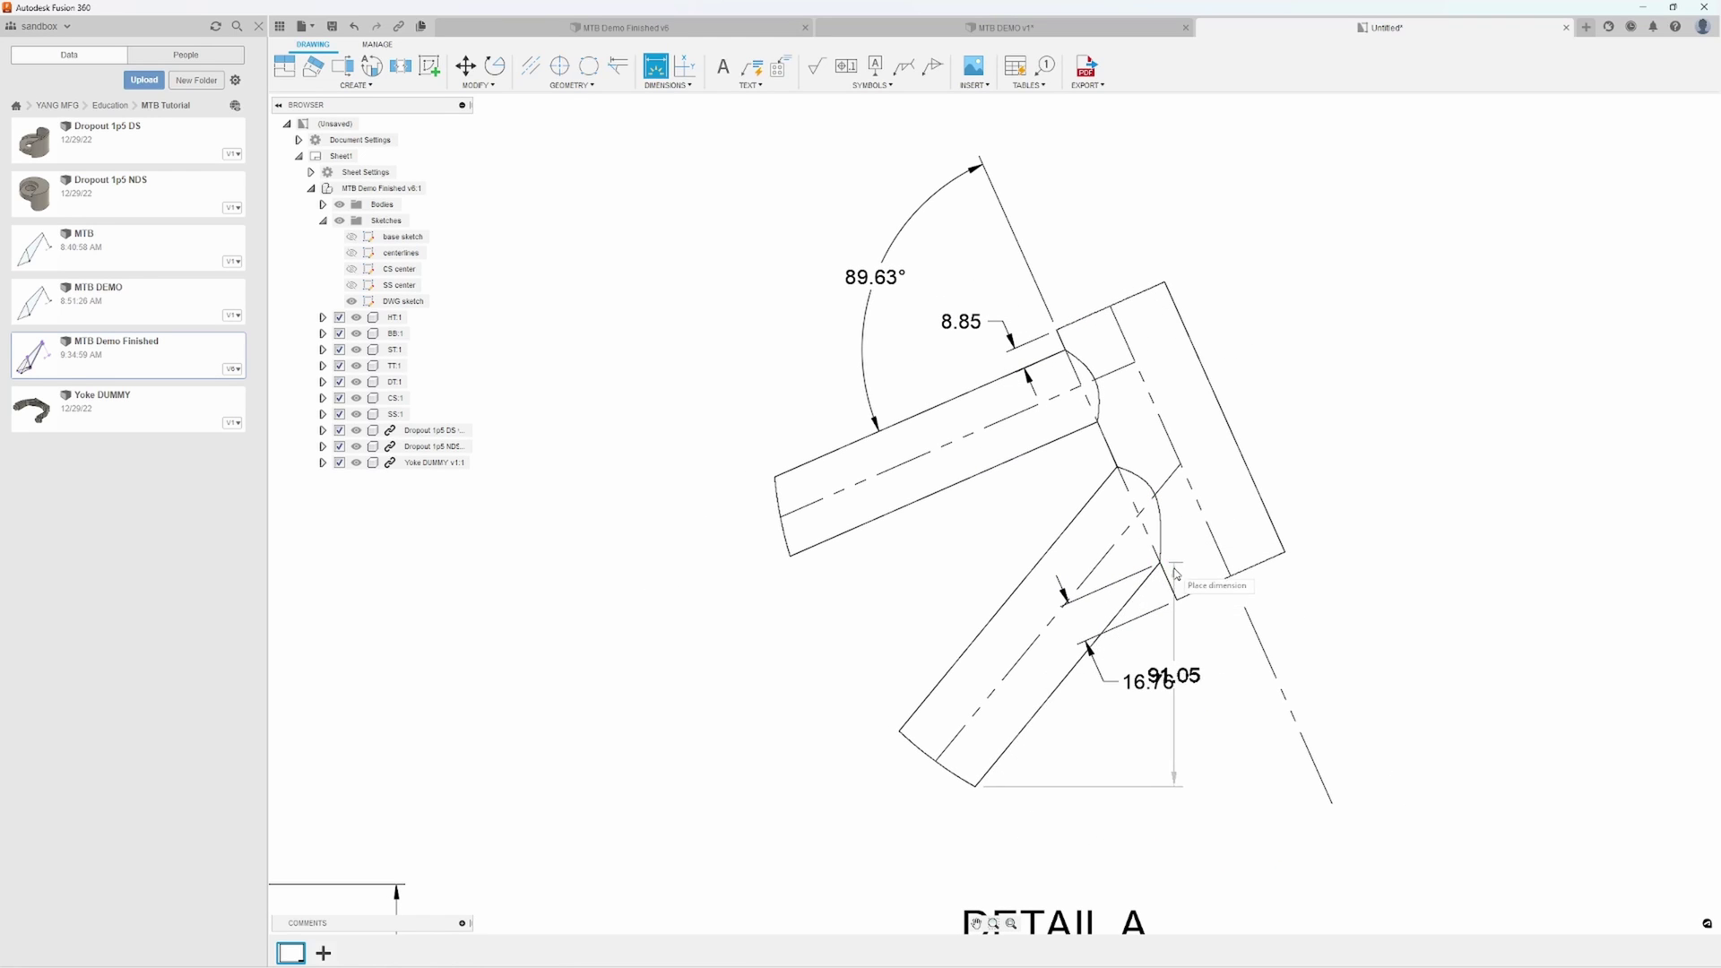
middle_click_drag(1185, 666, 1184, 531)
left_click(1172, 677)
Add the 120 head-tube length dimension in Detail A
scroll(1278, 578, "down", 1)
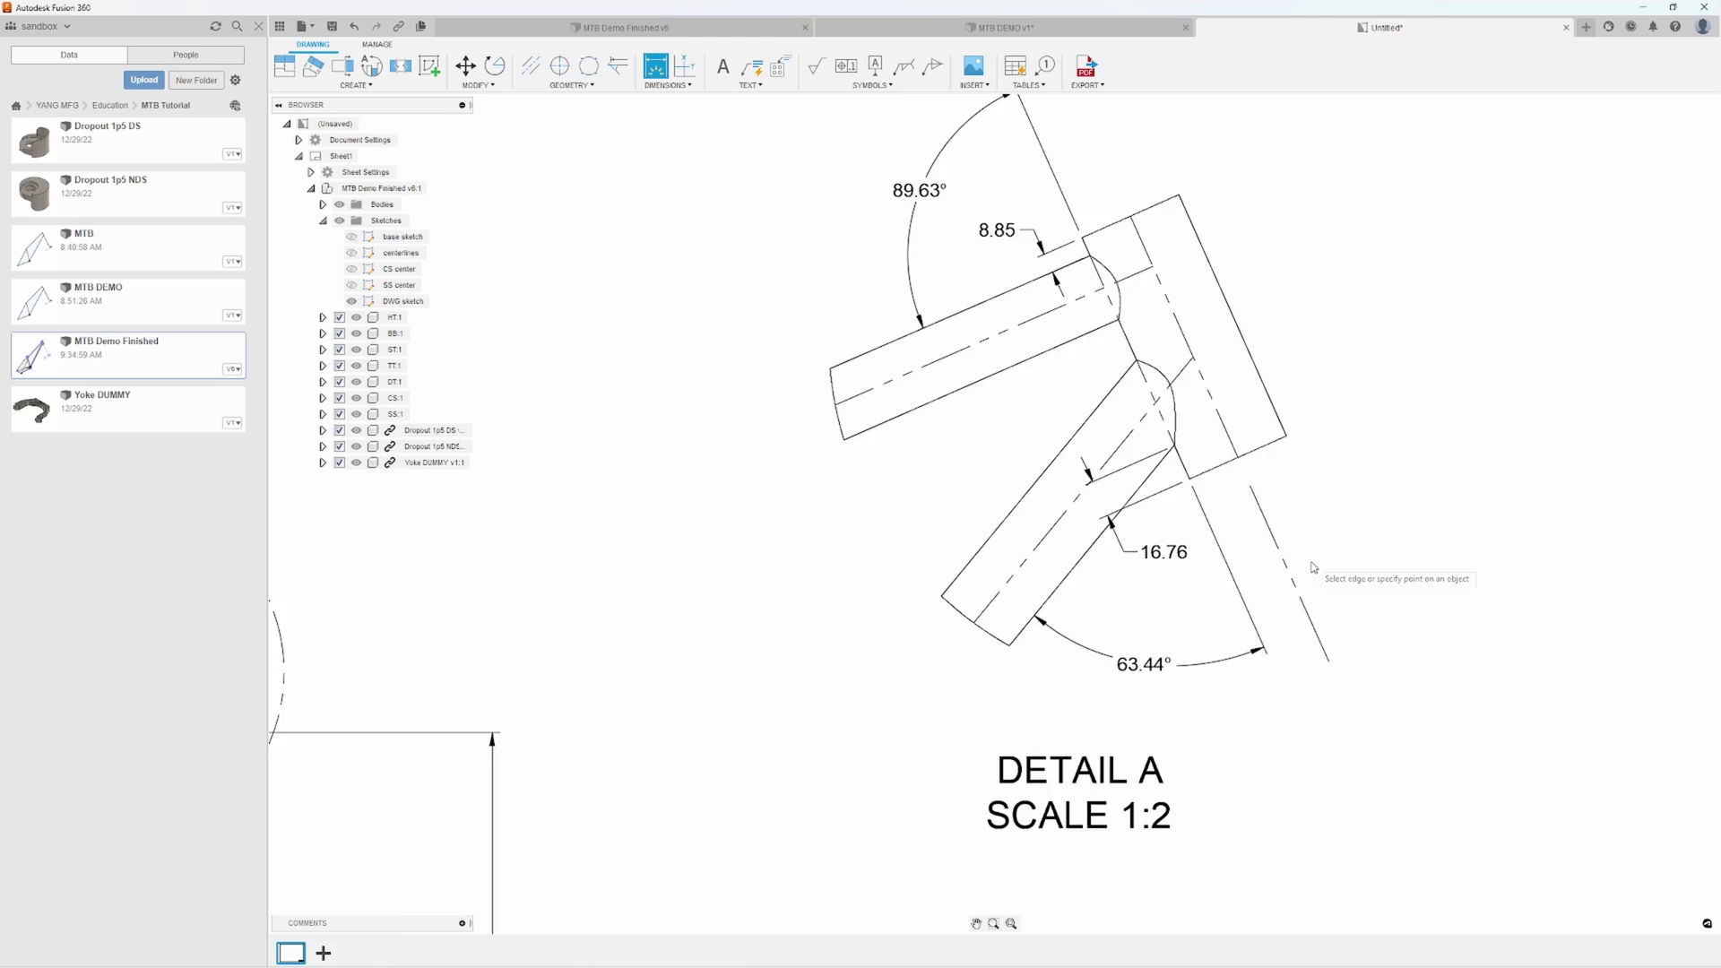
middle_click_drag(1311, 568, 1201, 705)
scroll(1200, 705, "down", 1)
scroll(1168, 554, "down", 1)
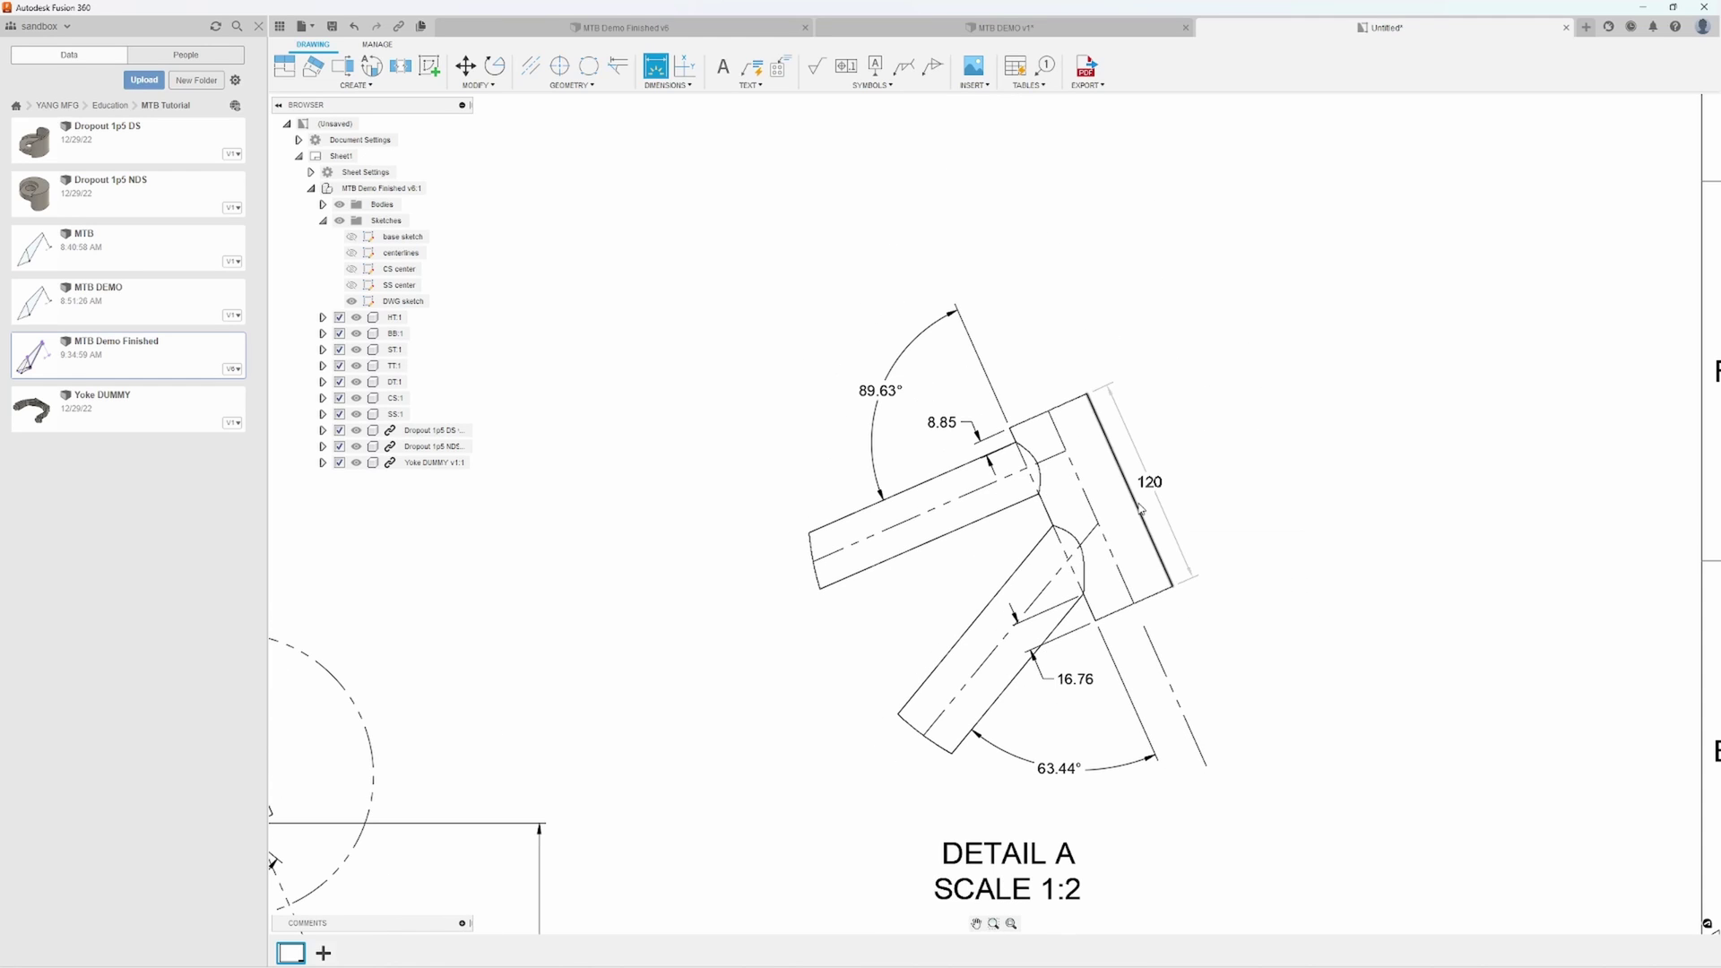
left_click(1190, 469)
Bring the whole frame back into view and start another detail view
scroll(1212, 541, "down", 4)
middle_click_drag(1211, 583, 1243, 491)
middle_click_drag(1043, 659, 1177, 572)
mouse_move(518, 659)
middle_mouse_down()
mouse_move(952, 512)
mouse_move(1060, 499)
middle_mouse_up()
scroll(952, 515, "up", 3)
scroll(990, 526, "down", 4)
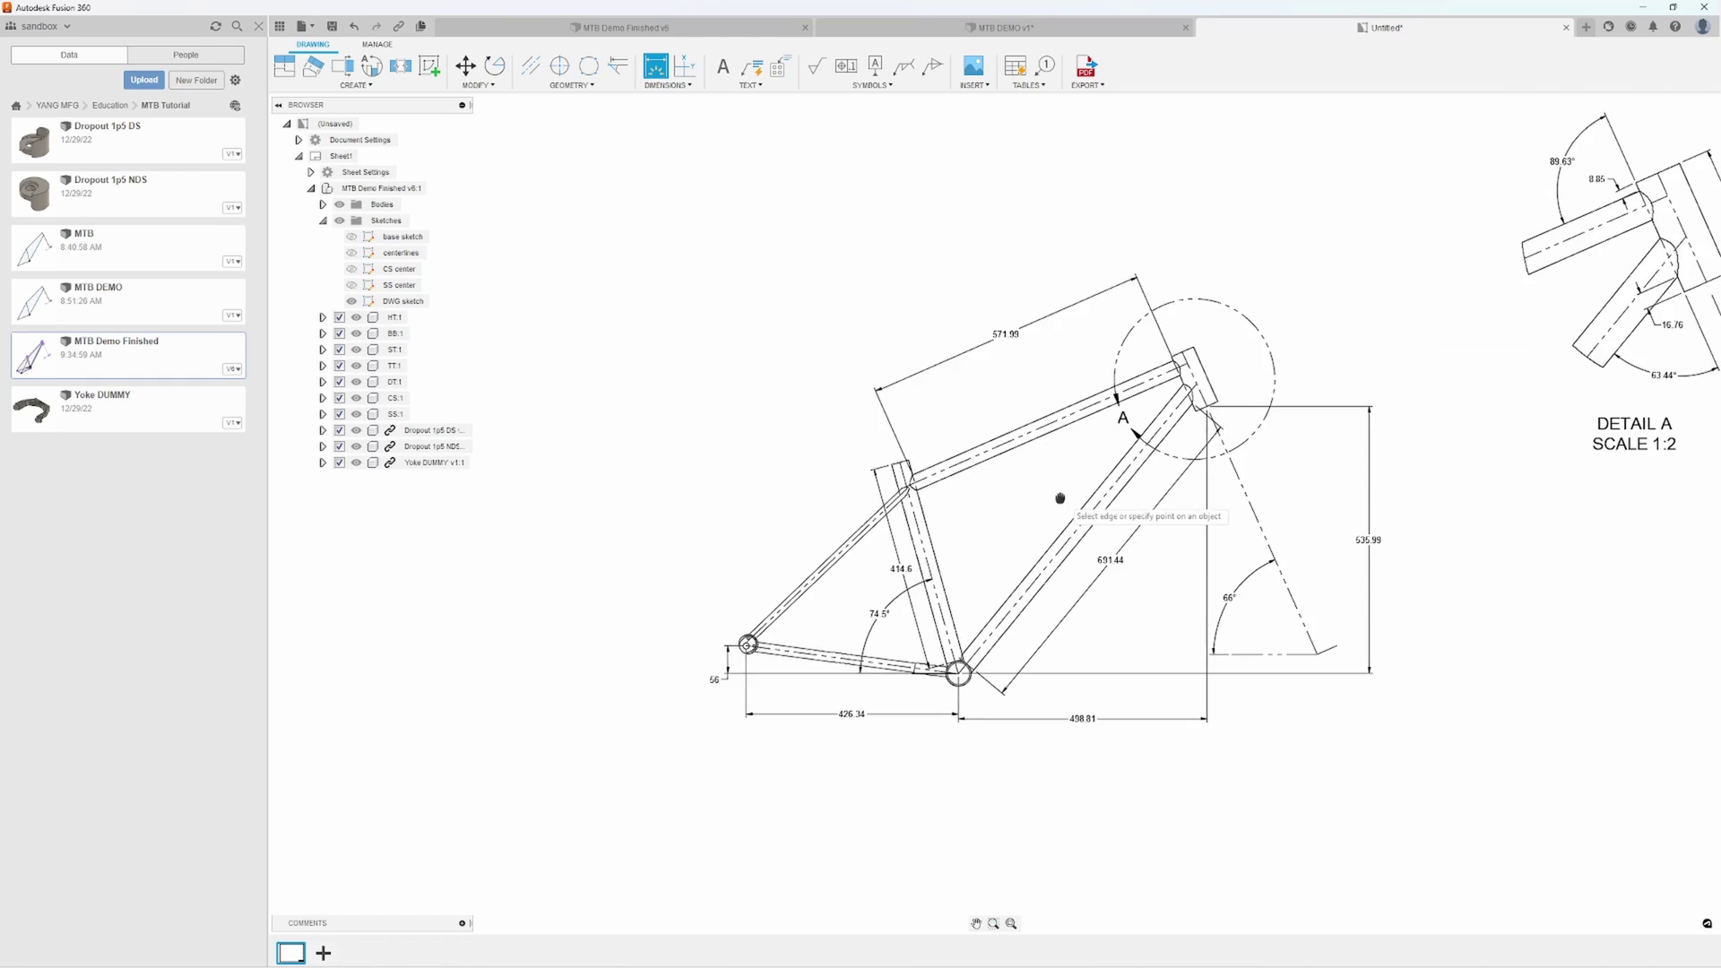
scroll(1059, 498, "up", 3)
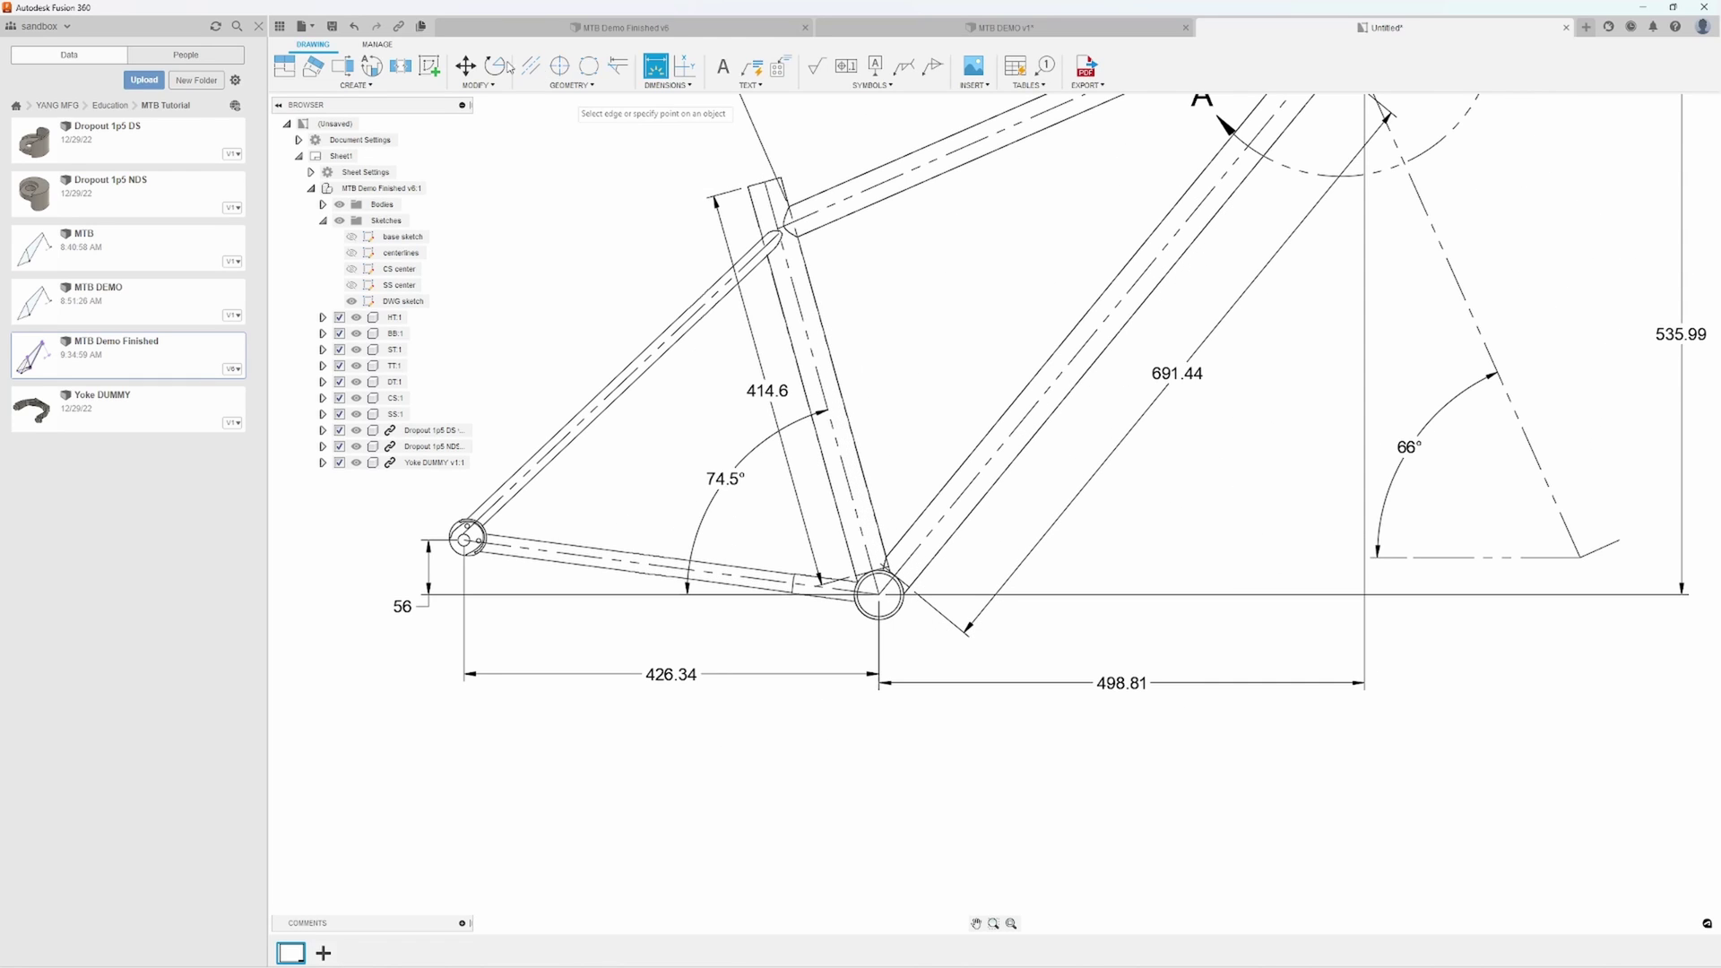
left_click(375, 71)
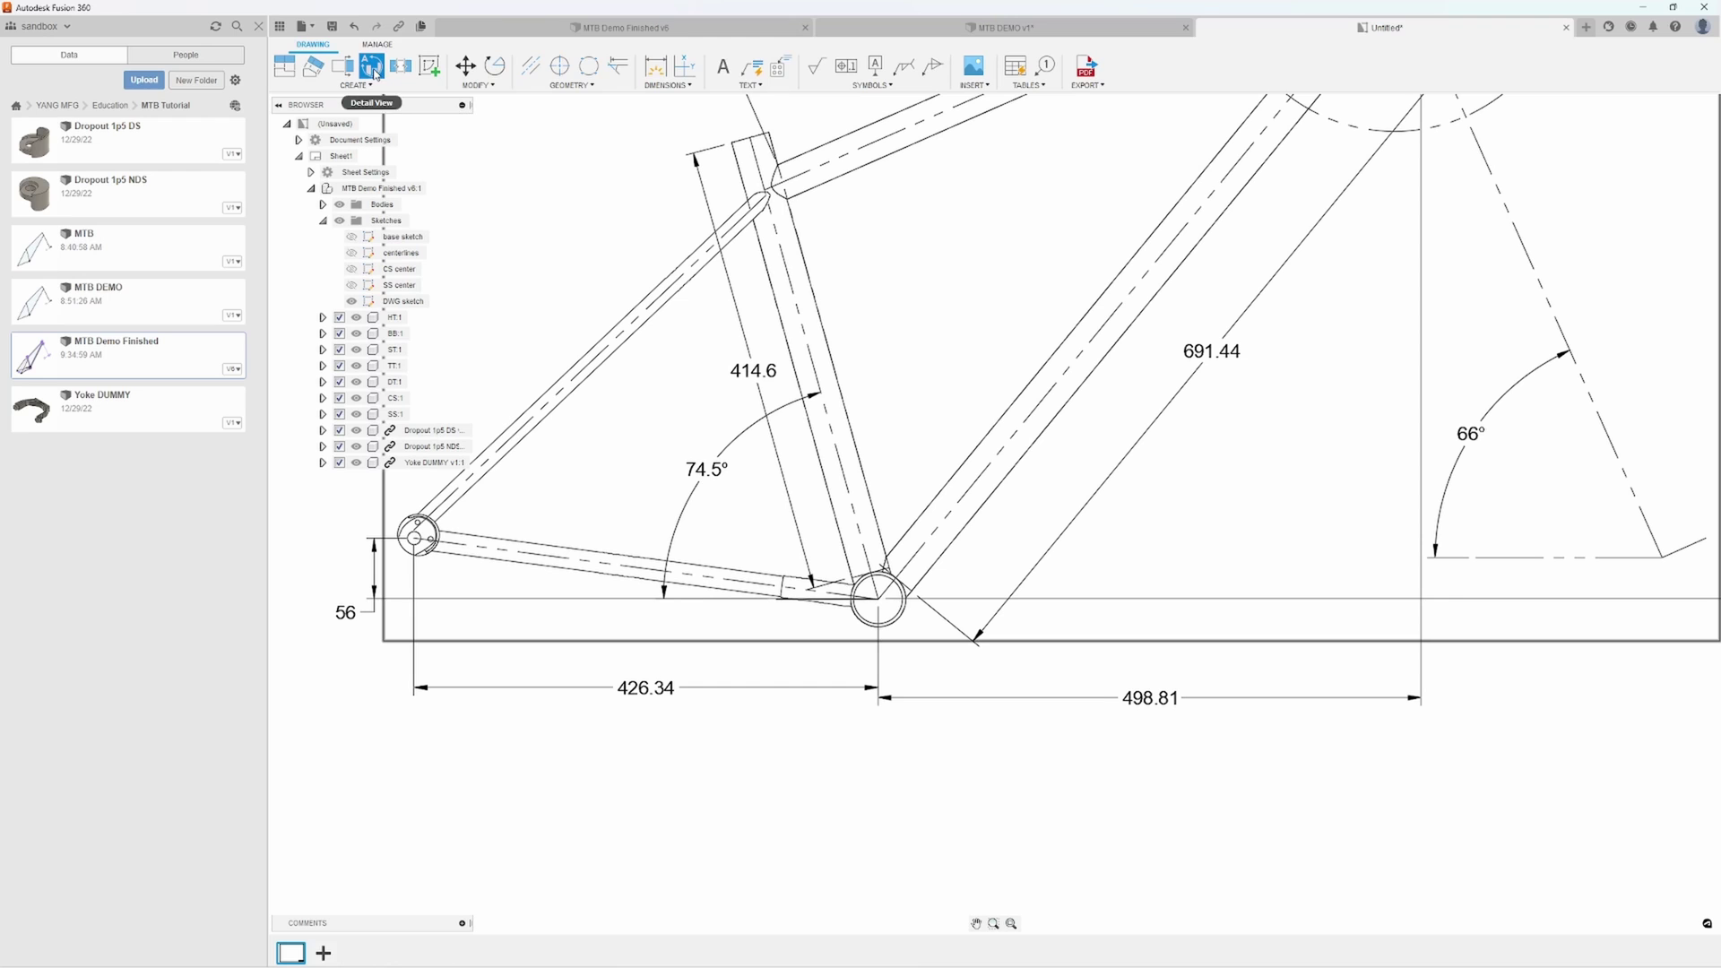
Create Detail B at 1:2 around the bottom-bracket junction, placed below the frame view
left_click(908, 571)
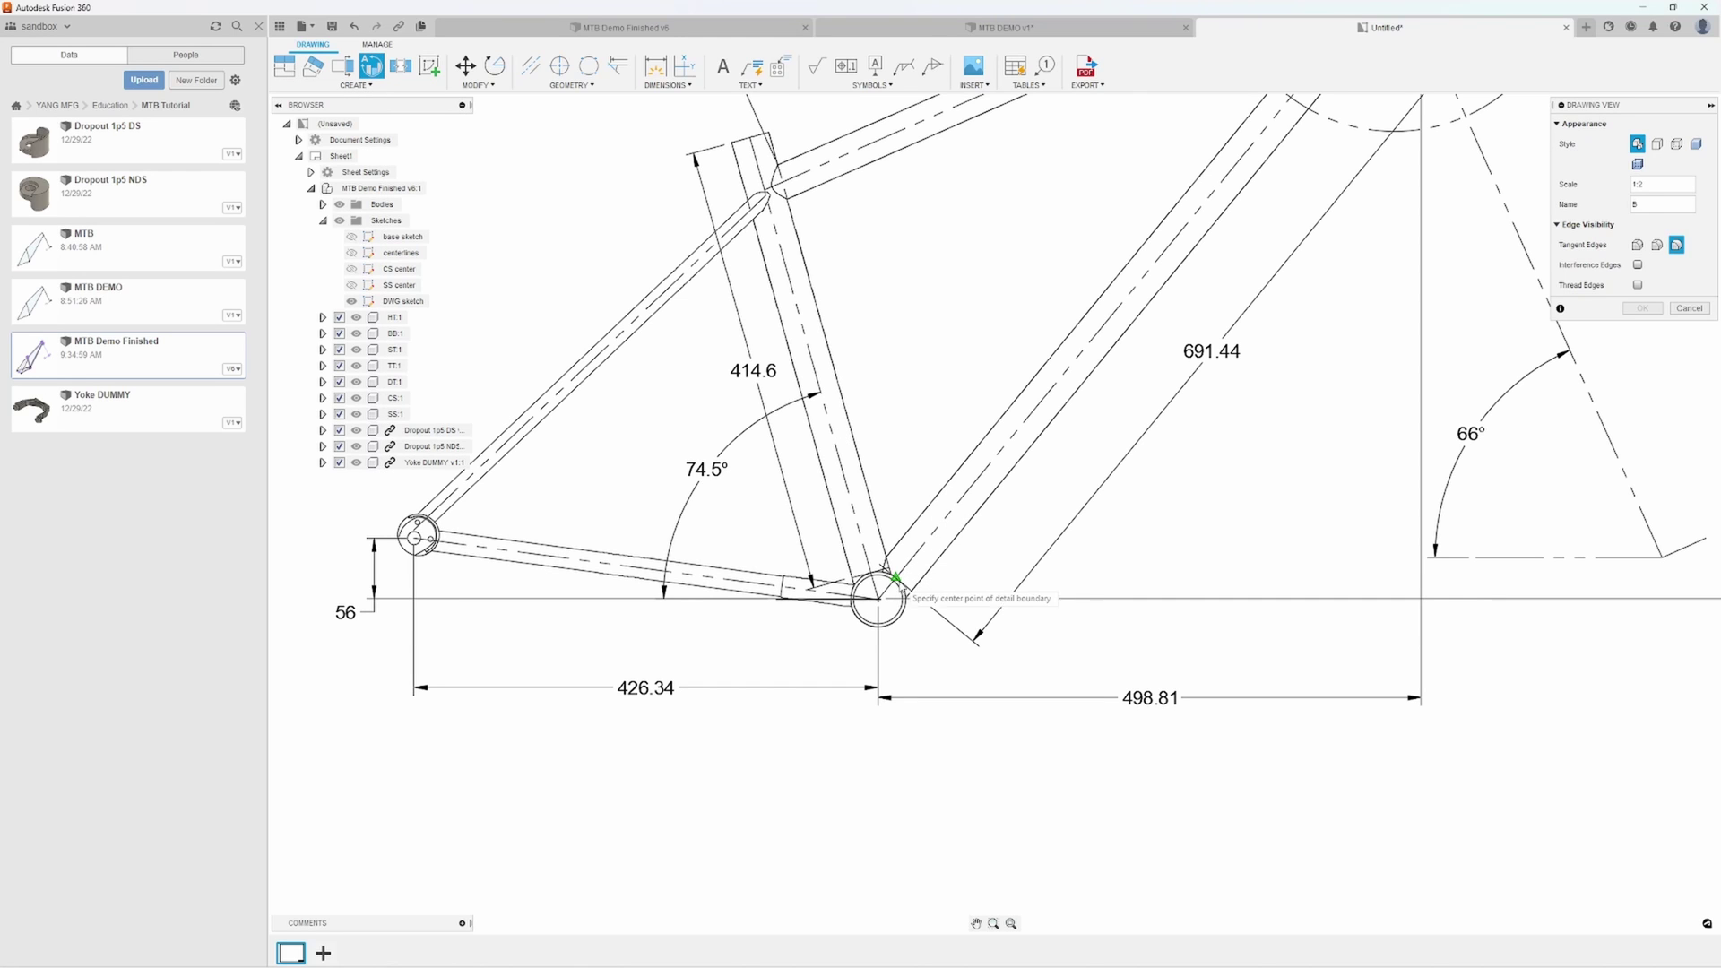
left_click(878, 598)
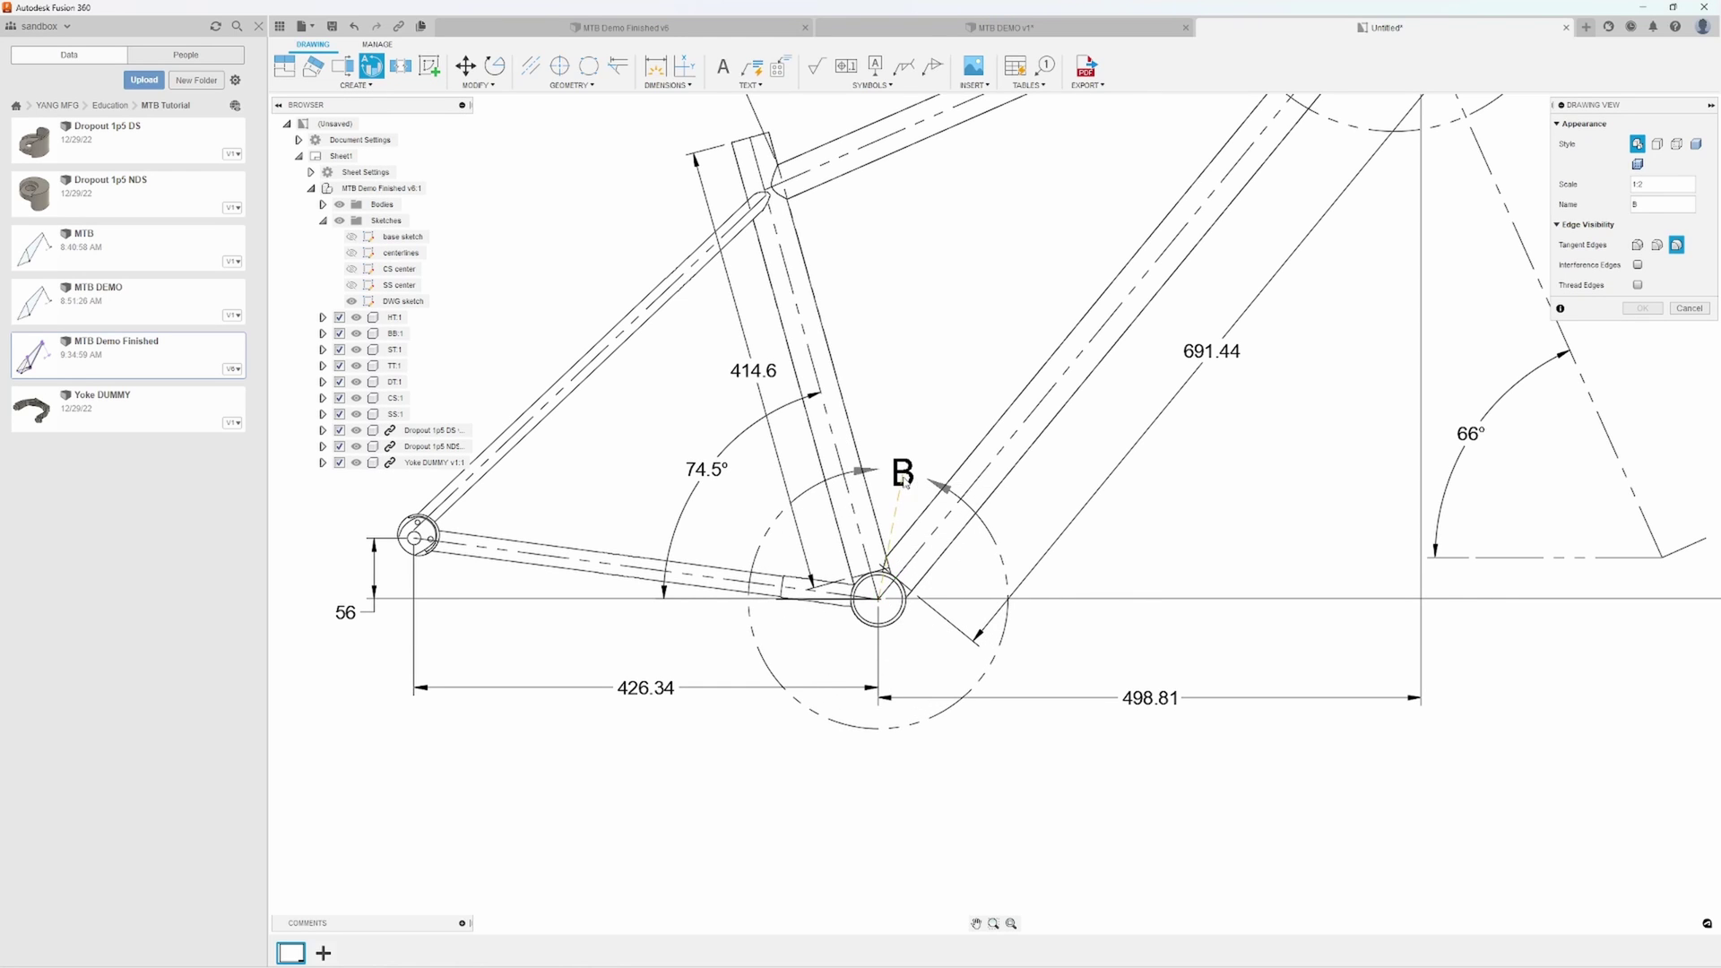
left_click(902, 486)
left_click(953, 724)
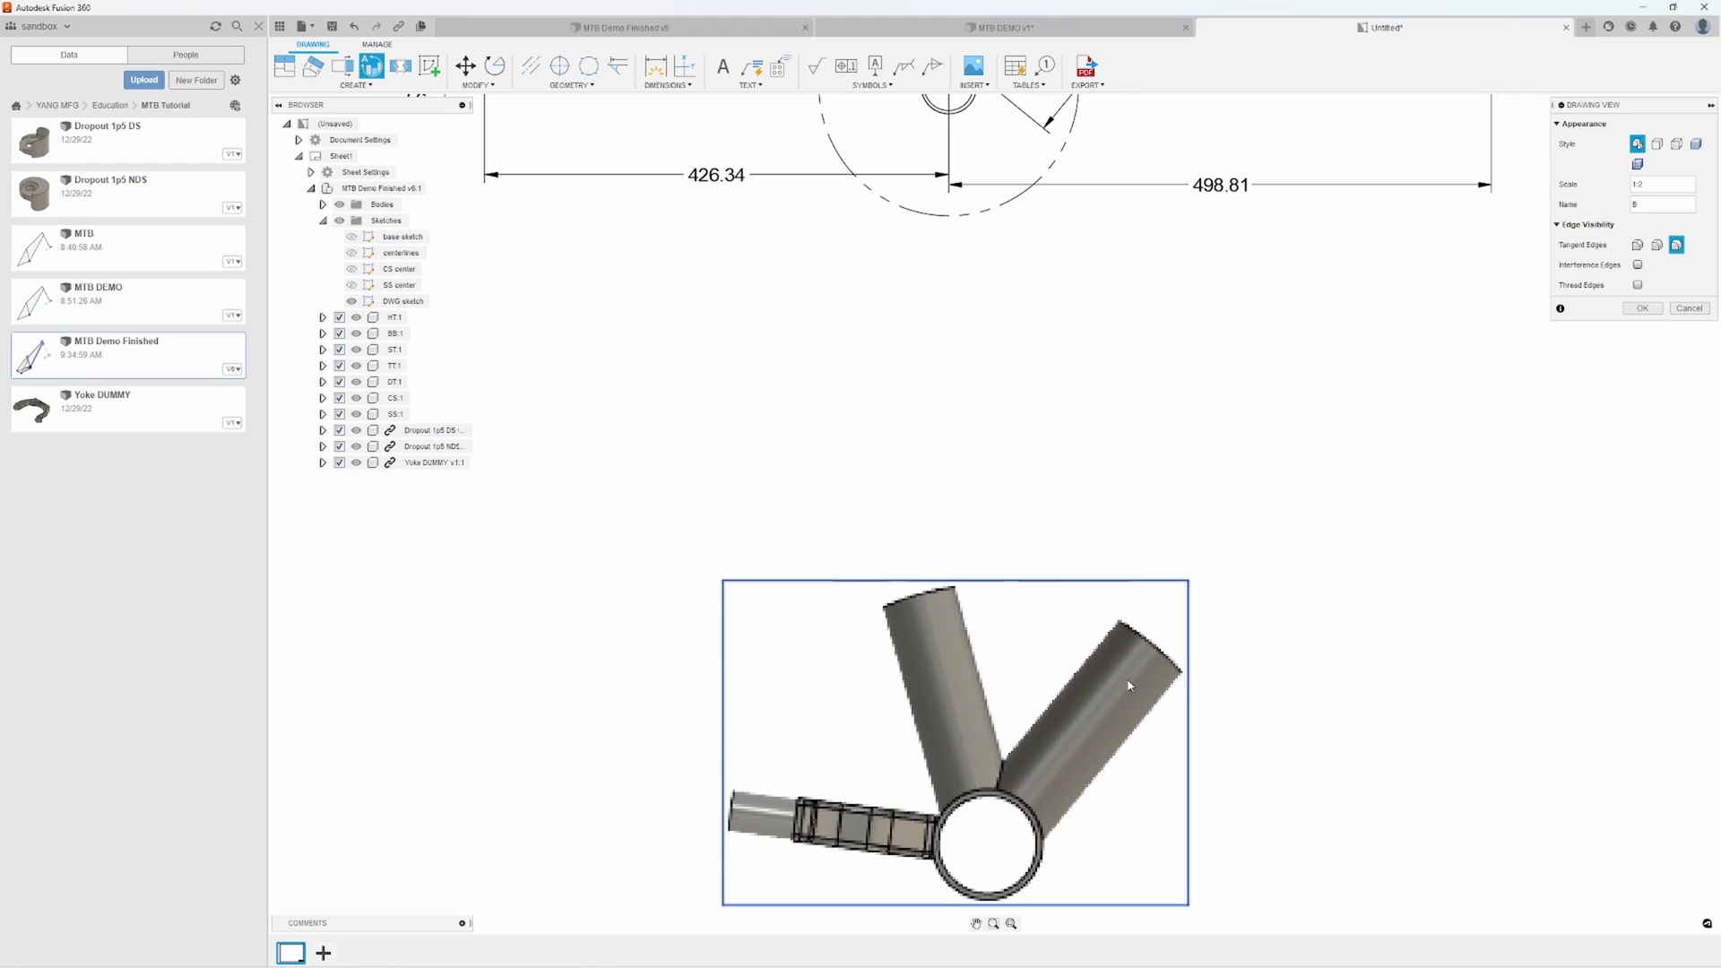
left_click(1641, 309)
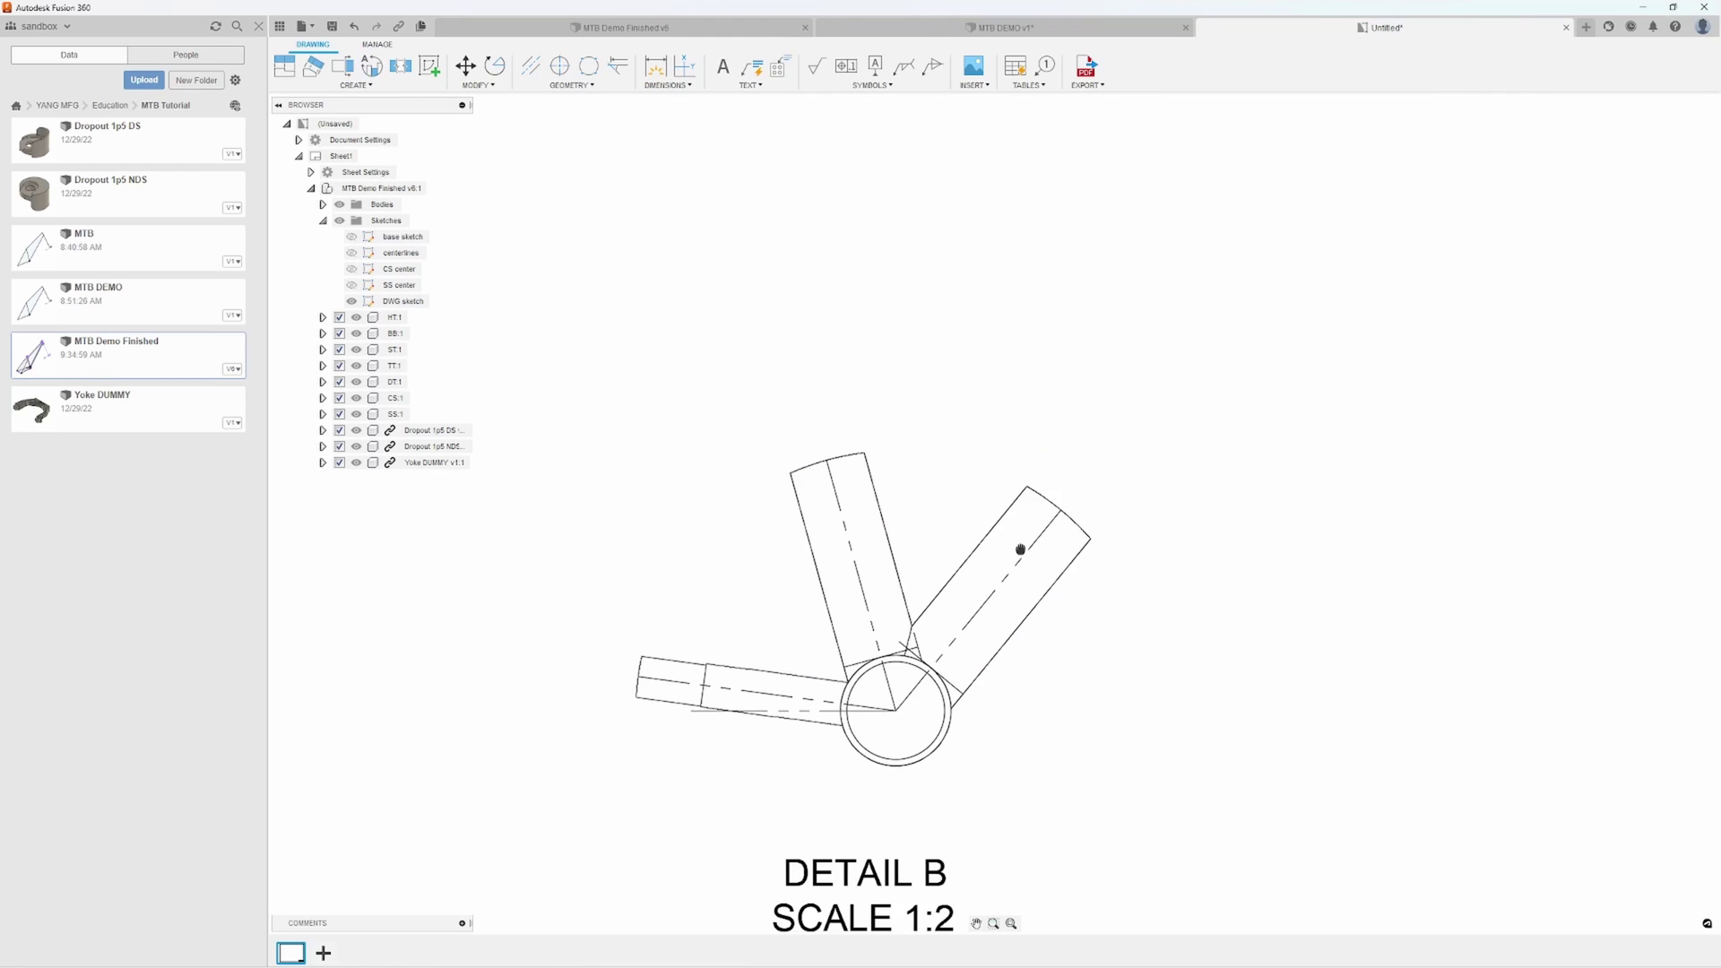
scroll(989, 630, "up", 4)
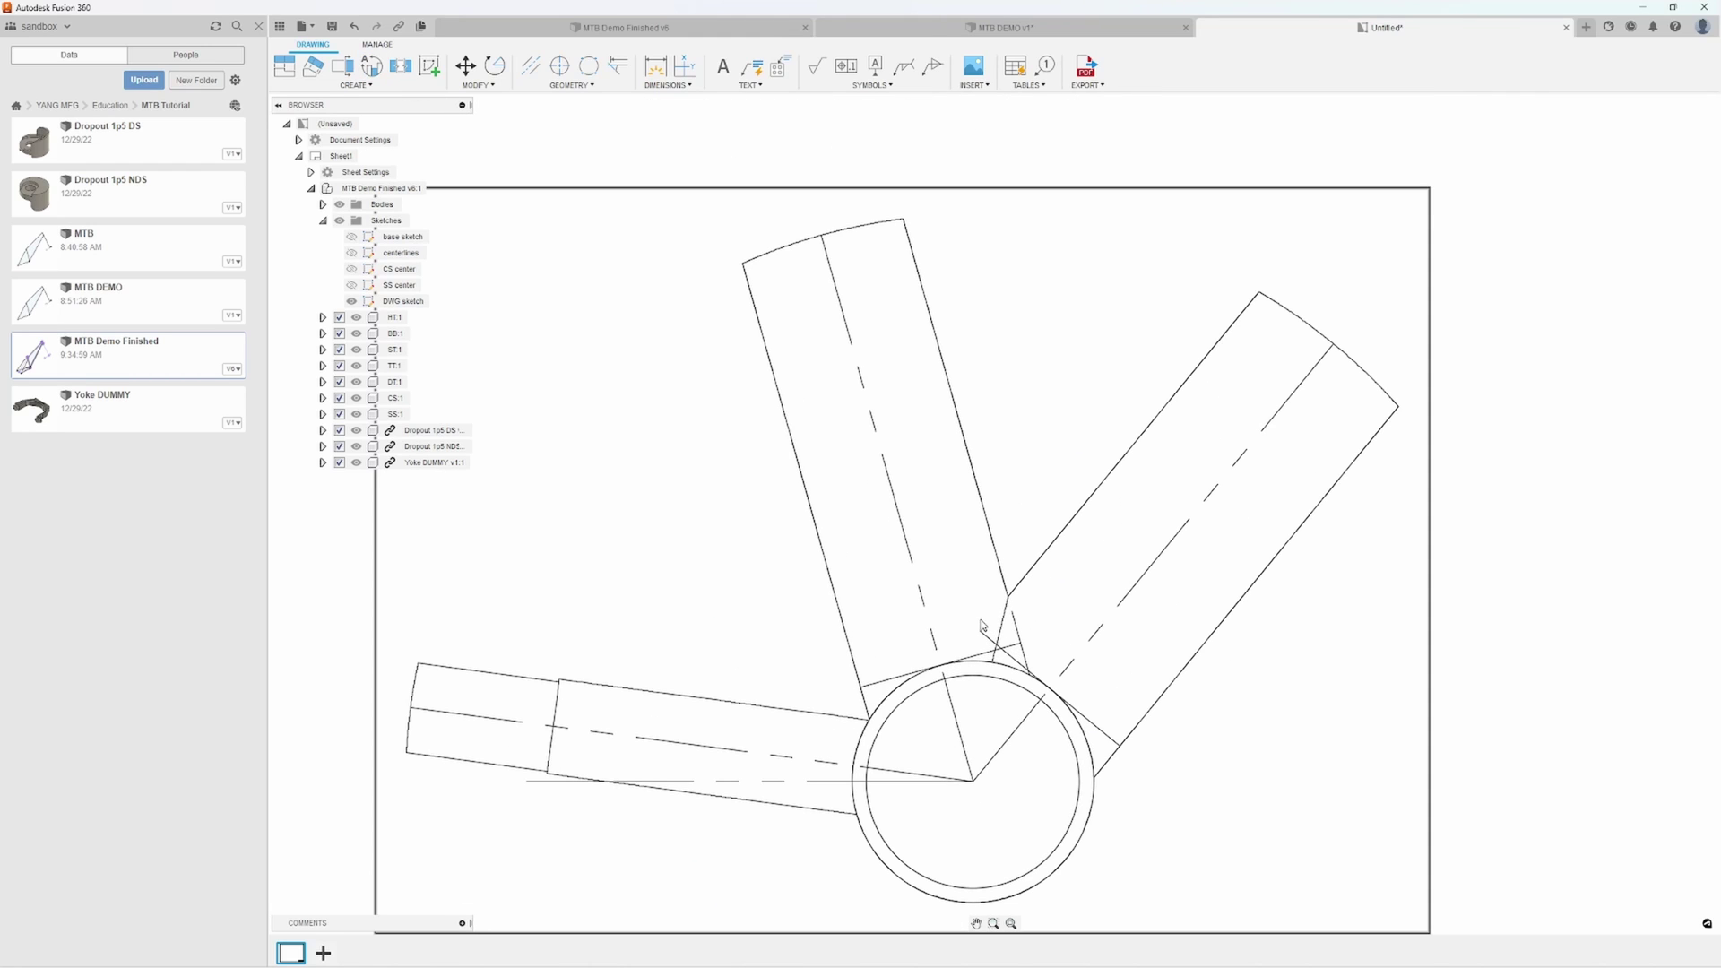
Add the 54.94° angle between the seat-tube and down-tube centrelines in Detail B
key("d")
left_click(896, 499)
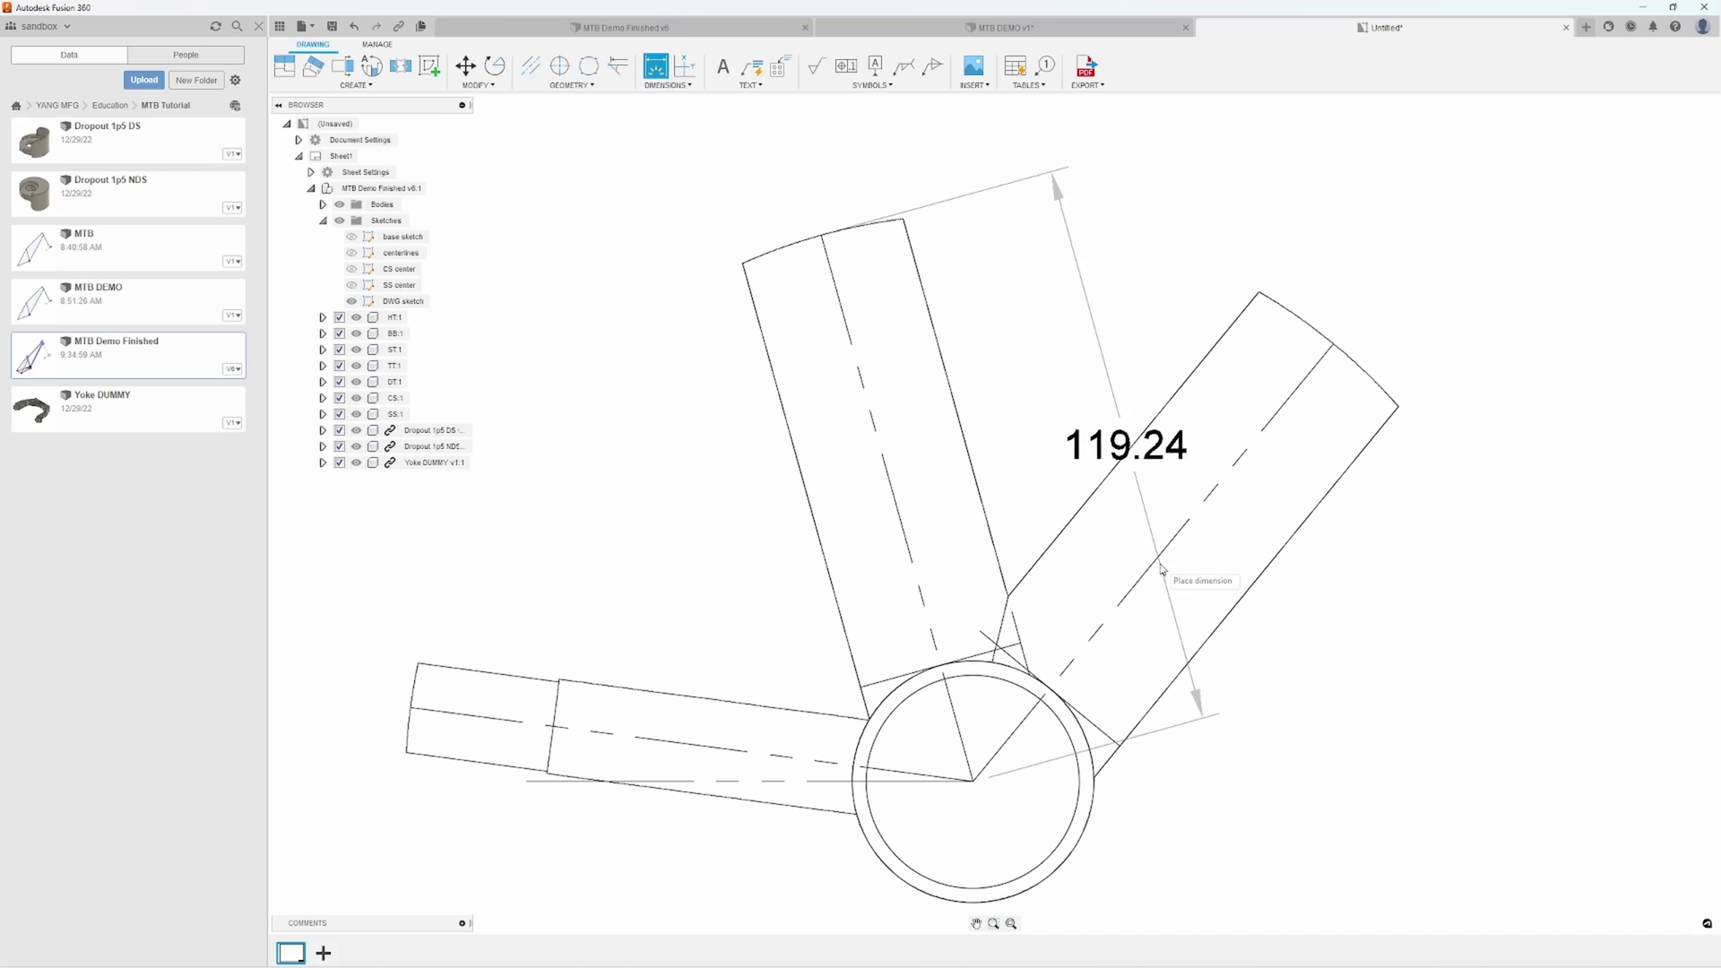
left_click(1165, 551)
left_click(1170, 315)
scroll(1127, 569, "up", 3)
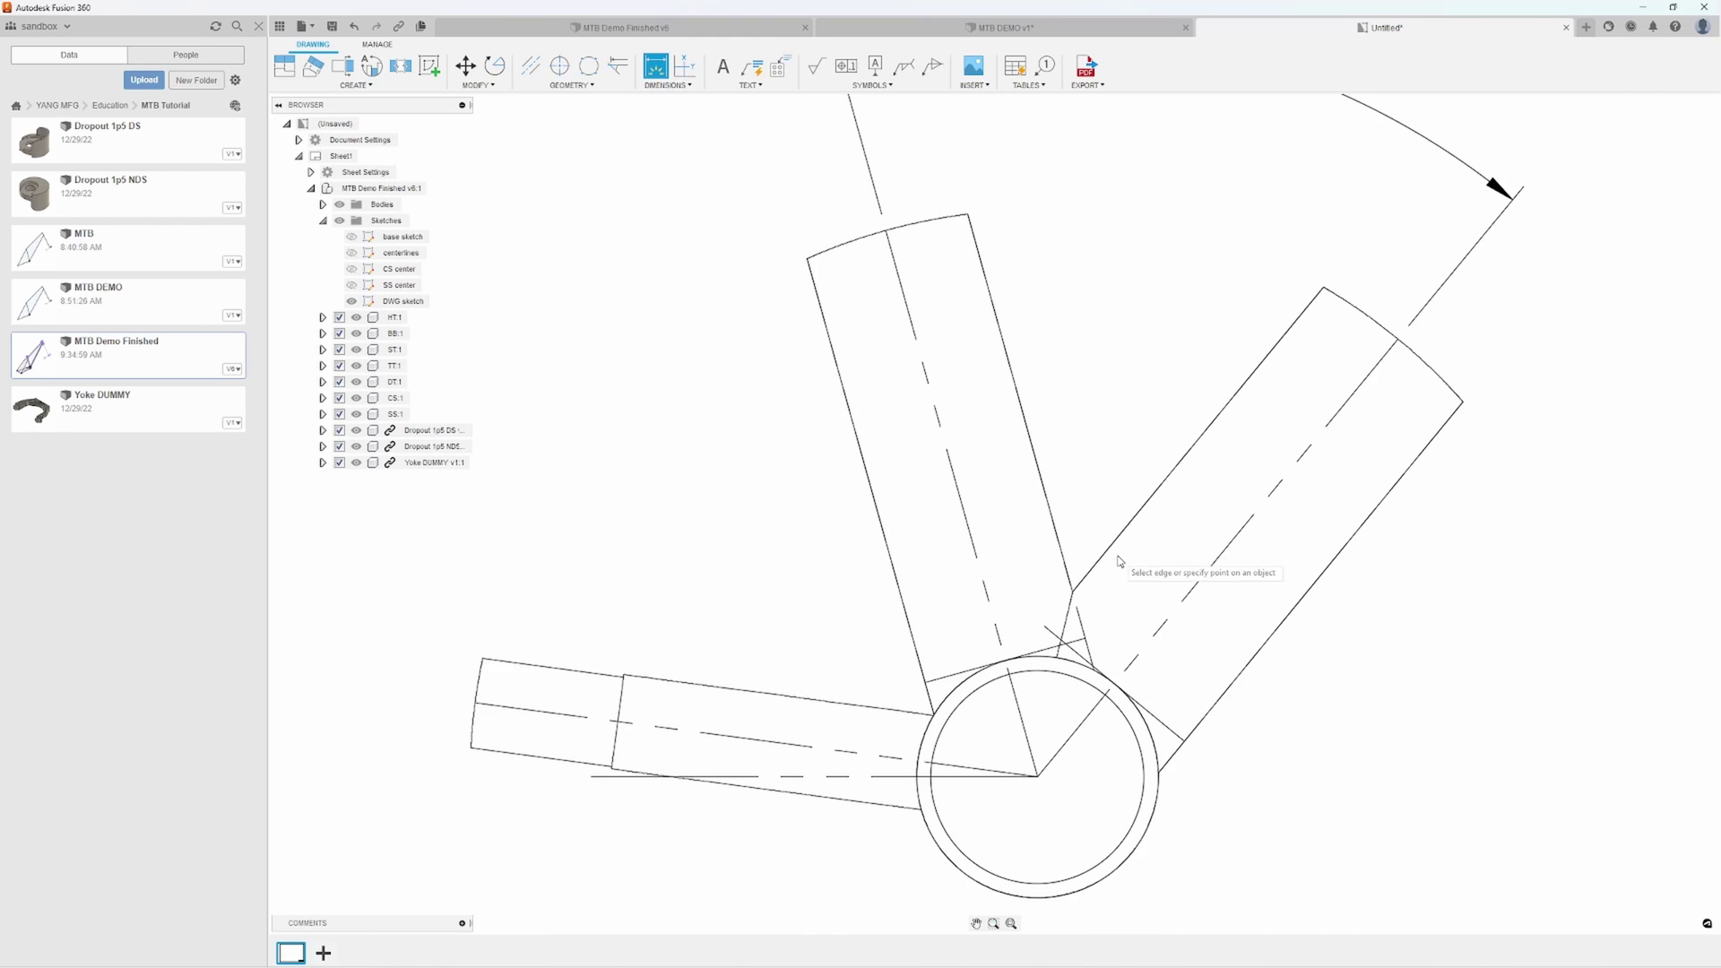
Add the 9.31 offset dimension at the joint and move it up along the tube
left_click(1008, 665)
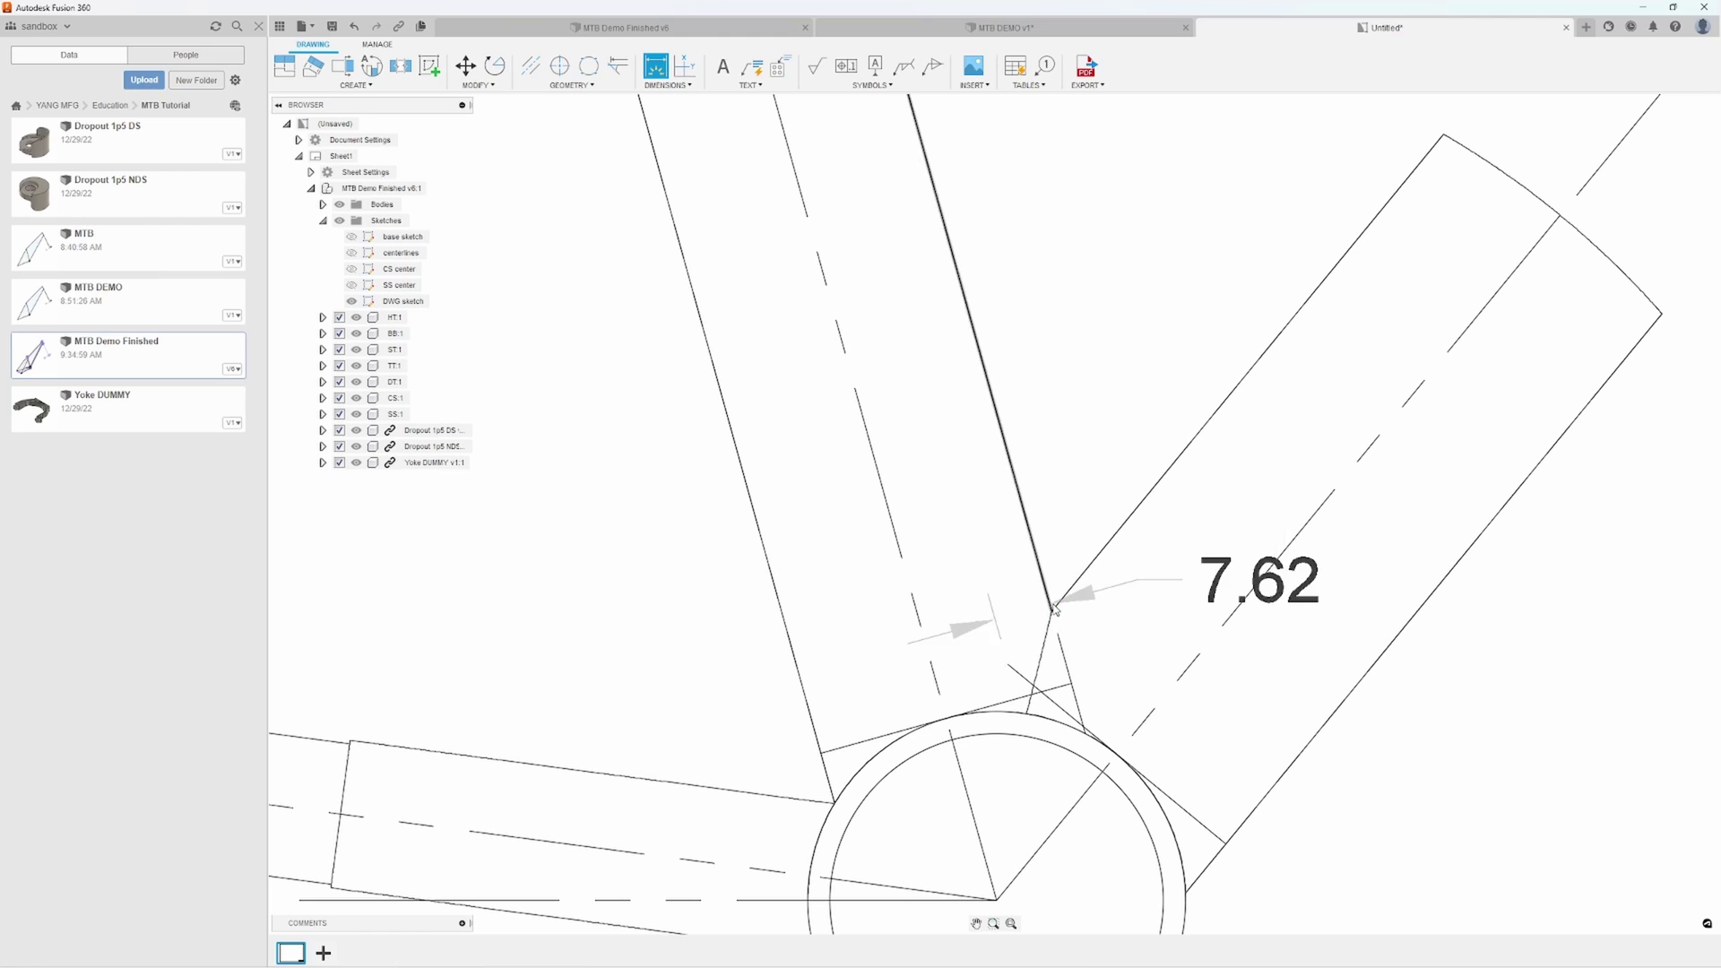
left_click(1181, 524)
scroll(1181, 538, "down", 3)
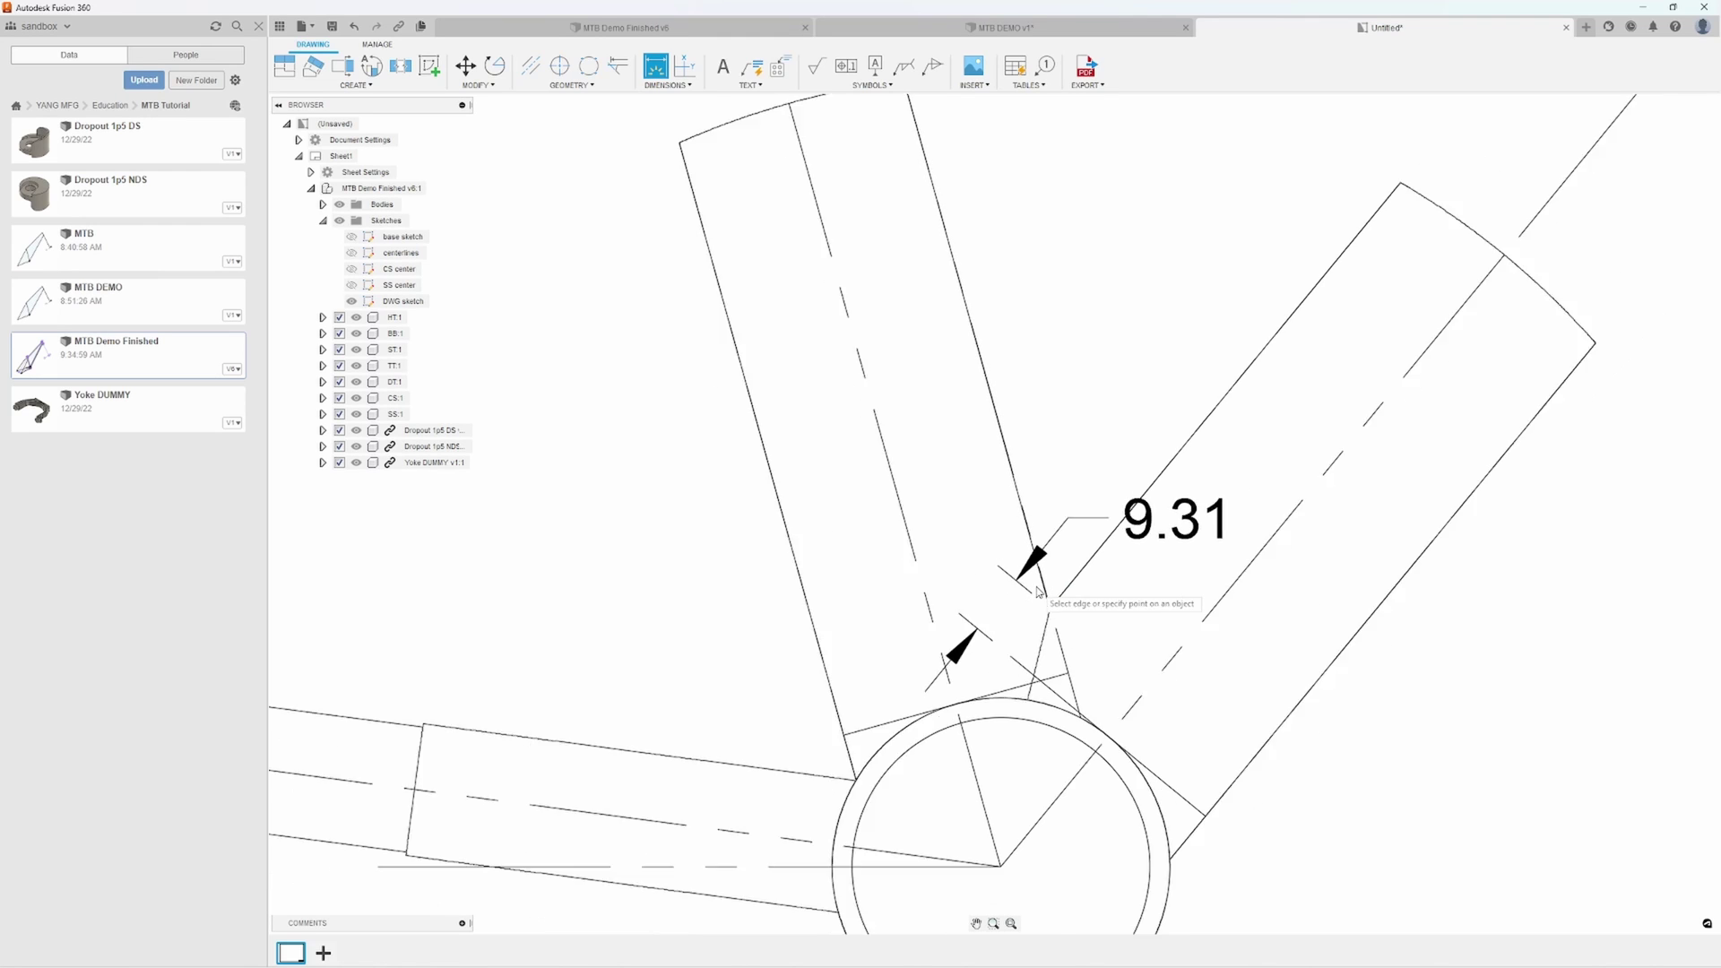
left_click_drag(1185, 692, 1152, 530)
scroll(1535, 653, "down", 3)
scroll(1577, 646, "up", 2)
scroll(1174, 538, "down", 5)
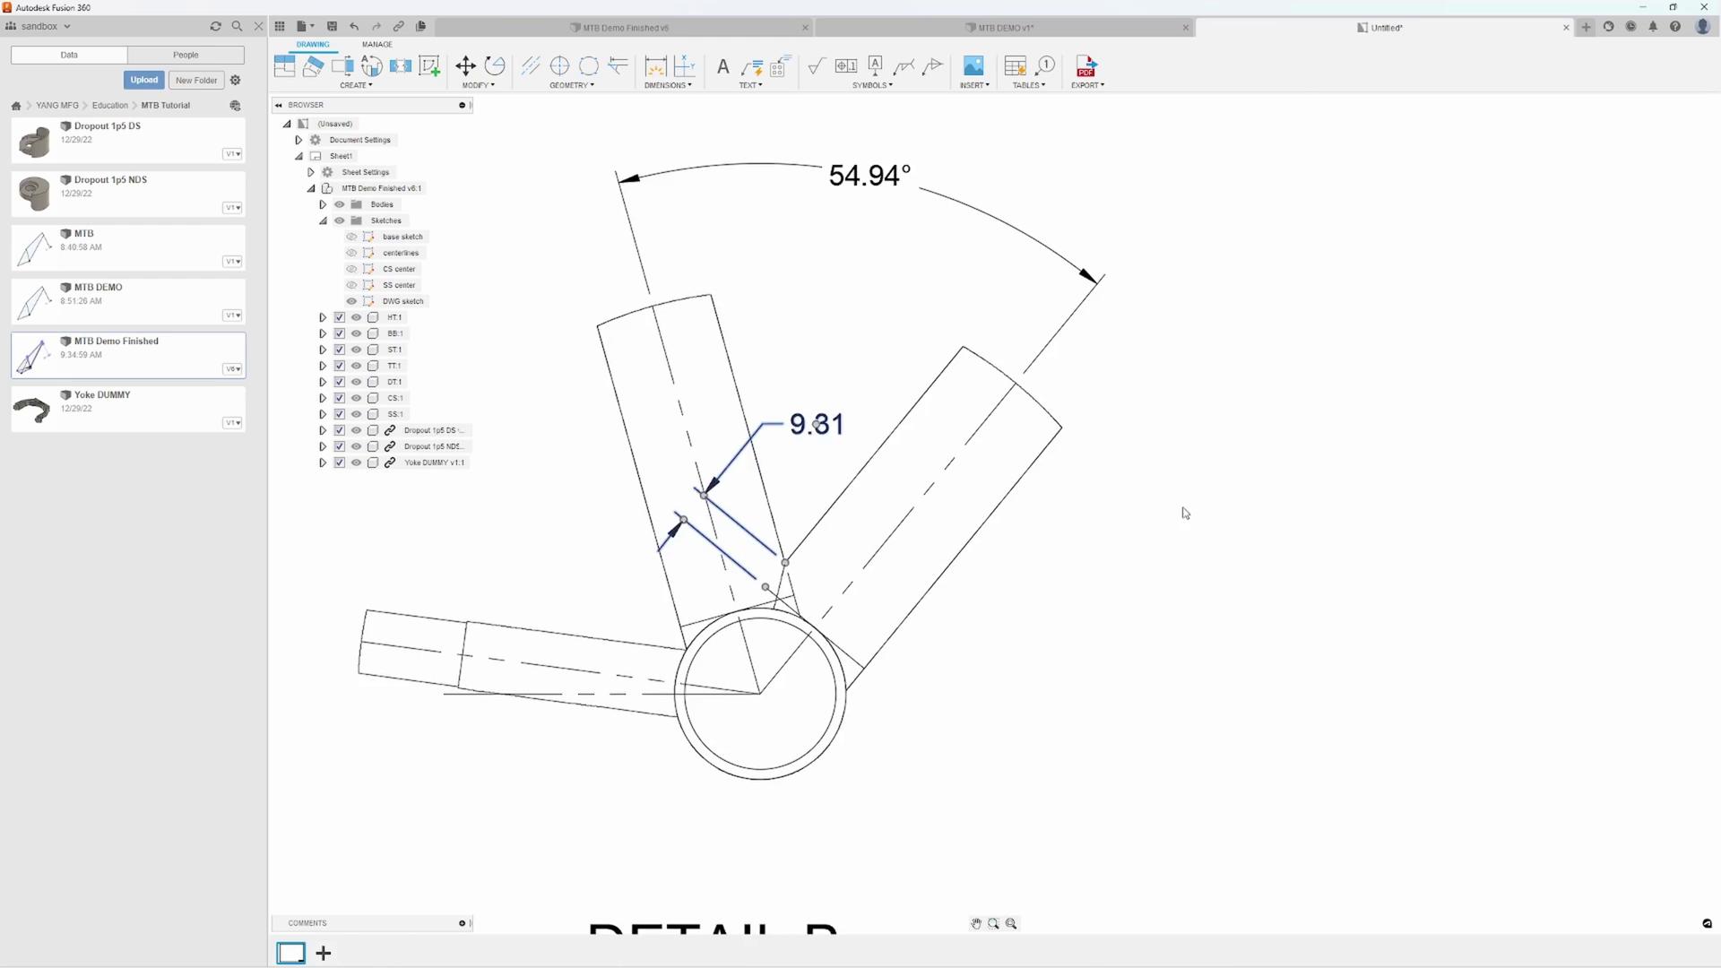
Dimension the top tube width at 32 and the down tube width at 38
scroll(1075, 583, "down", 3)
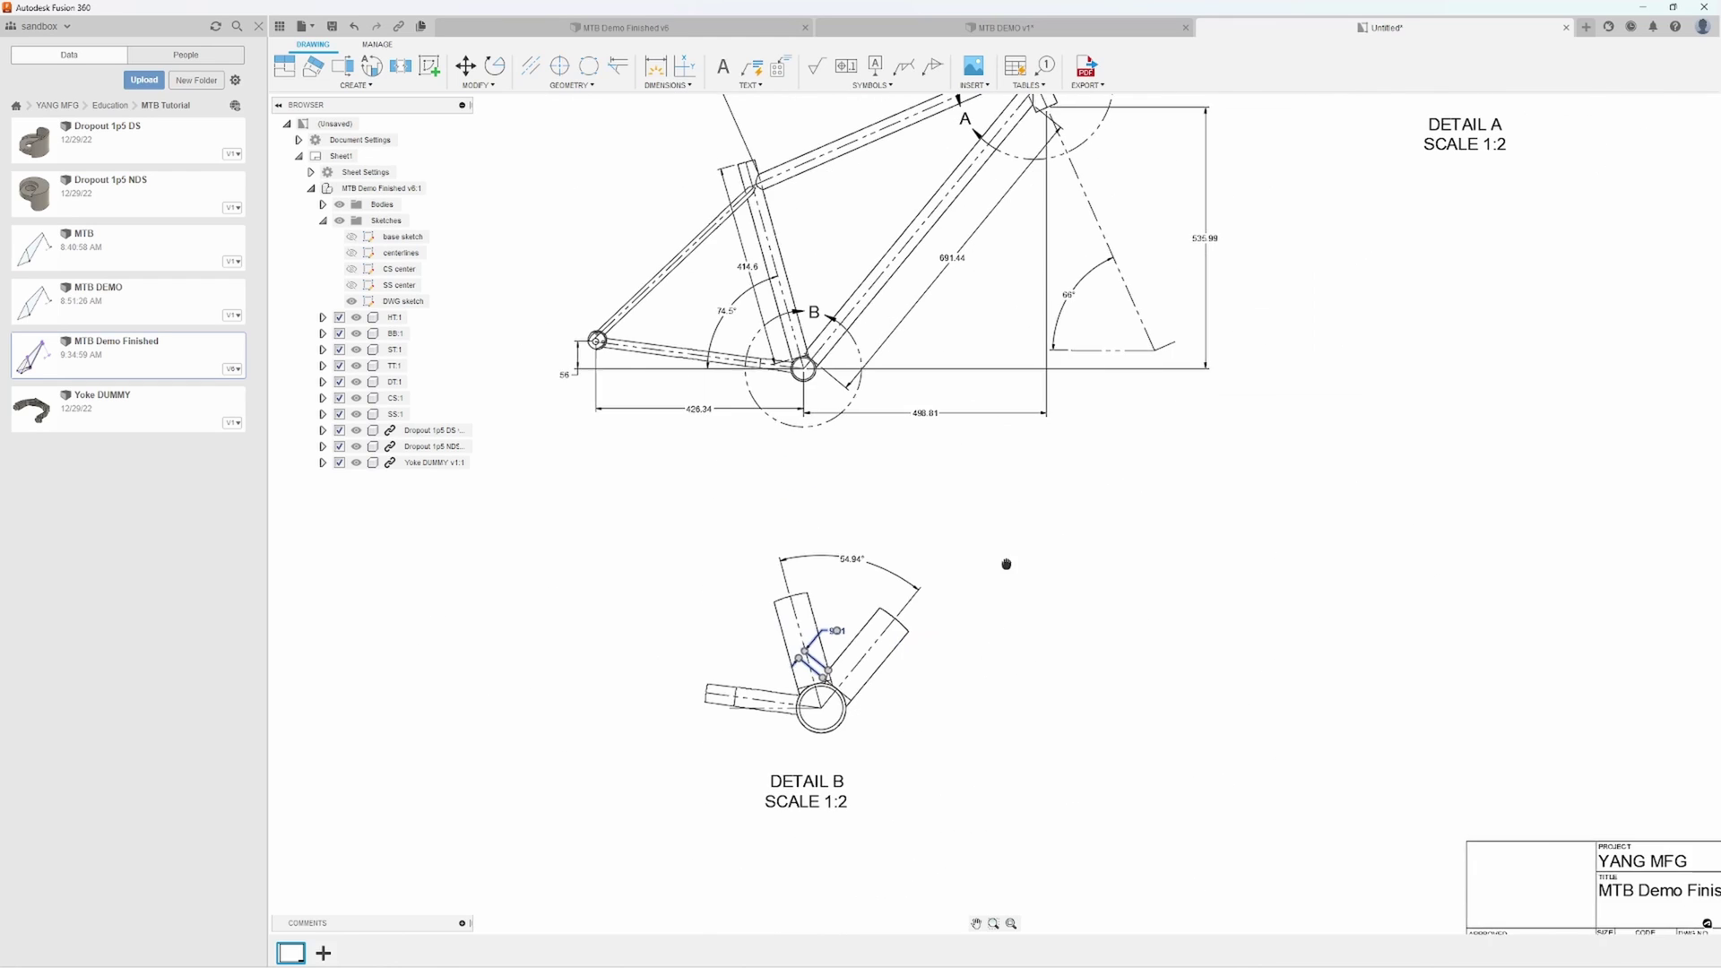
scroll(991, 506, "up", 3)
scroll(912, 219, "up", 4)
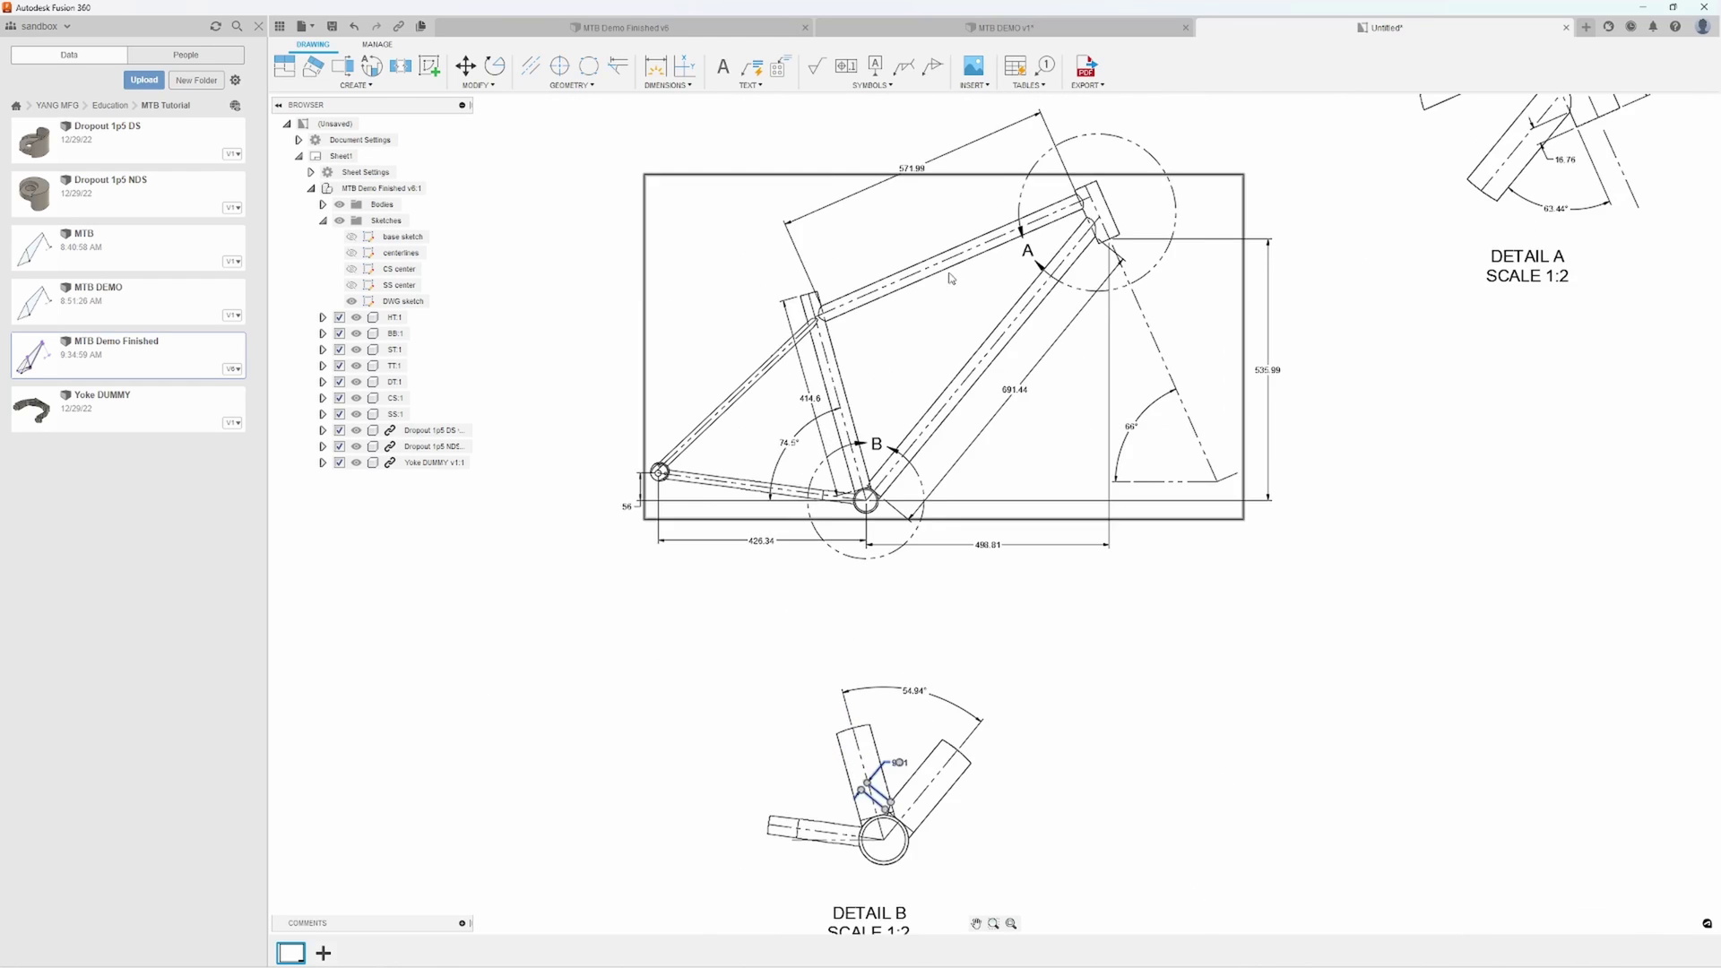
scroll(889, 349, "down", 1)
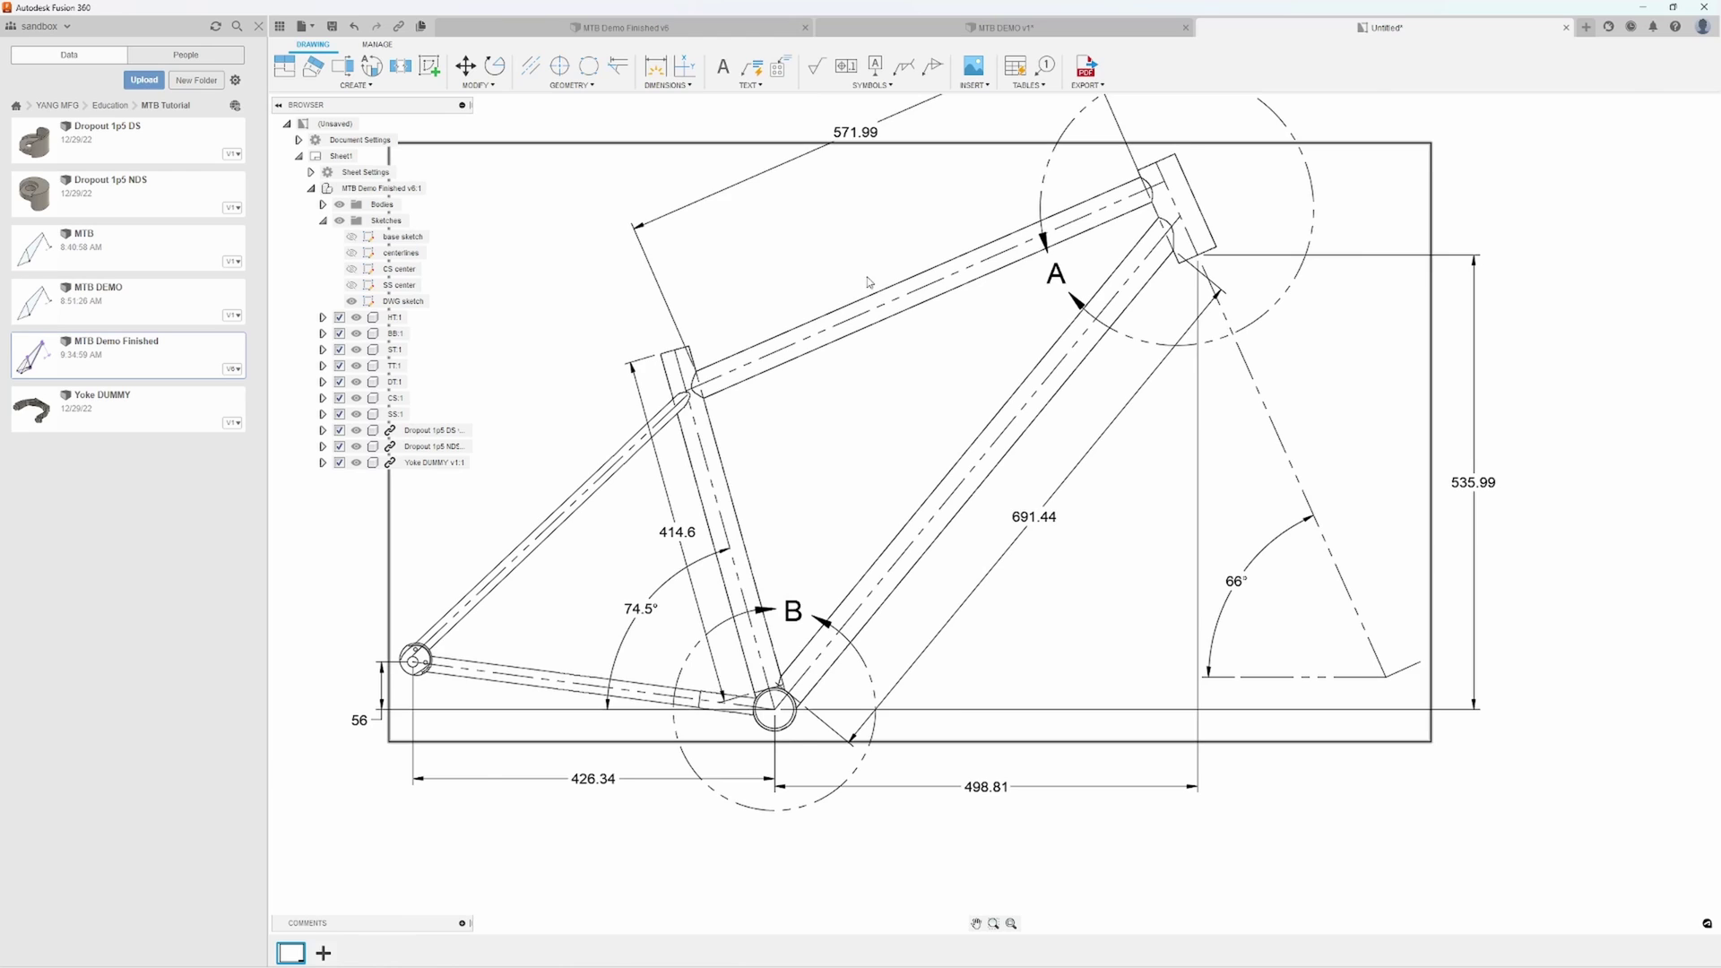
scroll(878, 277, "up", 3)
key("d")
left_click(911, 292)
left_click(928, 337)
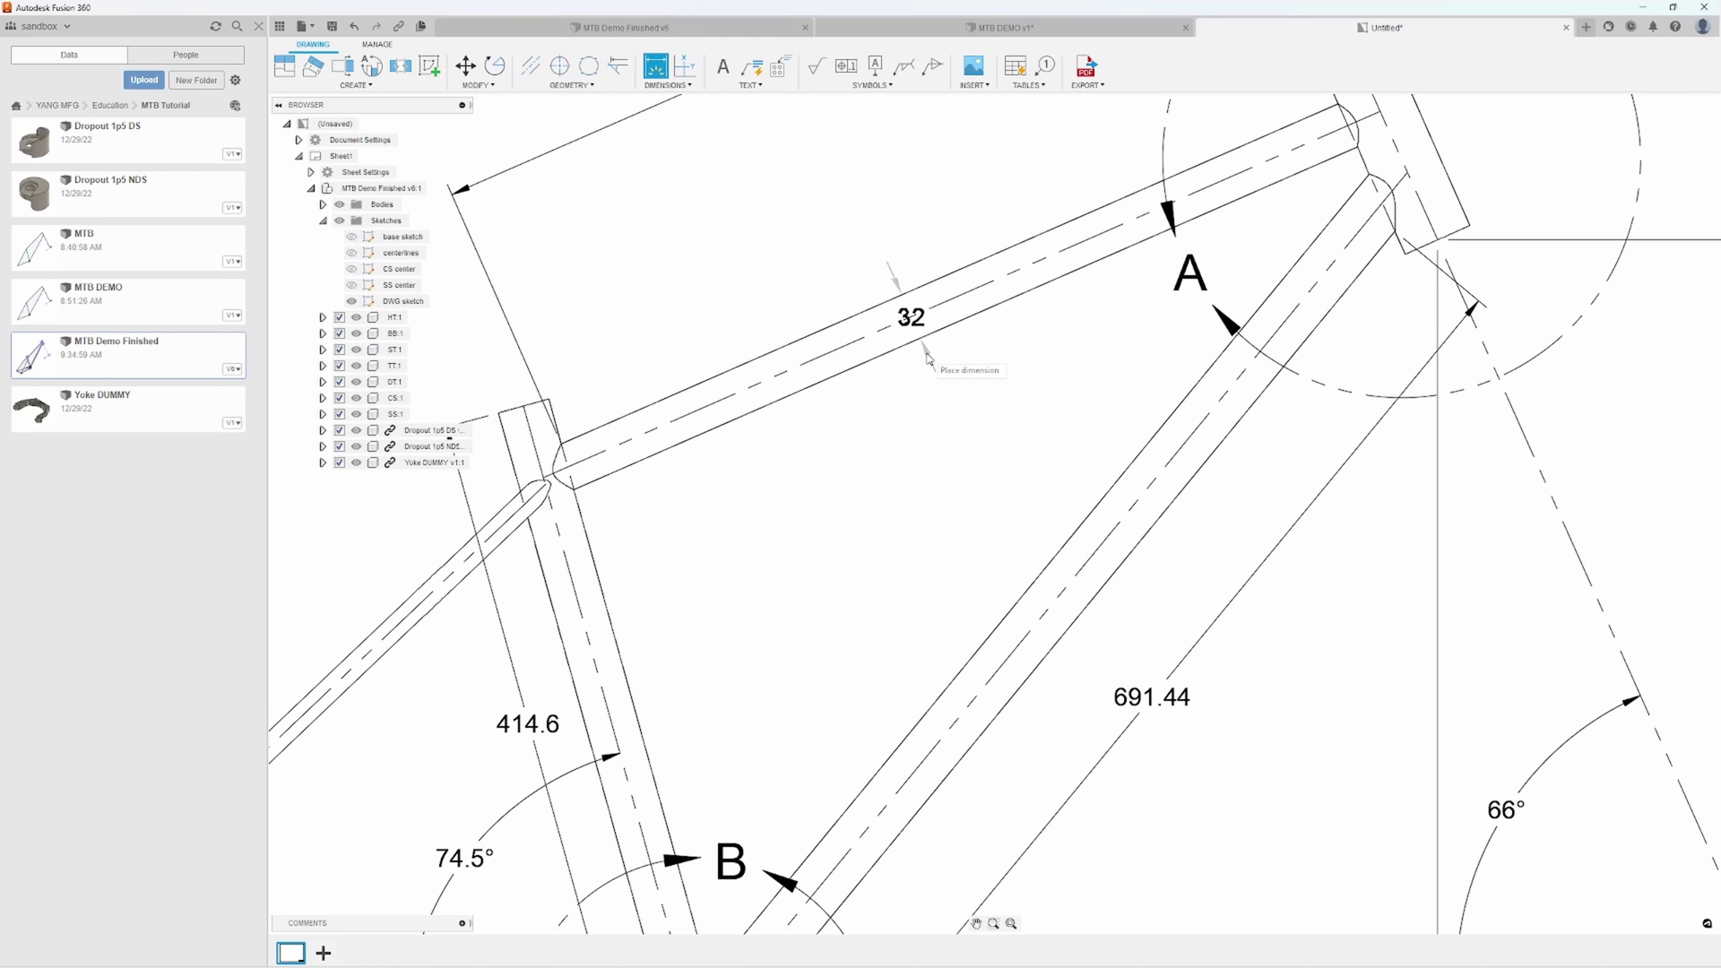
left_click(1112, 502)
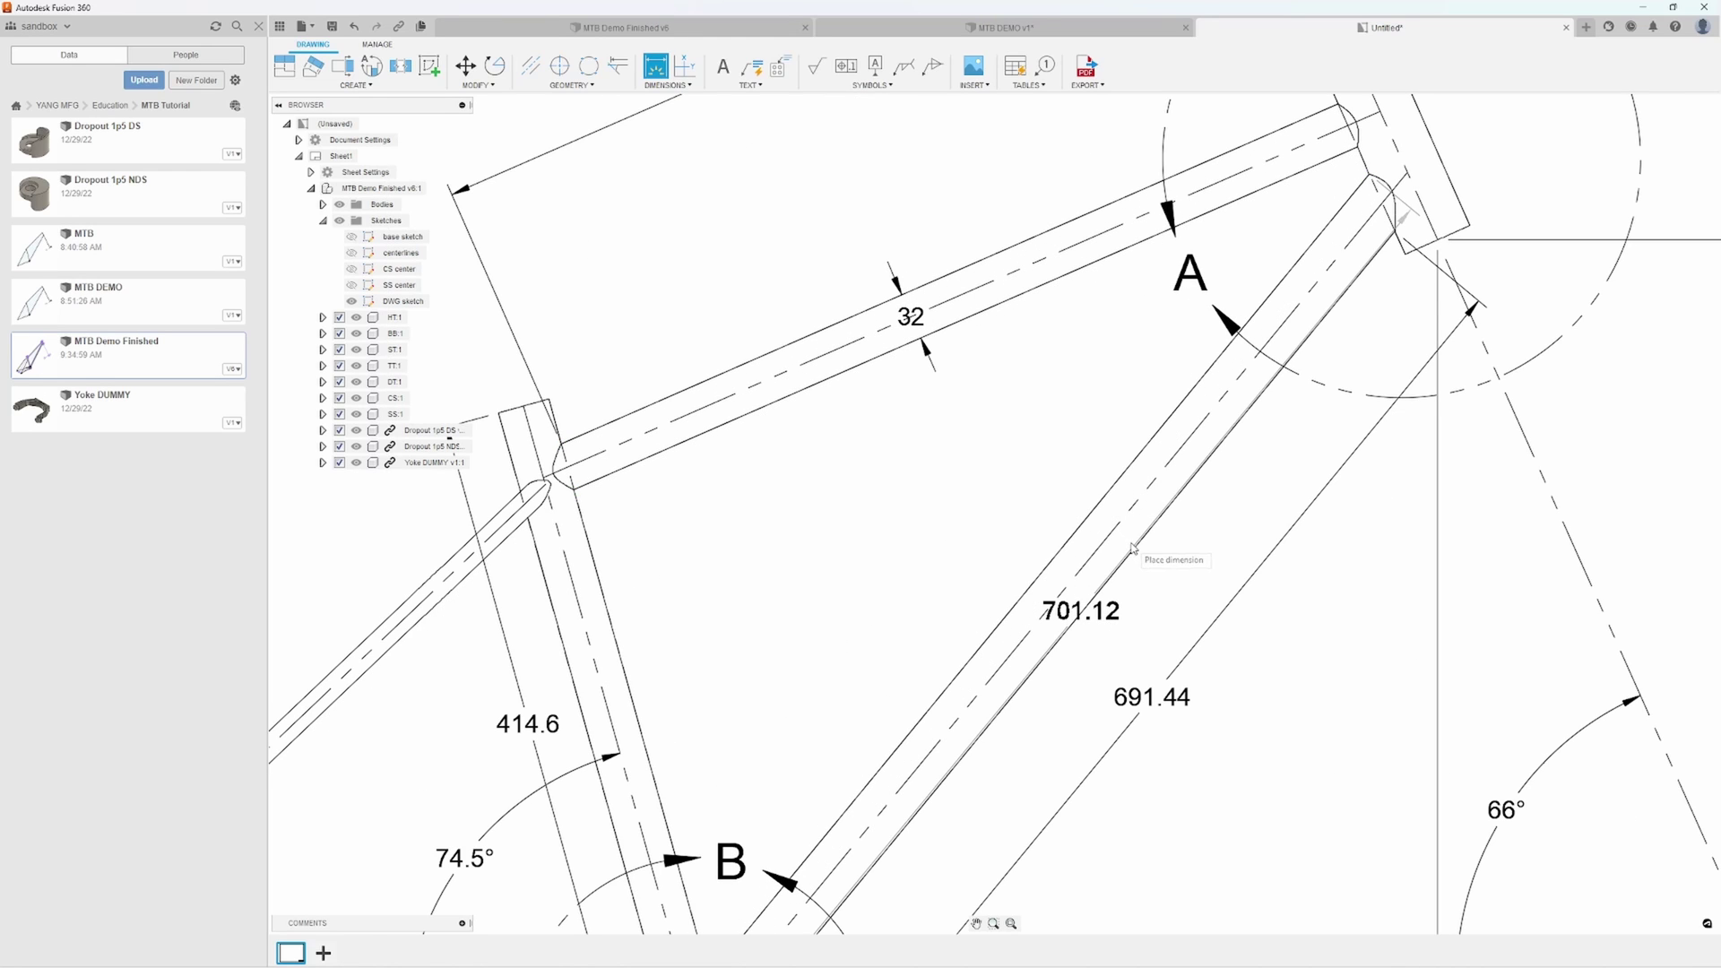
left_click(1133, 549)
Add the 48 head-tube width dimension in Detail A
scroll(848, 599, "down", 5)
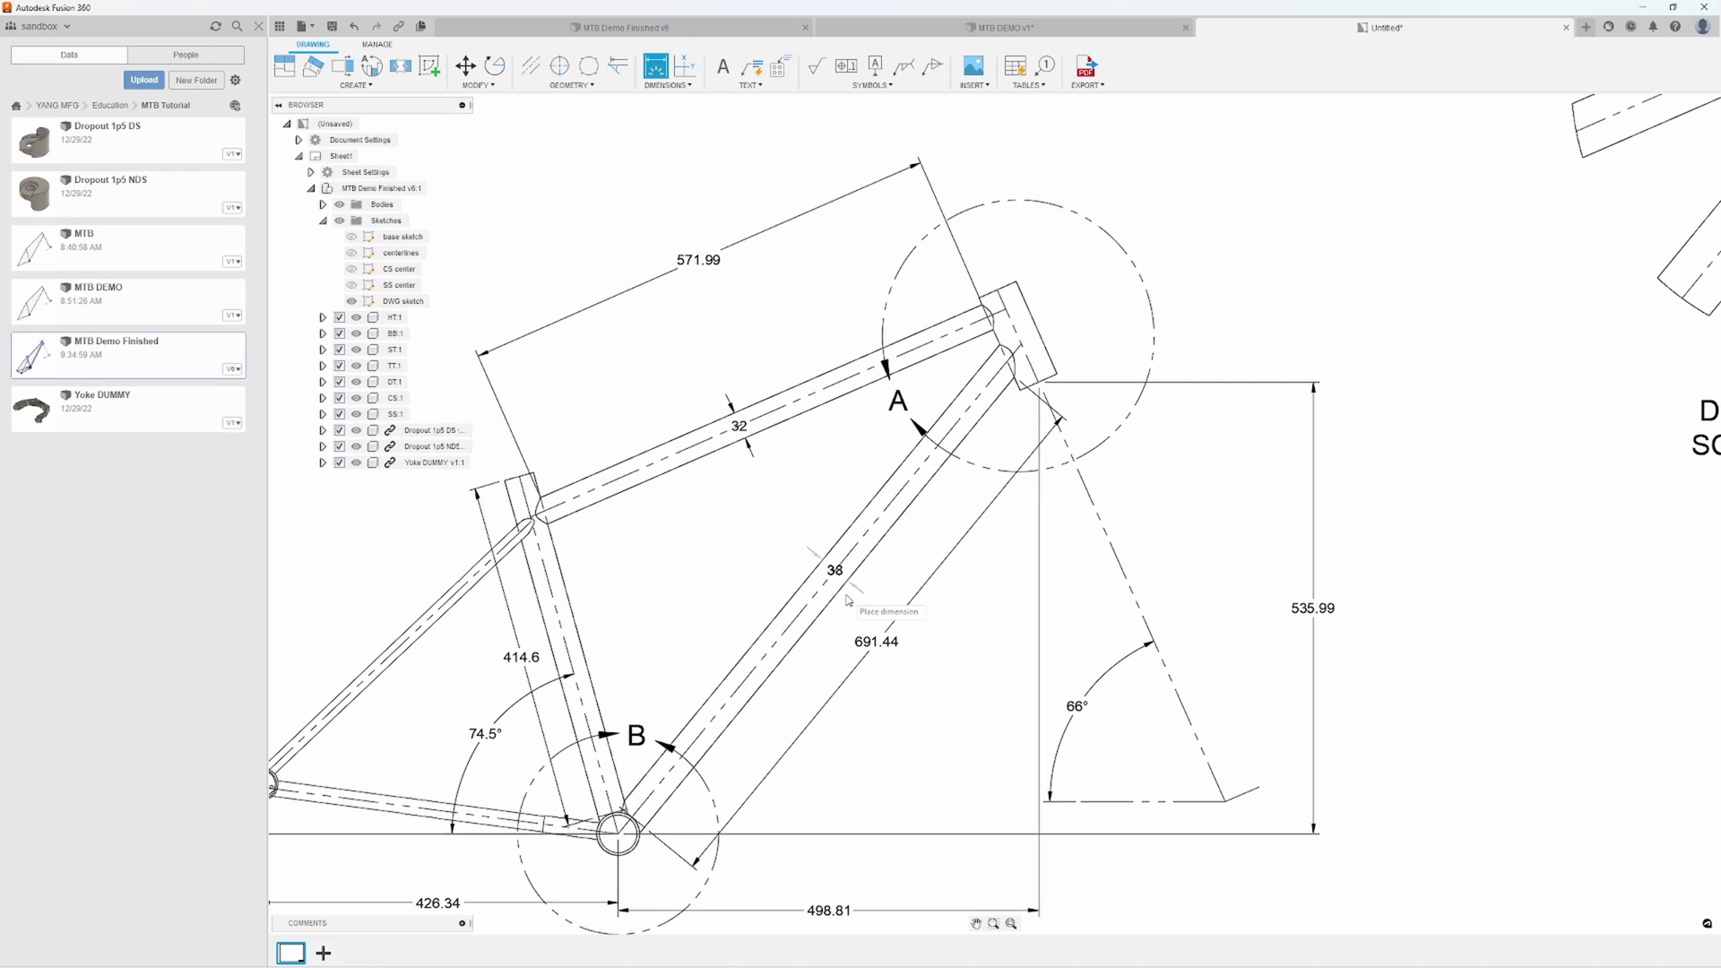
scroll(1241, 427, "down", 1)
middle_click_drag(1668, 233, 984, 448)
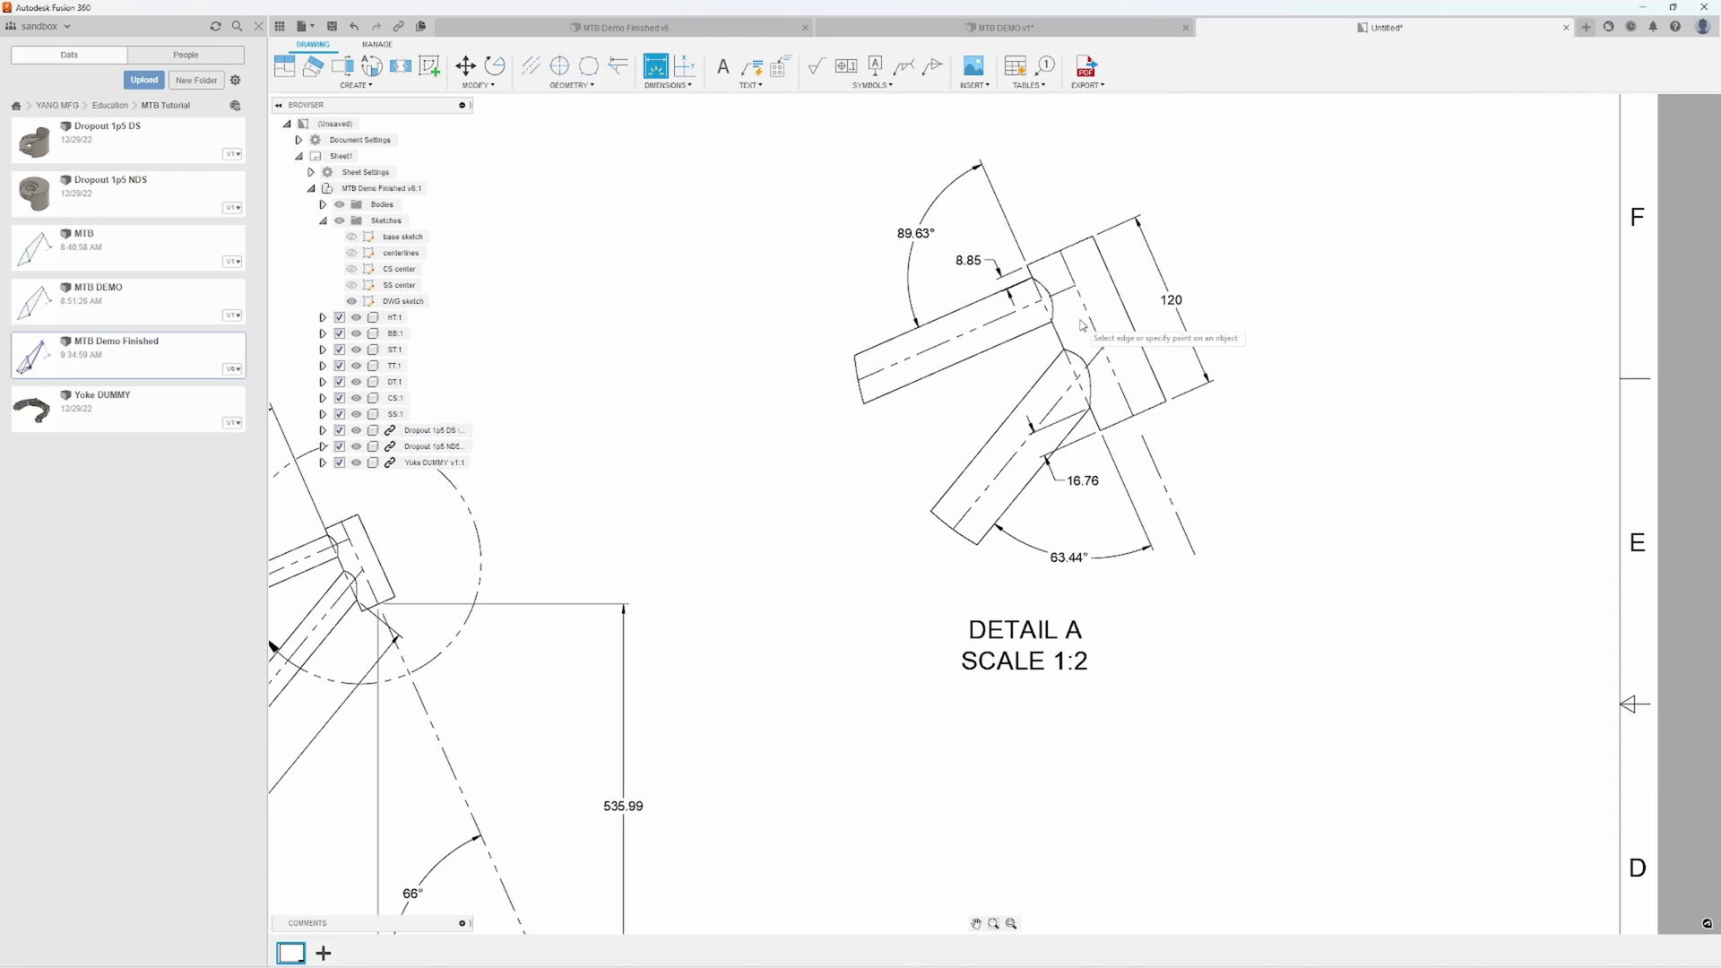
scroll(1083, 321, "up", 3)
left_click(1048, 342)
left_click(1139, 307)
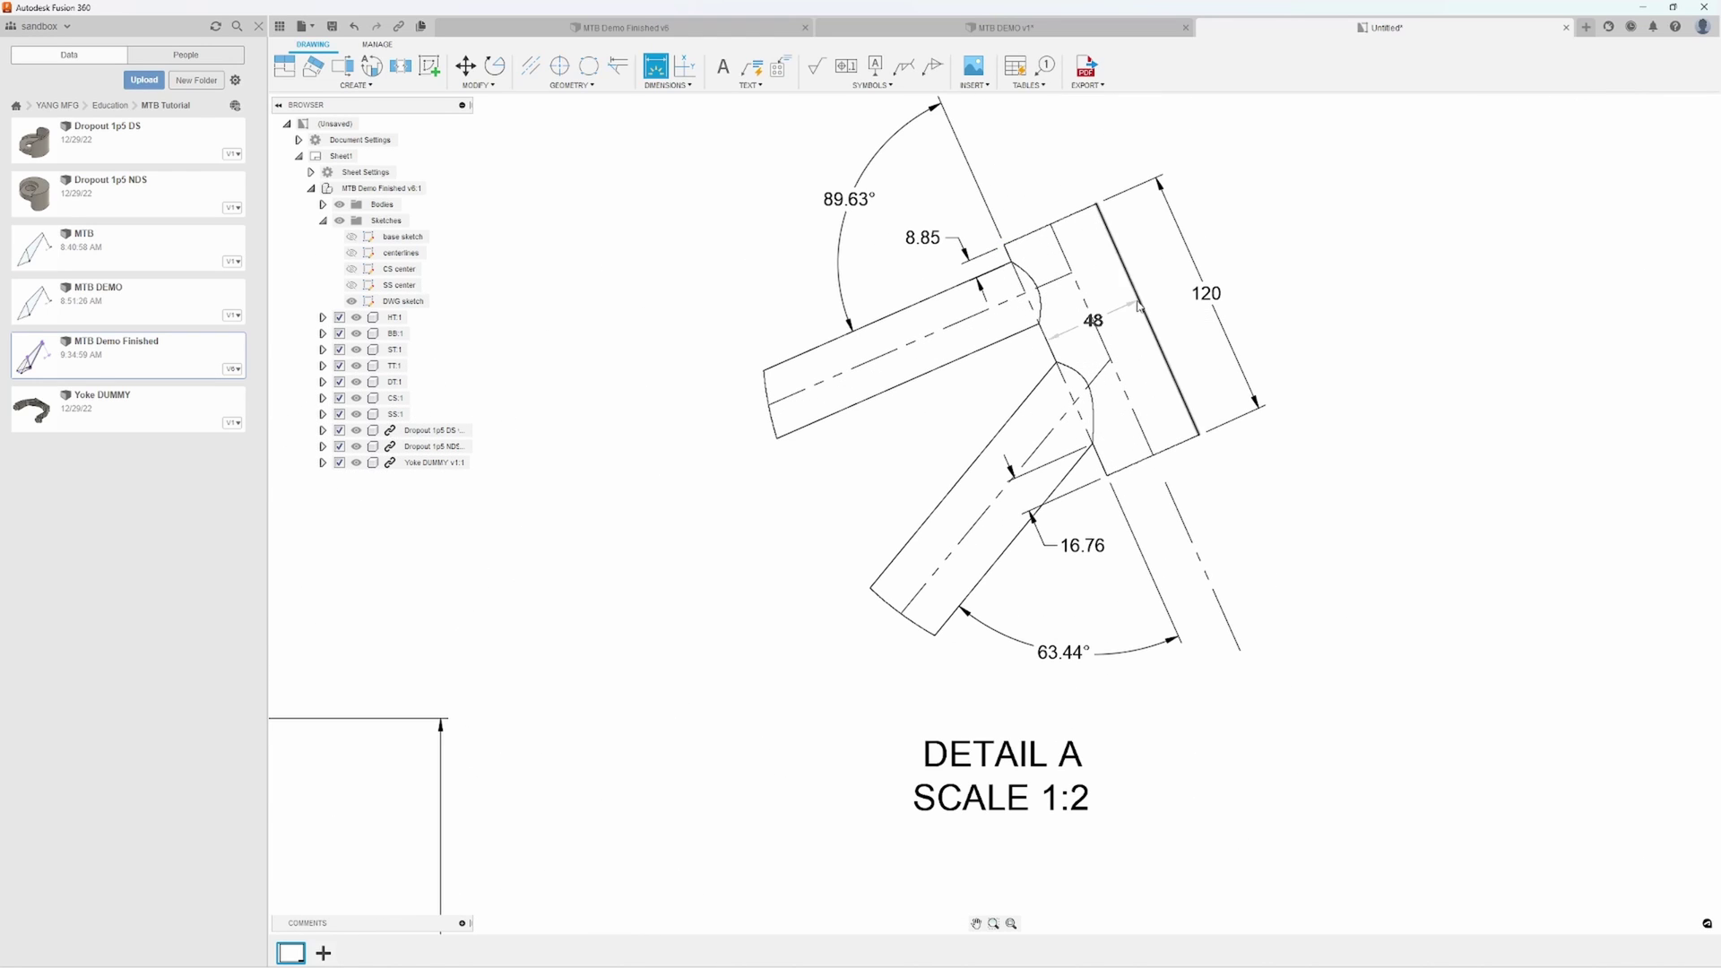
left_click(1139, 314)
scroll(932, 395, "down", 3)
mouse_move(550, 632)
middle_mouse_down()
mouse_move(980, 321)
mouse_move(1210, 339)
middle_mouse_up()
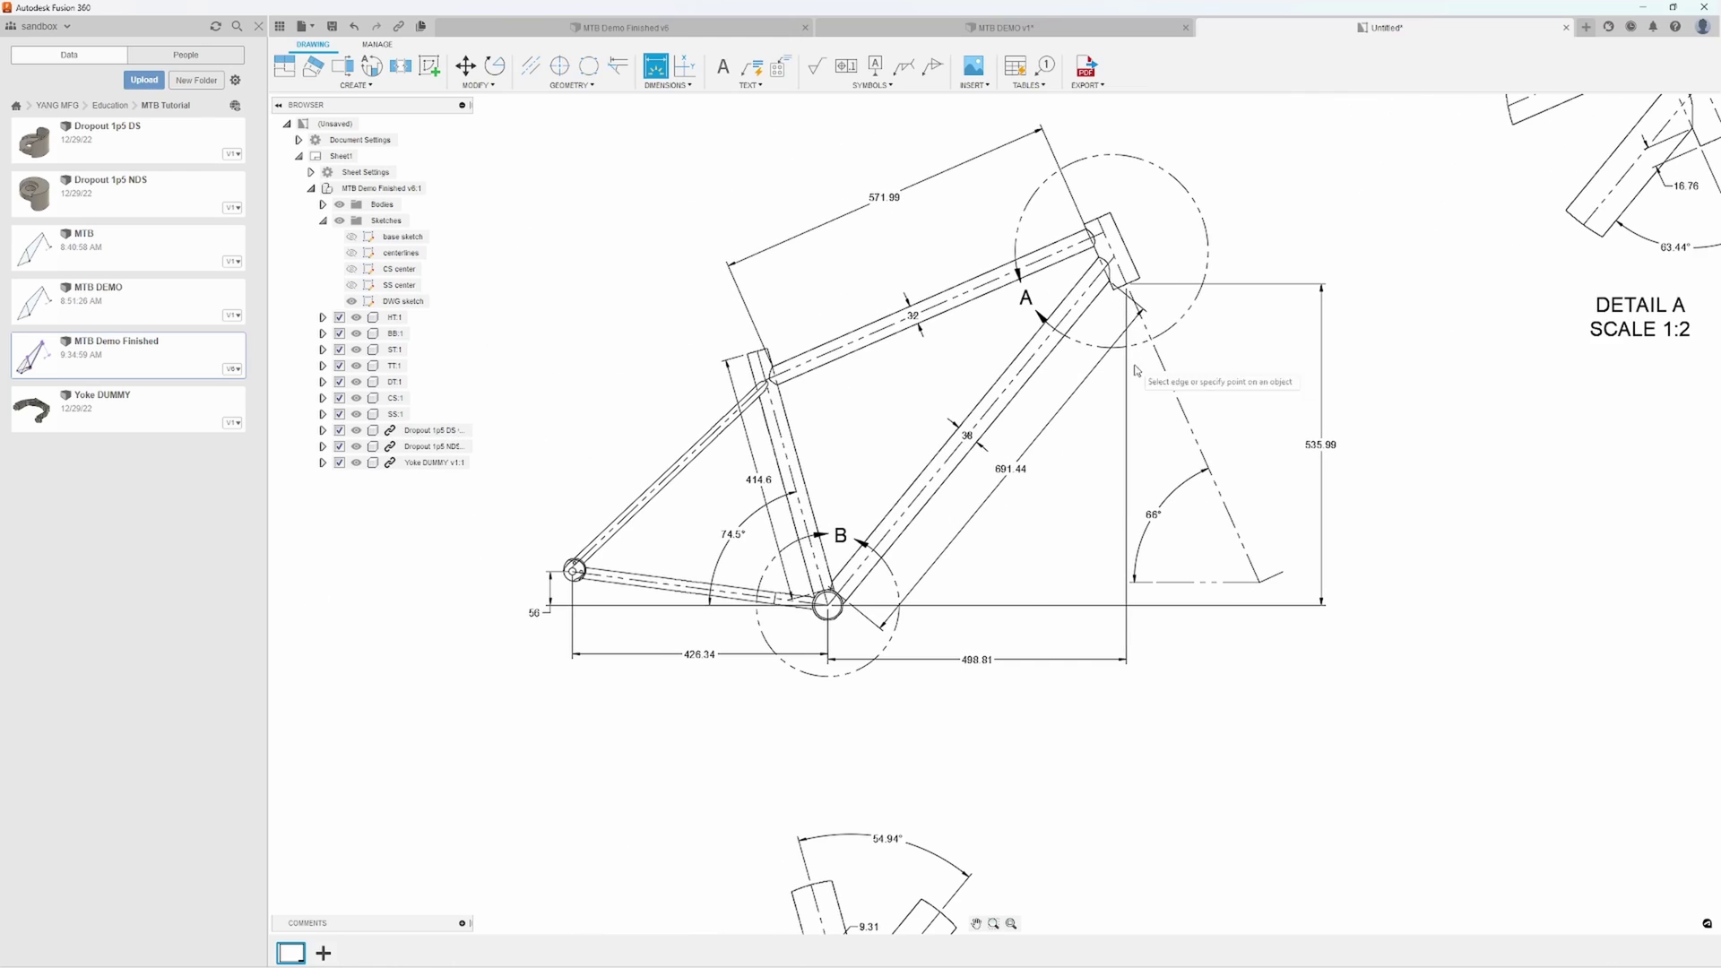
scroll(761, 360, "up", 1)
Dimension the seat tube width at 35 and recentre the frame view
left_click(771, 451)
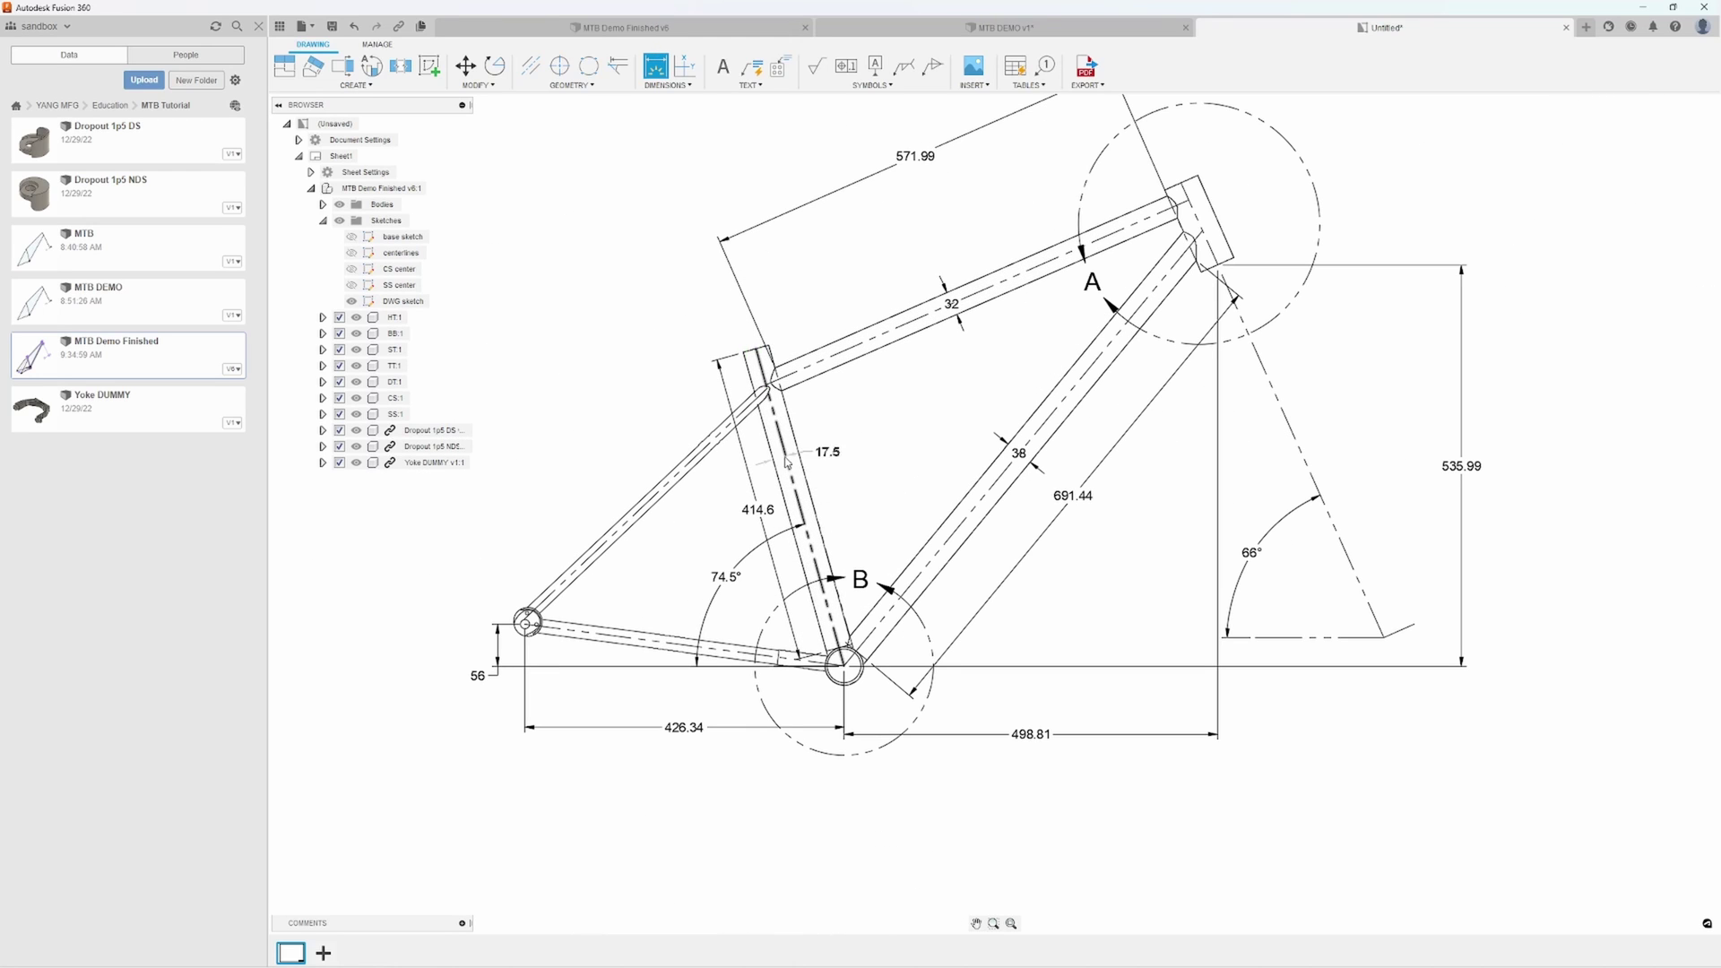
left_click(832, 457)
scroll(874, 316, "down", 2)
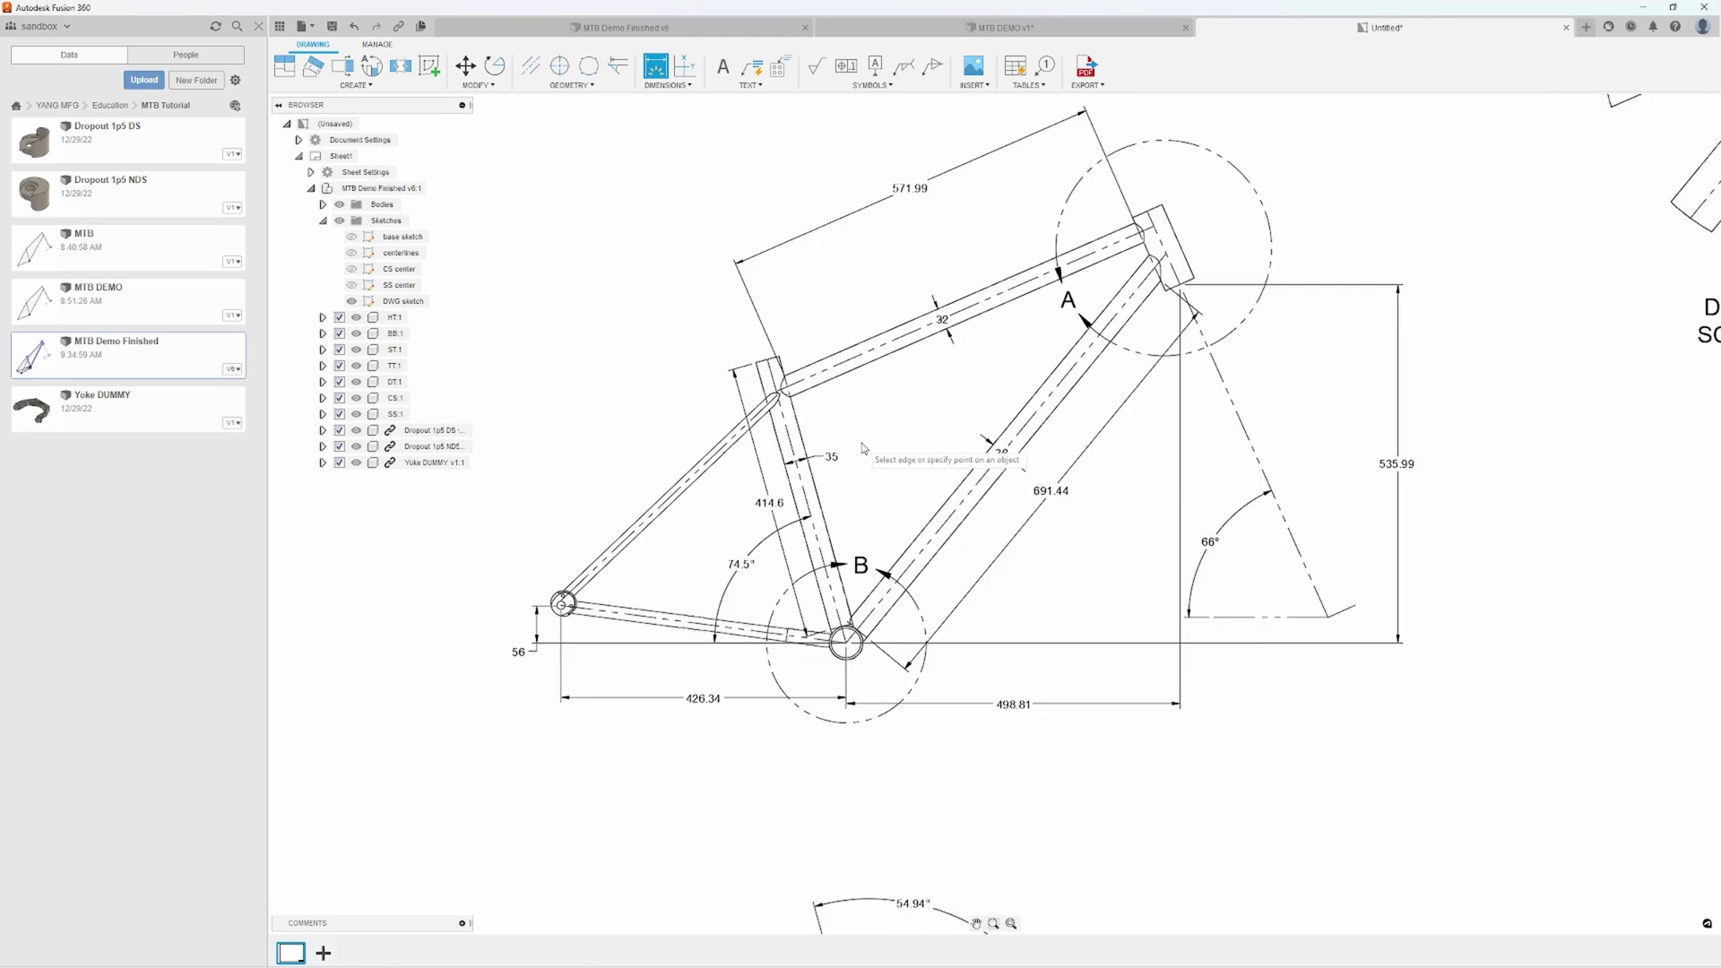
middle_click_drag(895, 302, 977, 385)
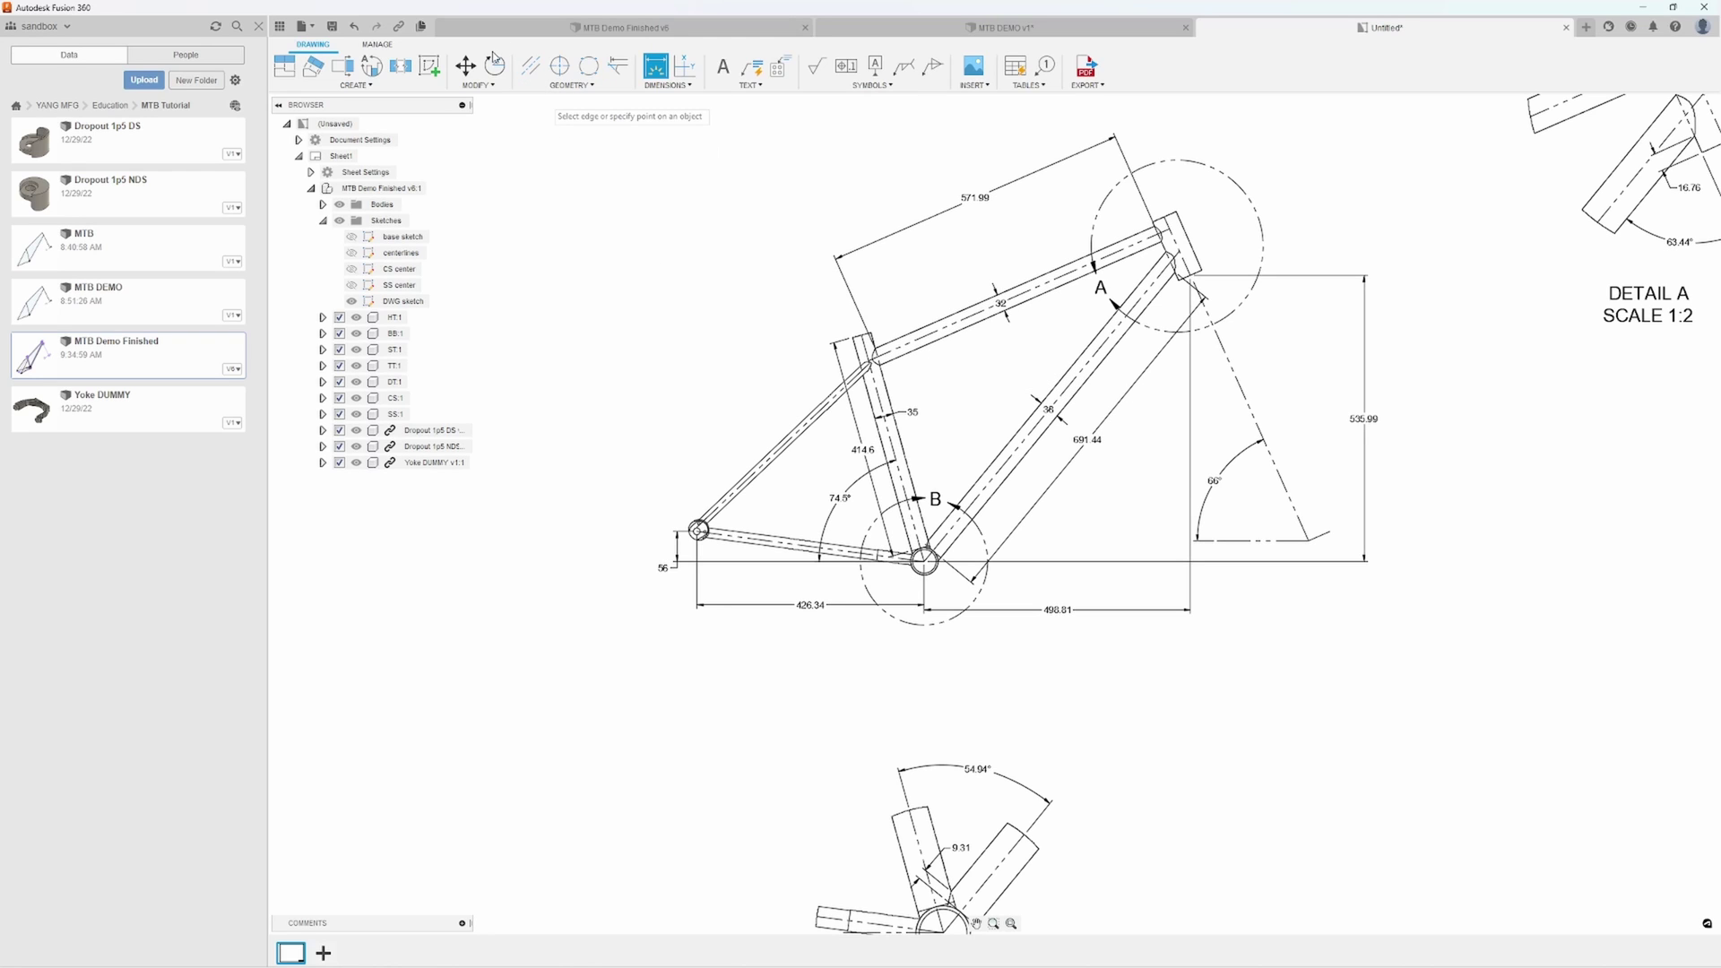
Create Detail C at 1:2 around the seat-tube and top-tube junction, placed left of the frame
left_click(372, 66)
scroll(871, 369, "up", 2)
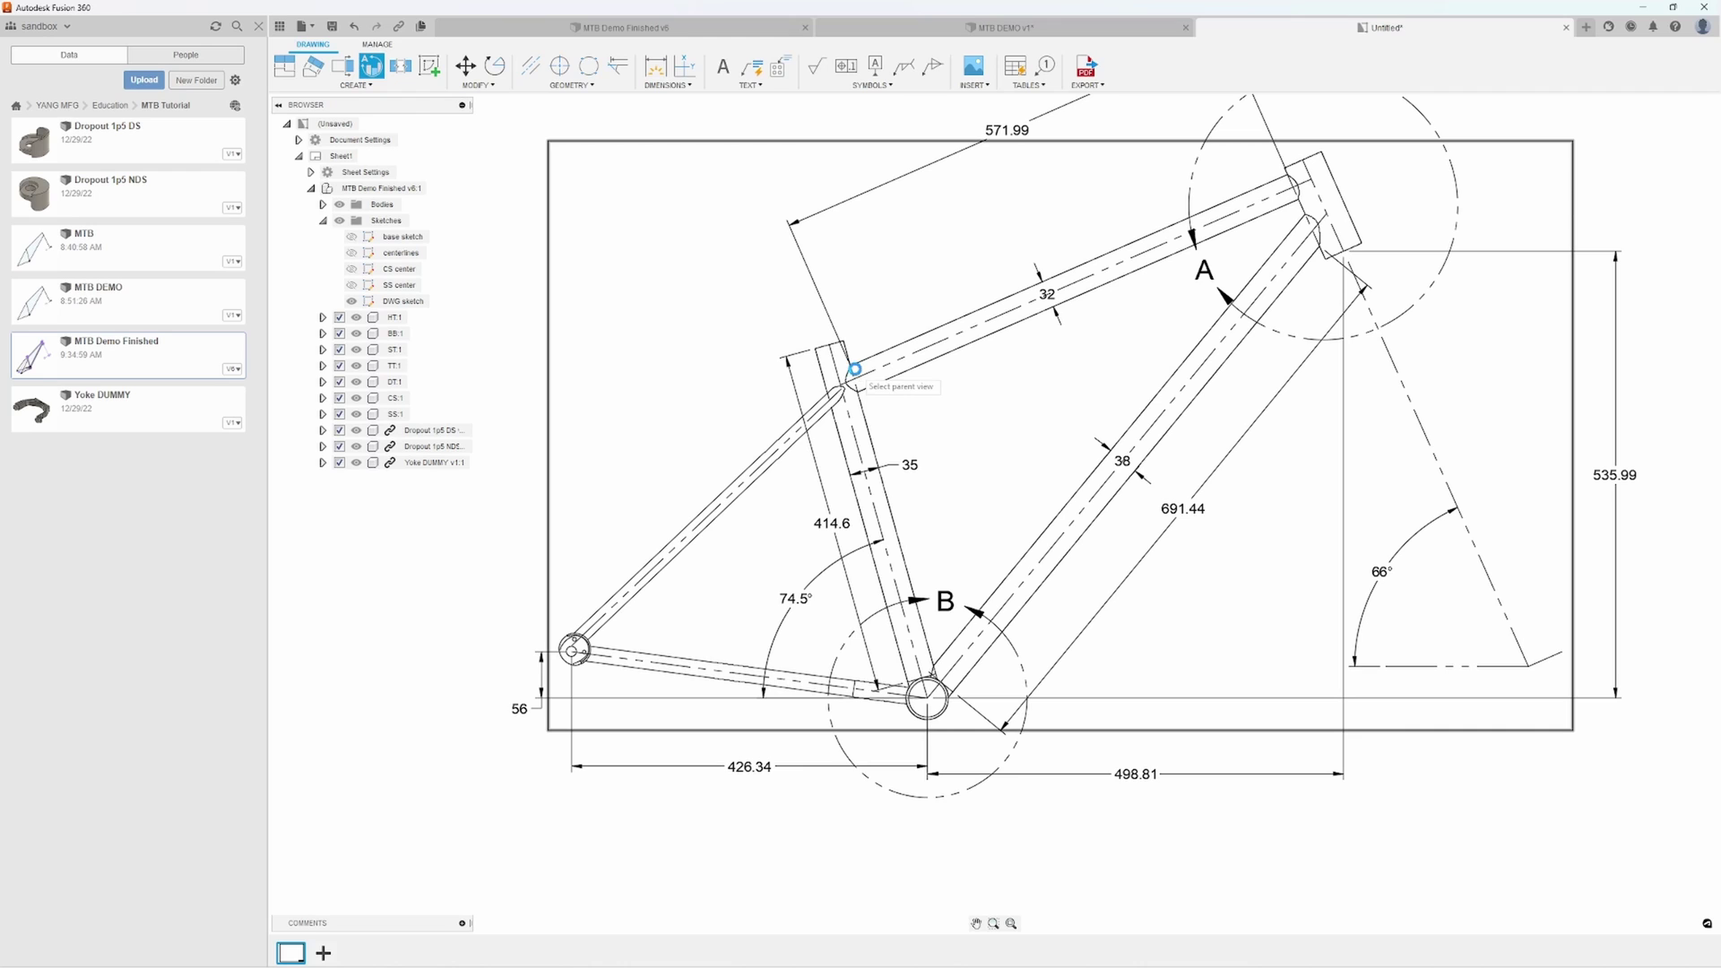
left_click(855, 369)
scroll(852, 375, "up", 2)
left_click(835, 389)
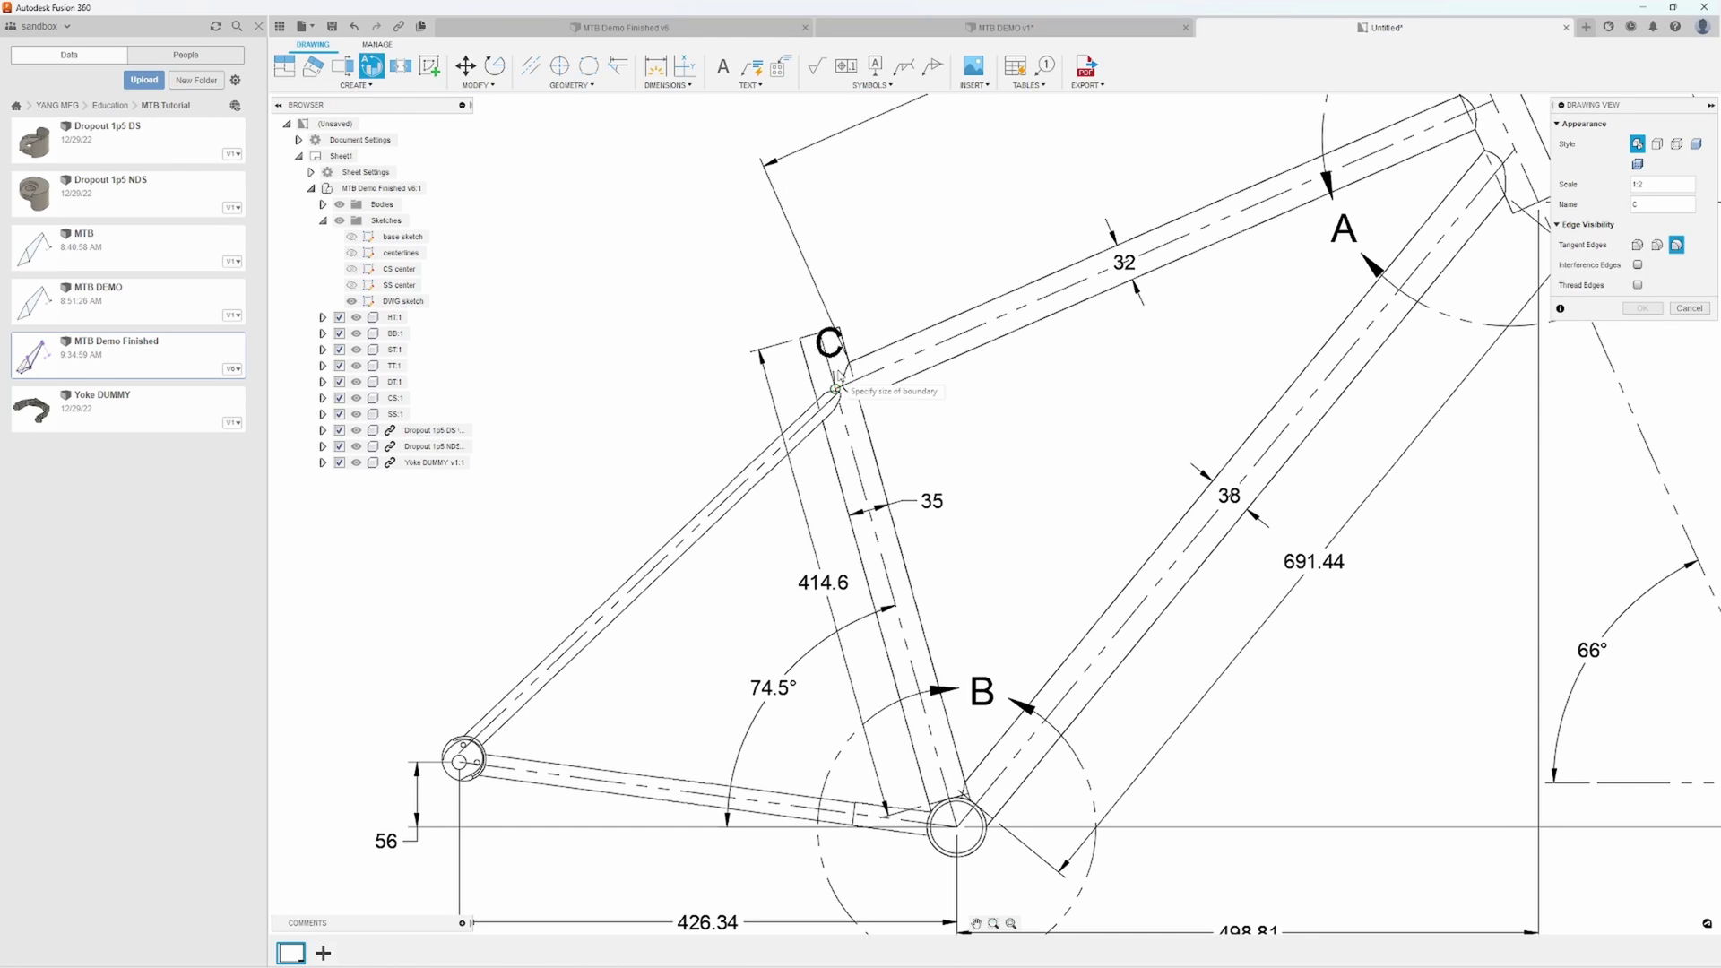
left_click(846, 295)
middle_click_drag(678, 325, 1085, 358)
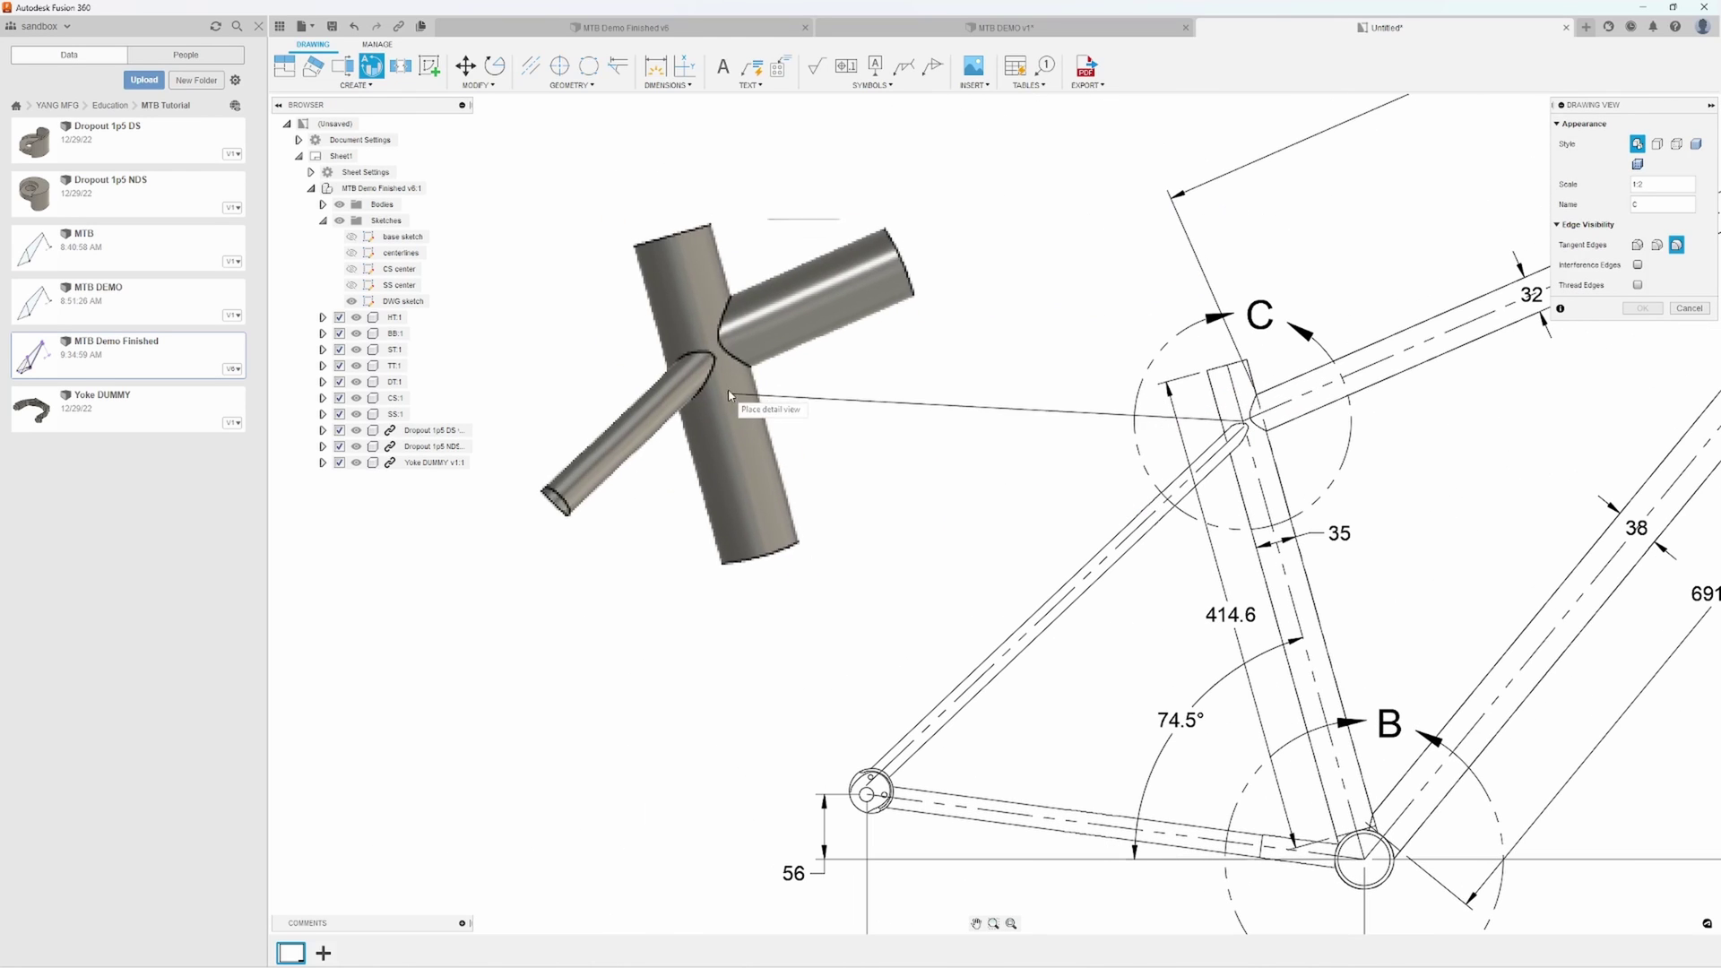
left_click(753, 373)
left_click(1646, 308)
scroll(1053, 338, "up", 5)
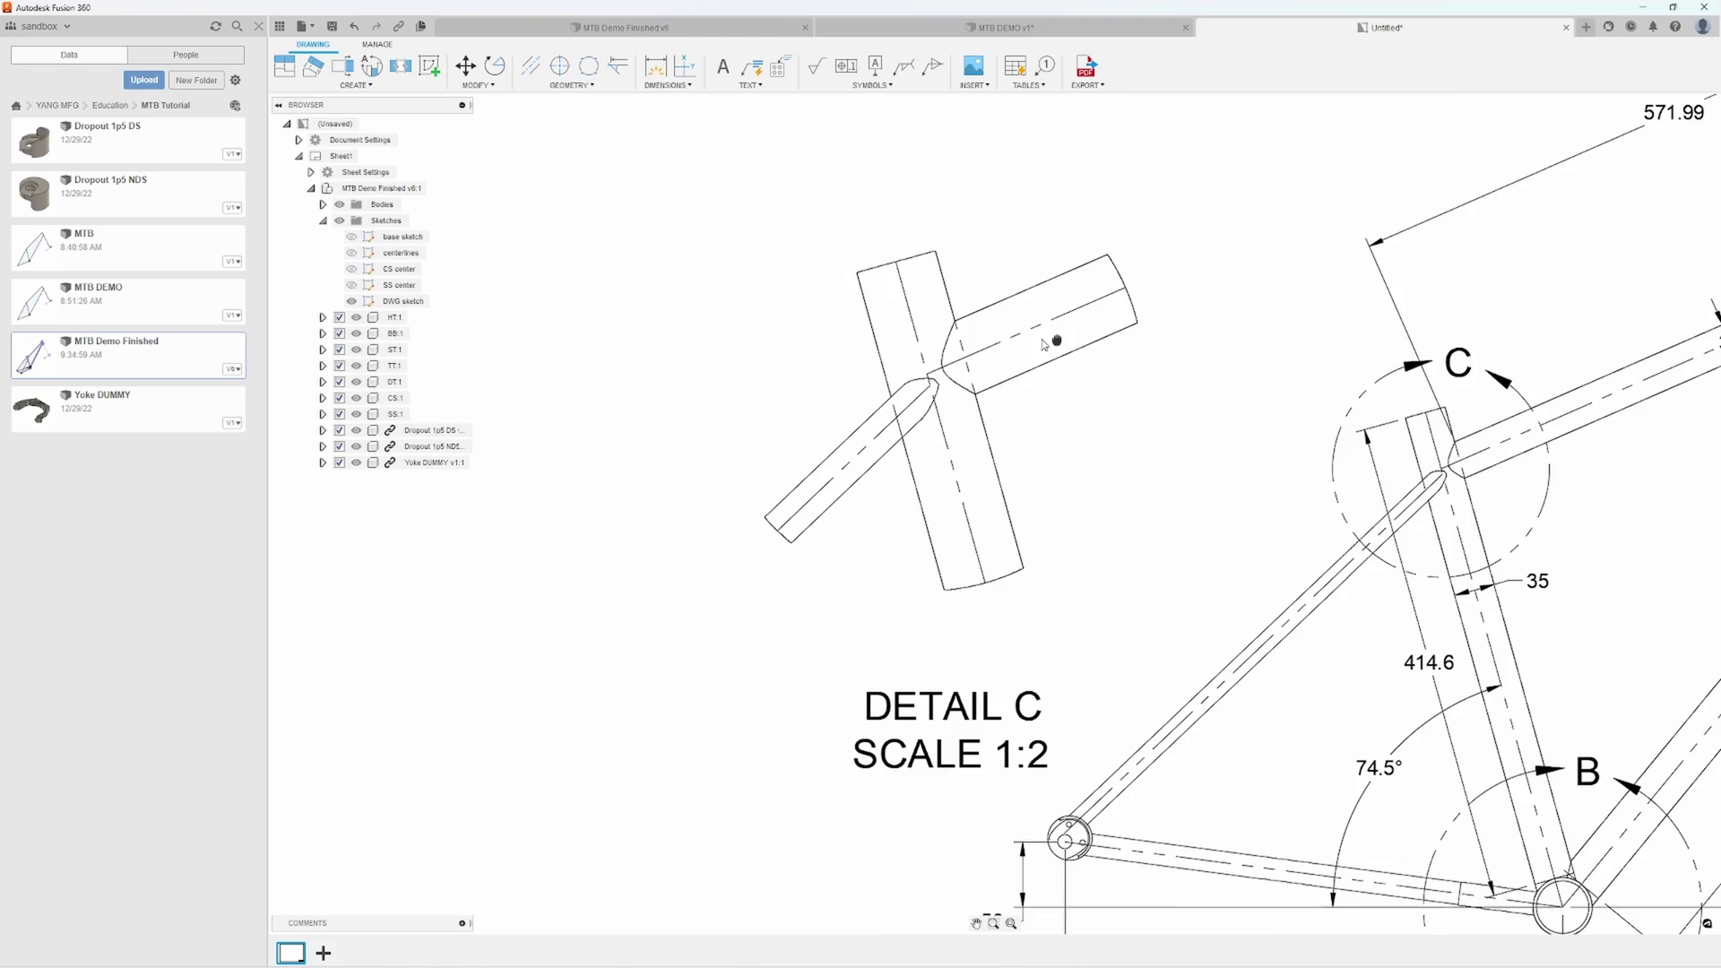
In Detail C, dimension the top tube width as 31.34 and its angle to the seat tube as 81.87°
key("d")
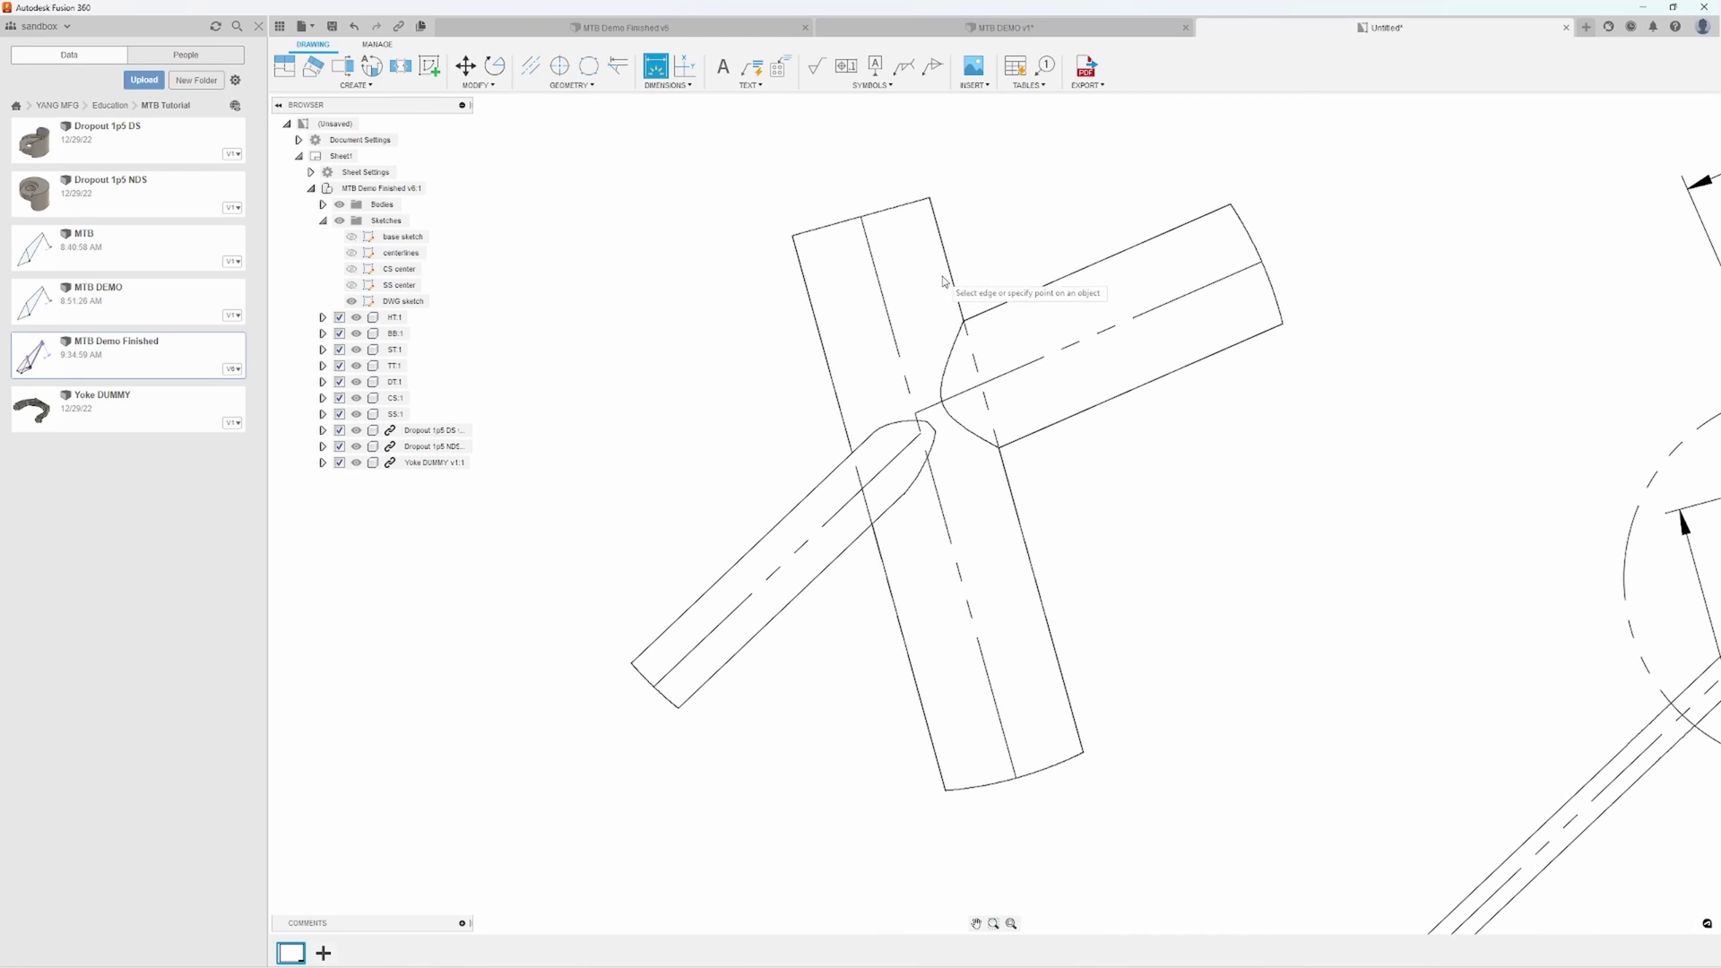
left_click(930, 199)
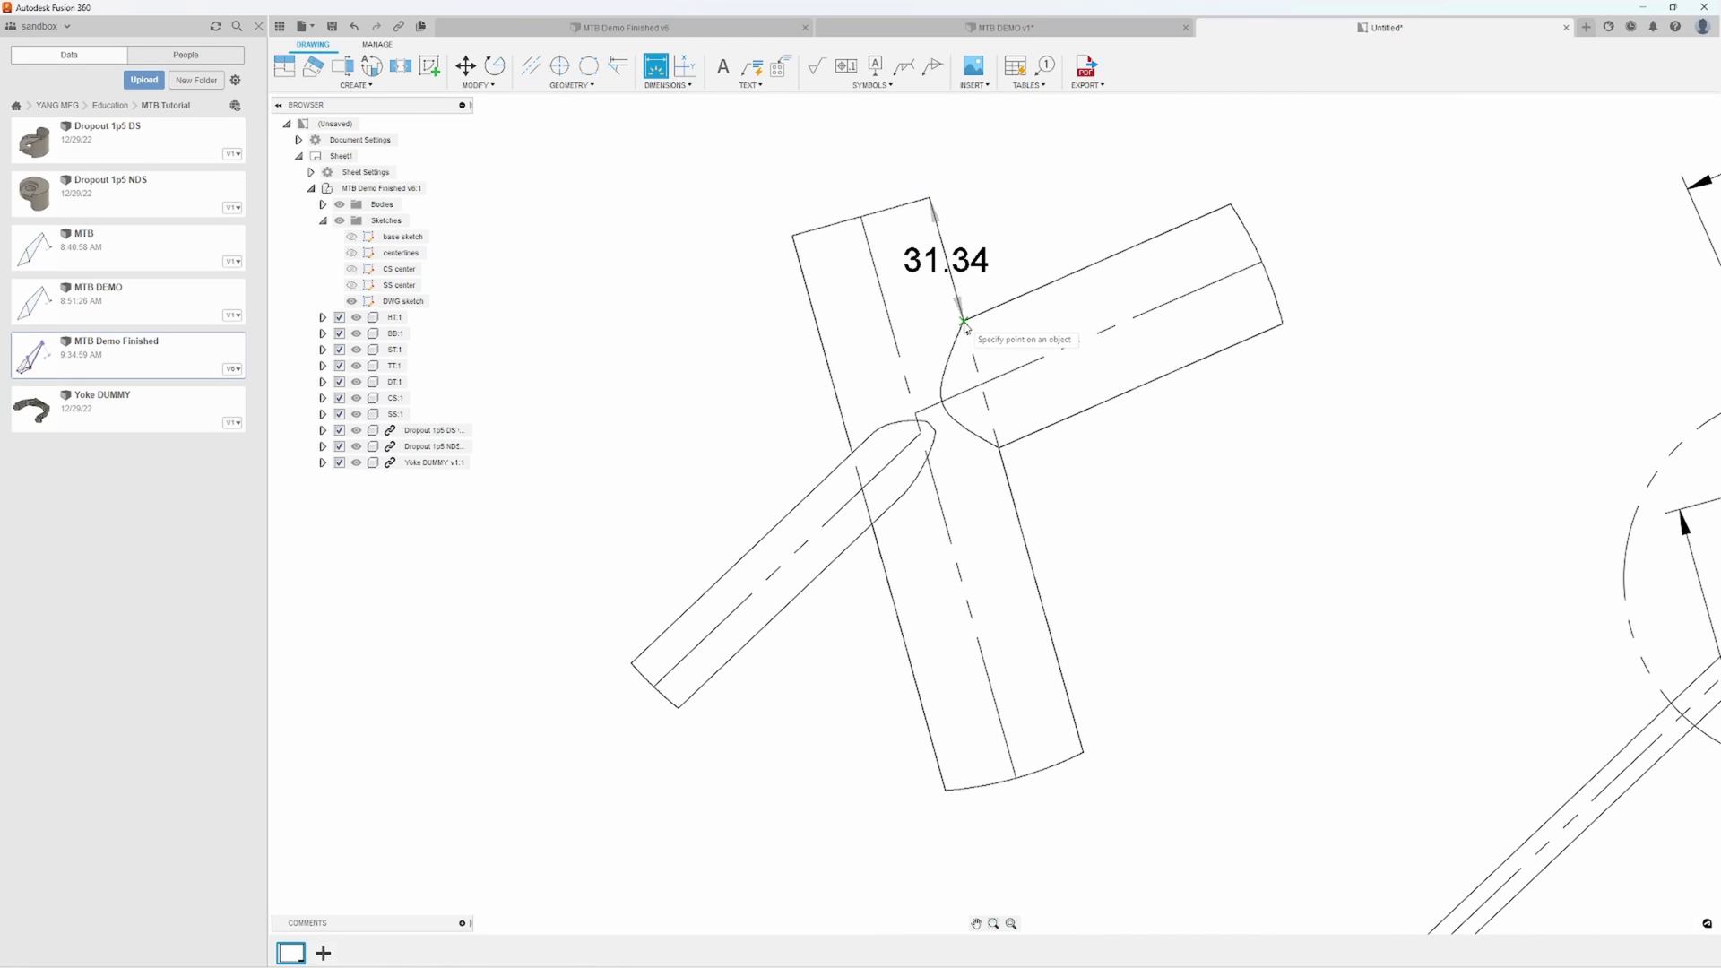
left_click(964, 321)
left_click(1020, 247)
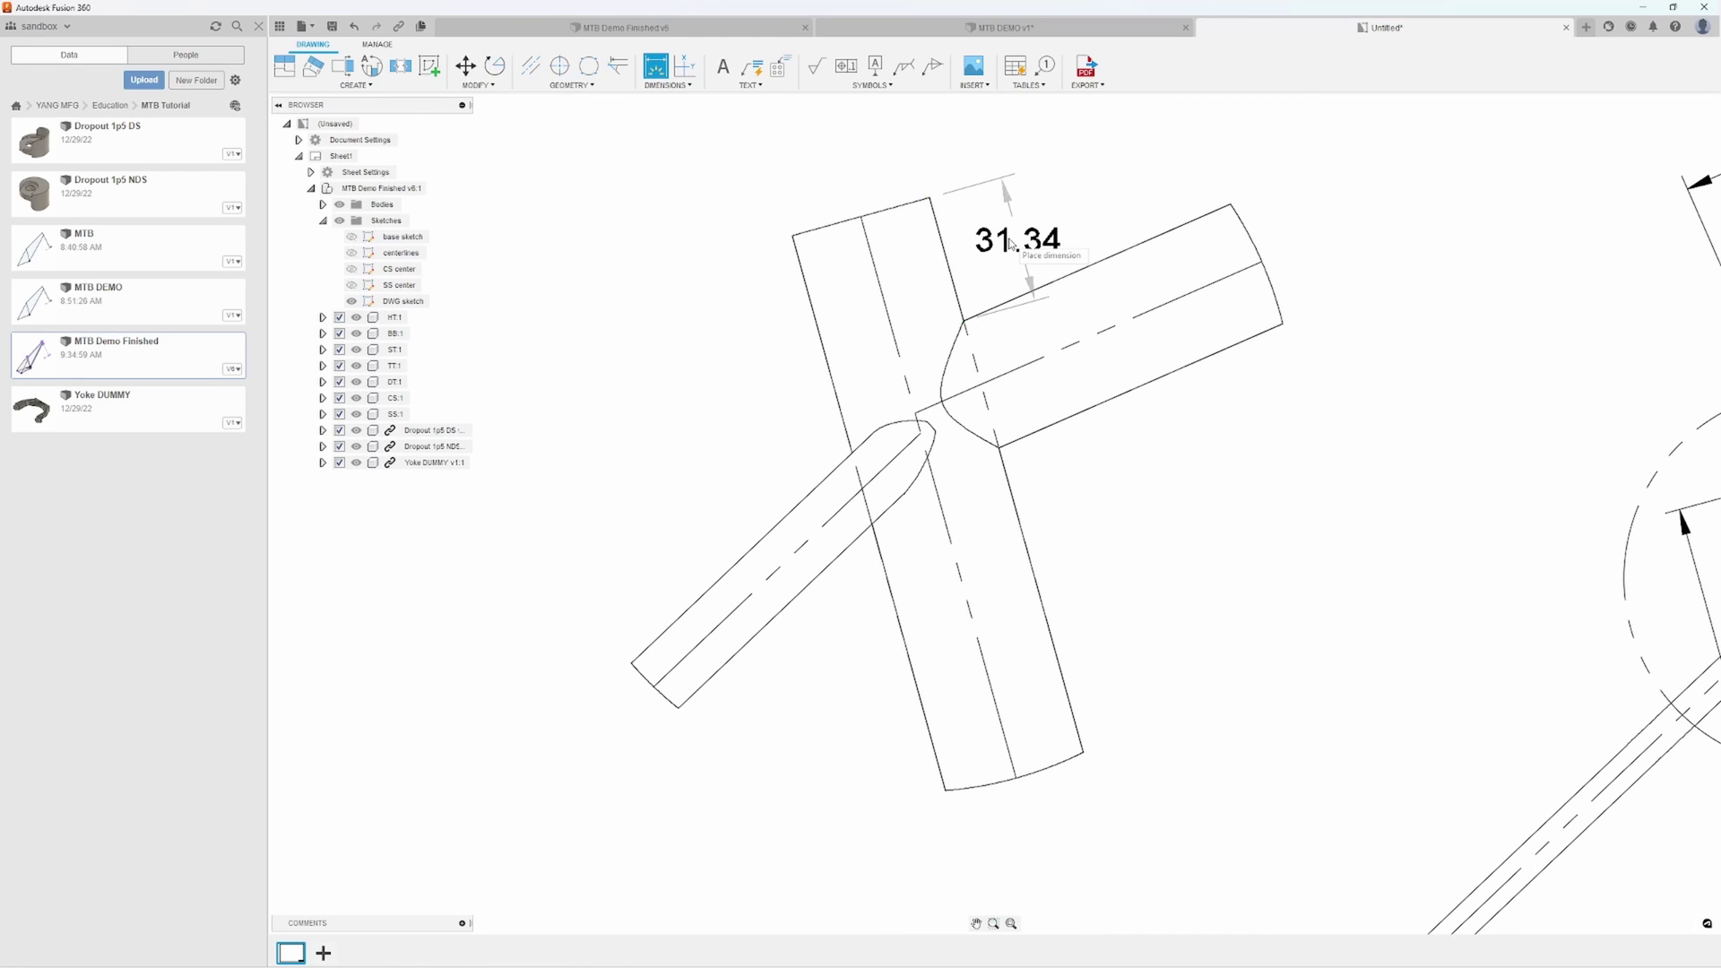
left_click(883, 296)
left_click(1058, 351)
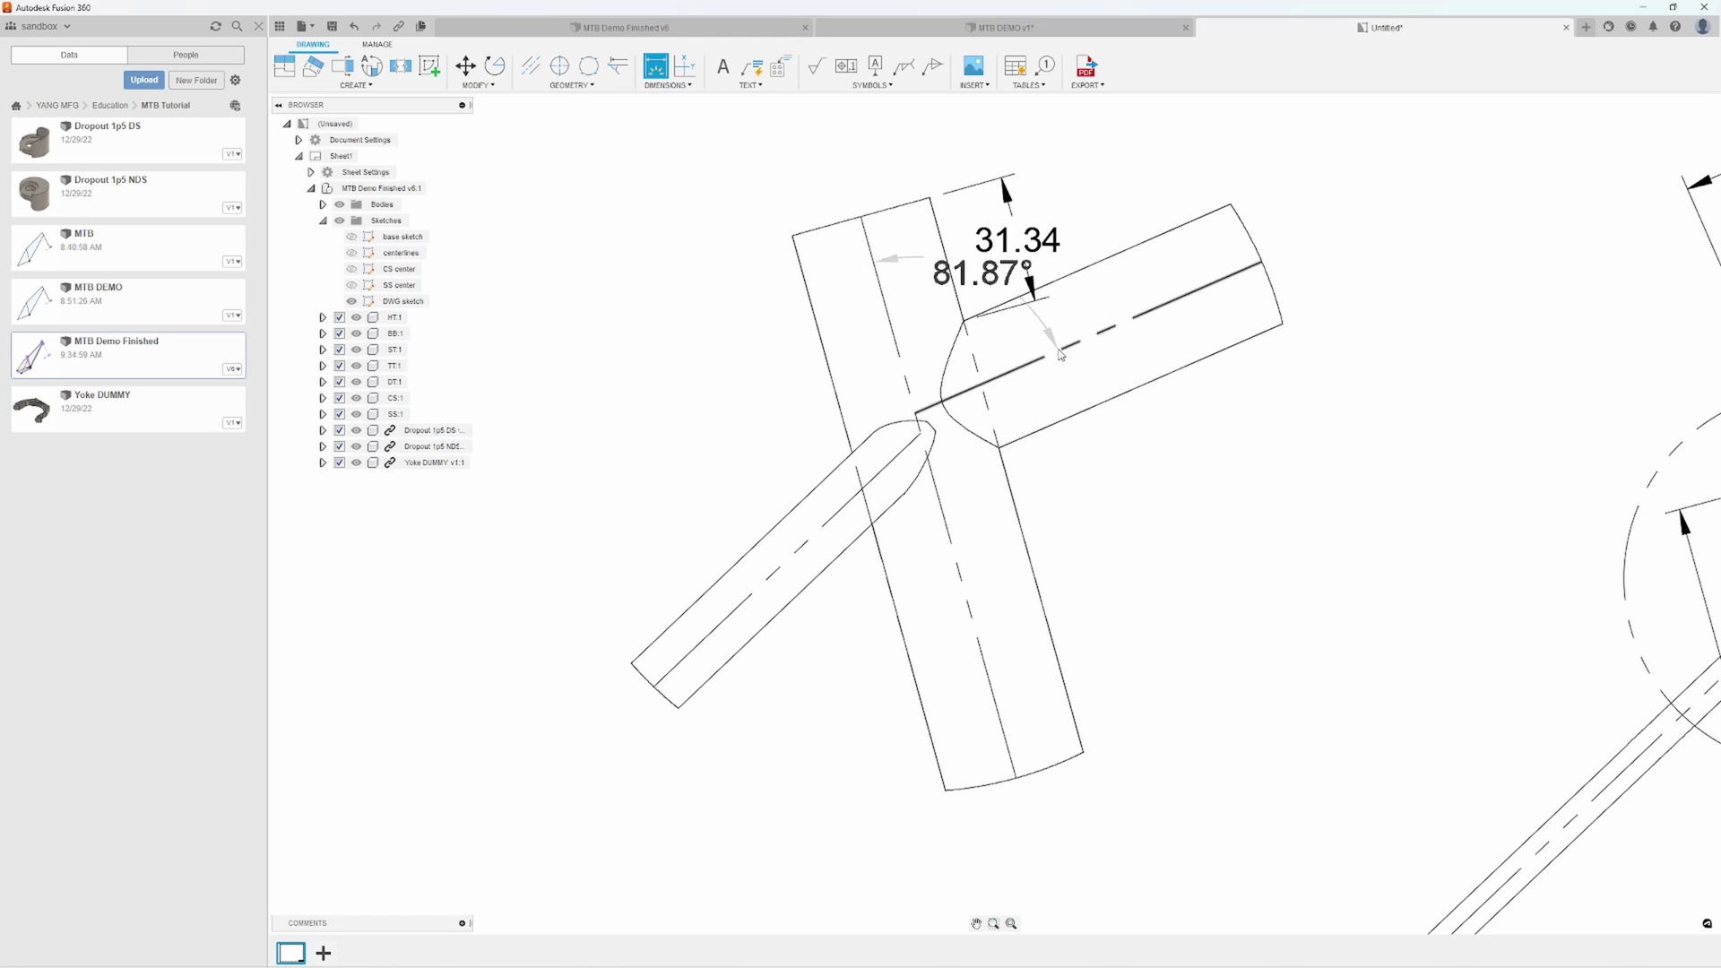
middle_click_drag(1156, 143, 1073, 293)
left_click(1090, 305)
middle_click_drag(846, 577, 1137, 417)
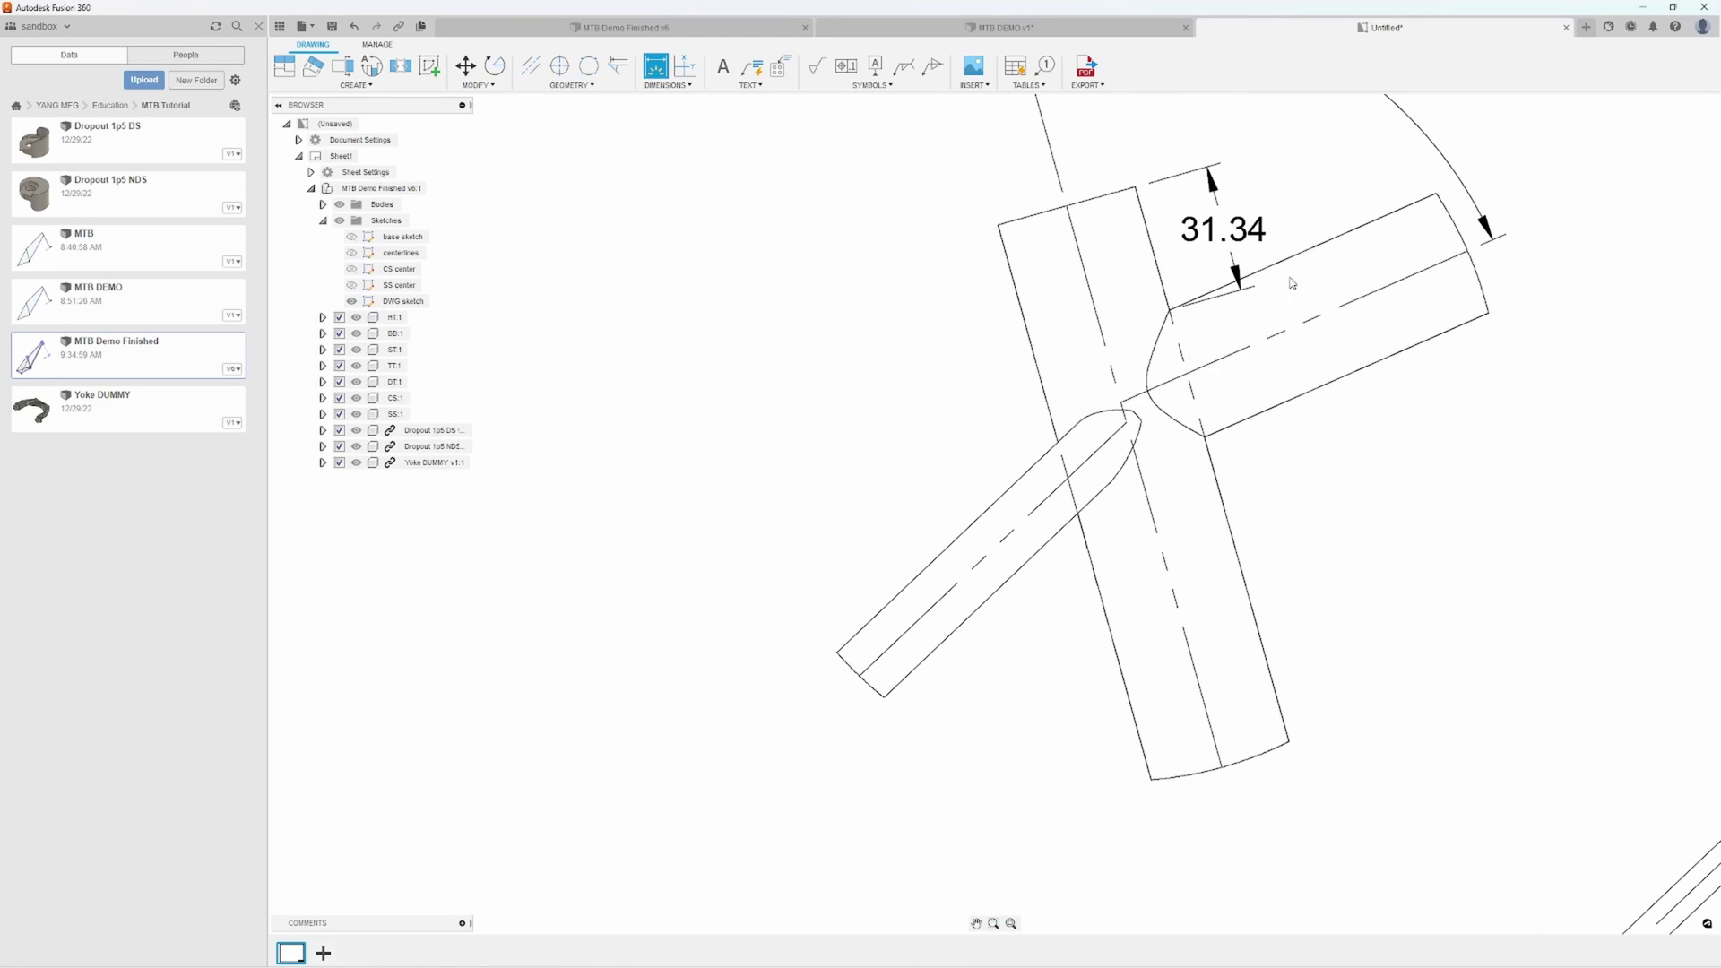
Add the 55 seat tube dimension and the 118.05° angle between the seat tube and the lower tube
left_click(1127, 422)
left_click(1000, 225)
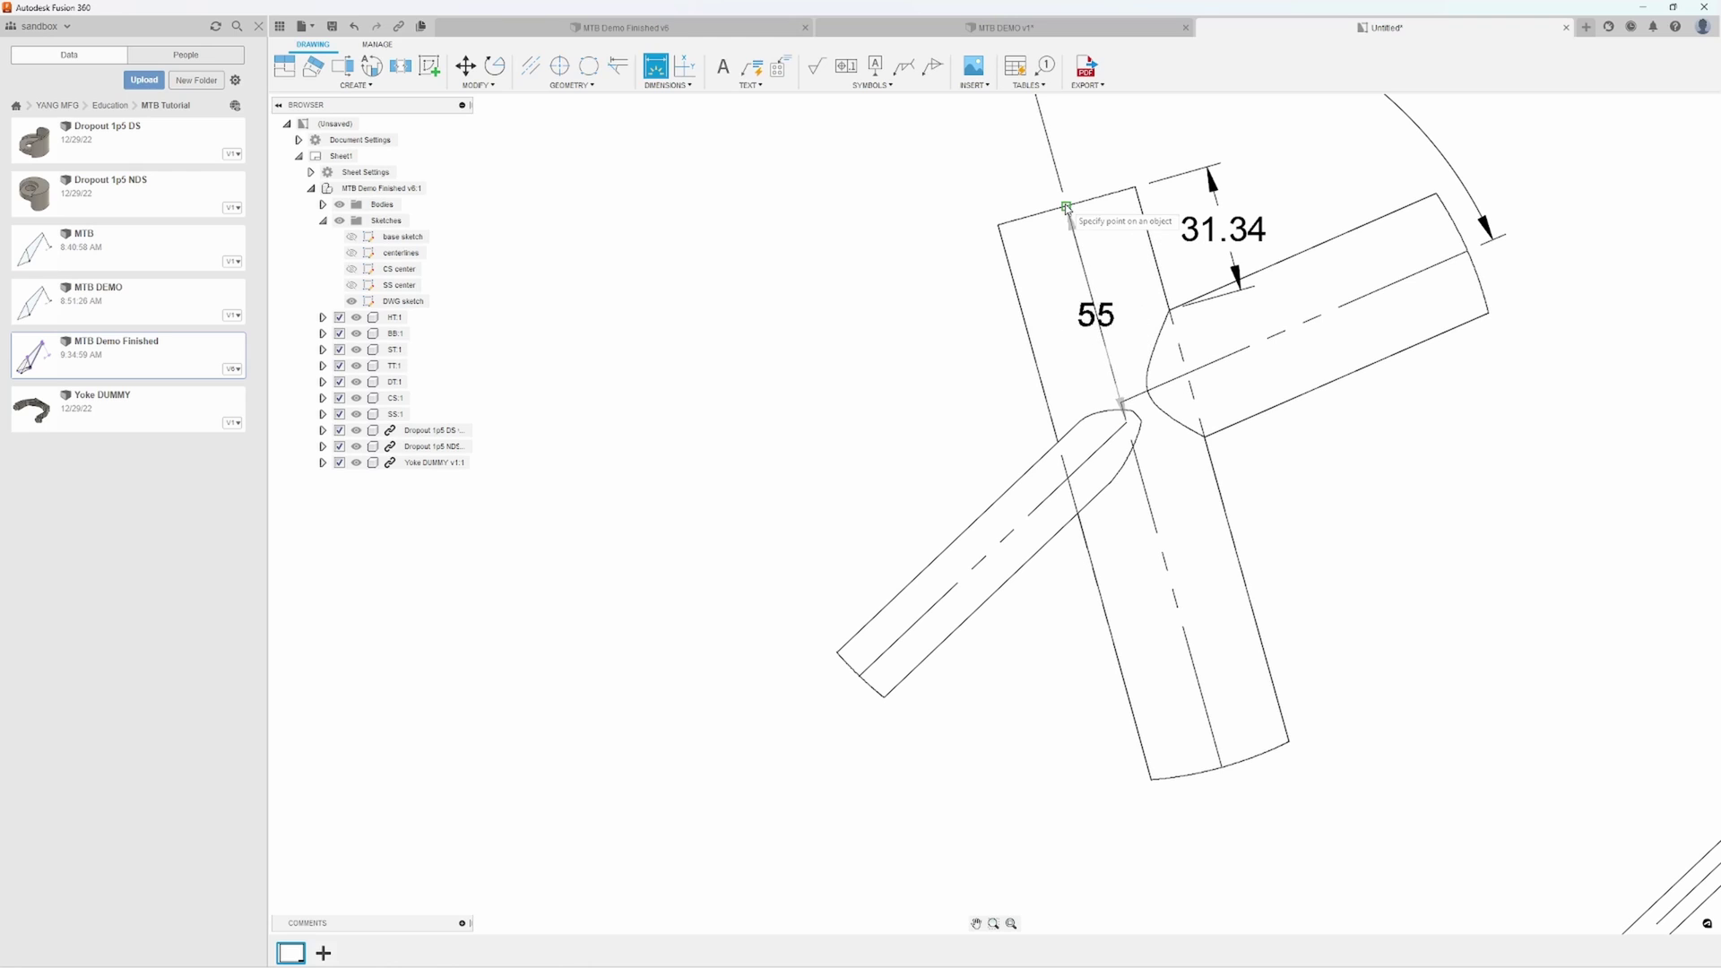
left_click(902, 278)
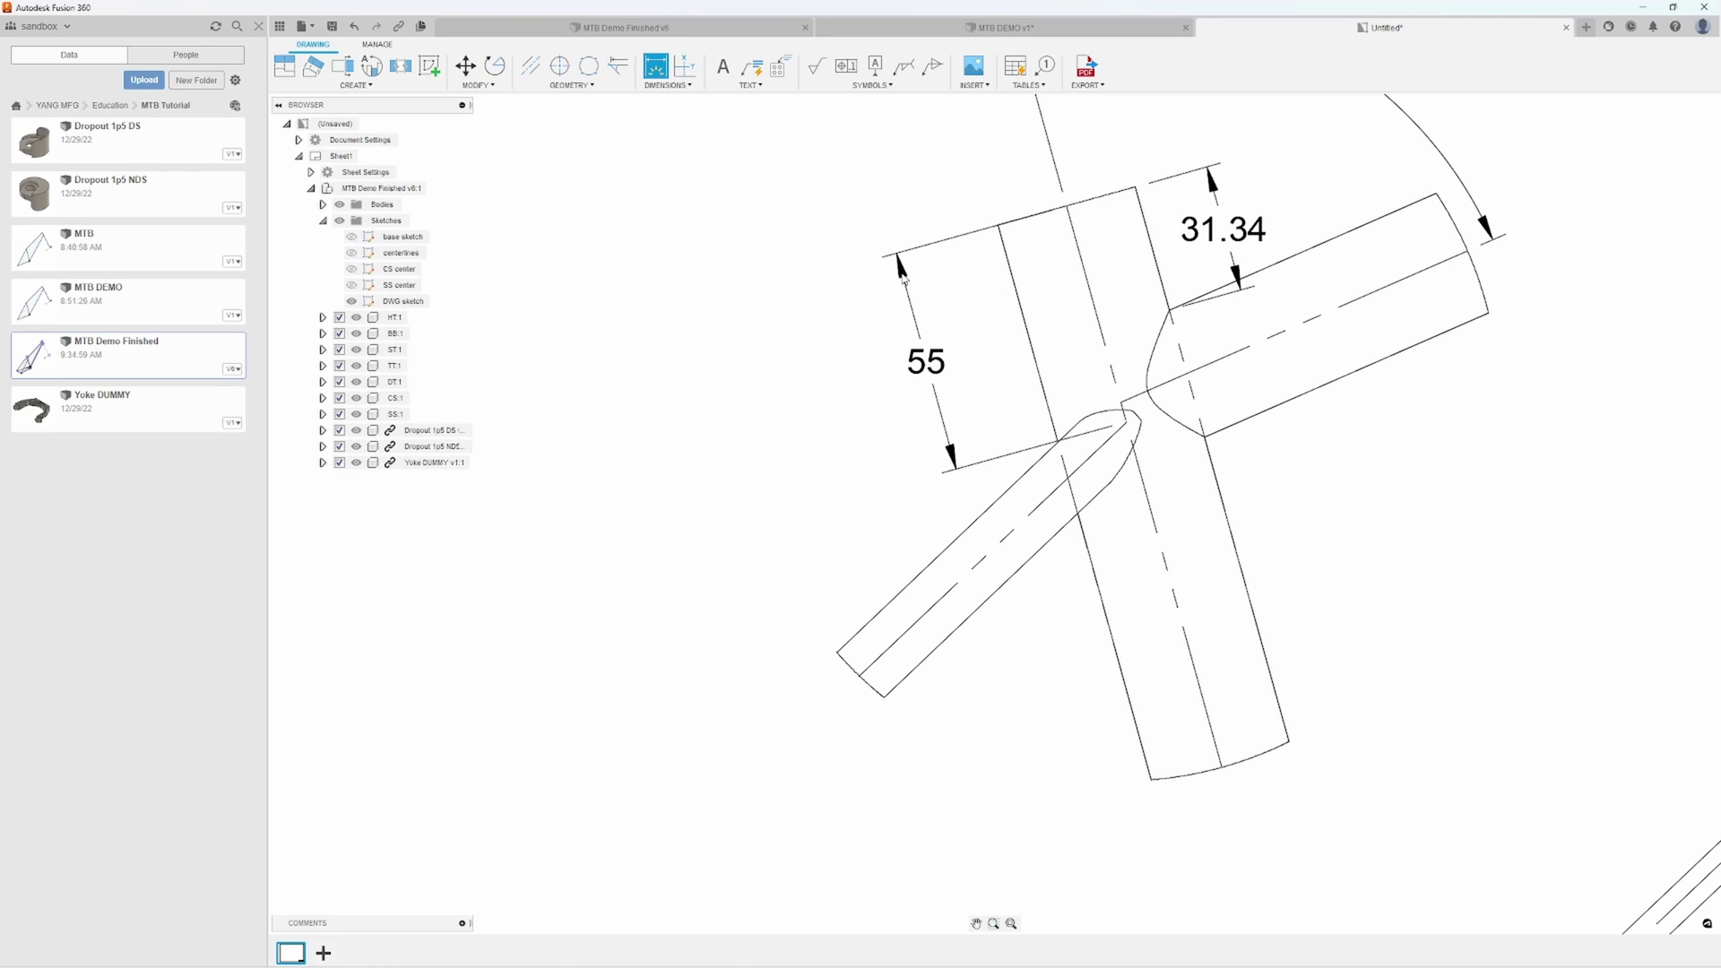
left_click(1028, 323)
left_click(1040, 455)
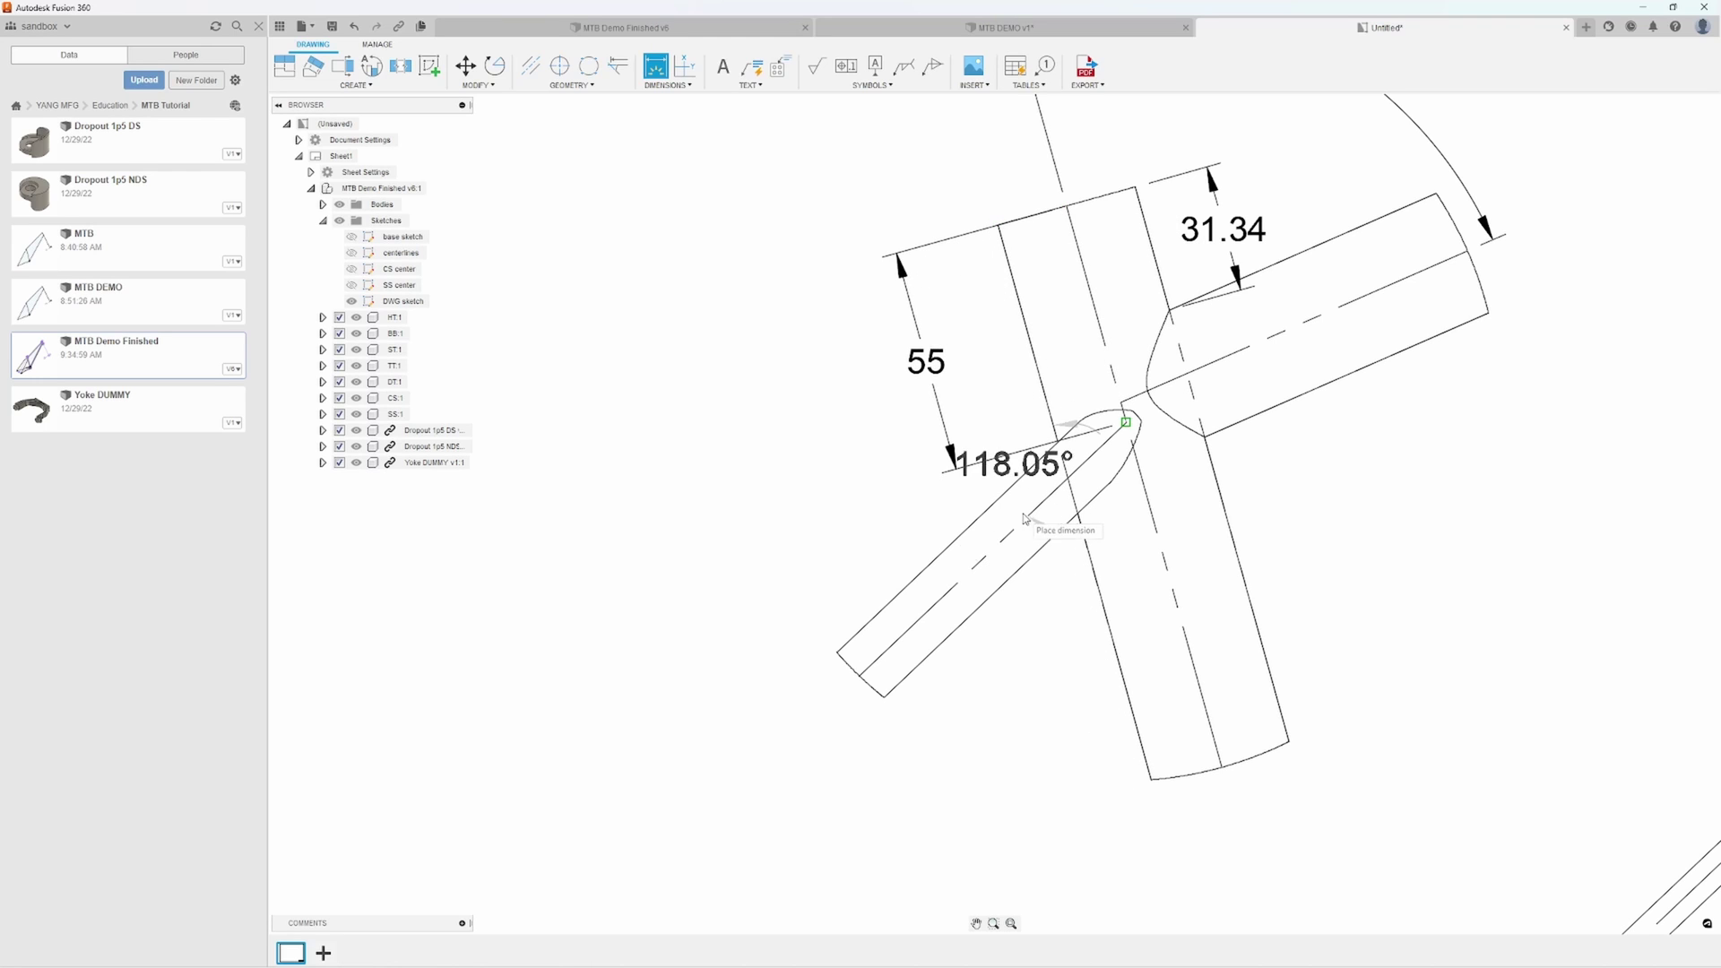
left_click(699, 363)
Move Detail C above the frame view so the whole sheet shows all views
scroll(700, 368, "down", 5)
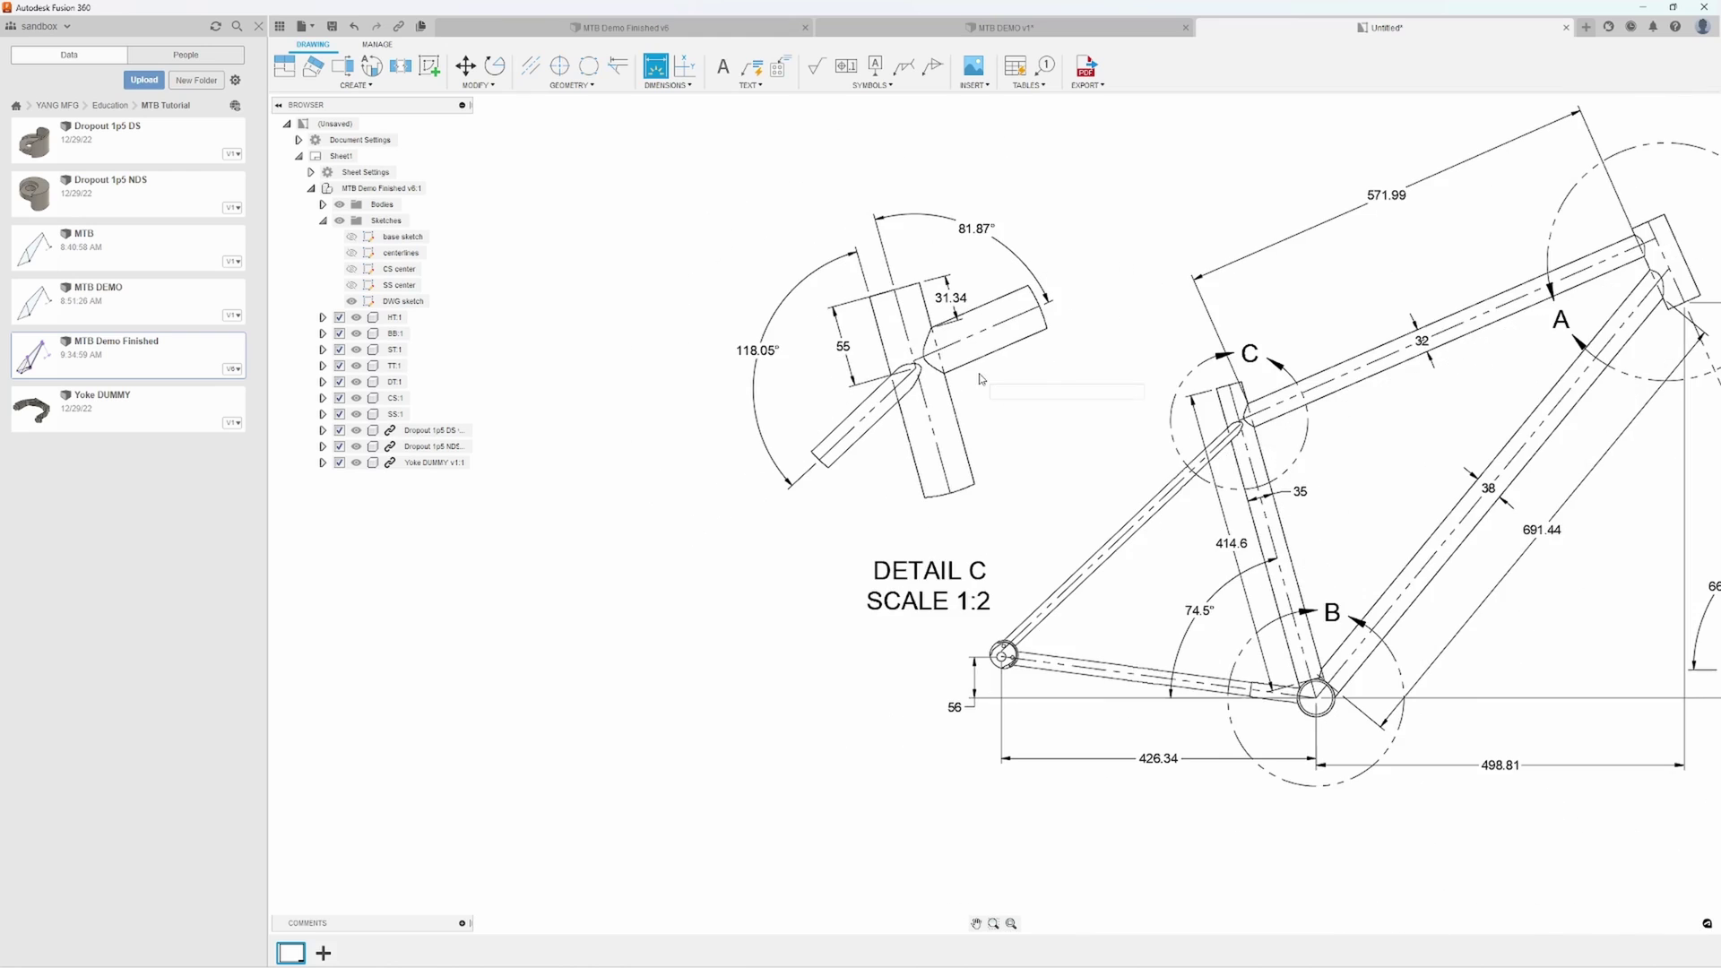
scroll(923, 298, "down", 3)
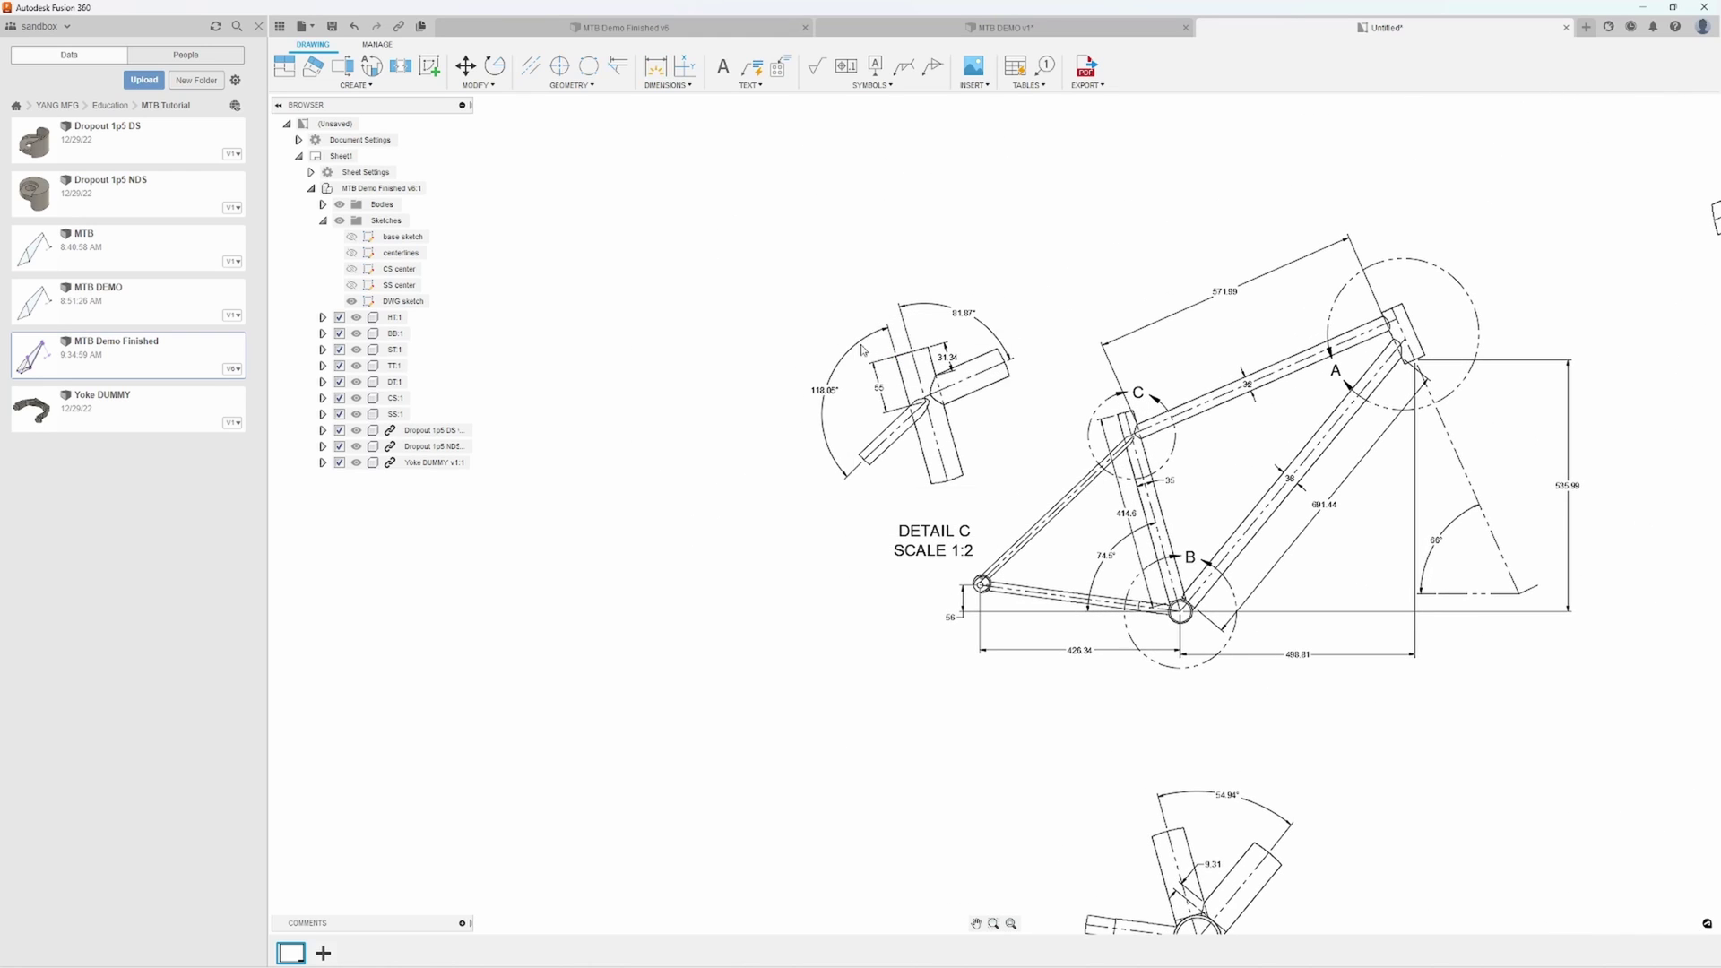
left_click(985, 311)
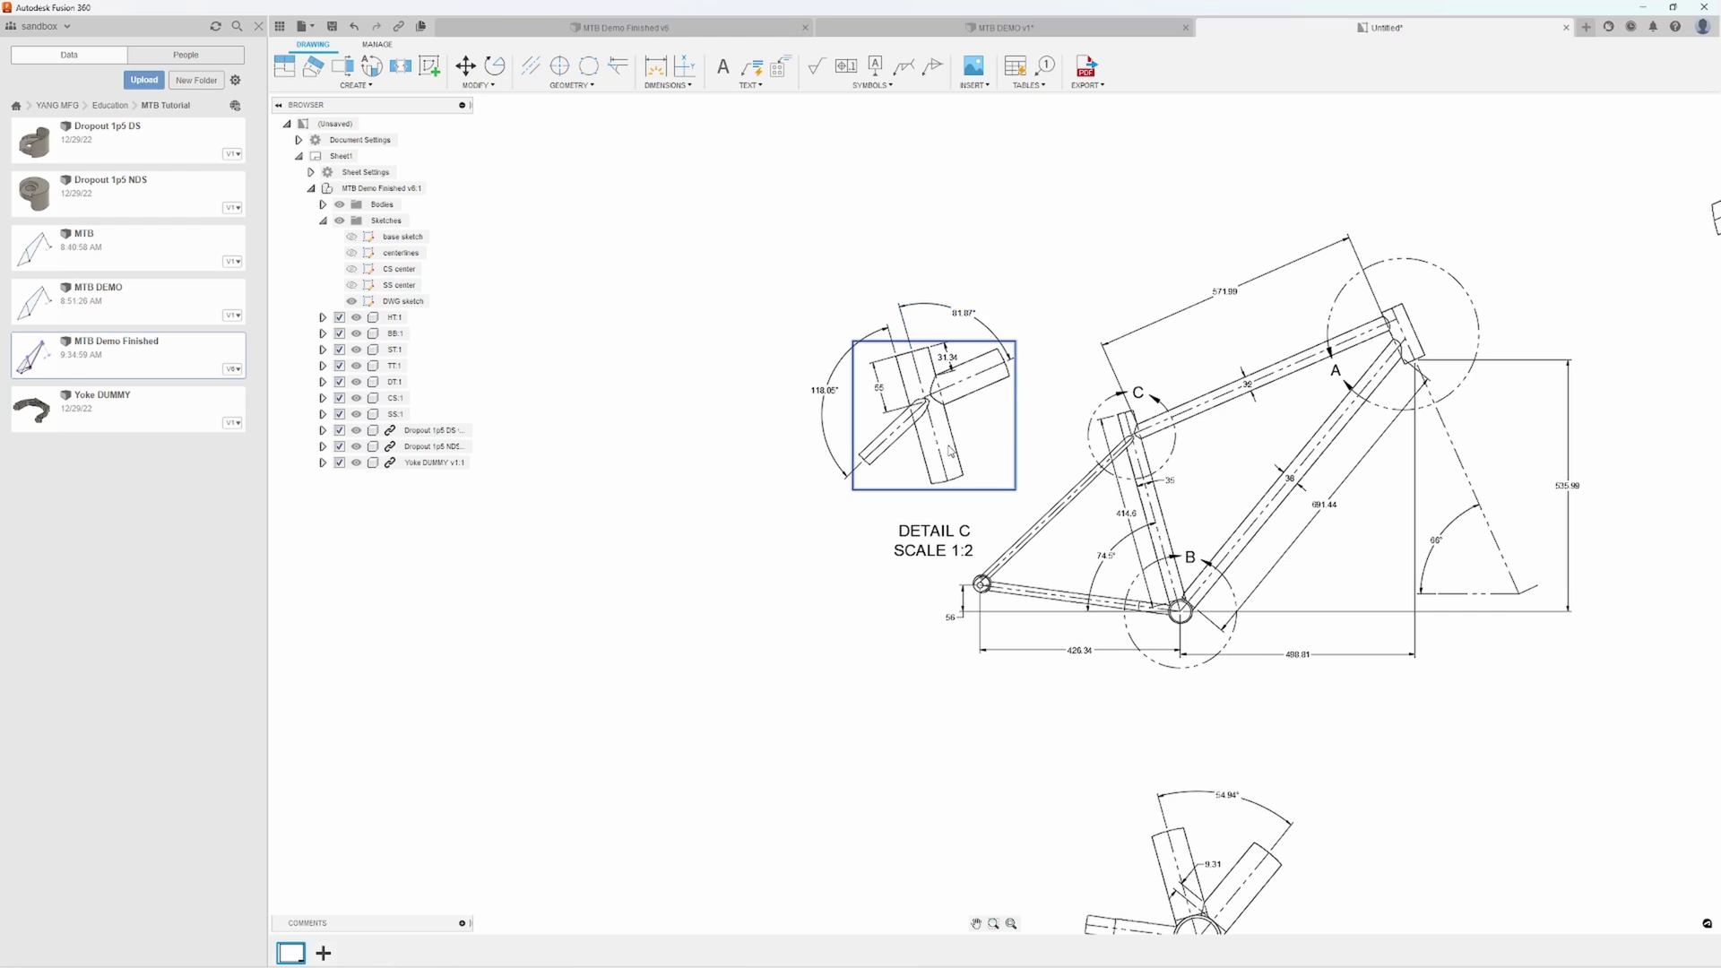
left_click_drag(951, 435, 1129, 158)
middle_click_drag(1400, 450, 1199, 542)
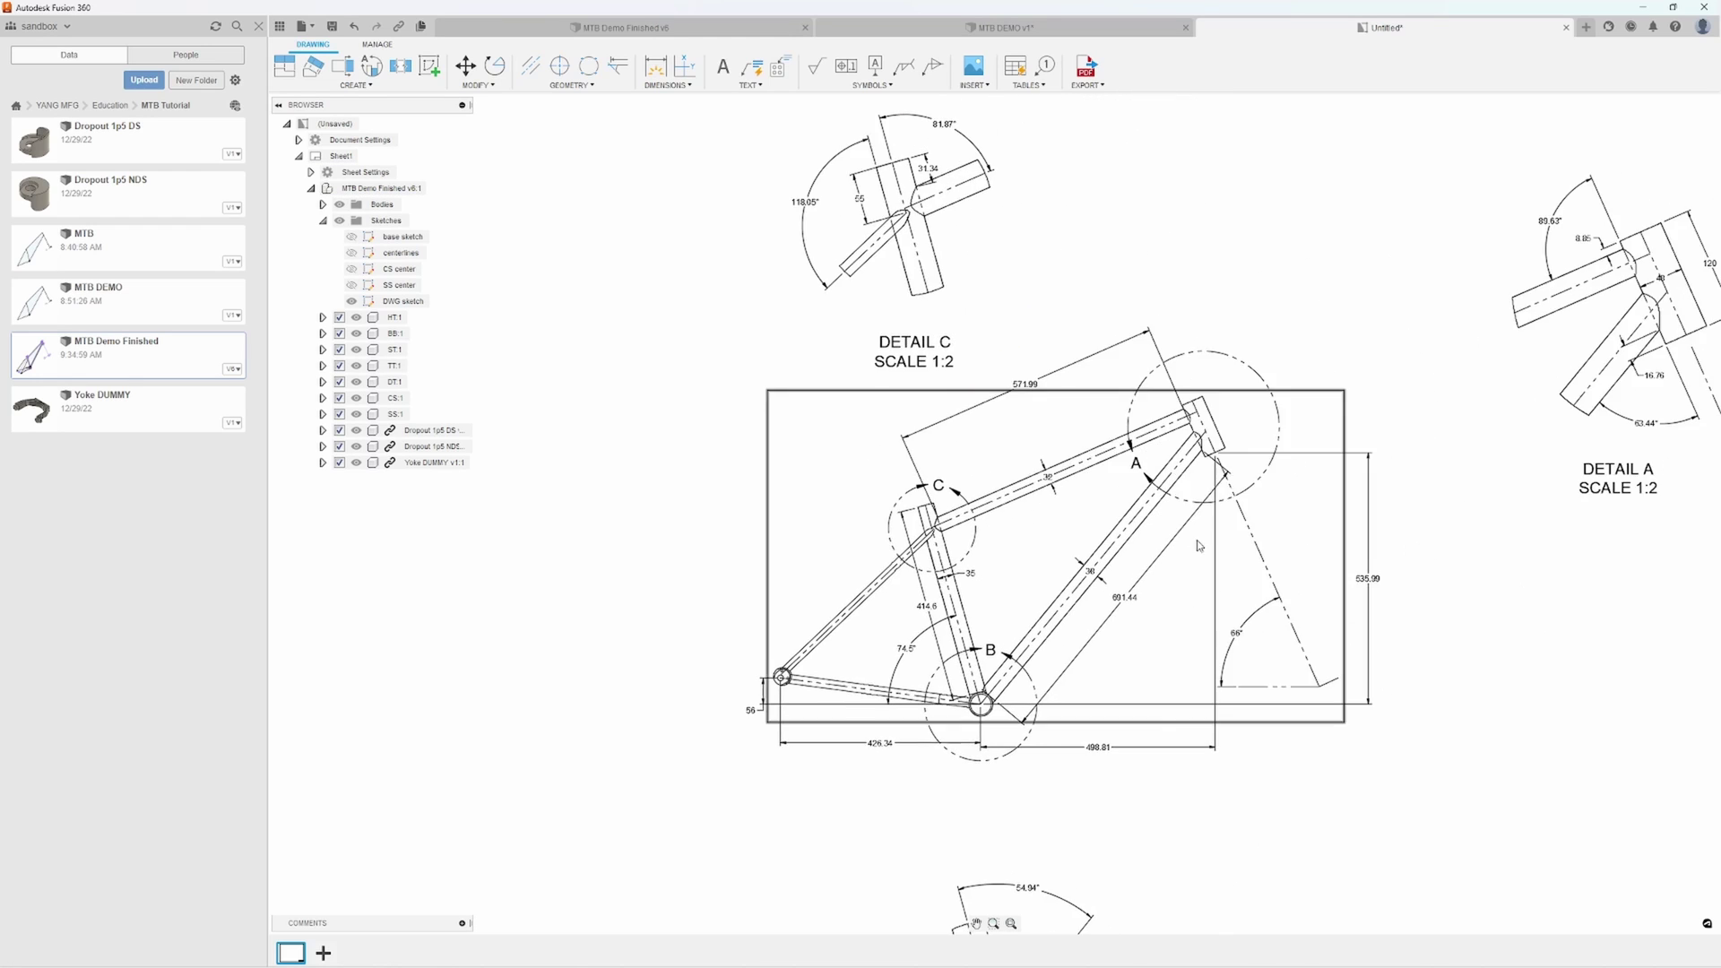
scroll(1198, 542, "down", 2)
middle_click_drag(1343, 687, 1203, 593)
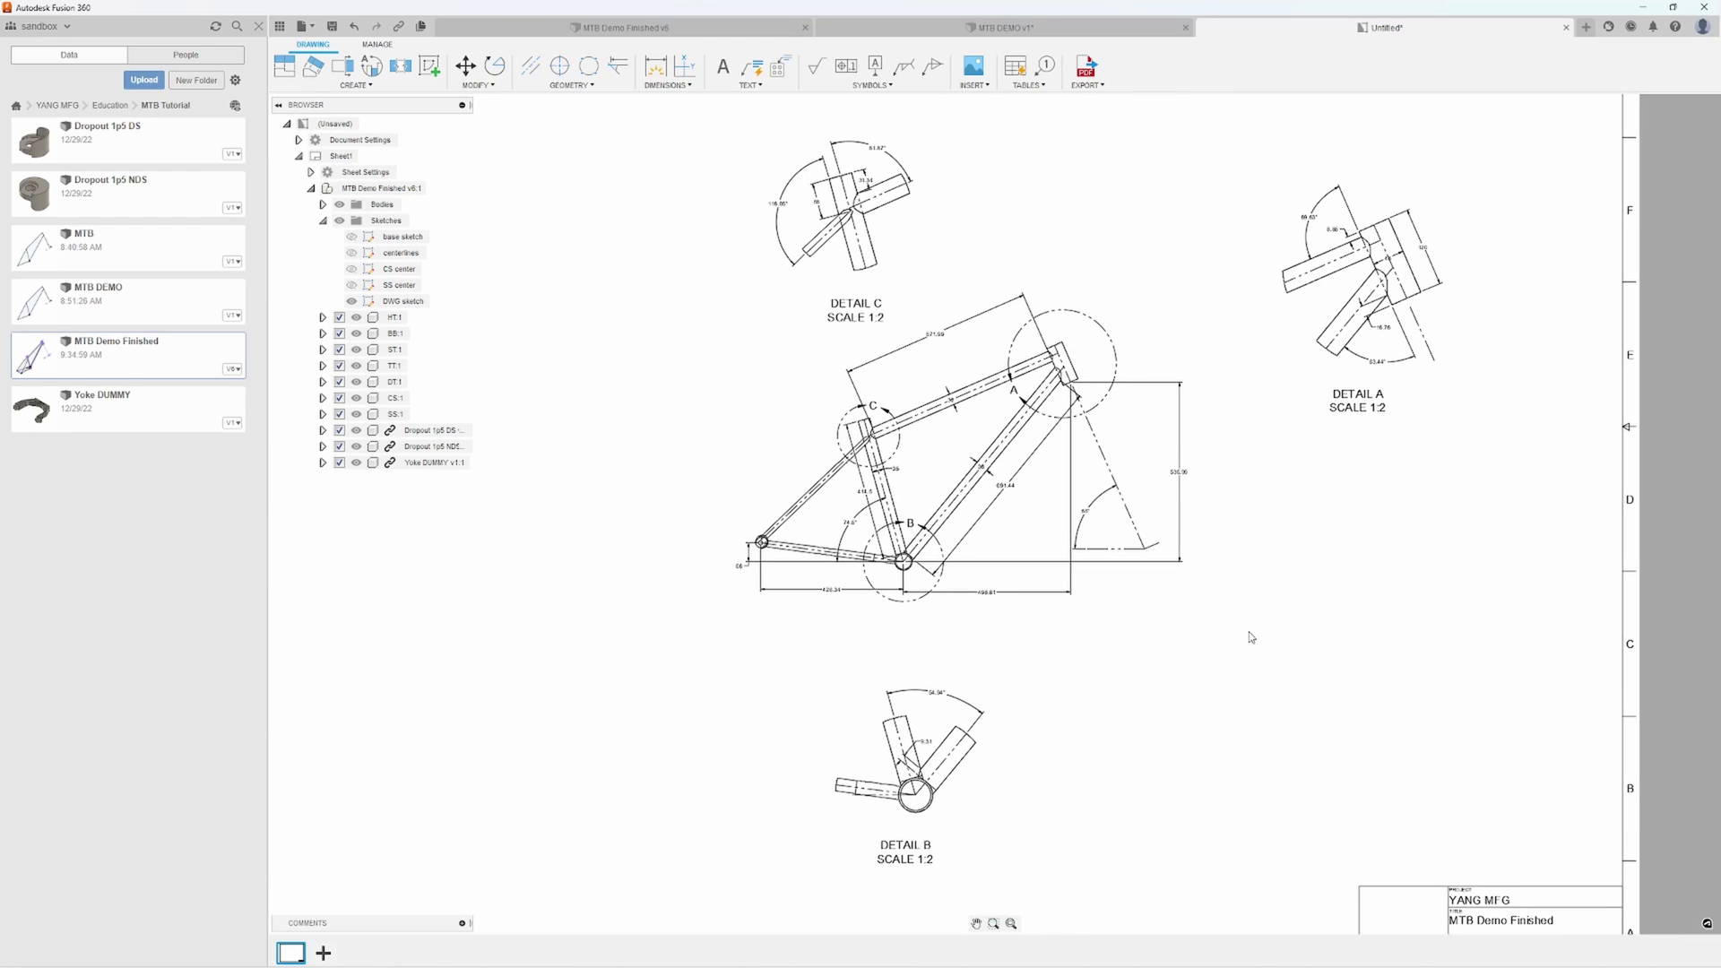
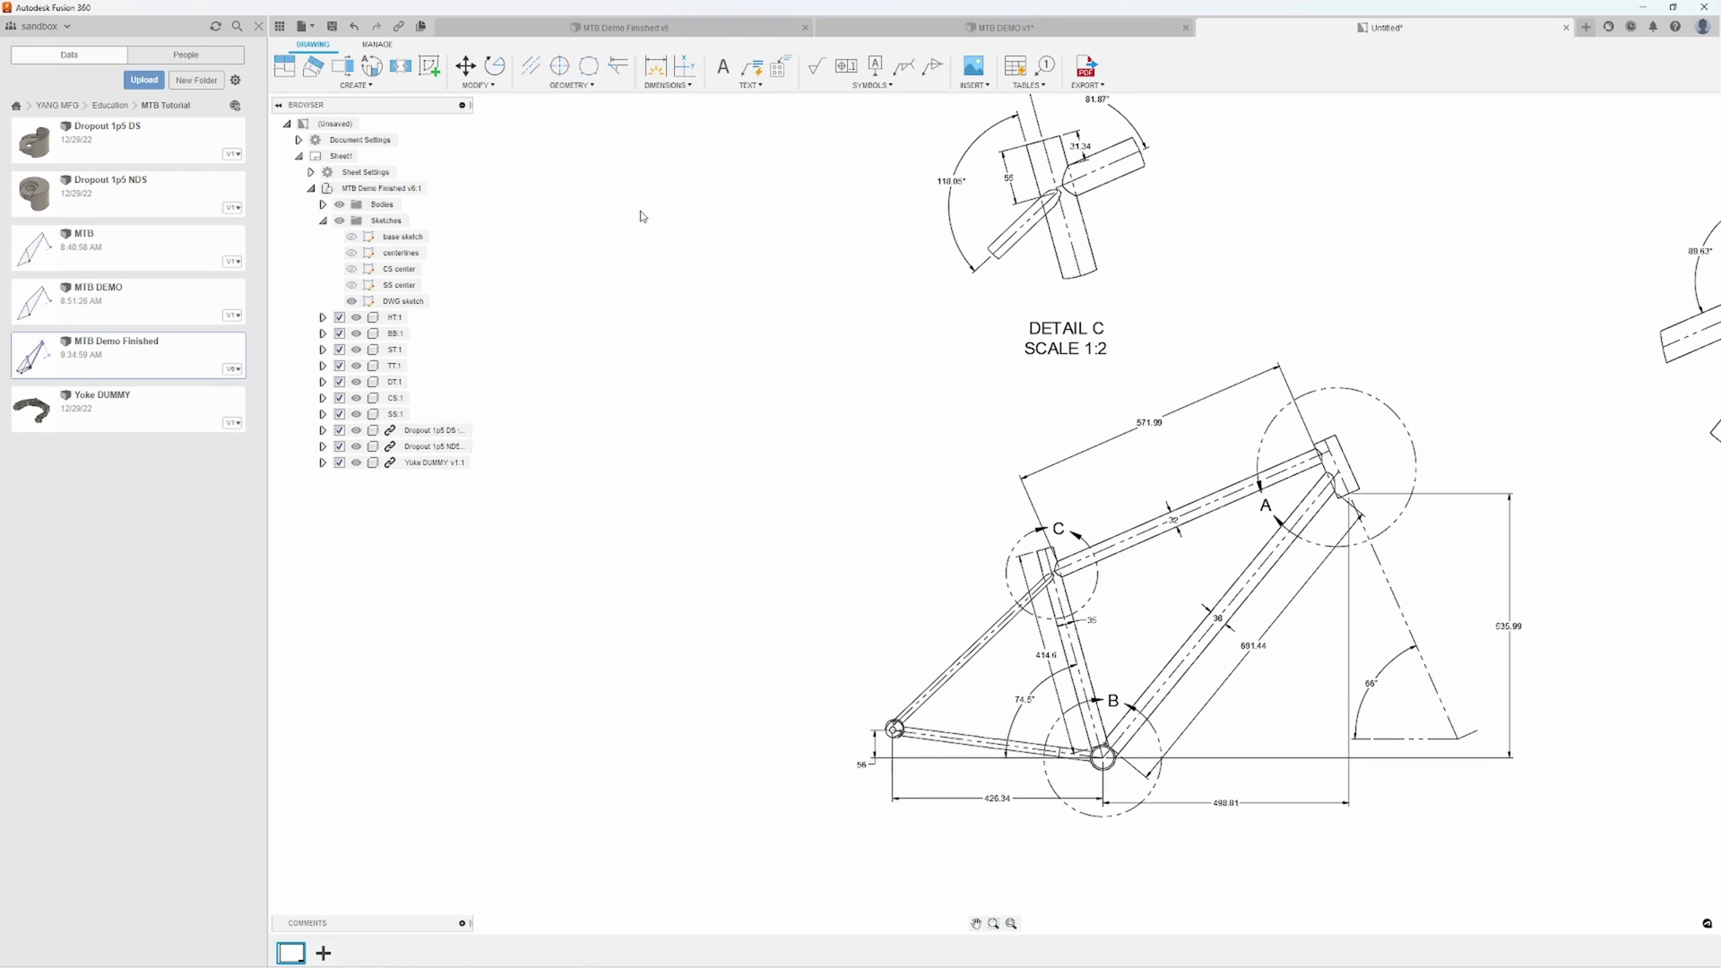
Project an auxiliary view from the seat-stay edge and place it beside Detail C
left_click(321, 70)
scroll(967, 619, "up", 3)
scroll(993, 652, "up", 3)
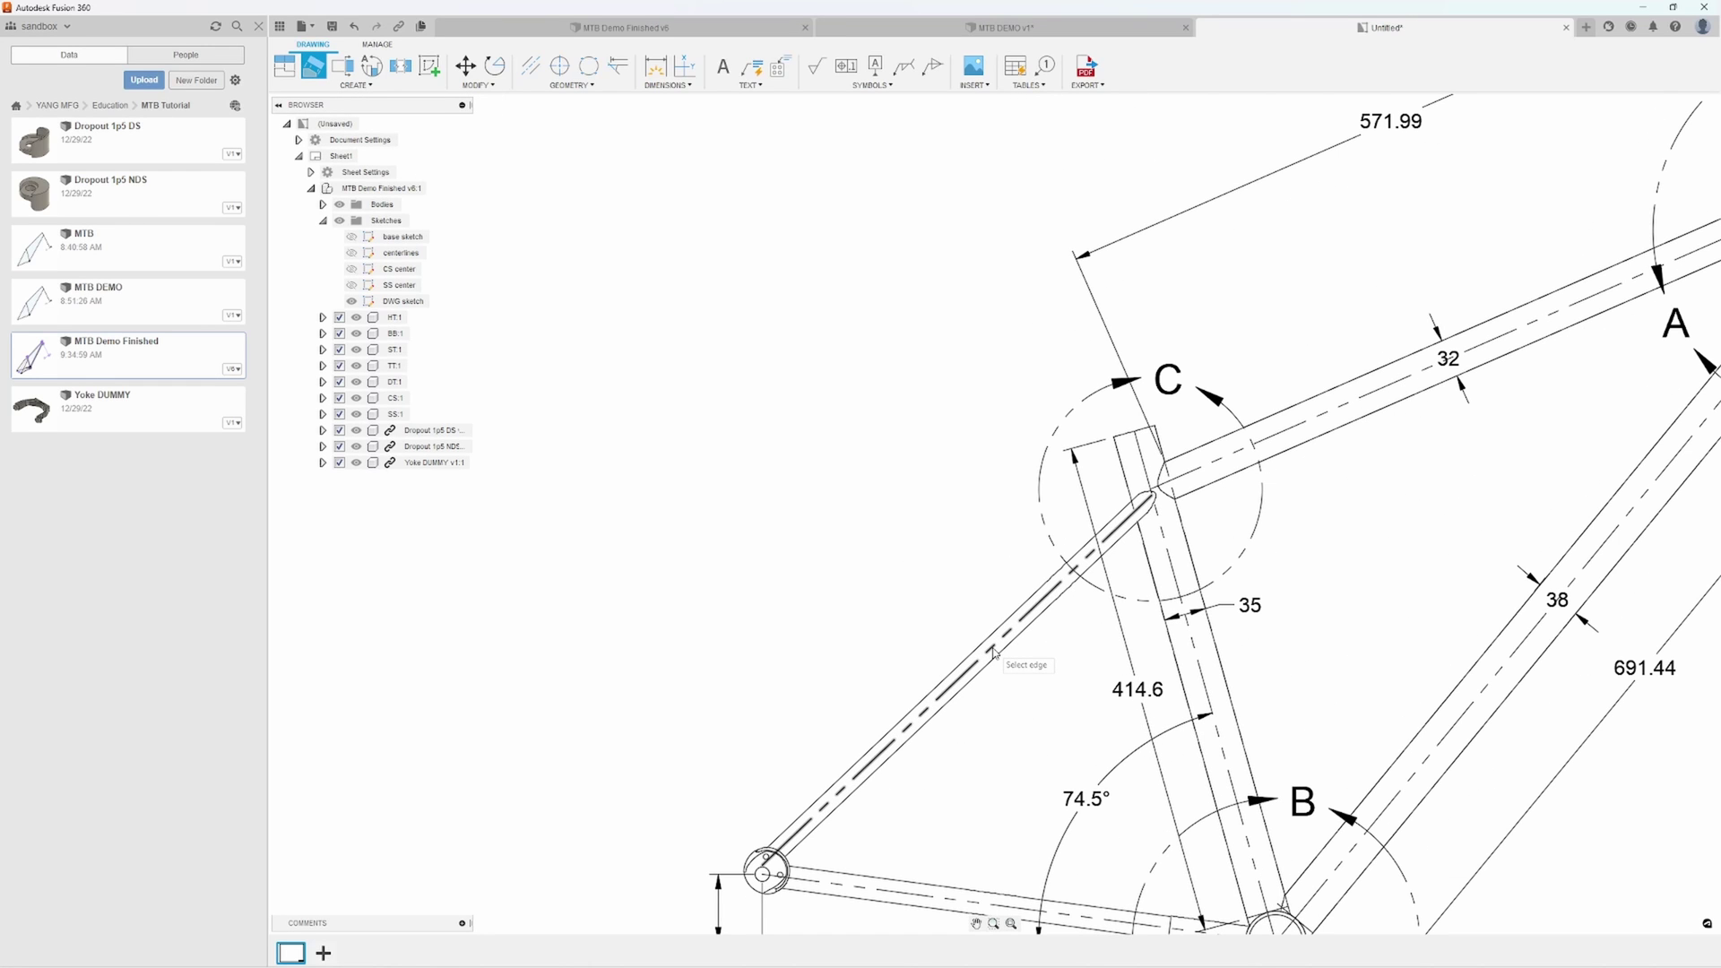
left_click(994, 652)
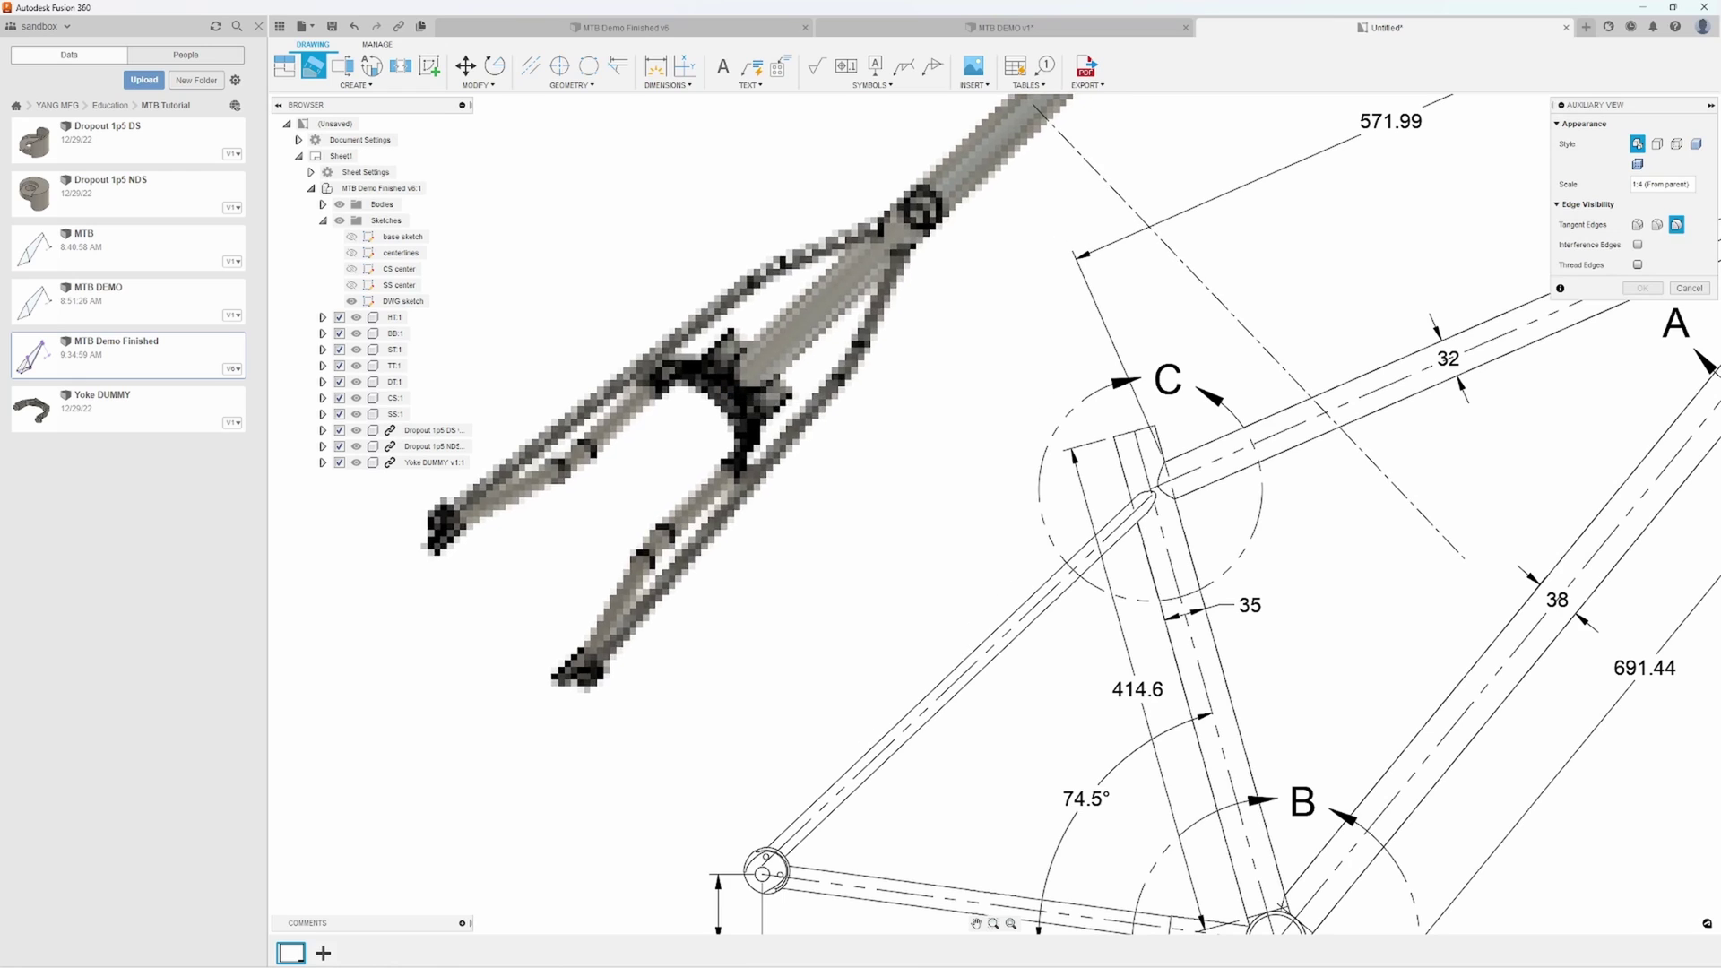
middle_click_drag(728, 386, 817, 498)
scroll(818, 498, "down", 3)
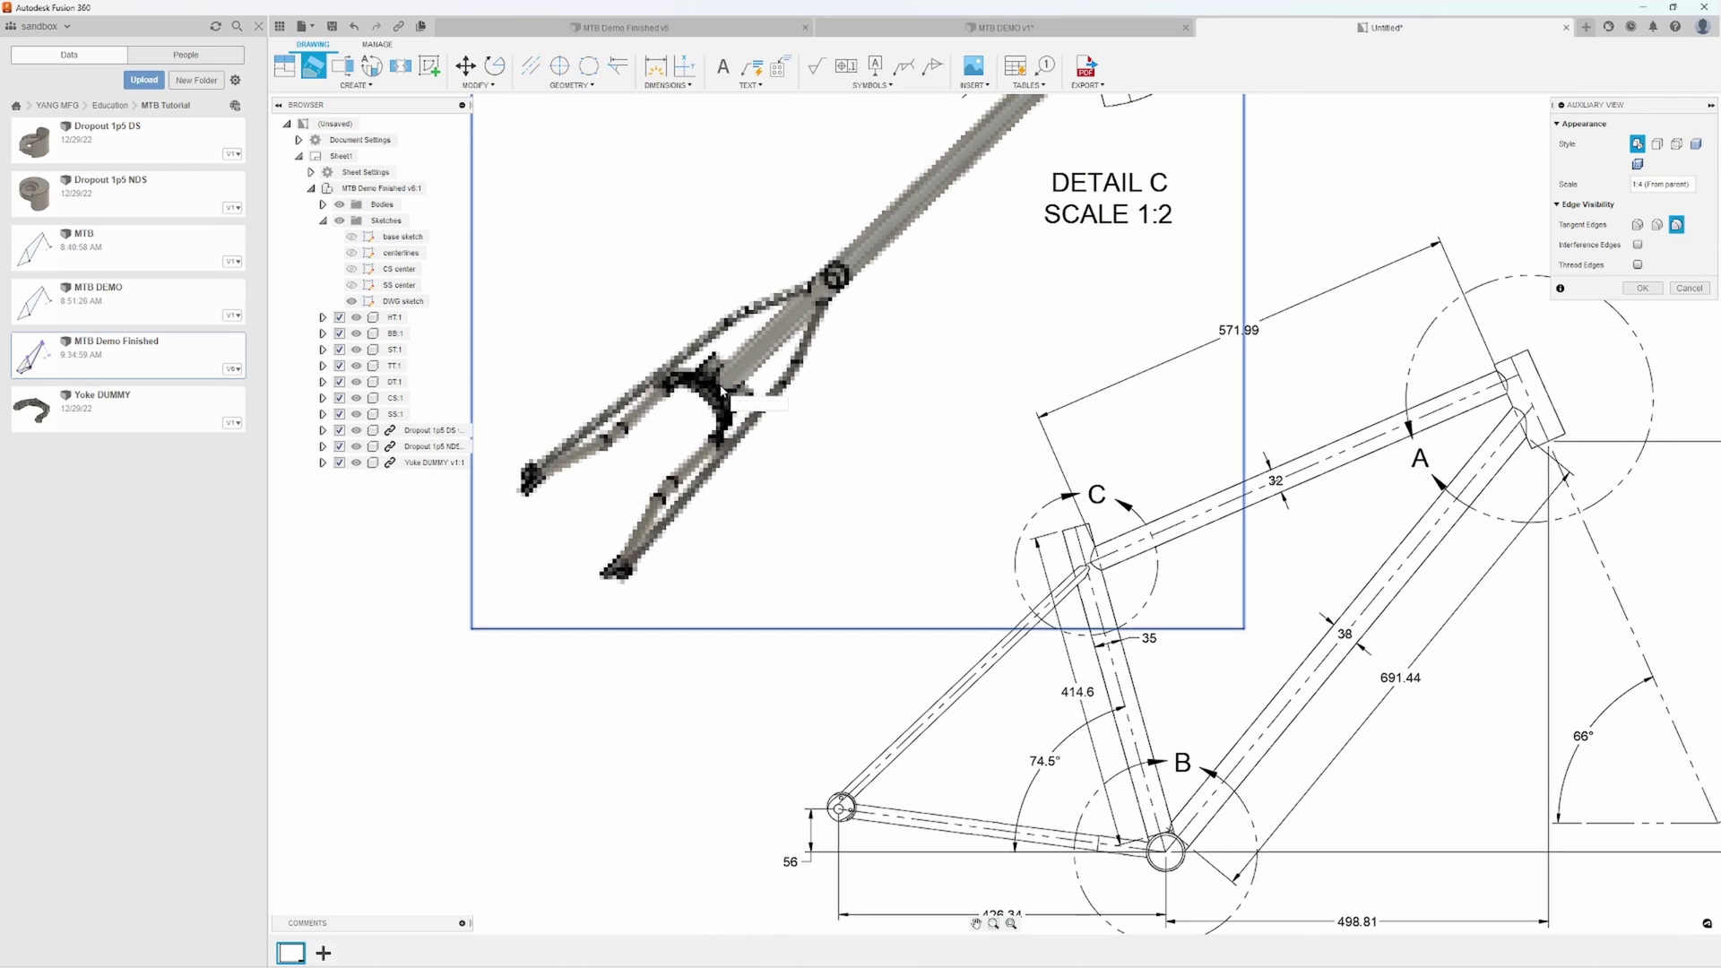
middle_click_drag(888, 439, 873, 551)
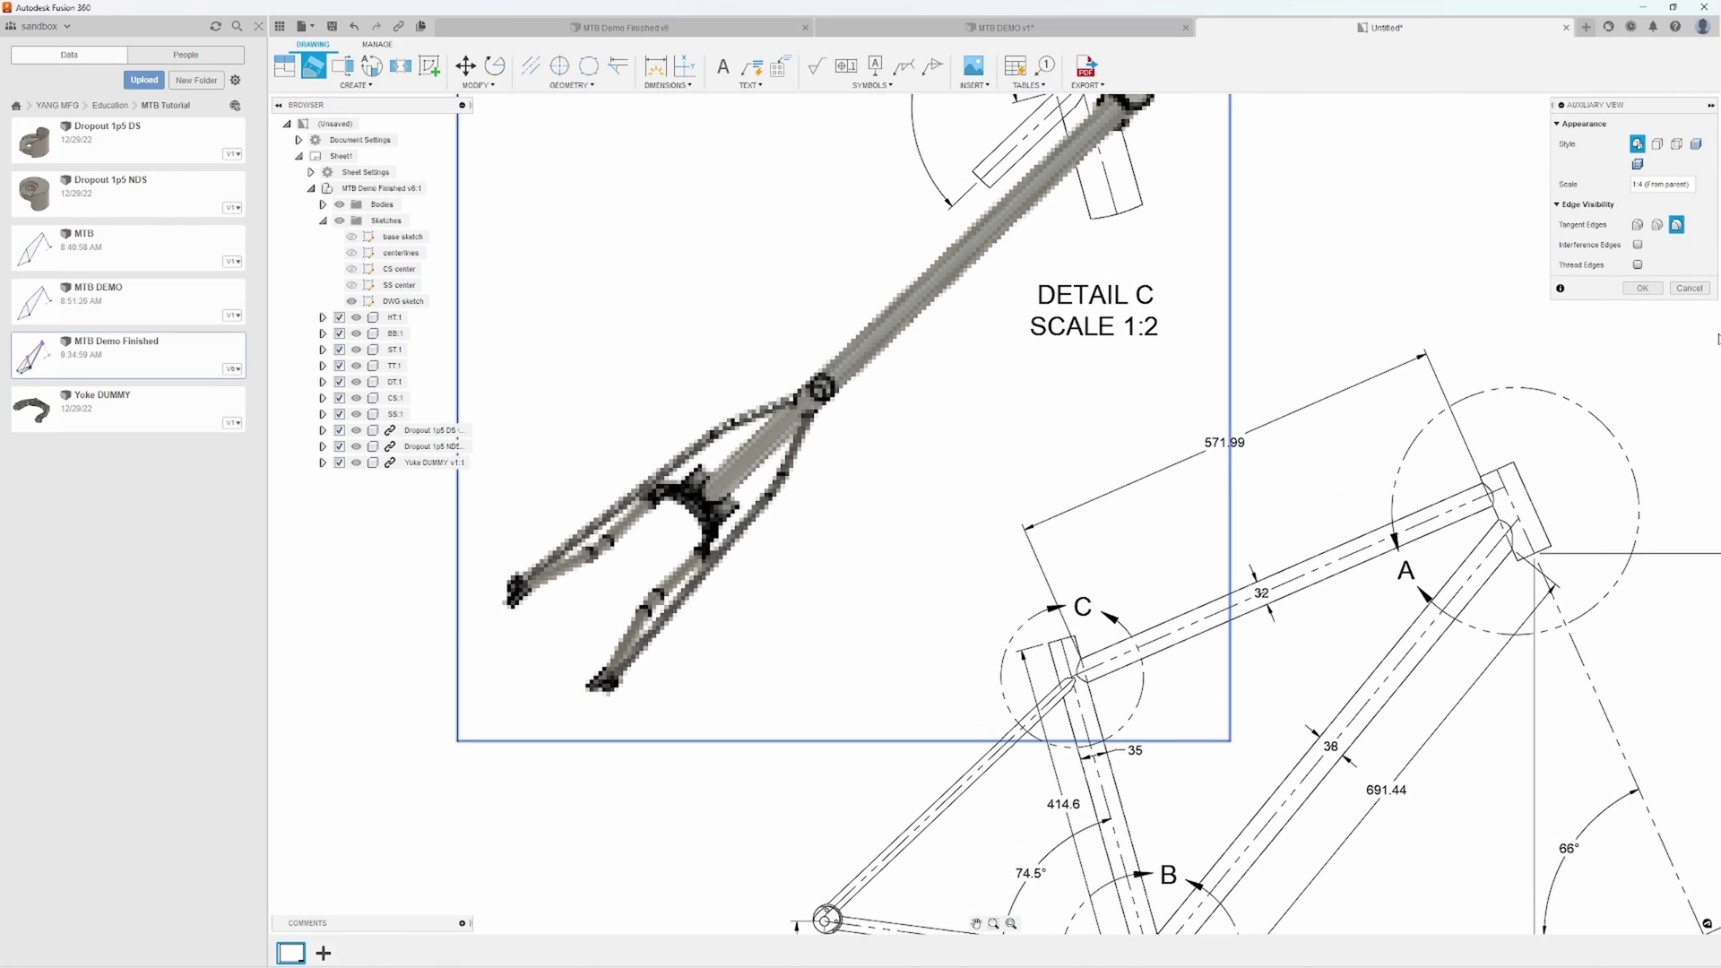
left_click(1643, 289)
scroll(1268, 359, "down", 2)
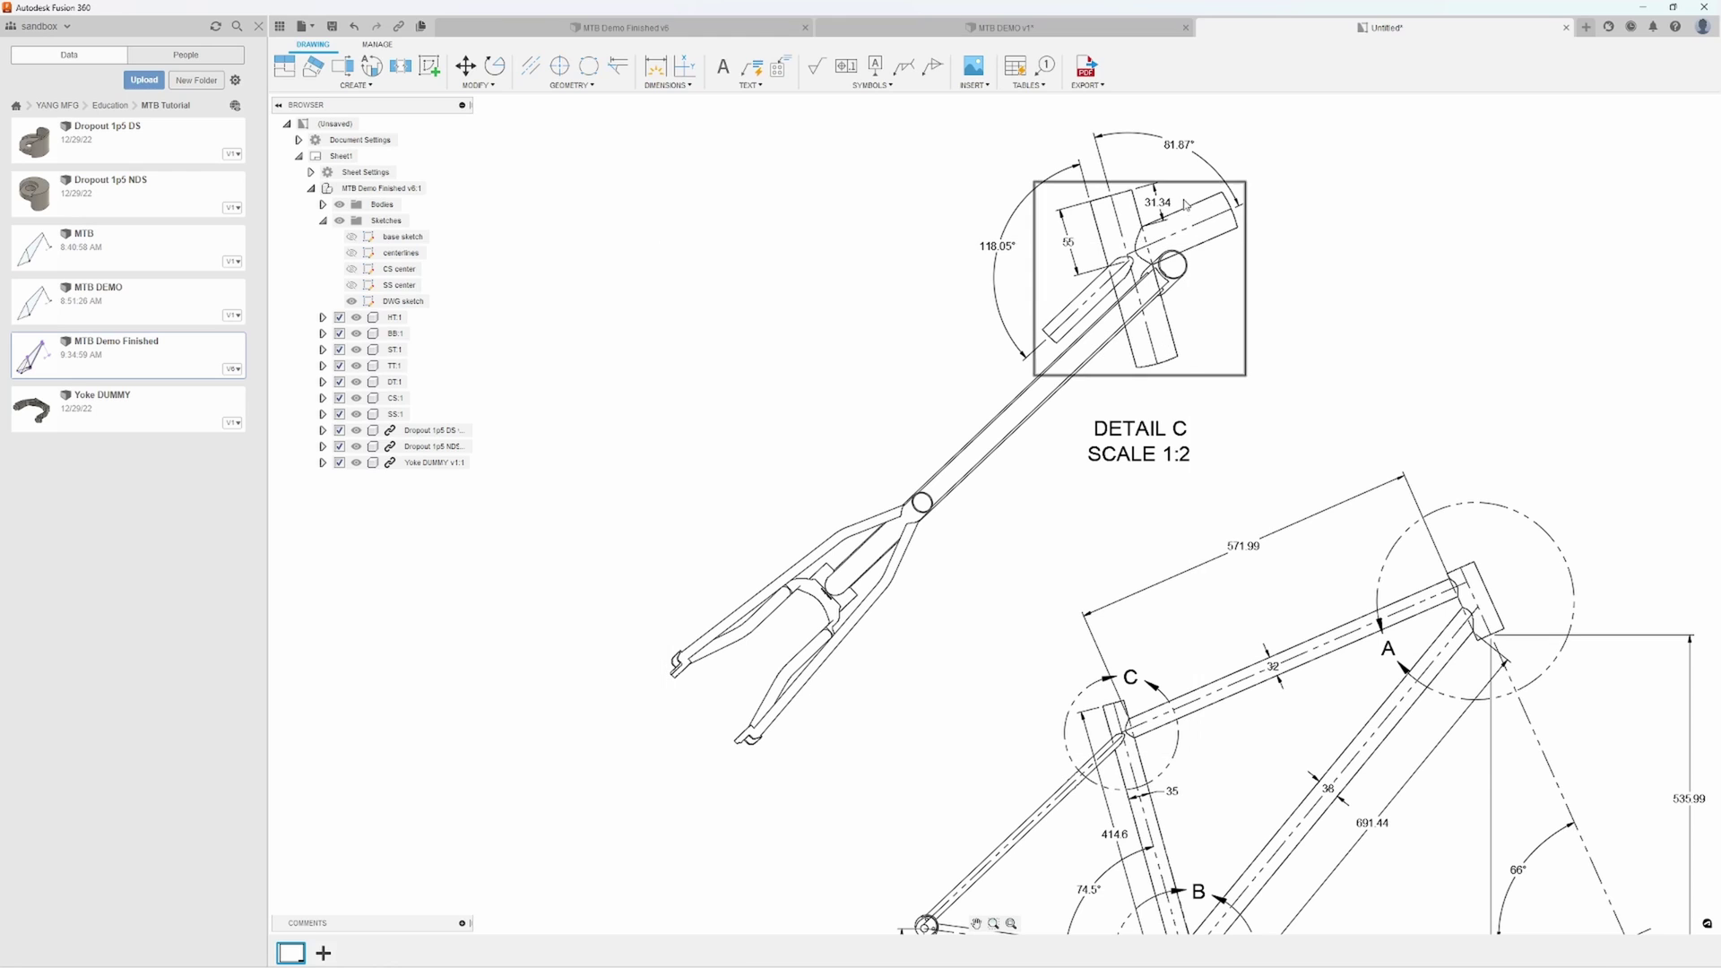
Move Detail C up and right, and set the rear-stay view's tangent edges to Full Length
left_click_drag(1185, 205, 1531, 165)
mouse_move(1016, 553)
middle_mouse_down()
mouse_move(1085, 456)
mouse_move(1122, 435)
mouse_move(1138, 451)
mouse_move(1002, 588)
middle_mouse_up()
scroll(999, 568, "up", 3)
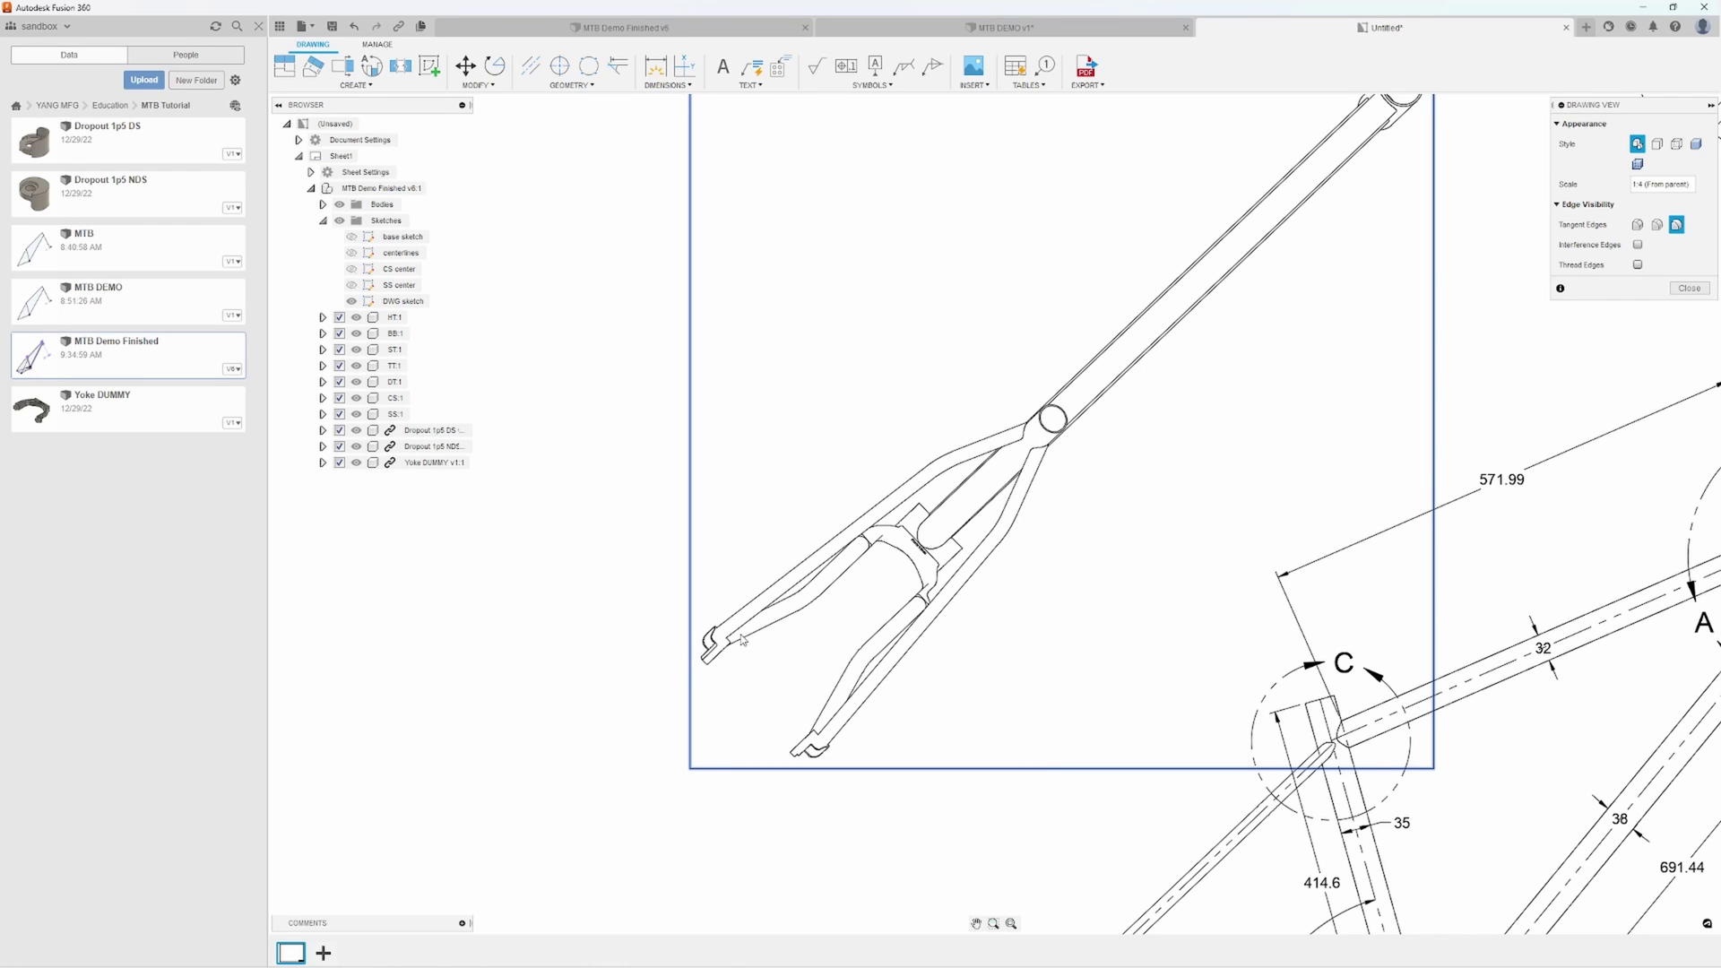
scroll(775, 633, "up", 5)
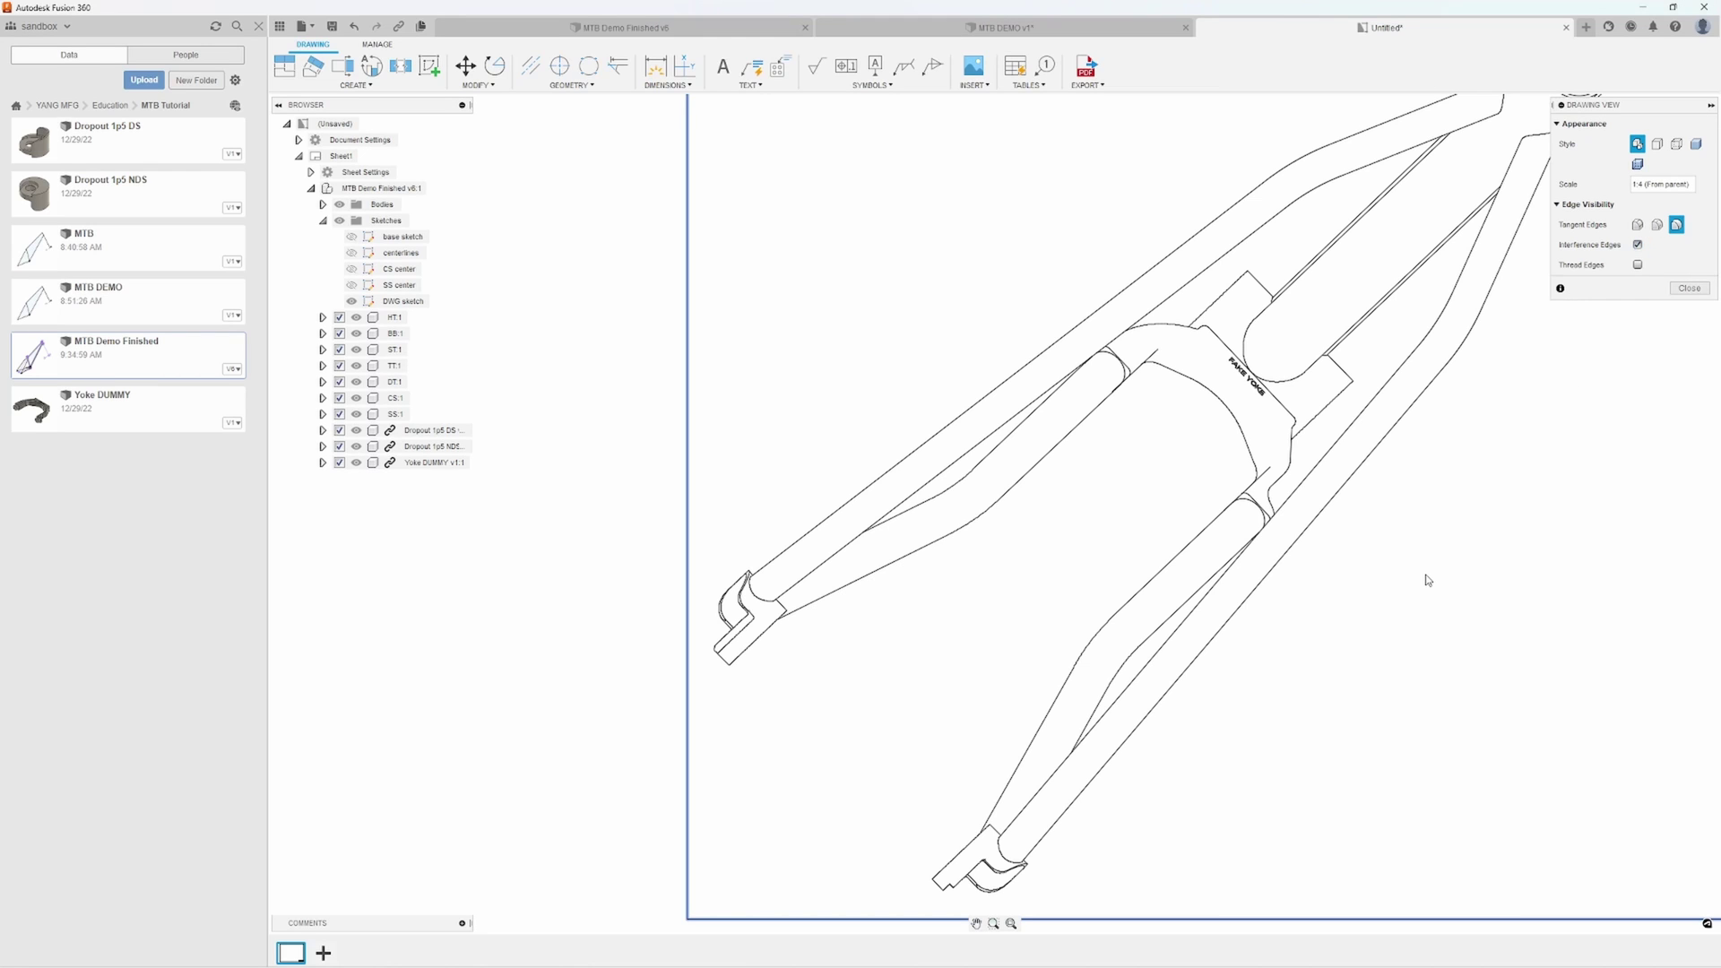
middle_click_drag(1531, 505, 1434, 496)
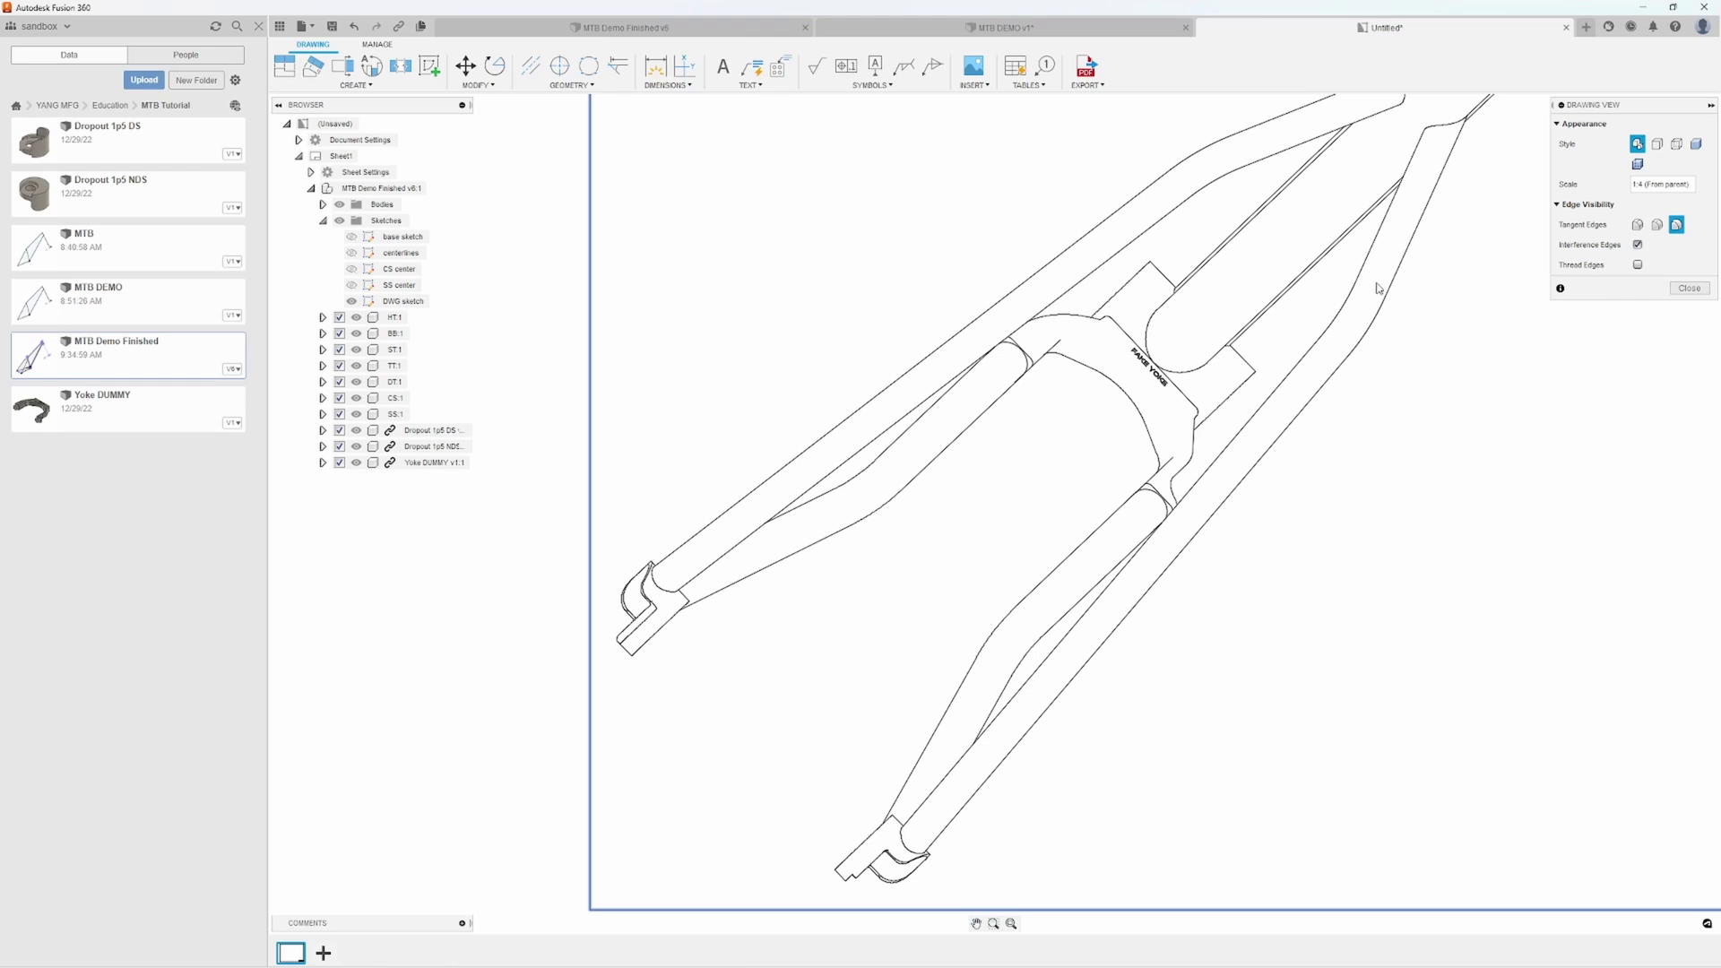
left_click(1638, 226)
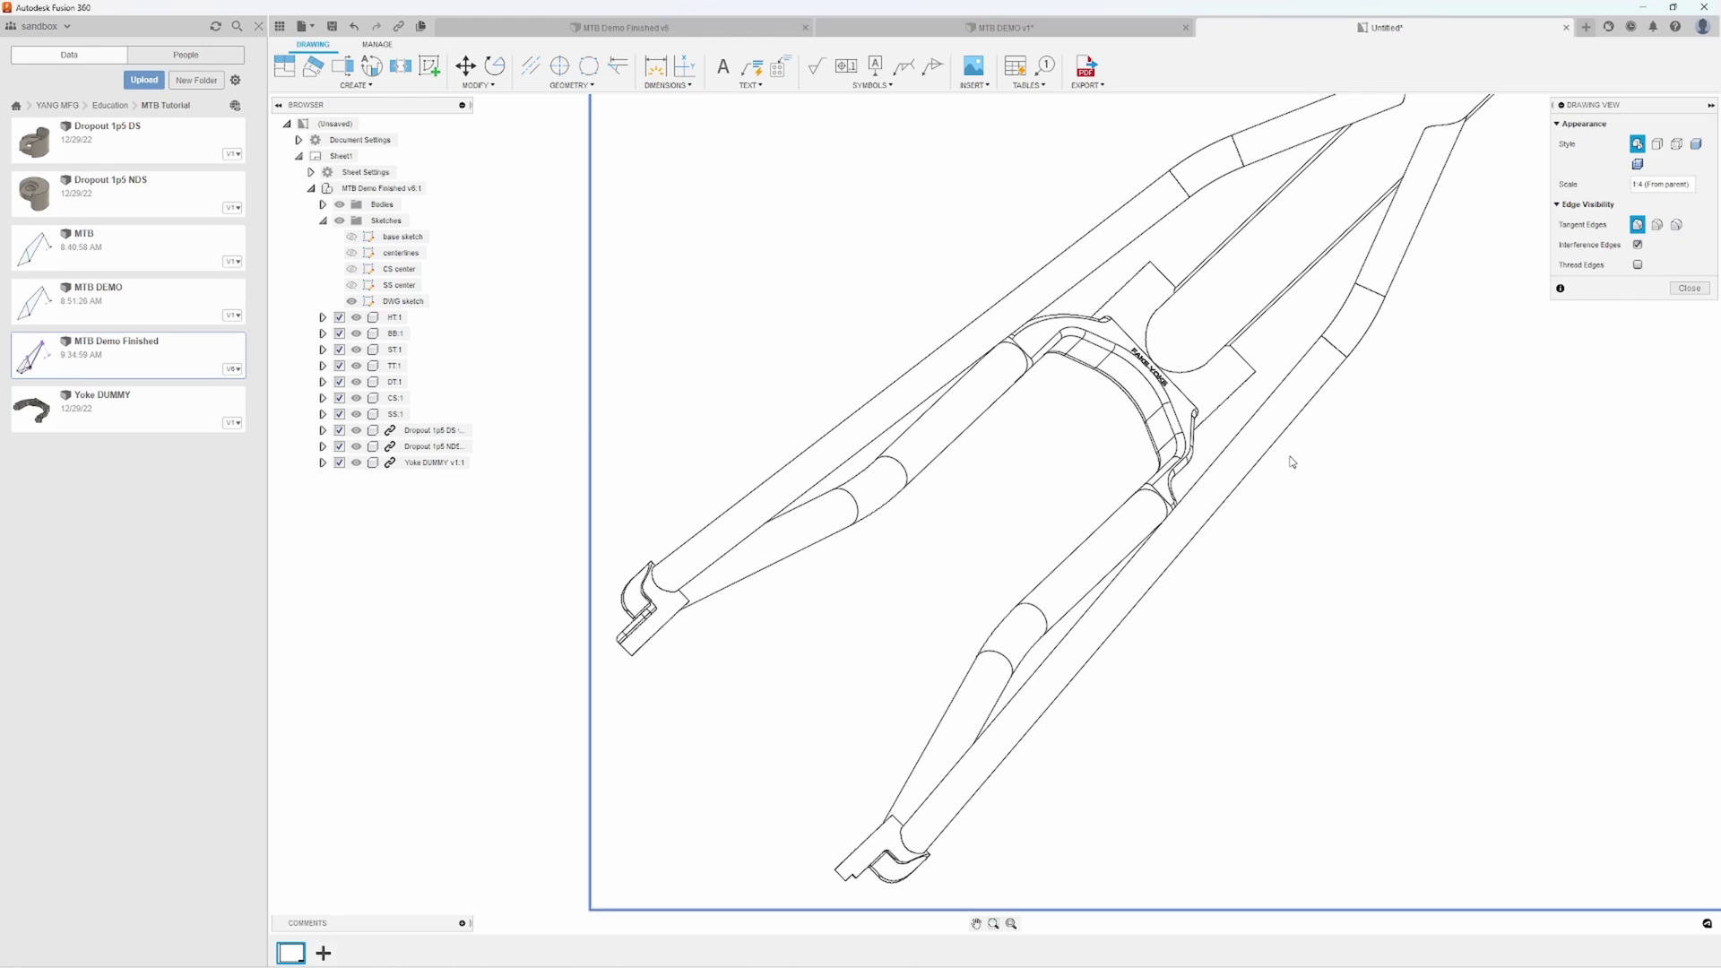
scroll(1435, 528, "down", 2)
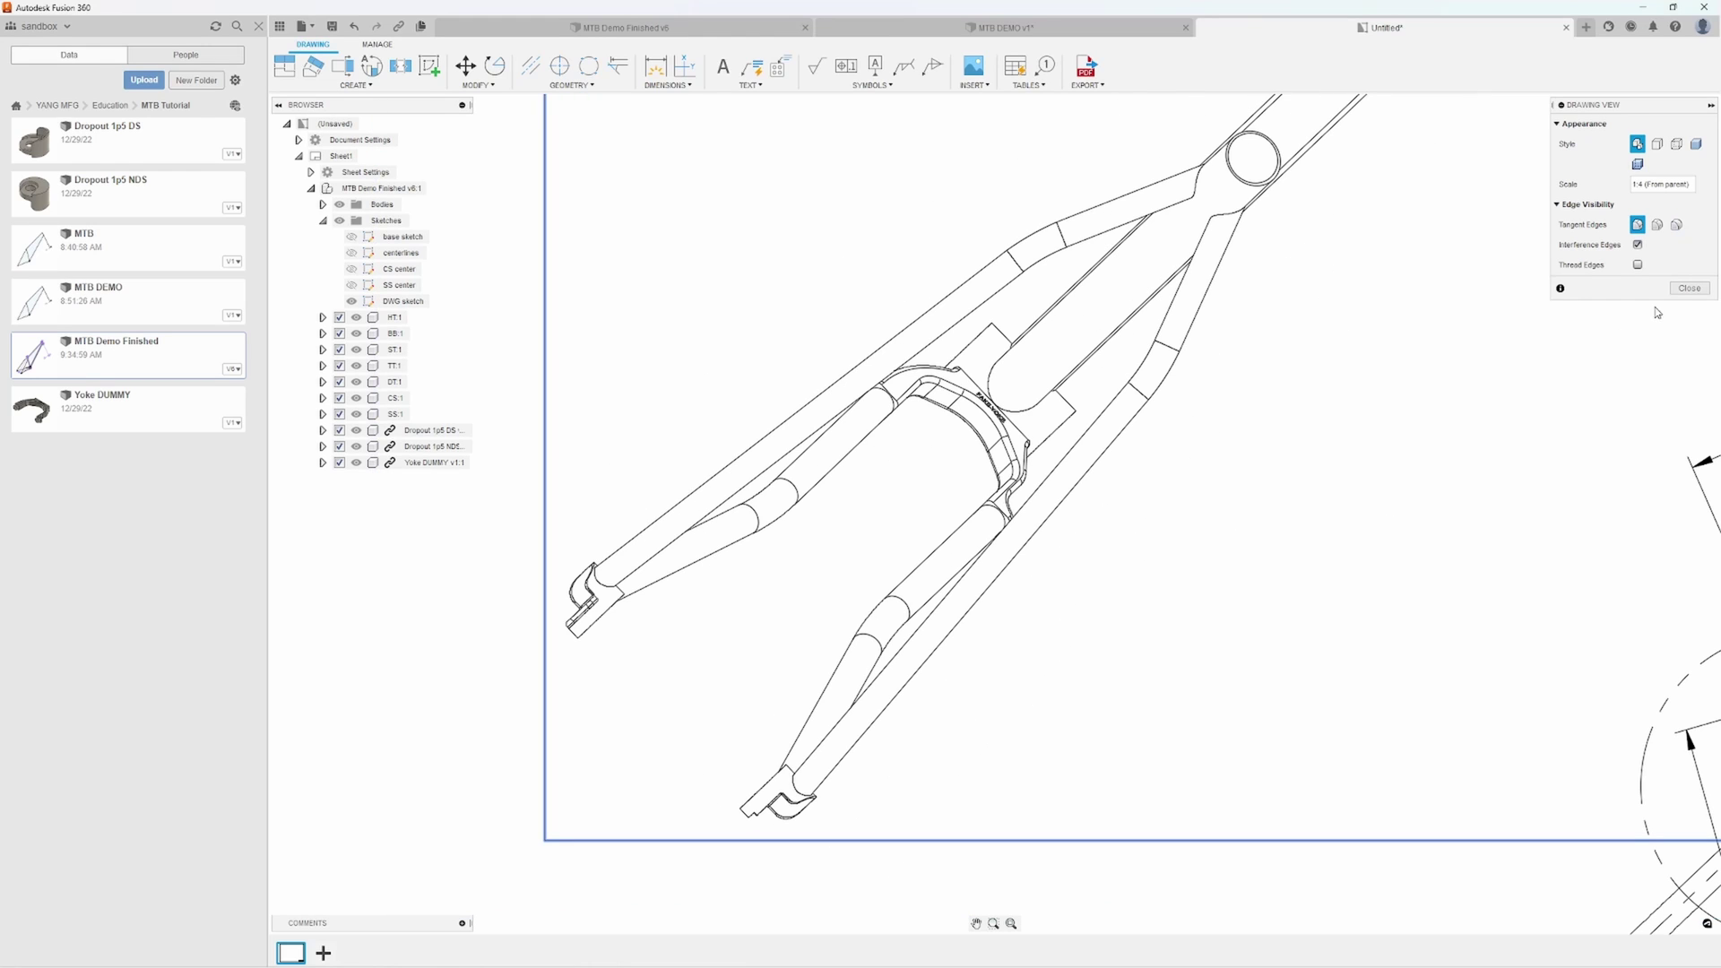
left_click(1677, 288)
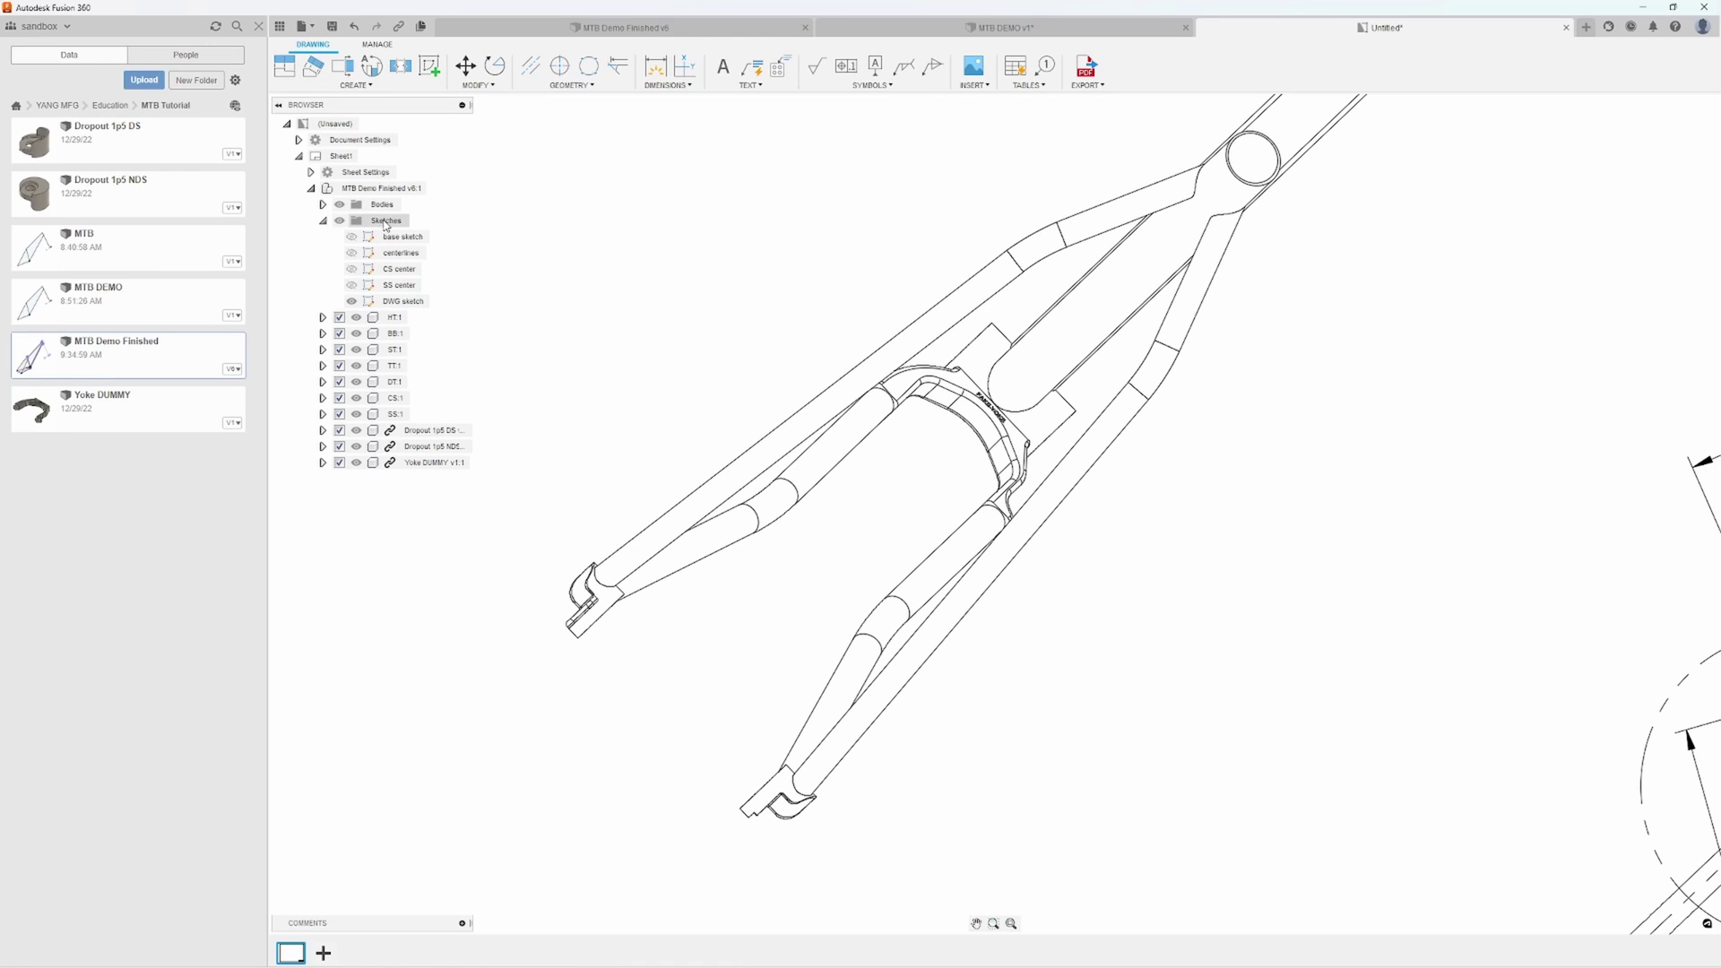
Turn on the SS center sketch so dashed centerlines show along the stays
left_click(360, 286)
left_click(353, 285)
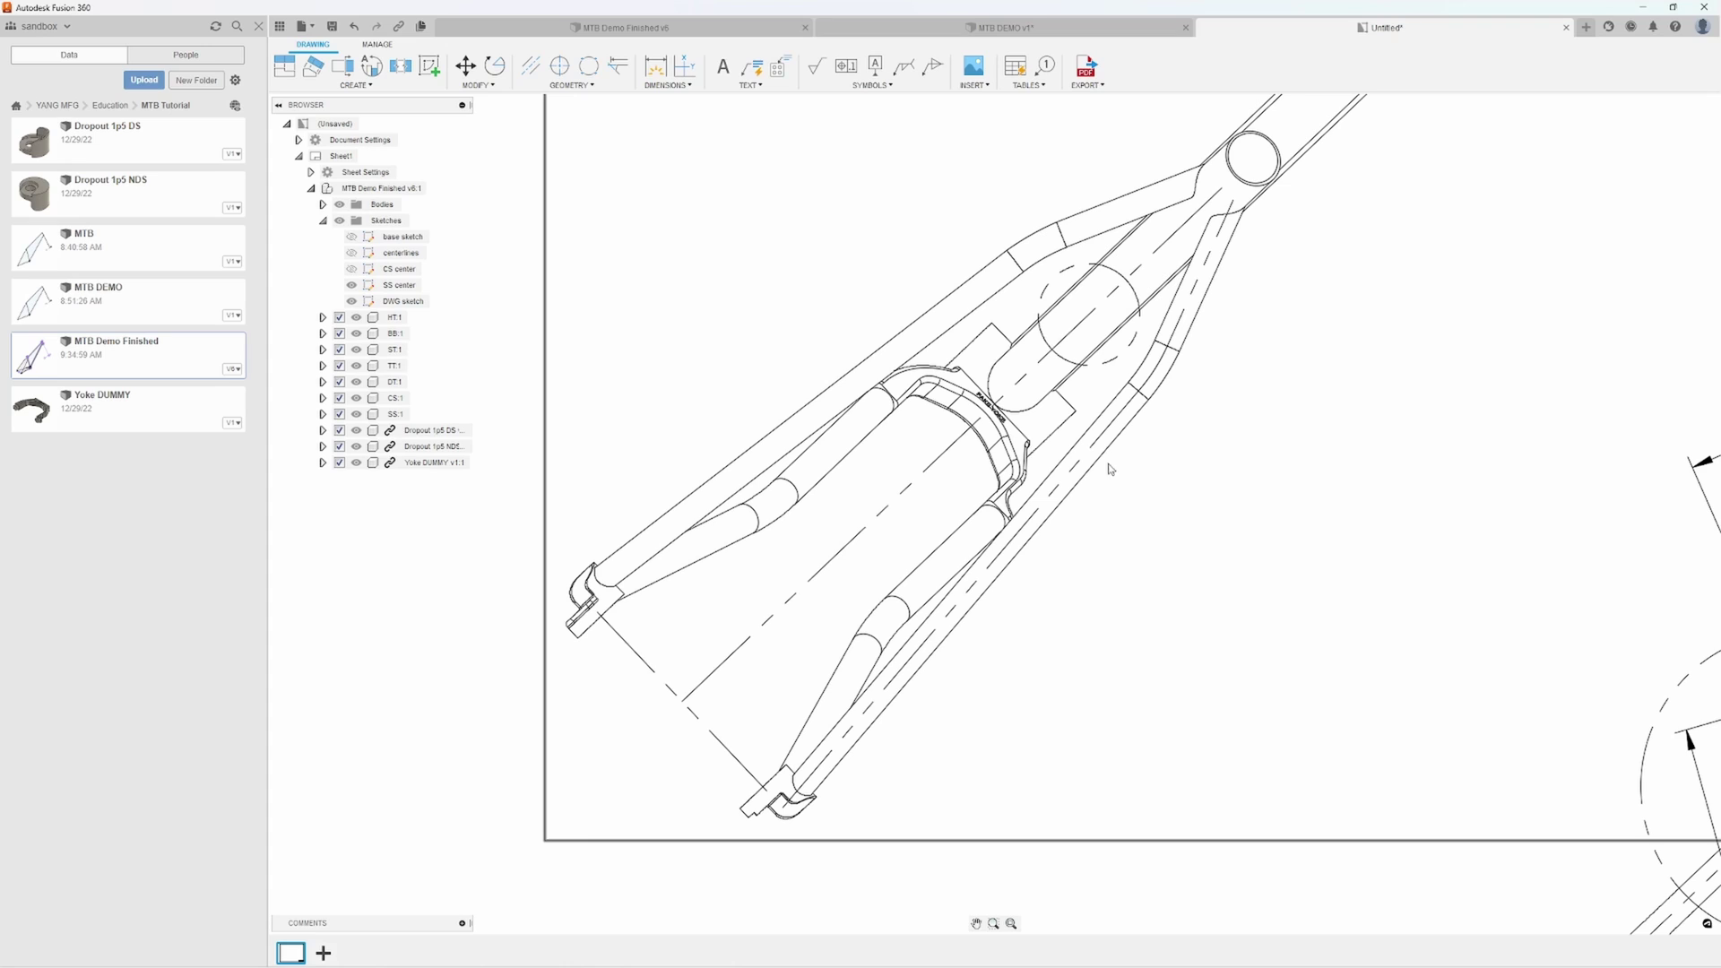
middle_click_drag(1172, 487, 1112, 480)
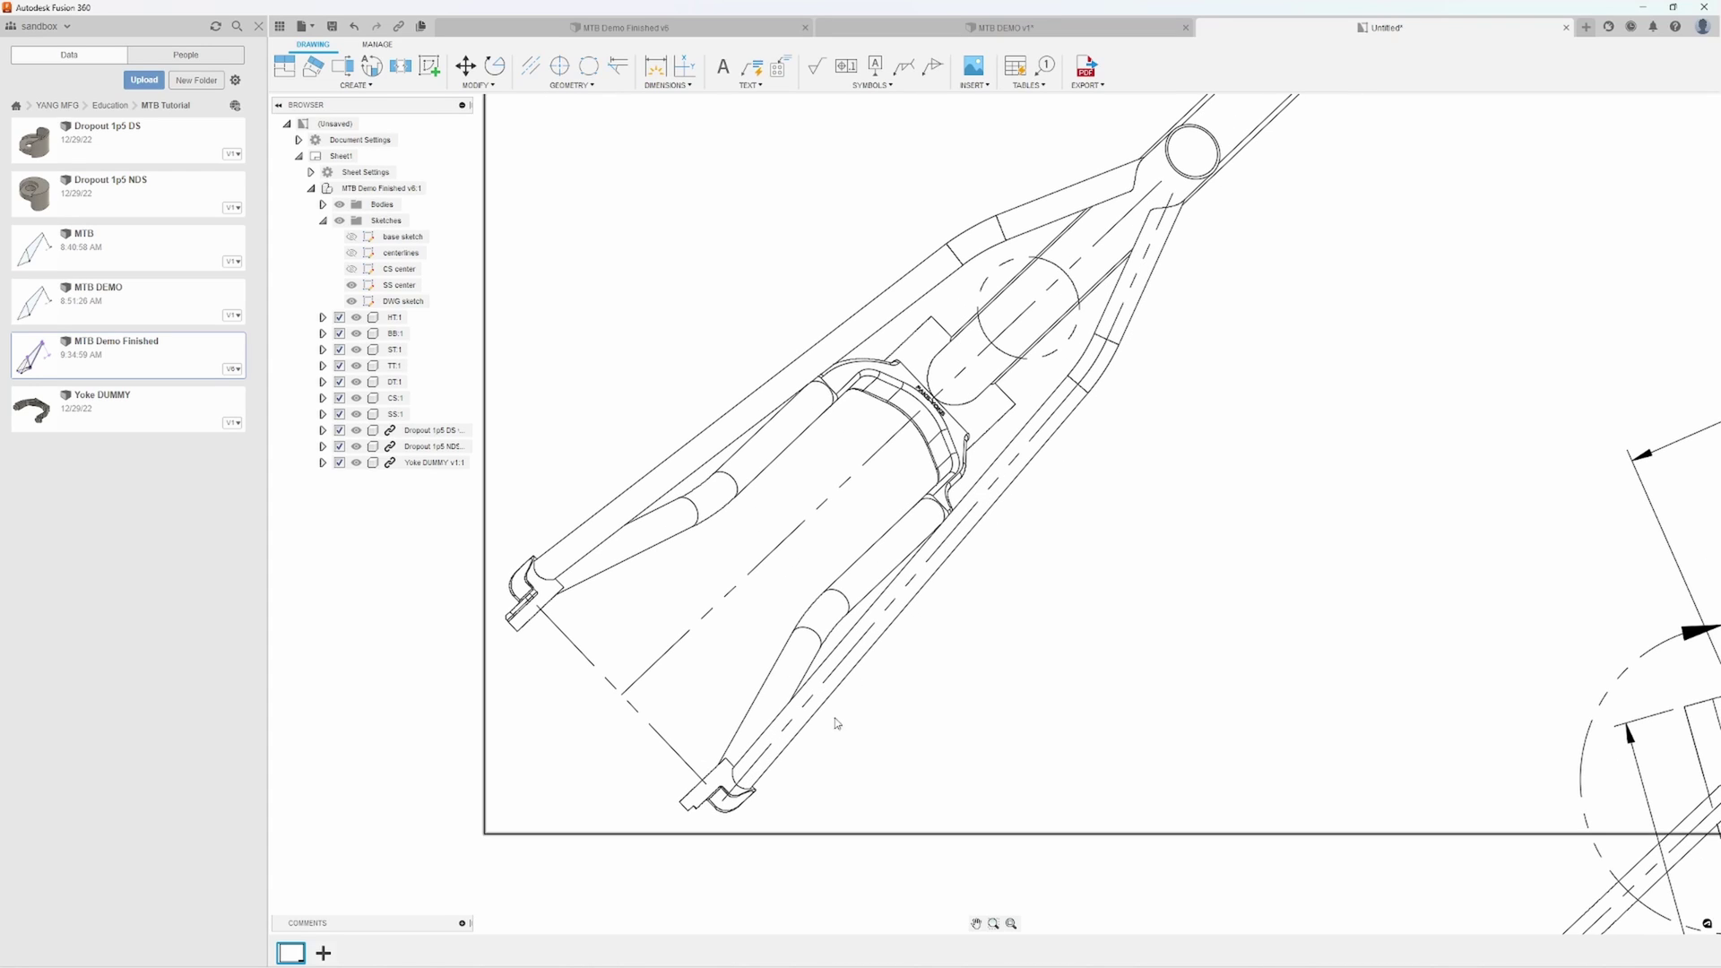
scroll(1037, 553, "down", 2)
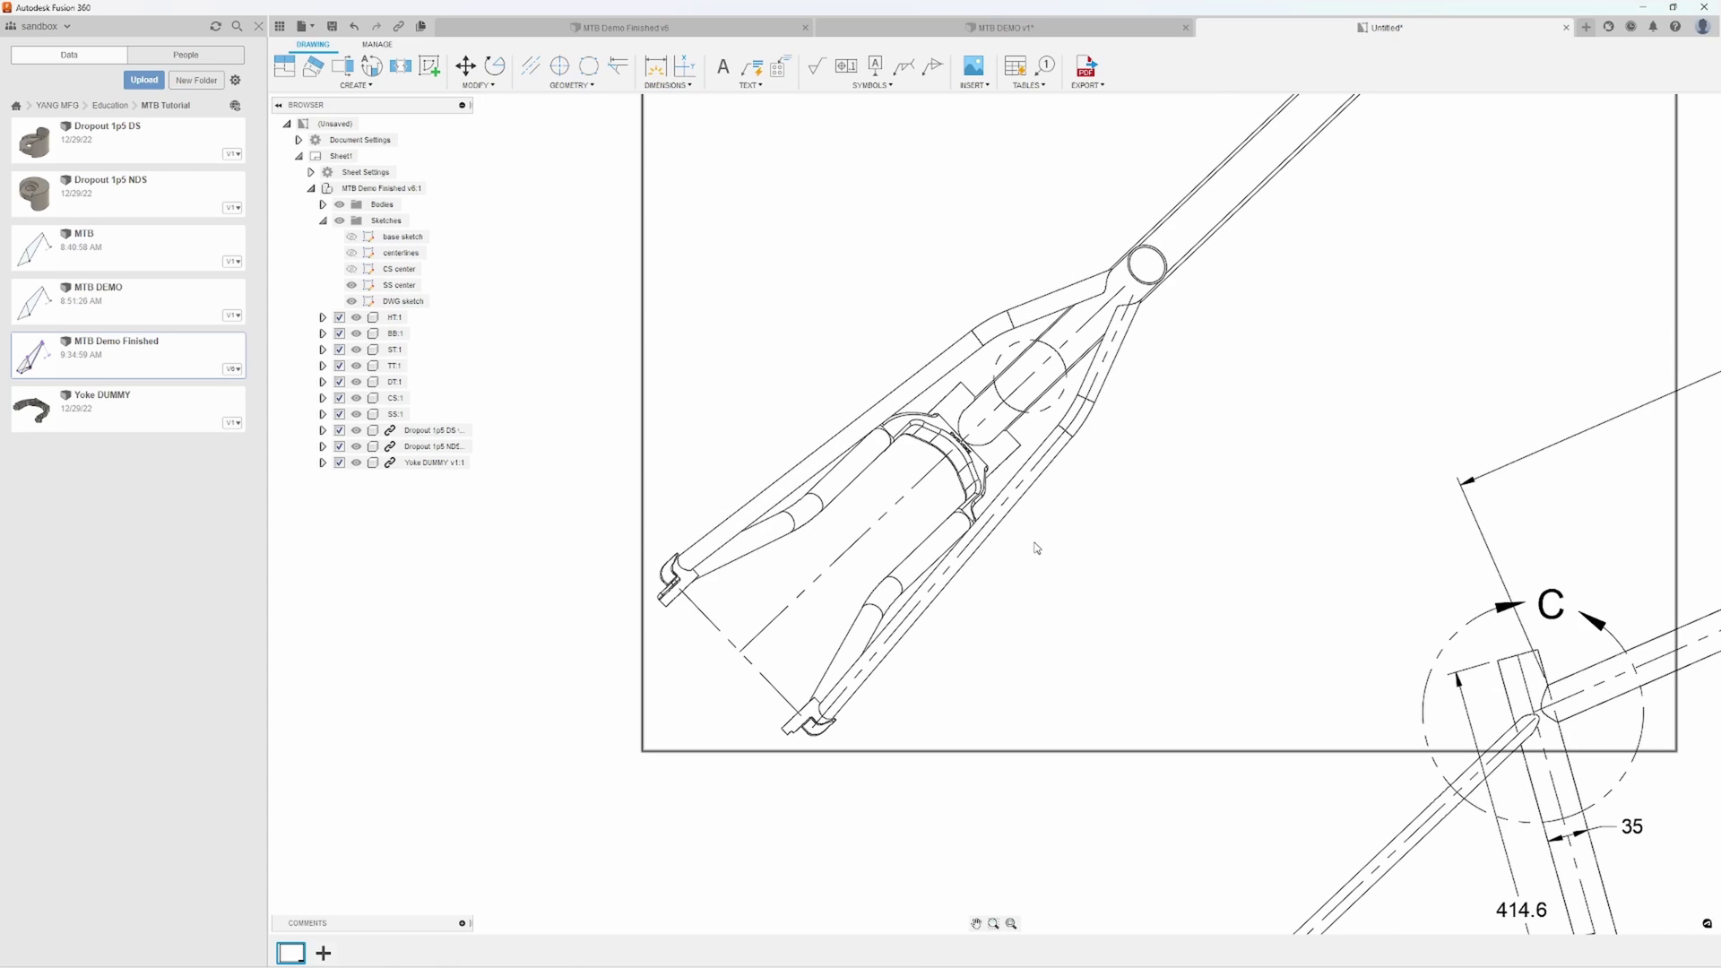
middle_click_drag(1134, 461, 1084, 449)
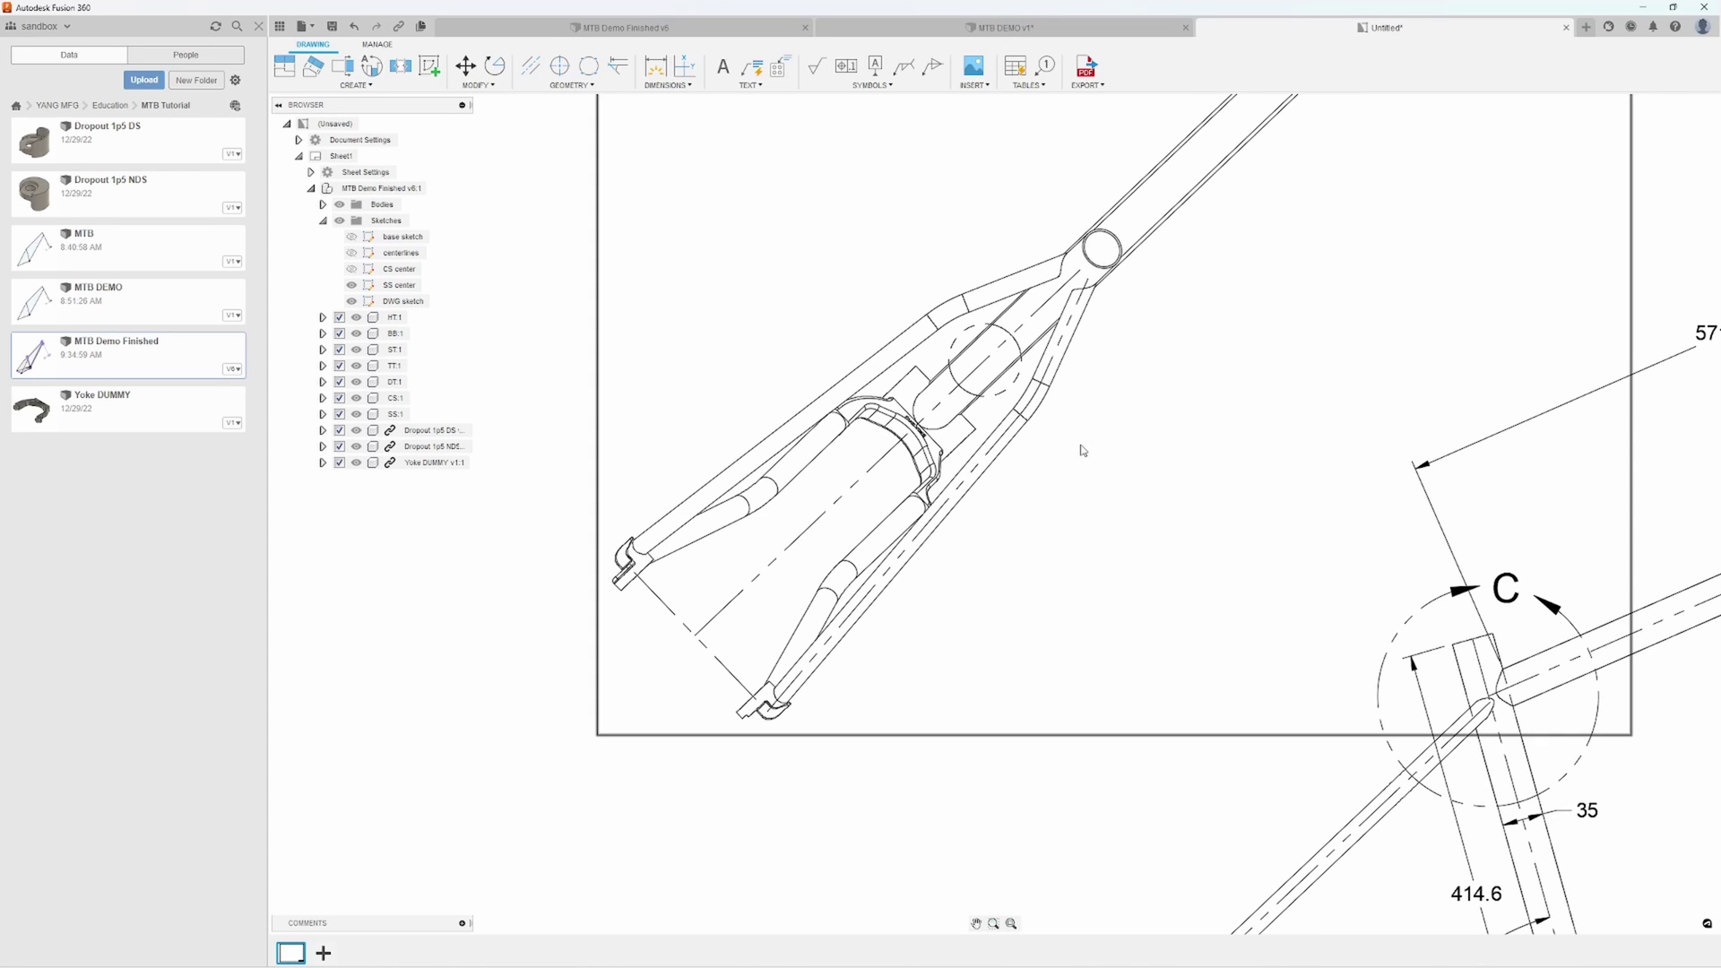
Dimension the 16° angle between the two stay edges in the rear-stay view
key("d")
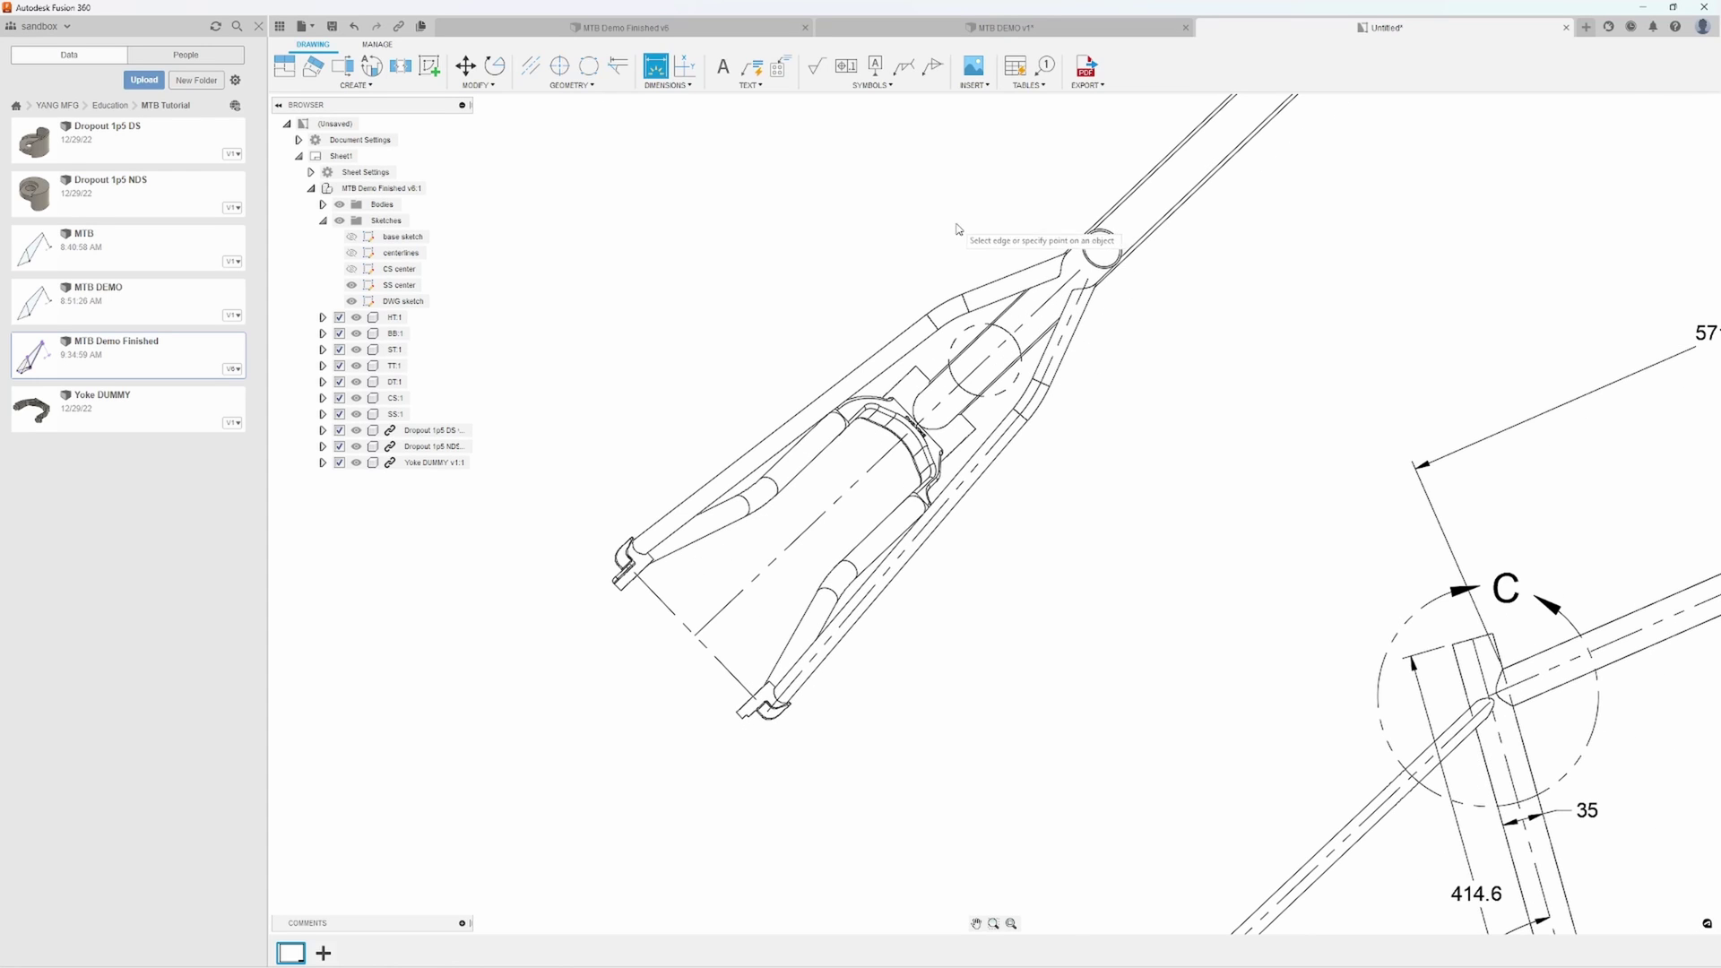
scroll(938, 246, "up", 5)
left_click(827, 473)
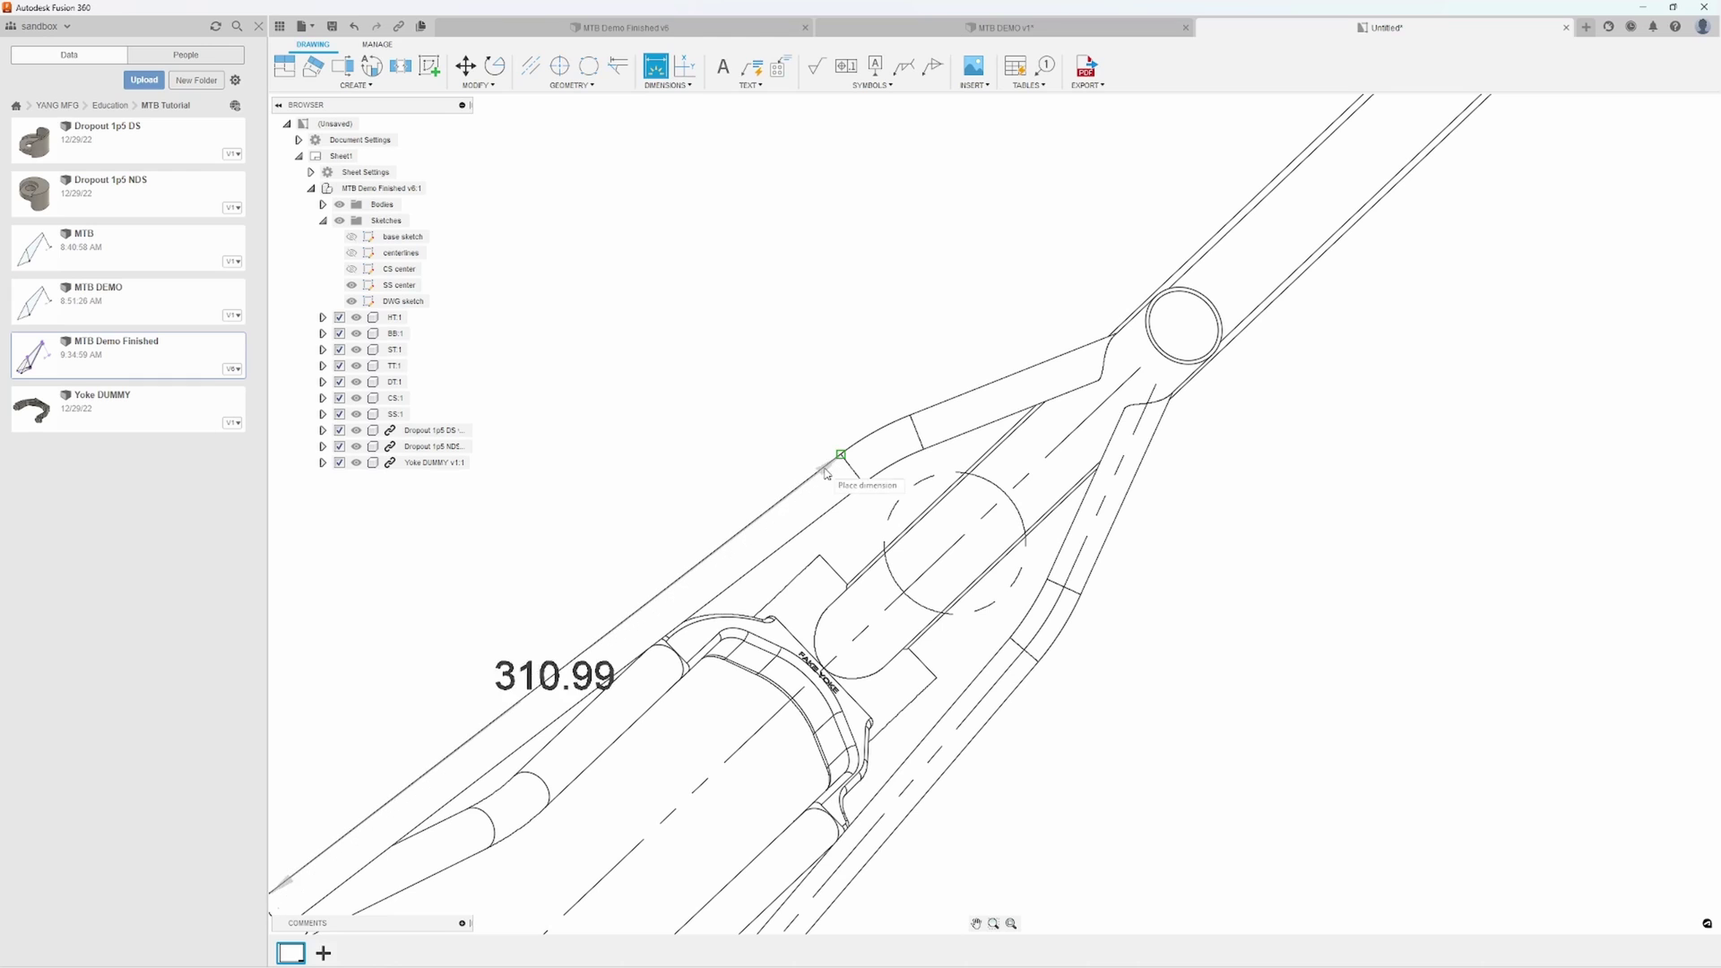
left_click(977, 390)
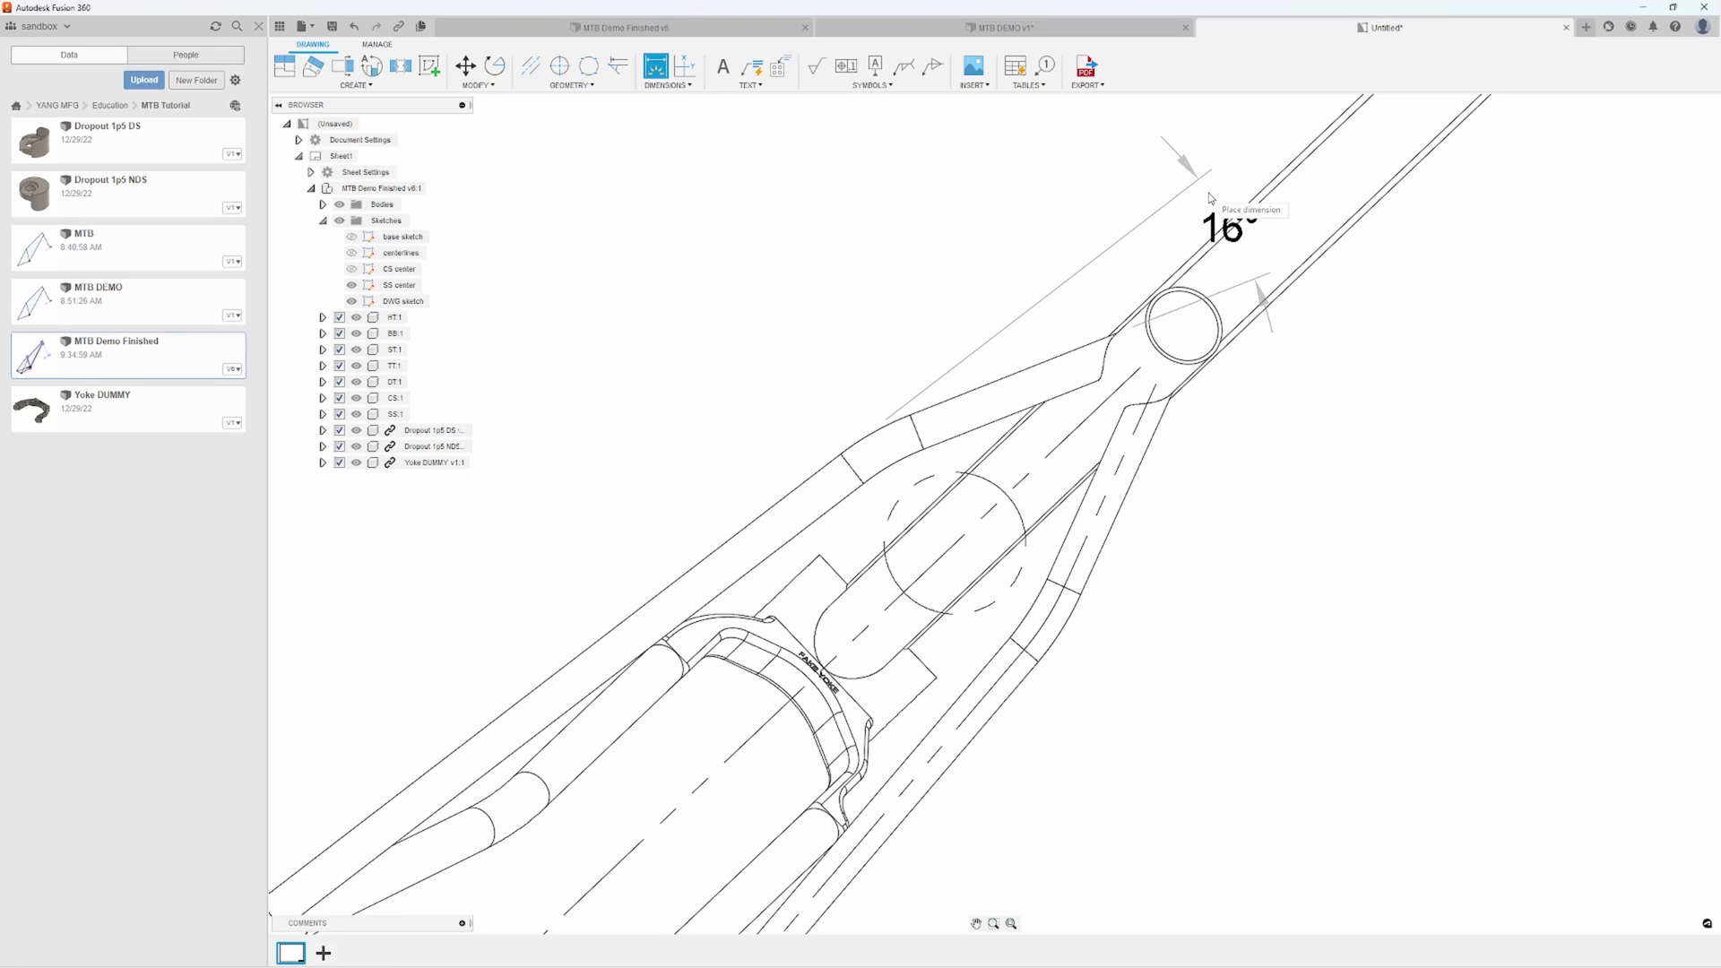
left_click(1210, 197)
scroll(1335, 413, "down", 3)
mouse_move(1296, 516)
middle_mouse_down()
mouse_move(1310, 465)
mouse_move(1260, 345)
mouse_move(1137, 436)
middle_mouse_up()
scroll(1125, 489, "down", 2)
middle_click_drag(897, 688, 993, 484)
scroll(993, 484, "up", 1)
scroll(993, 487, "up", 3)
middle_click_drag(1112, 376, 851, 696)
scroll(953, 492, "down", 2)
middle_click_drag(1008, 408, 970, 477)
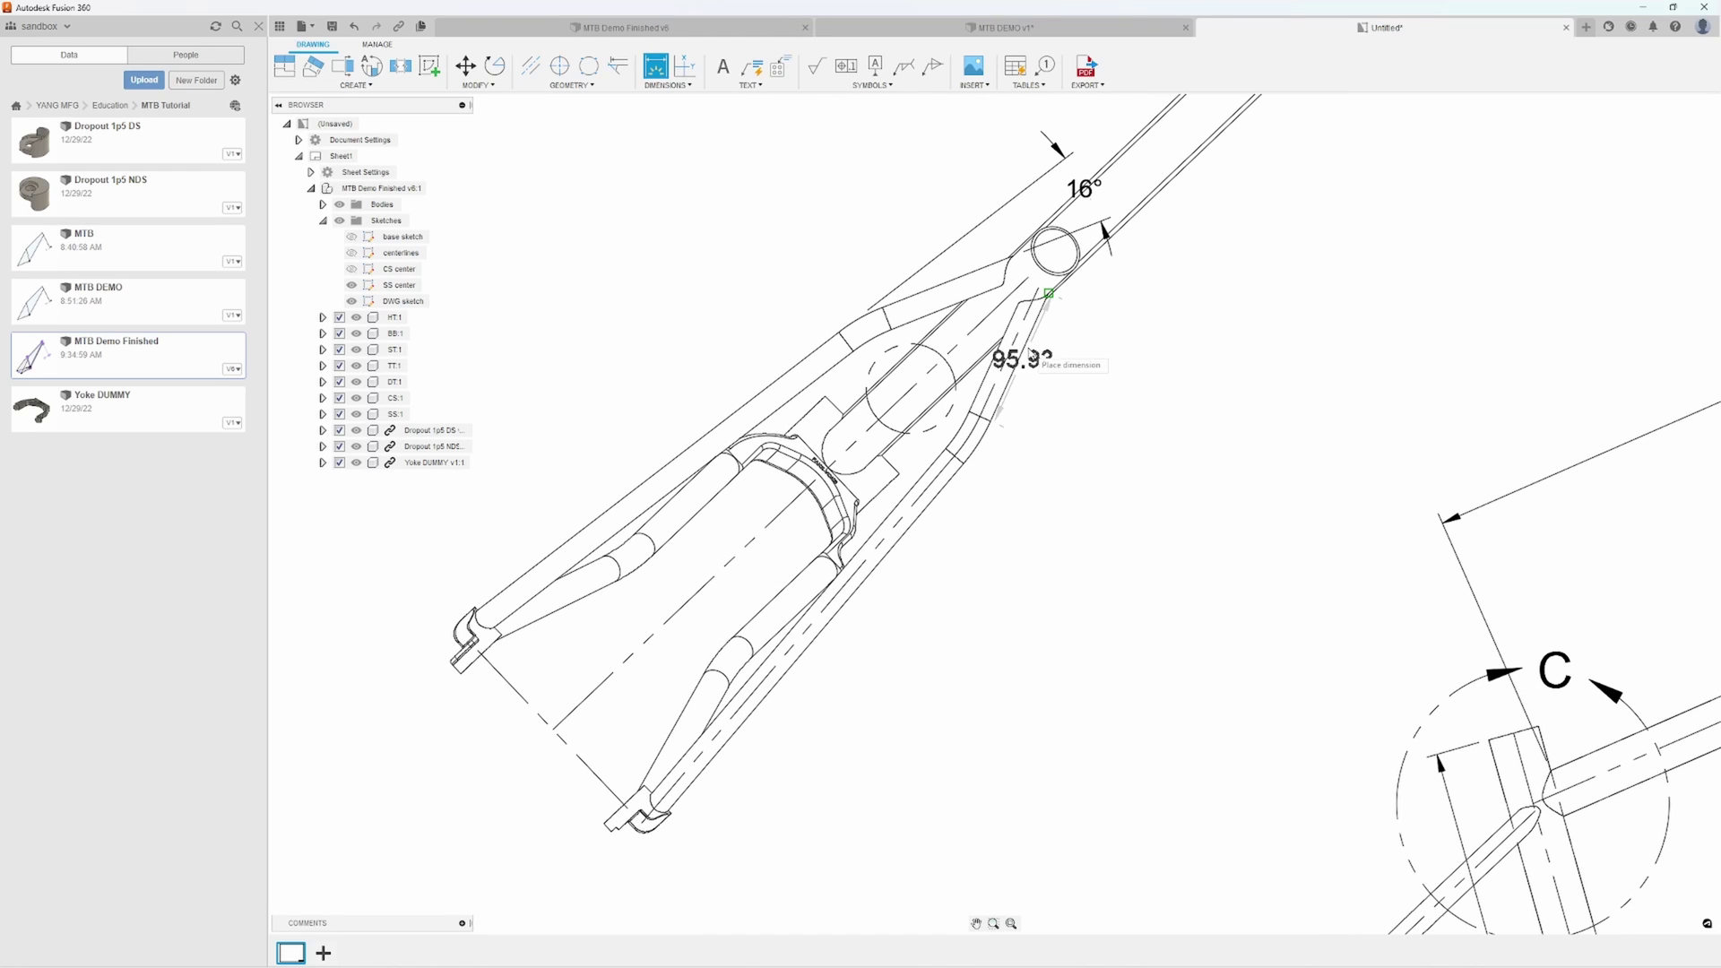
Add the 95.93 and 310.99 length dimensions and the R115 radius on the stays
left_click(1074, 358)
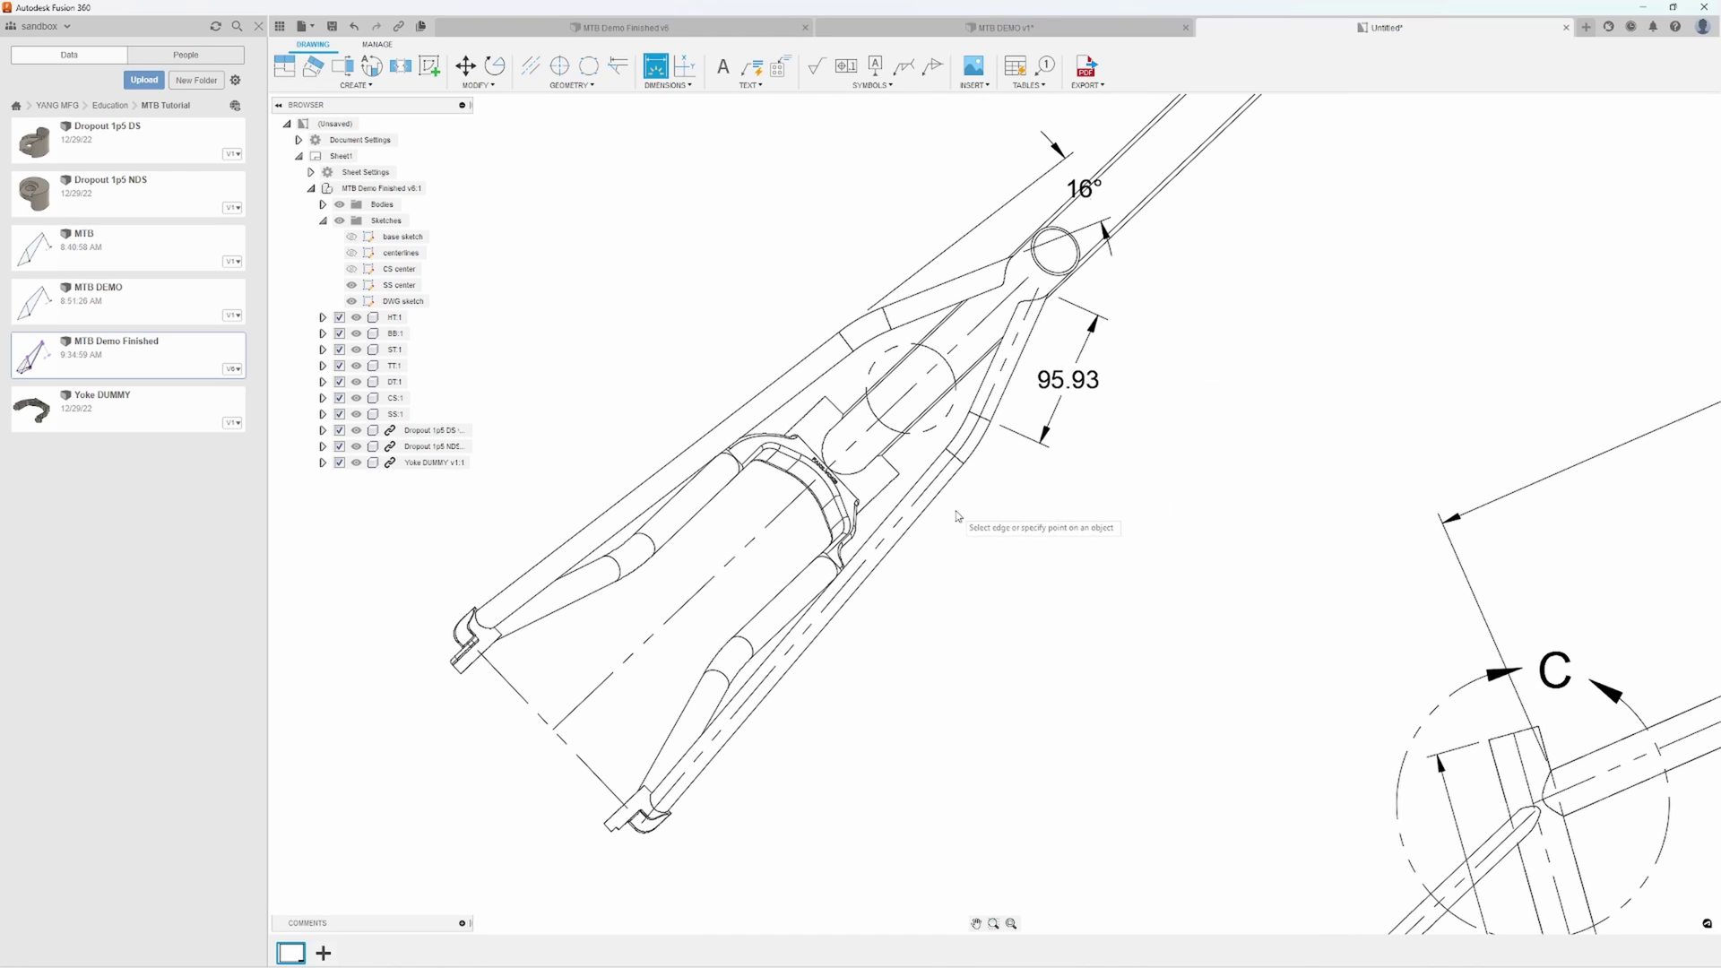
left_click(963, 484)
left_click(1000, 528)
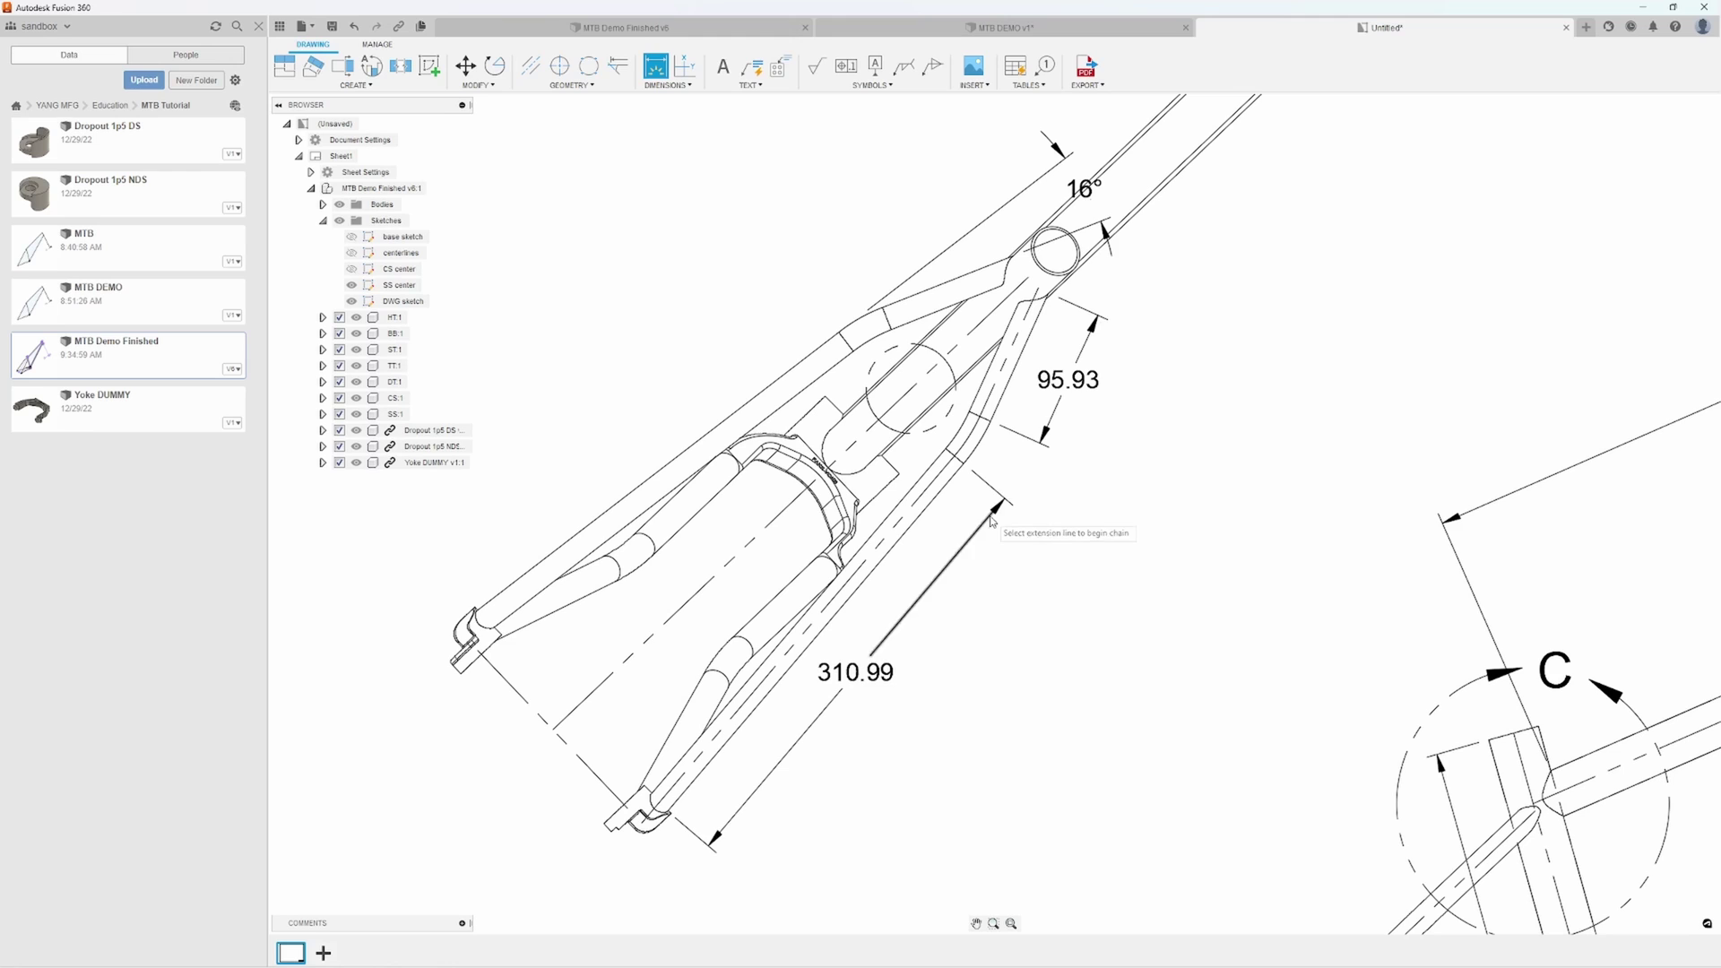
scroll(982, 435, "up", 3)
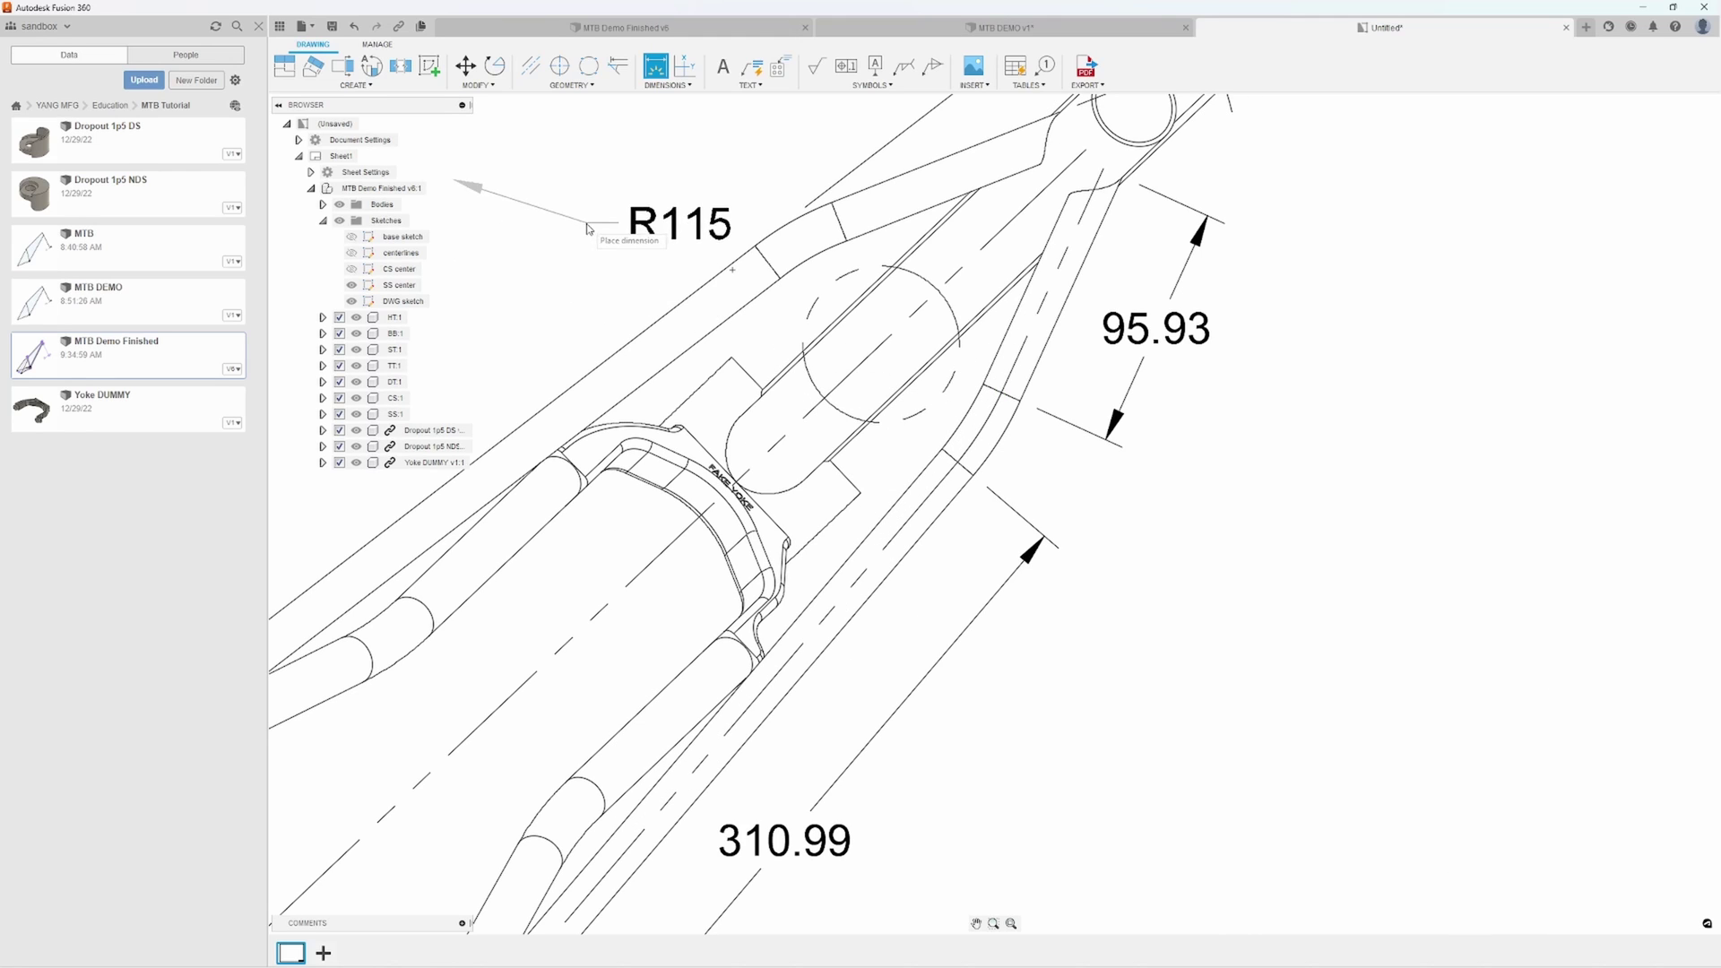
left_click(840, 342)
scroll(1201, 546, "down", 4)
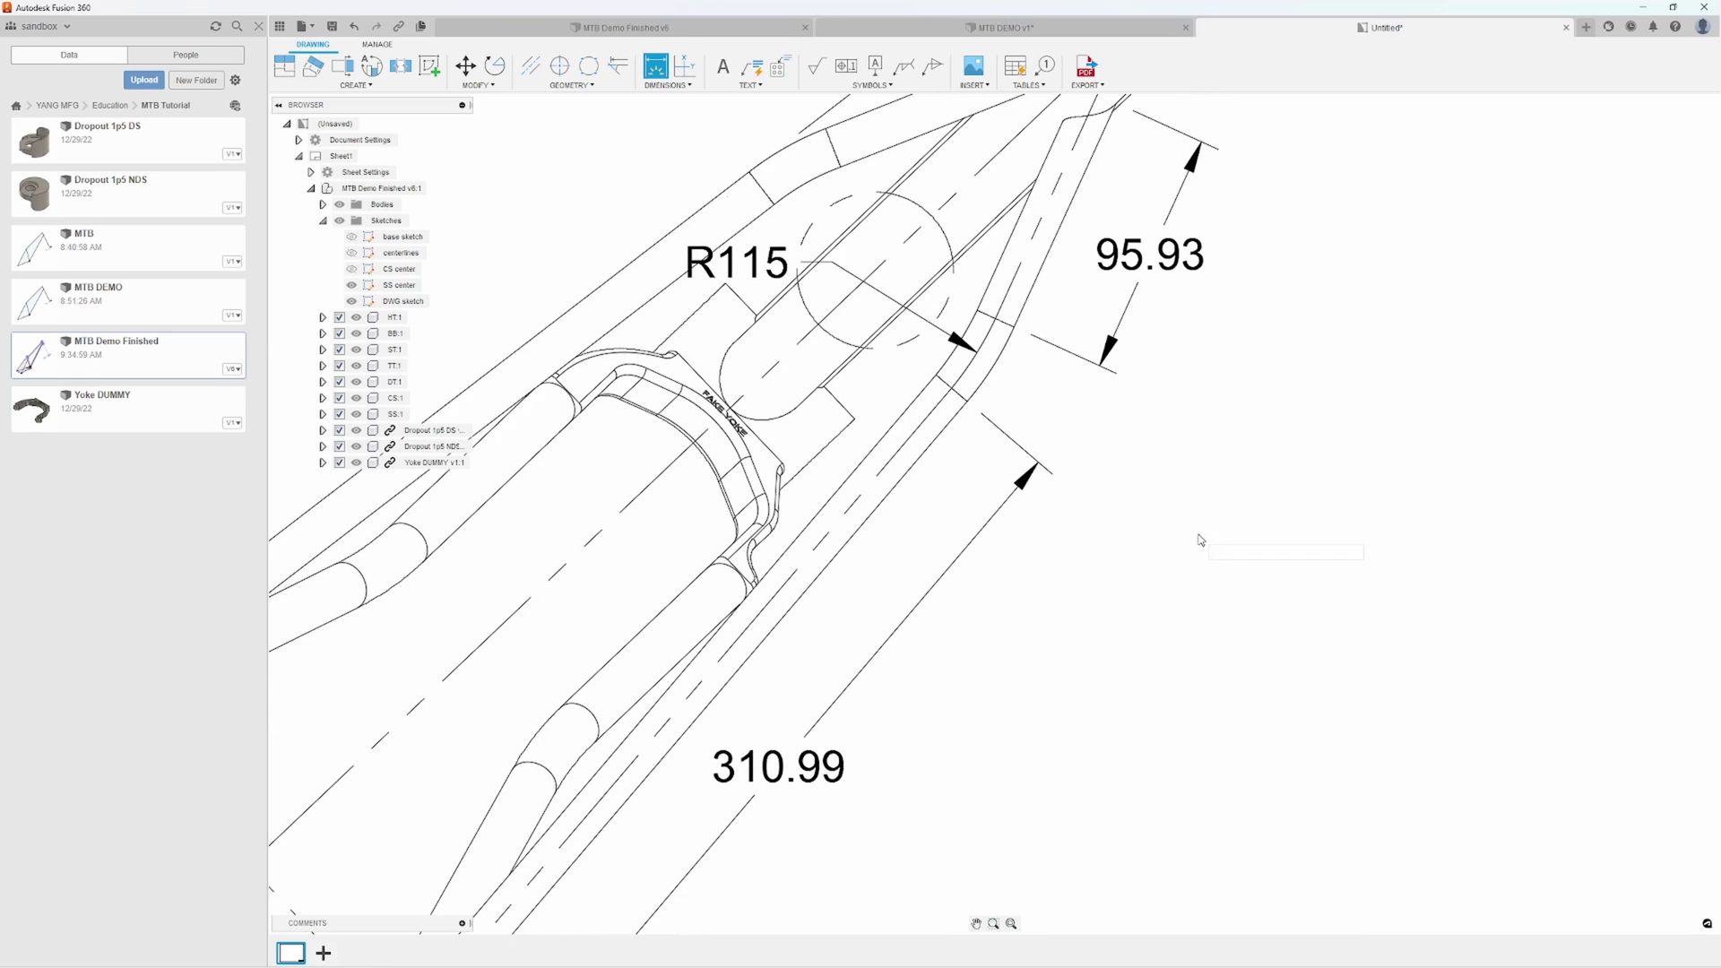
scroll(1167, 535, "down", 1)
scroll(934, 637, "up", 6)
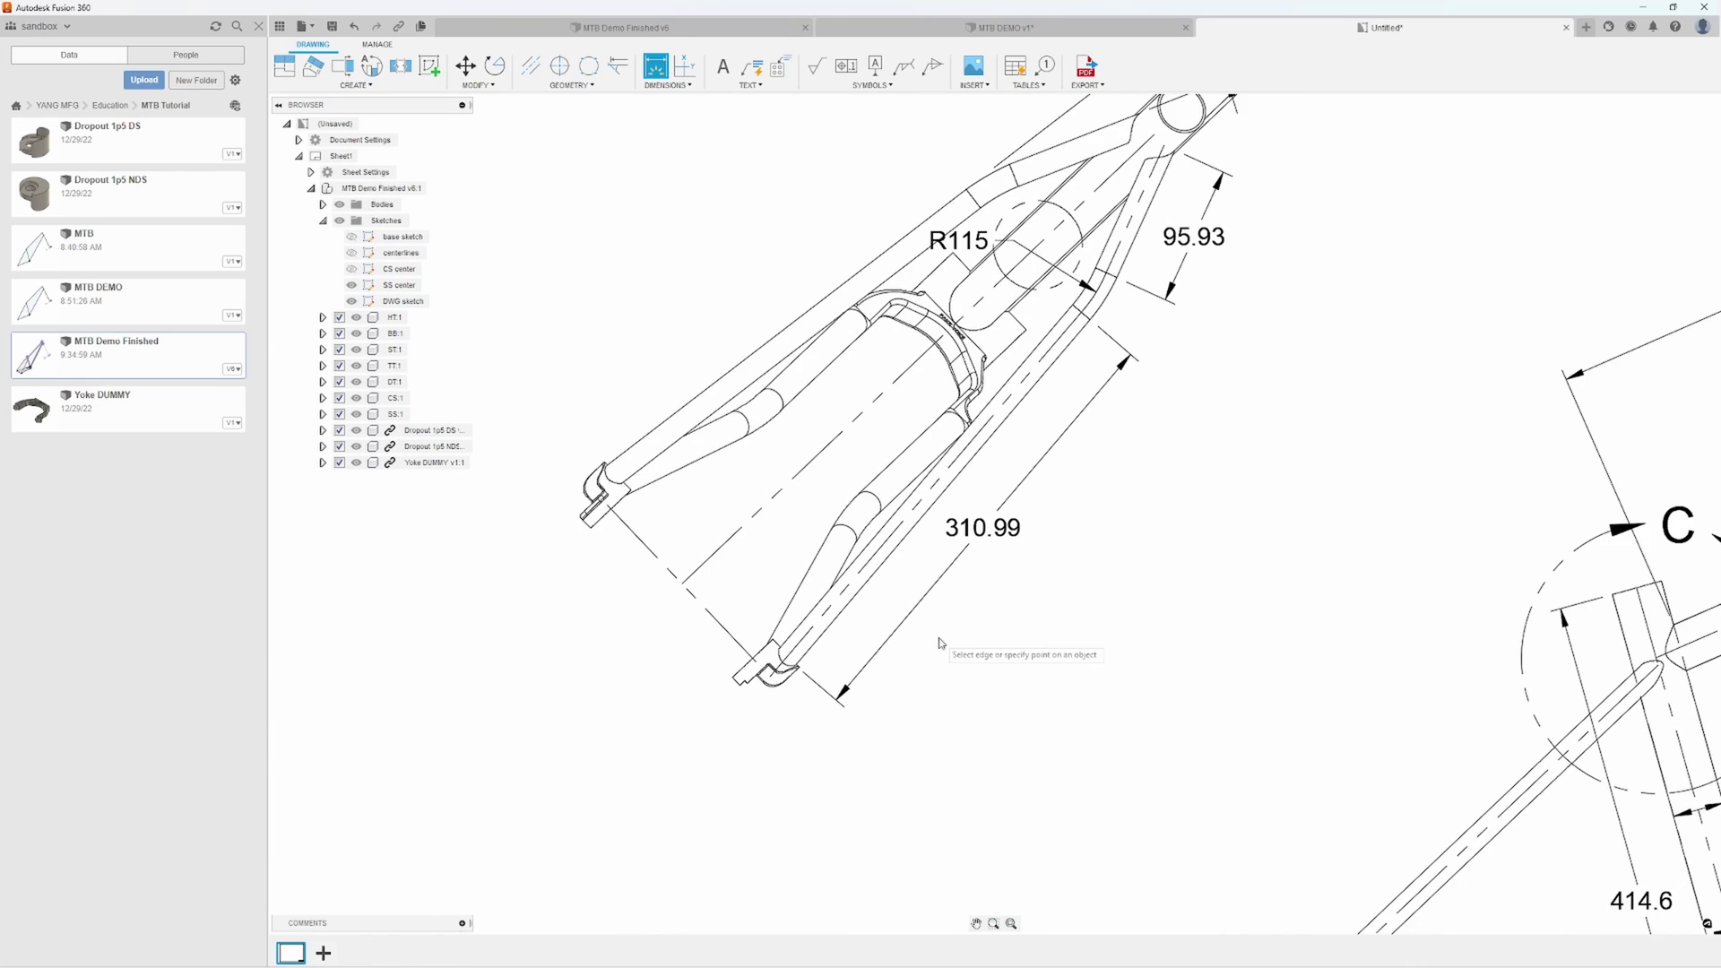
Add the 96° dropout angle and the 2.78 dimension at the dropout corner
left_click(787, 619)
scroll(736, 672, "up", 5)
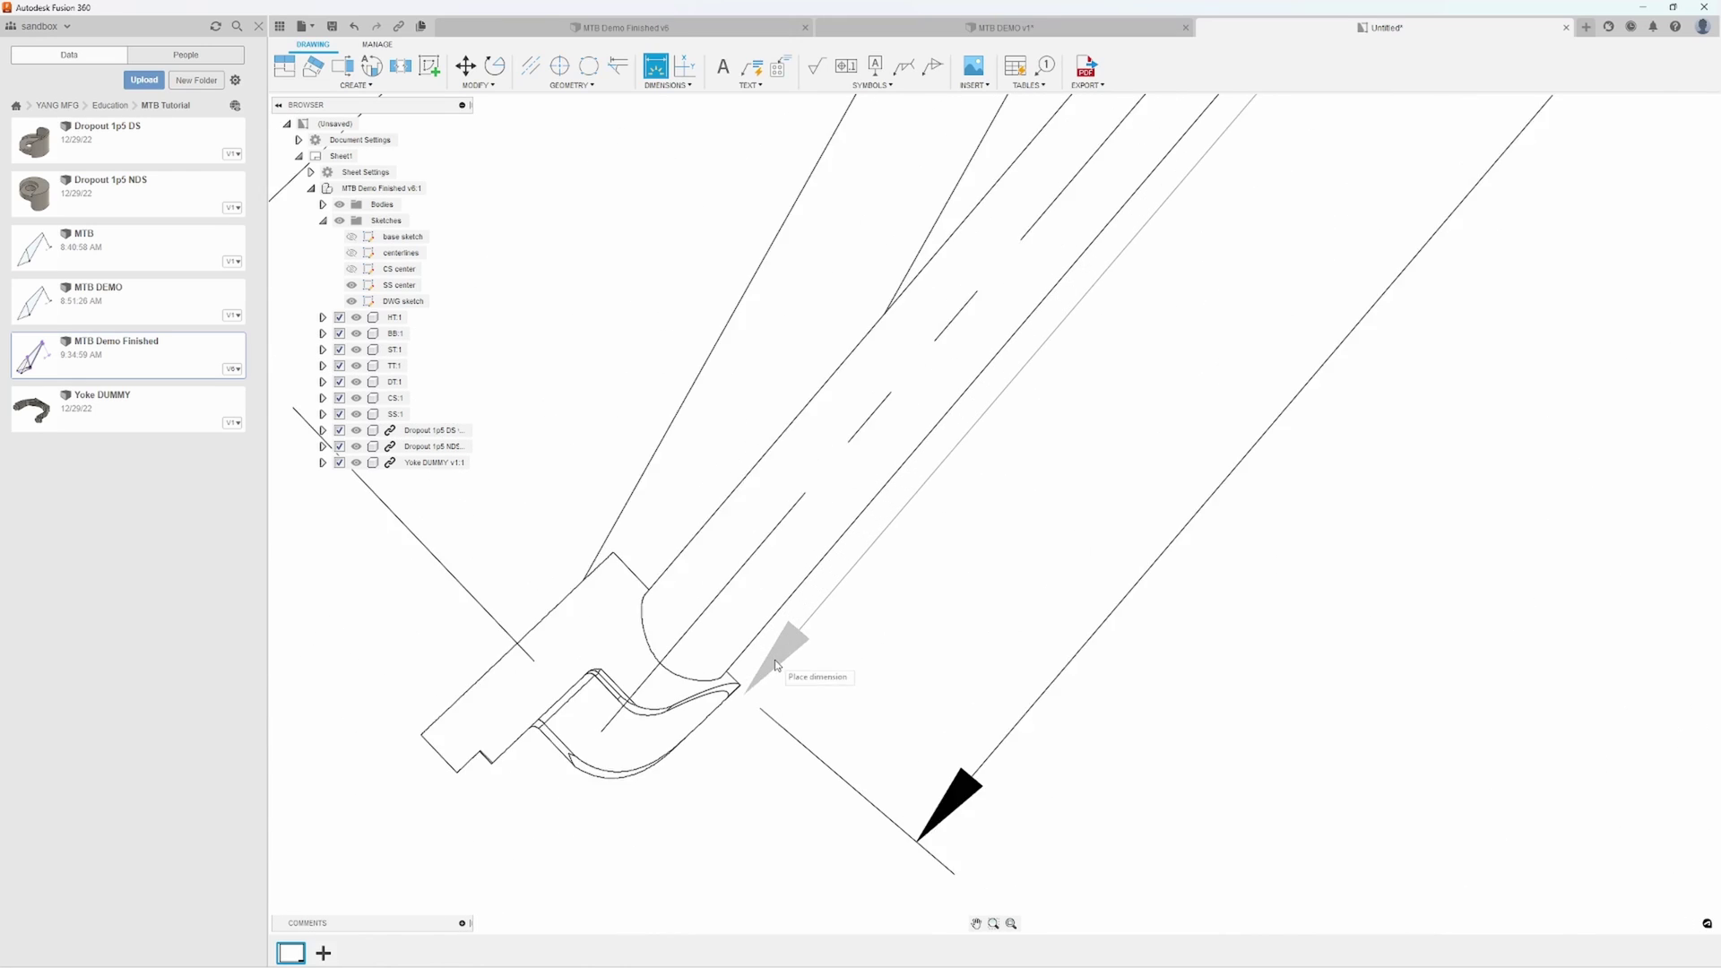
left_click(722, 687)
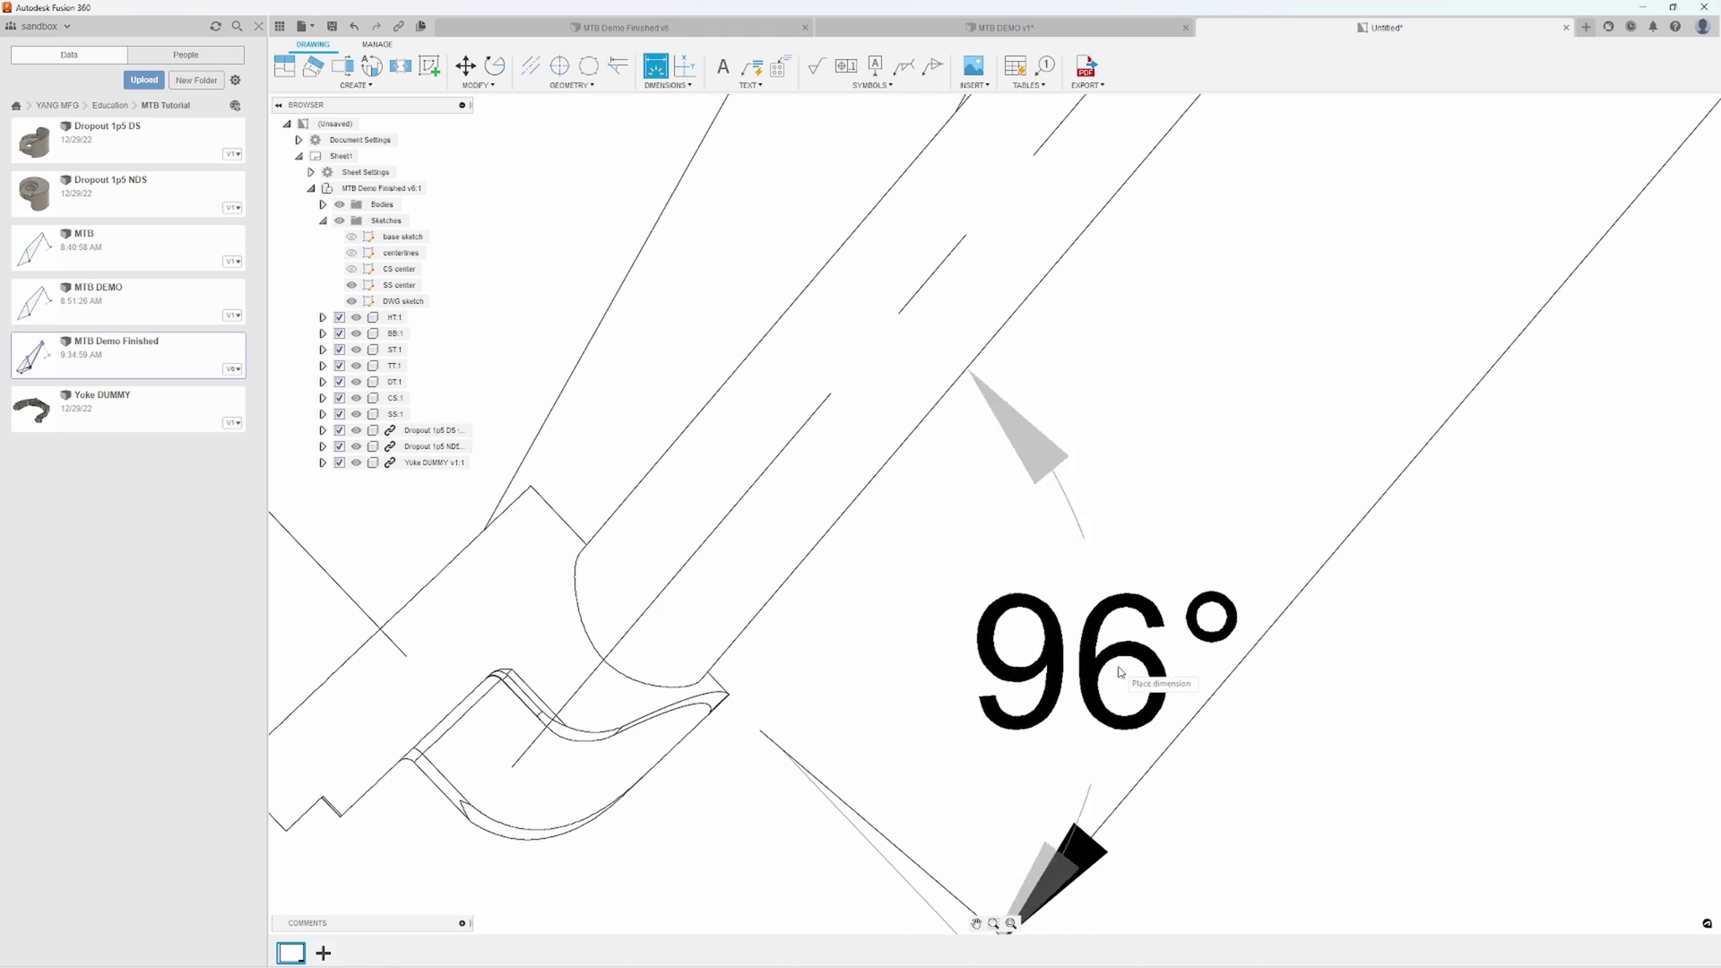
middle_click_drag(1186, 666, 745, 492)
scroll(878, 536, "down", 2)
left_click(1251, 569)
scroll(1067, 565, "down", 2)
middle_click_drag(1013, 579, 1171, 572)
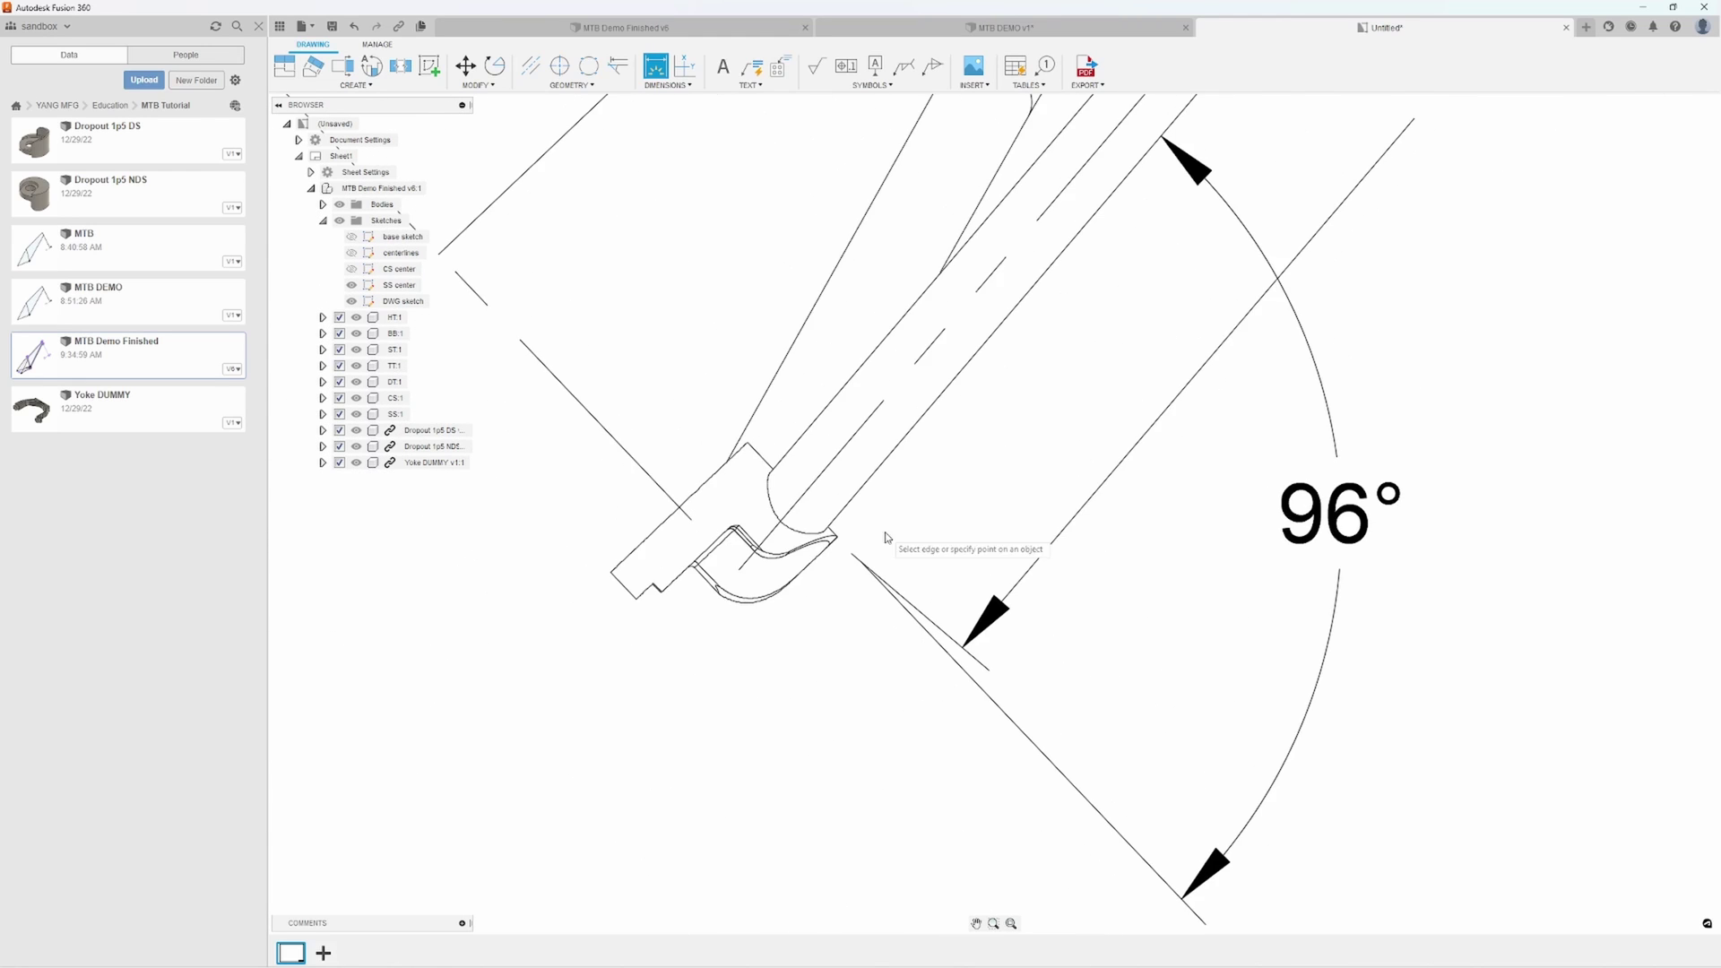
scroll(848, 538, "up", 5)
left_click(783, 524)
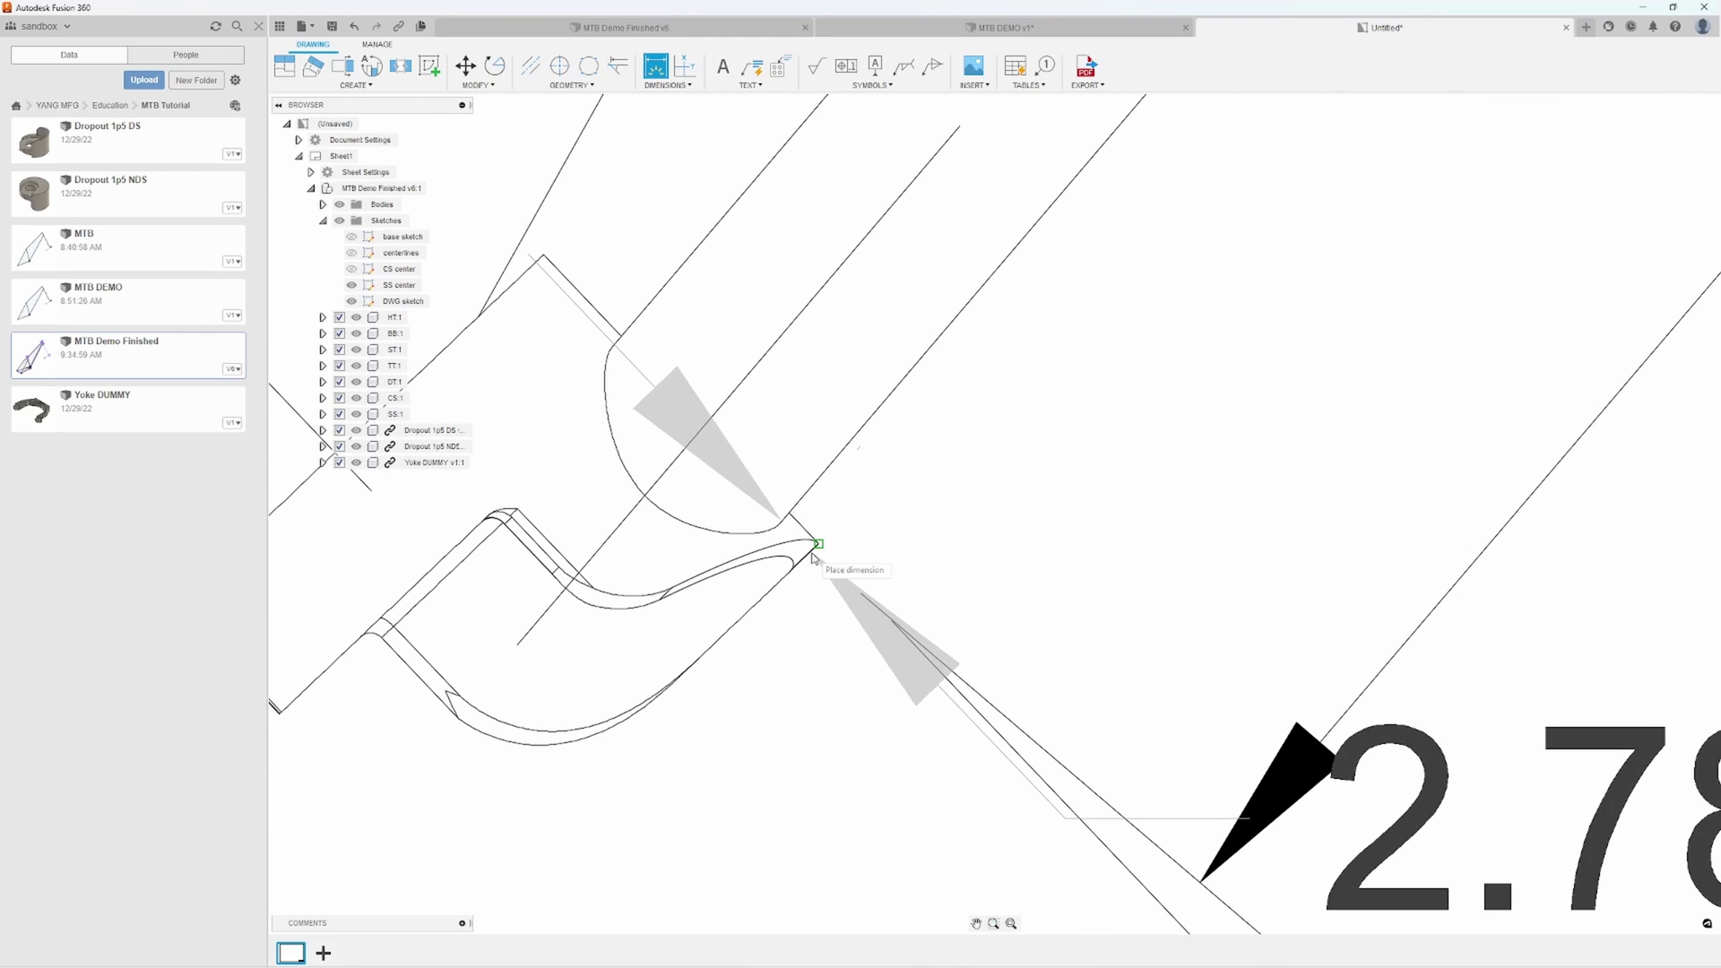
scroll(745, 580, "down", 1)
scroll(823, 562, "up", 1)
left_click(788, 579)
scroll(799, 576, "down", 2)
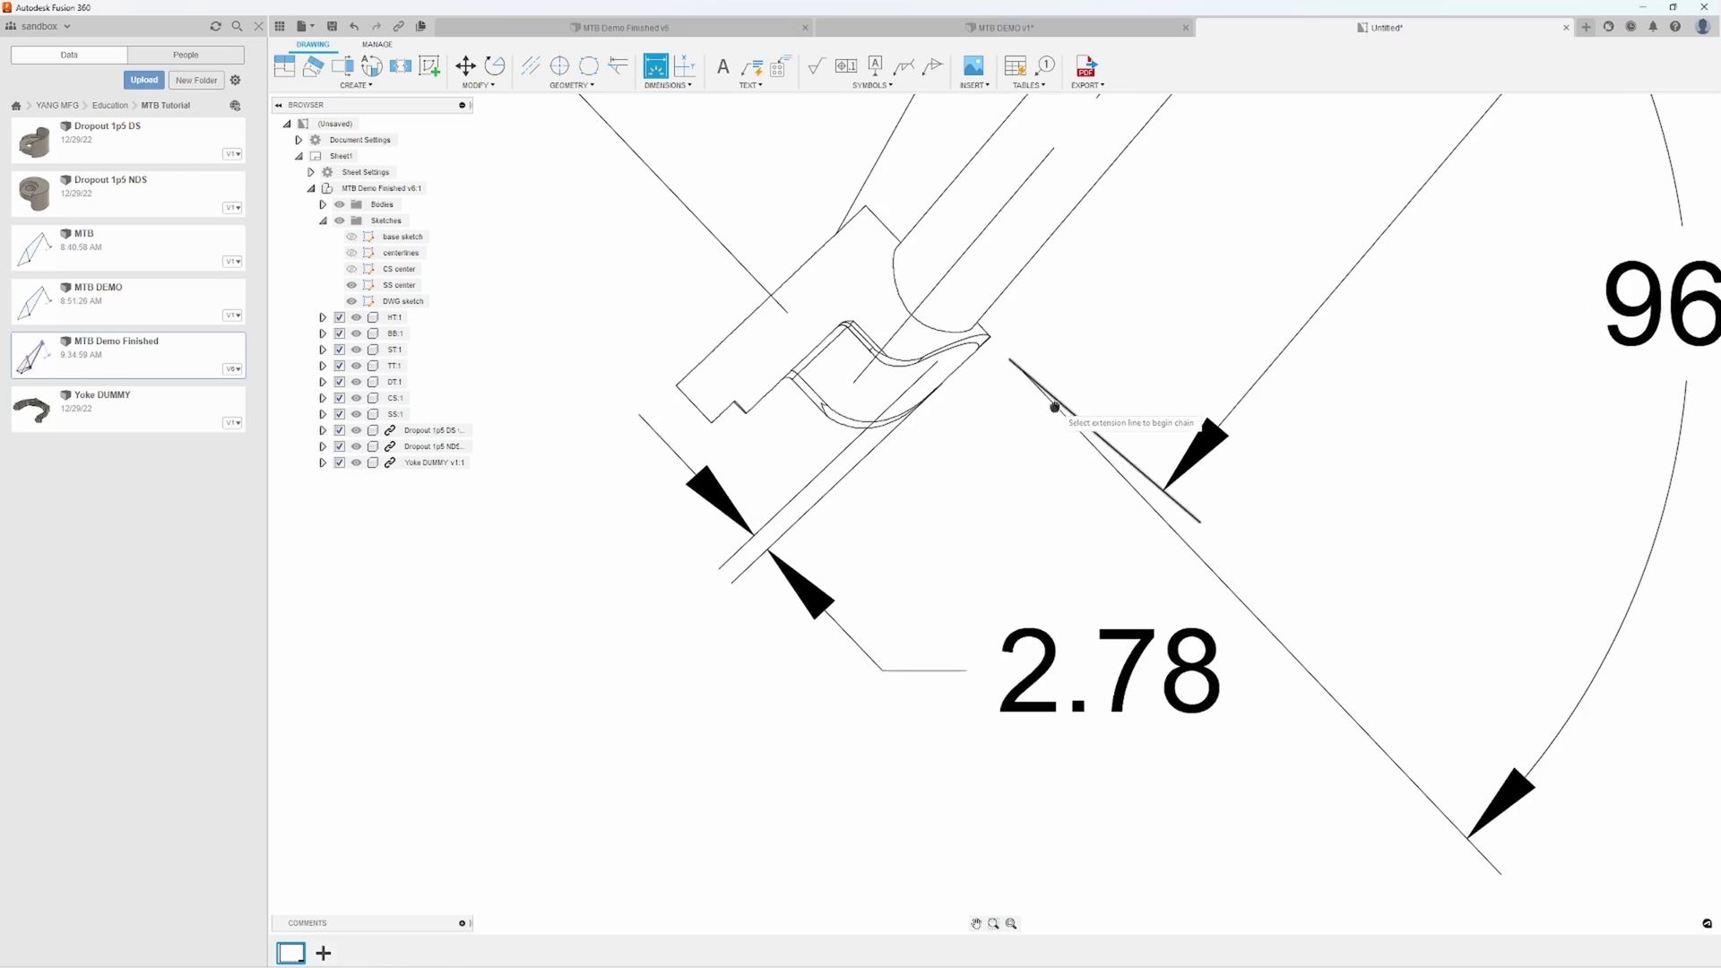
scroll(1085, 367, "down", 2)
Dimension the 10 offset from the centerline endpoint at the head tube
middle_click_drag(1085, 368, 846, 541)
scroll(939, 471, "down", 2)
middle_click_drag(938, 471, 811, 608)
scroll(812, 608, "down", 5)
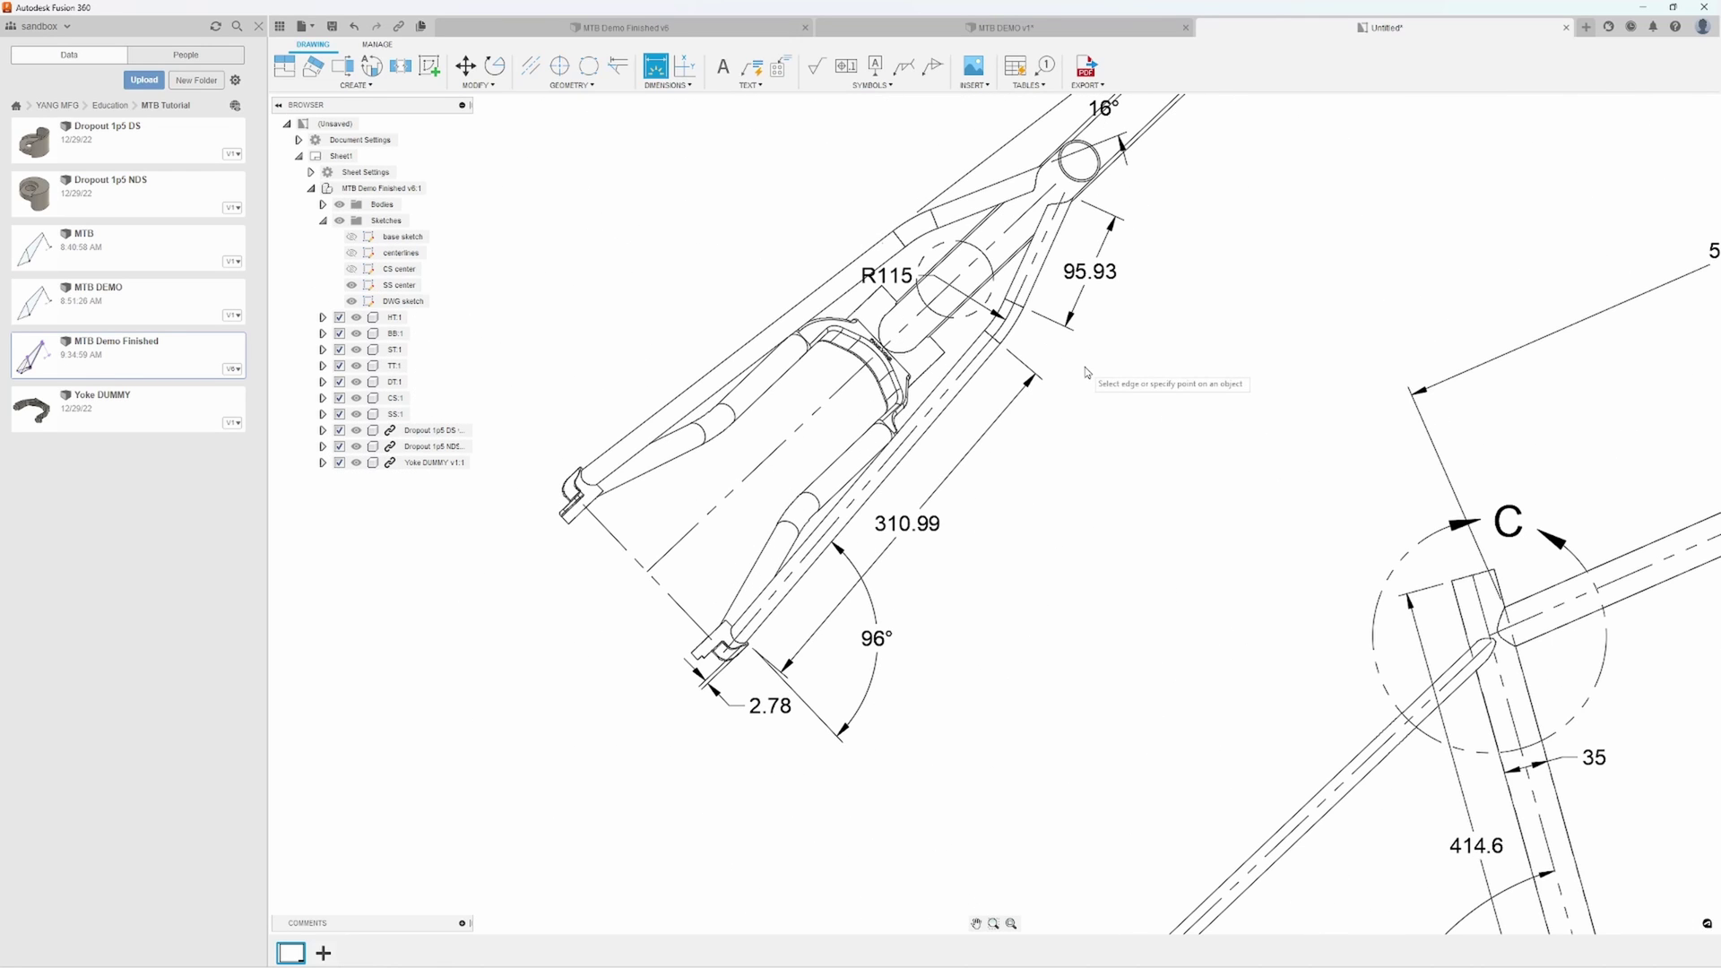
middle_click_drag(1117, 350, 1050, 512)
scroll(1050, 513, "up", 1)
scroll(1006, 318, "up", 5)
left_click(962, 339)
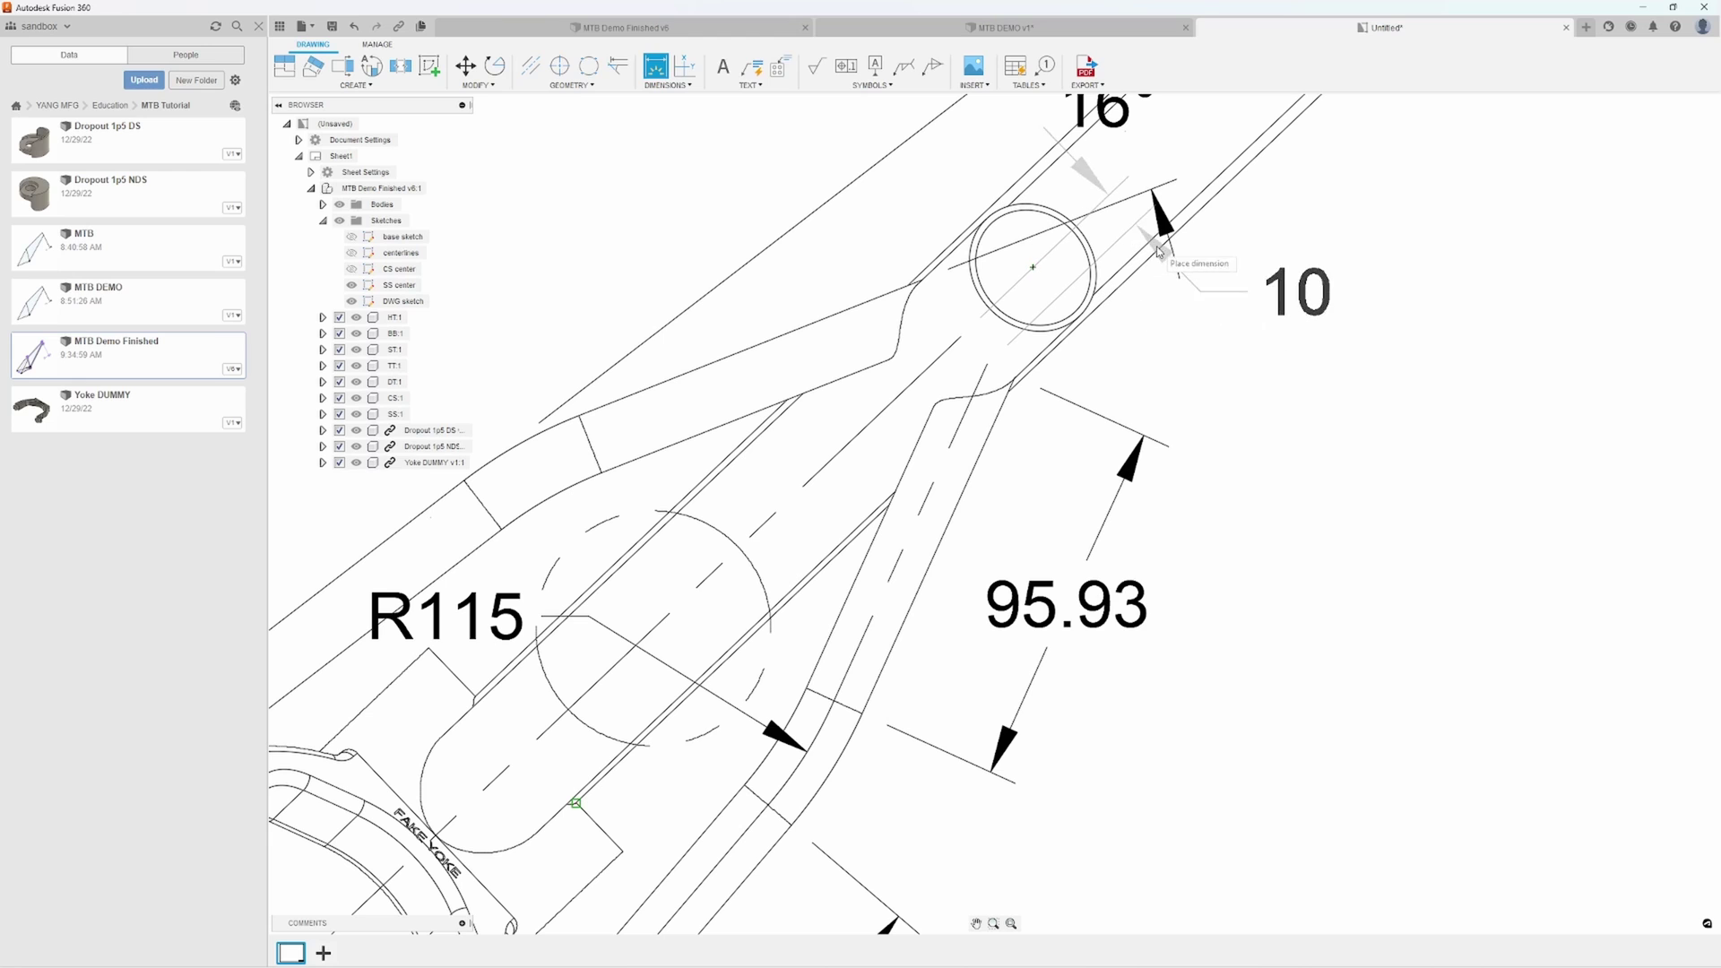
left_click(1262, 187)
scroll(1246, 376, "down", 4)
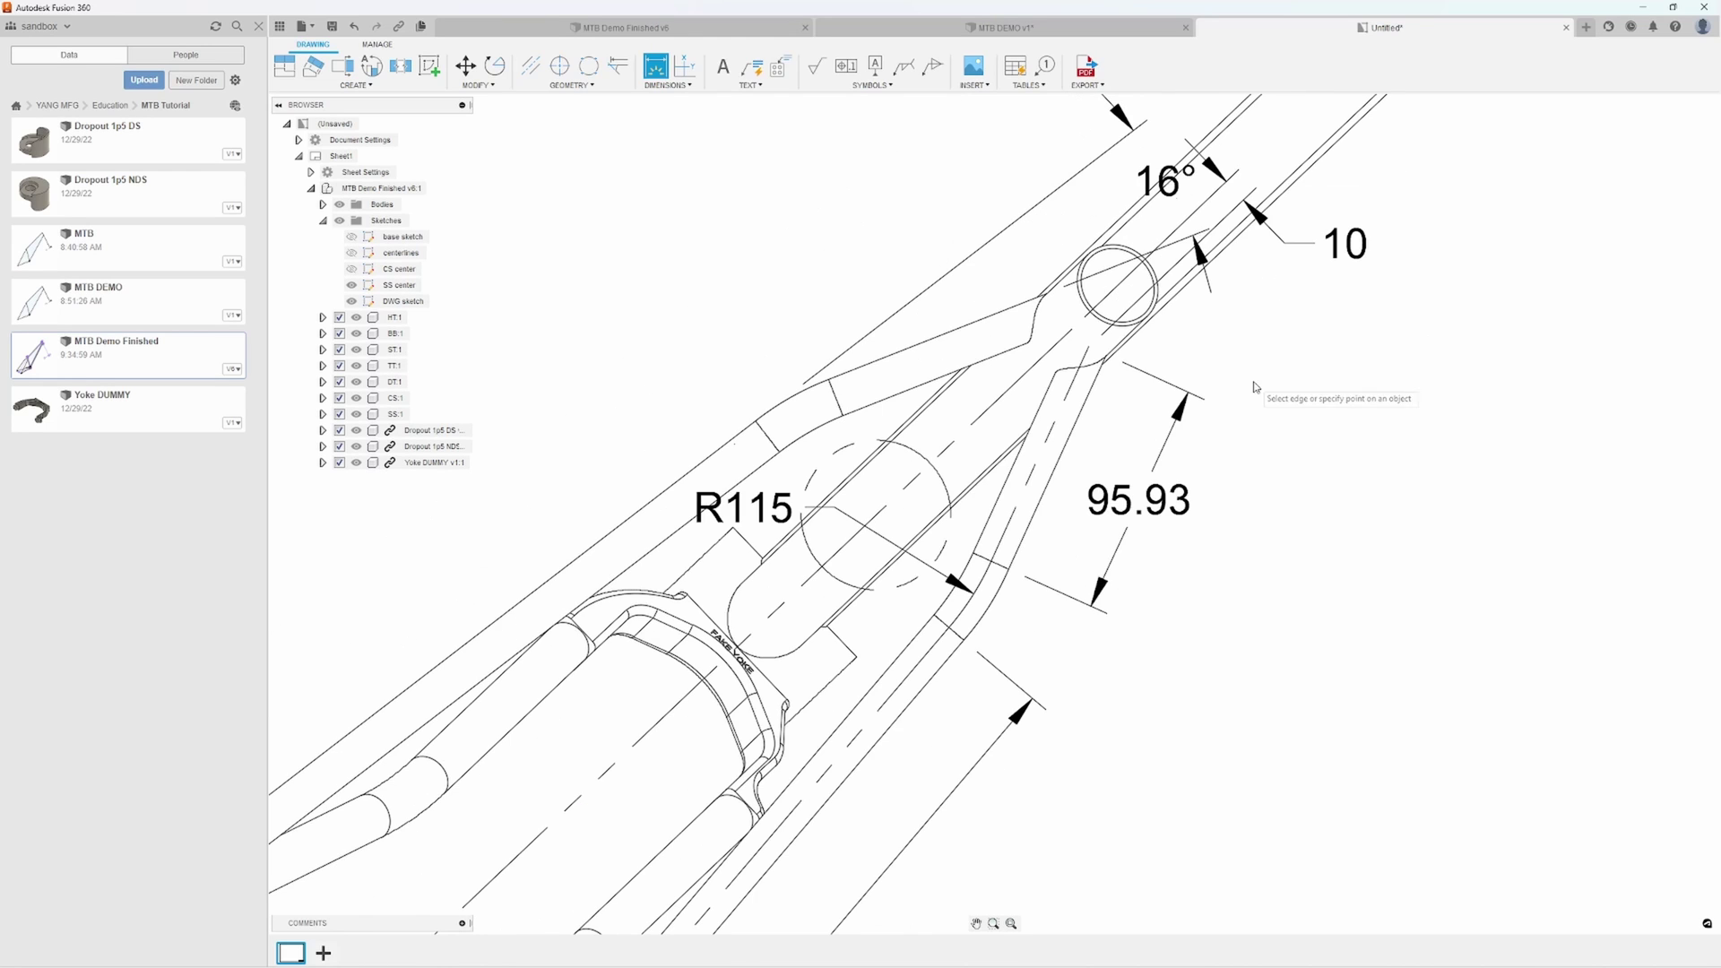
middle_click_drag(1195, 430, 1177, 379)
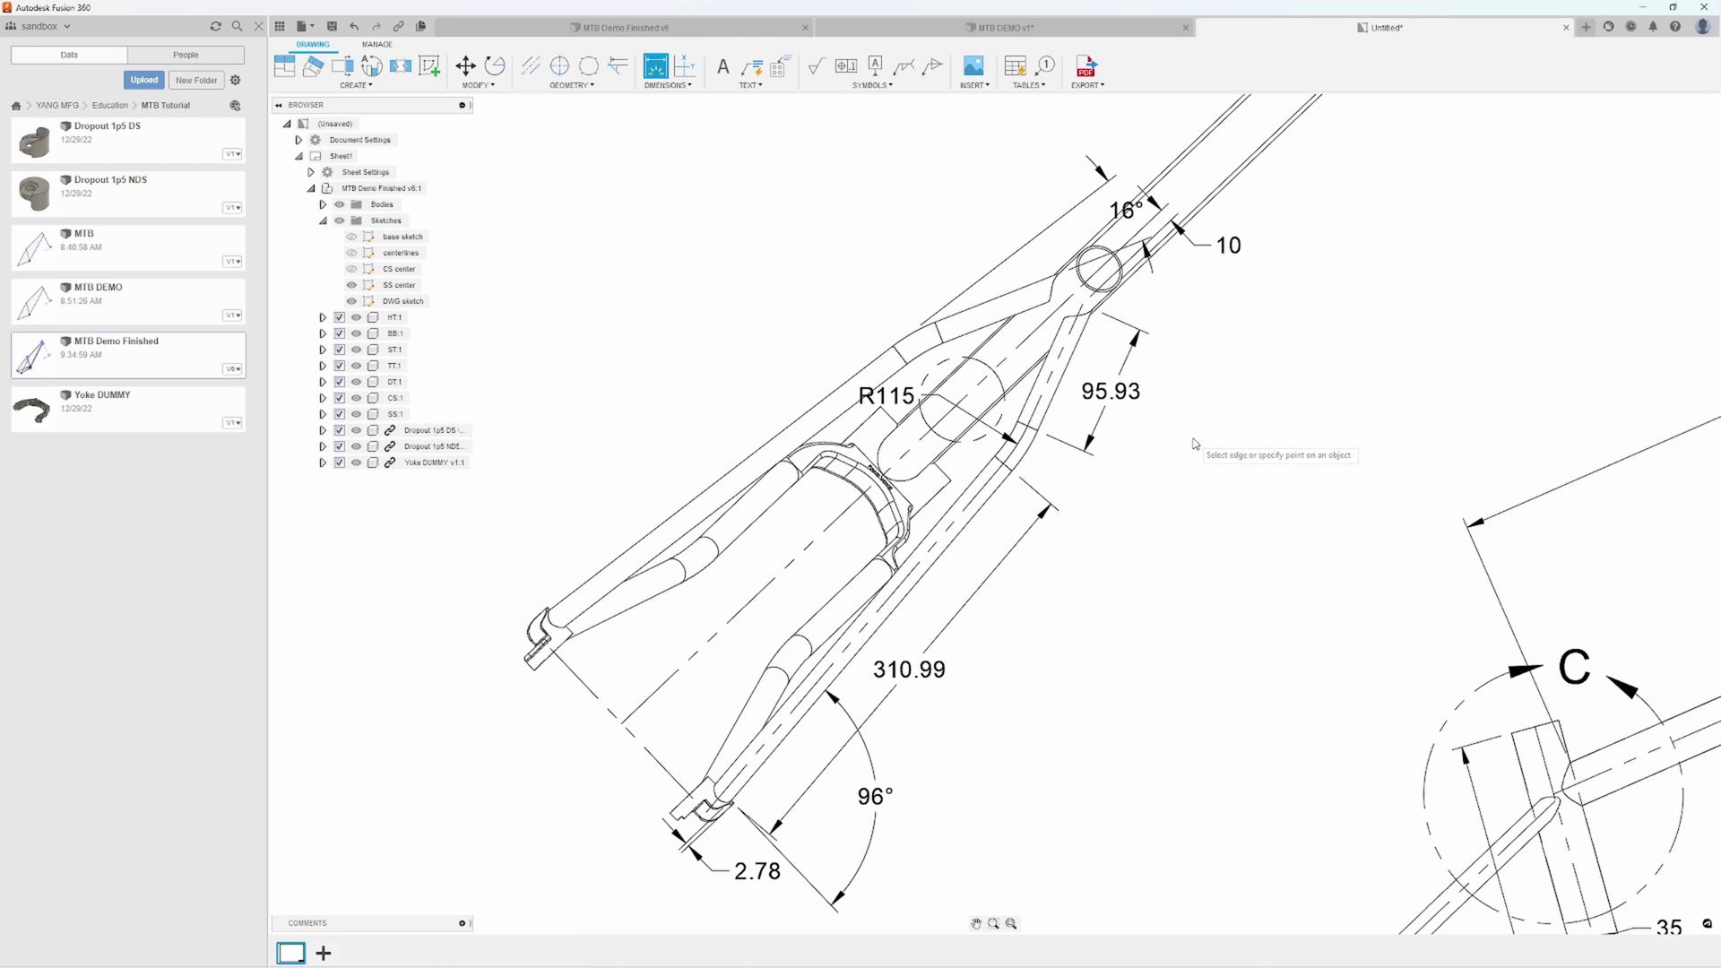
middle_click_drag(1195, 444, 1179, 436)
Move the 16° angle label to a clearer spot
key("Escape")
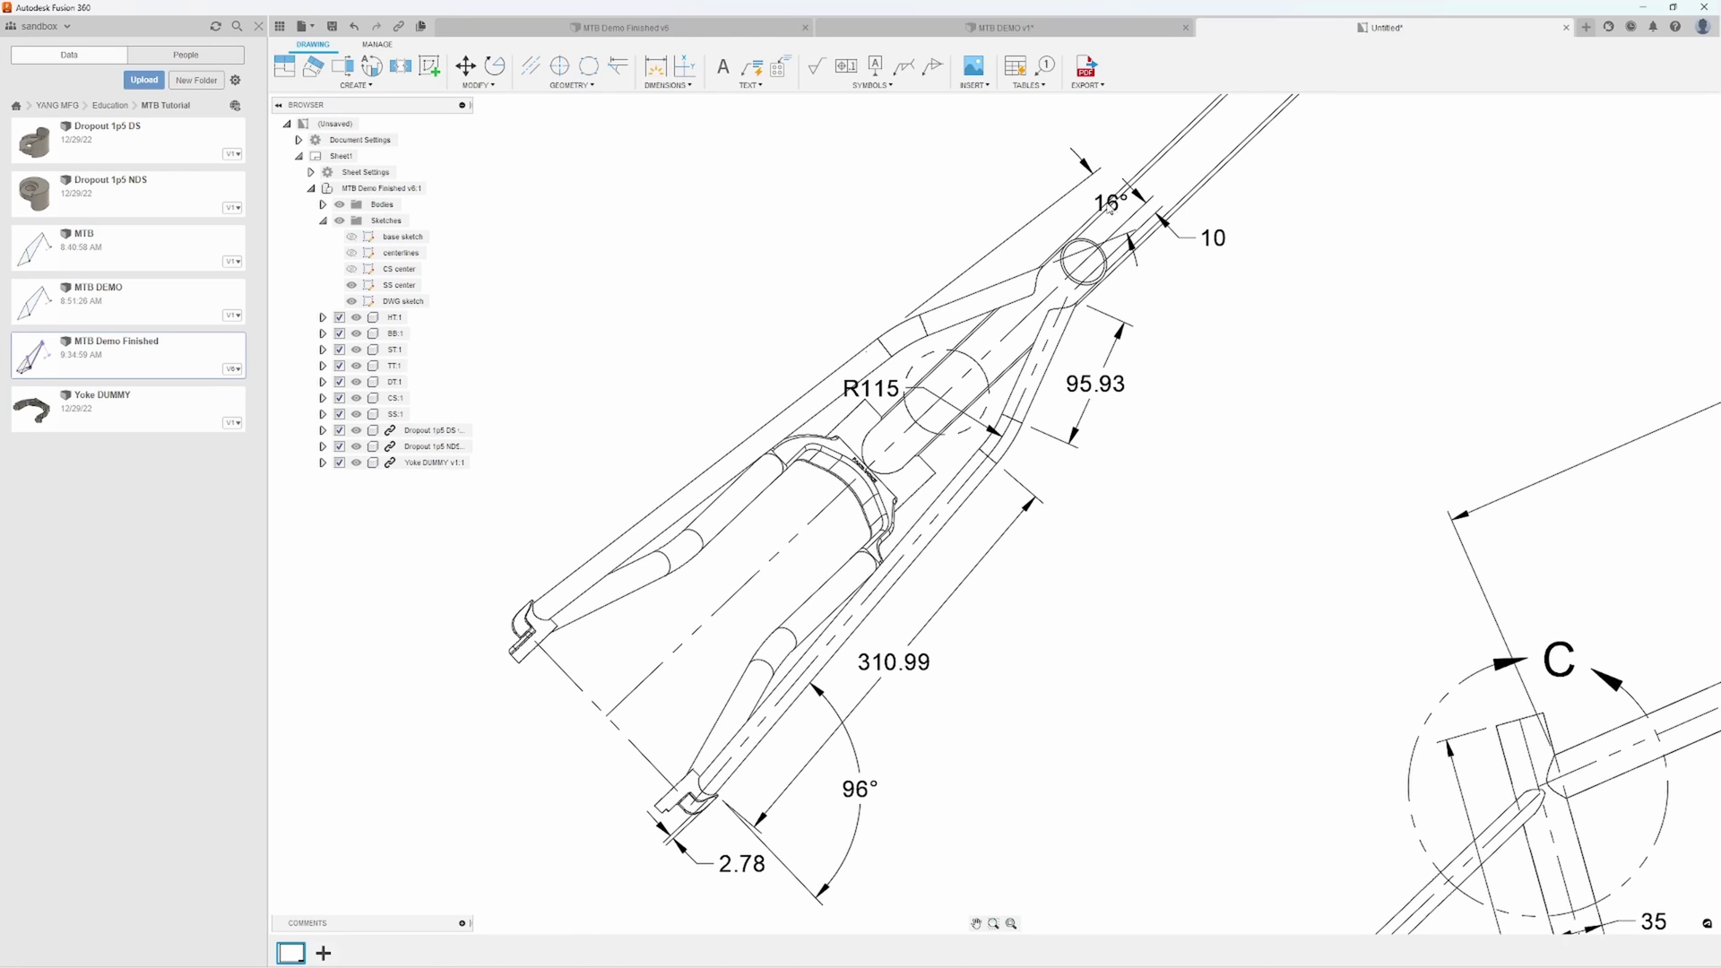
left_click(1115, 203)
left_click(1115, 203)
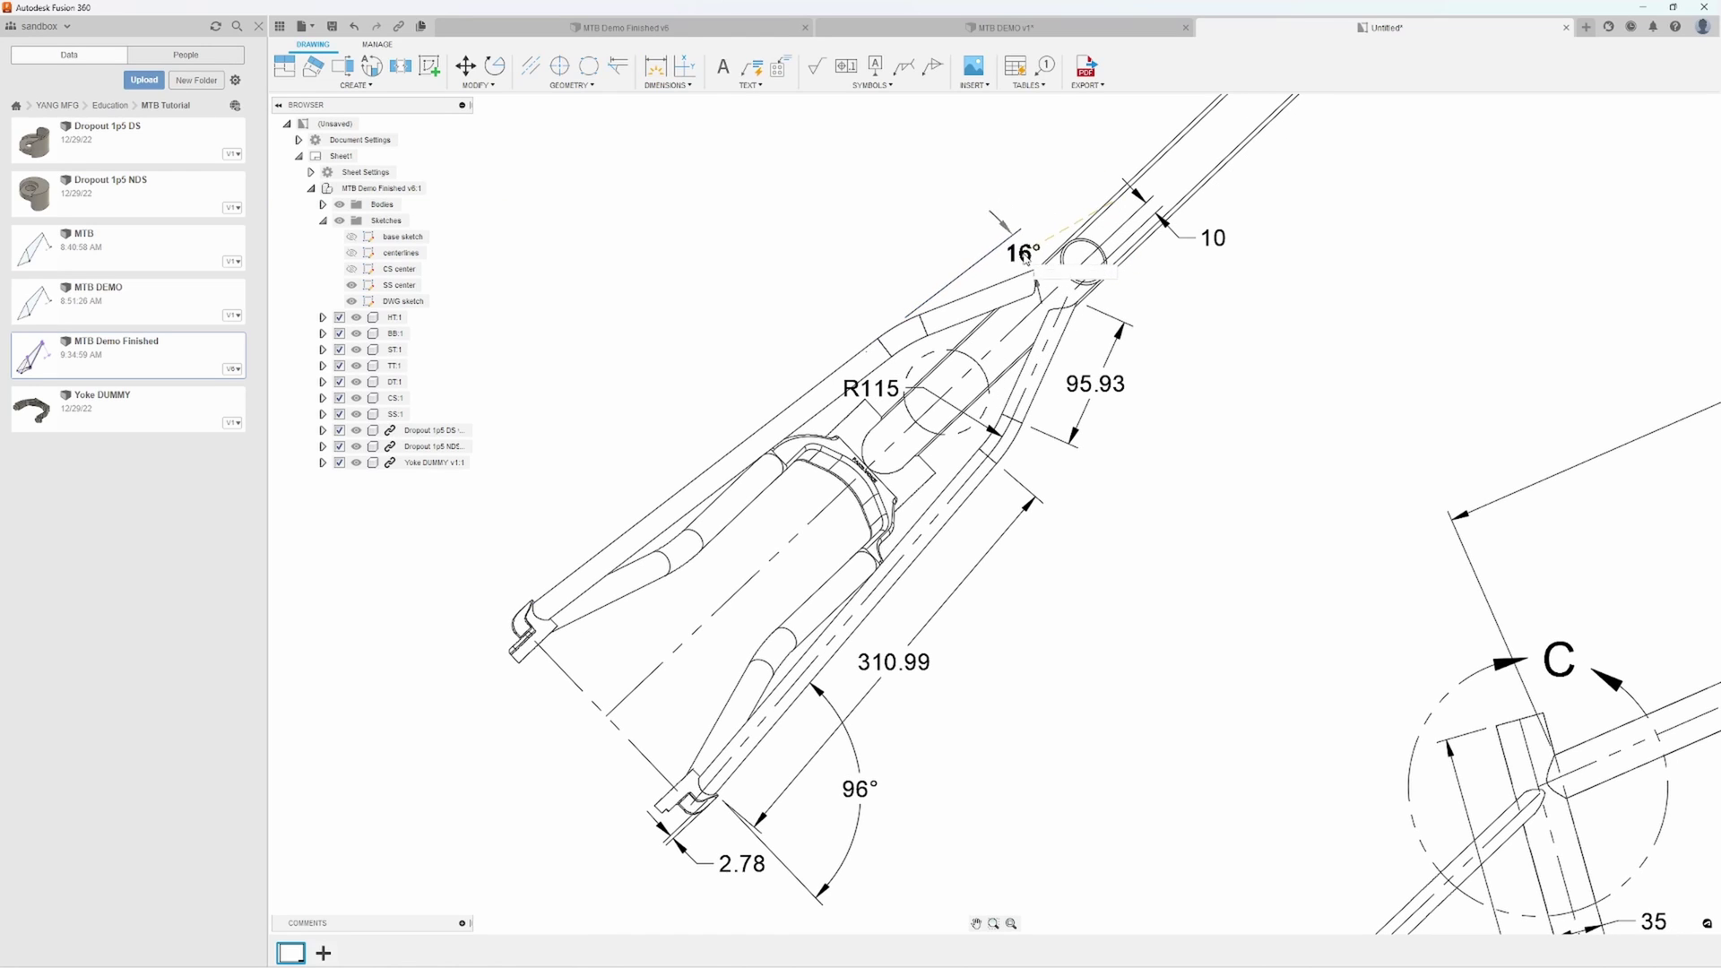
left_click(1023, 266)
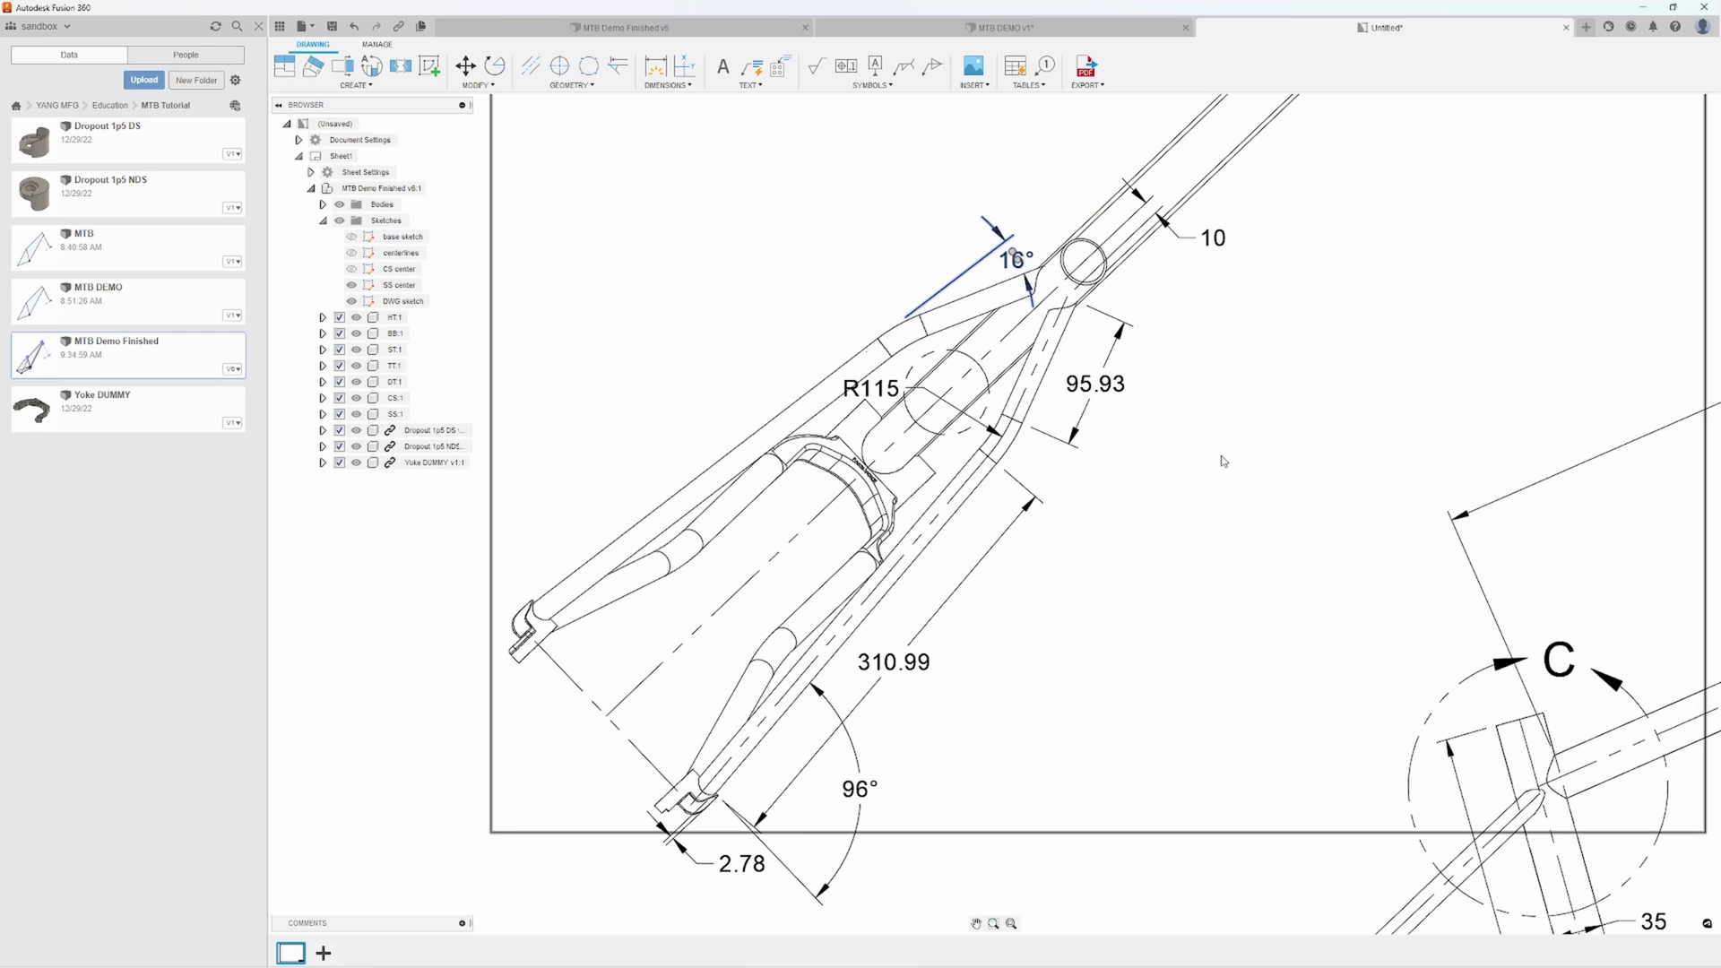
left_click(1224, 462)
scroll(1234, 463, "down", 3)
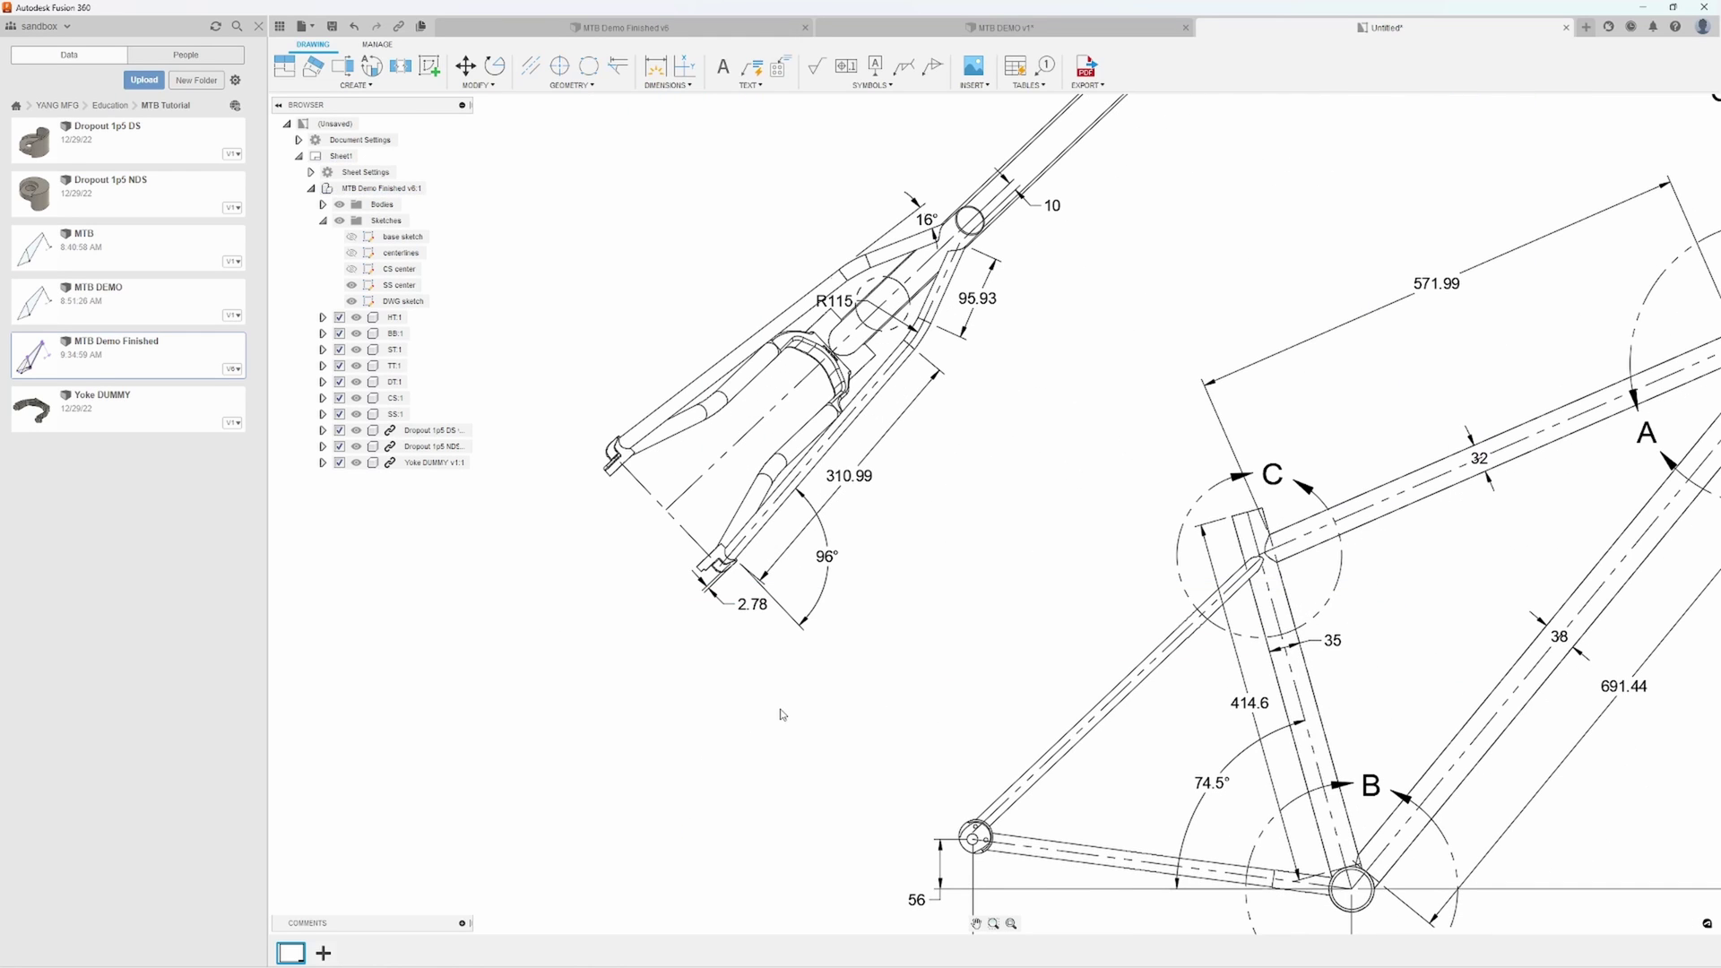
middle_click_drag(782, 715, 735, 713)
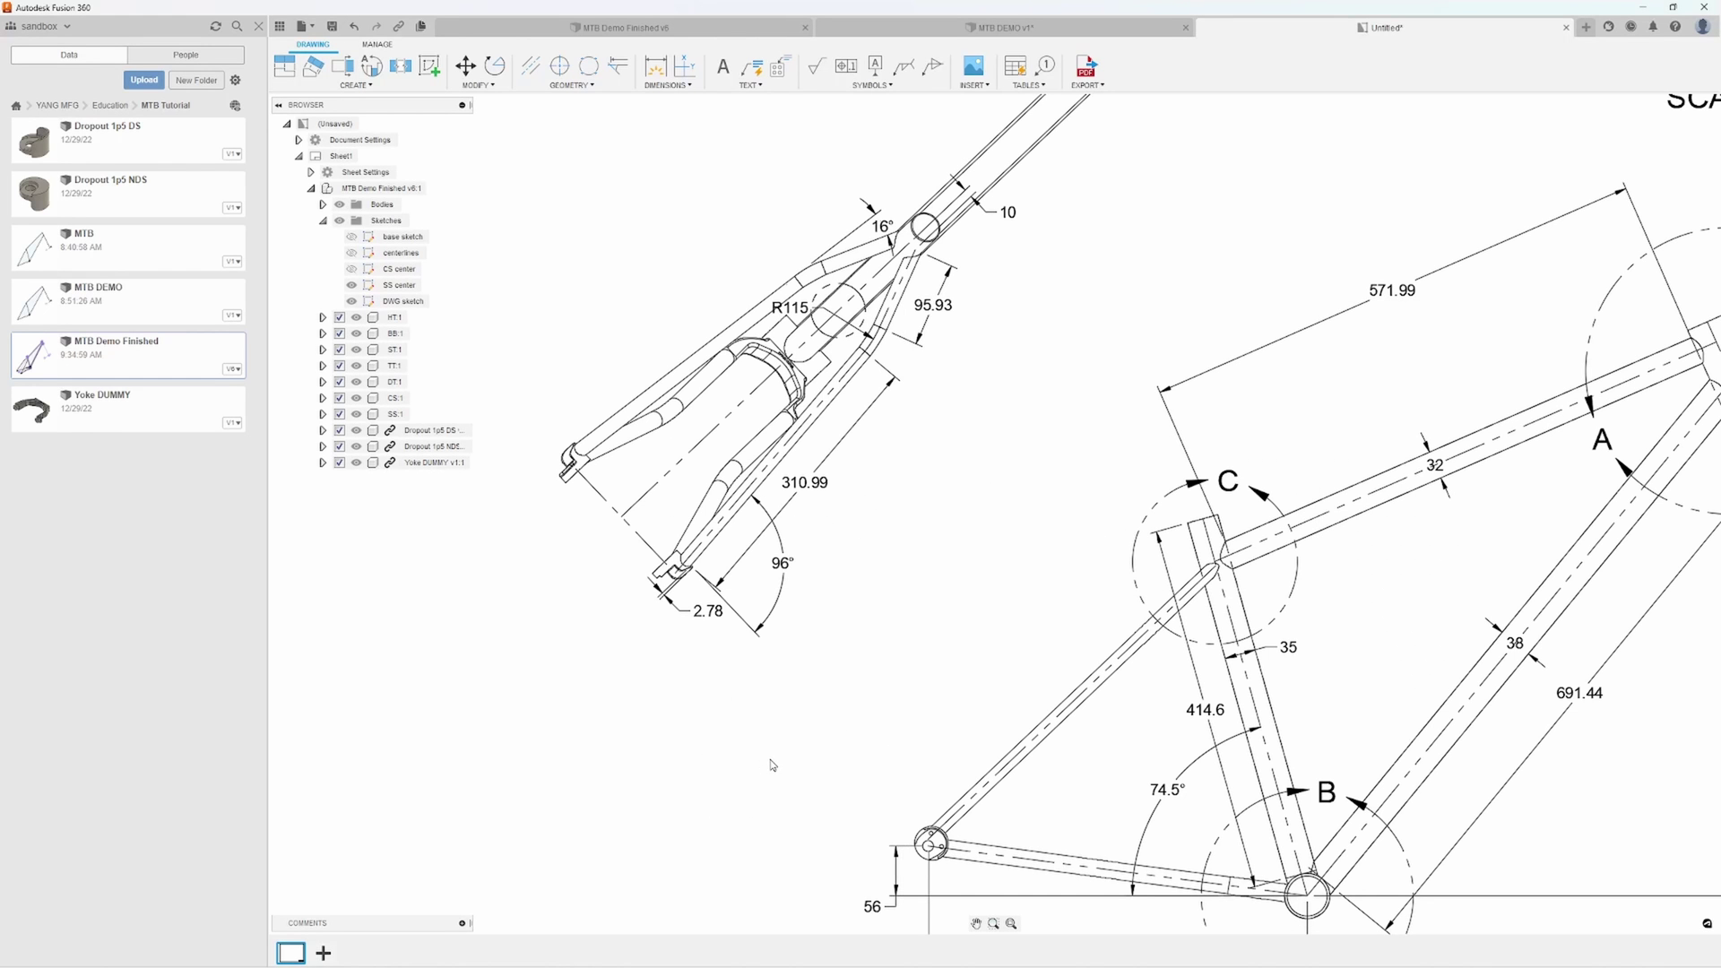
scroll(773, 764, "down", 3)
middle_click_drag(811, 768, 715, 515)
mouse_move(837, 703)
middle_mouse_down()
mouse_move(858, 584)
mouse_move(760, 691)
middle_mouse_up()
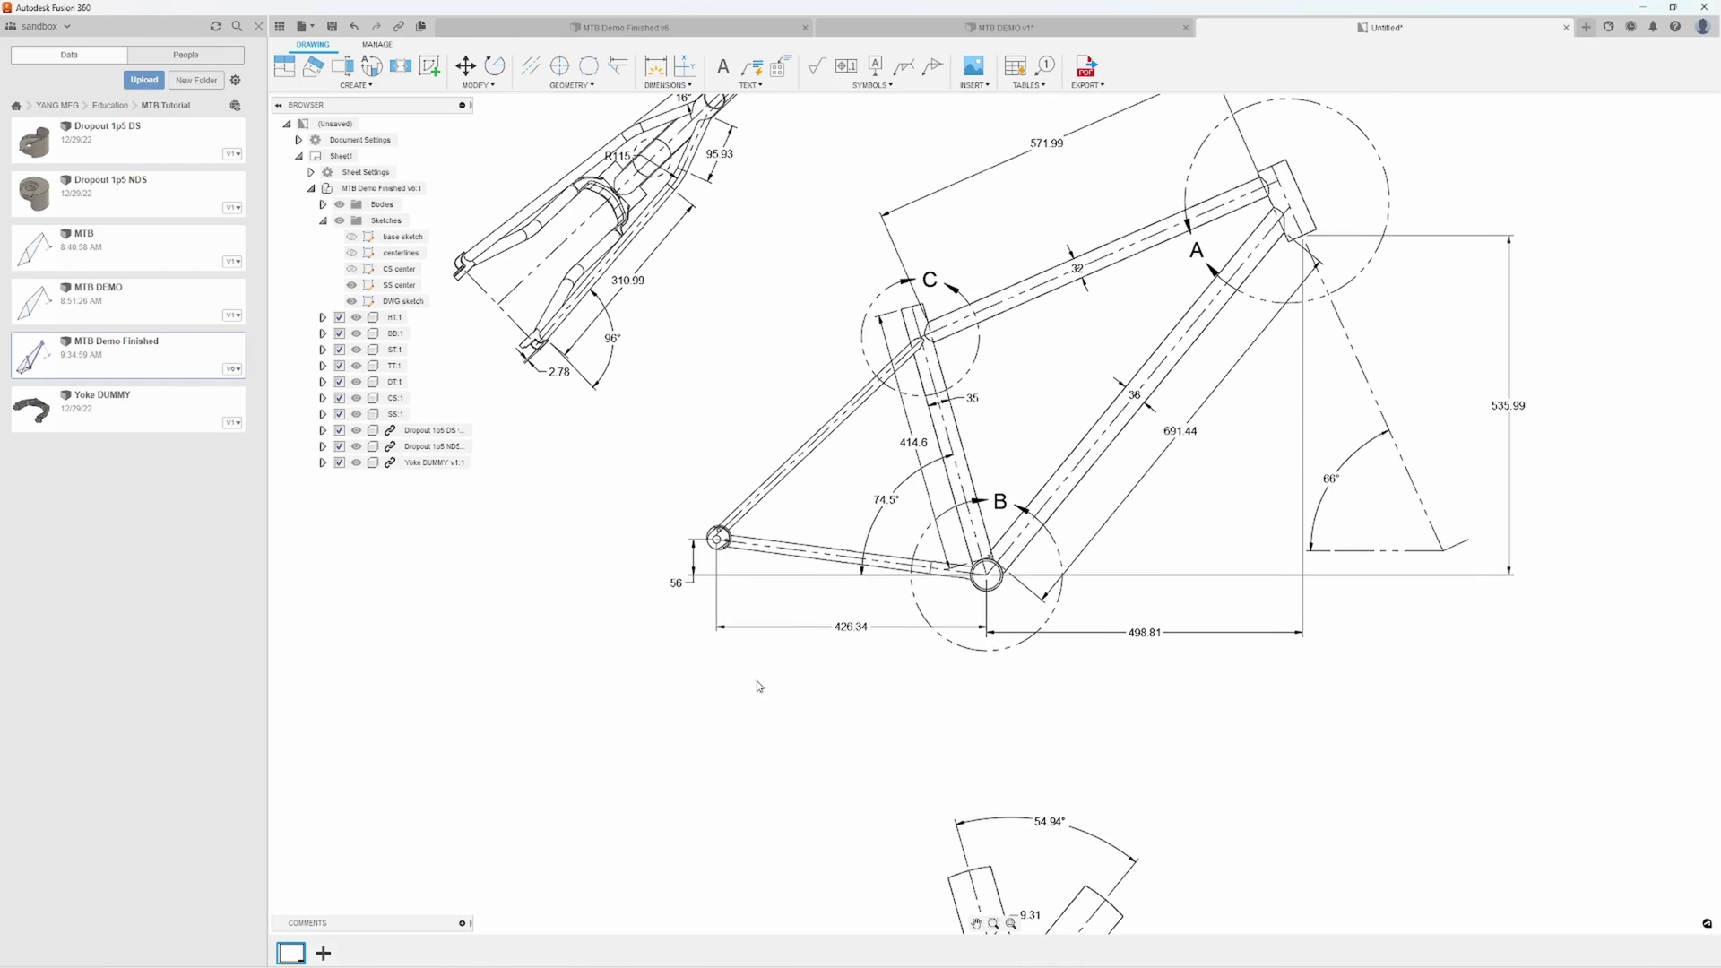
Project an auxiliary view from the chainstay edge below the side view, with full-length tangent edges
left_click(313, 77)
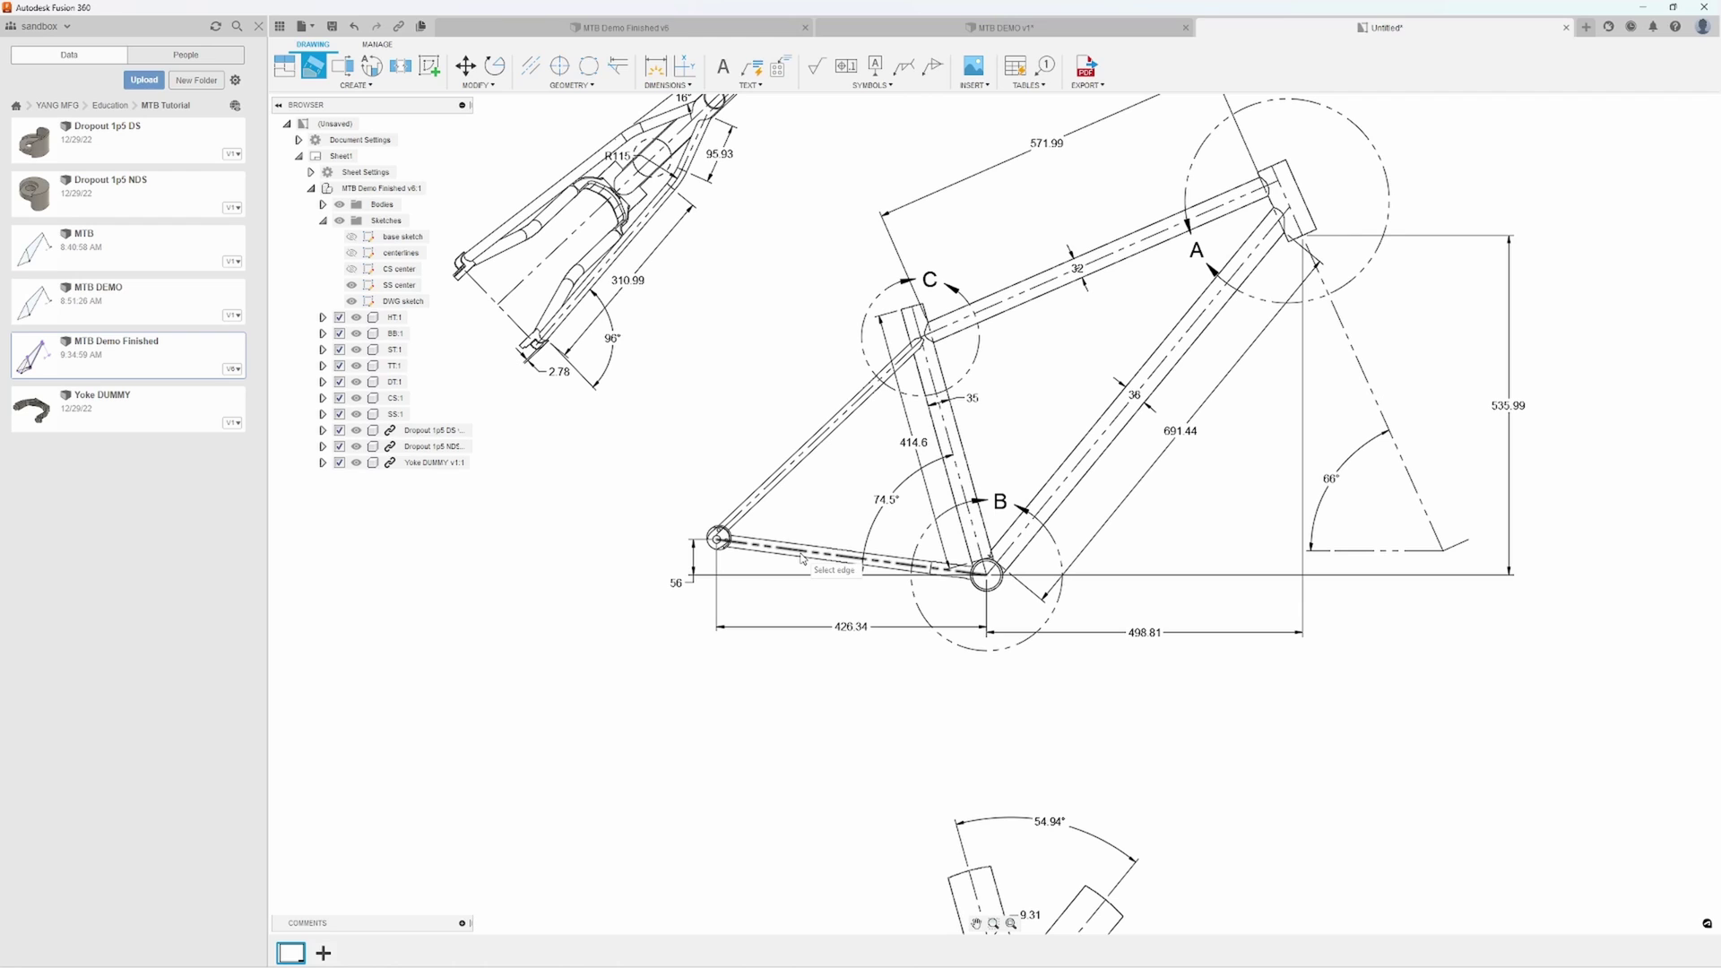
middle_click_drag(758, 626, 751, 382)
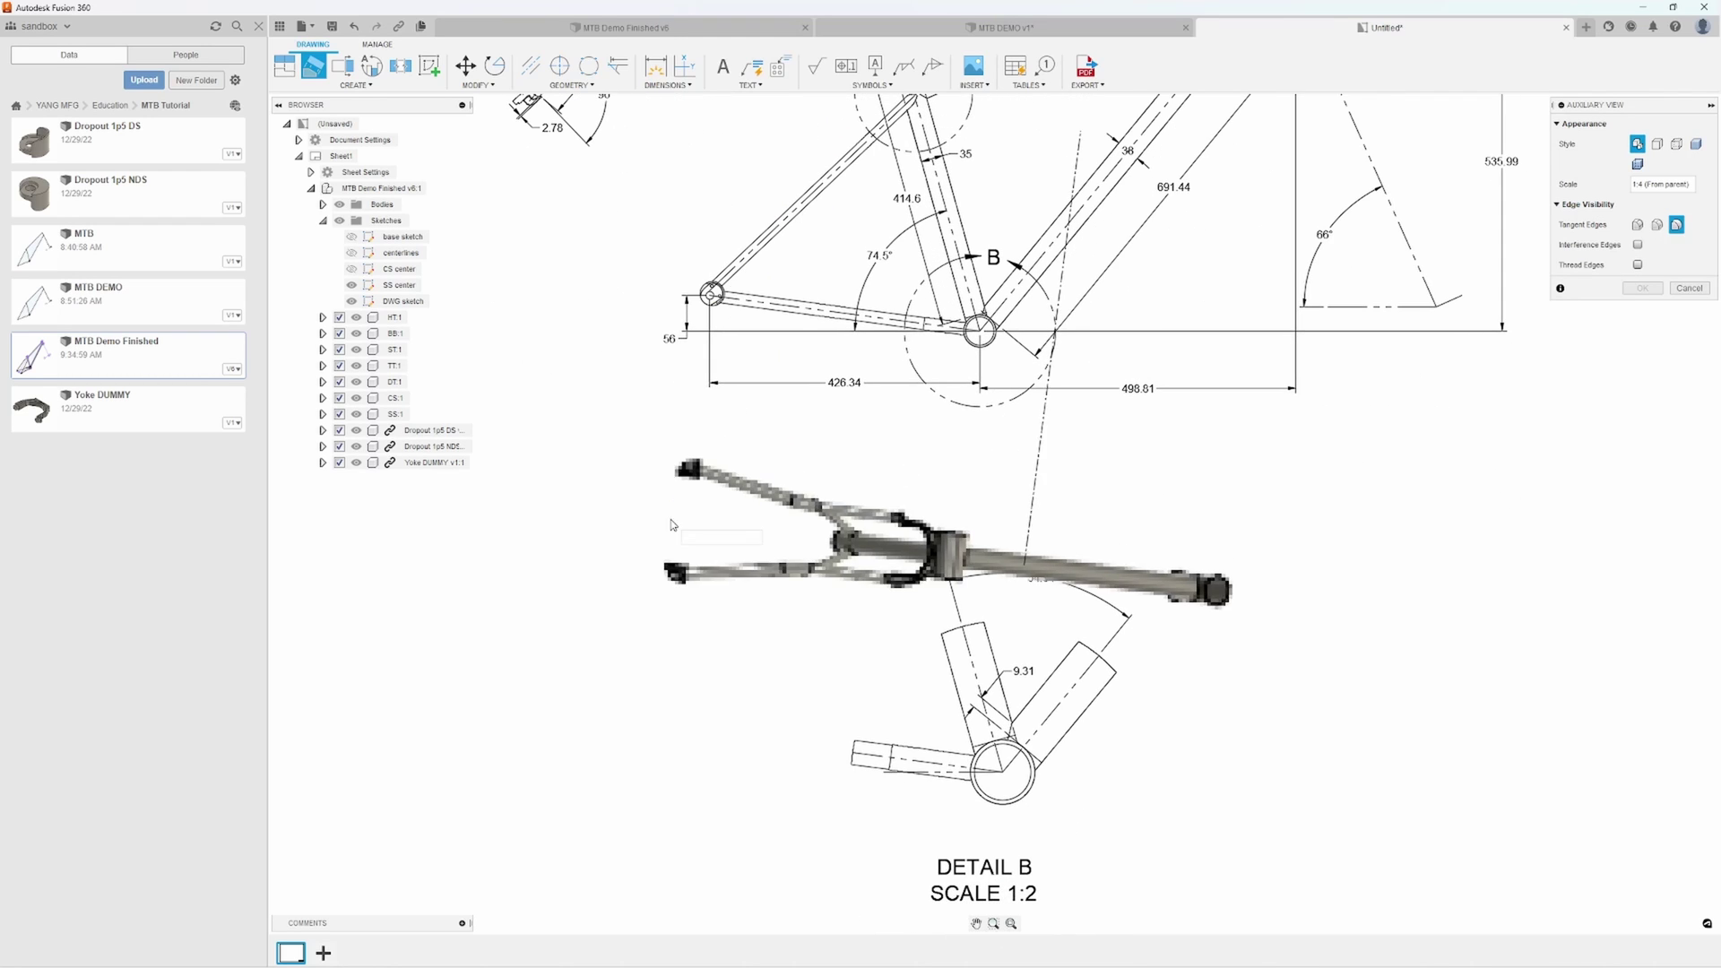
left_click(645, 571)
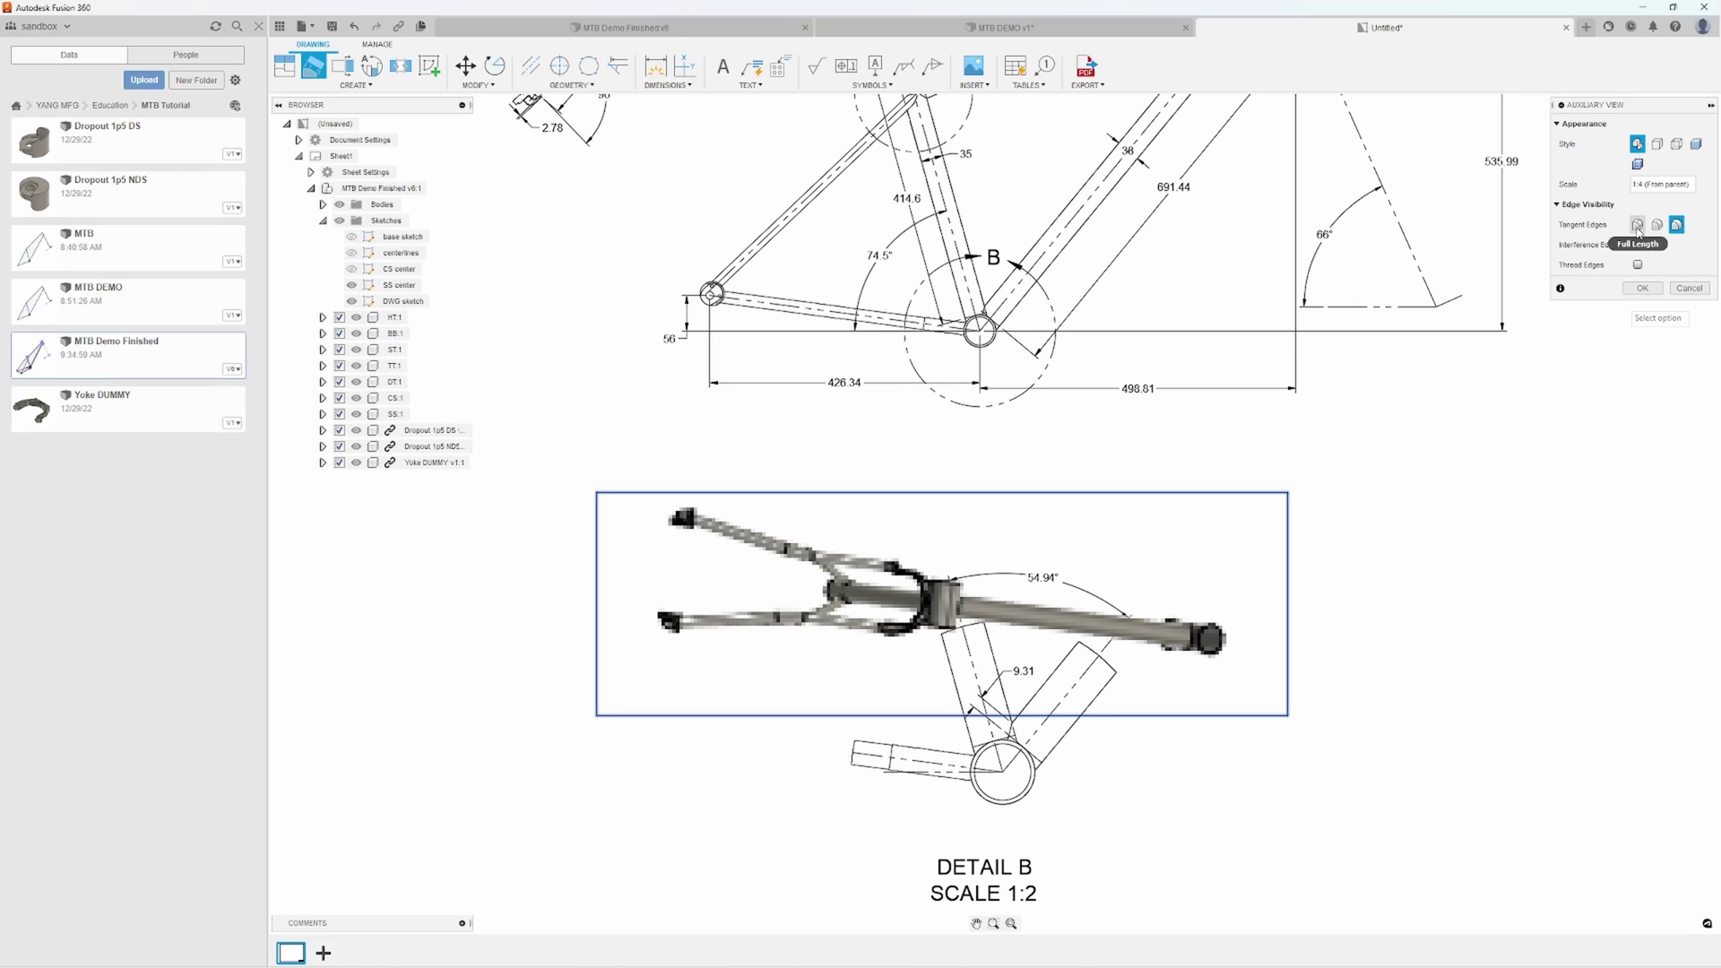
left_click(1637, 226)
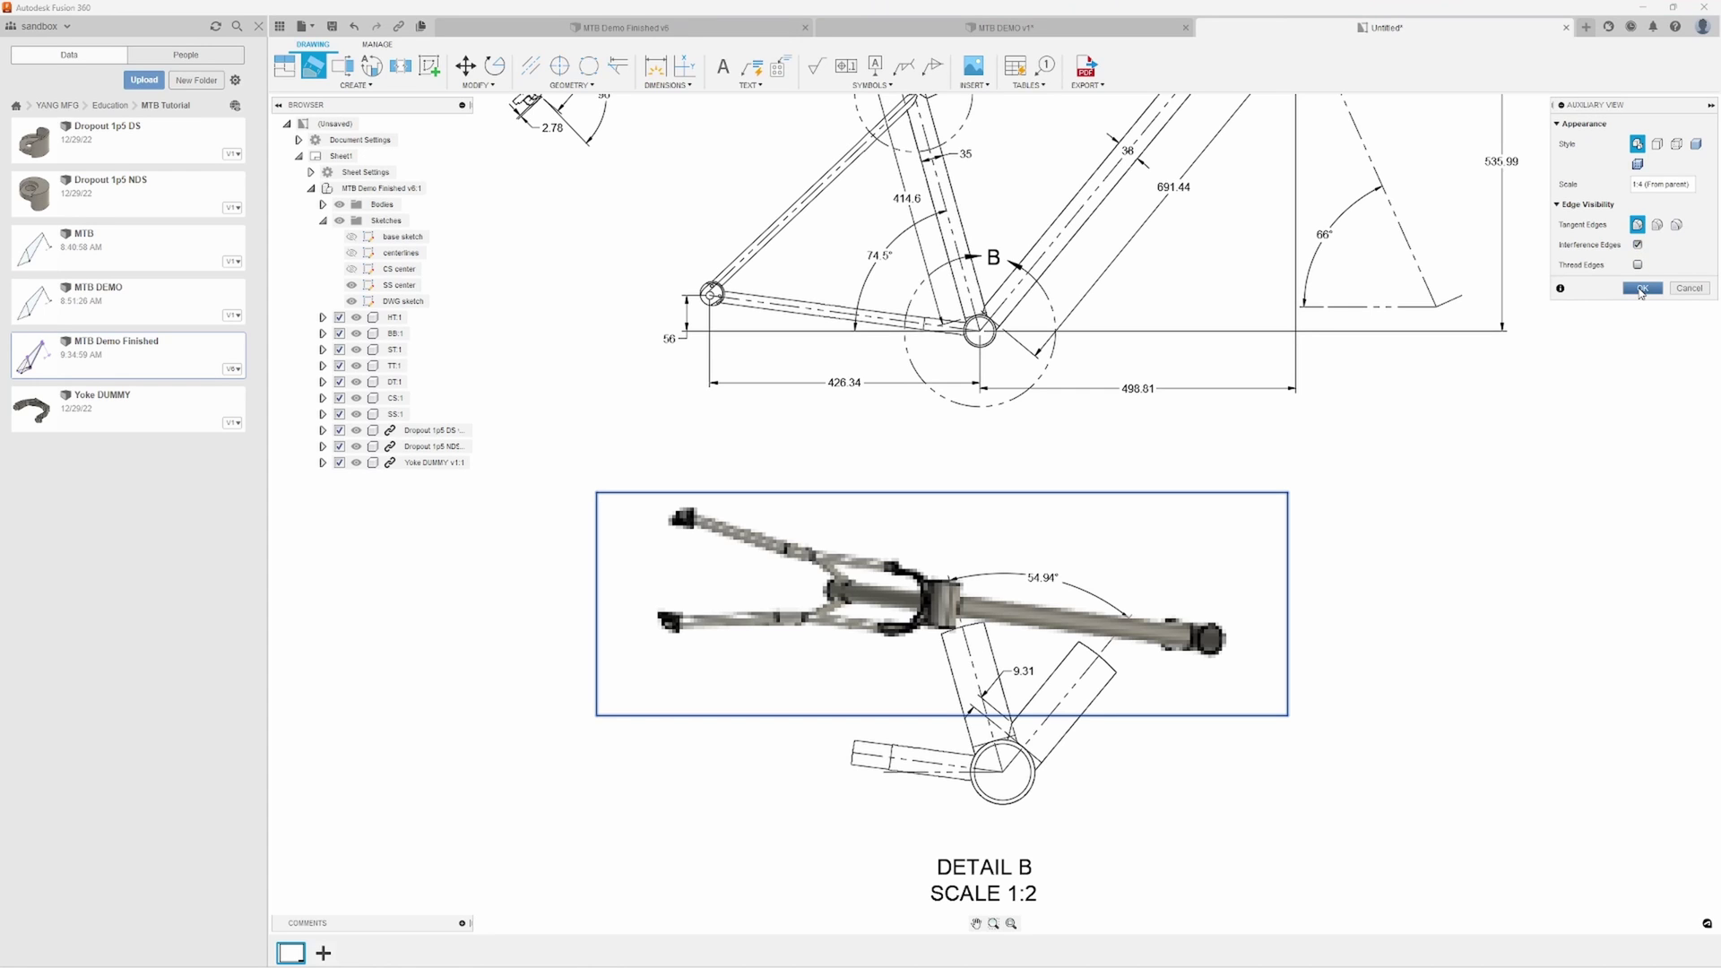
left_click(1642, 288)
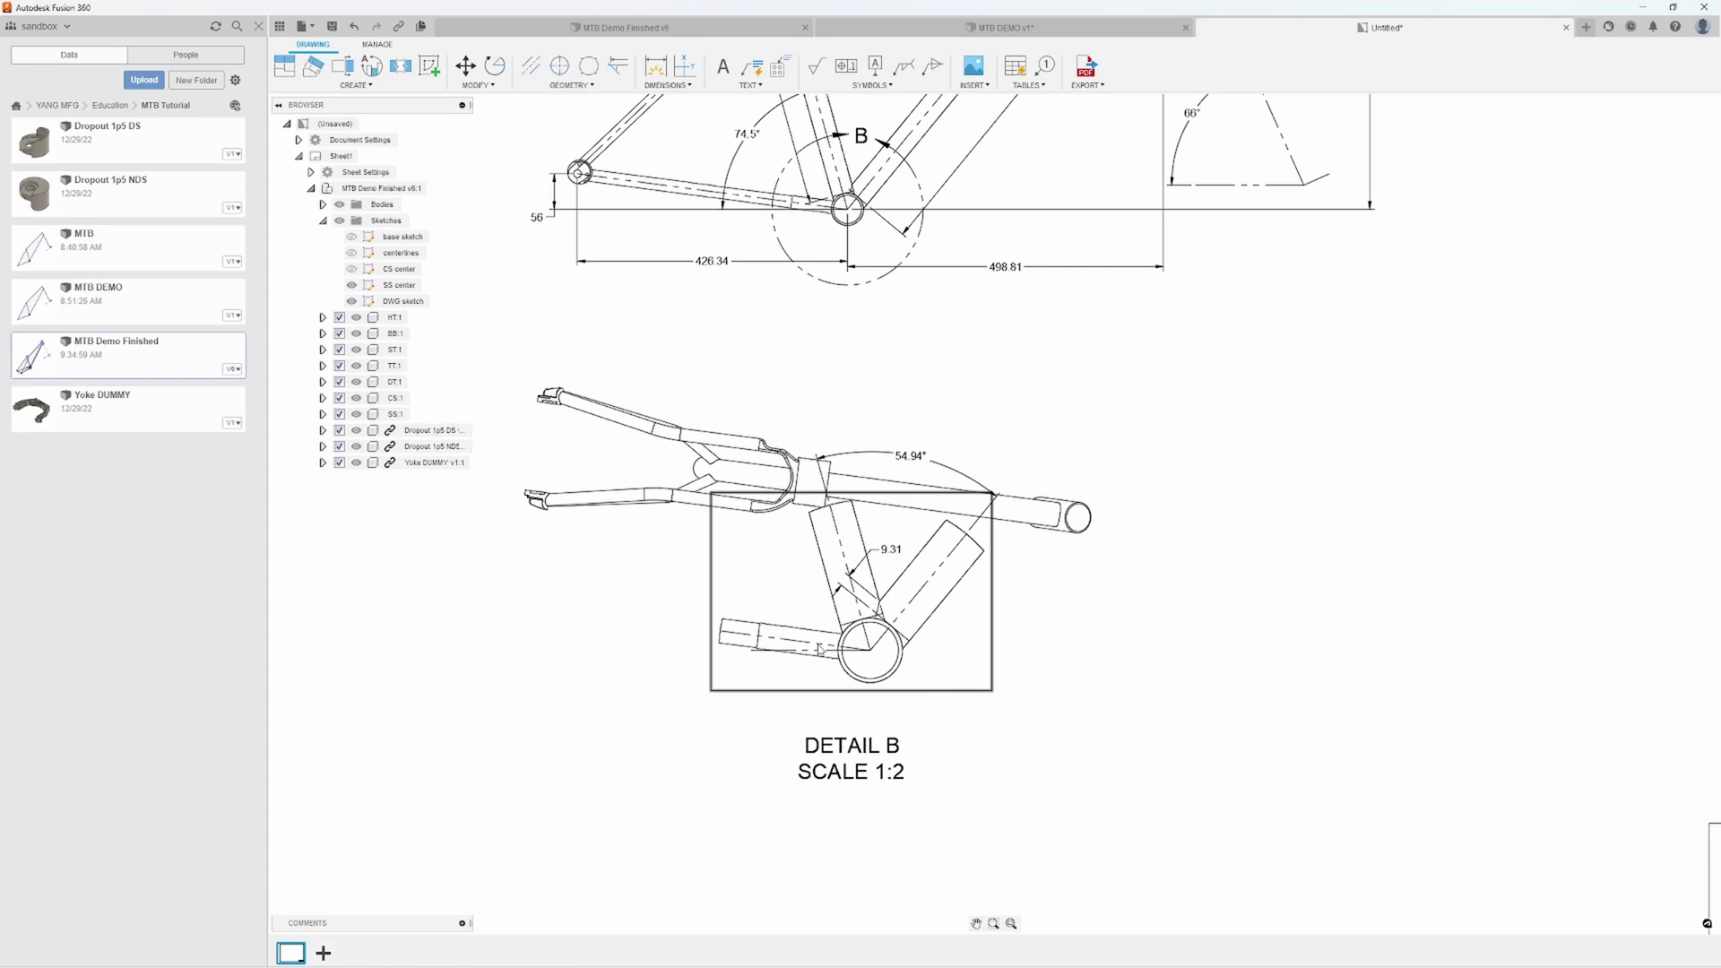
Move Detail B to the right, clear of the new rear-stay view
mouse_move(833, 656)
left_mouse_down()
mouse_move(1300, 620)
mouse_move(1382, 568)
left_mouse_up()
middle_click_drag(787, 653, 1085, 671)
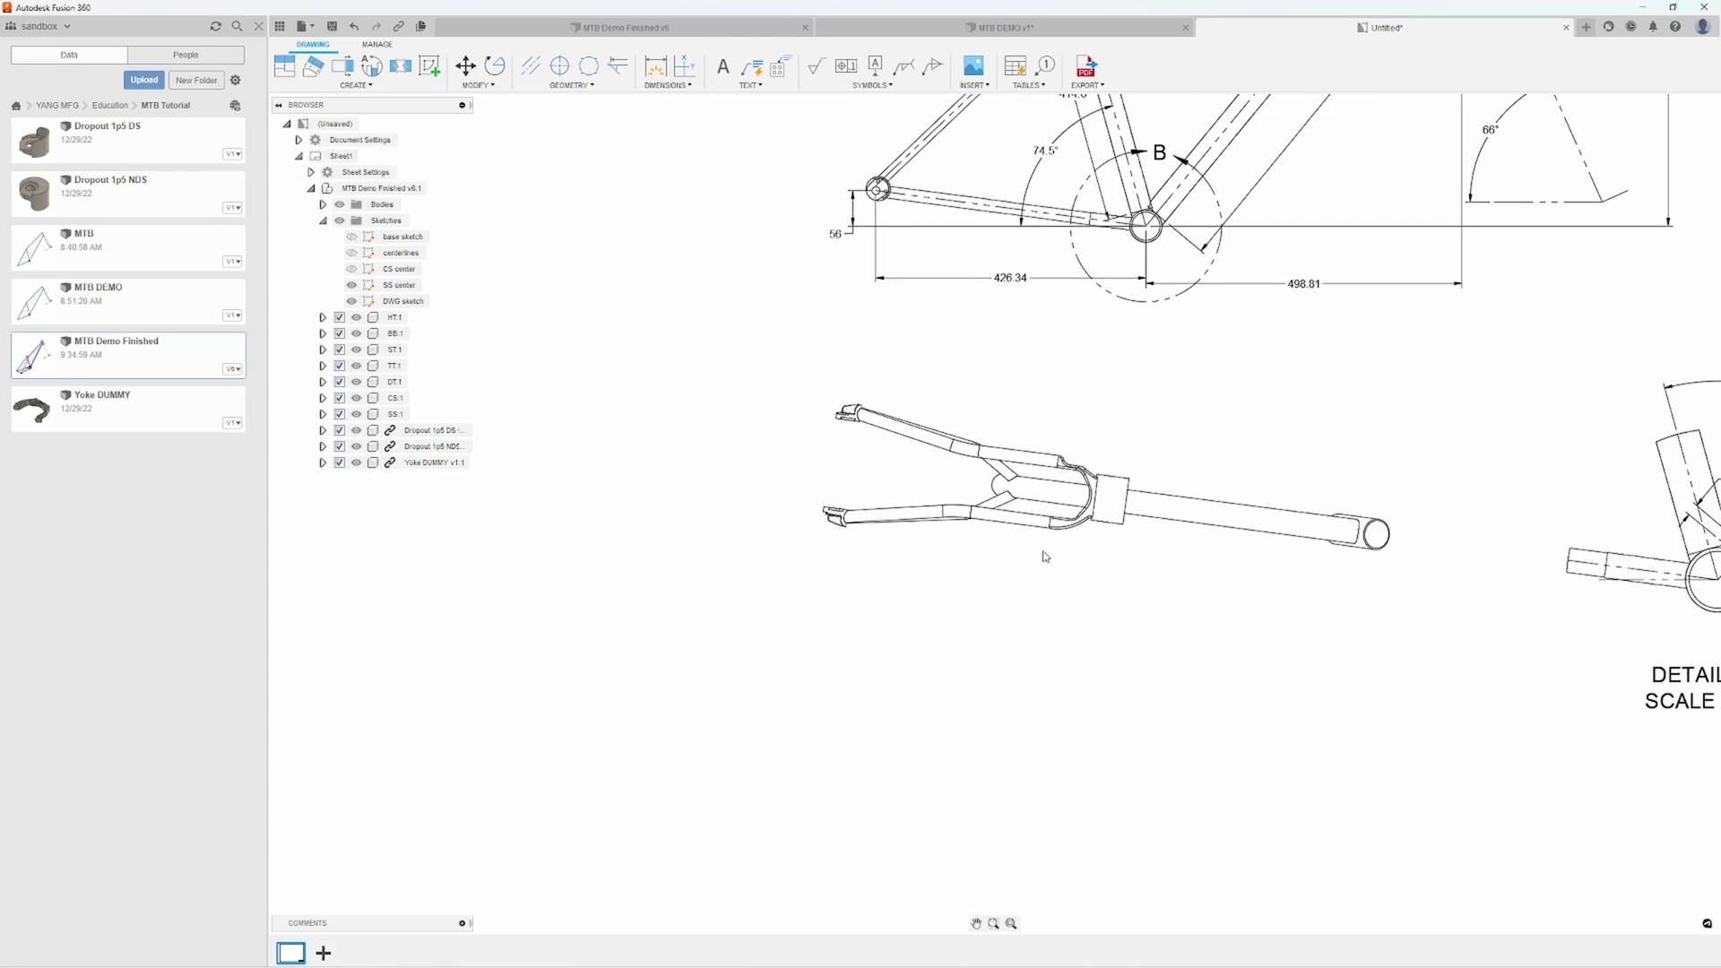
scroll(1044, 556, "up", 3)
middle_click_drag(1010, 407, 937, 479)
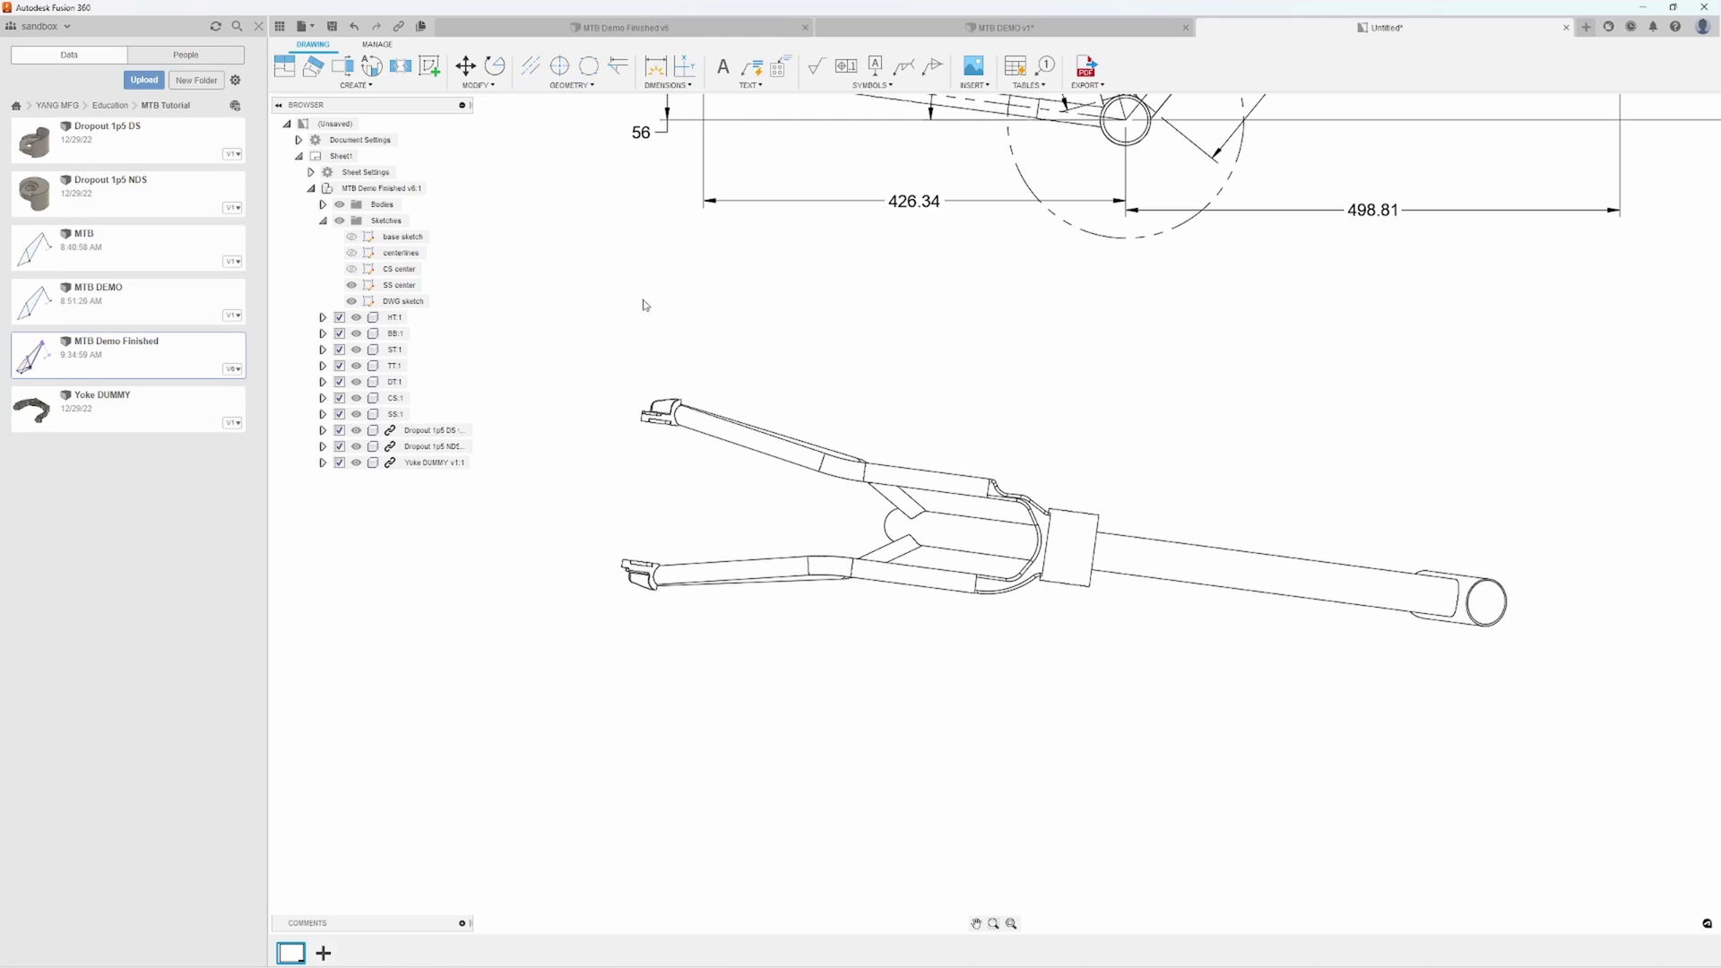
scroll(600, 308, "up", 1)
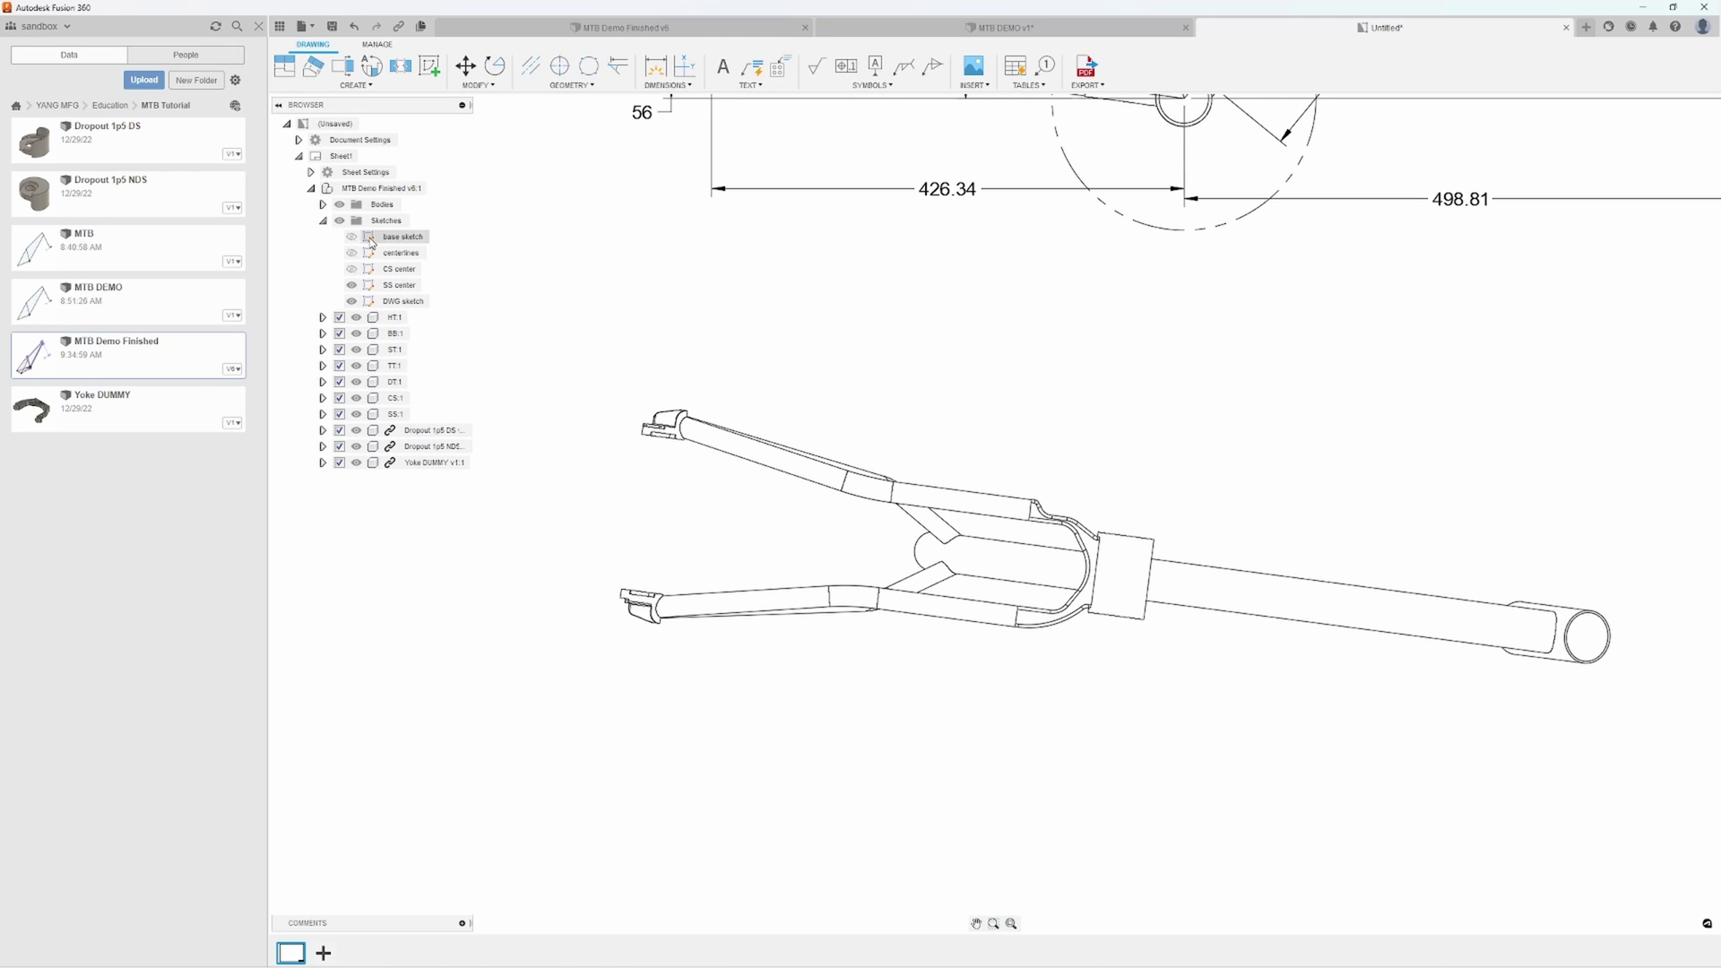
Show the CS center sketch's dashed centerlines on the rear-stay view
left_click(356, 269)
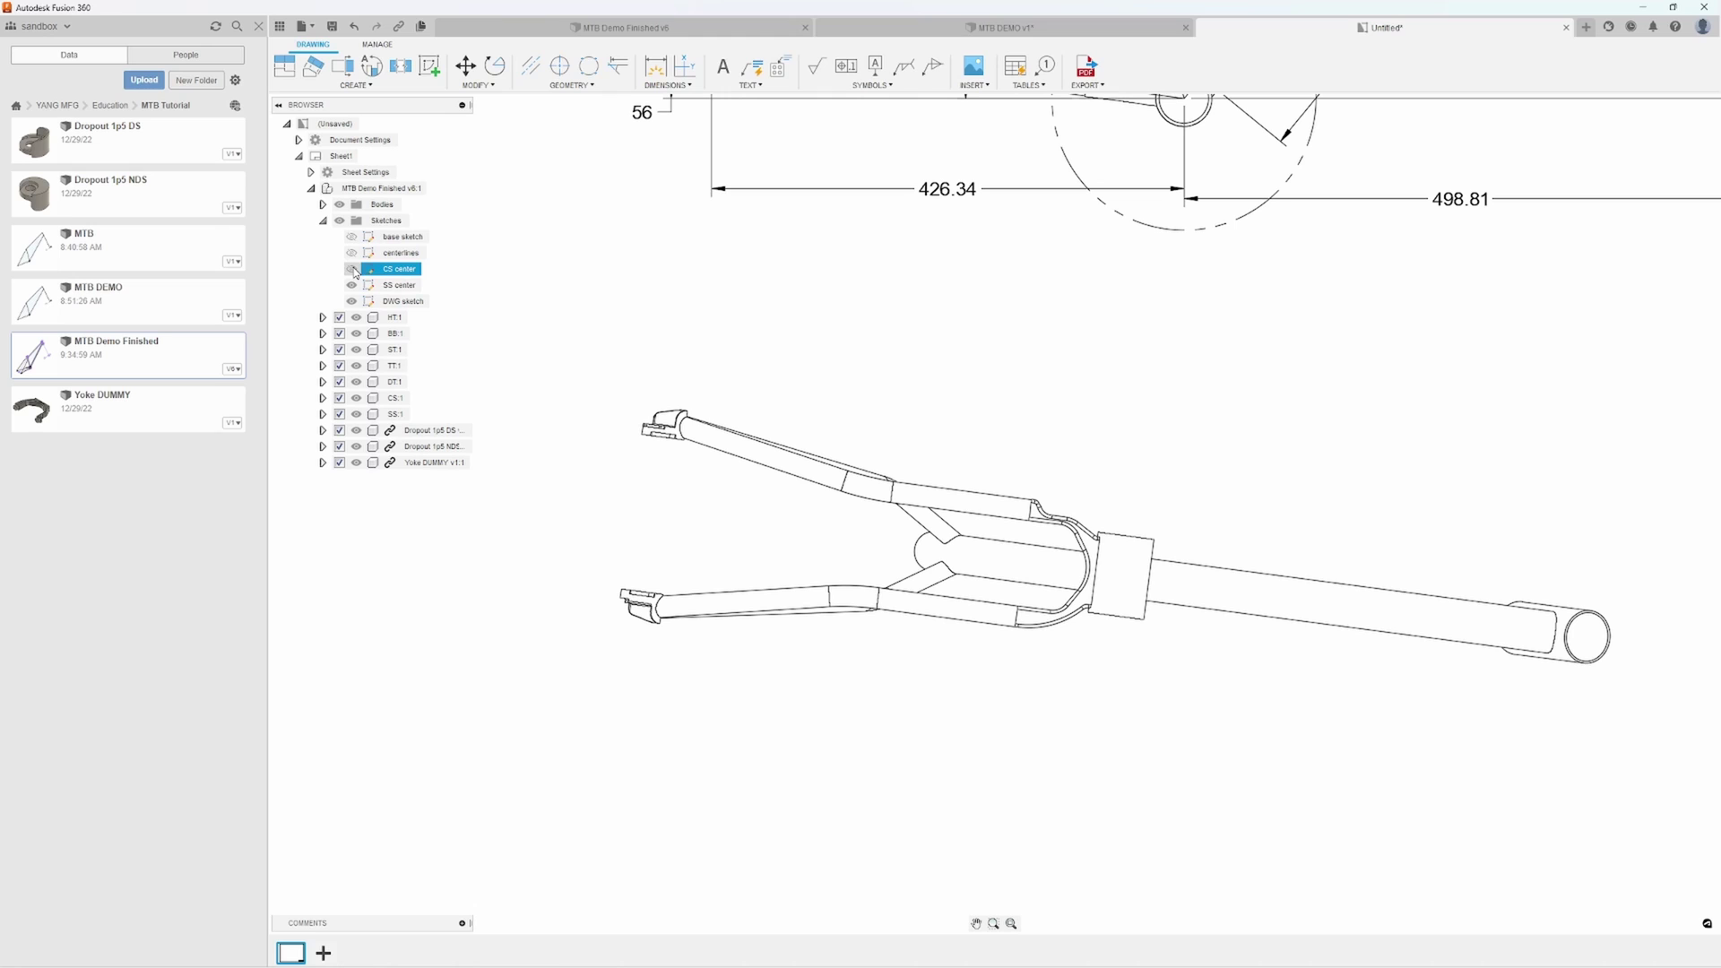
left_click(351, 269)
scroll(899, 612, "up", 5)
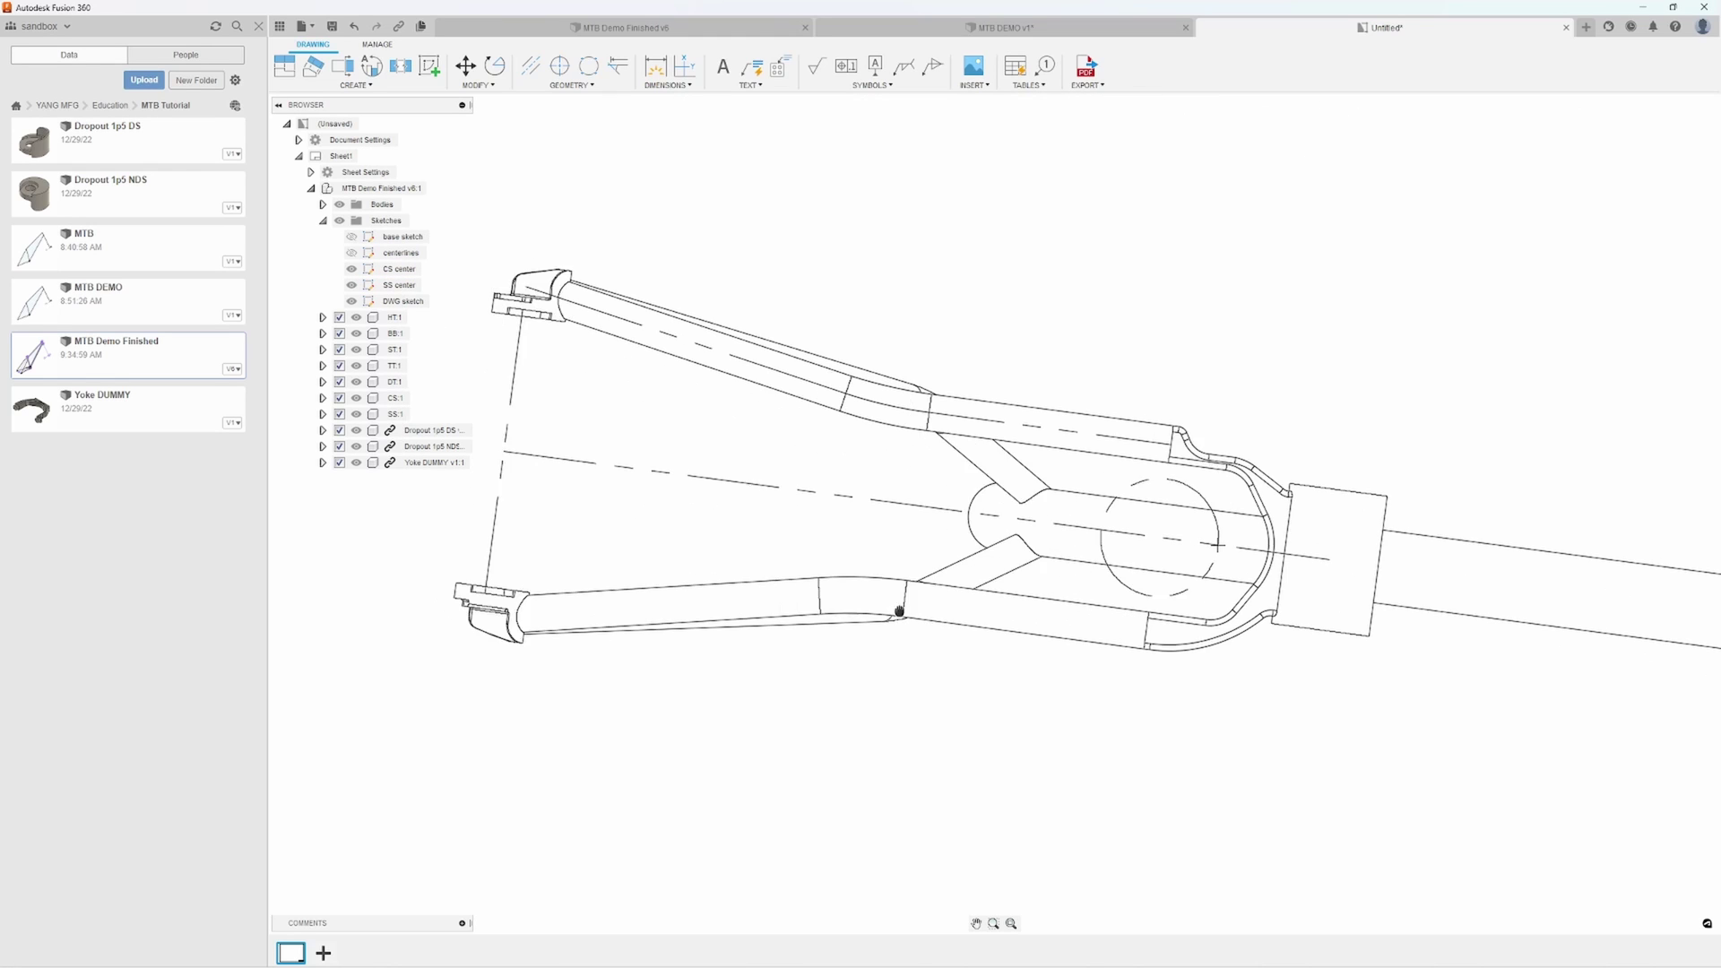
mouse_move(899, 613)
middle_mouse_down()
mouse_move(1002, 629)
mouse_move(1000, 726)
middle_mouse_up()
middle_click(930, 768)
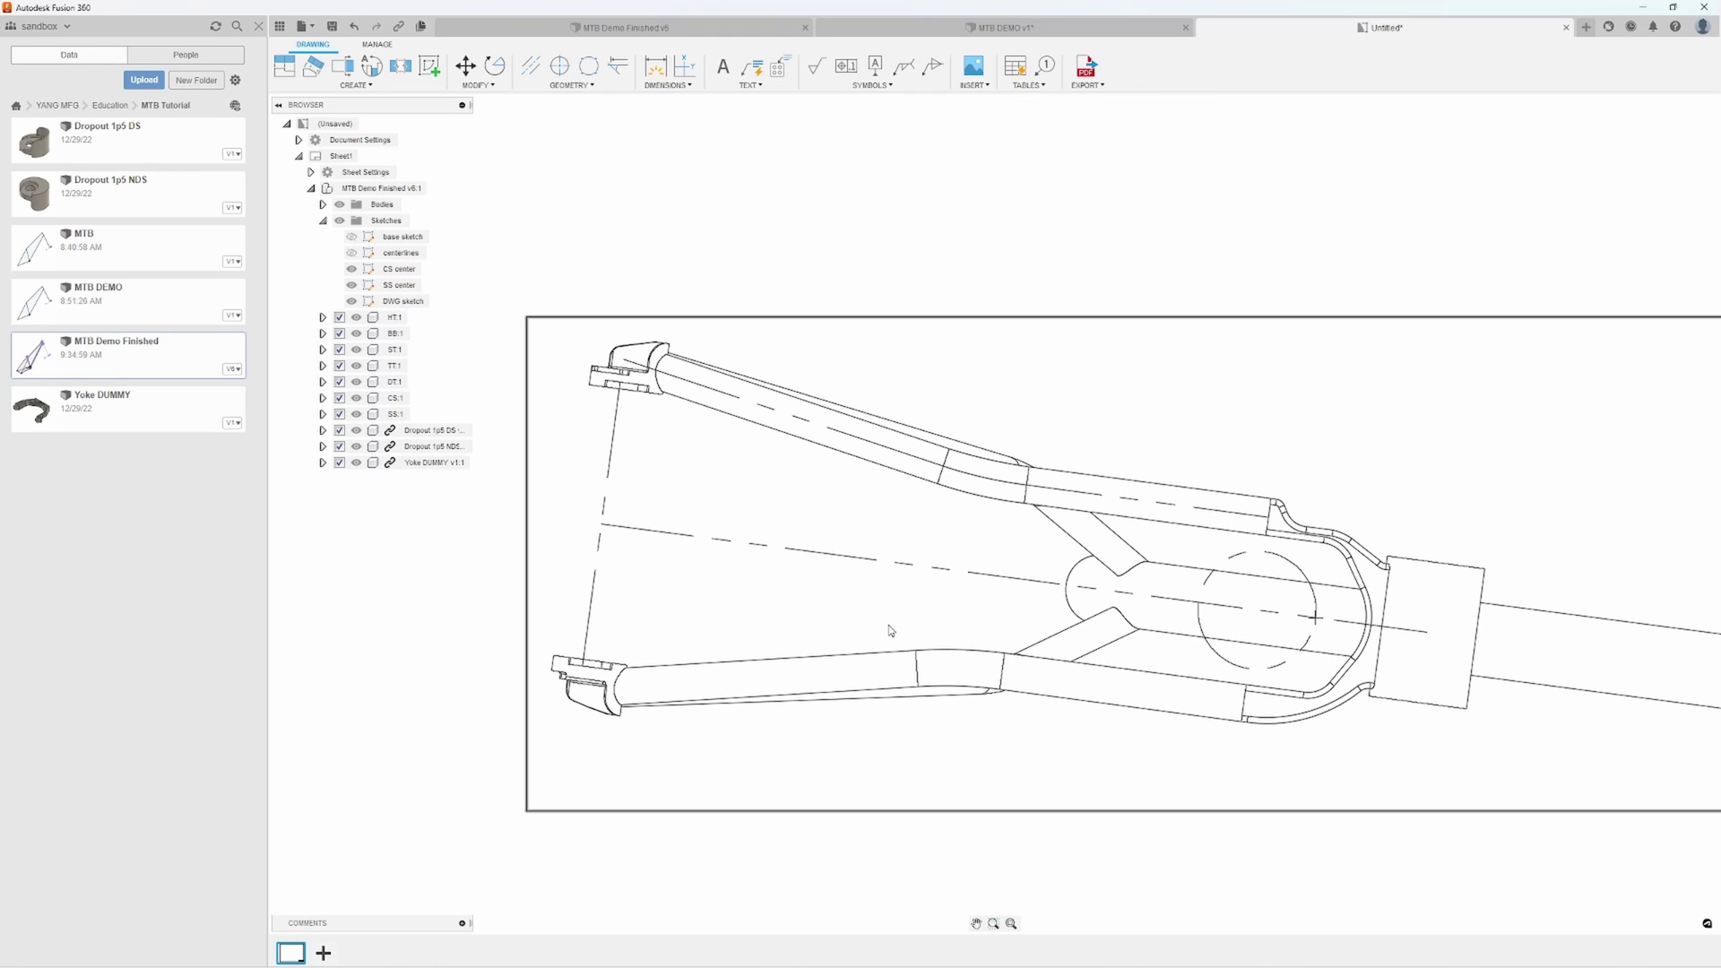
middle_click_drag(765, 575, 742, 592)
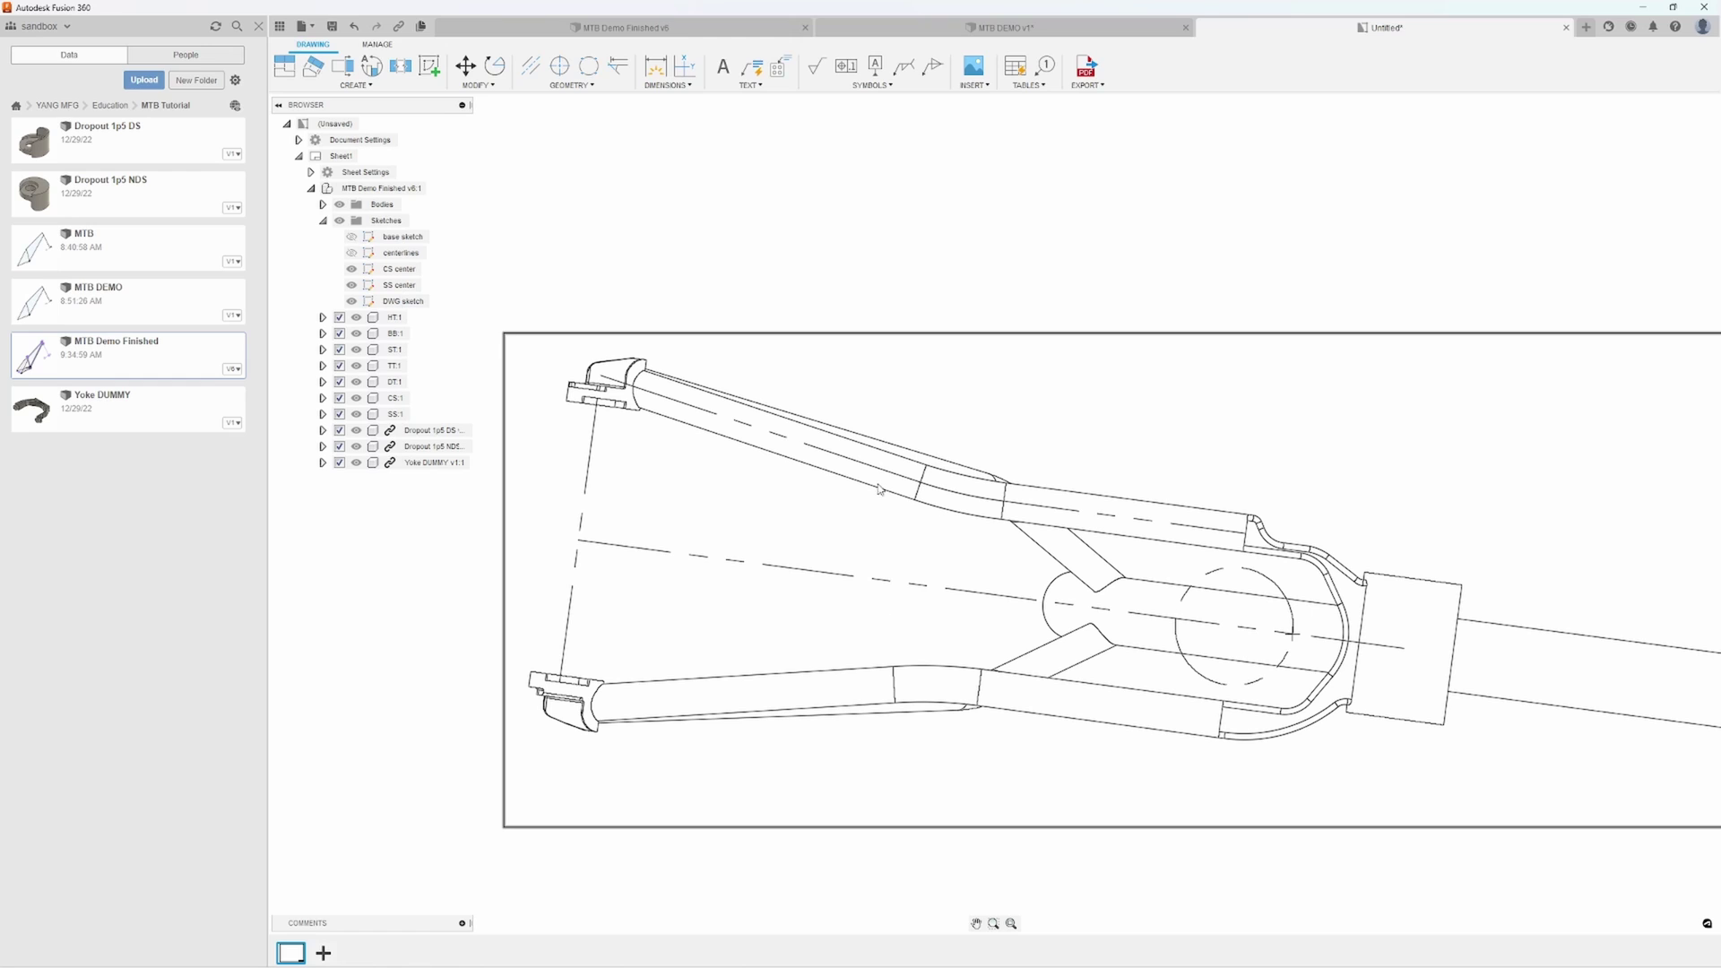
Dimension the 11° and 101° angles on the lower and upper stays
key("d")
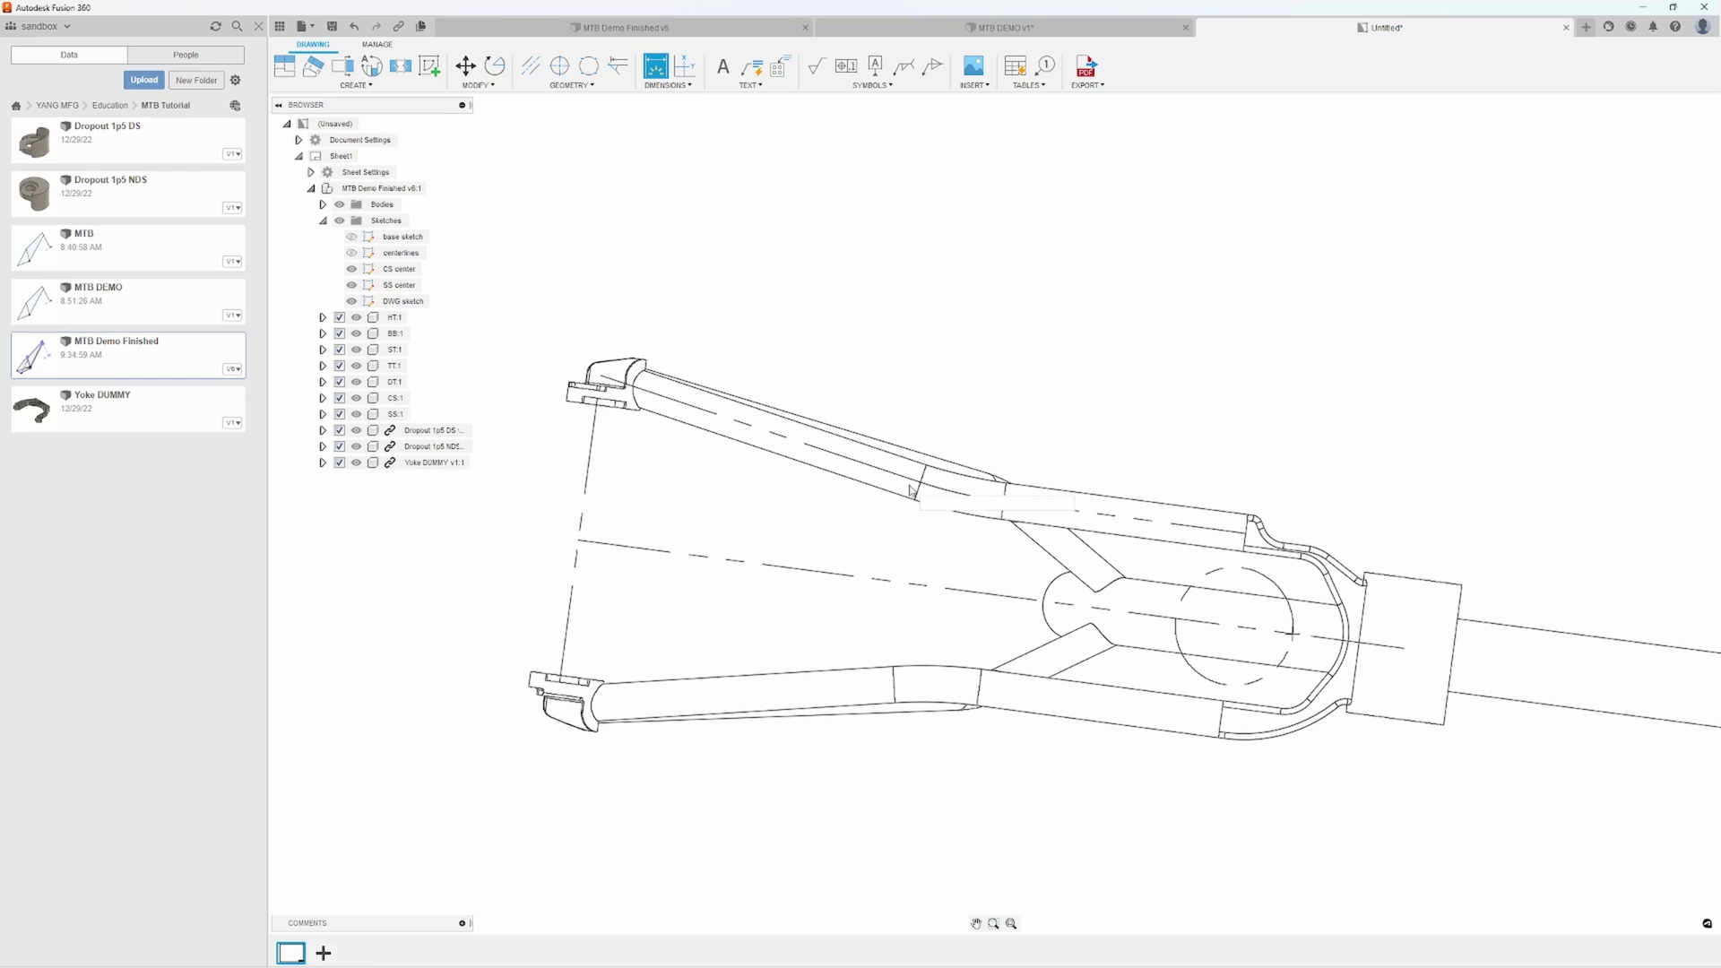
left_click(1014, 718)
left_click(888, 708)
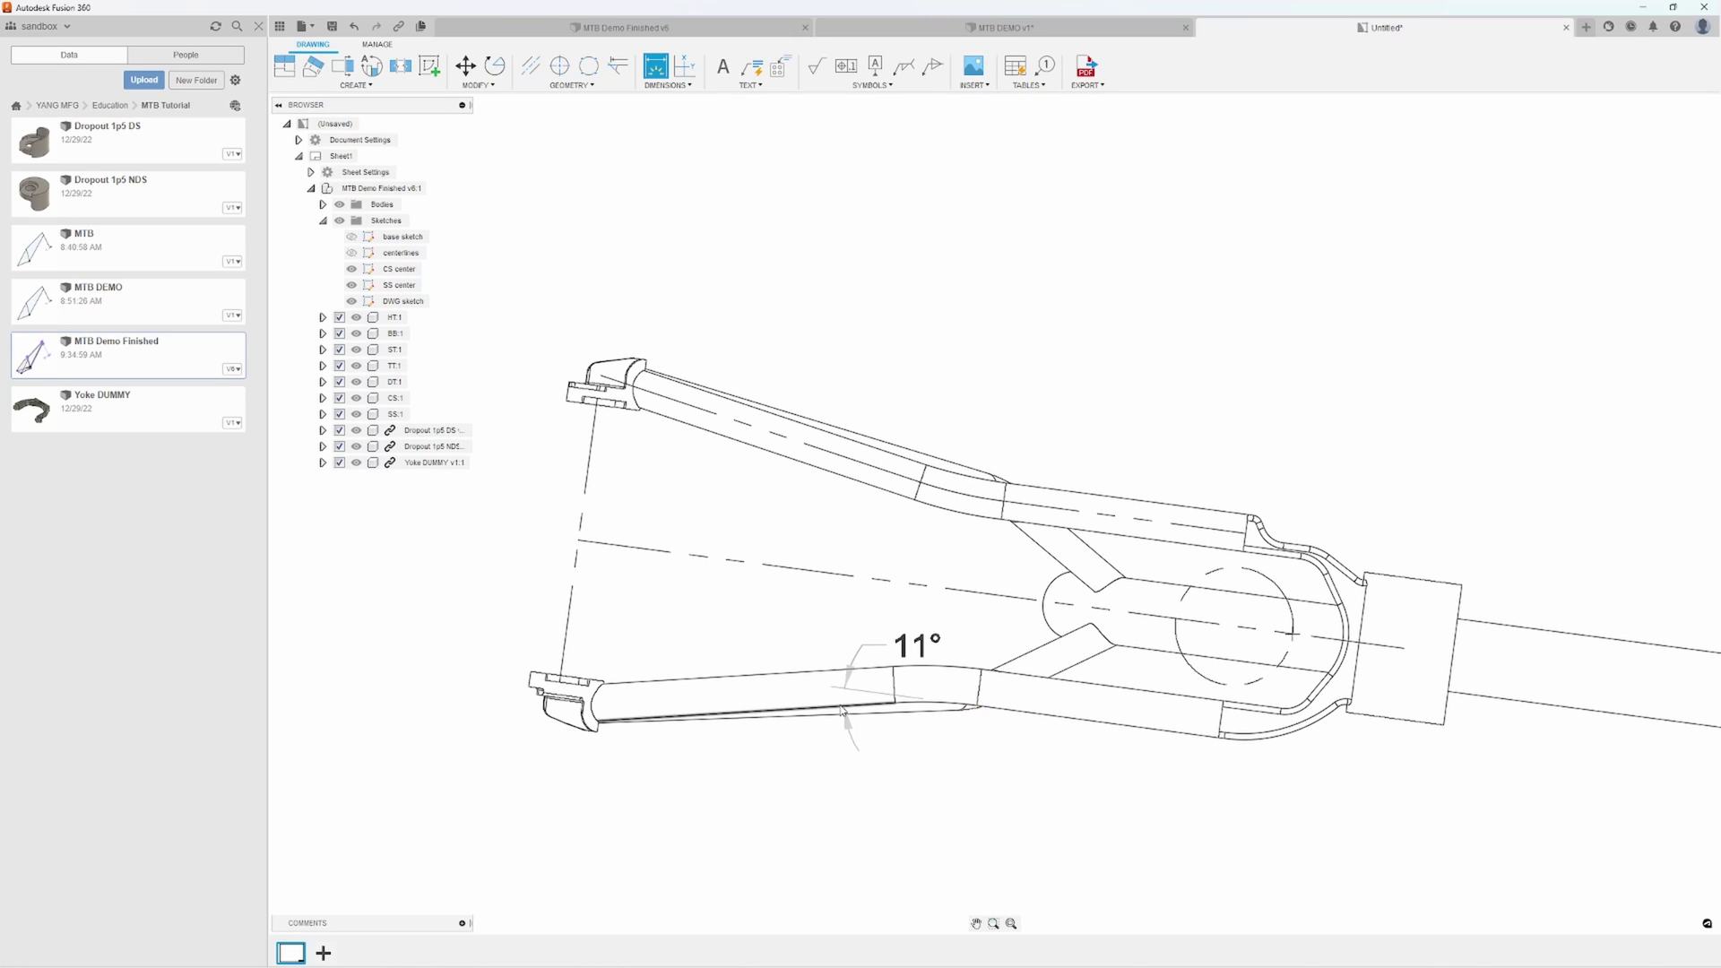
left_click(401, 683)
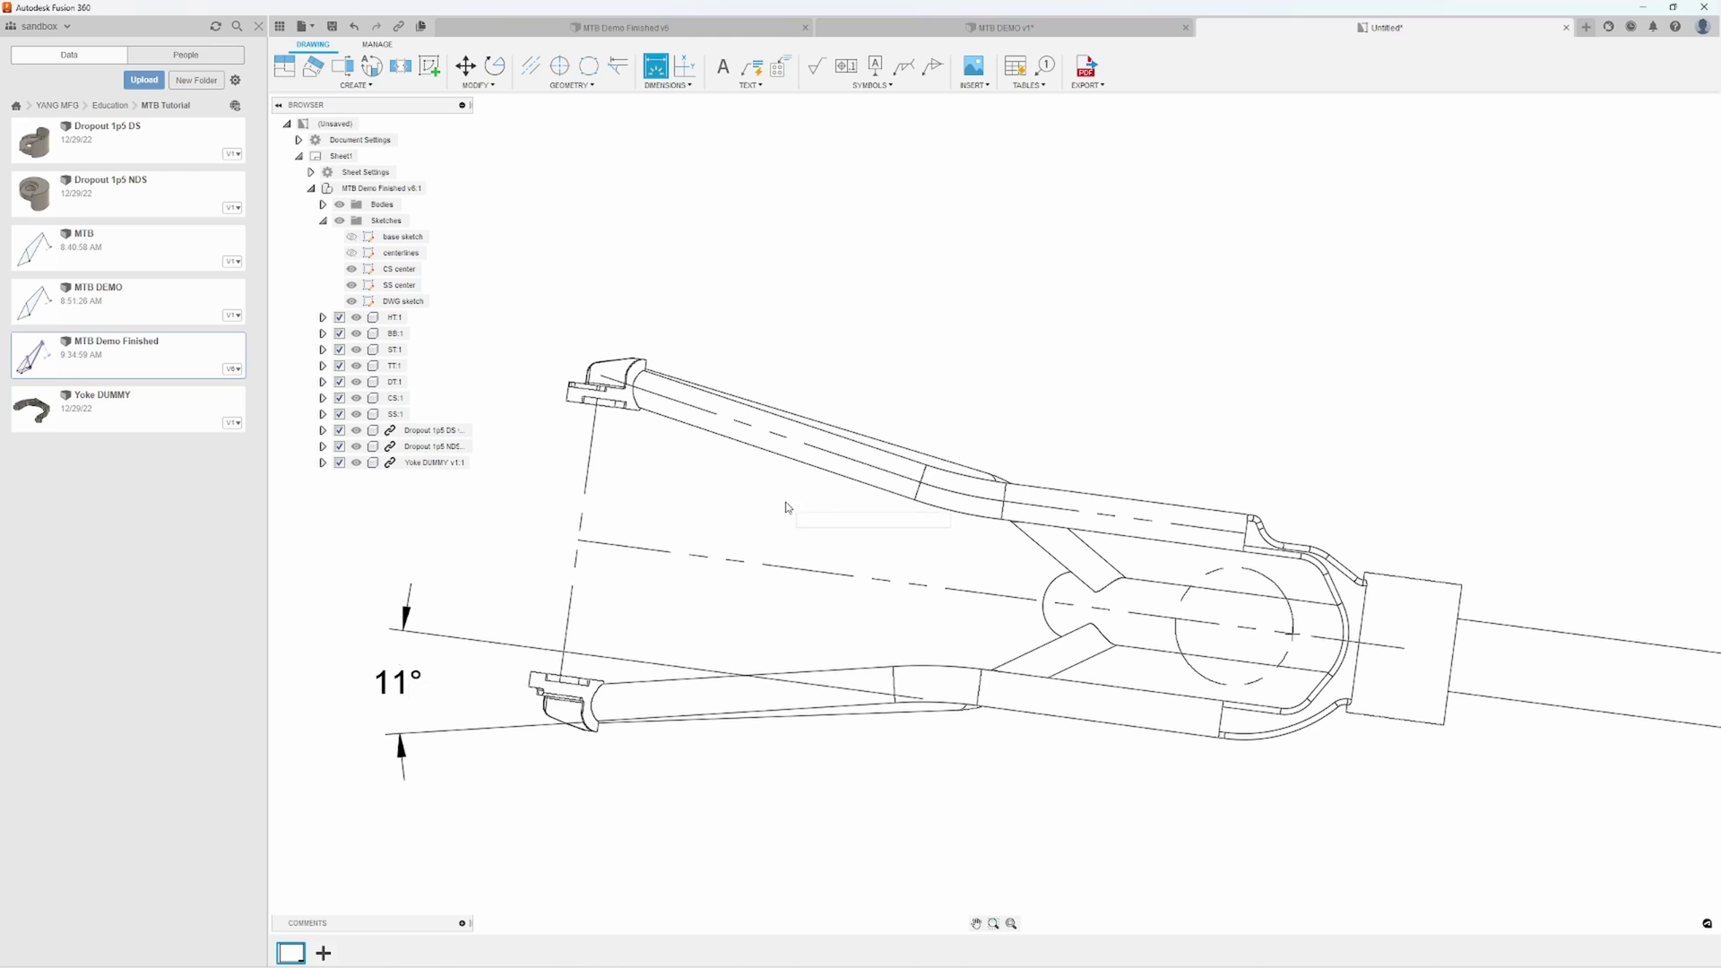
scroll(942, 466, "up", 3)
scroll(731, 364, "up", 2)
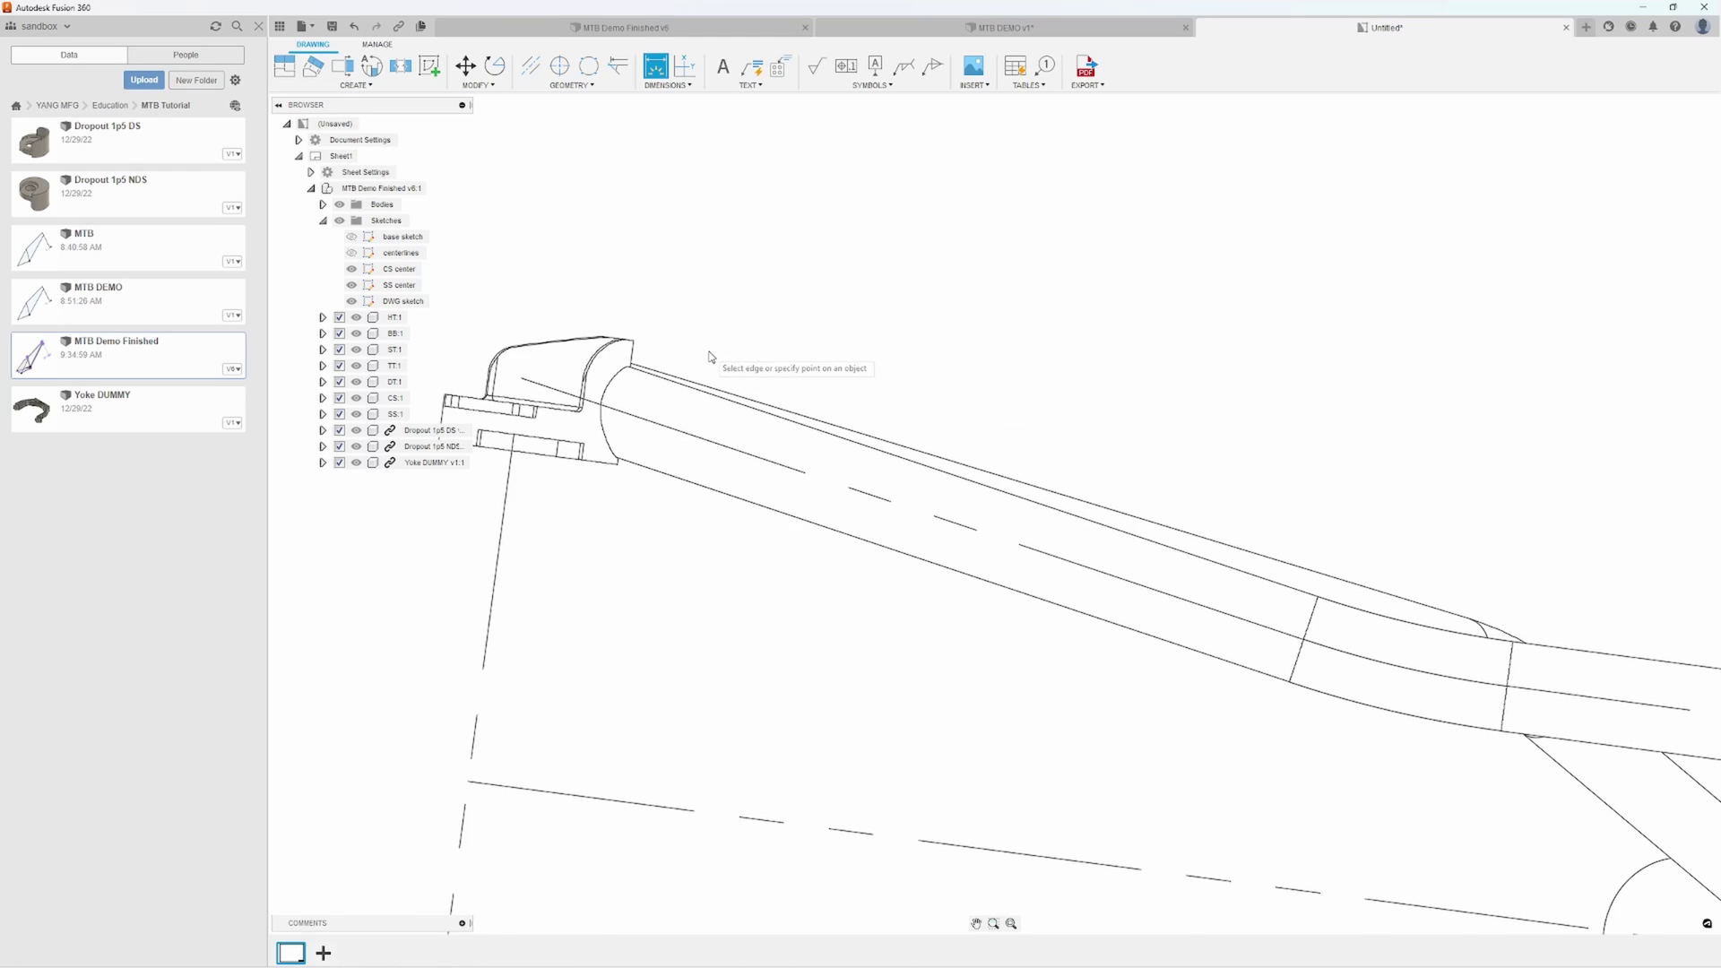
scroll(713, 358, "down", 2)
scroll(691, 367, "up", 2)
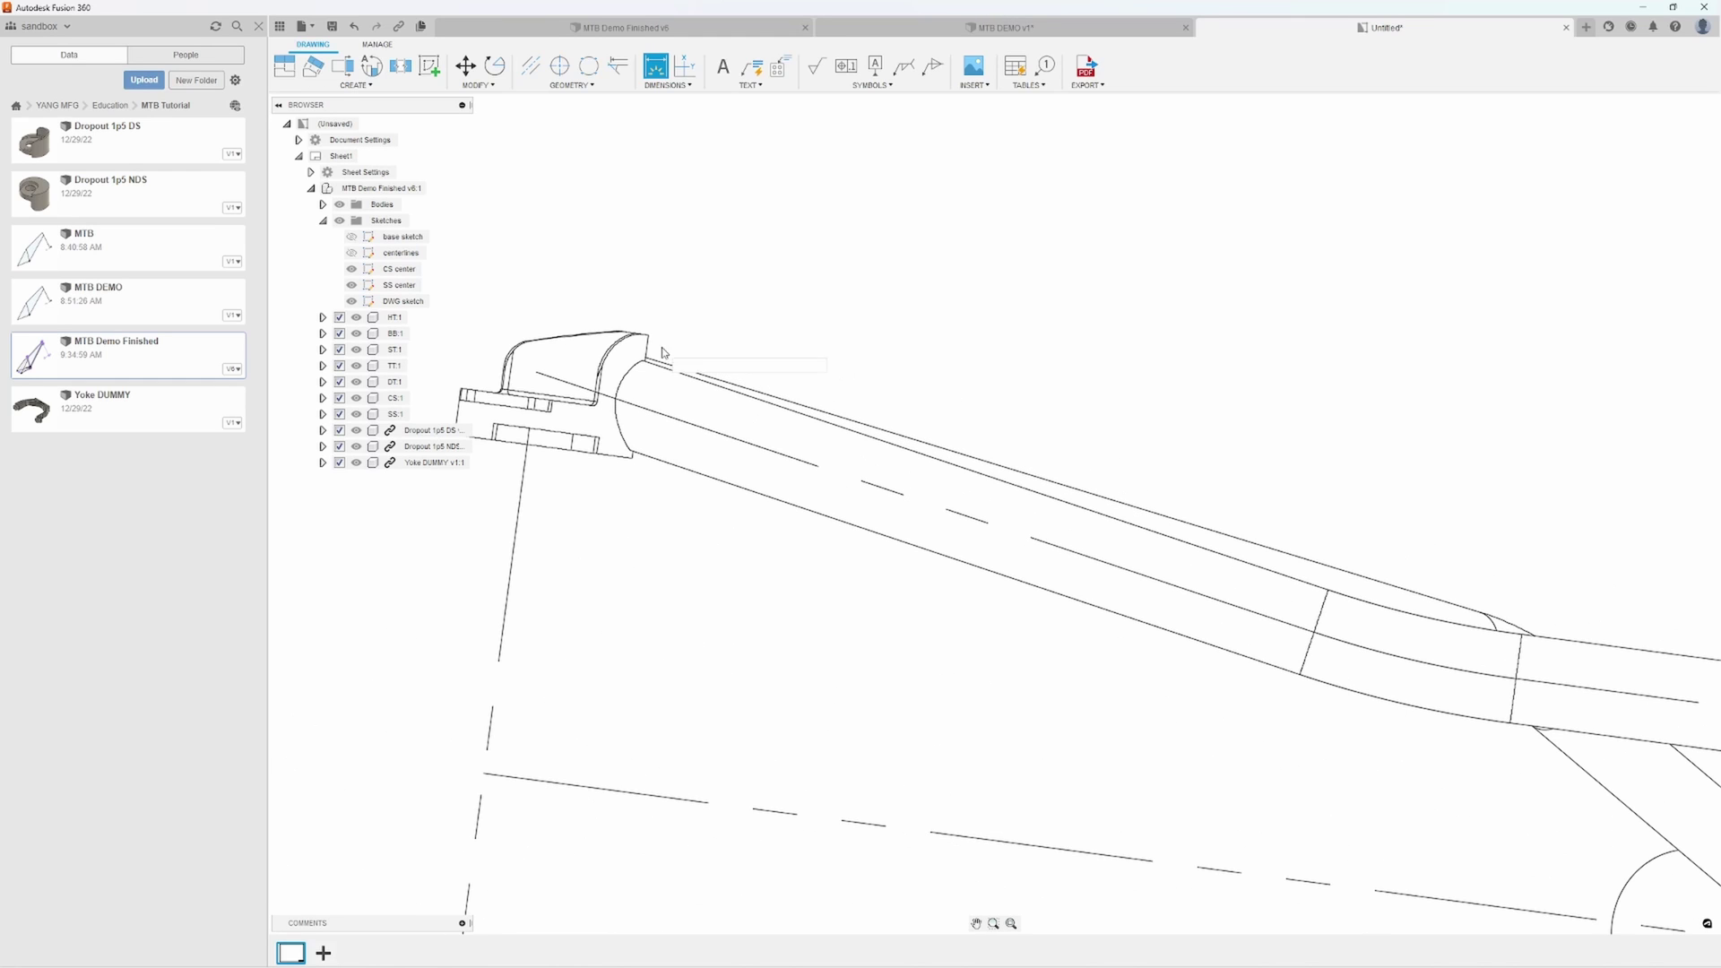
left_click(697, 379)
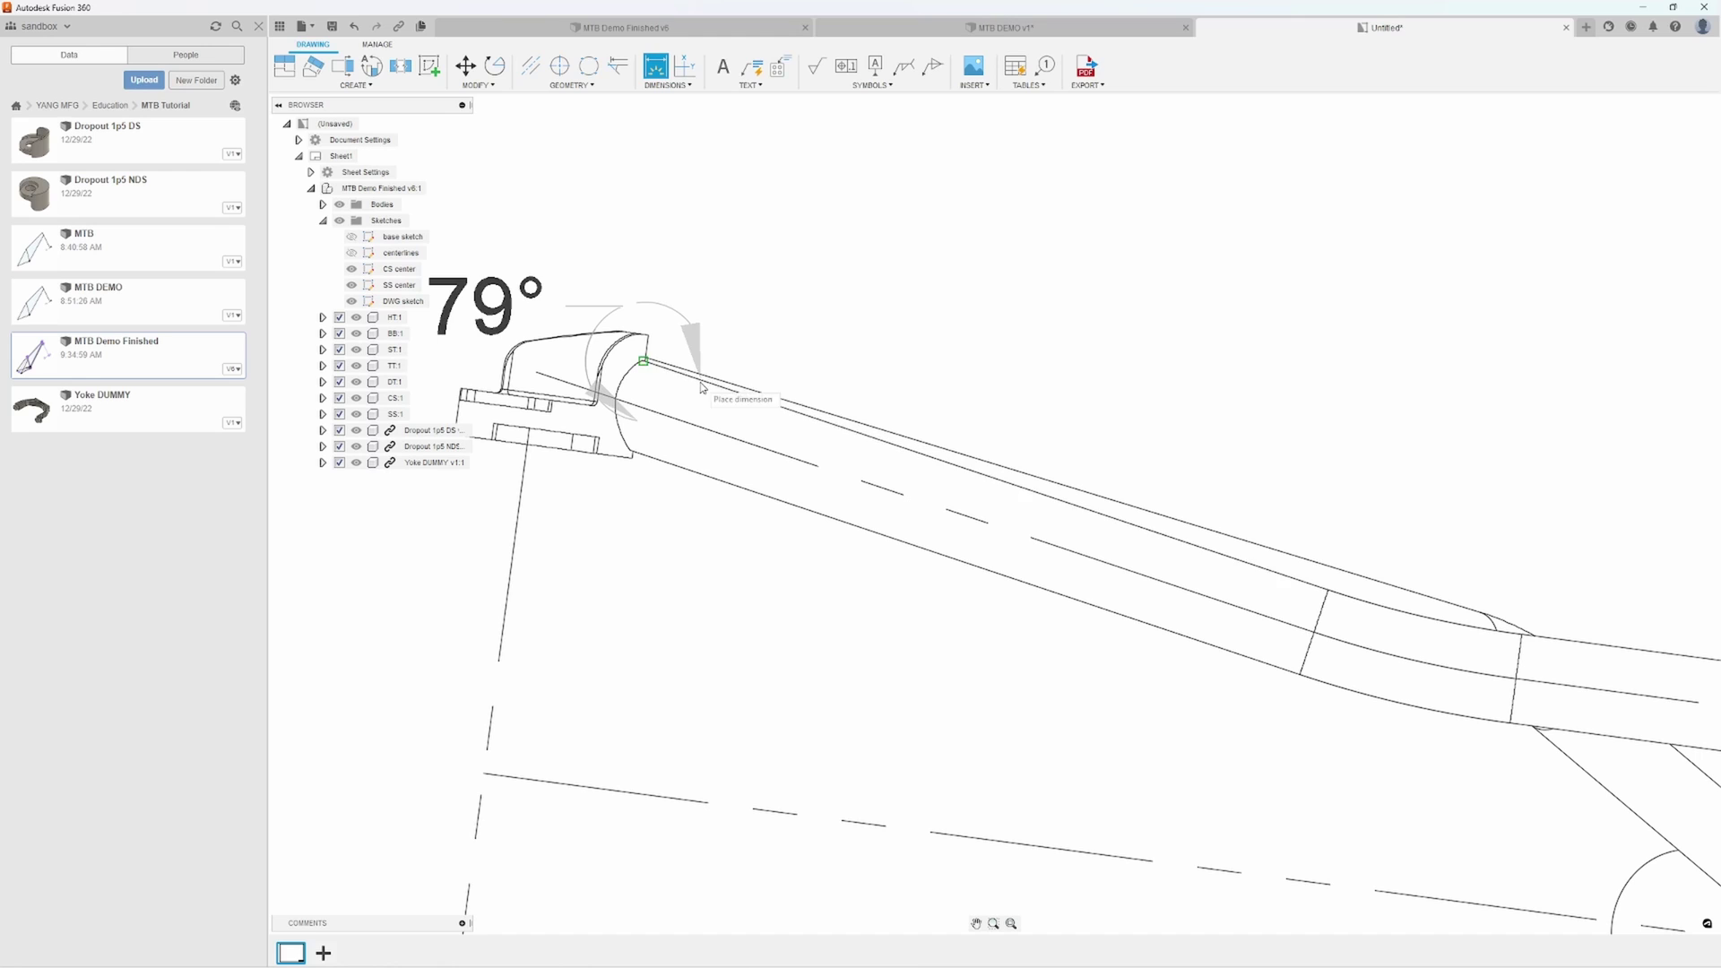
scroll(708, 376, "down", 2)
scroll(879, 350, "up", 1)
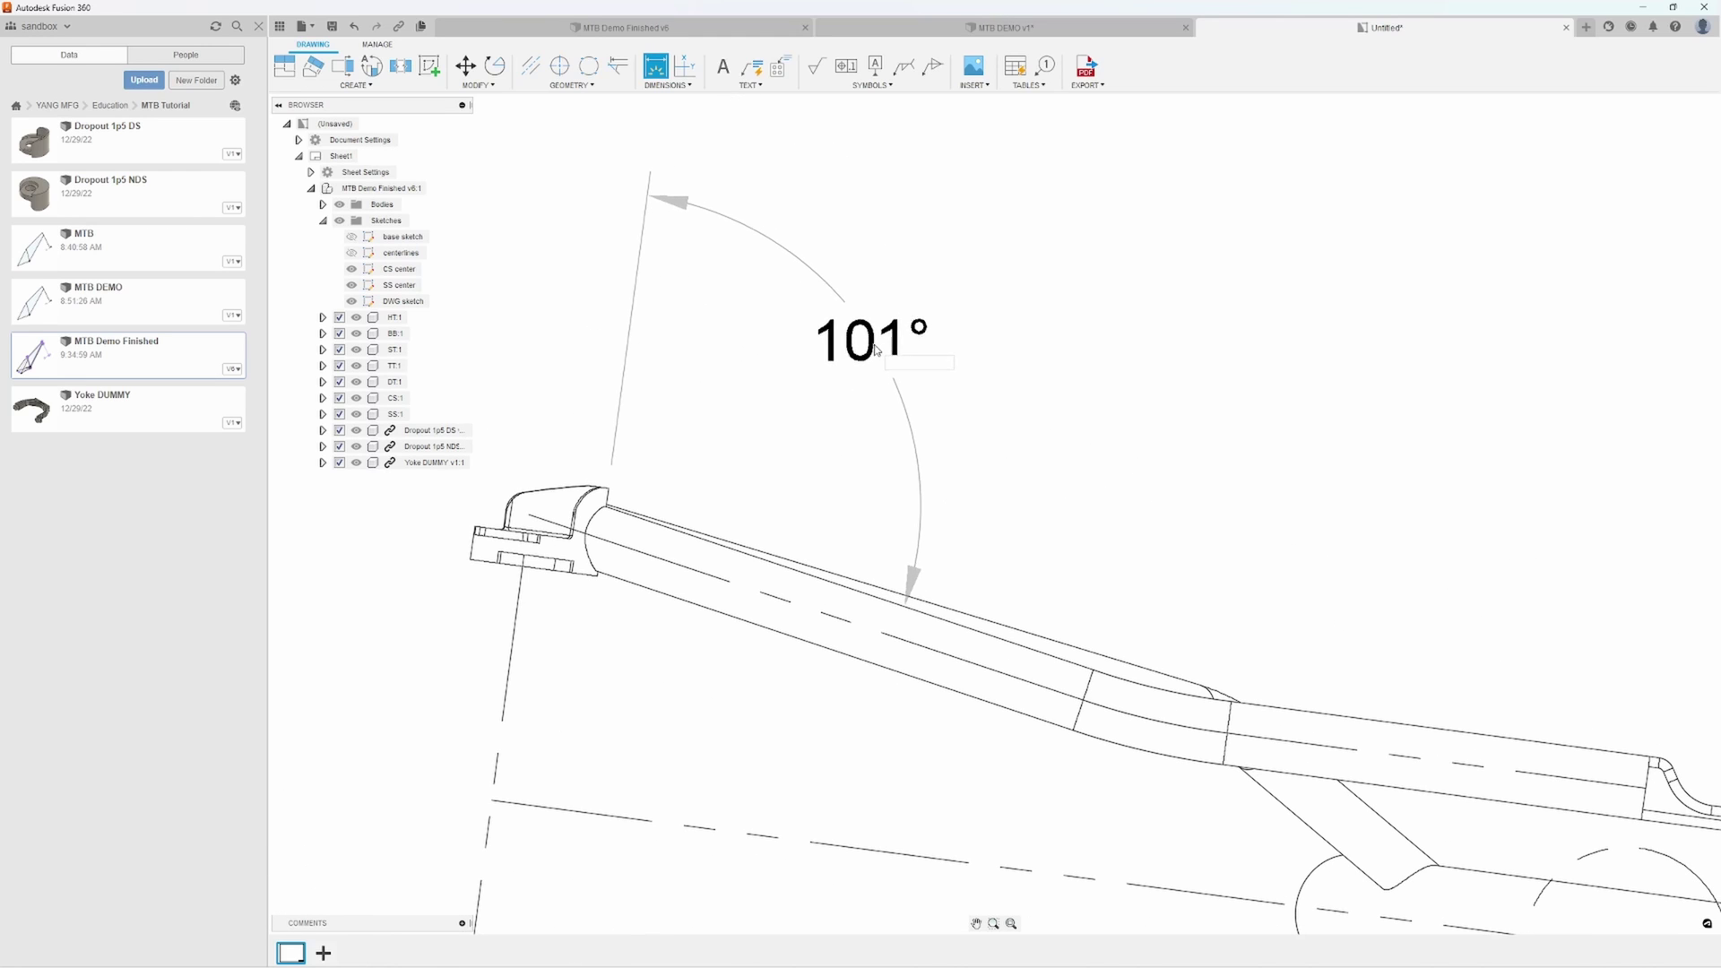
left_click(881, 359)
scroll(1029, 424, "down", 2)
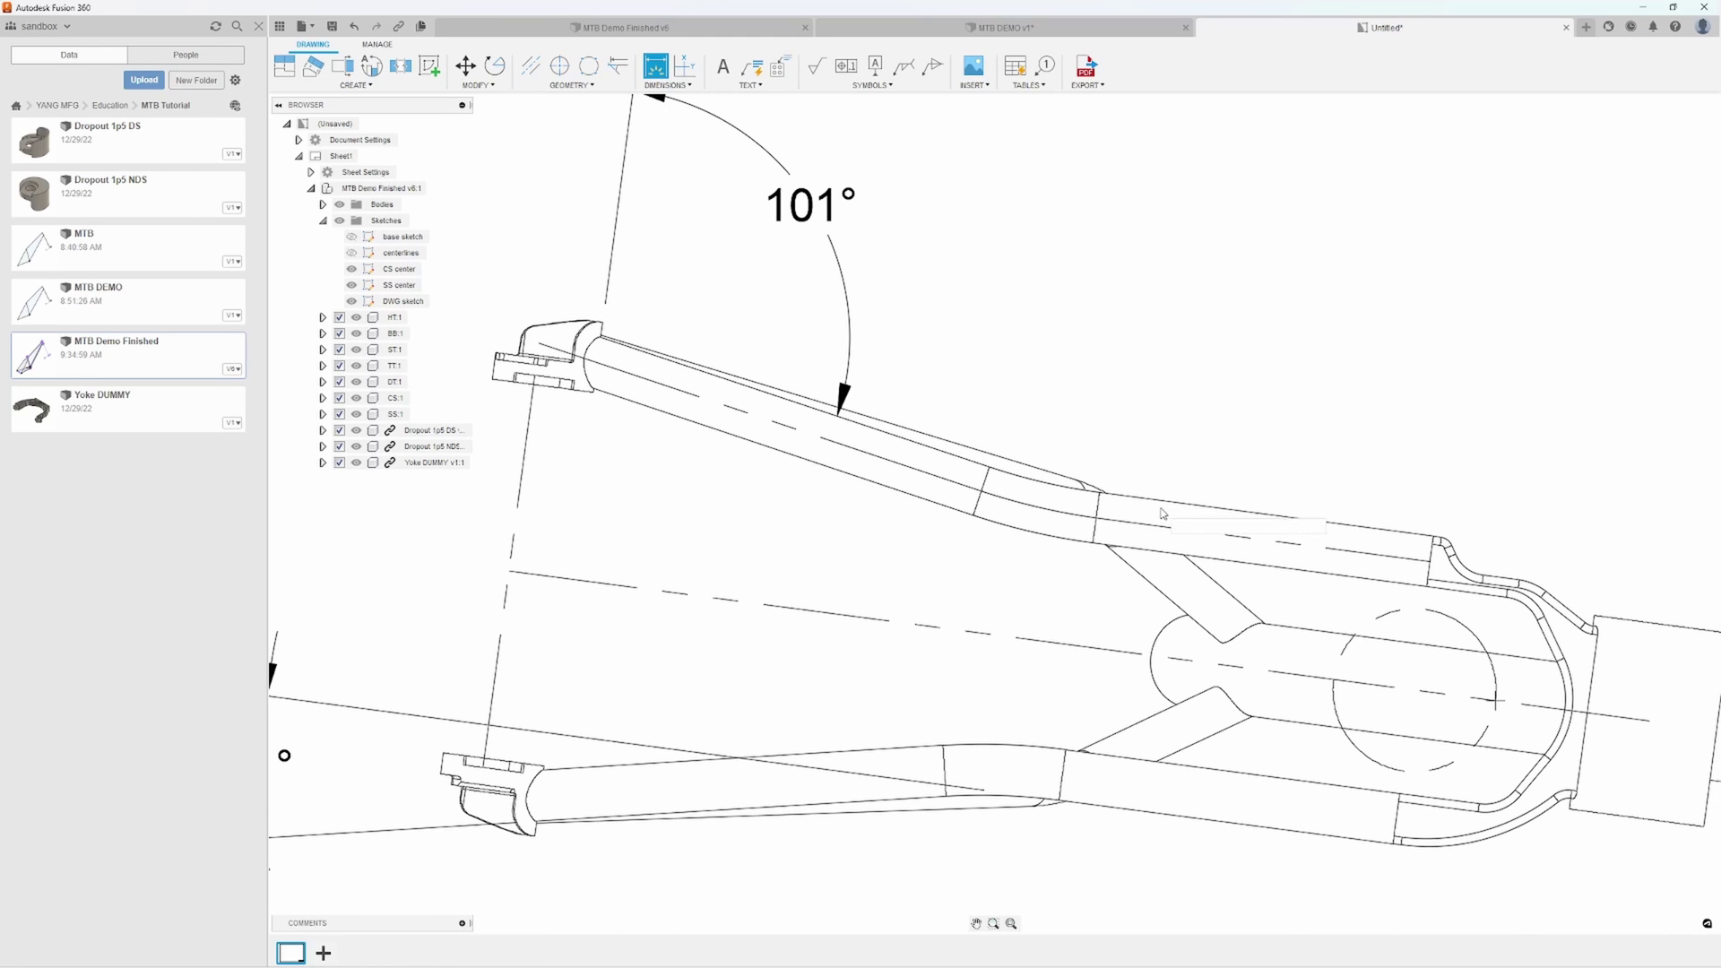
Add the 125.93 and 153.59 upper-stay lengths and the R230 bend radius
left_click(1223, 509)
left_click(1310, 412)
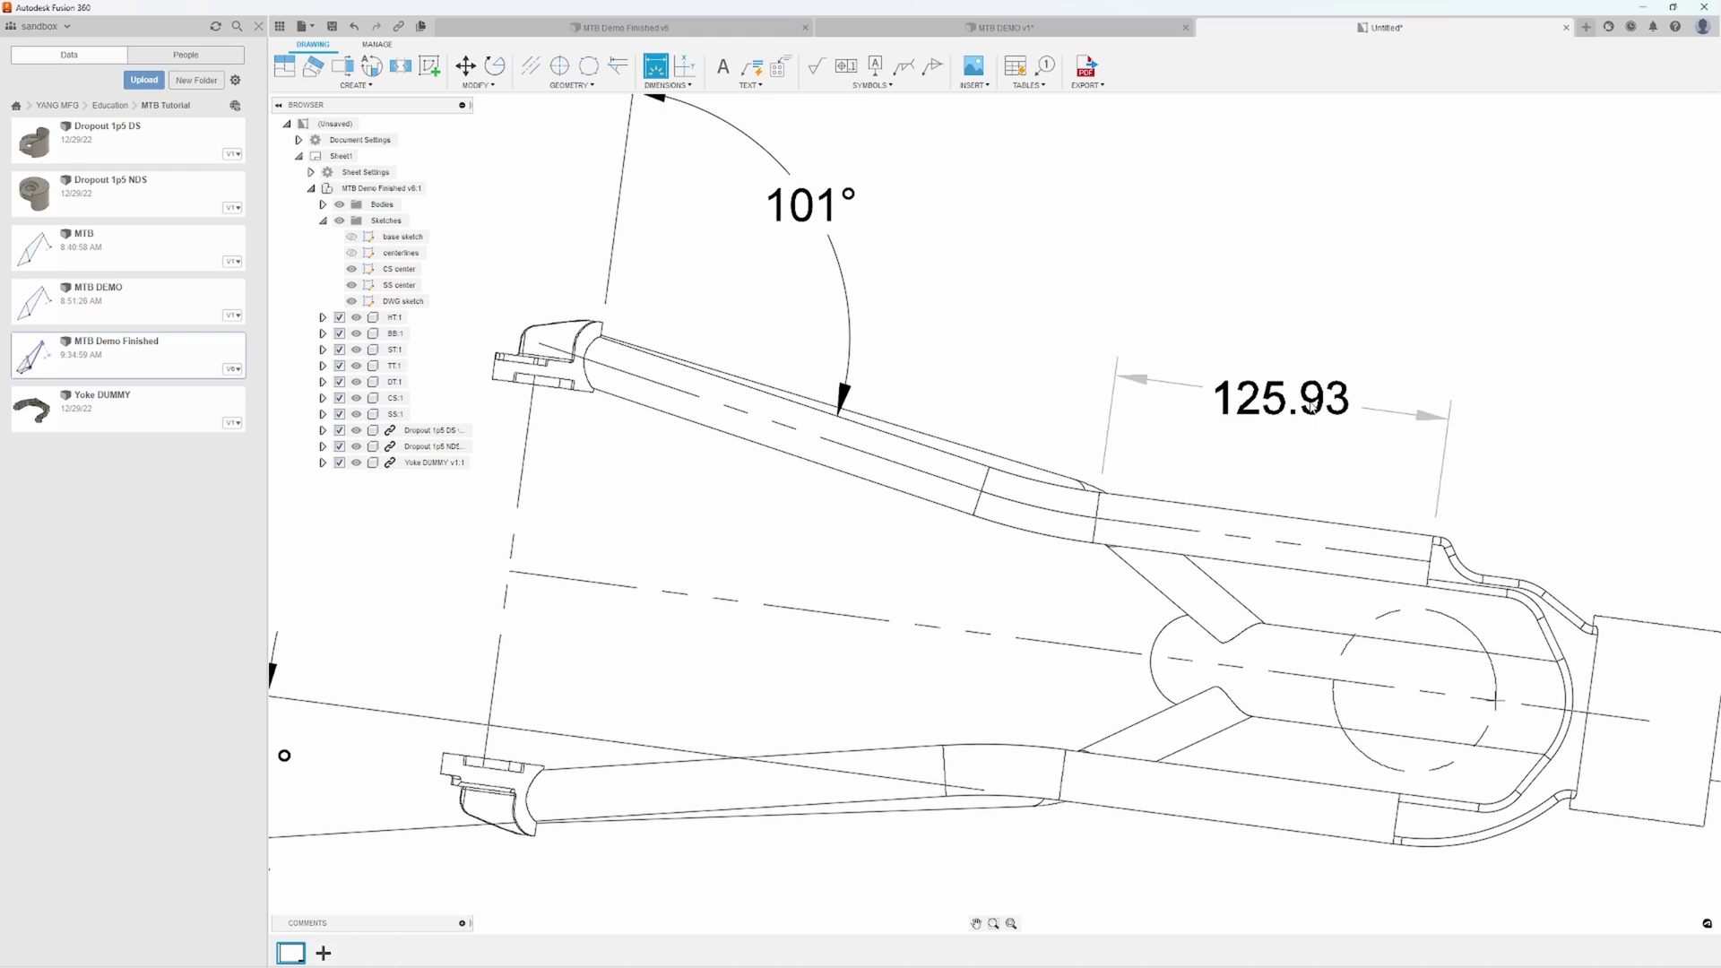
left_click(829, 414)
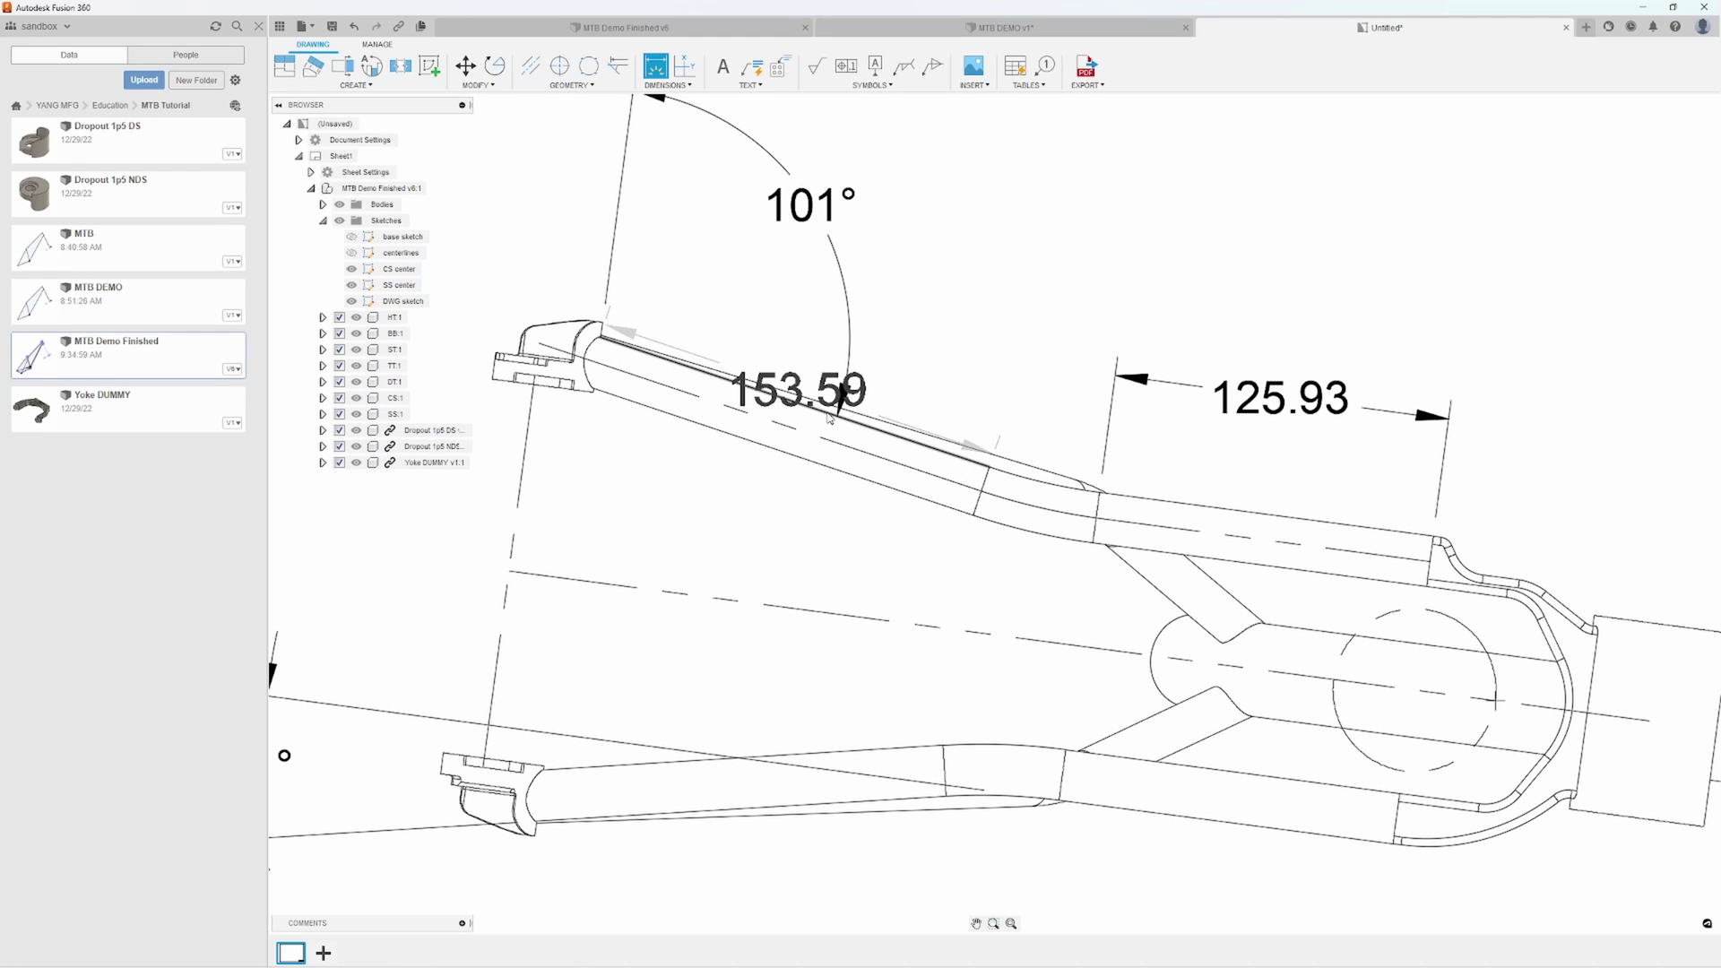
left_click(883, 333)
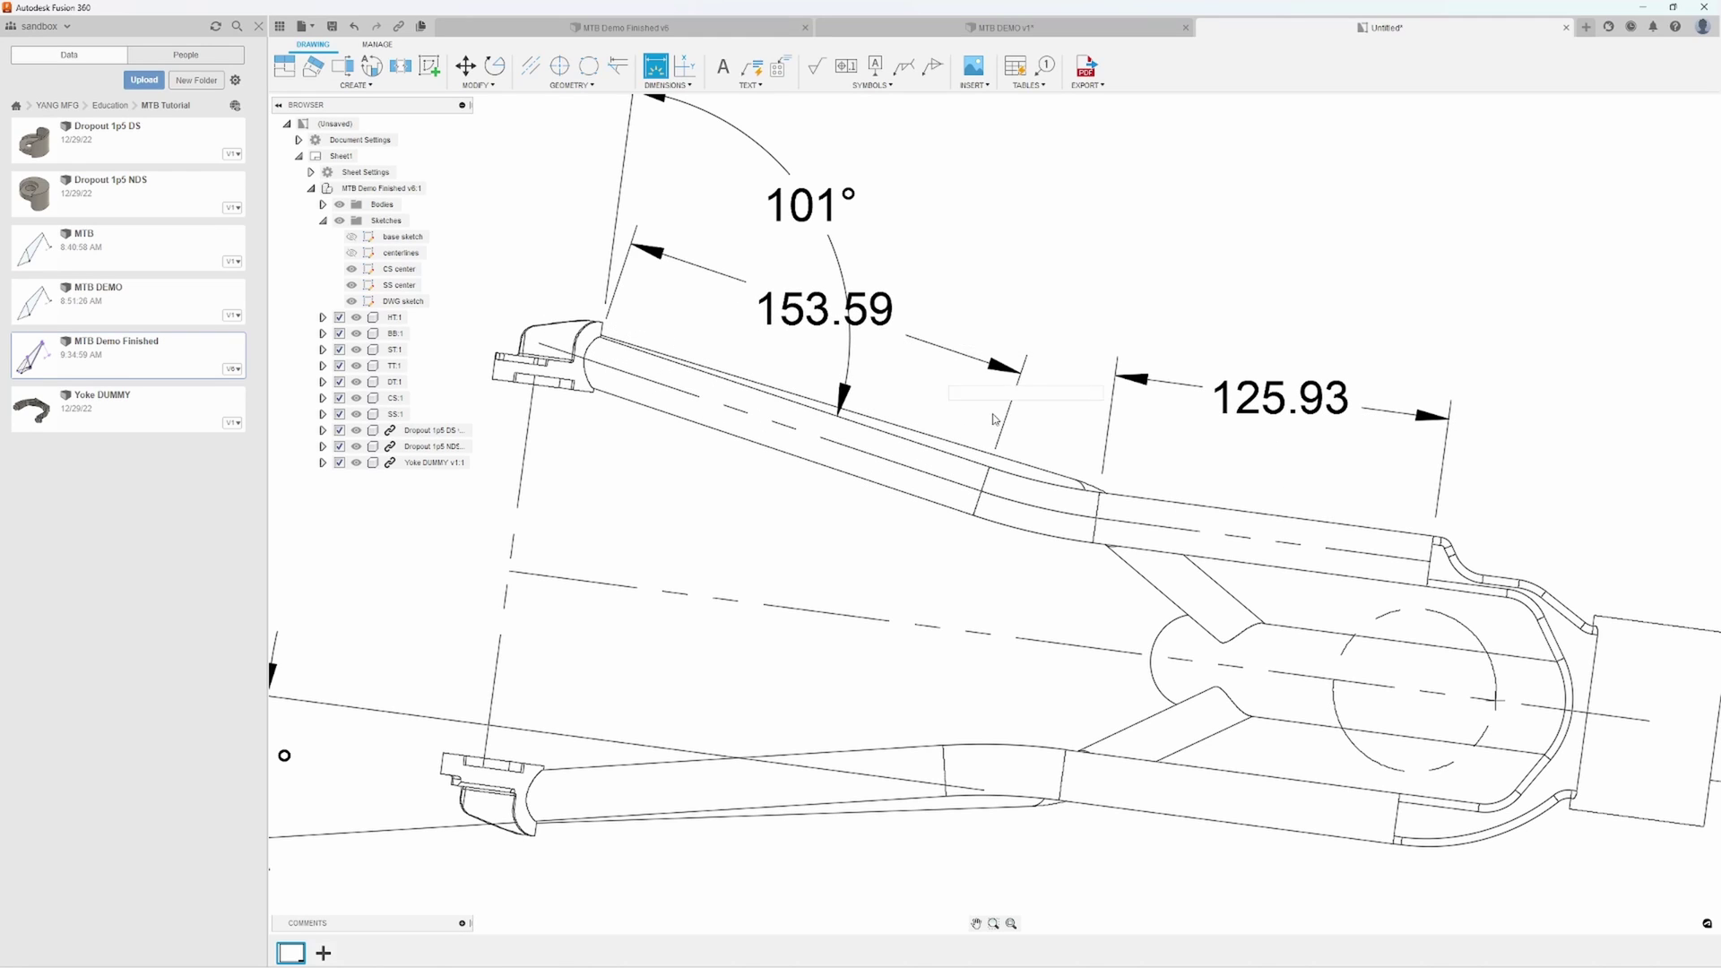
left_click(1038, 519)
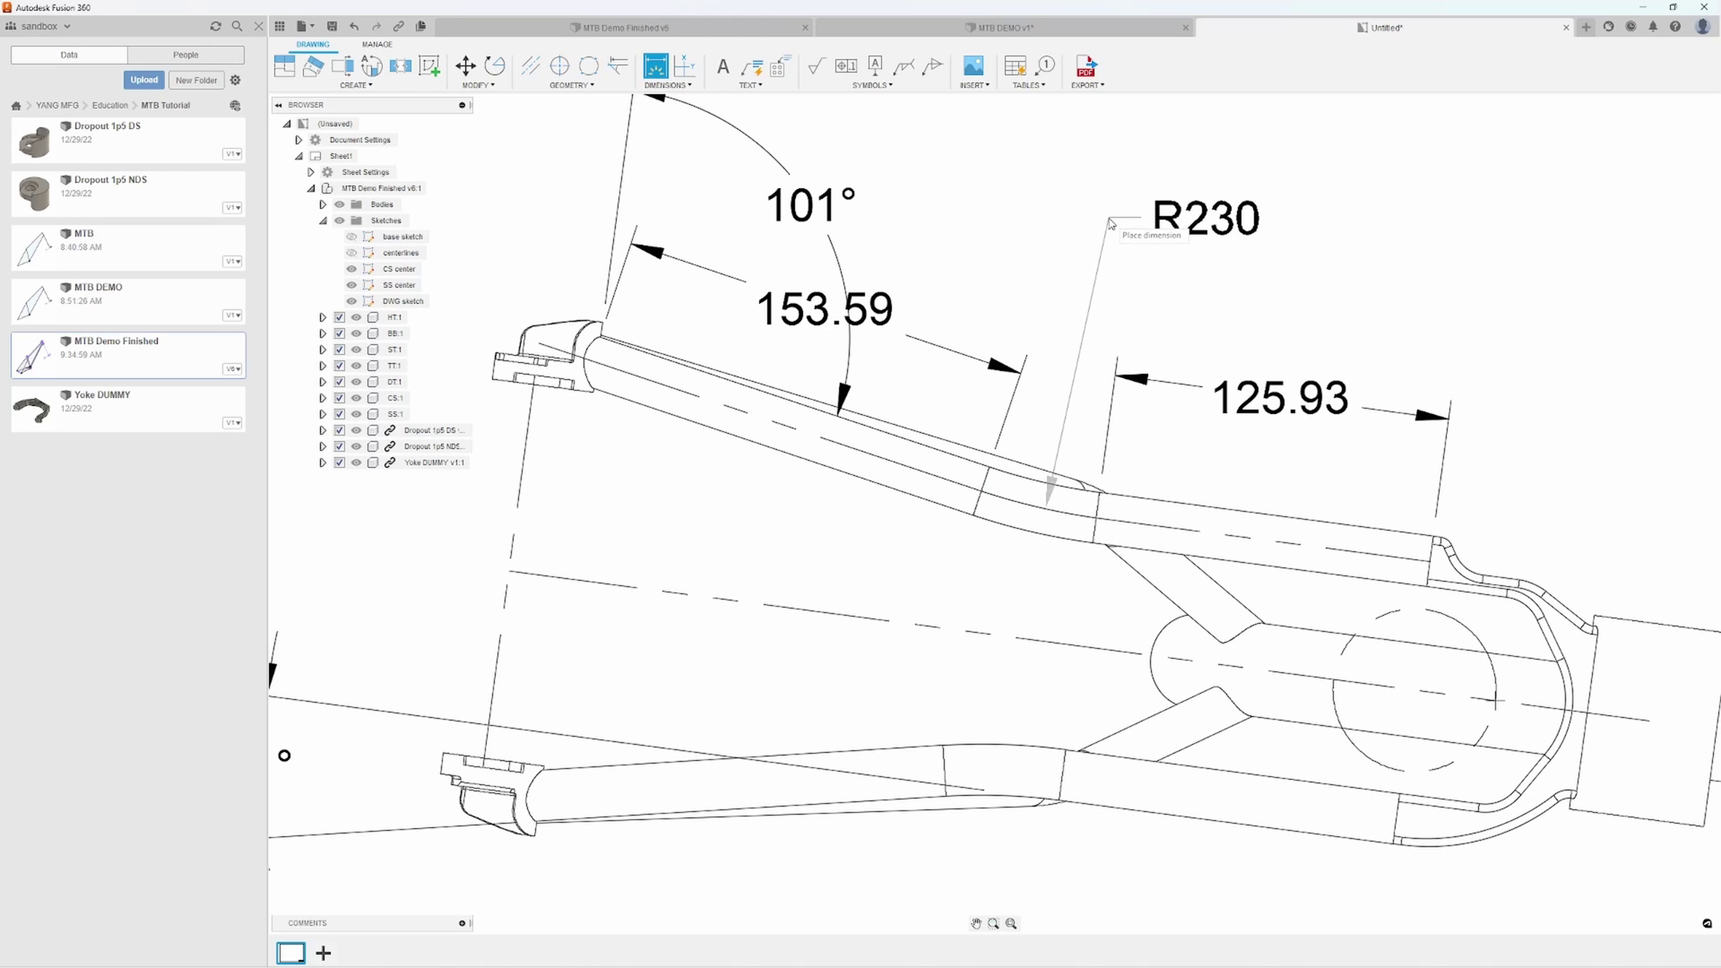
left_click(1273, 229)
scroll(1316, 360, "down", 2)
middle_click_drag(1316, 360, 1227, 396)
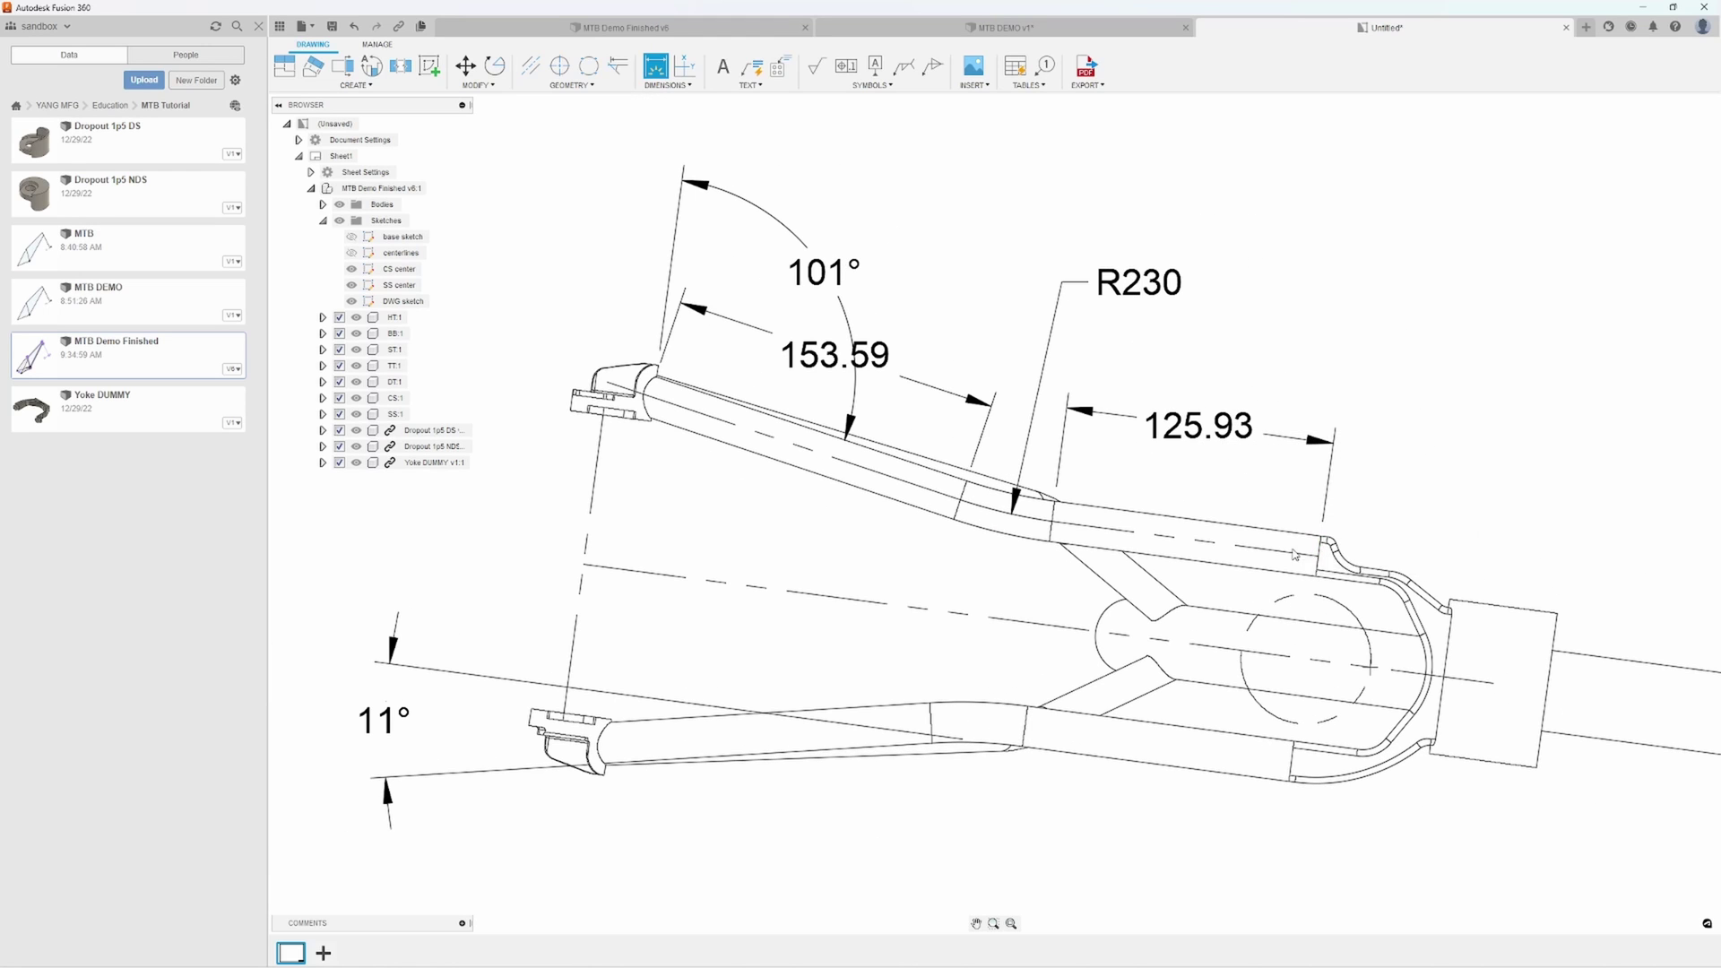
middle_click_drag(1434, 517, 1388, 506)
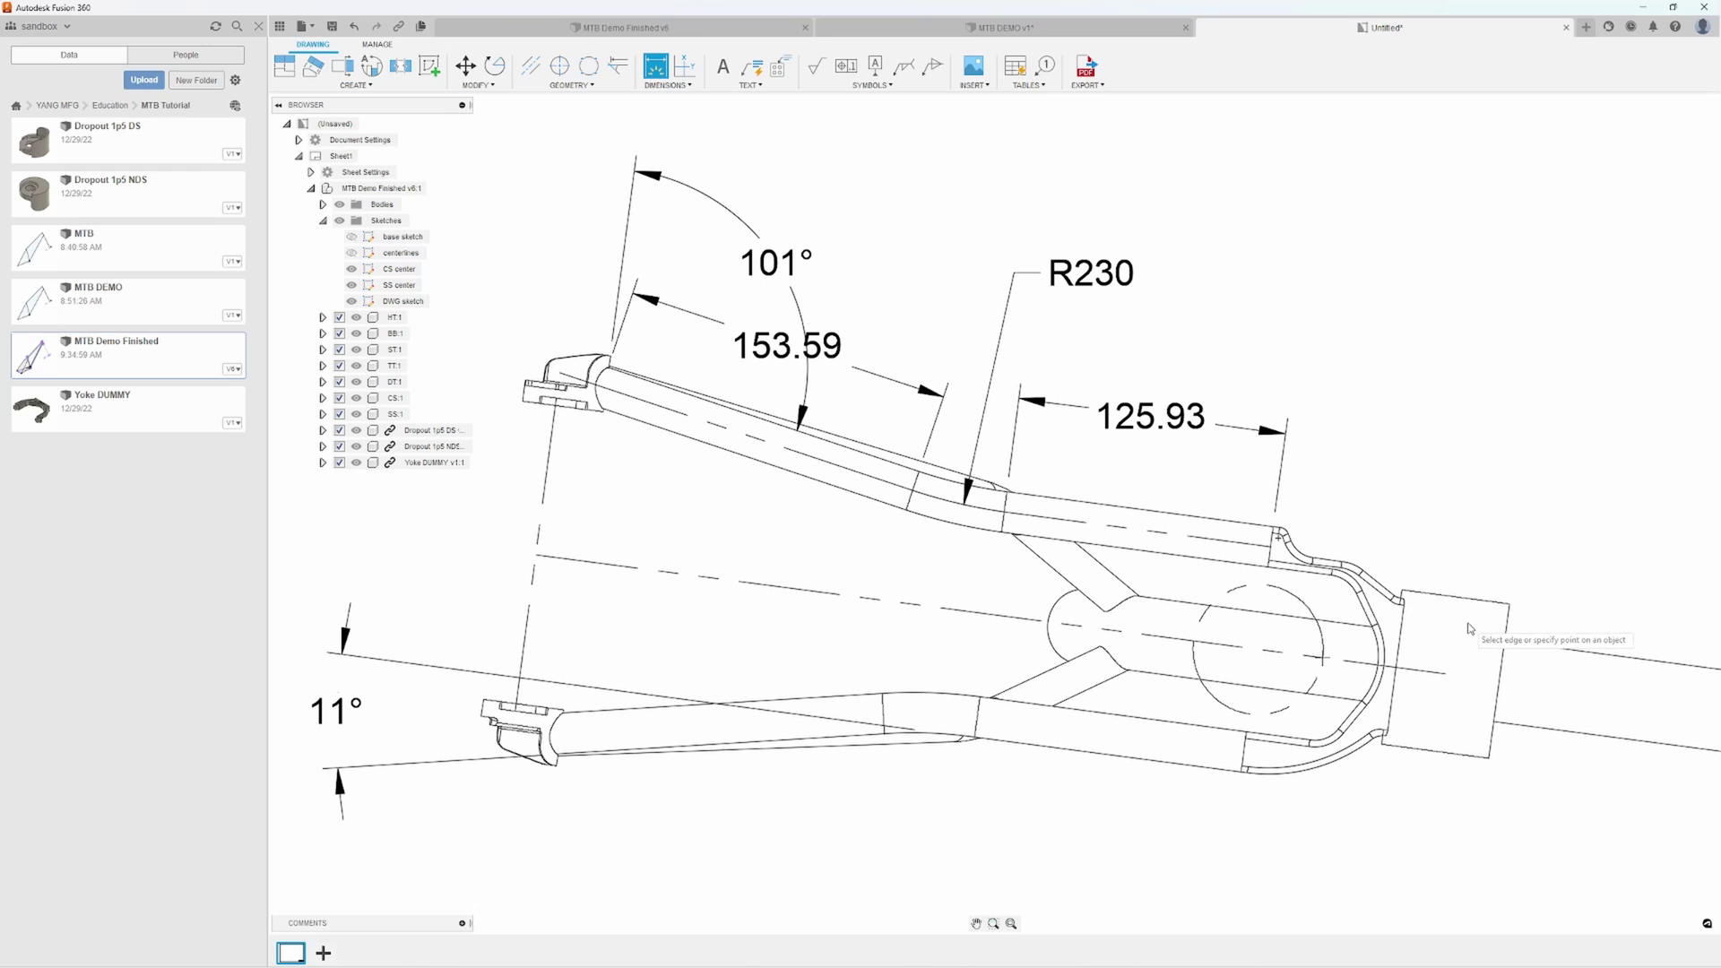
Create a centerline between the left and right edges of the block where the stays meet
left_click(534, 74)
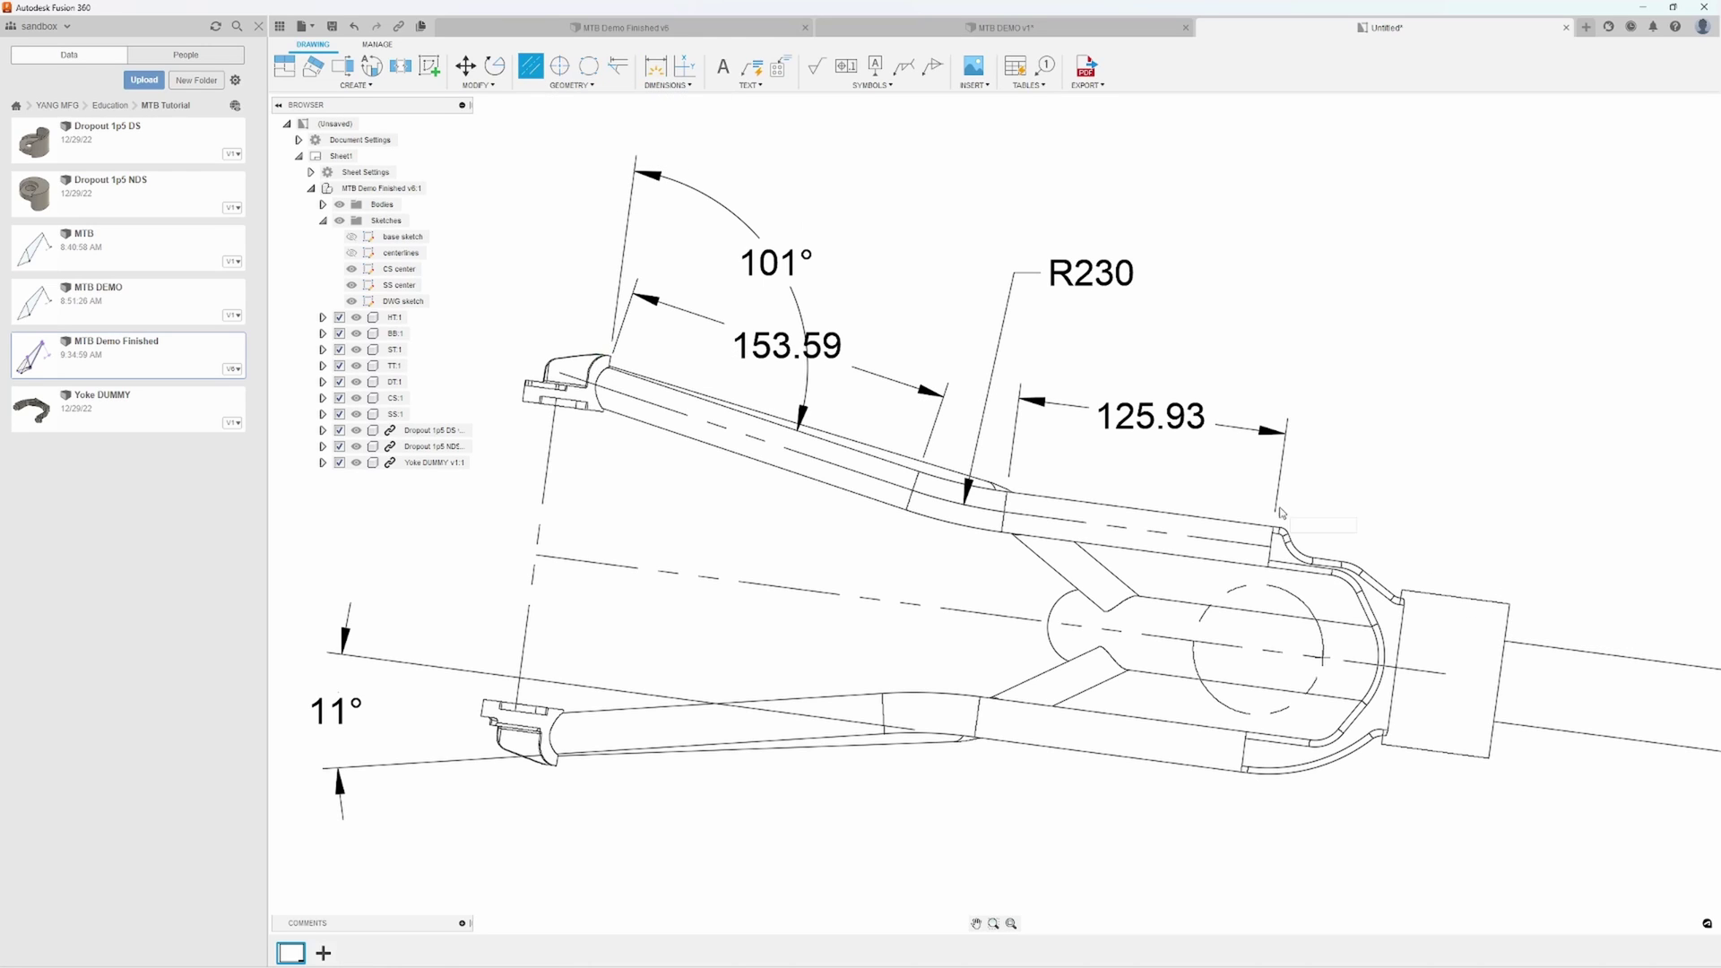
scroll(1408, 591, "up", 5)
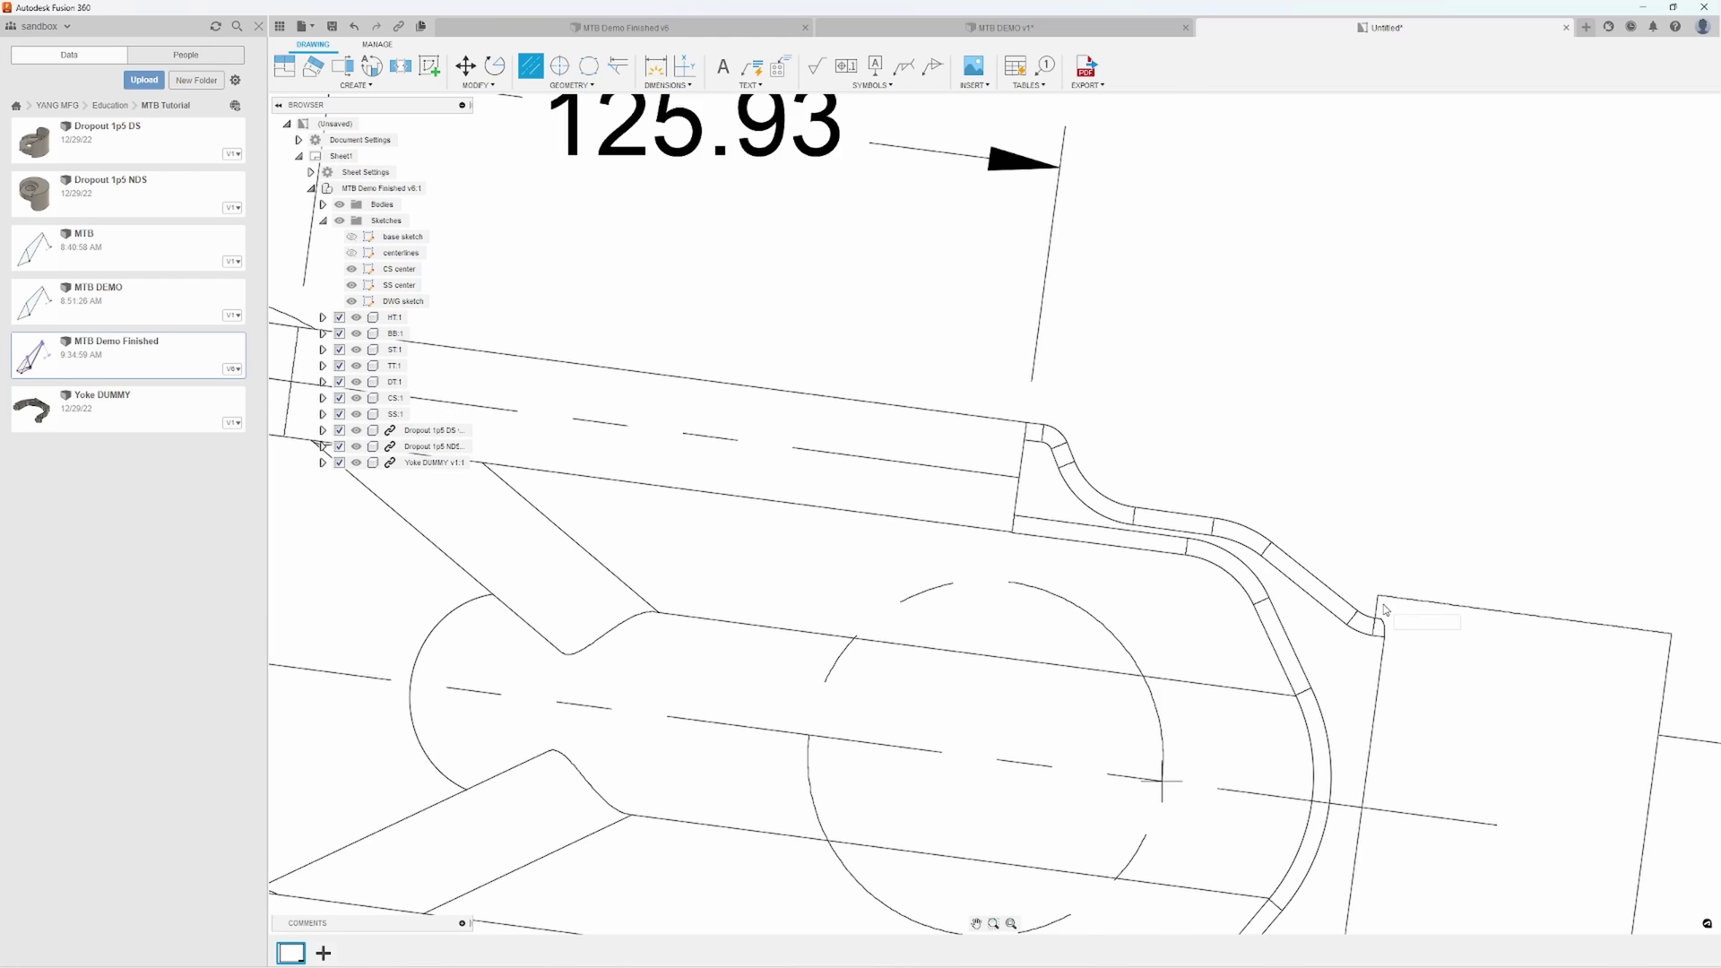
middle_click_drag(1569, 622, 1277, 562)
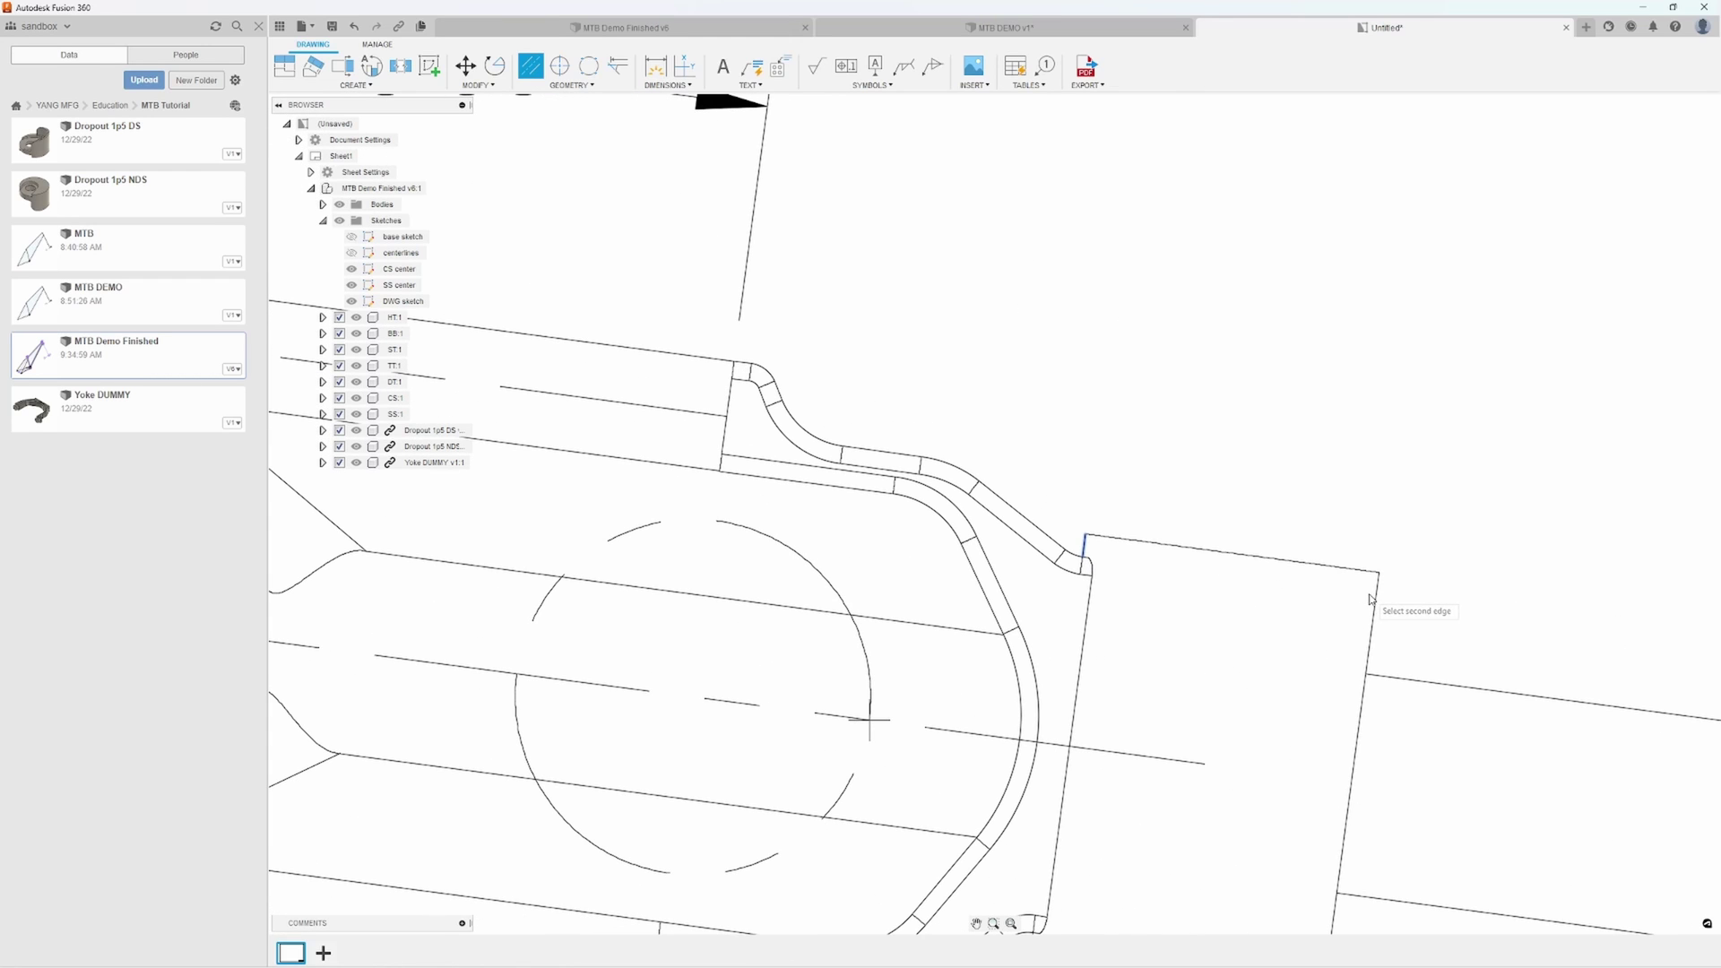
left_click(1373, 599)
middle_click_drag(1356, 607, 1354, 596)
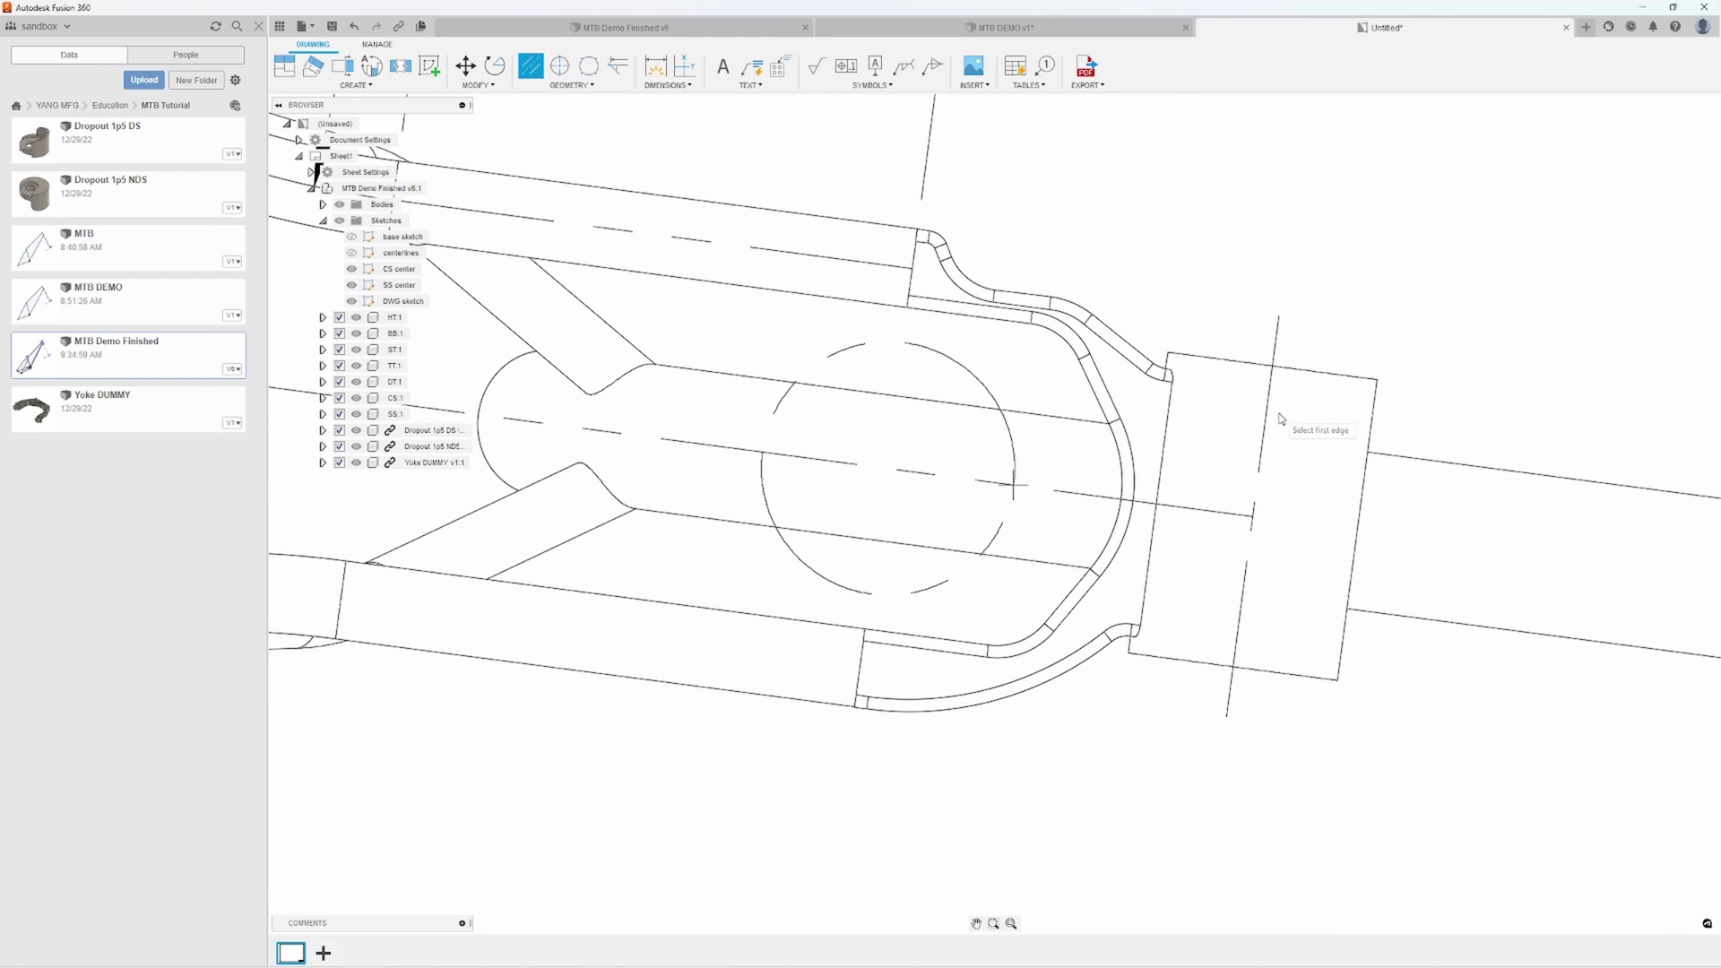
scroll(1201, 347, "down", 1)
middle_click_drag(1201, 347, 1237, 478)
scroll(1237, 476, "down", 1)
scroll(1237, 475, "down", 2)
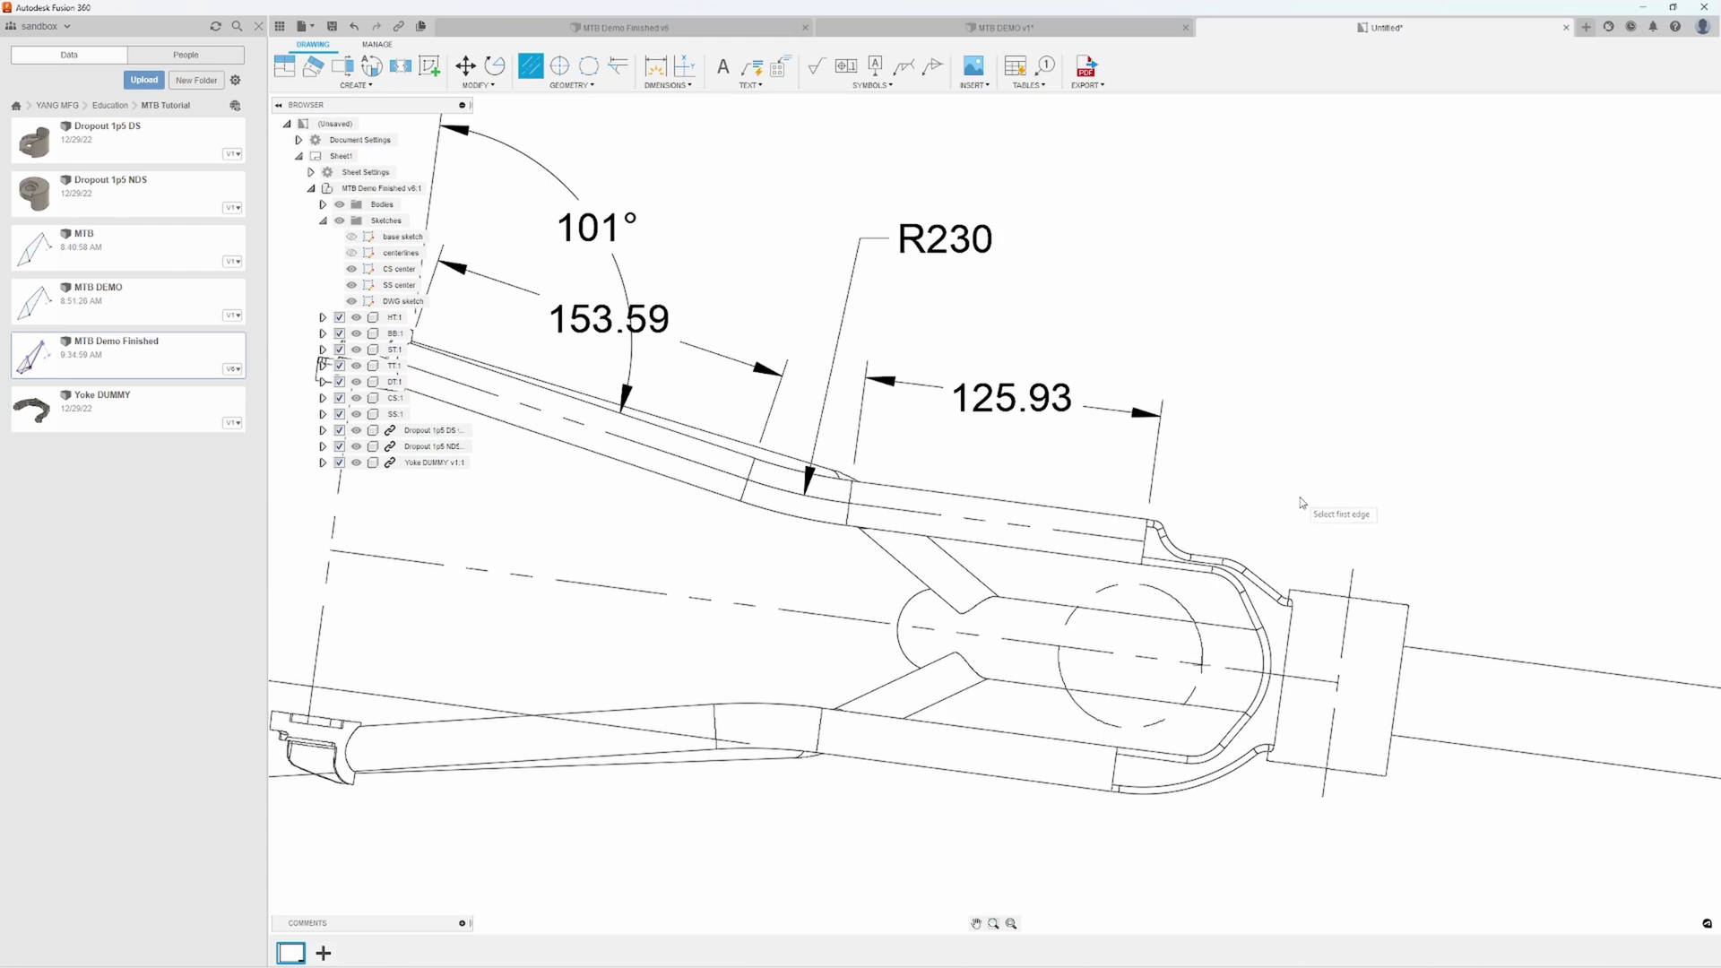
Dimension the stay from the centerline to the dropout-end corner as 407.45, placed above
key("d")
left_click(1352, 587)
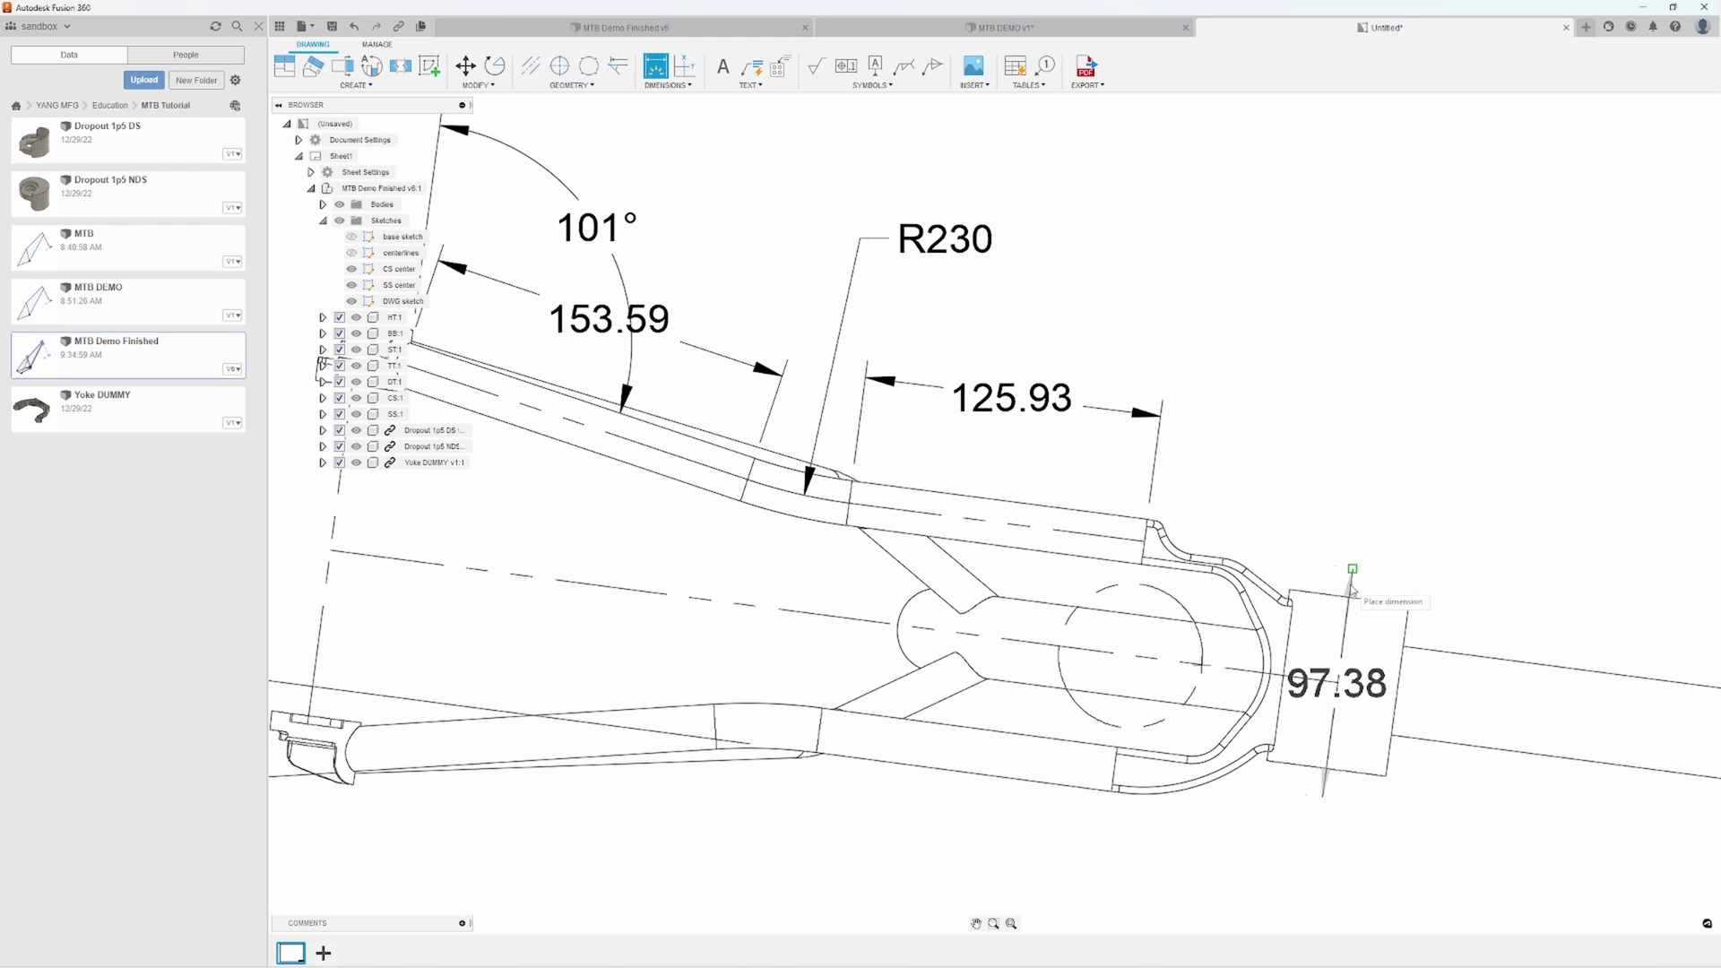
middle_click_drag(1254, 482, 1427, 484)
scroll(728, 413, "up", 1)
scroll(688, 381, "up", 3)
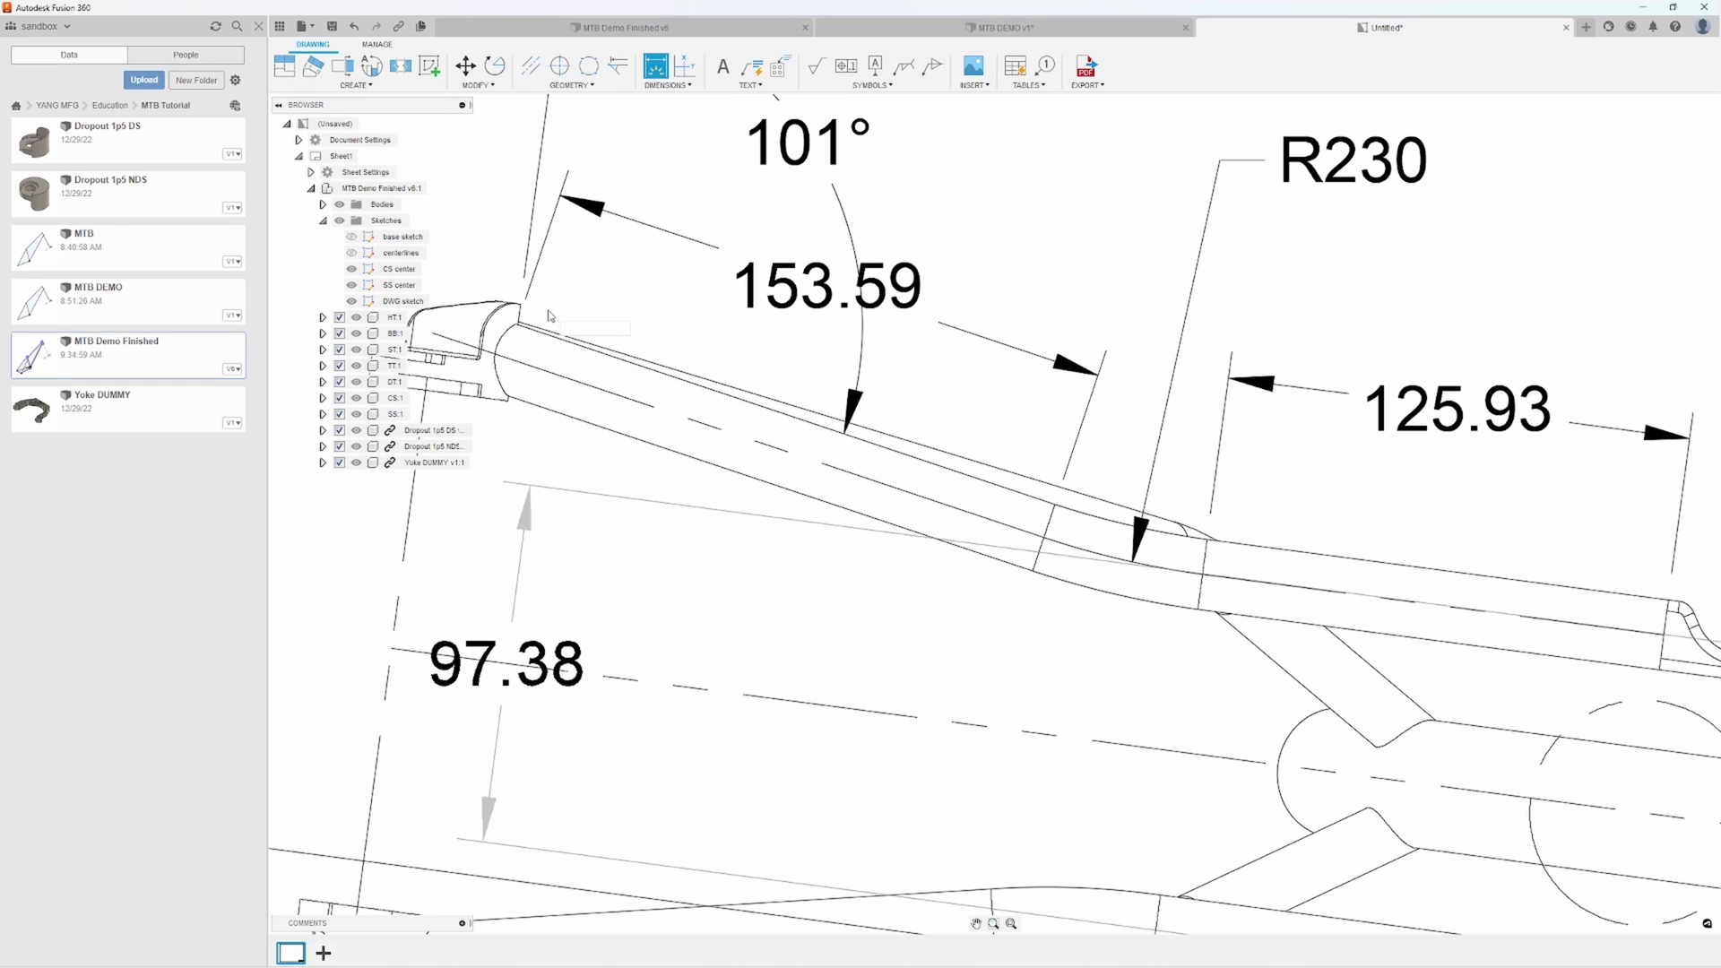
left_click(522, 323)
scroll(673, 340, "down", 4)
middle_click_drag(710, 328, 699, 550)
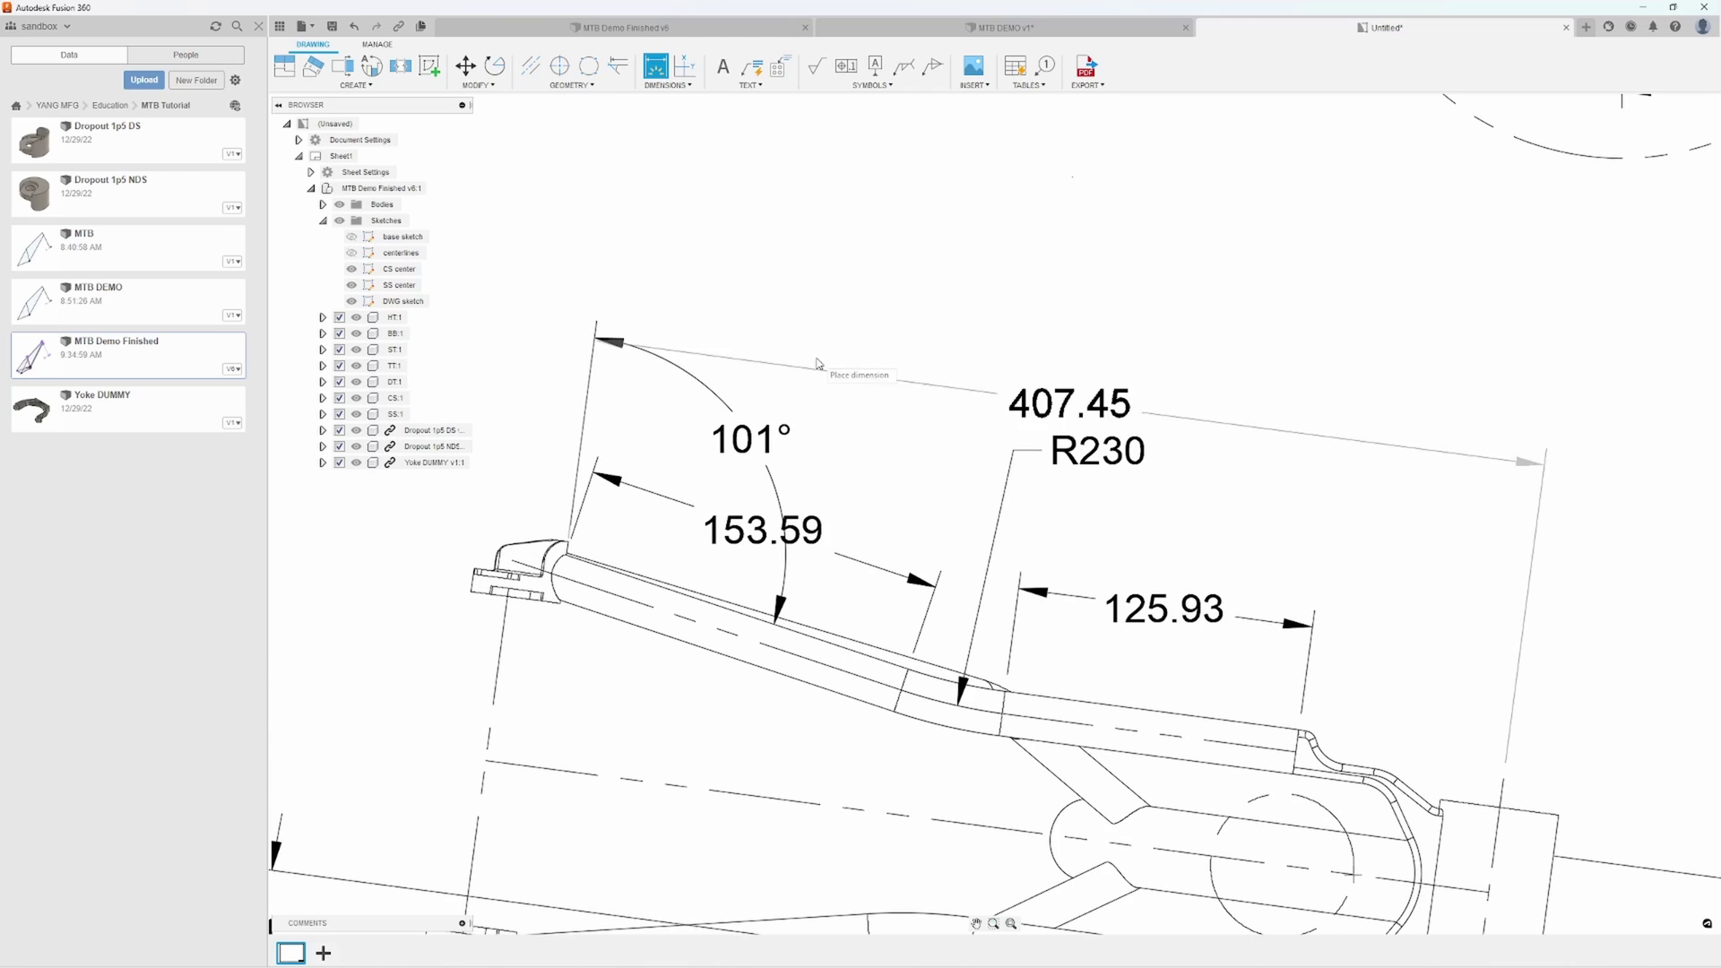
left_click(819, 283)
Add the 89 dimension from the stay's end to the centerline
middle_click_drag(1357, 693, 1355, 691)
scroll(1355, 691, "up", 4)
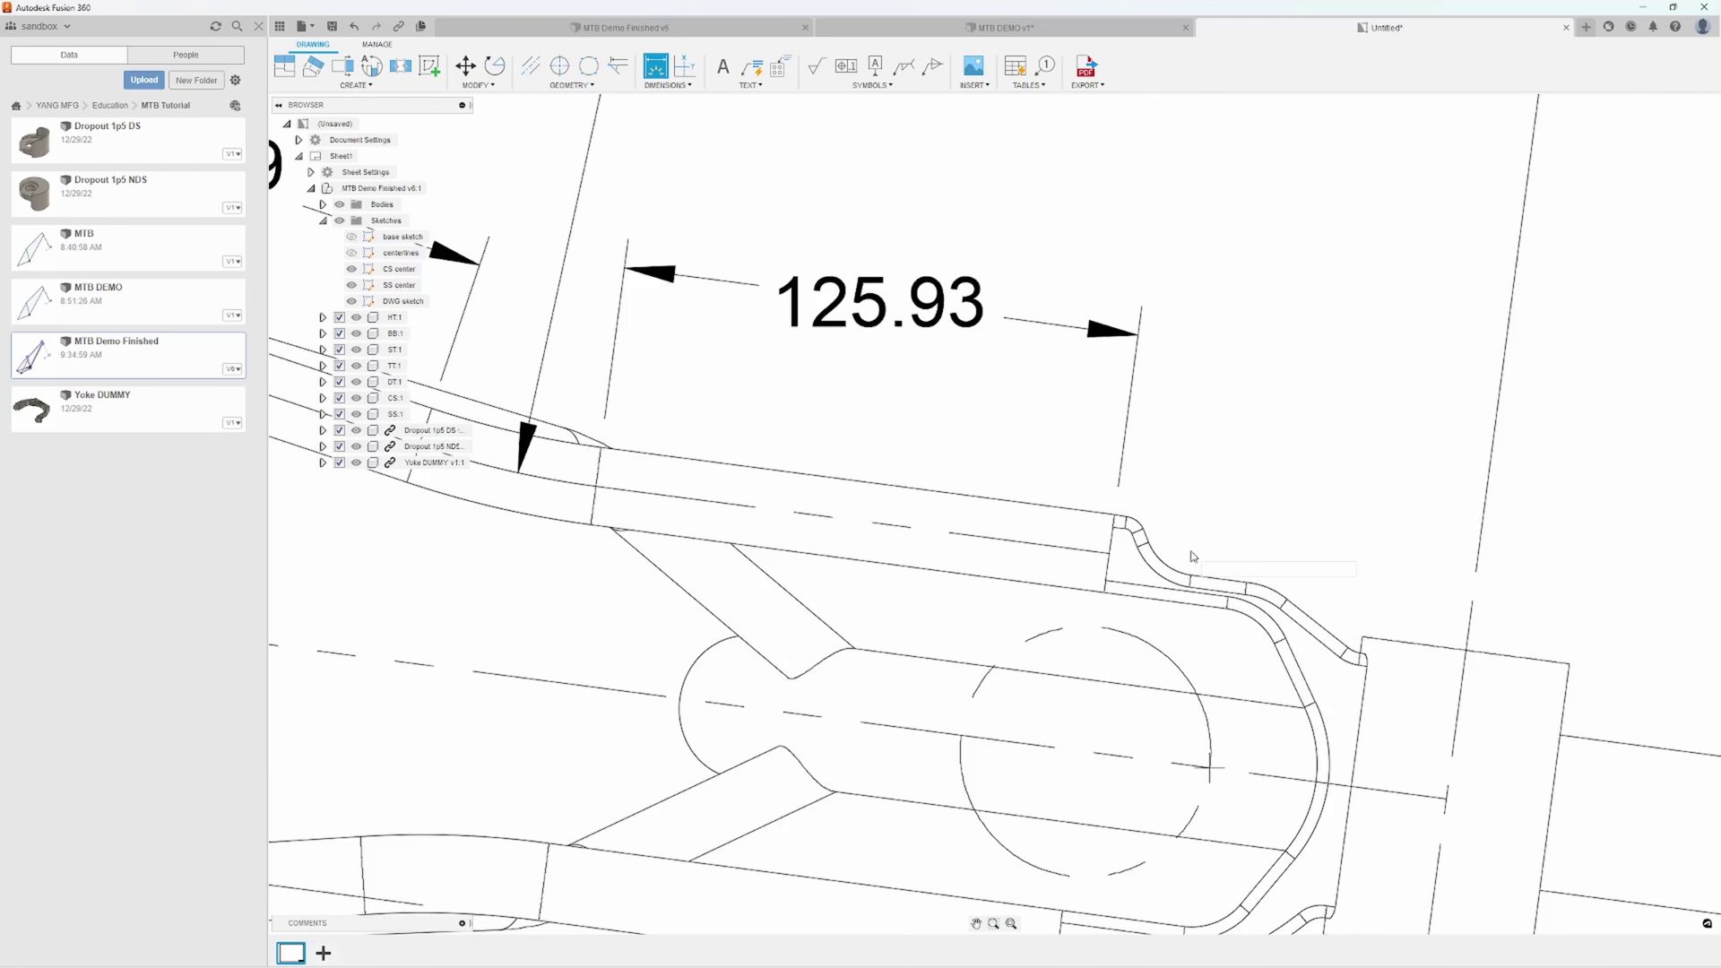
left_click(1103, 515)
mouse_move(1465, 615)
middle_mouse_down()
mouse_move(1216, 436)
mouse_move(1220, 768)
mouse_move(1191, 792)
middle_mouse_up()
left_click(1327, 576)
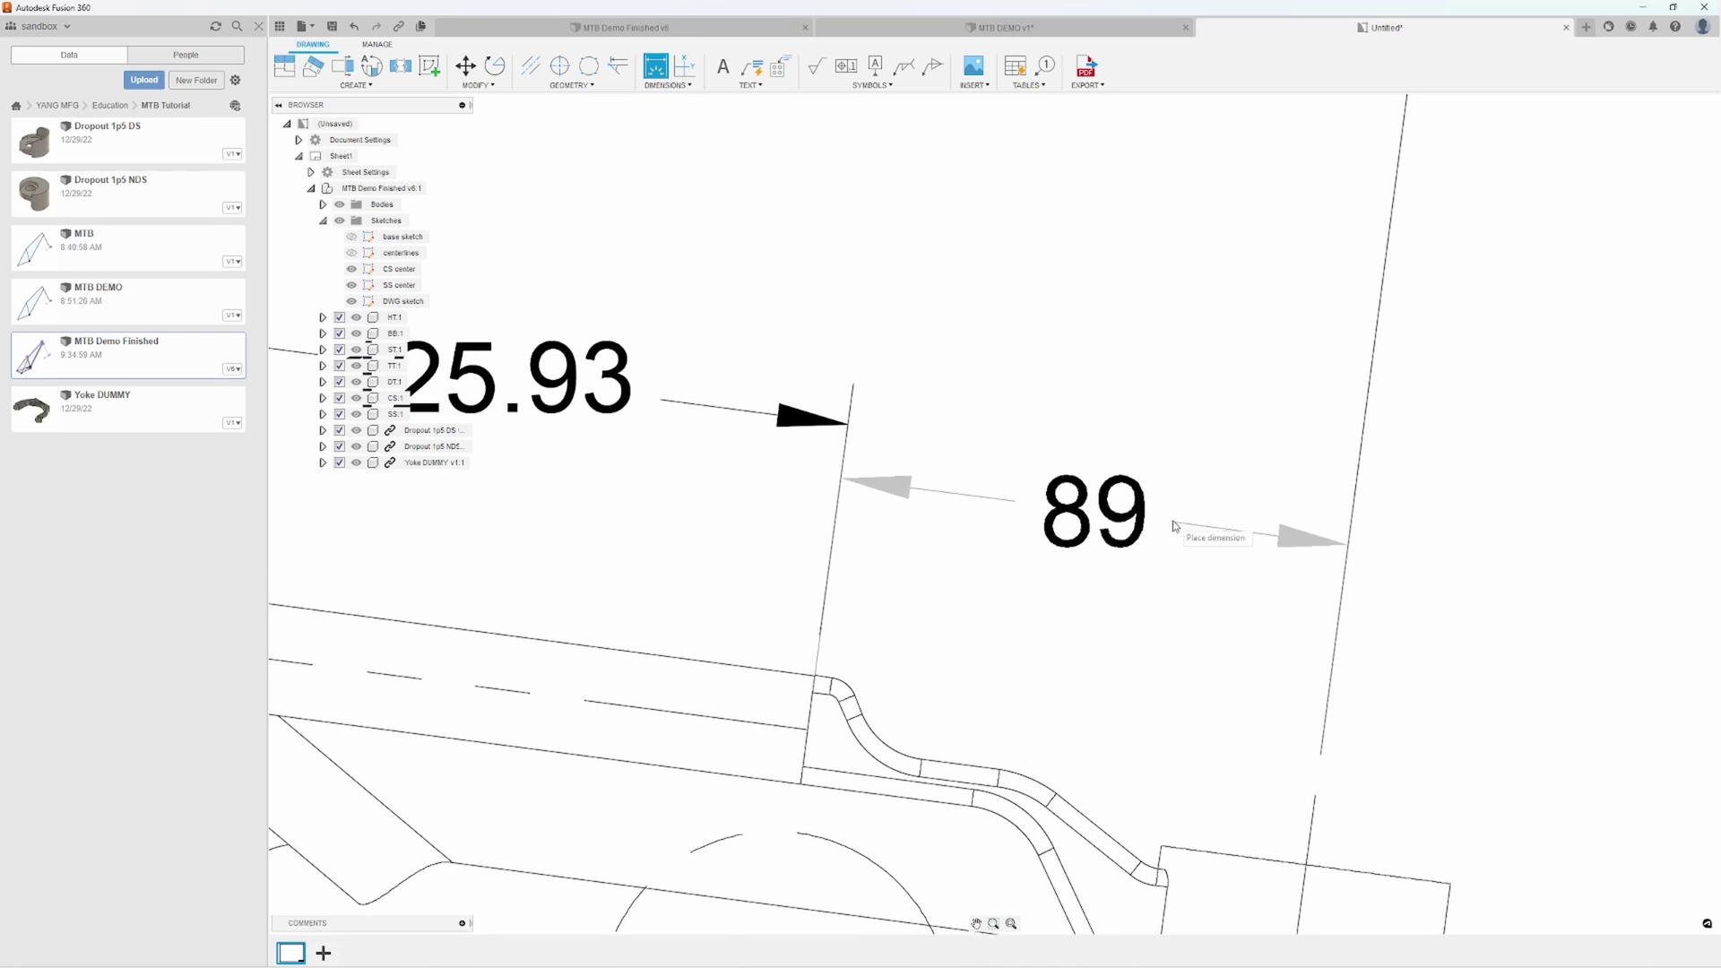
scroll(1144, 642, "down", 2)
scroll(1144, 642, "down", 3)
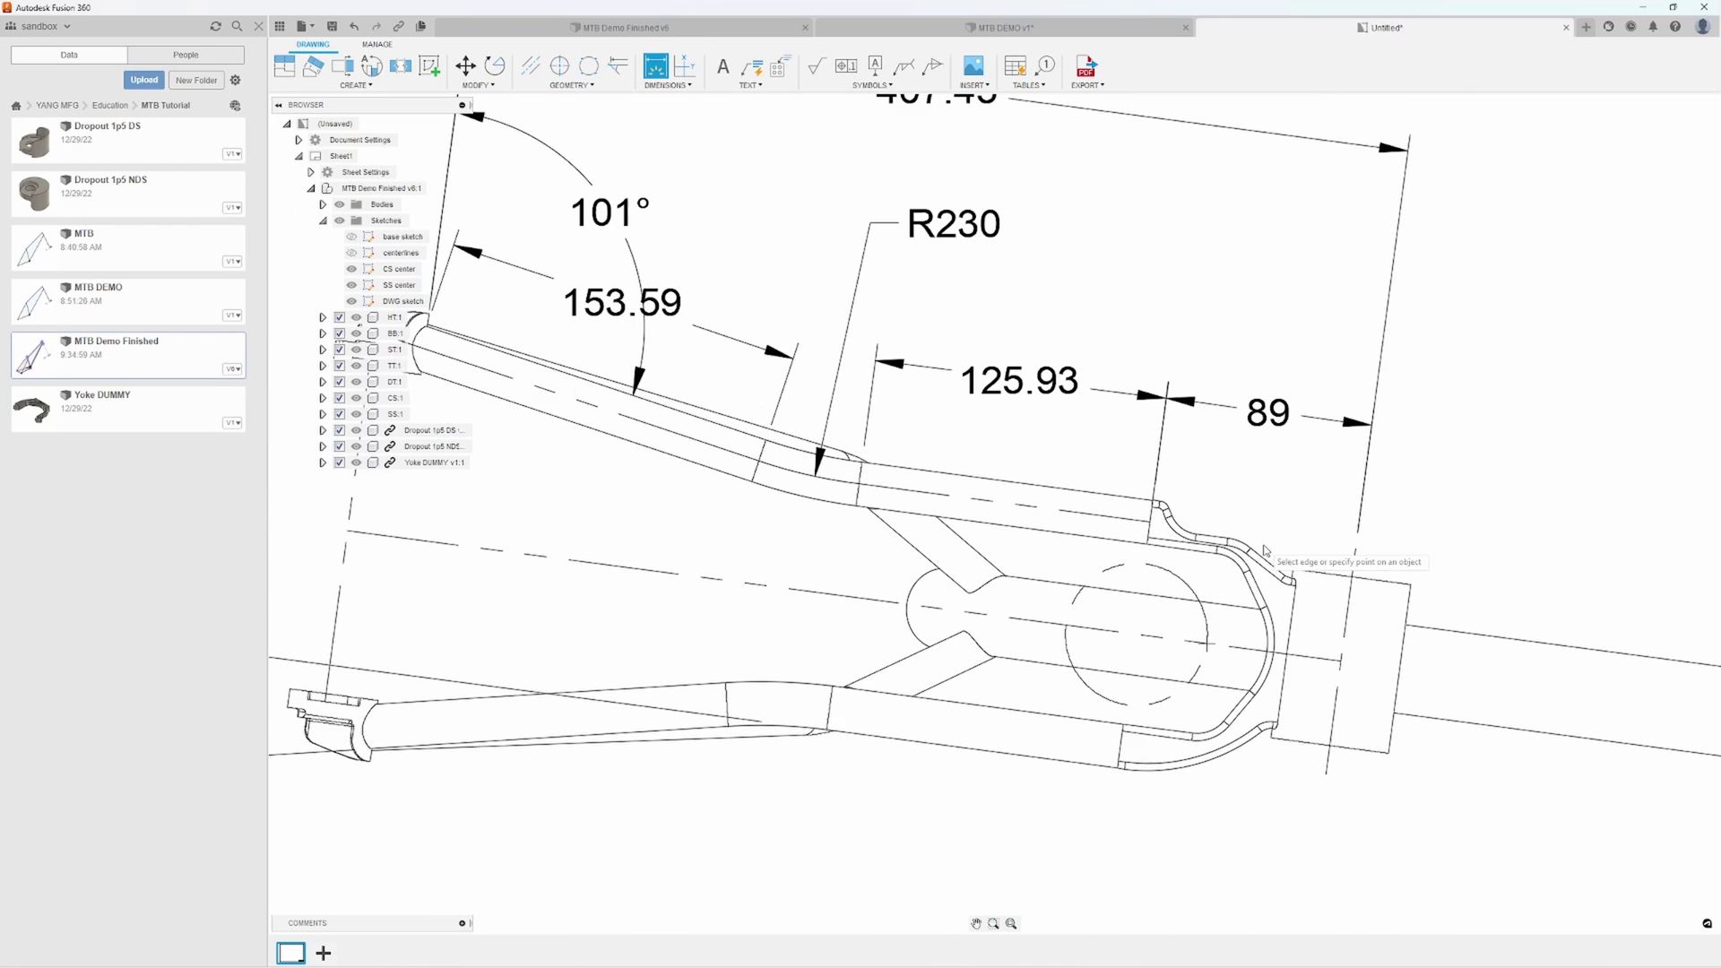
scroll(1185, 513, "up", 2)
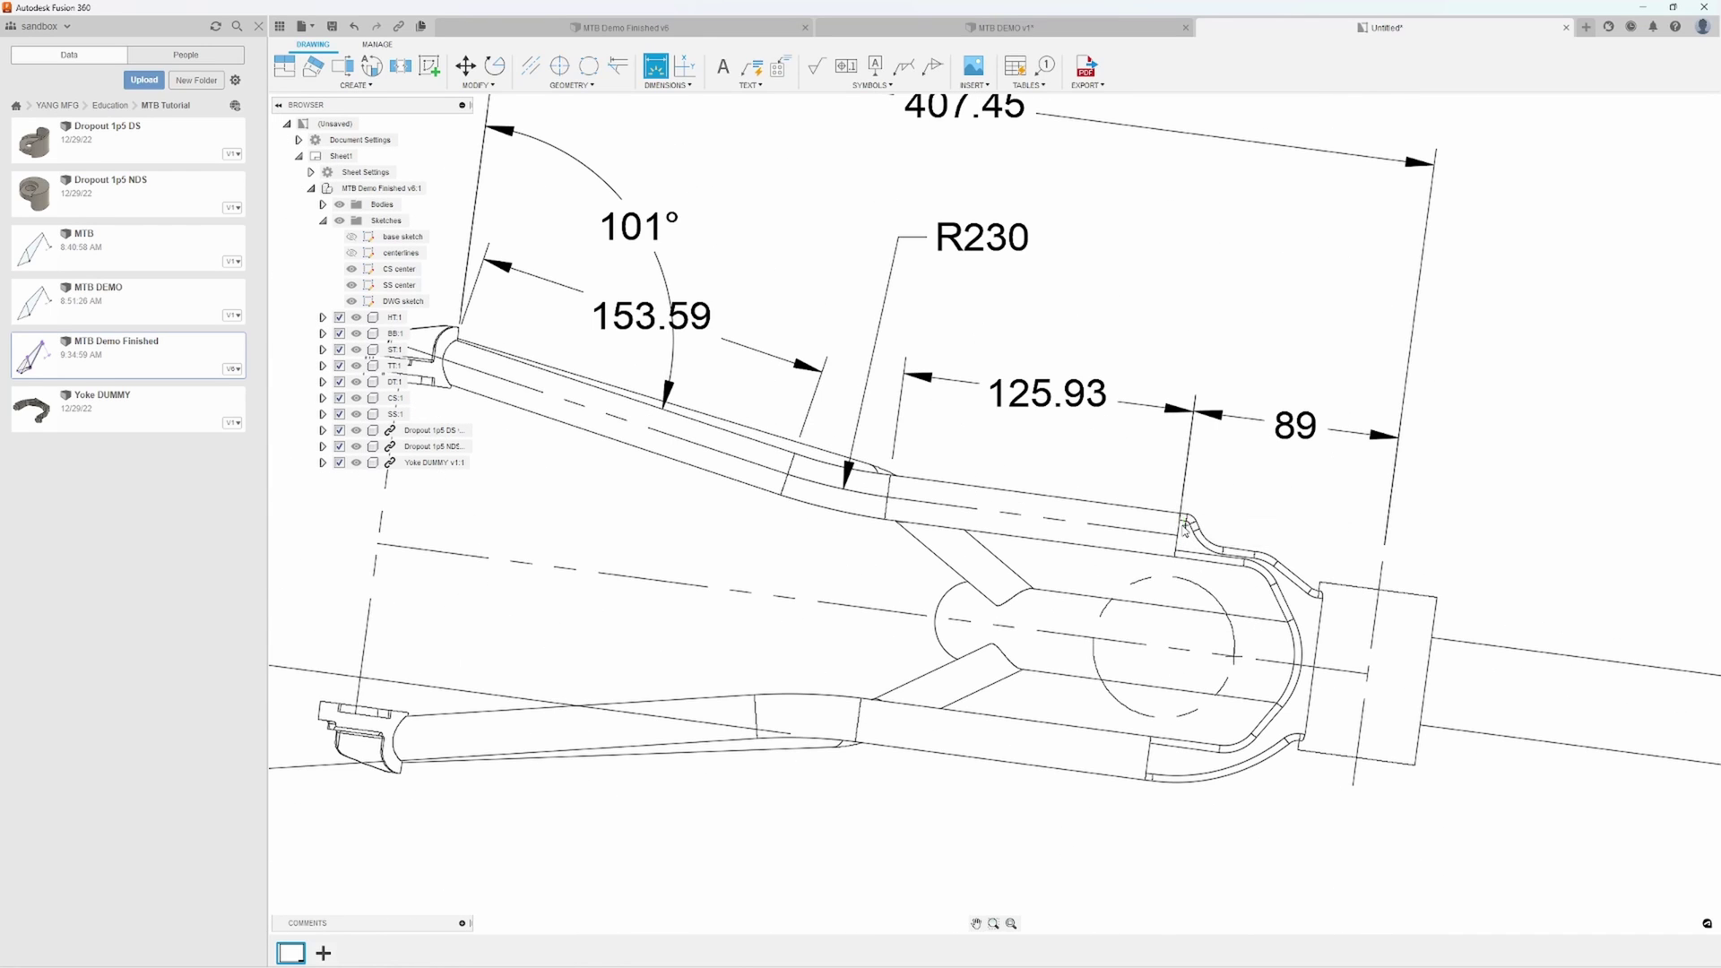
Add the 318.45 dimension from the dropout-end tube tip, placed under 407.45
left_click(1179, 535)
middle_click_drag(753, 455, 1085, 575)
scroll(1058, 556, "up", 2)
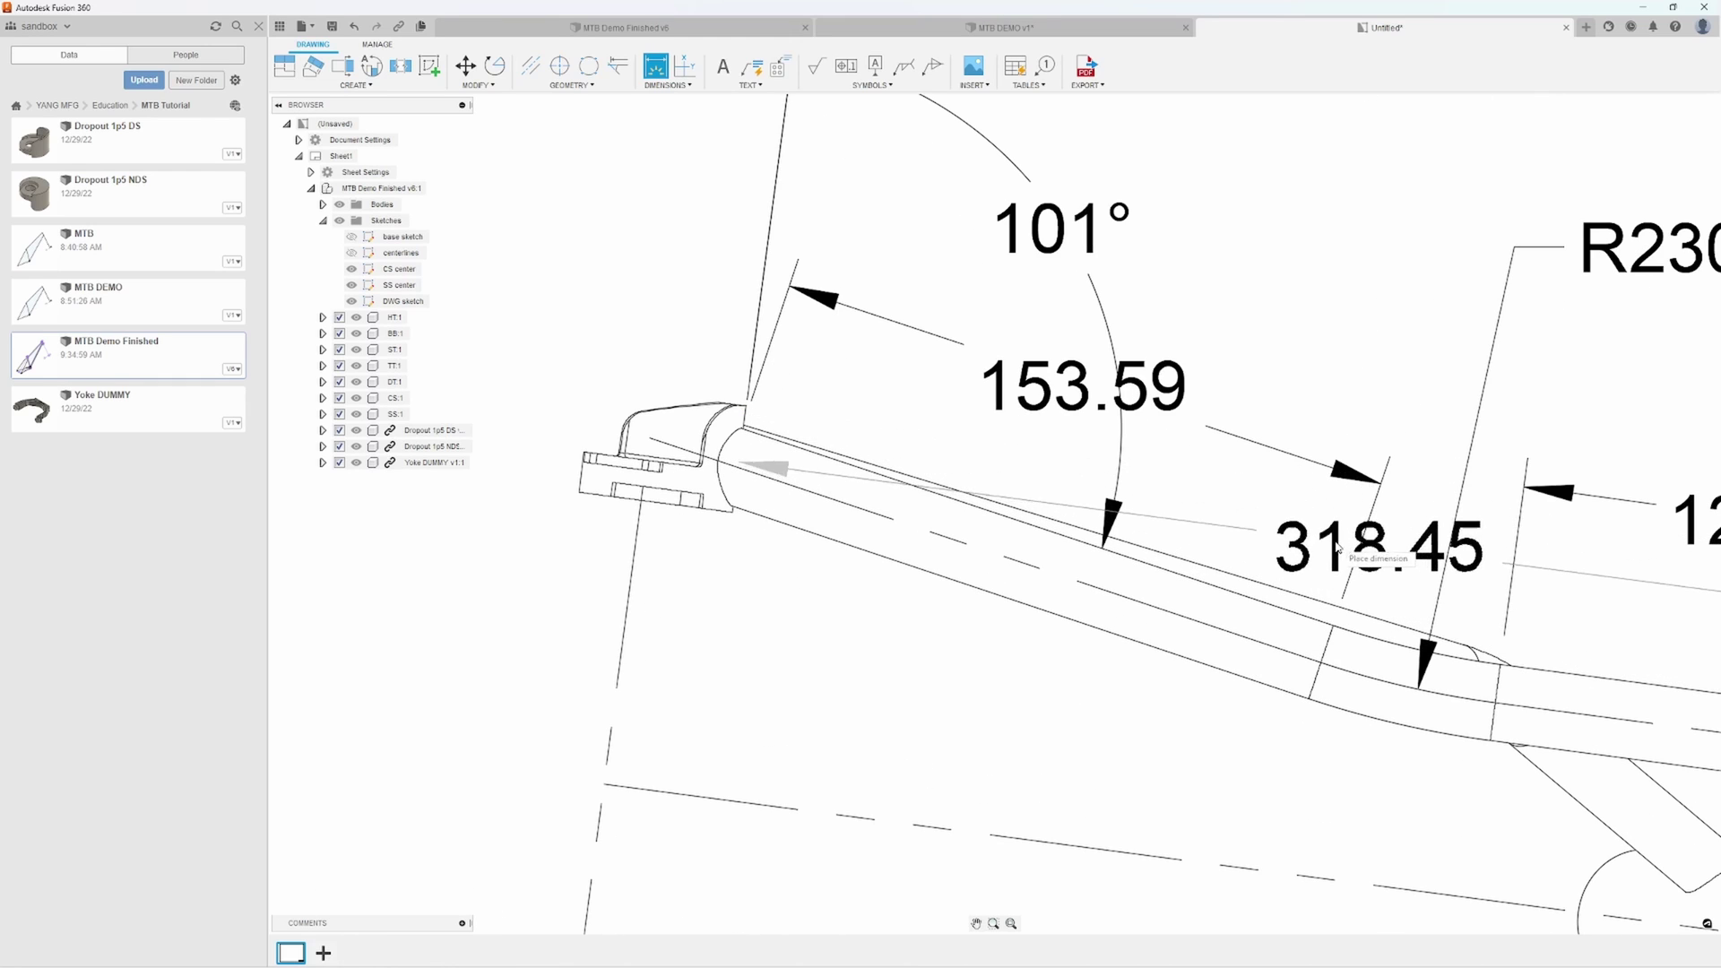
scroll(1010, 467, "down", 3)
left_click(1163, 379)
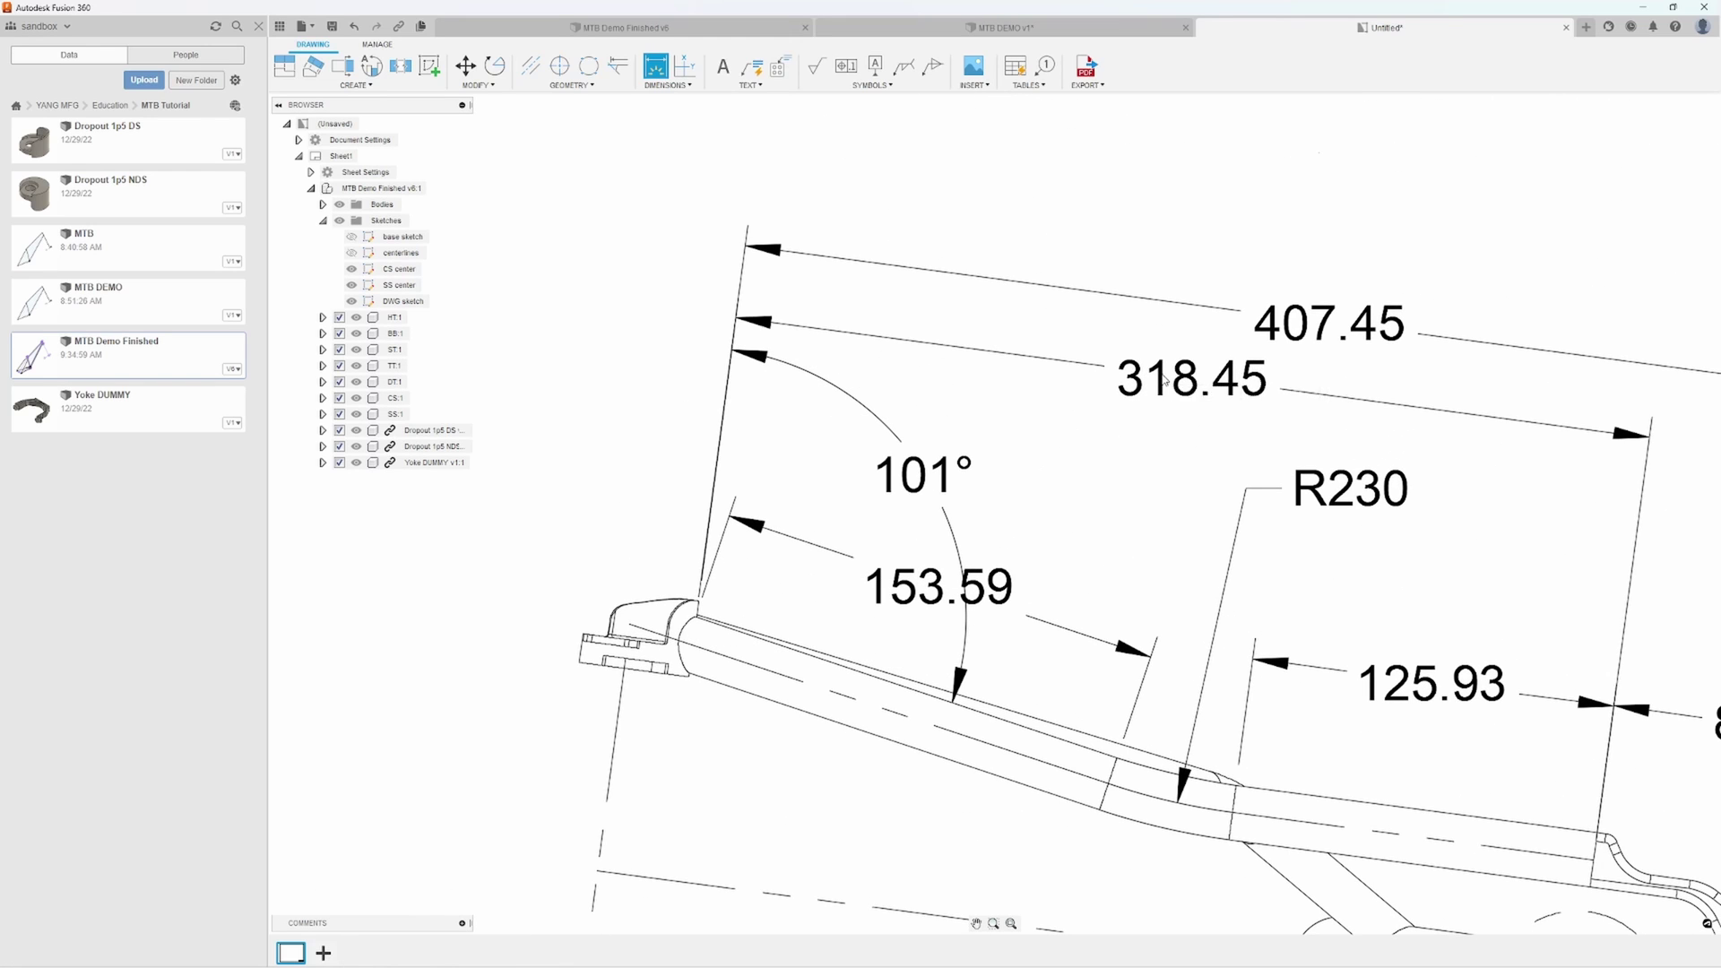
scroll(1139, 421, "down", 3)
key("Escape")
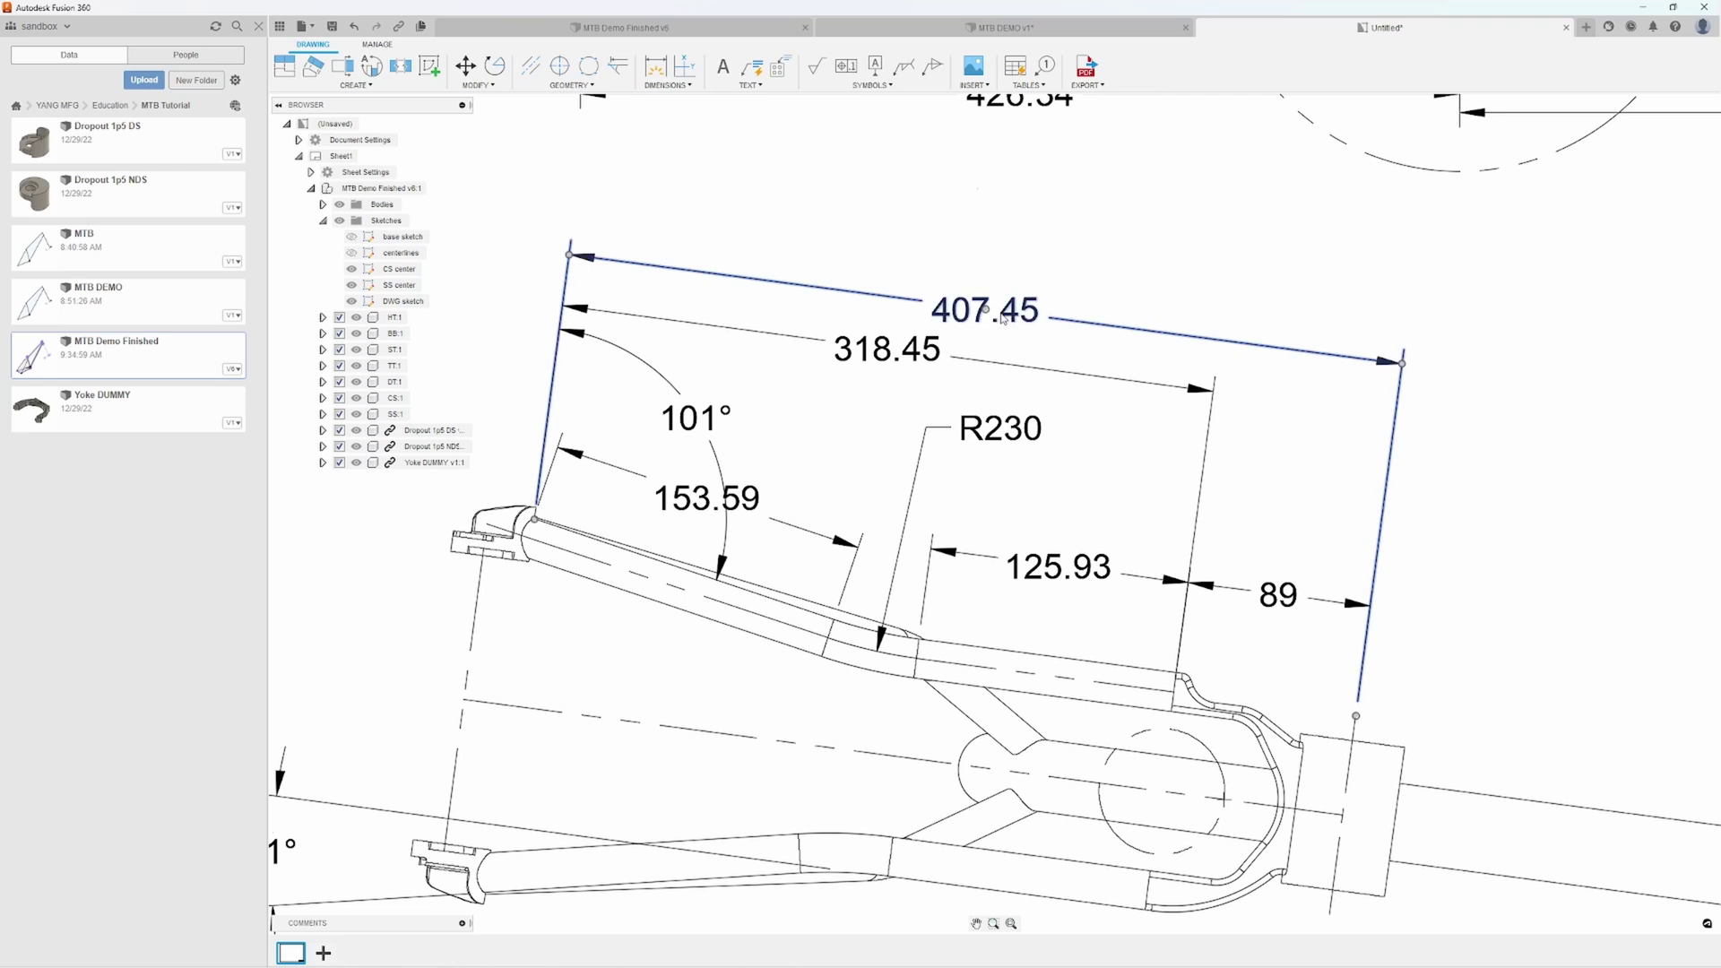
Raise the 407.45 dimension above 318.45, then switch to the MTB Demo Finished v6 design
left_click_drag(985, 308, 995, 272)
middle_click_drag(1524, 627, 1523, 492)
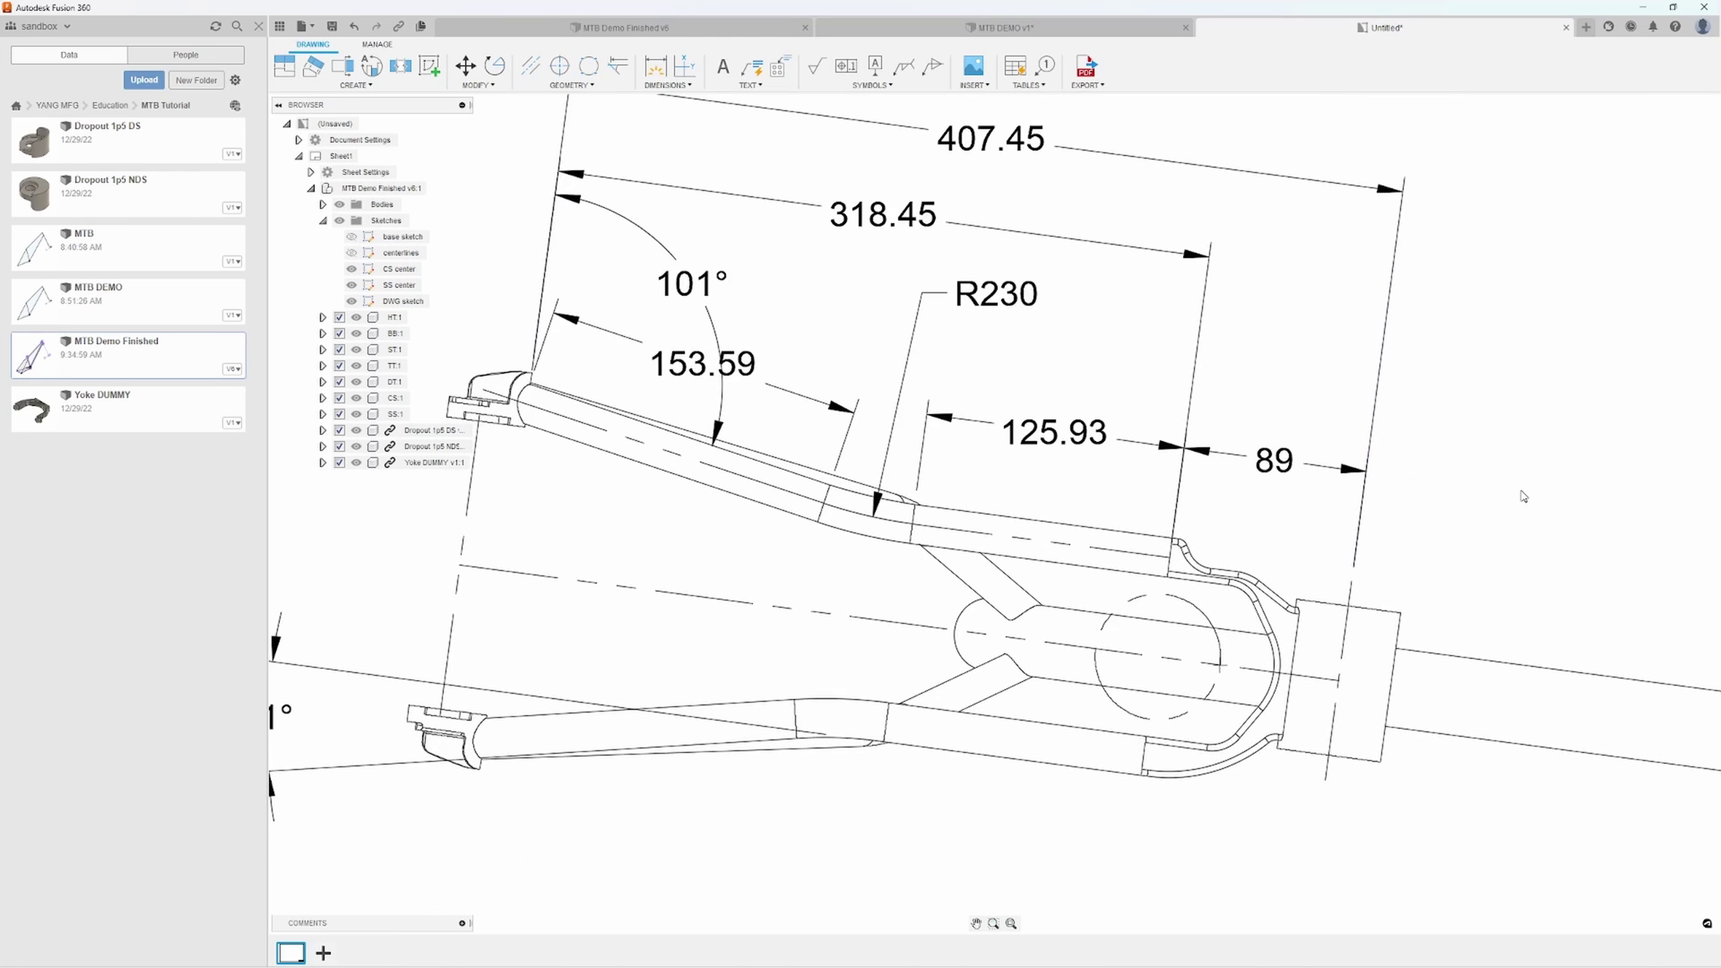
scroll(1459, 653, "down", 2)
mouse_move(1356, 770)
middle_mouse_down()
mouse_move(1288, 741)
mouse_move(1245, 799)
mouse_move(1250, 690)
middle_mouse_up()
middle_click_drag(1265, 751, 1287, 744)
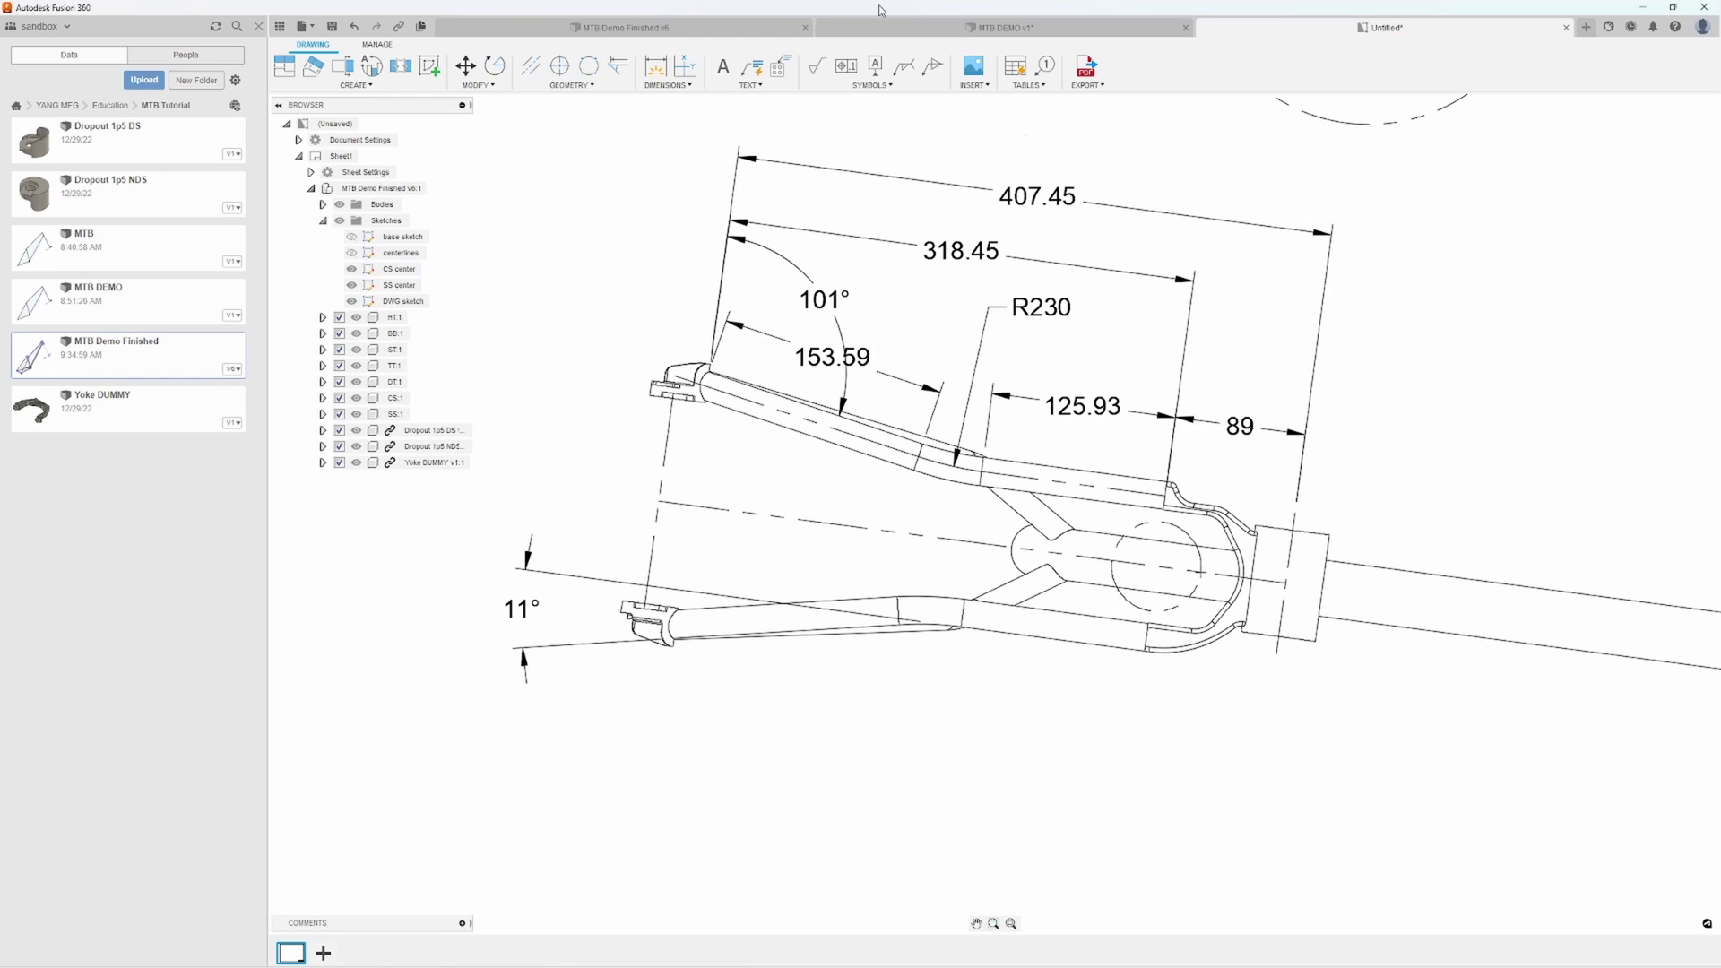
left_click(681, 27)
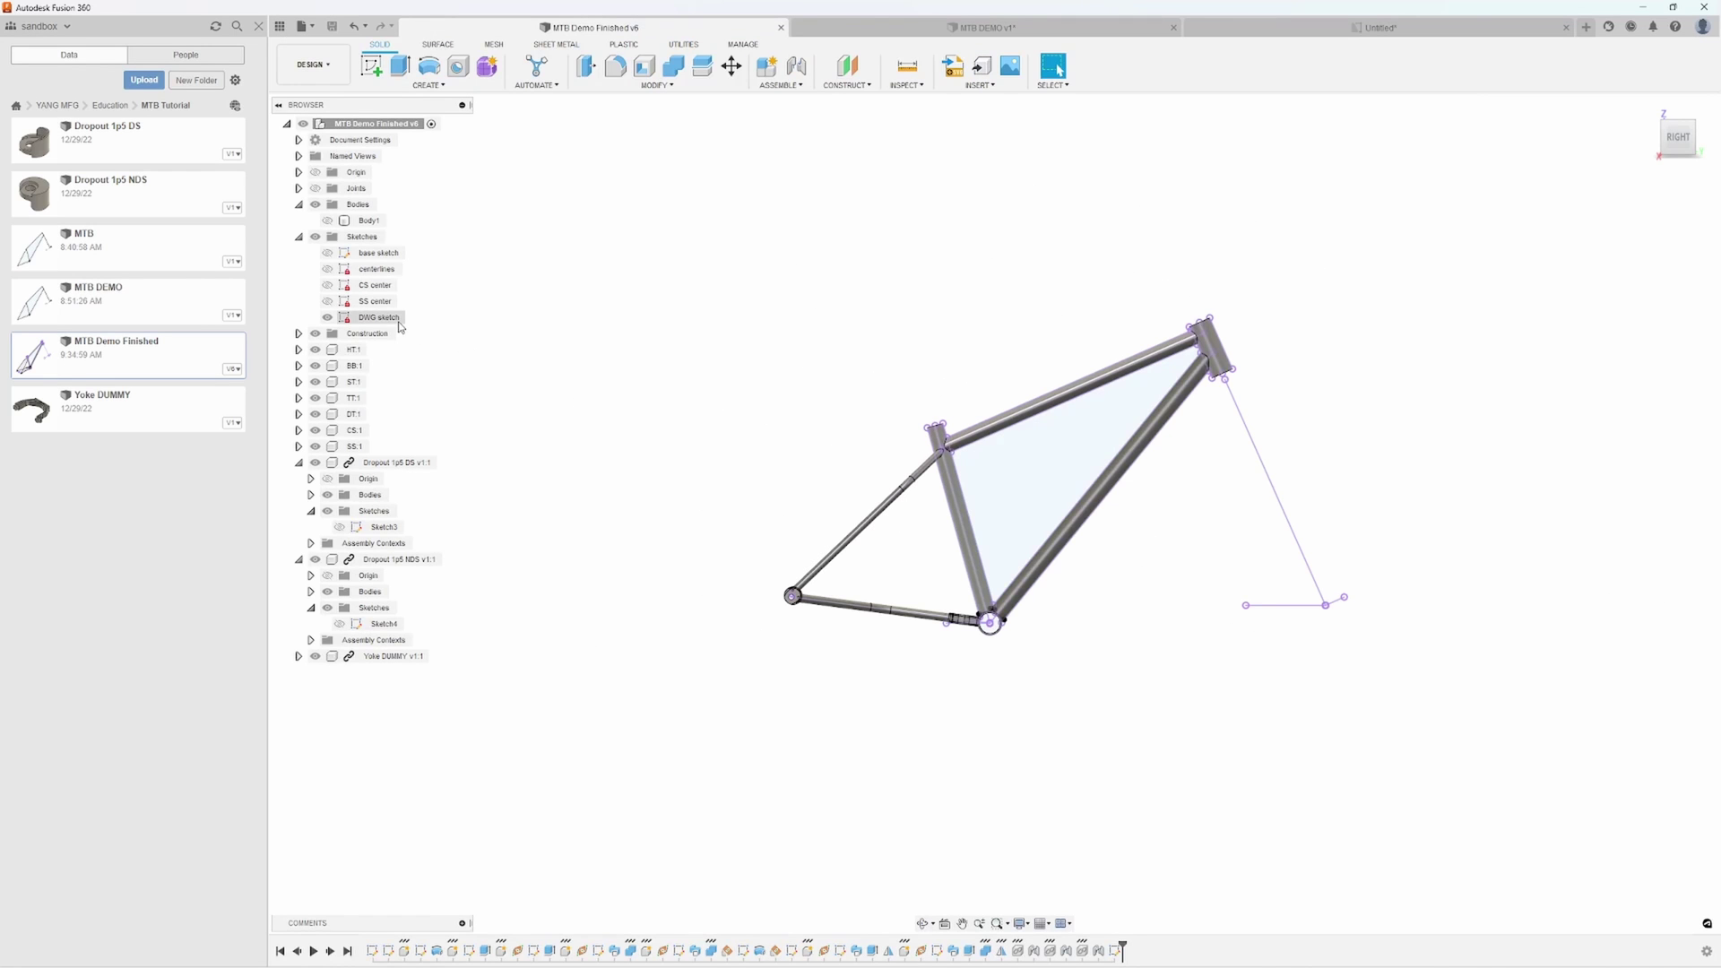
In the CS center sketch, draw a vertical line by the yoke with its midpoint on the center point
right_click(384, 286)
left_click(422, 329)
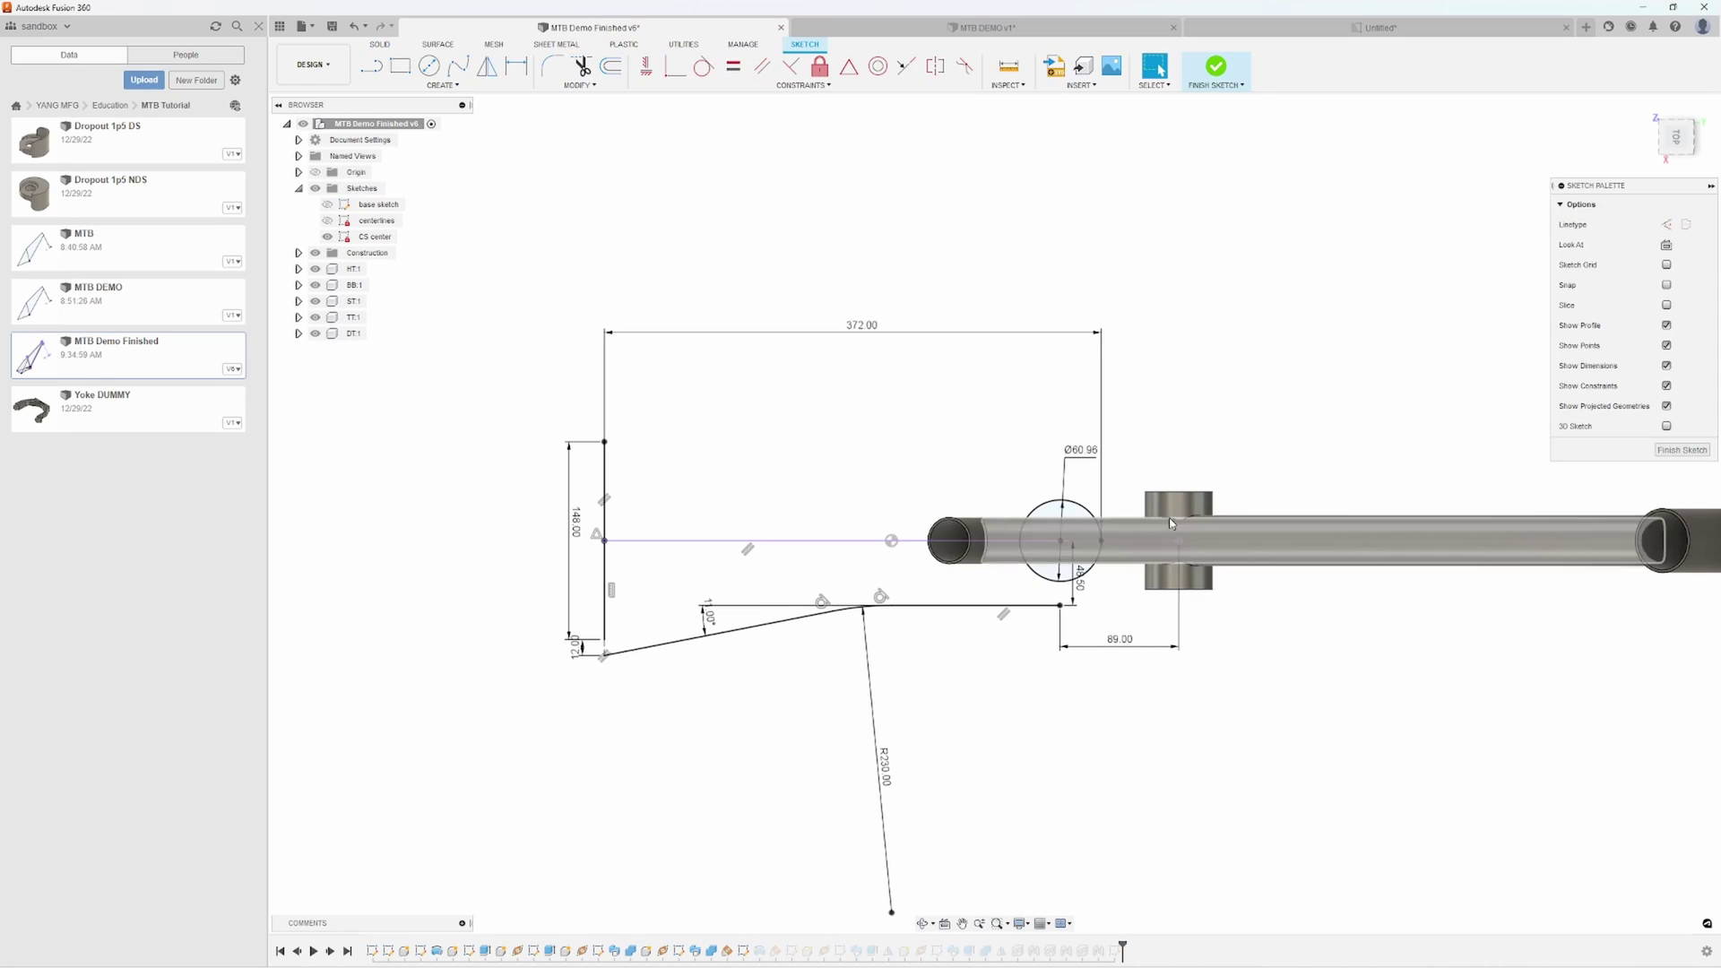
key("l")
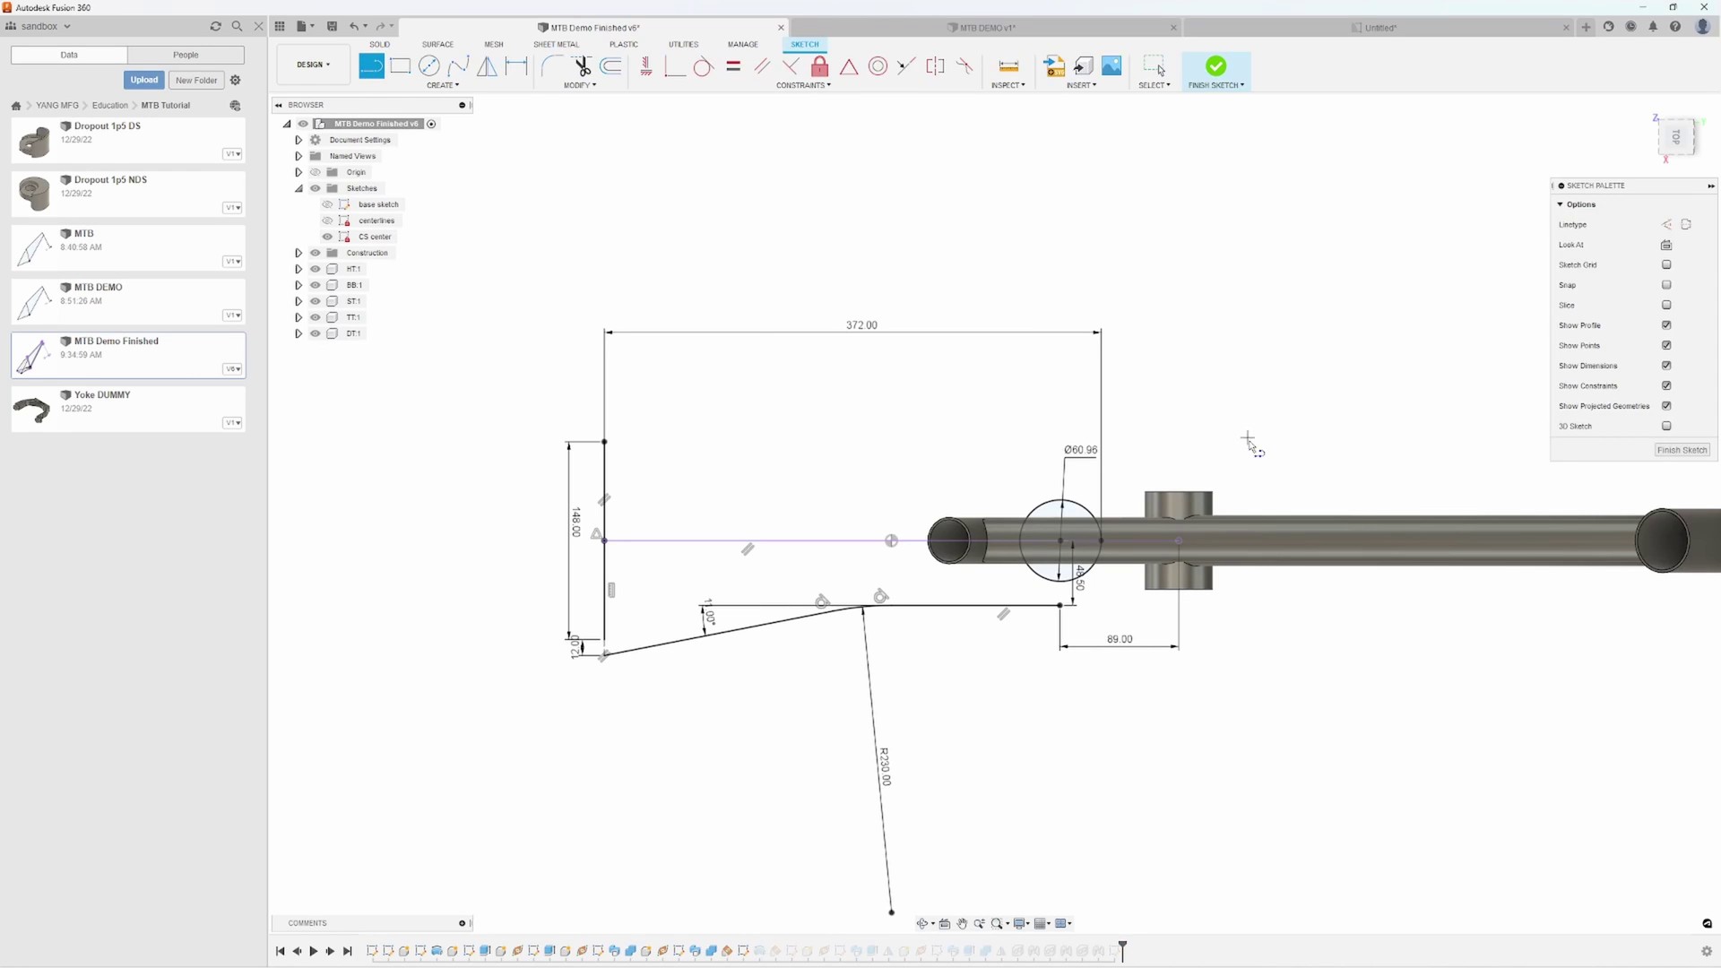
left_click(1247, 437)
left_click(1247, 618)
key("Escape")
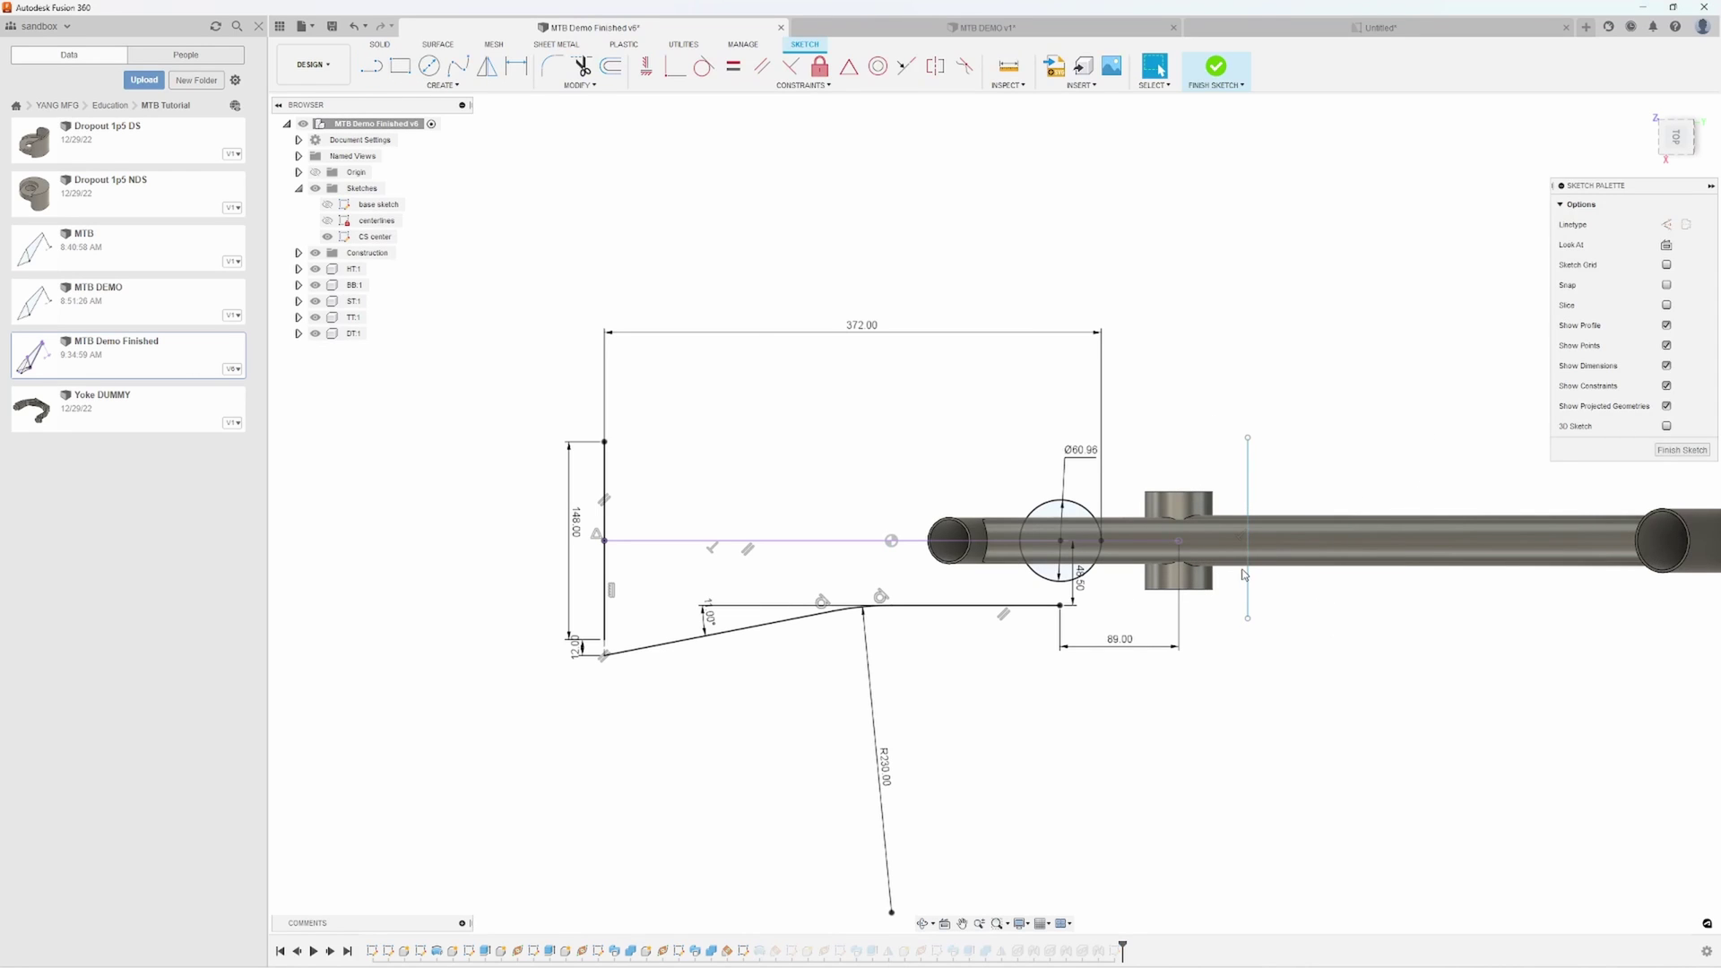
left_click(1247, 575)
left_click(1179, 541, "shift")
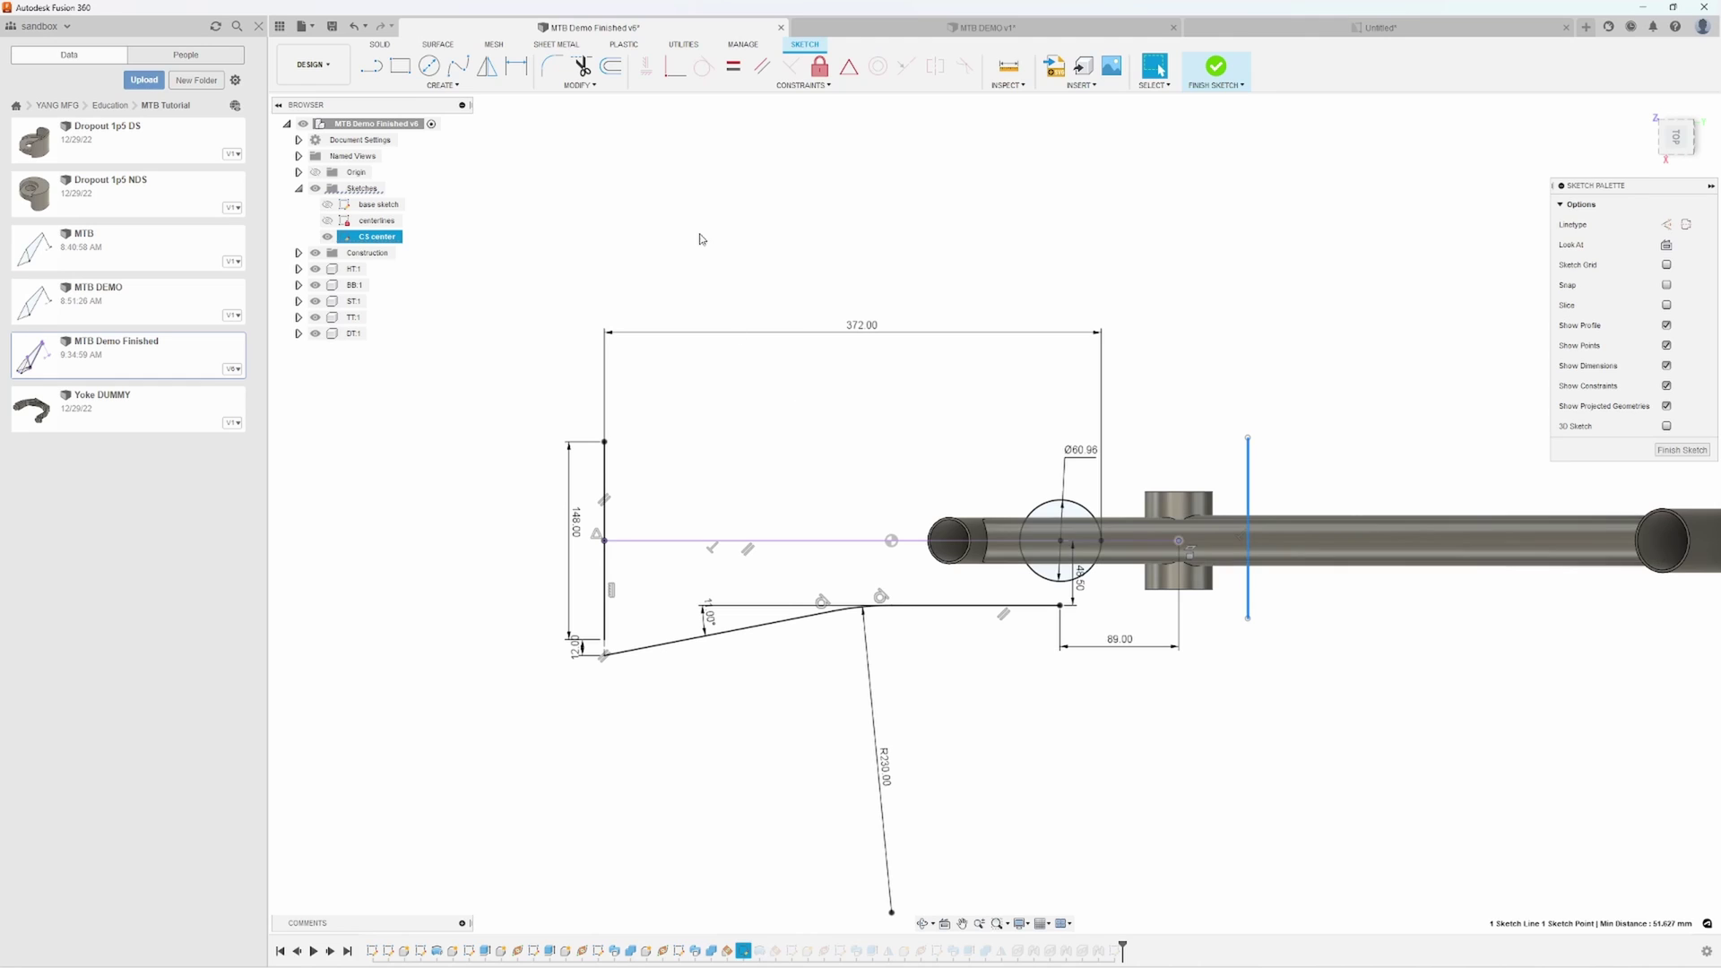
left_click(849, 65)
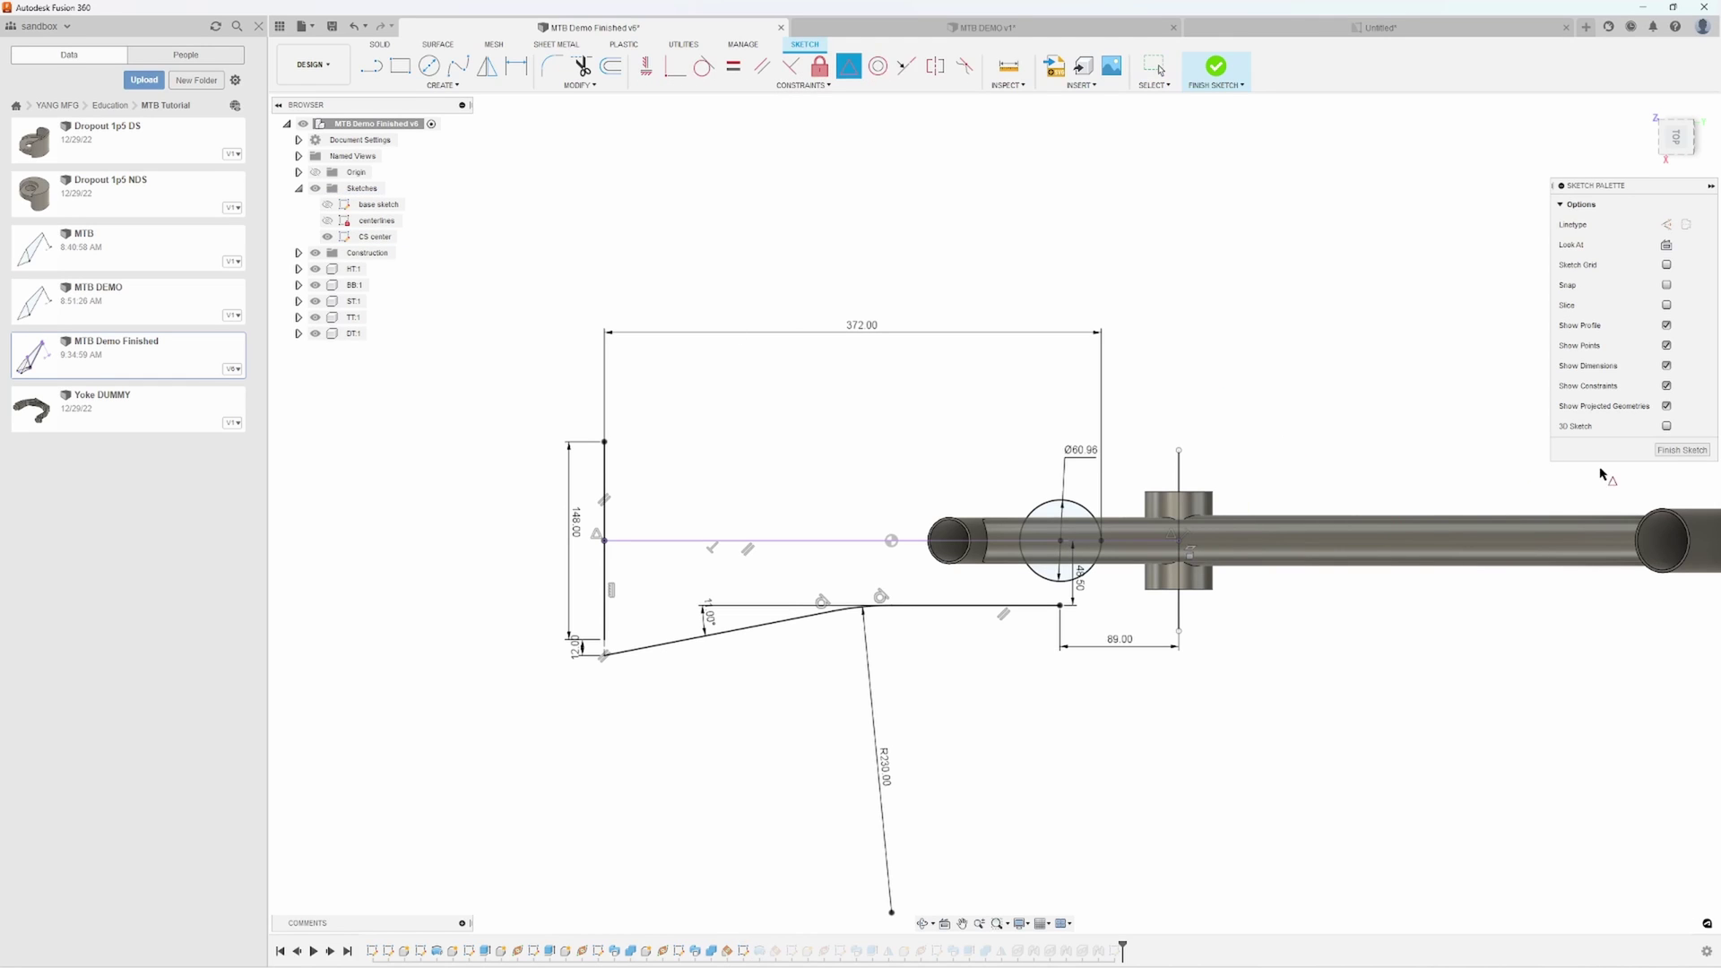
left_click(1683, 449)
Save the design as MTB Demo Finished v7, then zoom out over the Untitled drawing sheet
key("ctrl+s")
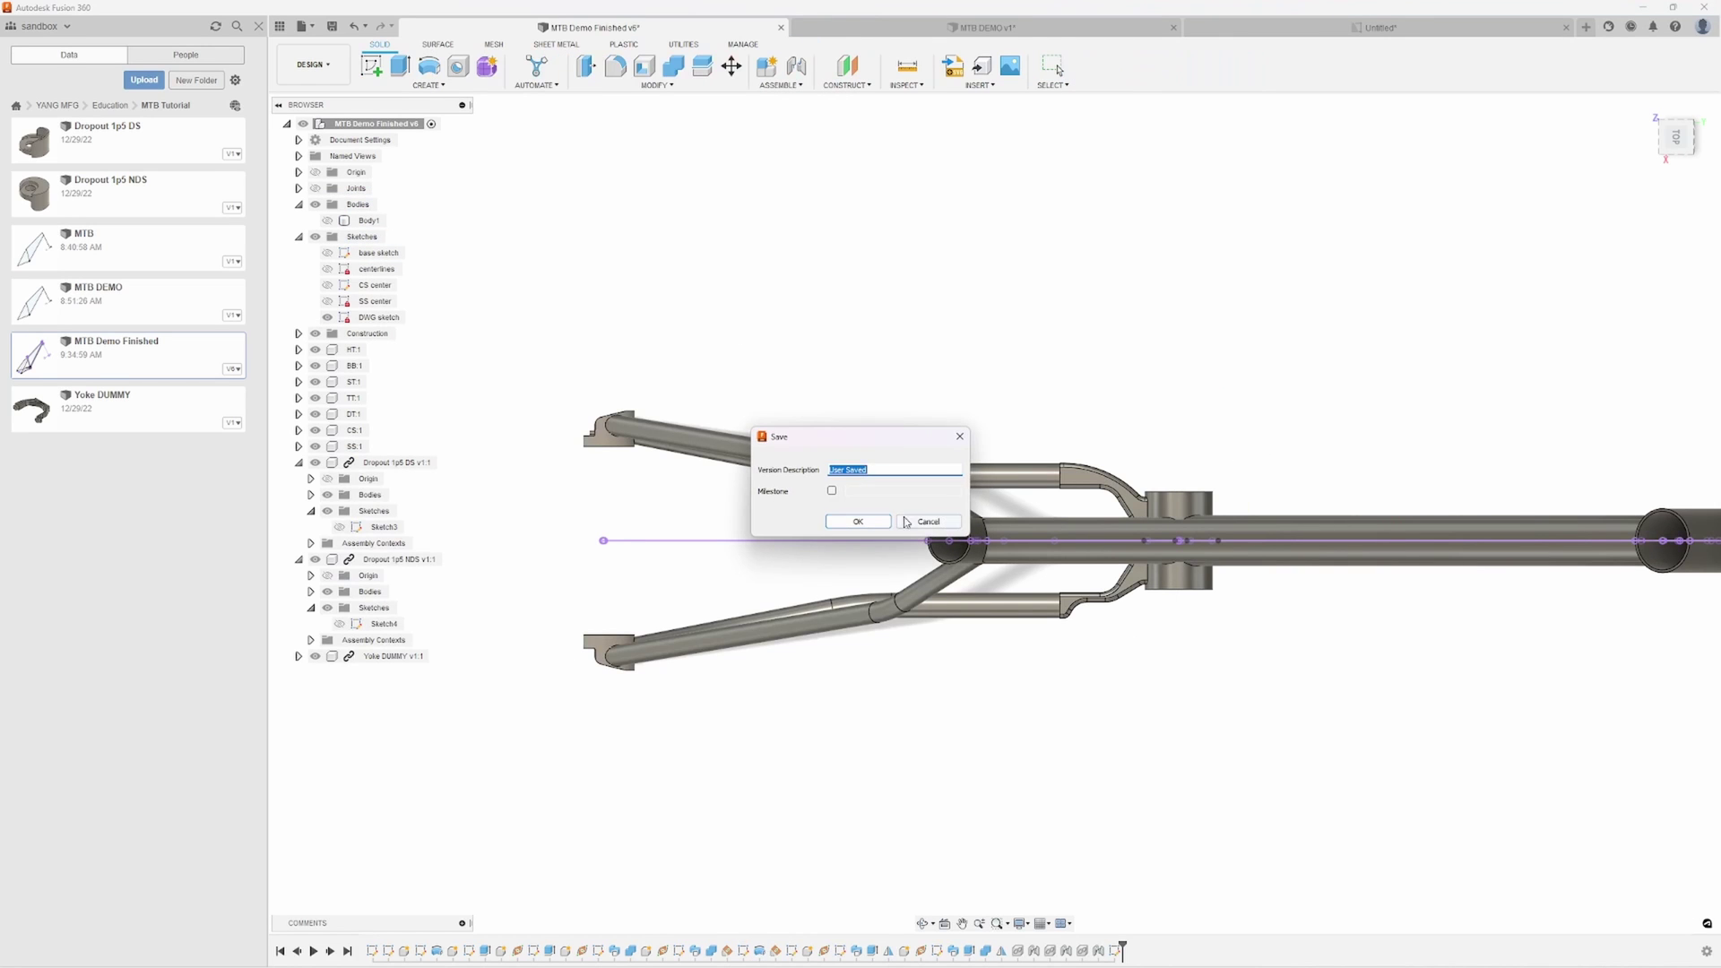
left_click(858, 524)
left_click(1362, 28)
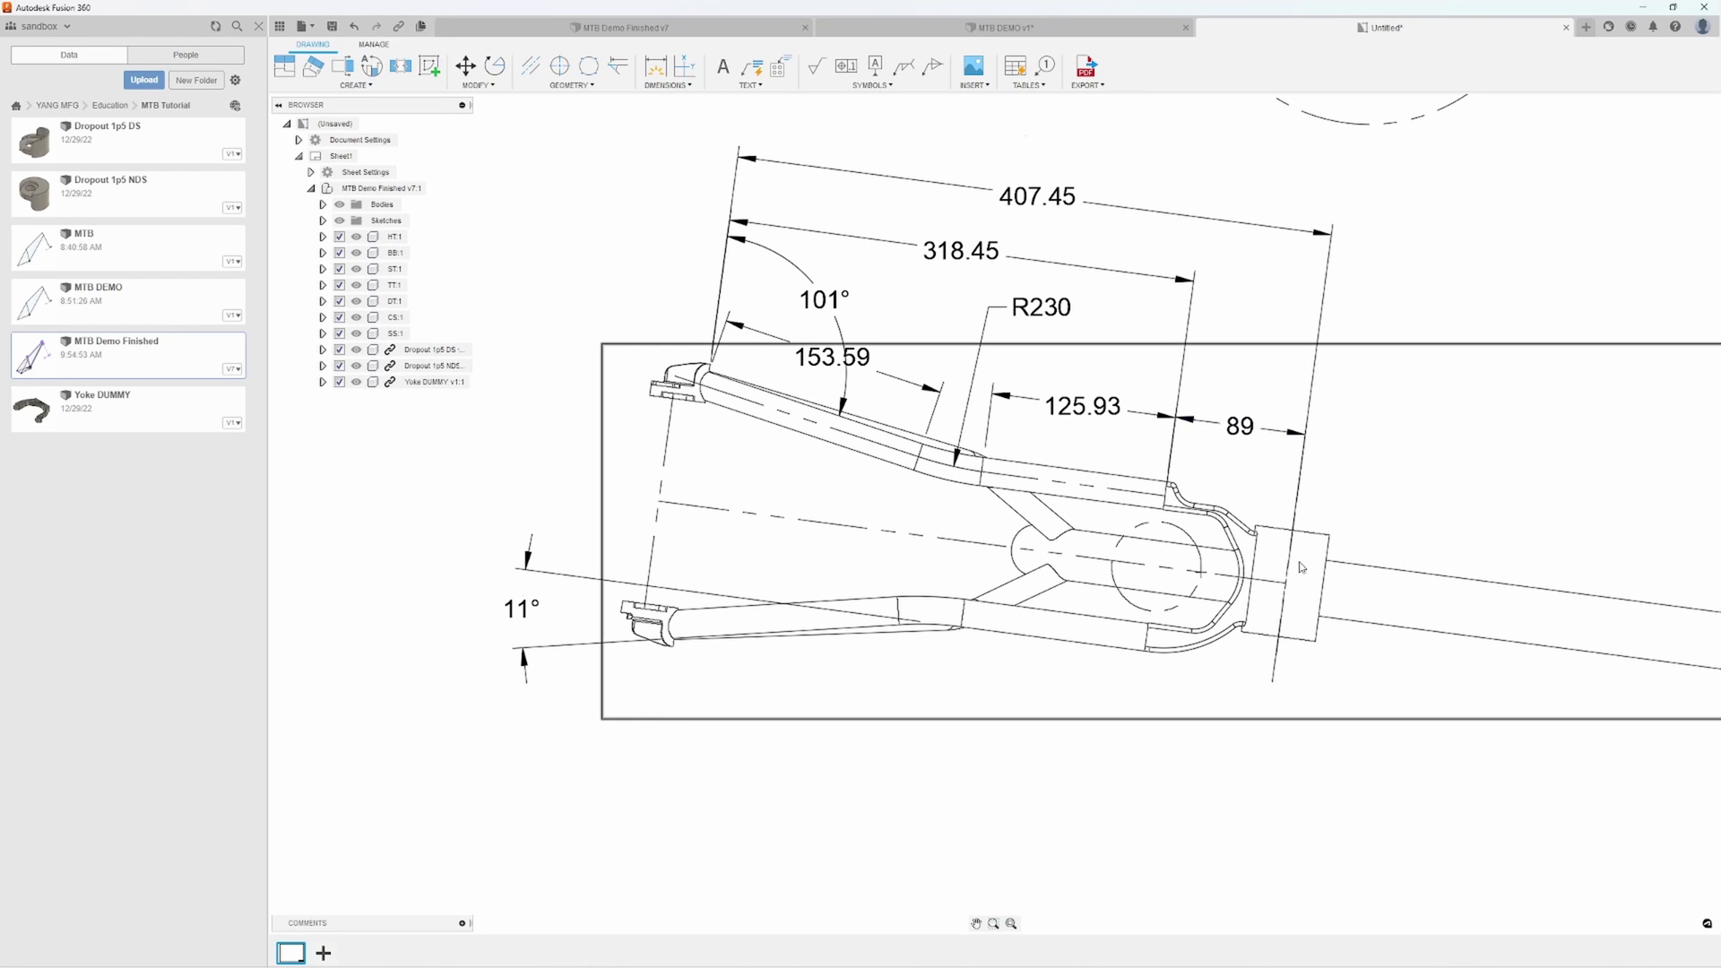
scroll(1278, 667, "down", 2)
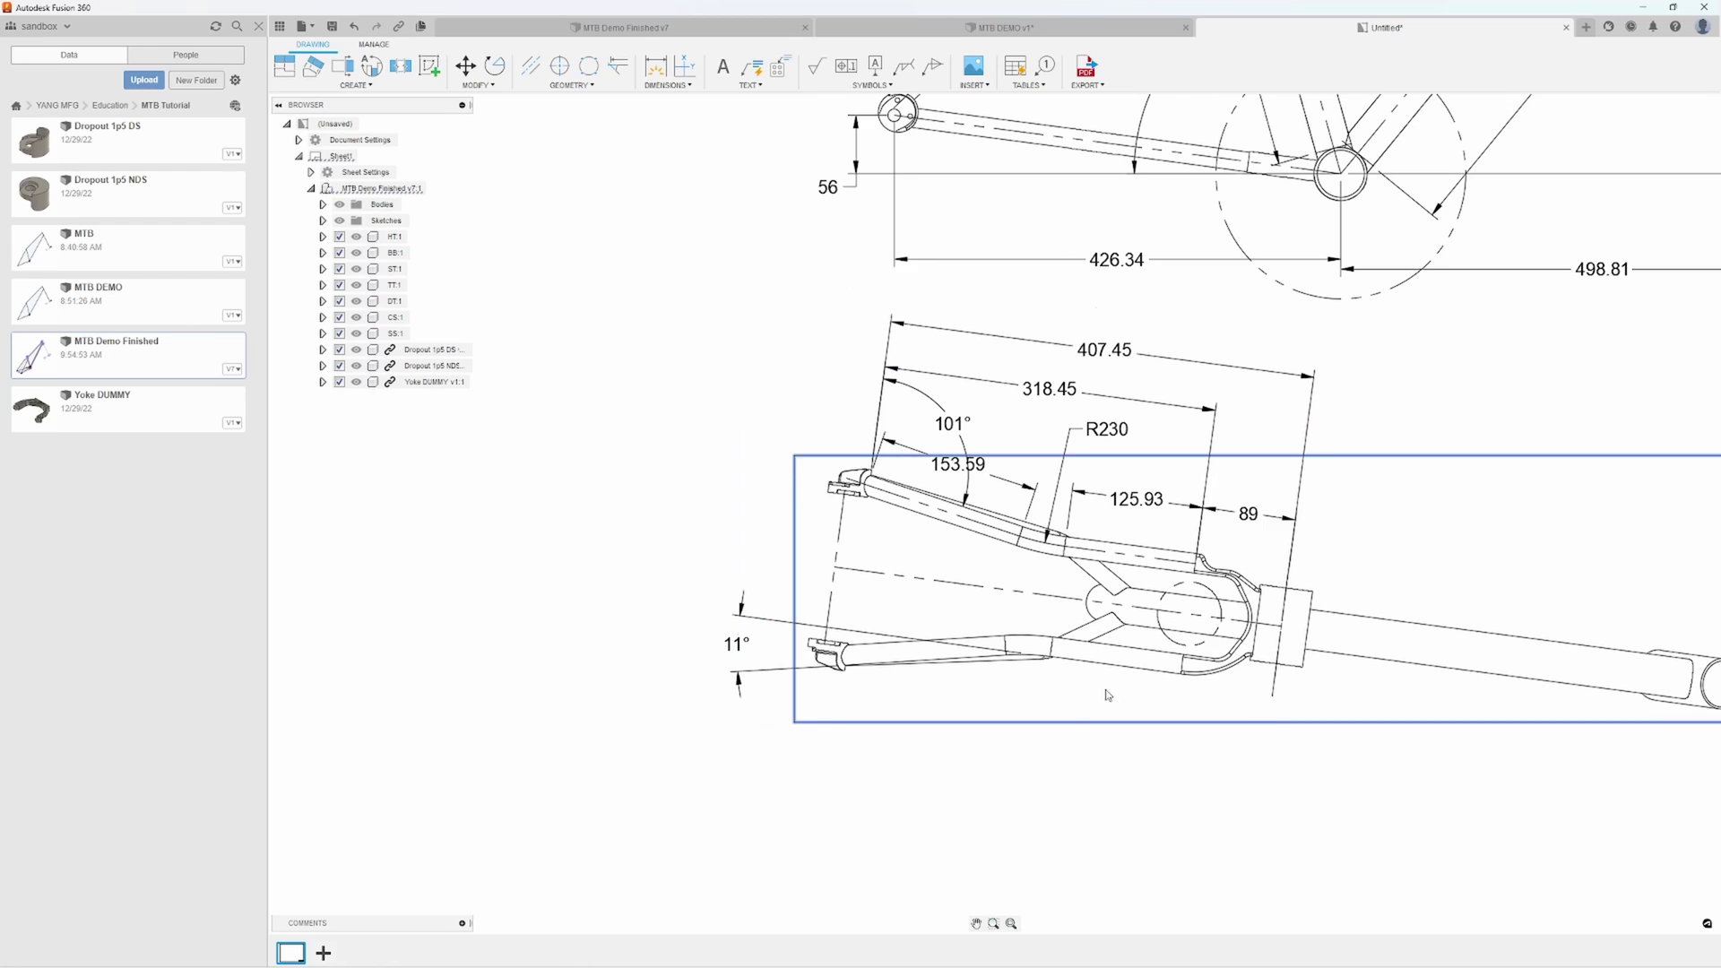
scroll(1236, 711, "down", 3)
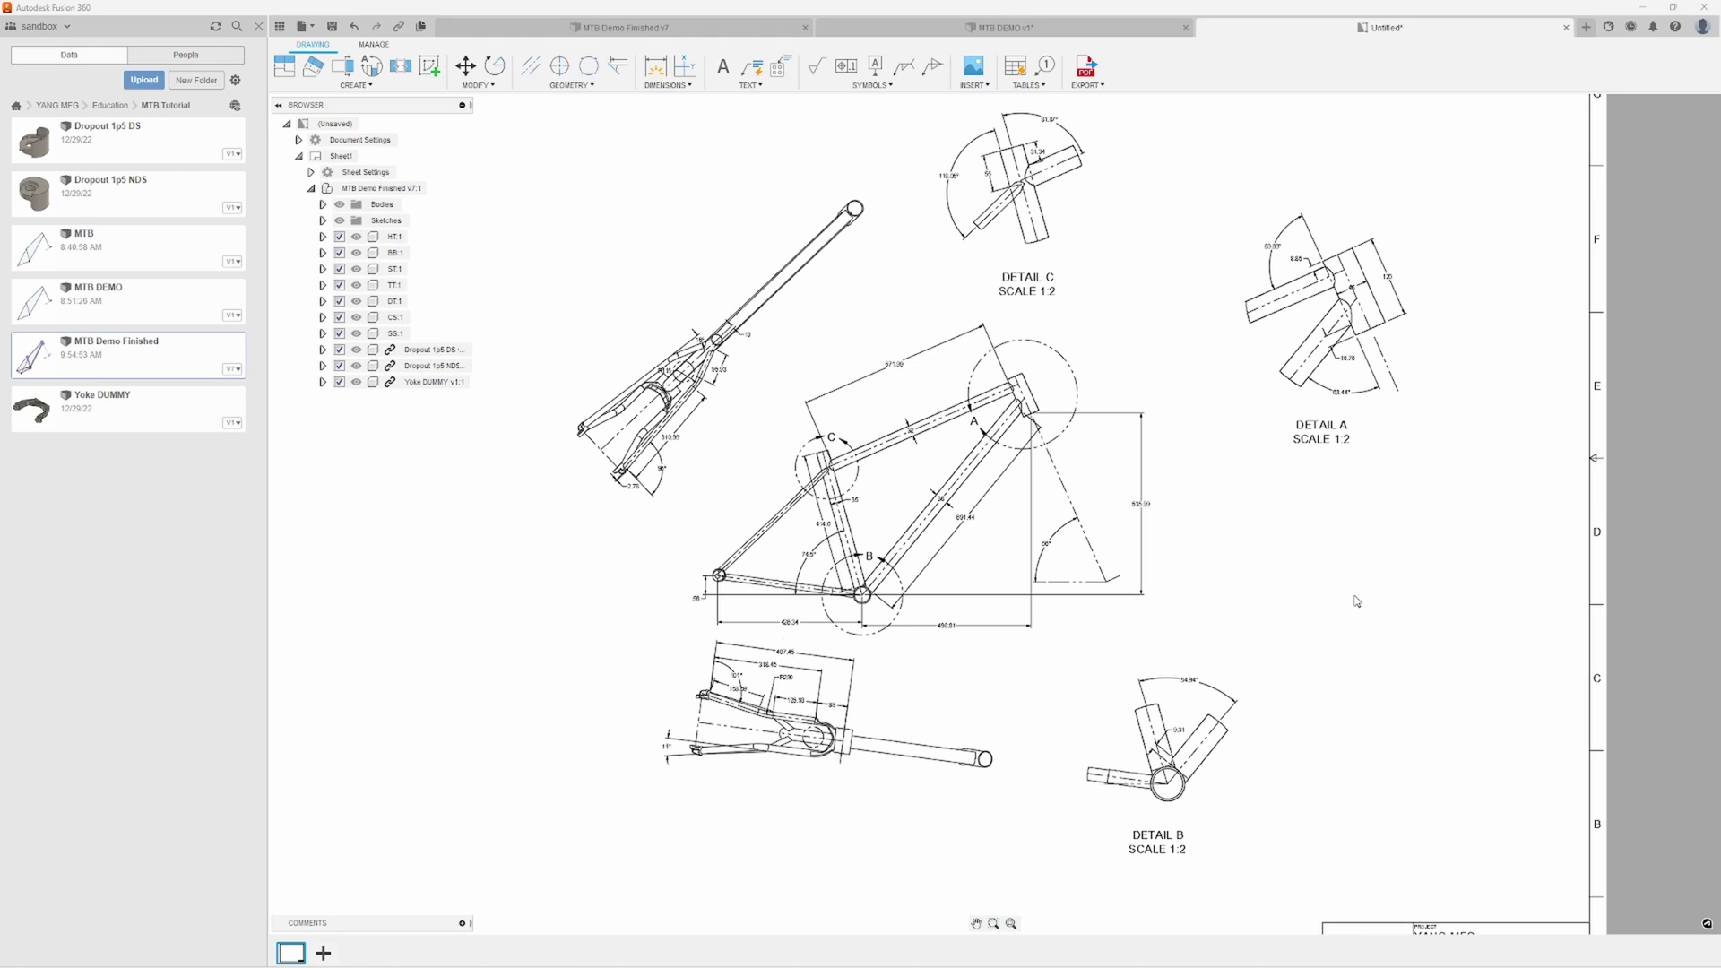
scroll(1355, 615, "down", 3)
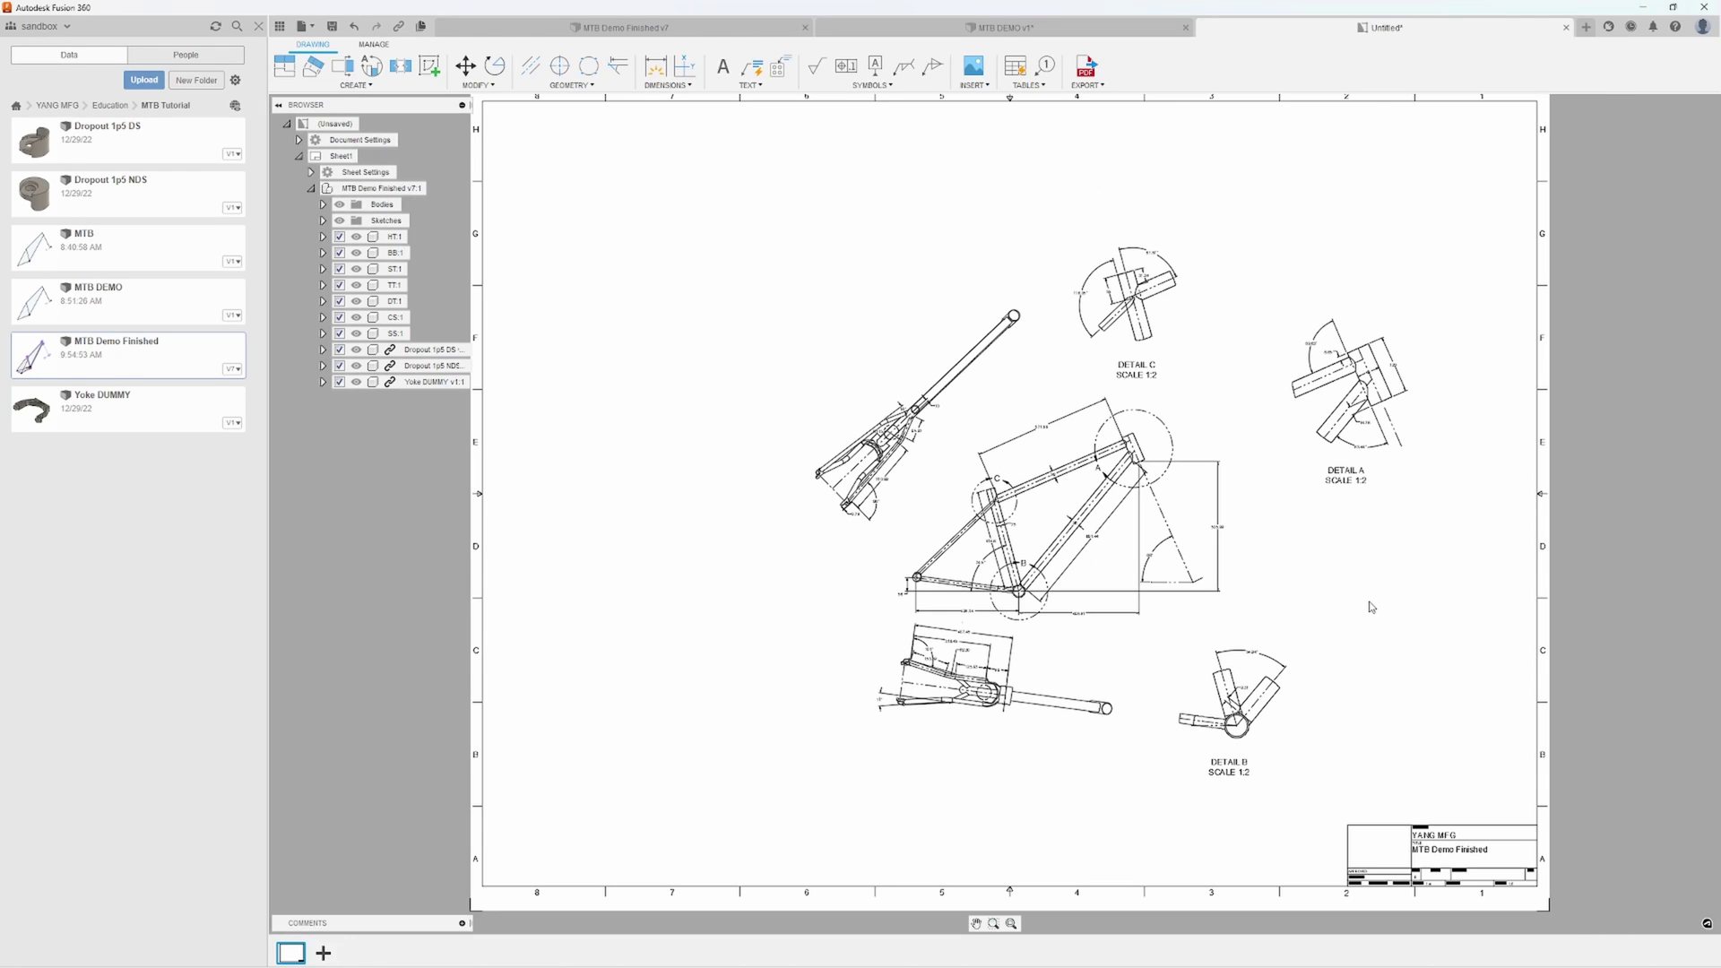
Save the drawing as MTB Demo Finished Drawing, then view the v7 frame model from the RIGHT
key("ctrl+s")
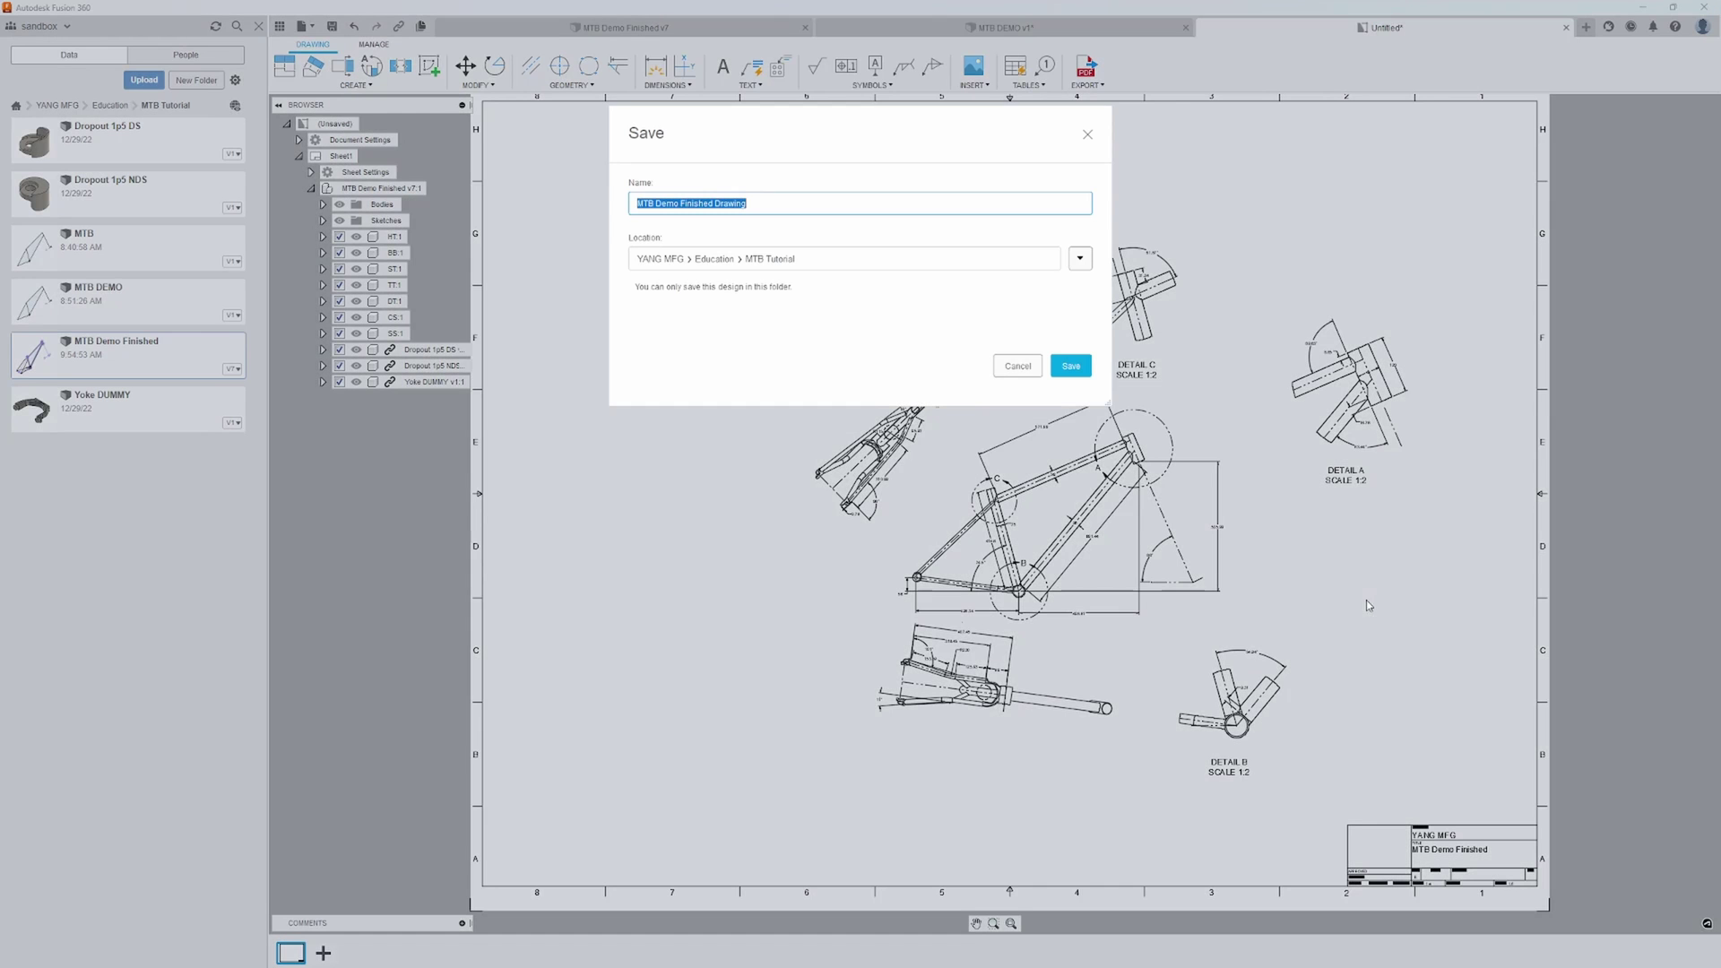
left_click(1069, 367)
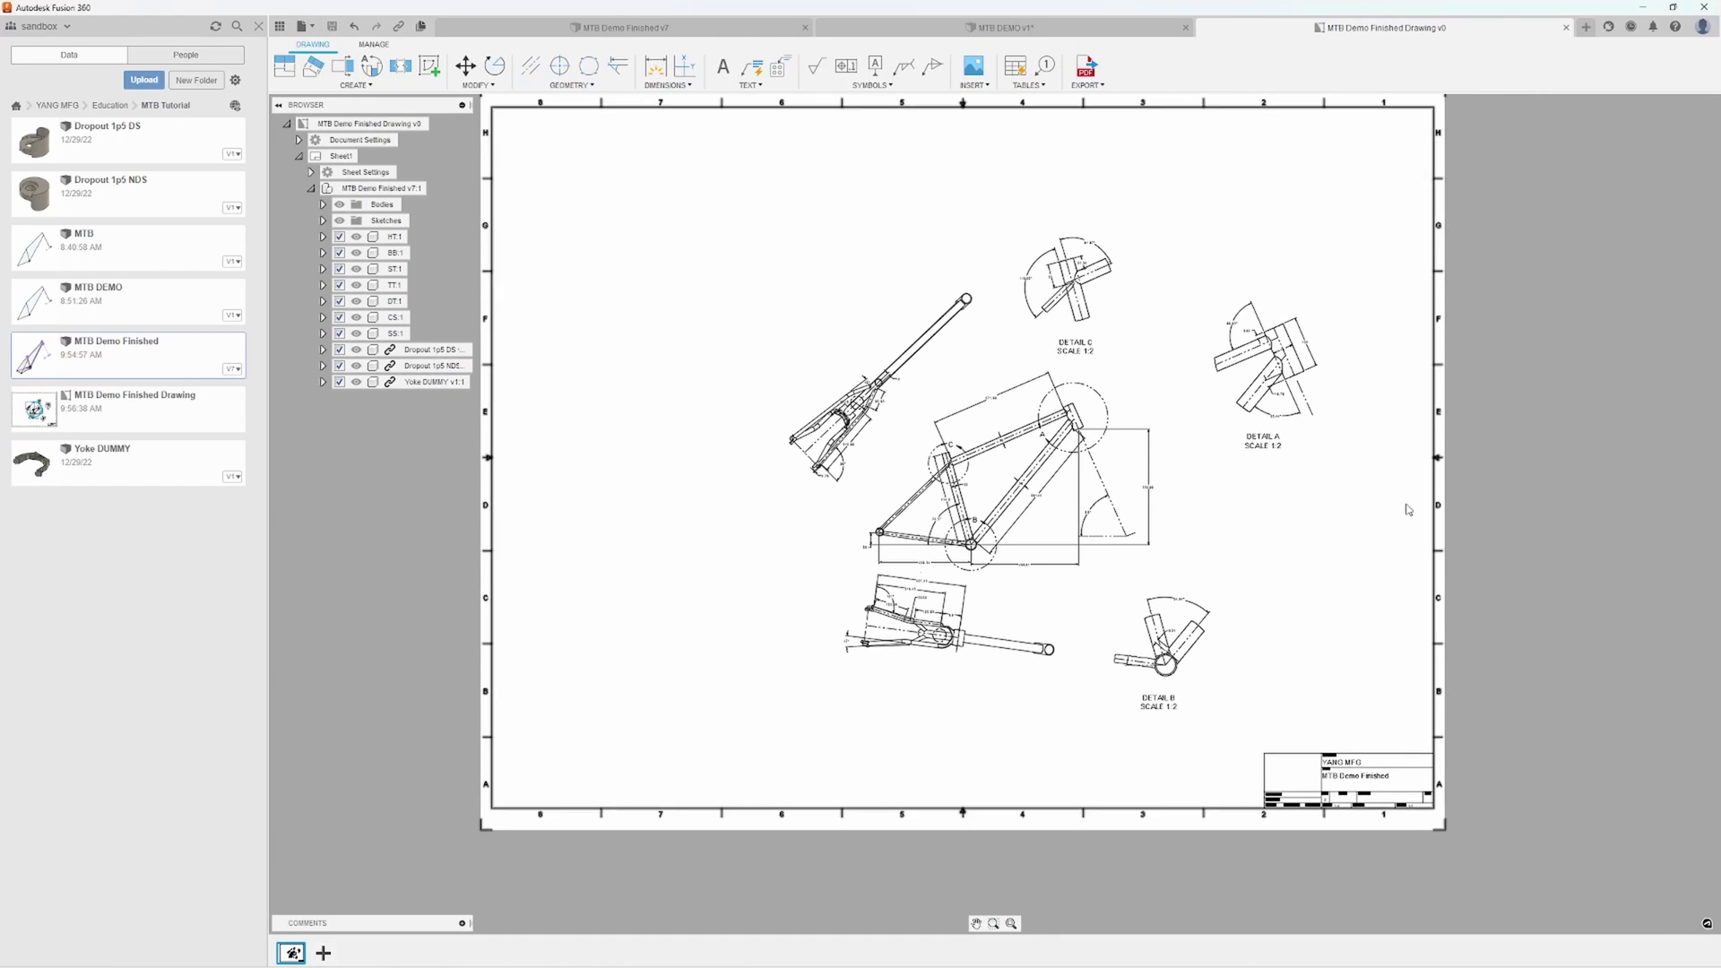
left_click(705, 37)
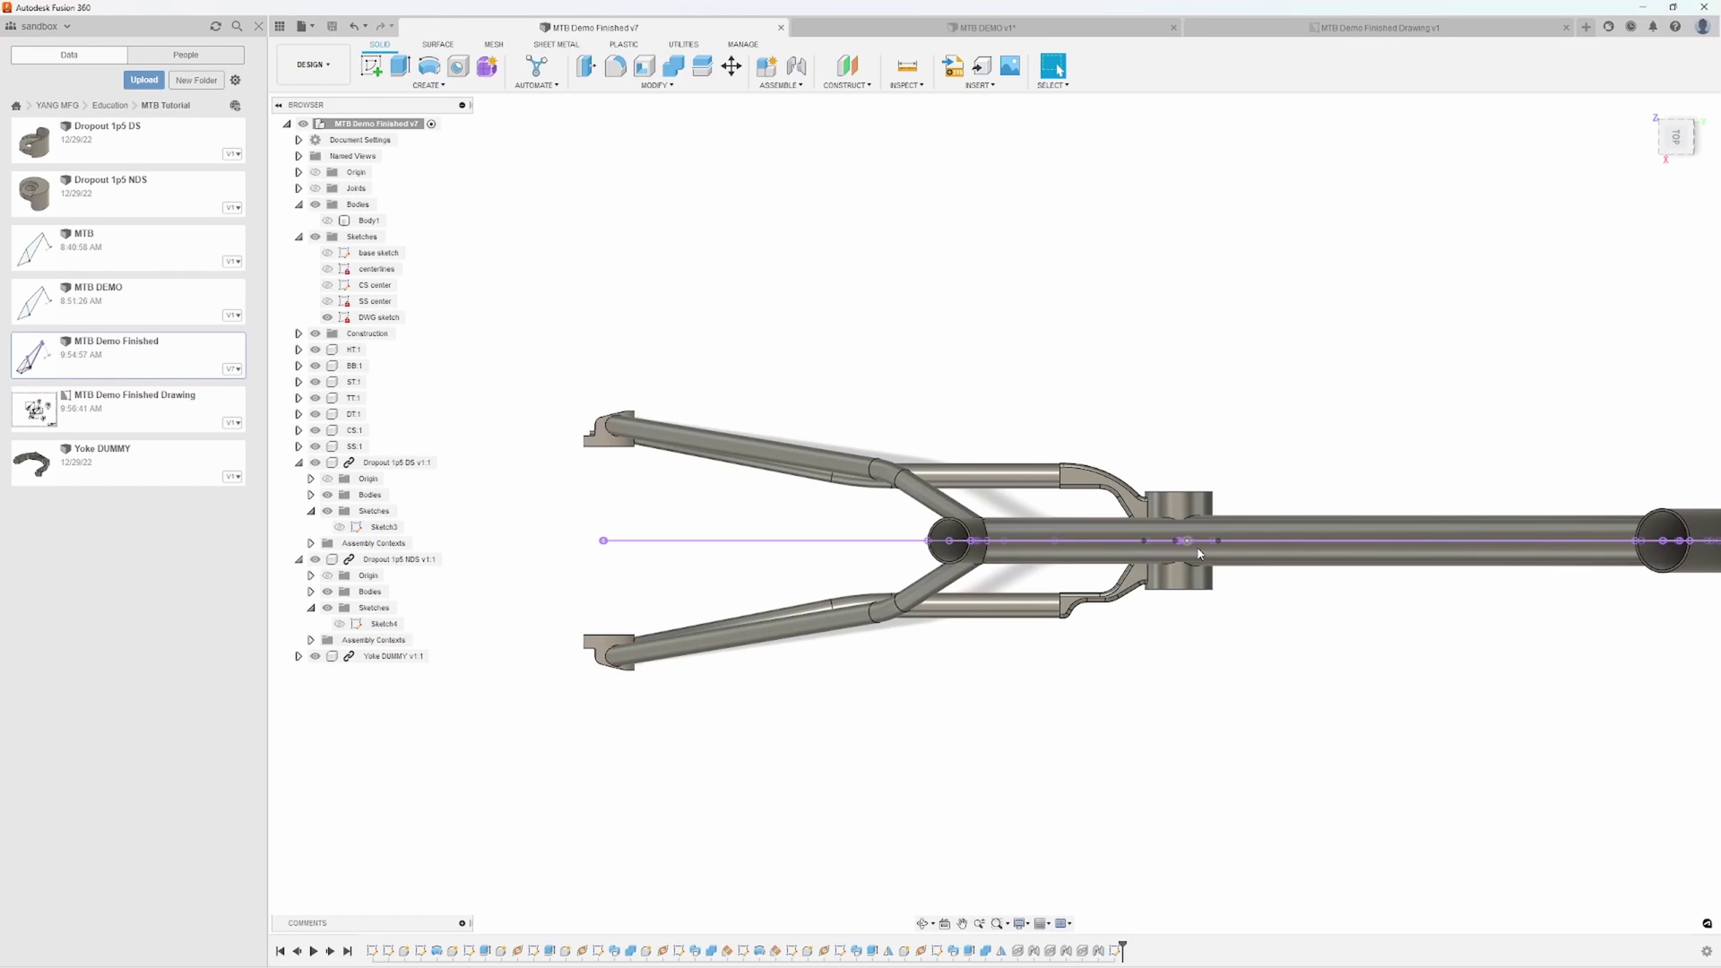
left_click(1673, 153)
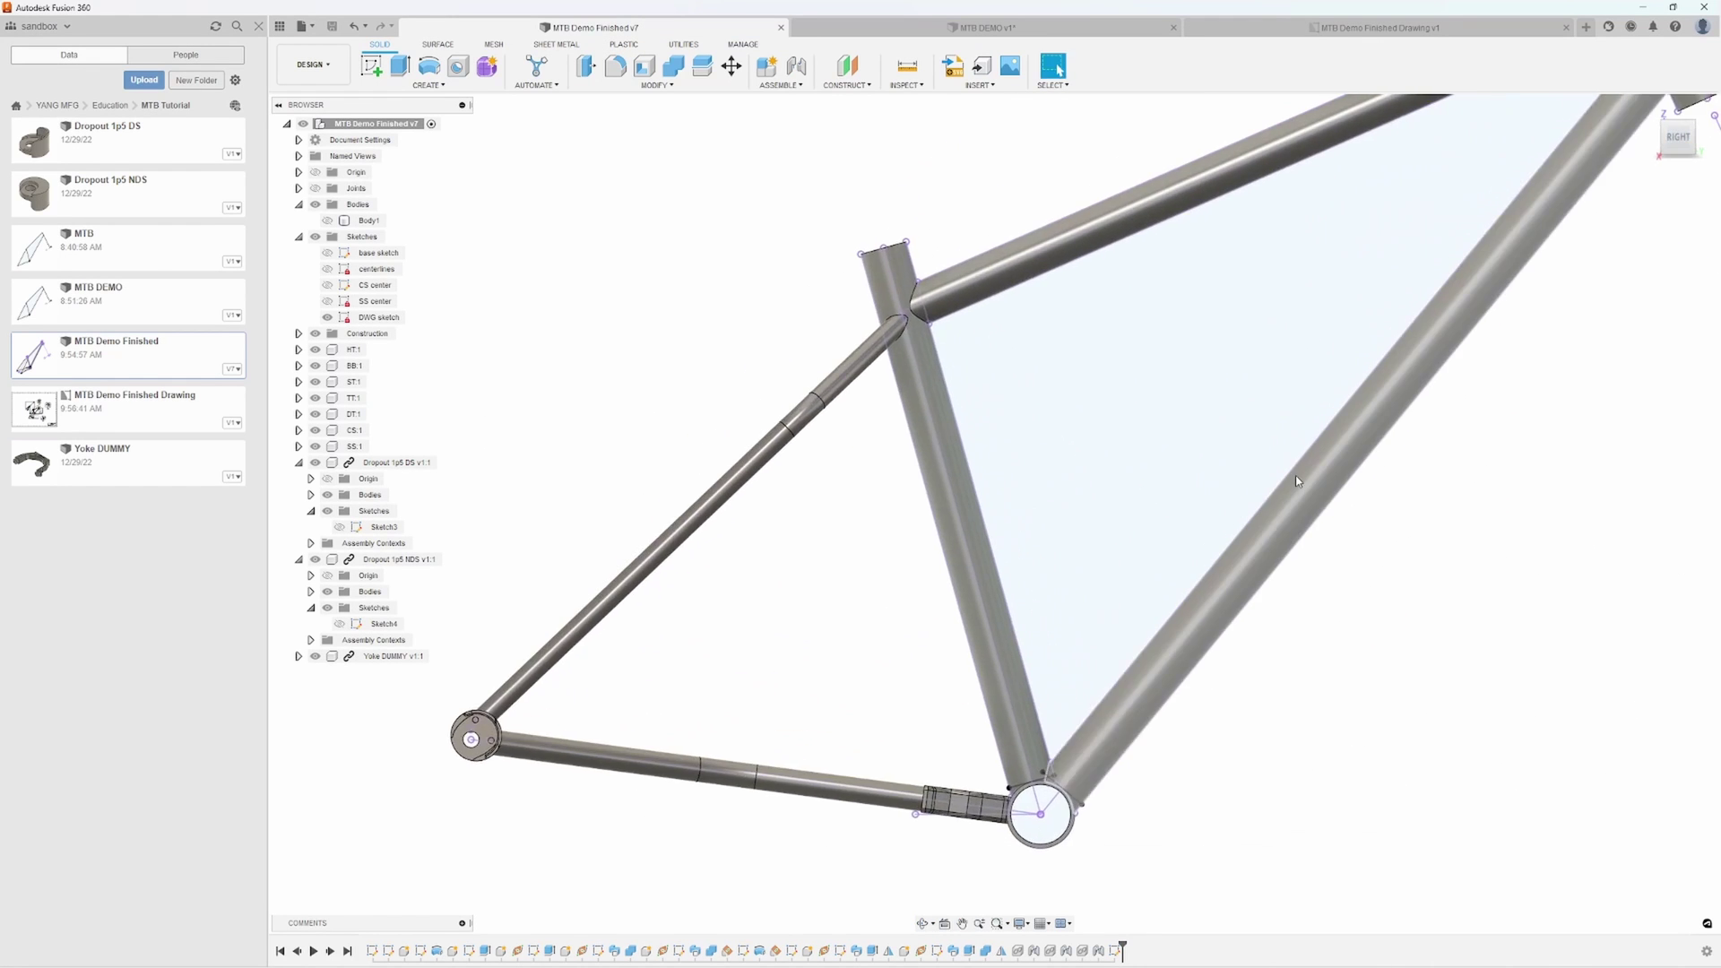
In the base sketch, set the top dimension to 500, bottom to 450 and top-right to 160 mm
right_click(376, 253)
left_click(447, 295)
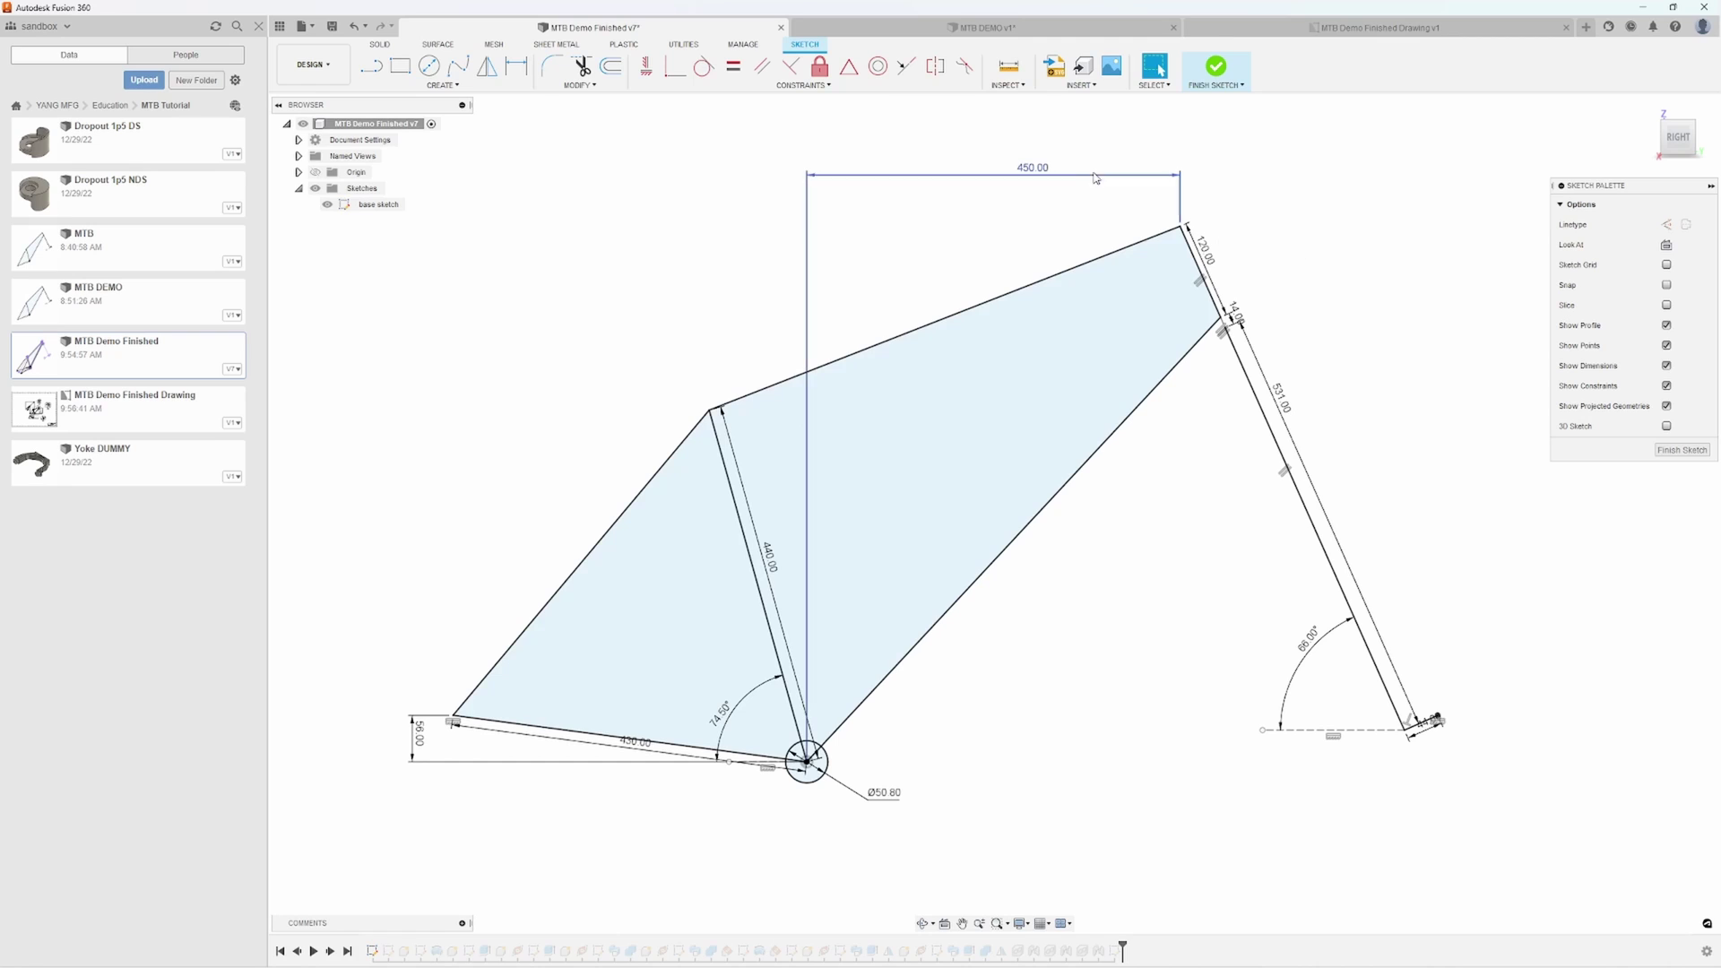
double_click(1032, 173)
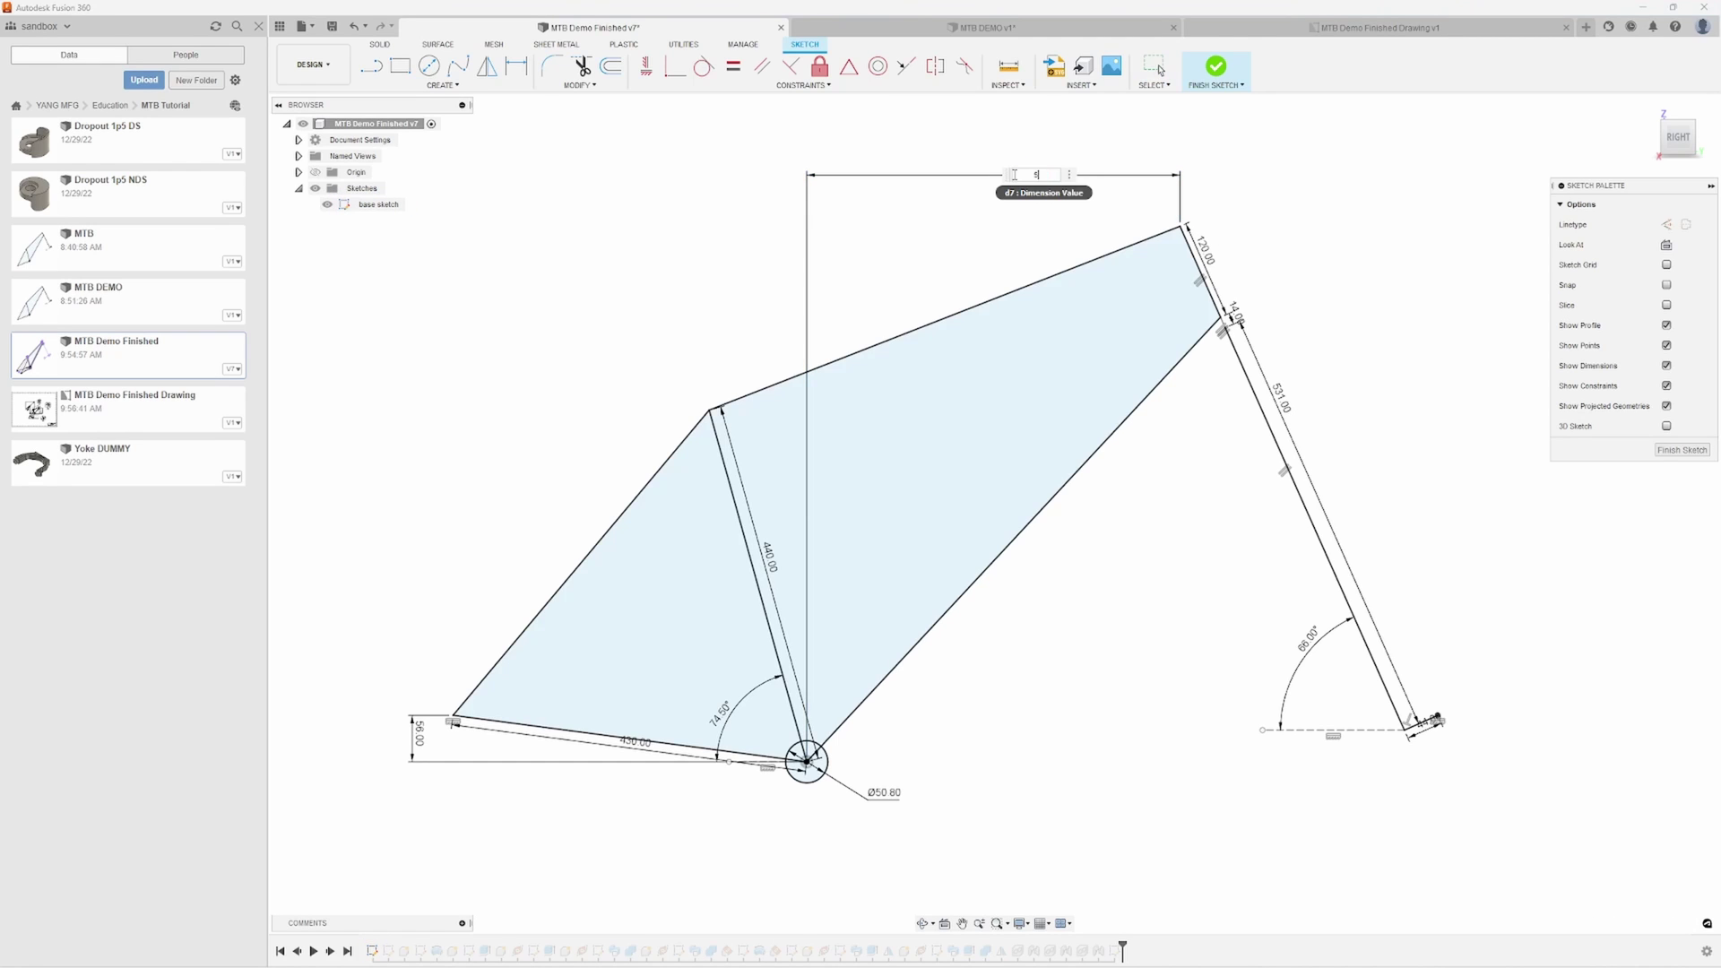
type("500")
key("Return")
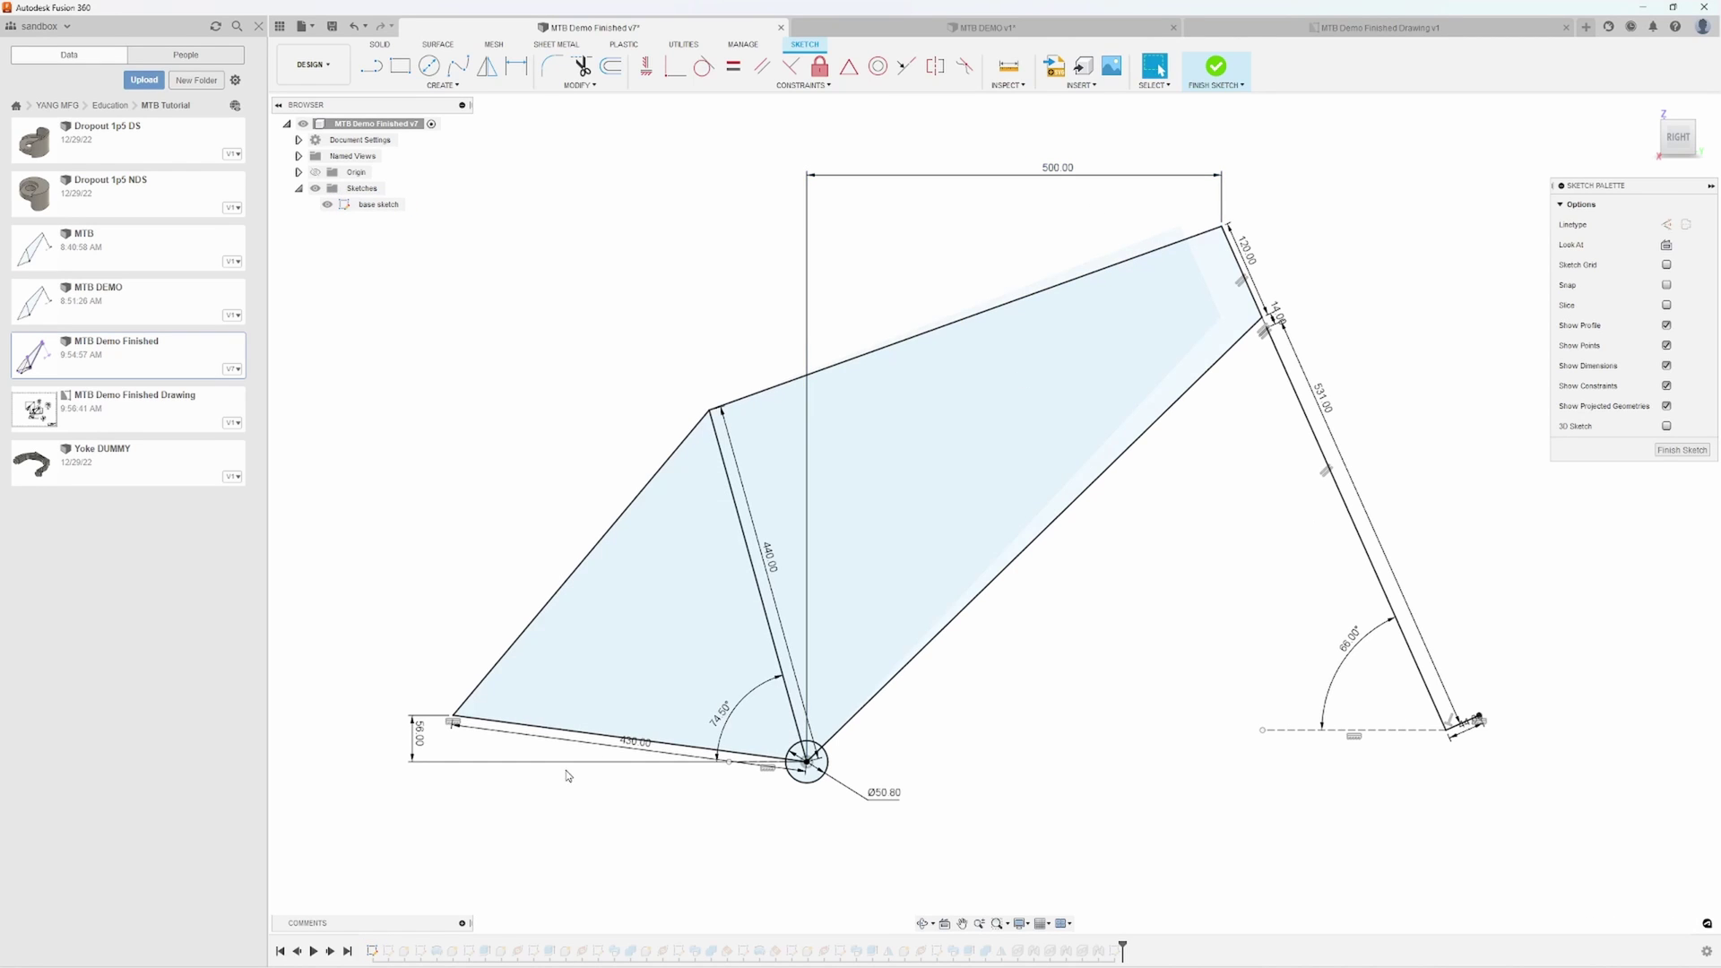
double_click(644, 751)
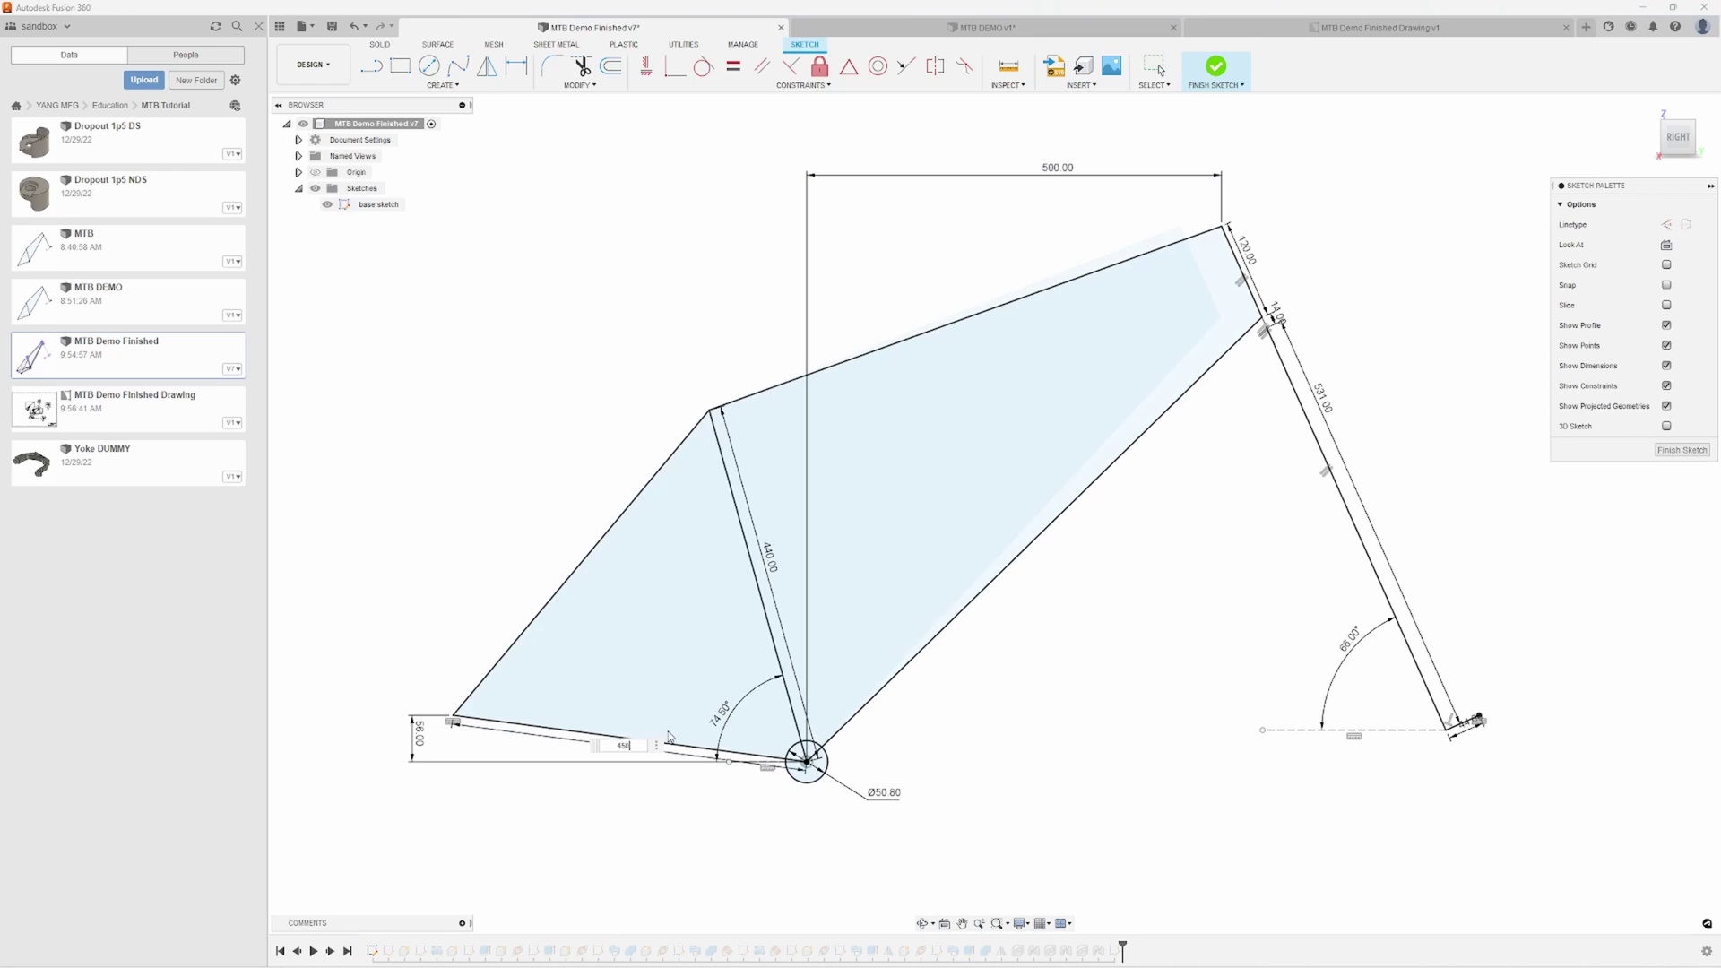
key("Return")
double_click(1248, 252)
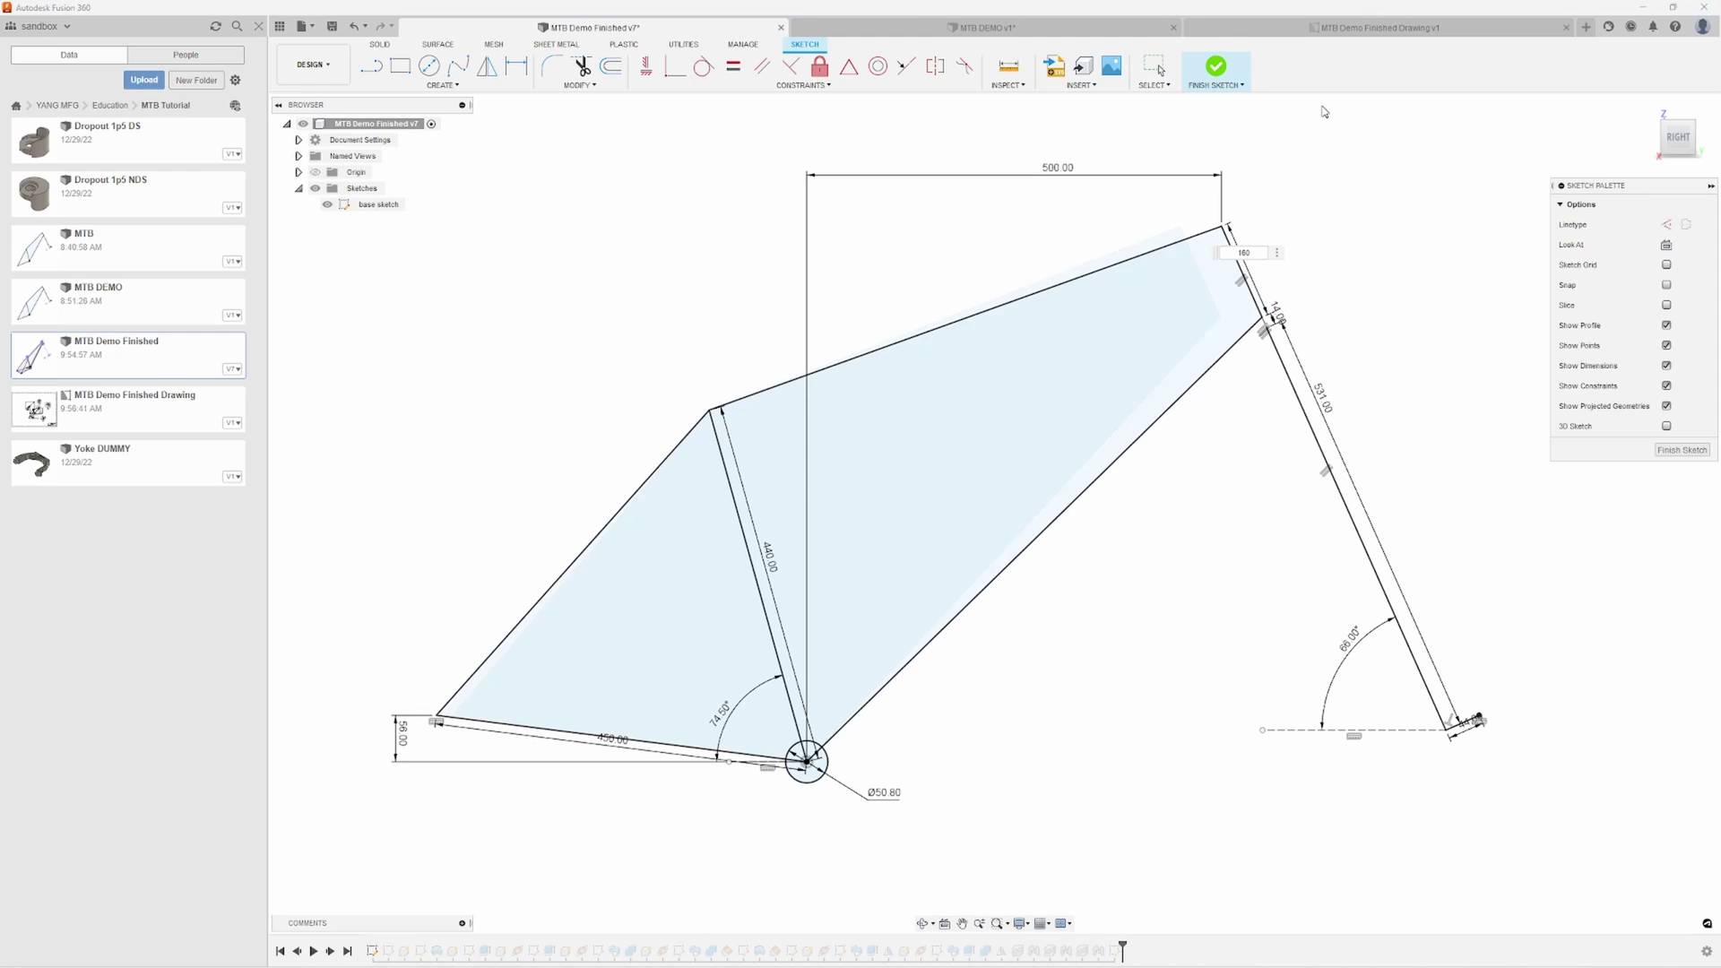
key("Return")
Change the tube length to 480 mm and the 66° angle to 67°, then finish the sketch
middle_click_drag(768, 558, 717, 524)
double_click(716, 525)
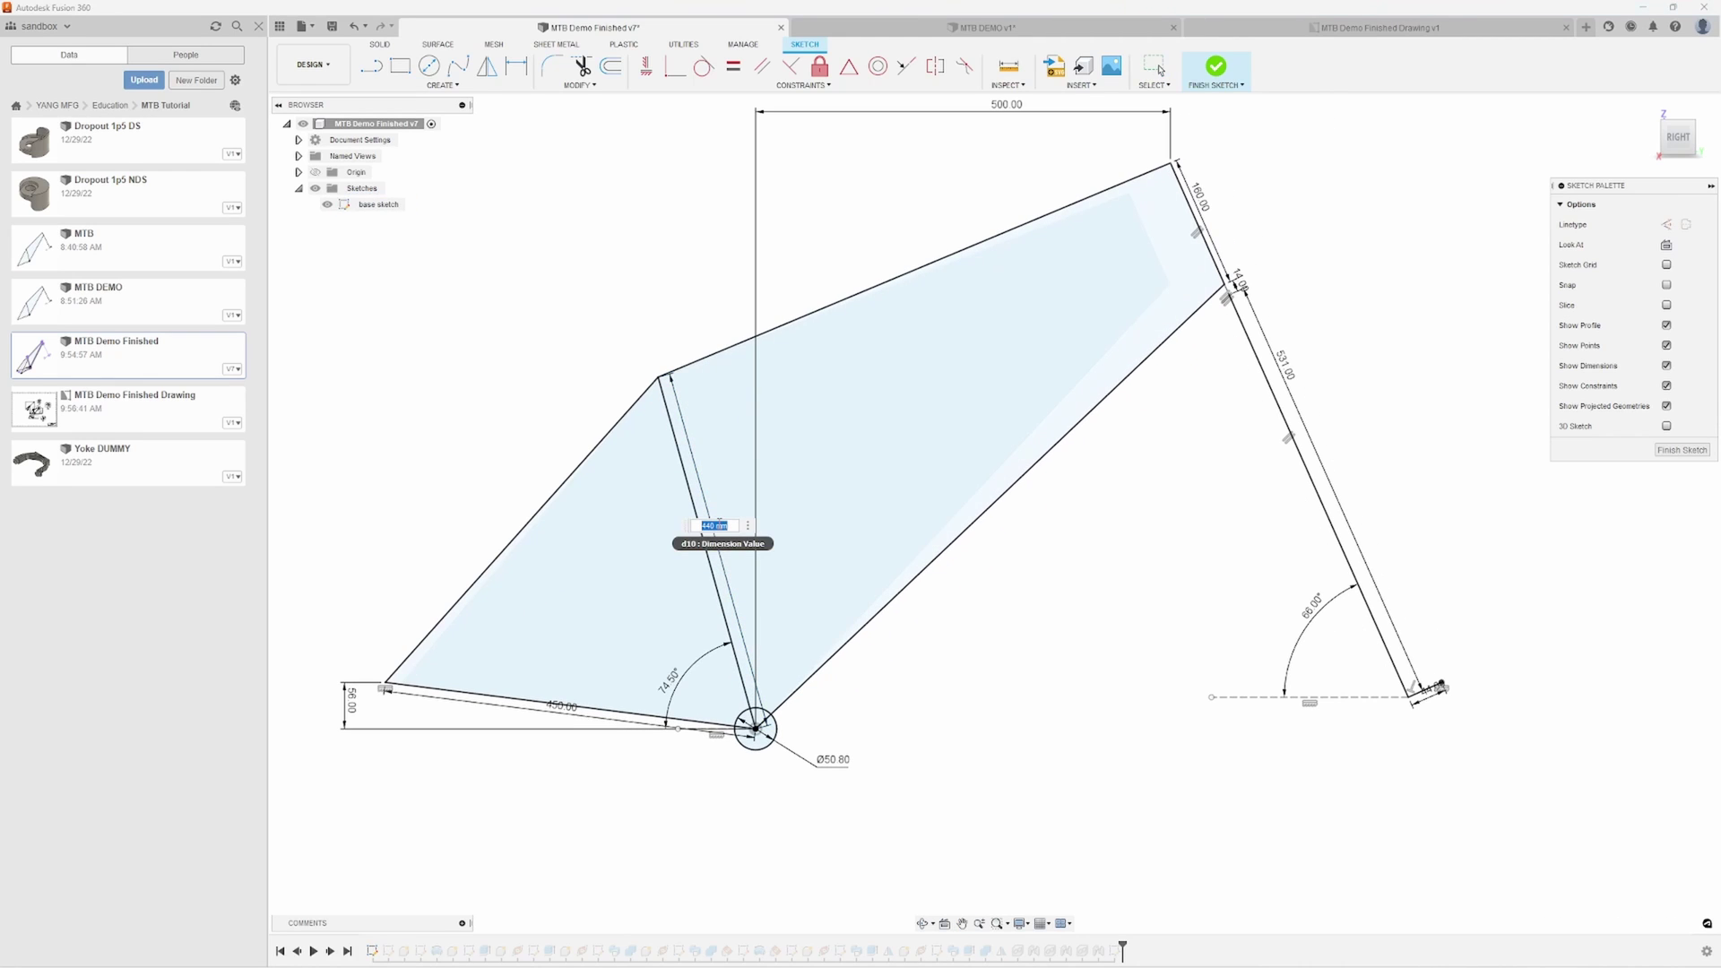
type("480")
key("Return")
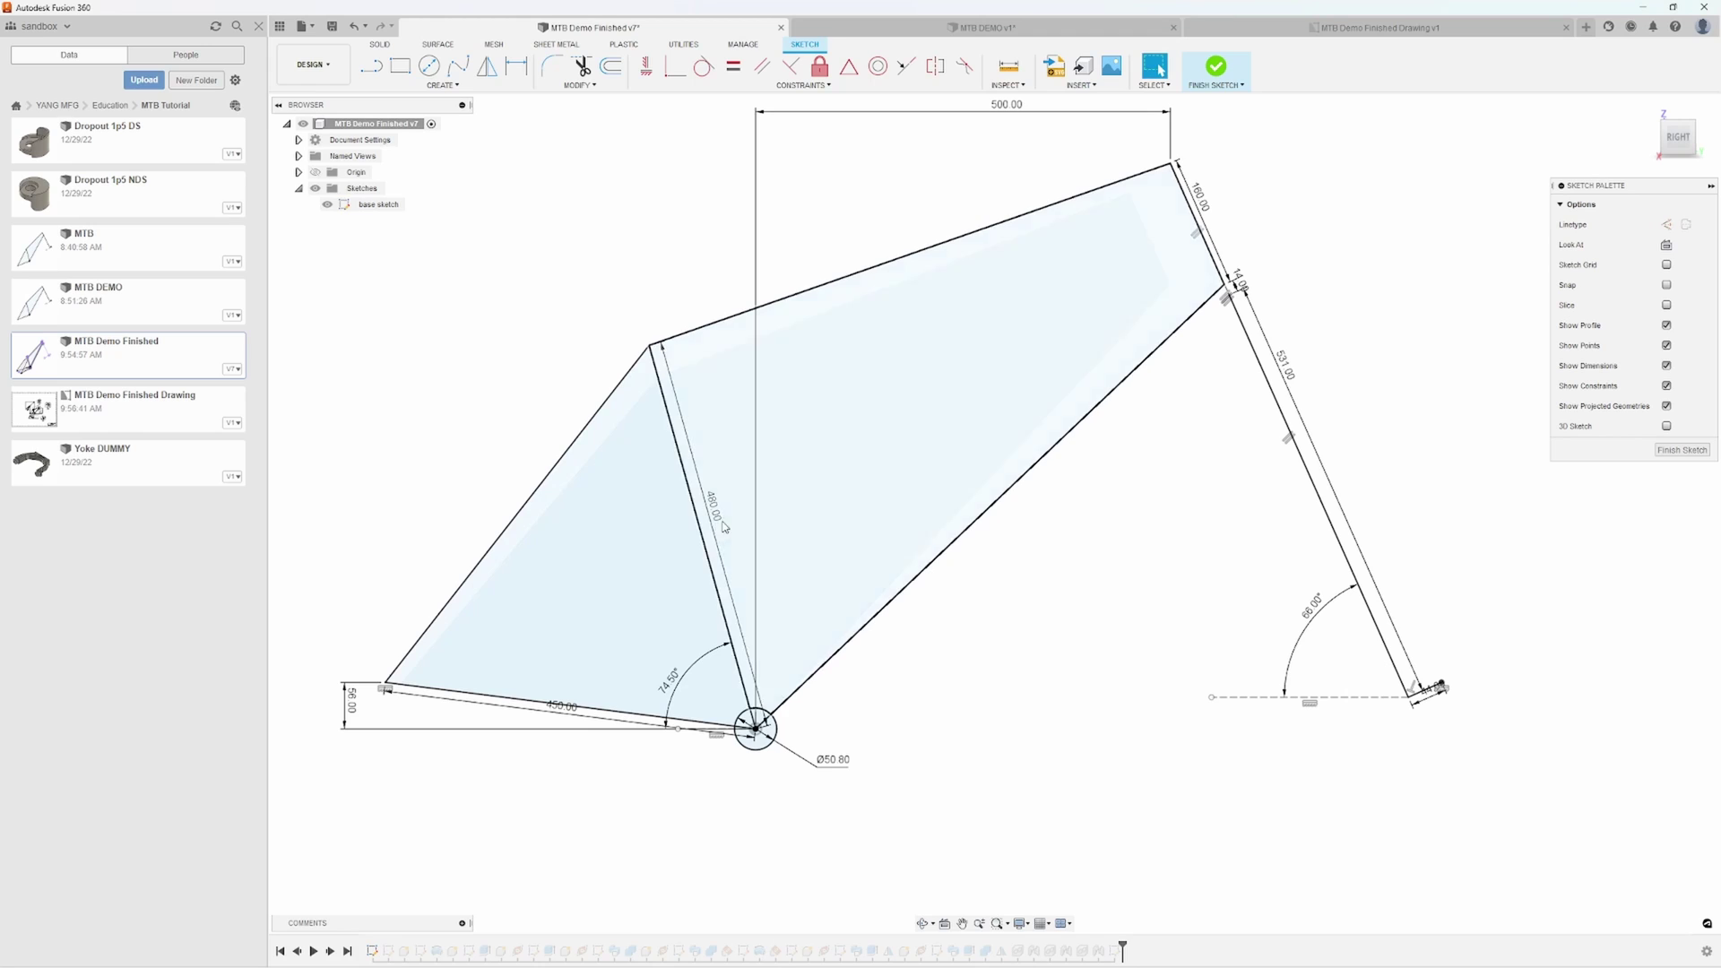
scroll(849, 690, "down", 2)
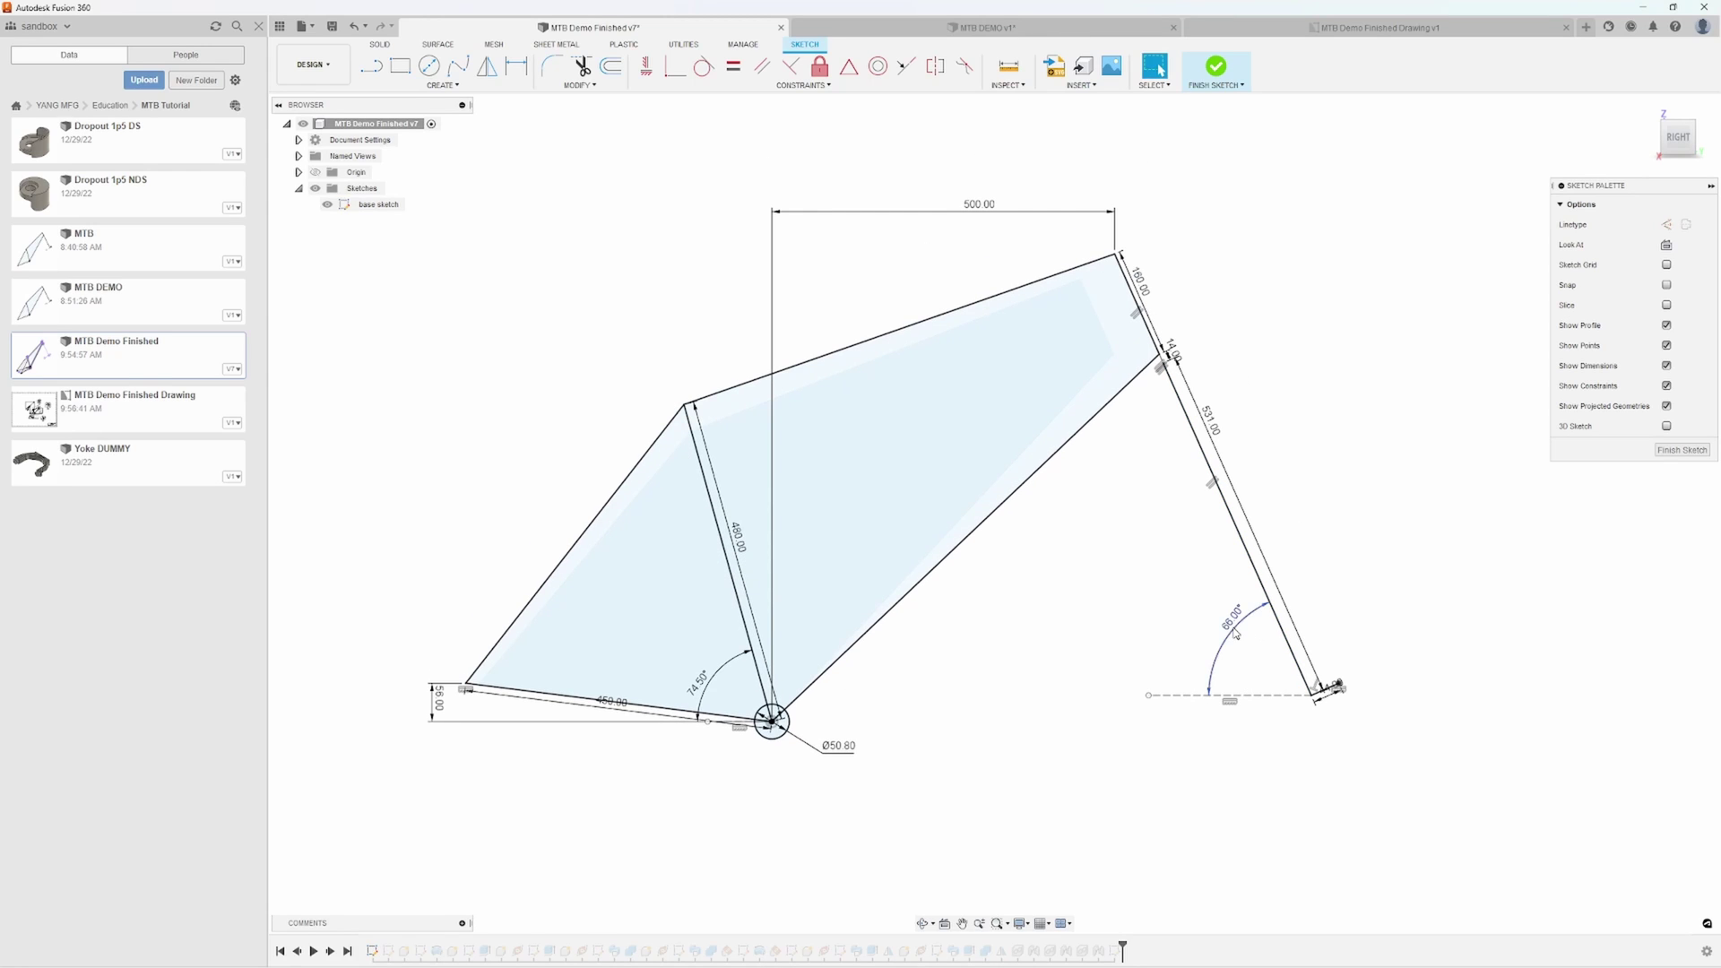
double_click(1236, 634)
type("67")
key("Return")
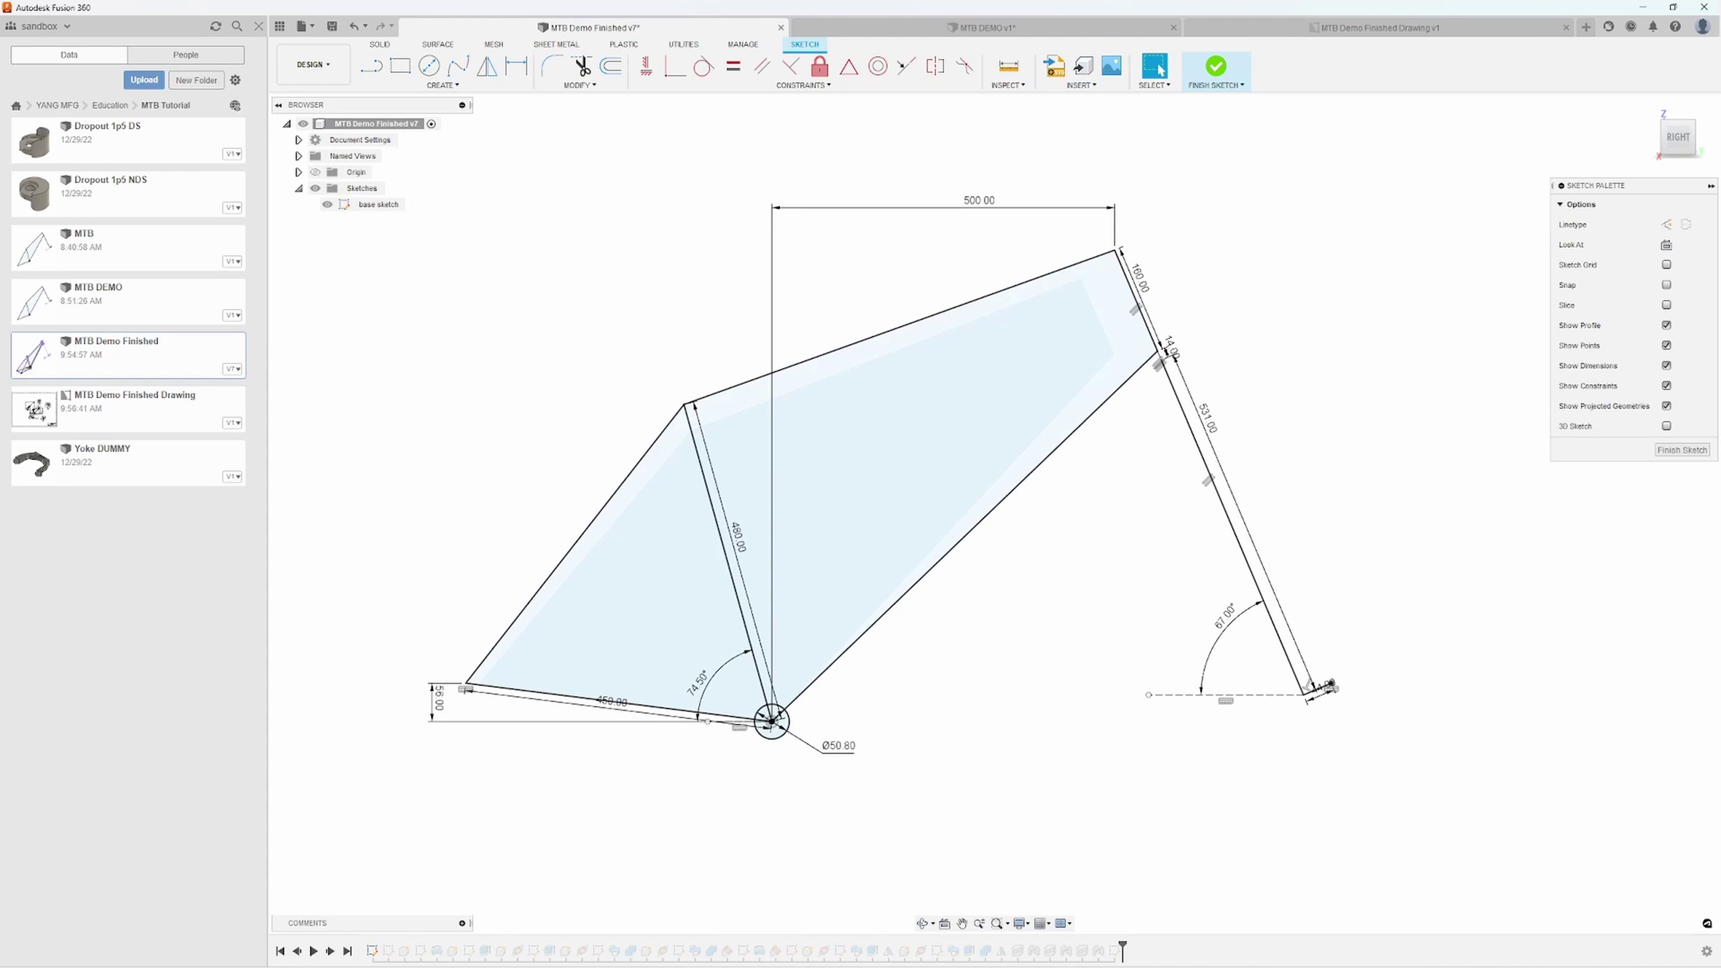
left_click(1682, 450)
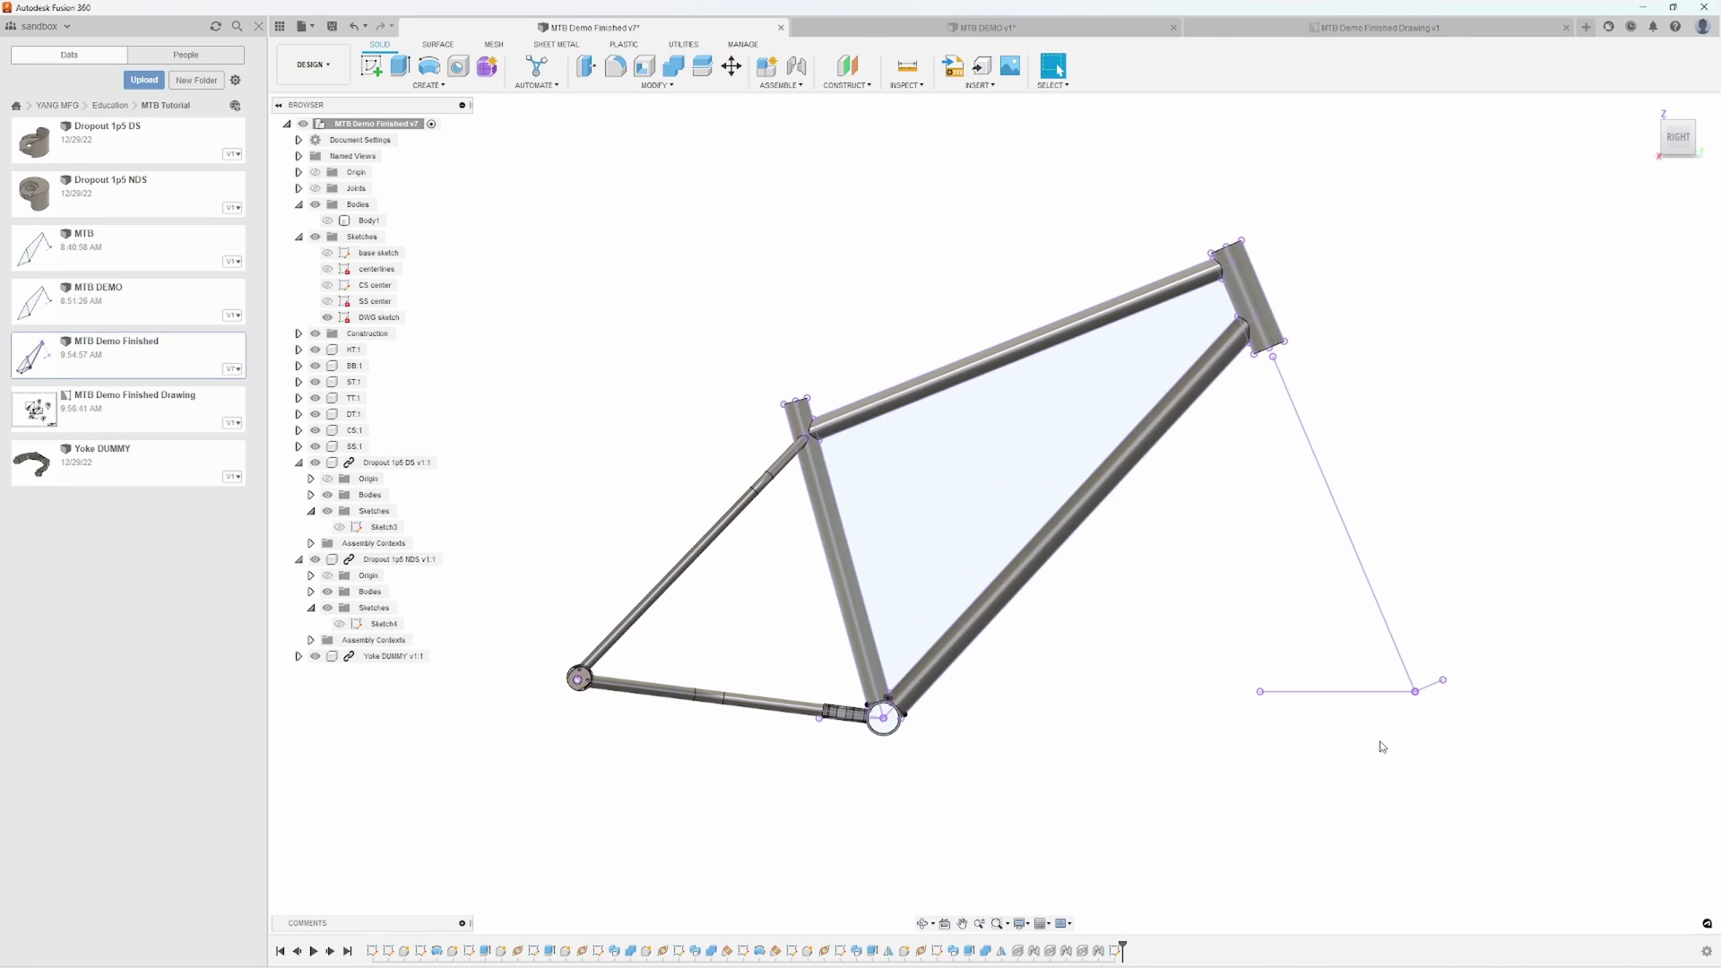
Save the reshaped frame as MTB Demo Finished v8 and return to the MTB Demo Finished Drawing v1
key("ctrl+s")
left_click(862, 527)
left_click(1325, 31)
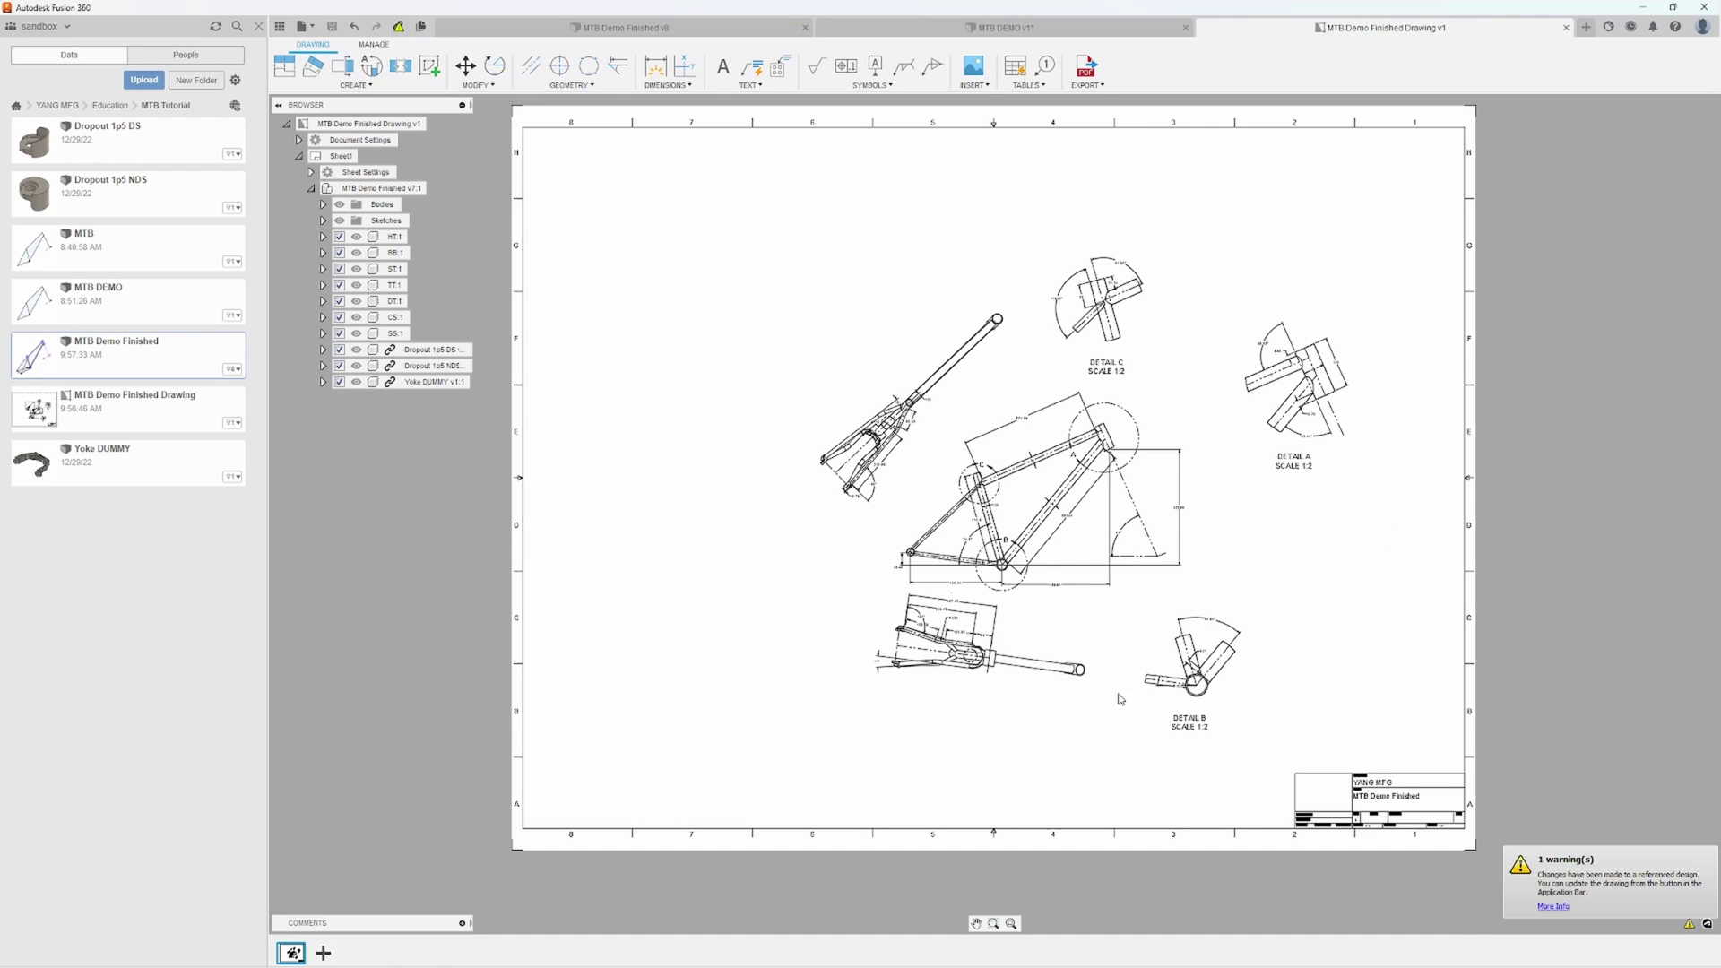
Update the drawing to MTB Demo Finished v8 and look over the refreshed views
left_click(399, 27)
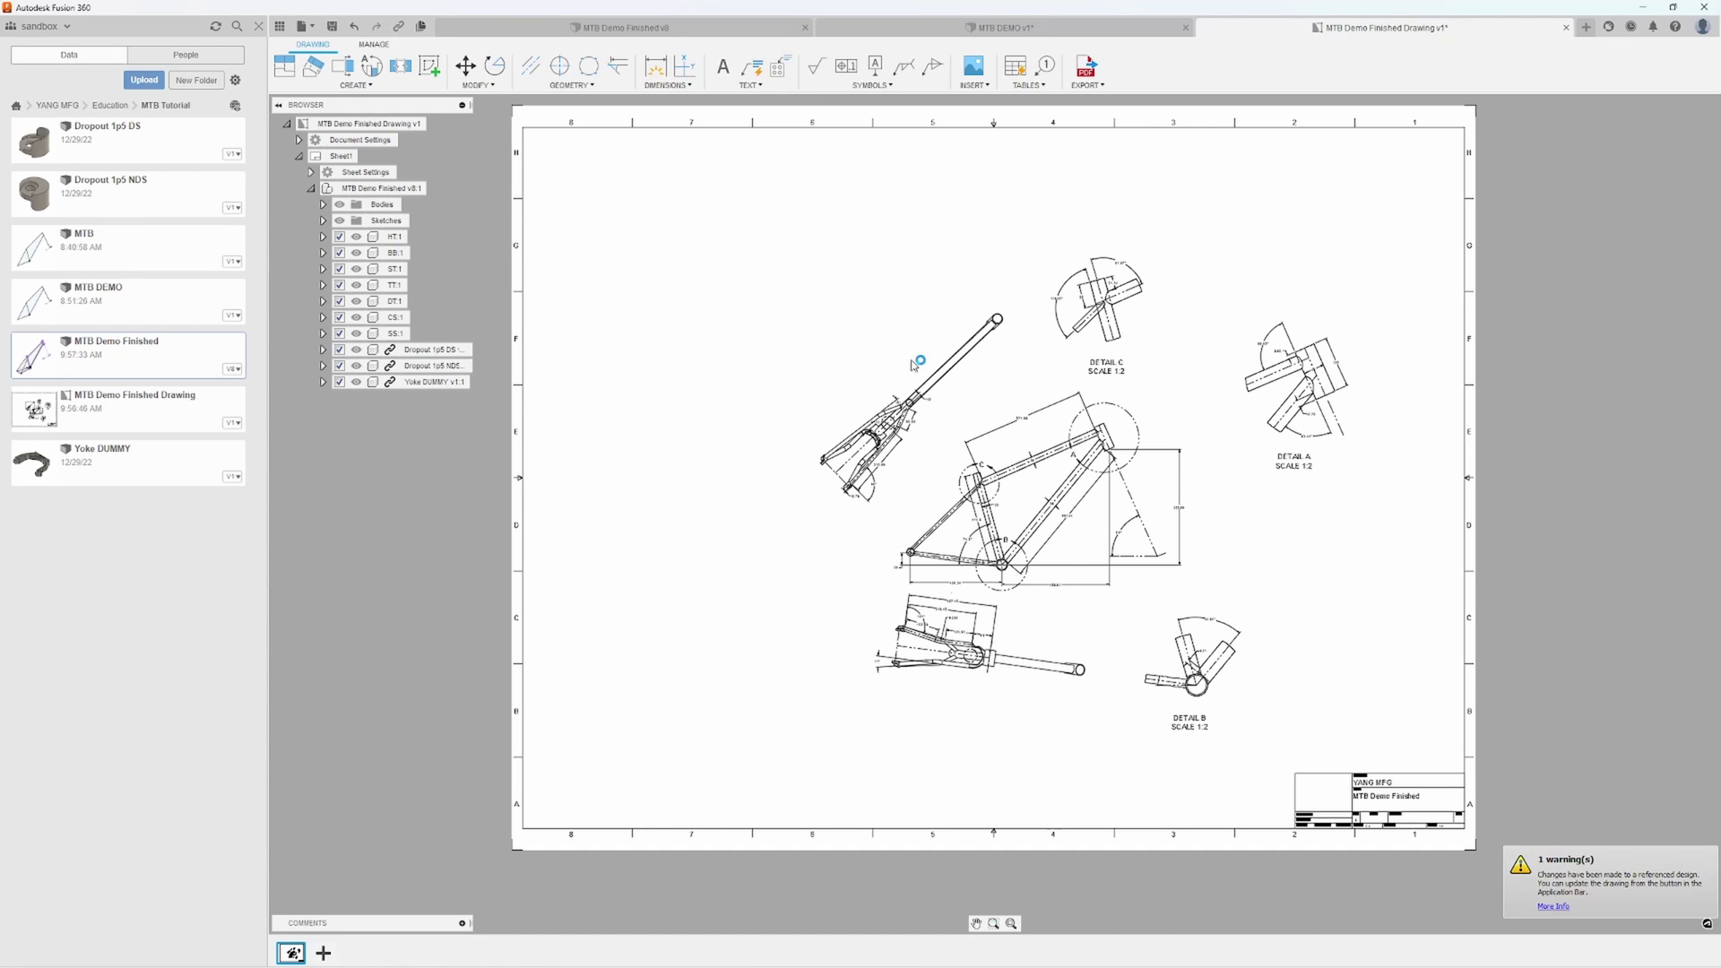
scroll(1282, 566, "up", 8)
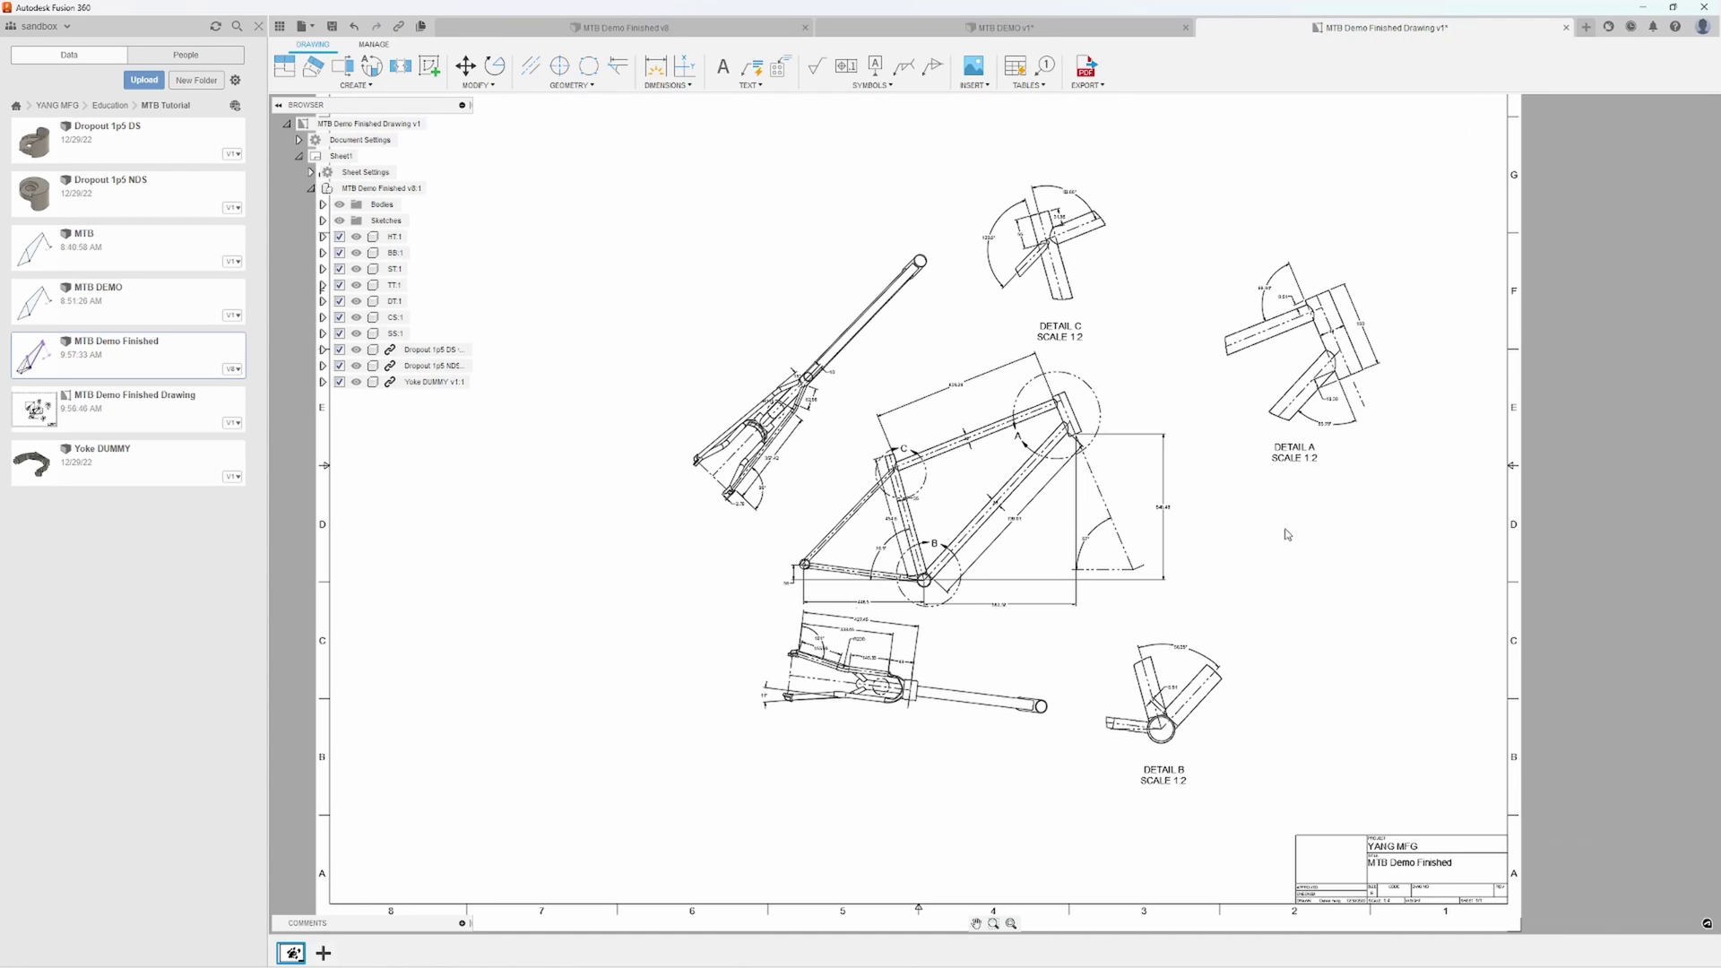
middle_click_drag(1228, 480, 1215, 503)
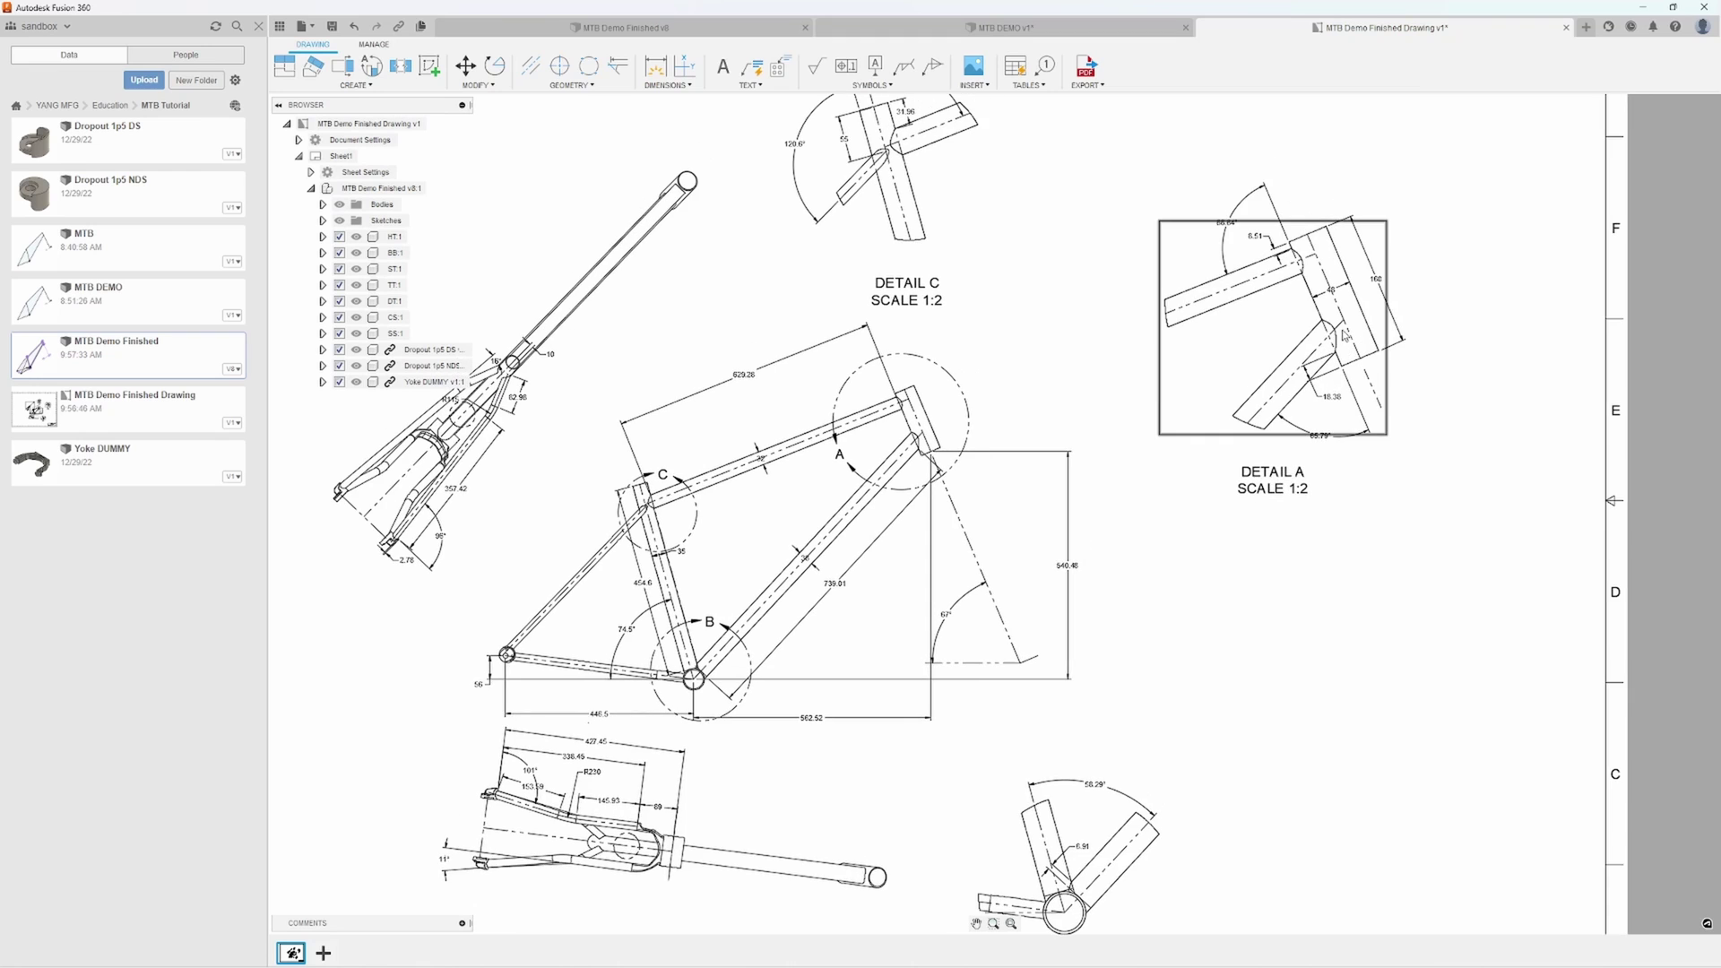
middle_click_drag(995, 444, 1183, 437)
scroll(1008, 444, "up", 2)
middle_click_drag(1039, 757, 1051, 605)
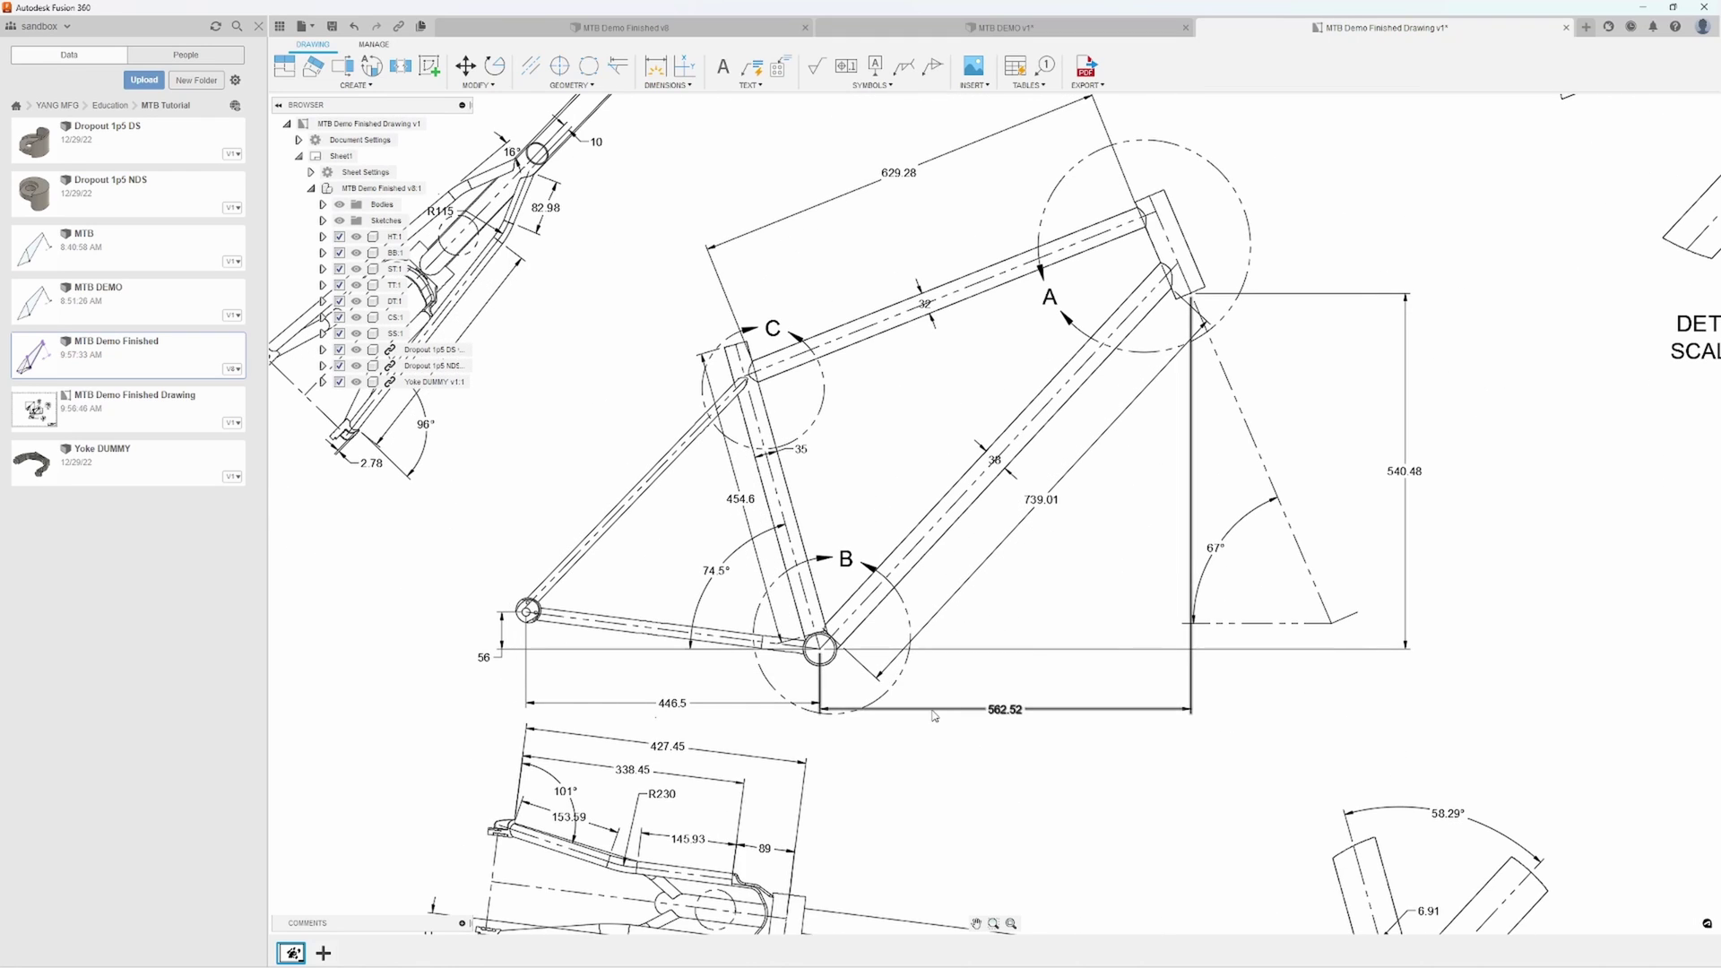
middle_click_drag(933, 806, 988, 578)
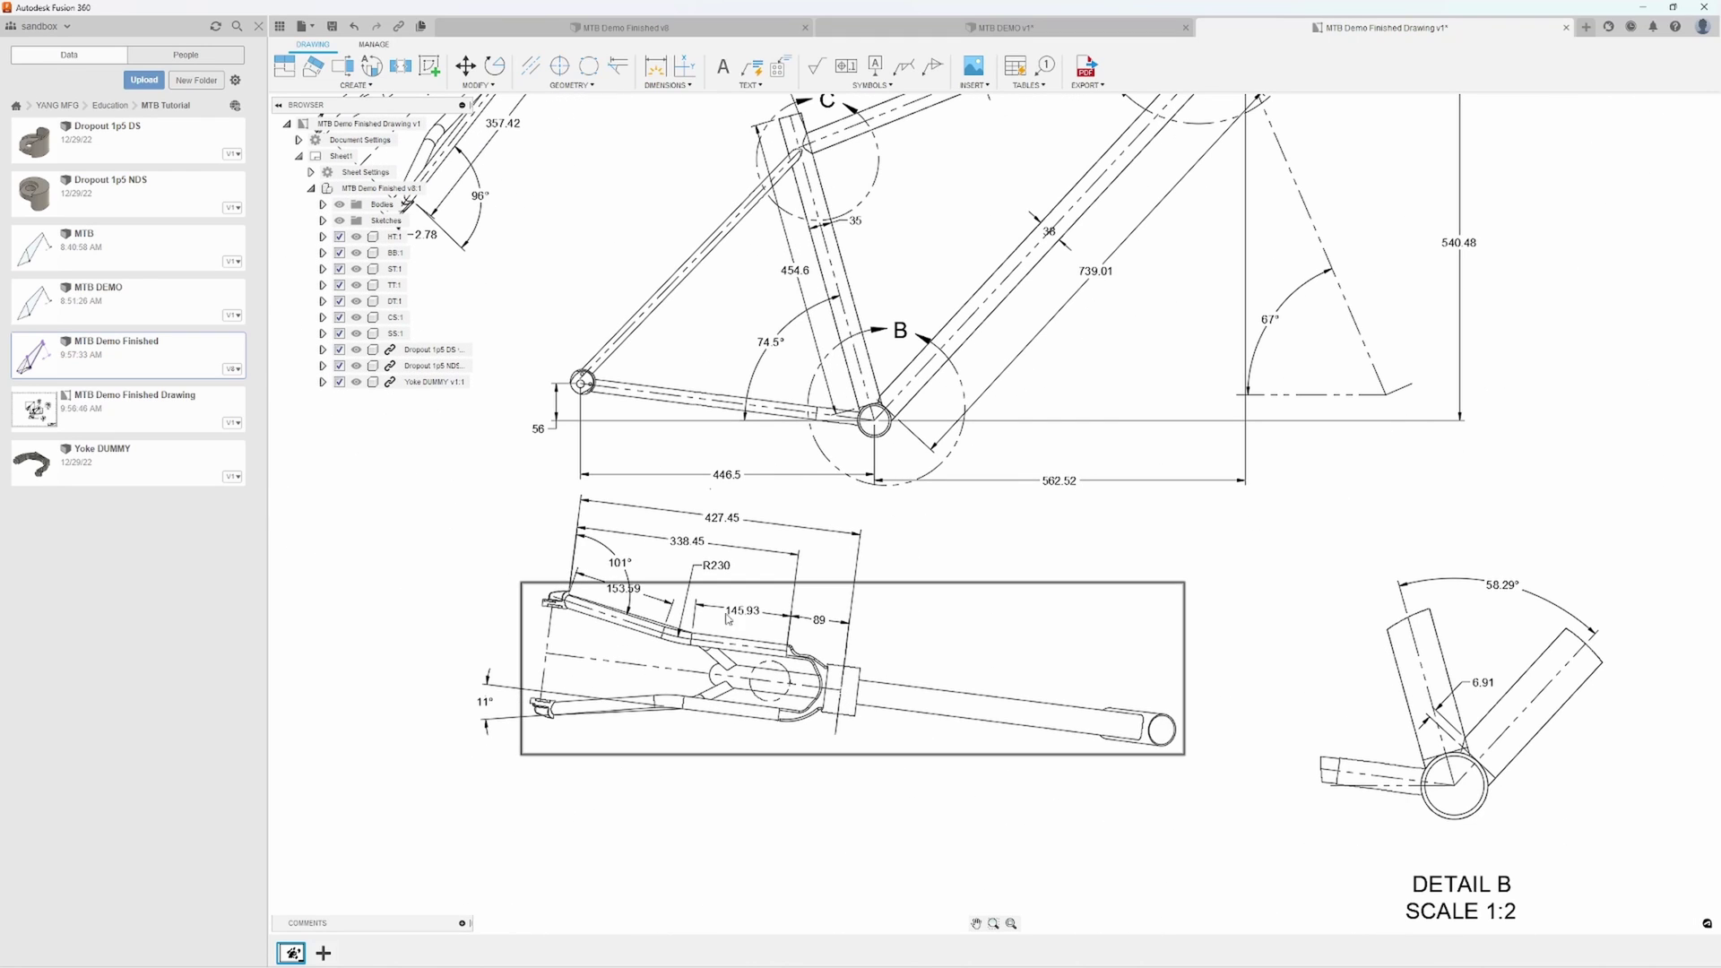
scroll(1011, 825, "down", 4)
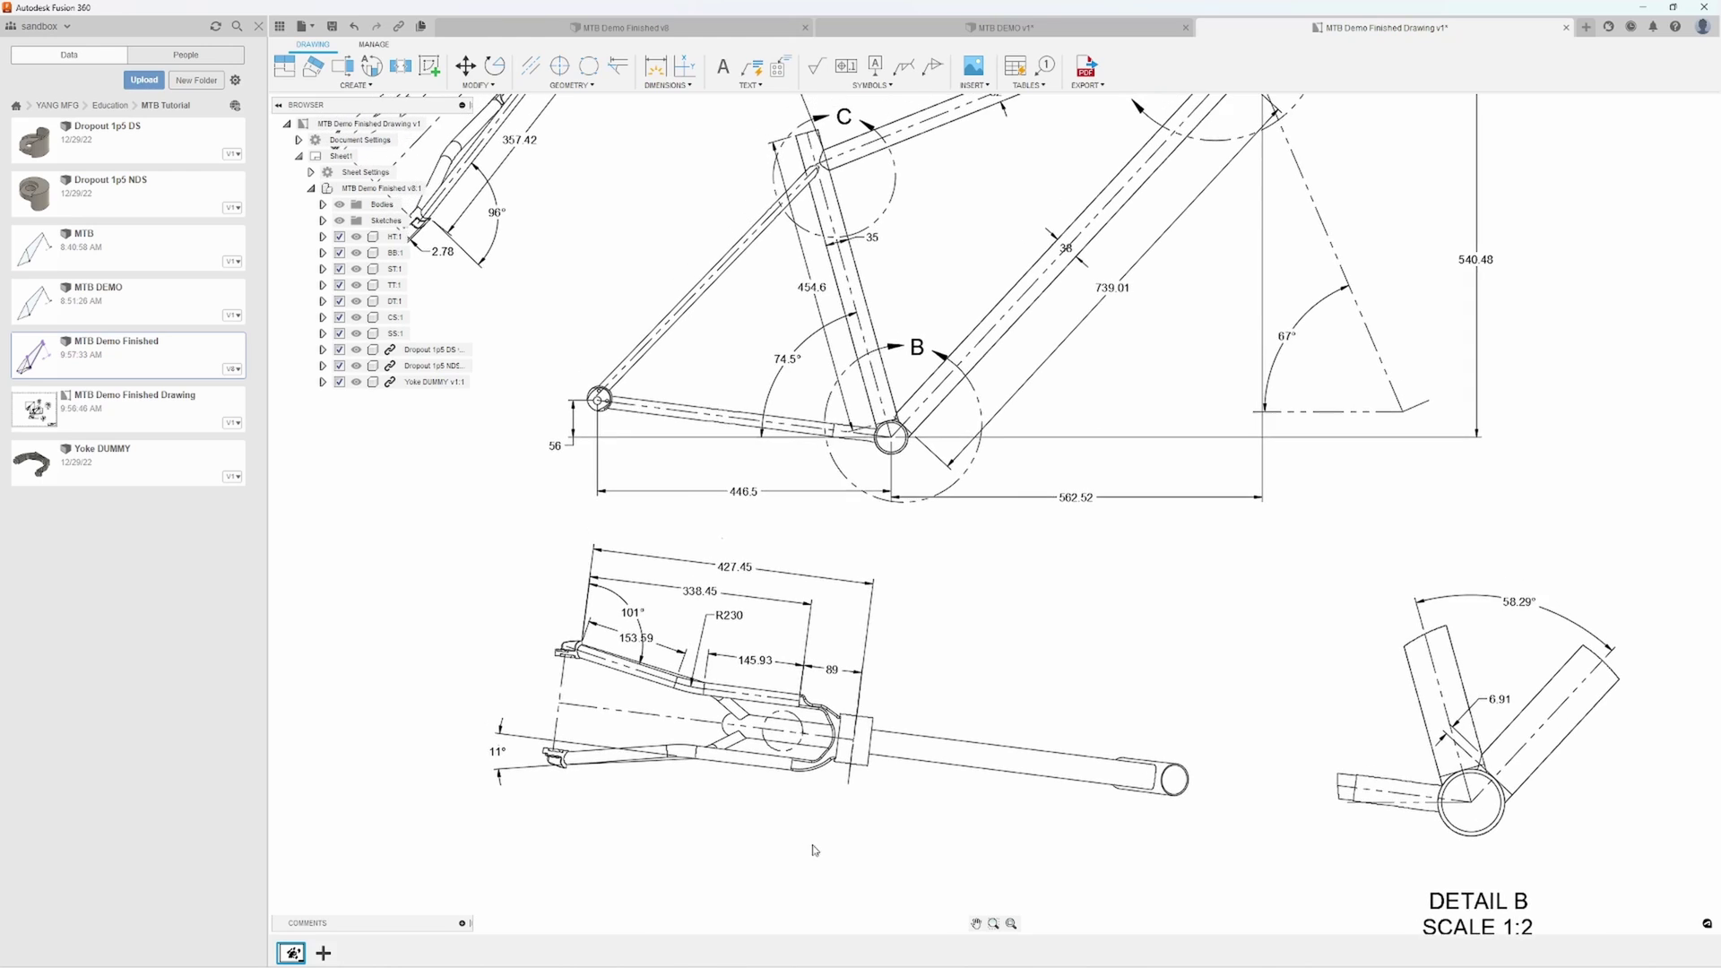
mouse_move(1043, 675)
middle_mouse_down()
mouse_move(1100, 680)
mouse_move(1004, 778)
middle_mouse_up()
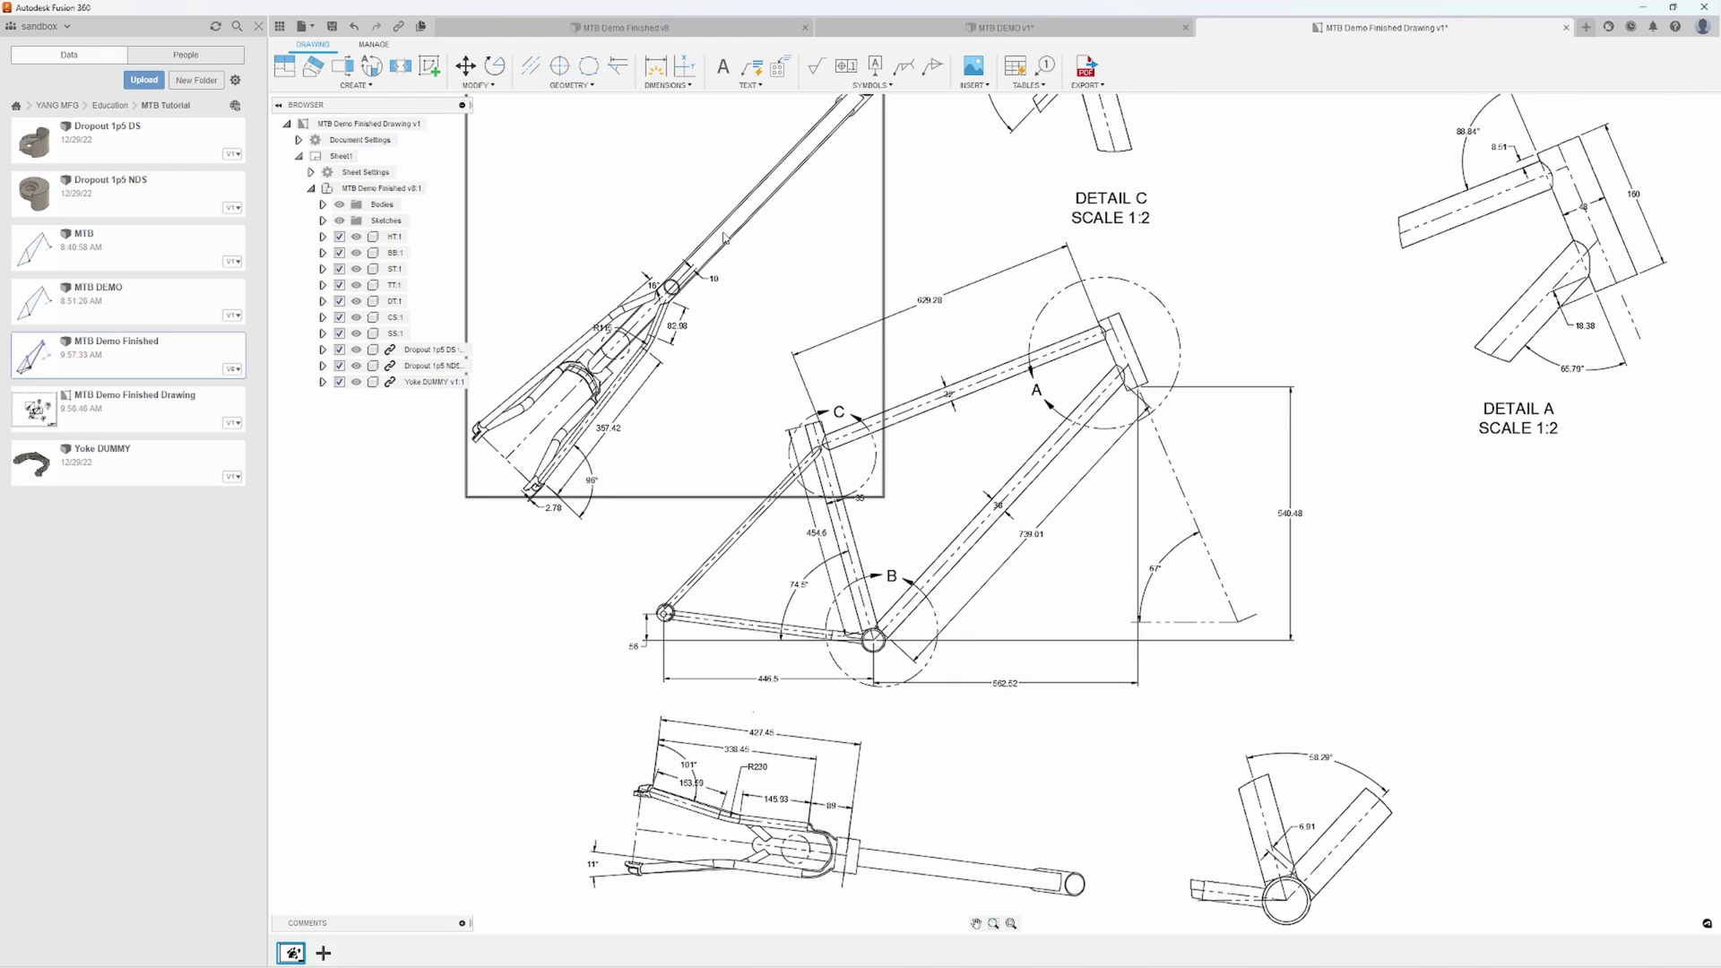
Nudge the Detail C view slightly right and detail circle C slightly up-left
middle_click_drag(953, 200, 930, 385)
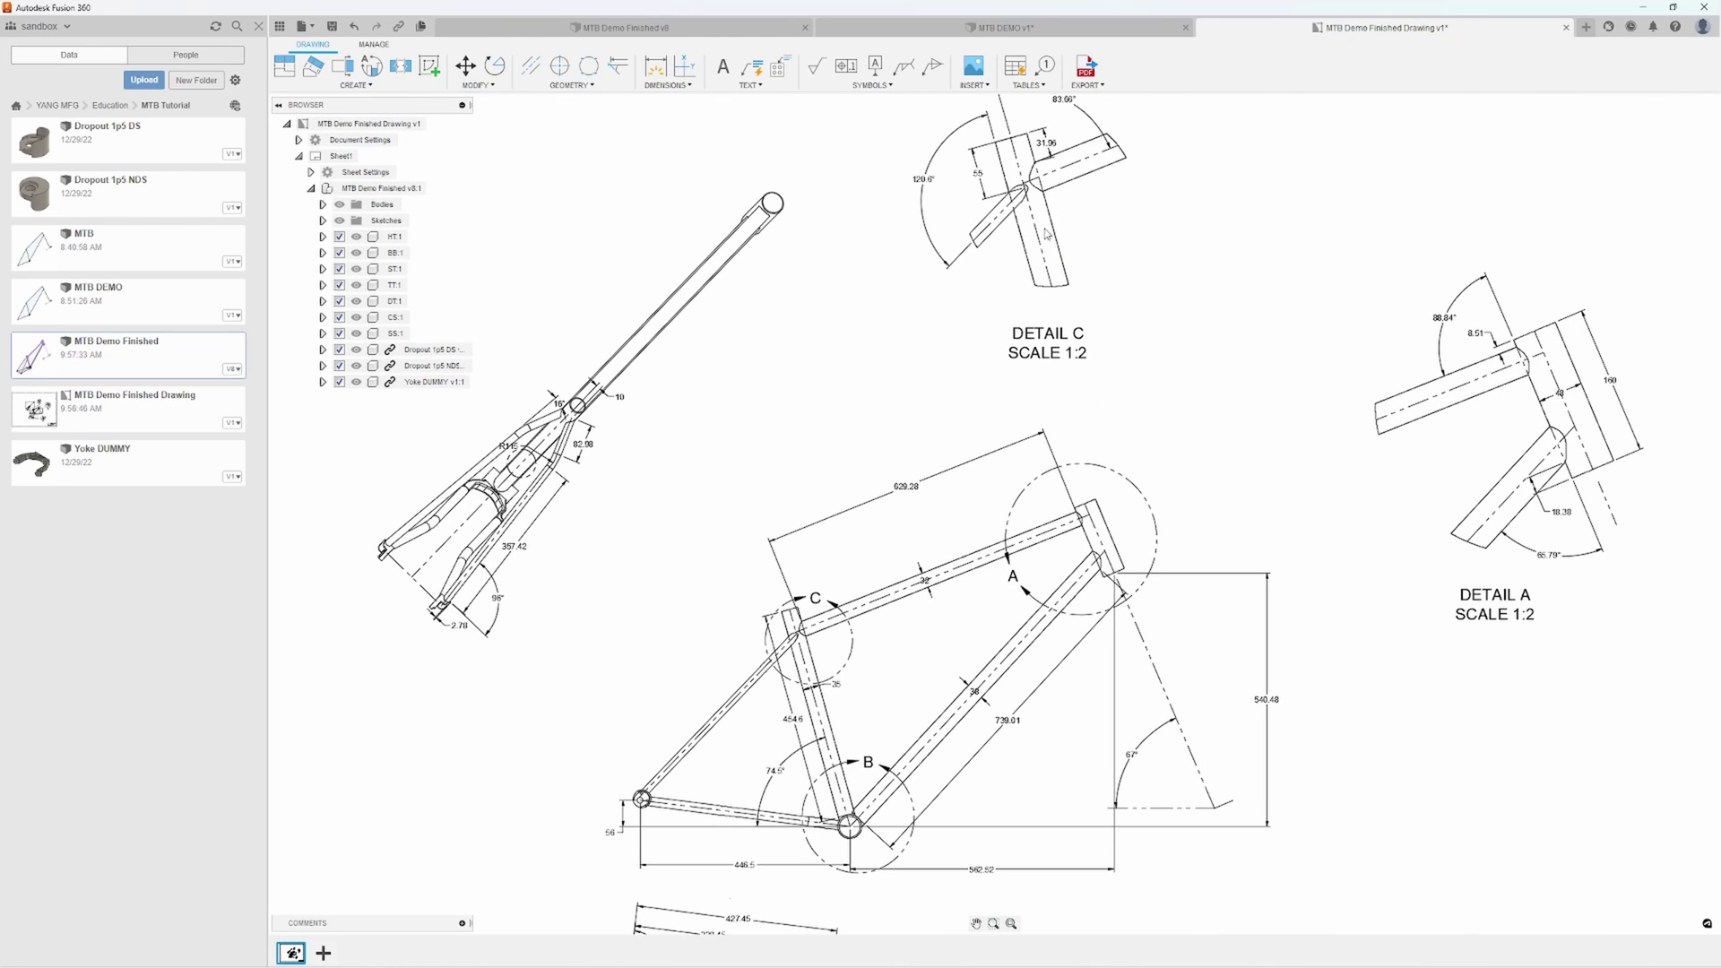
left_click_drag(1059, 235, 1085, 226)
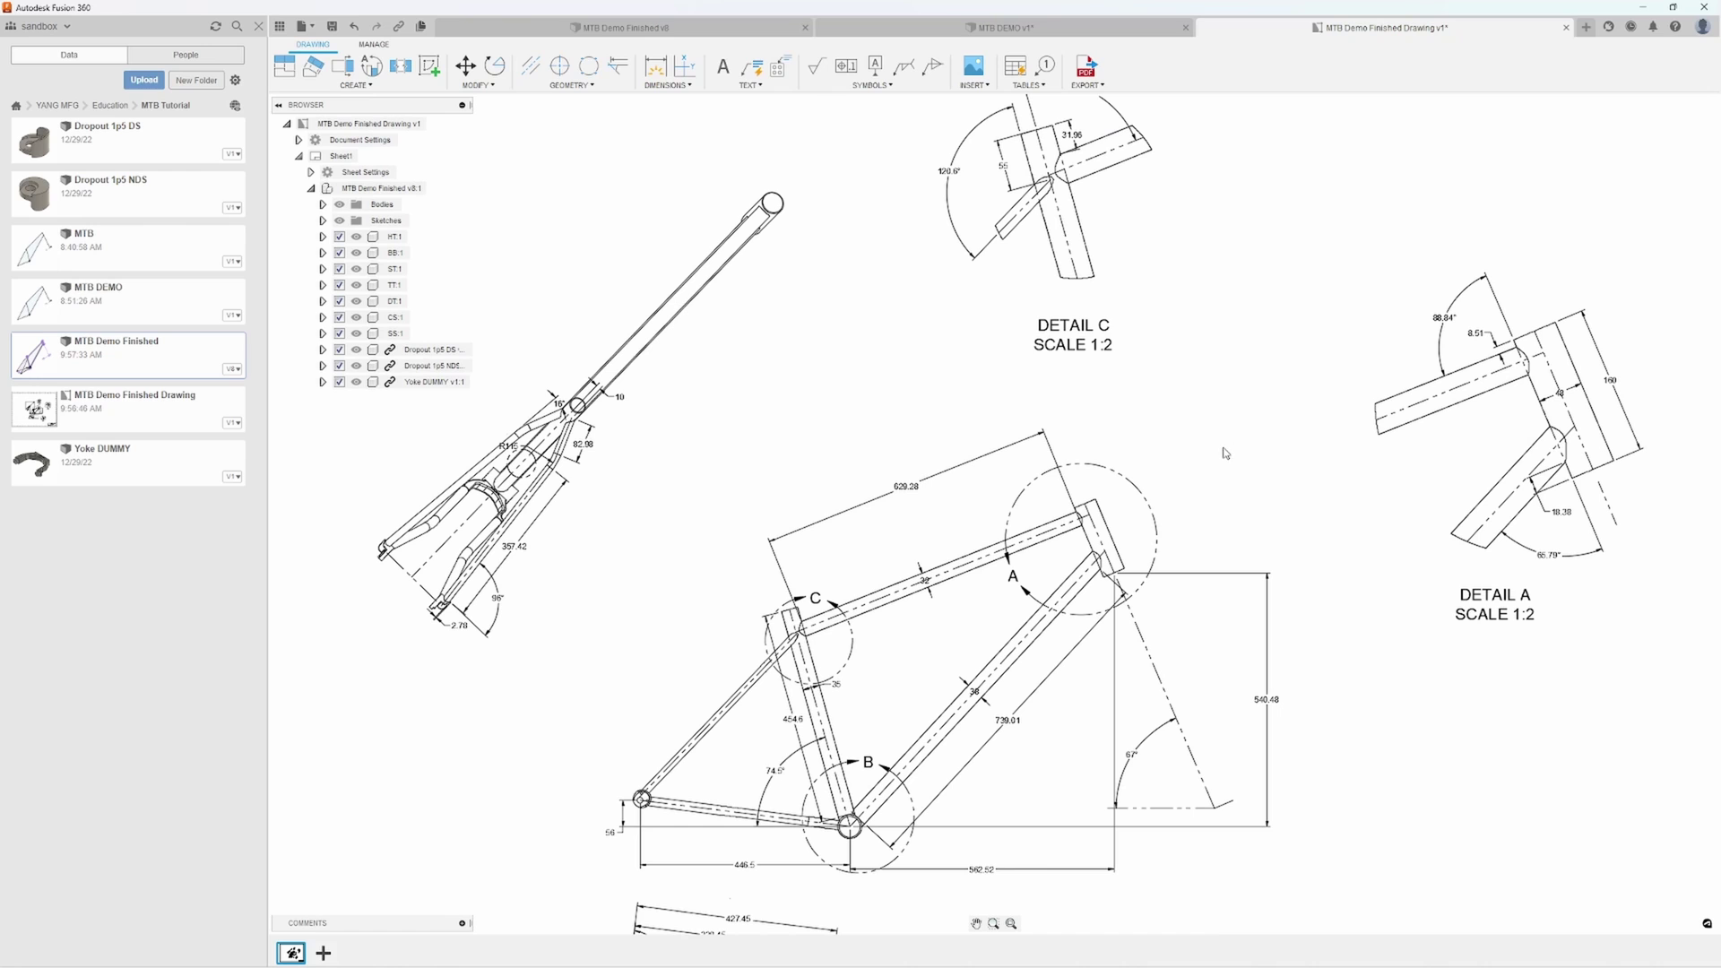
middle_click_drag(1282, 464, 1089, 358)
scroll(1372, 293, "up", 4)
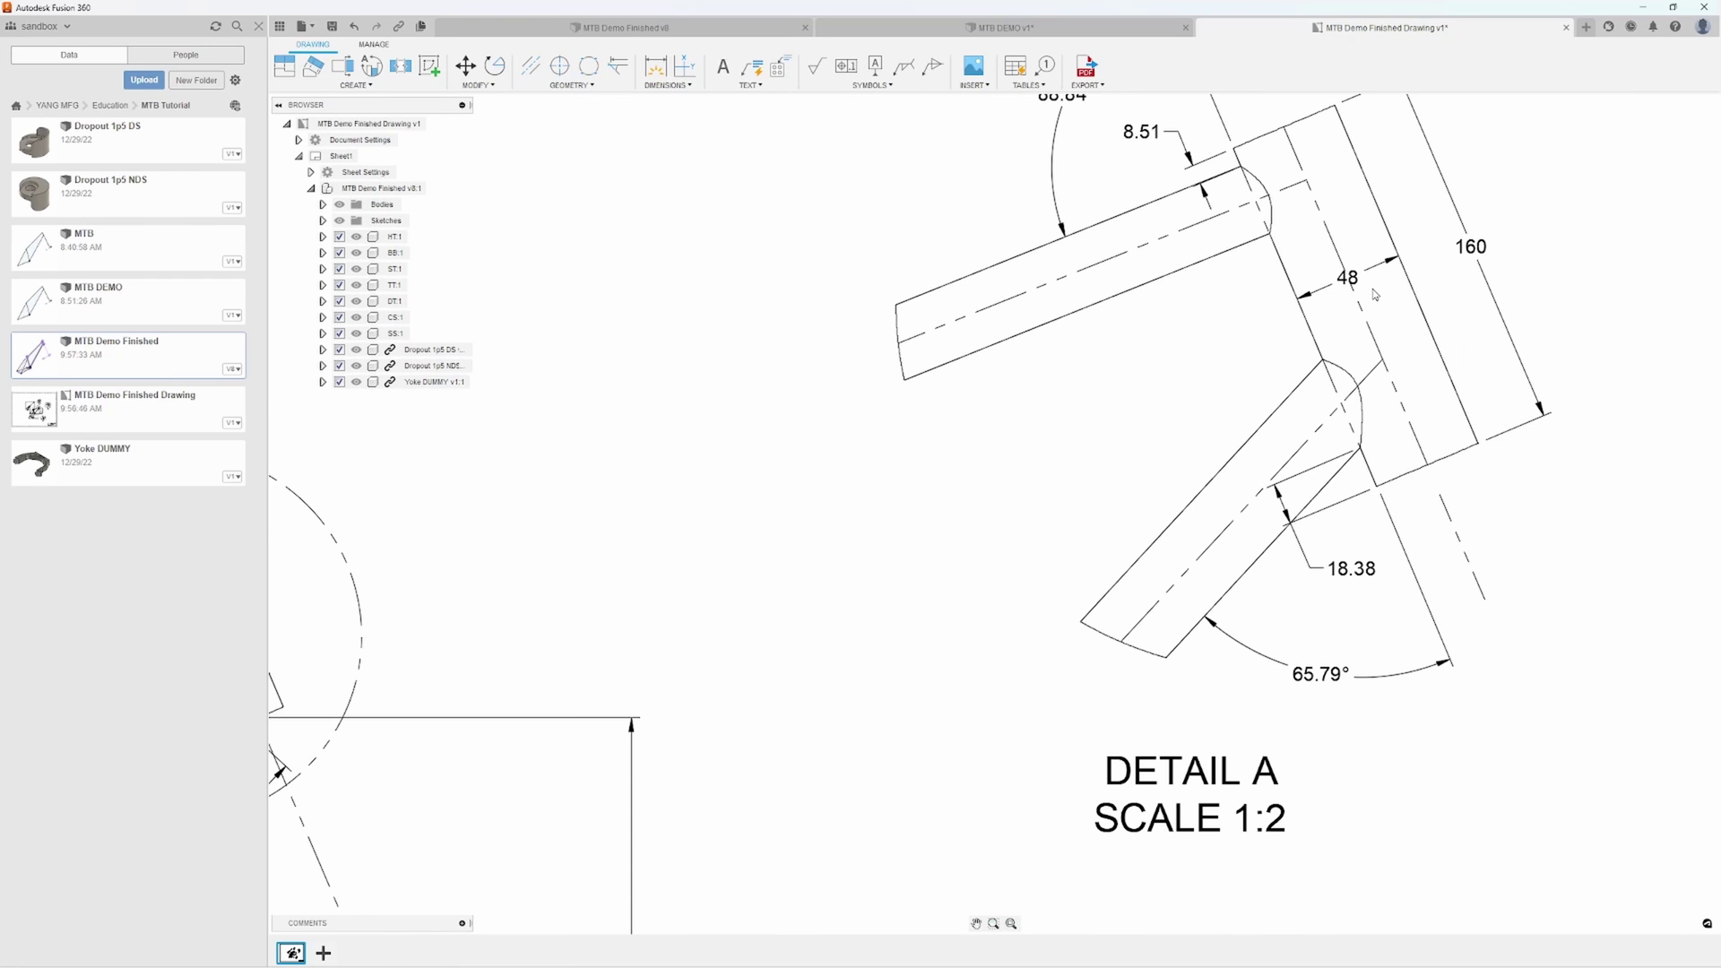
scroll(902, 463, "down", 2)
middle_click_drag(828, 468, 1086, 411)
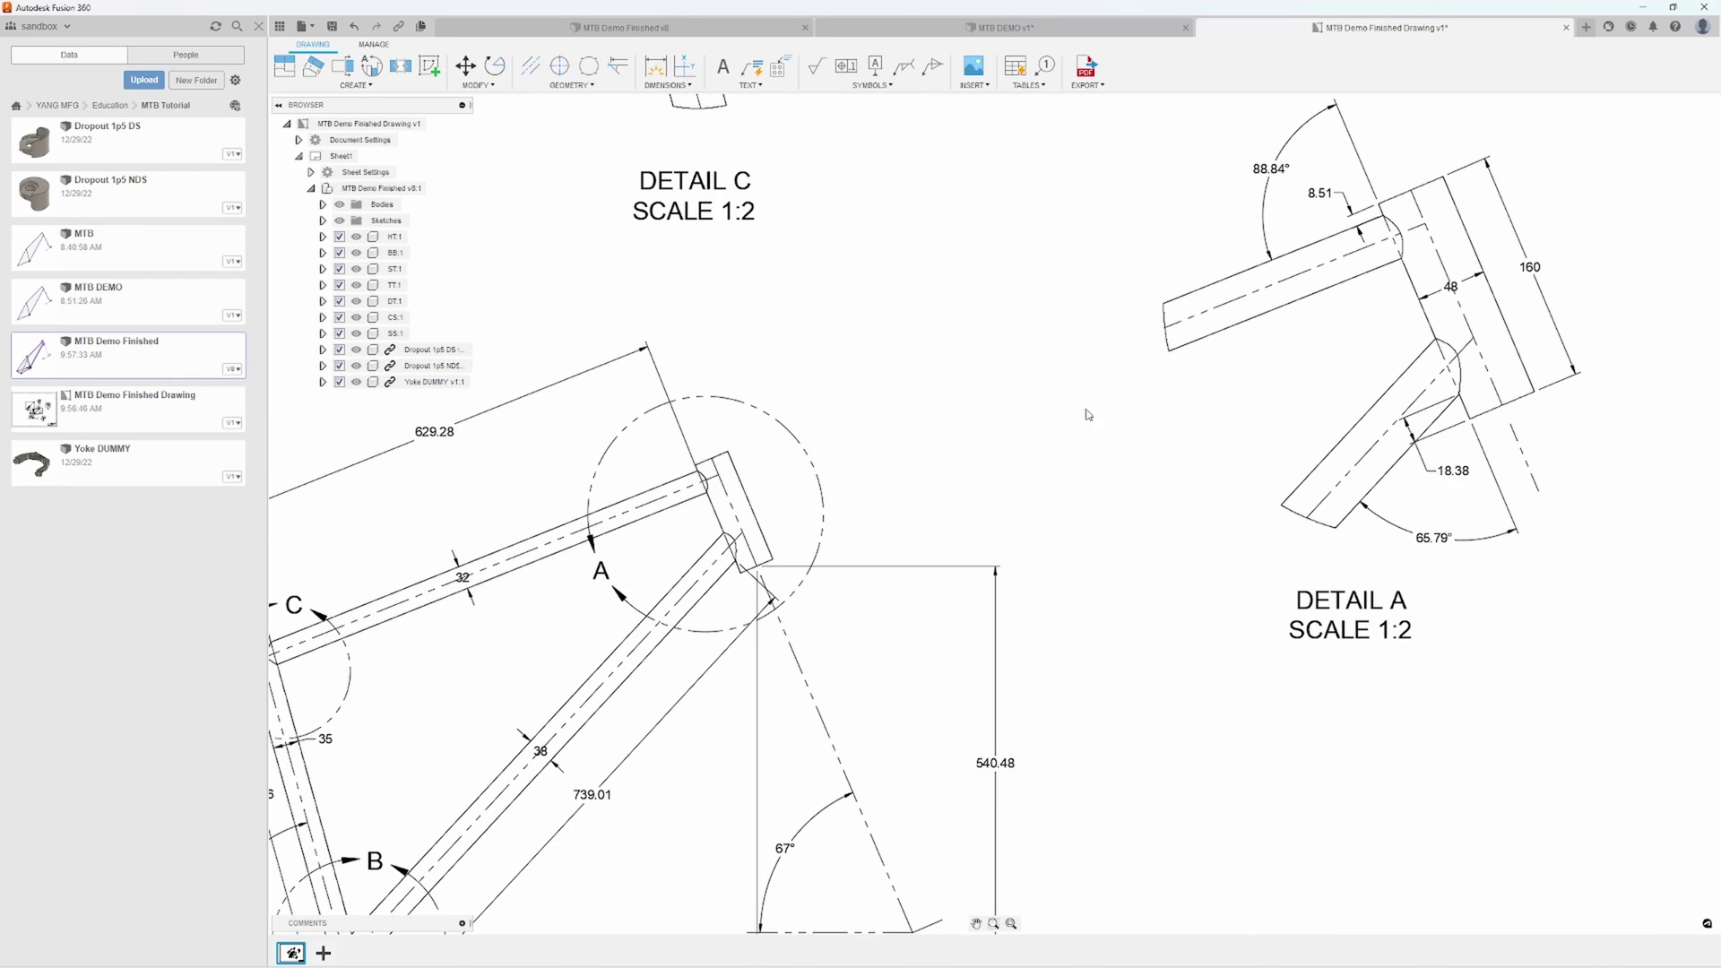
middle_click_drag(945, 440, 1316, 241)
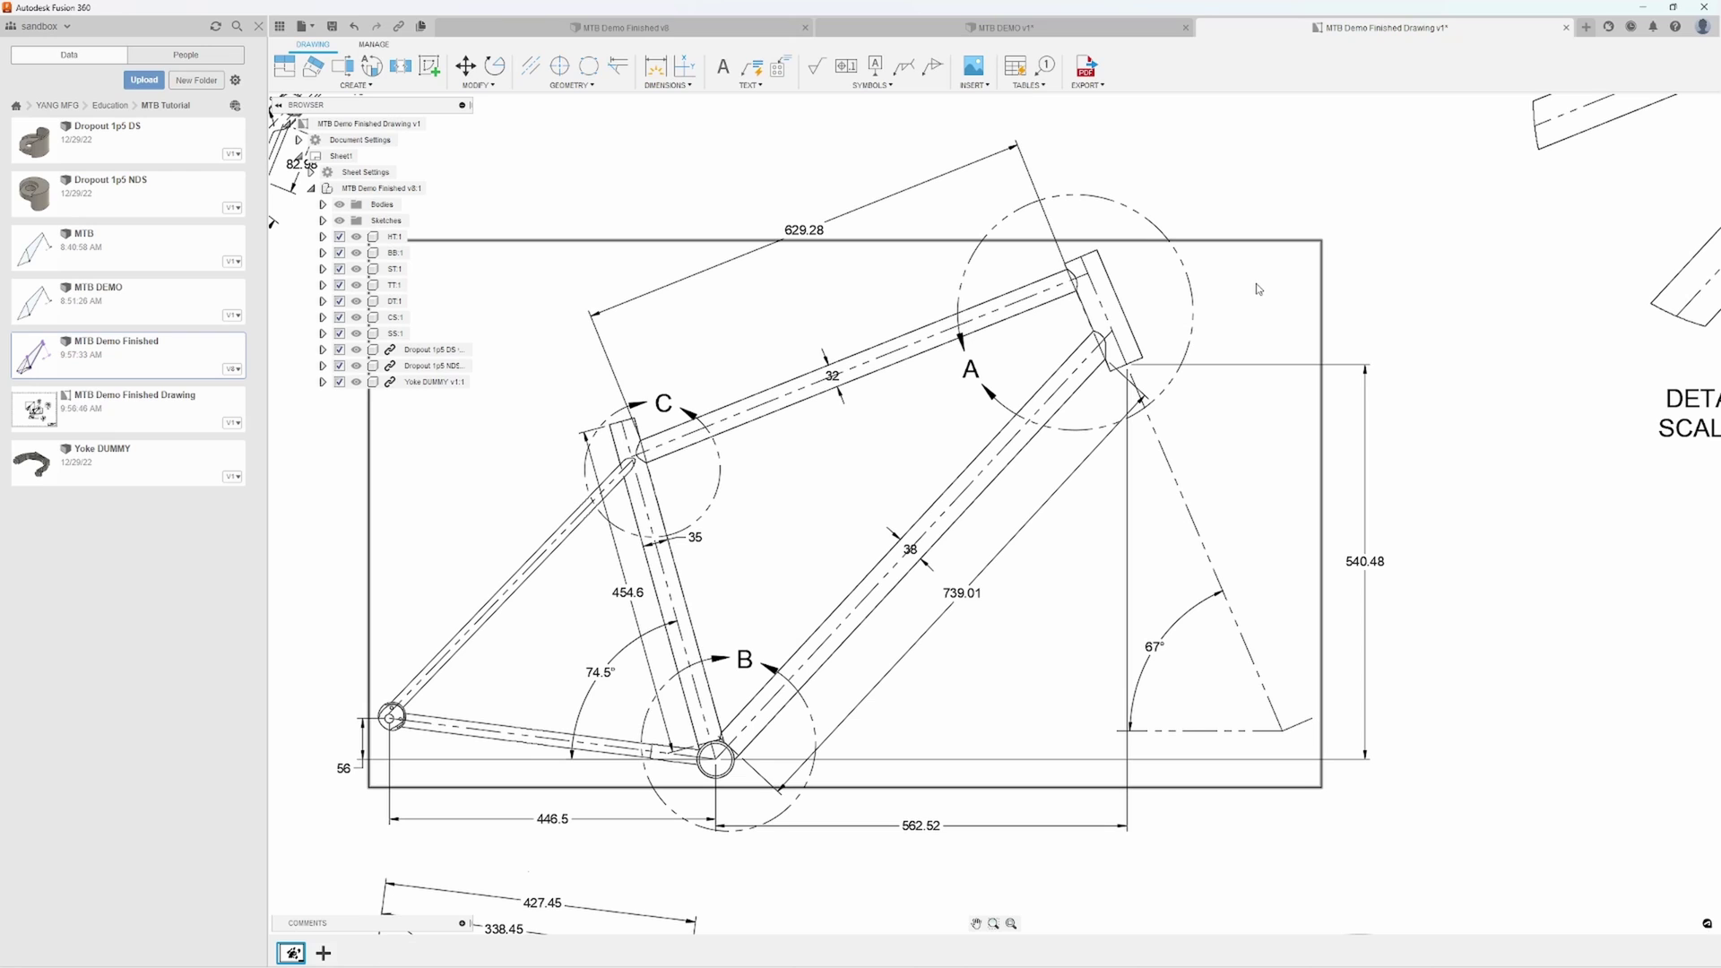
middle_click_drag(872, 381, 1004, 363)
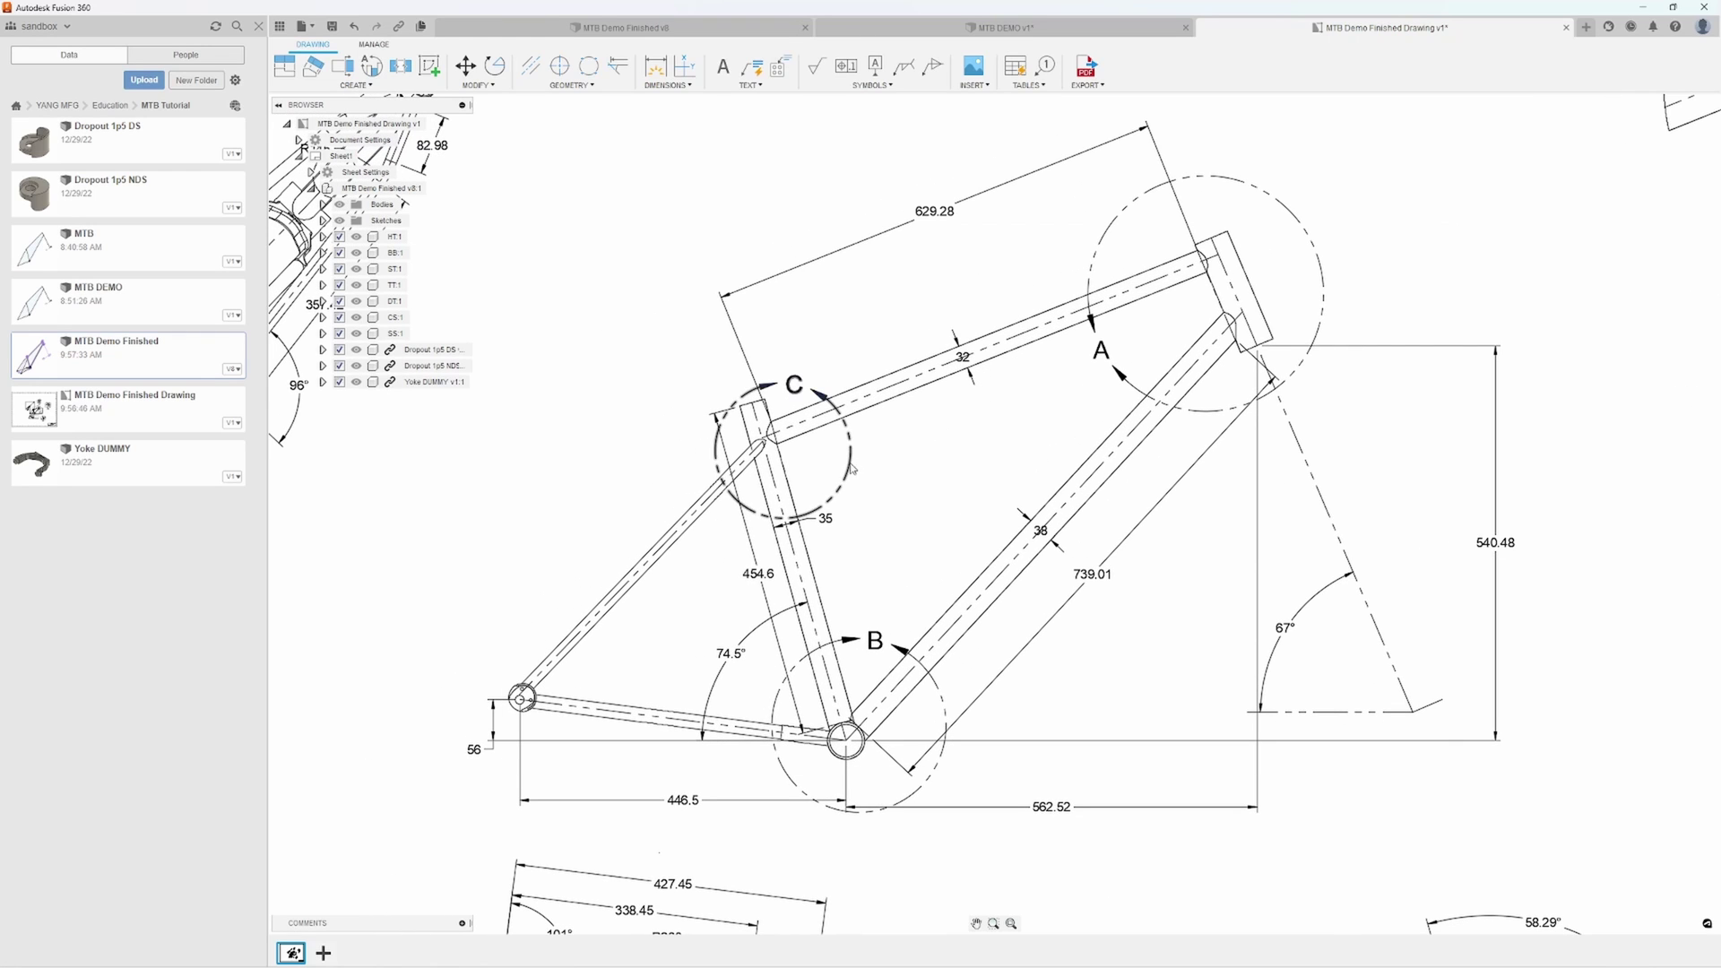
left_click_drag(856, 467, 836, 451)
scroll(897, 444, "down", 5)
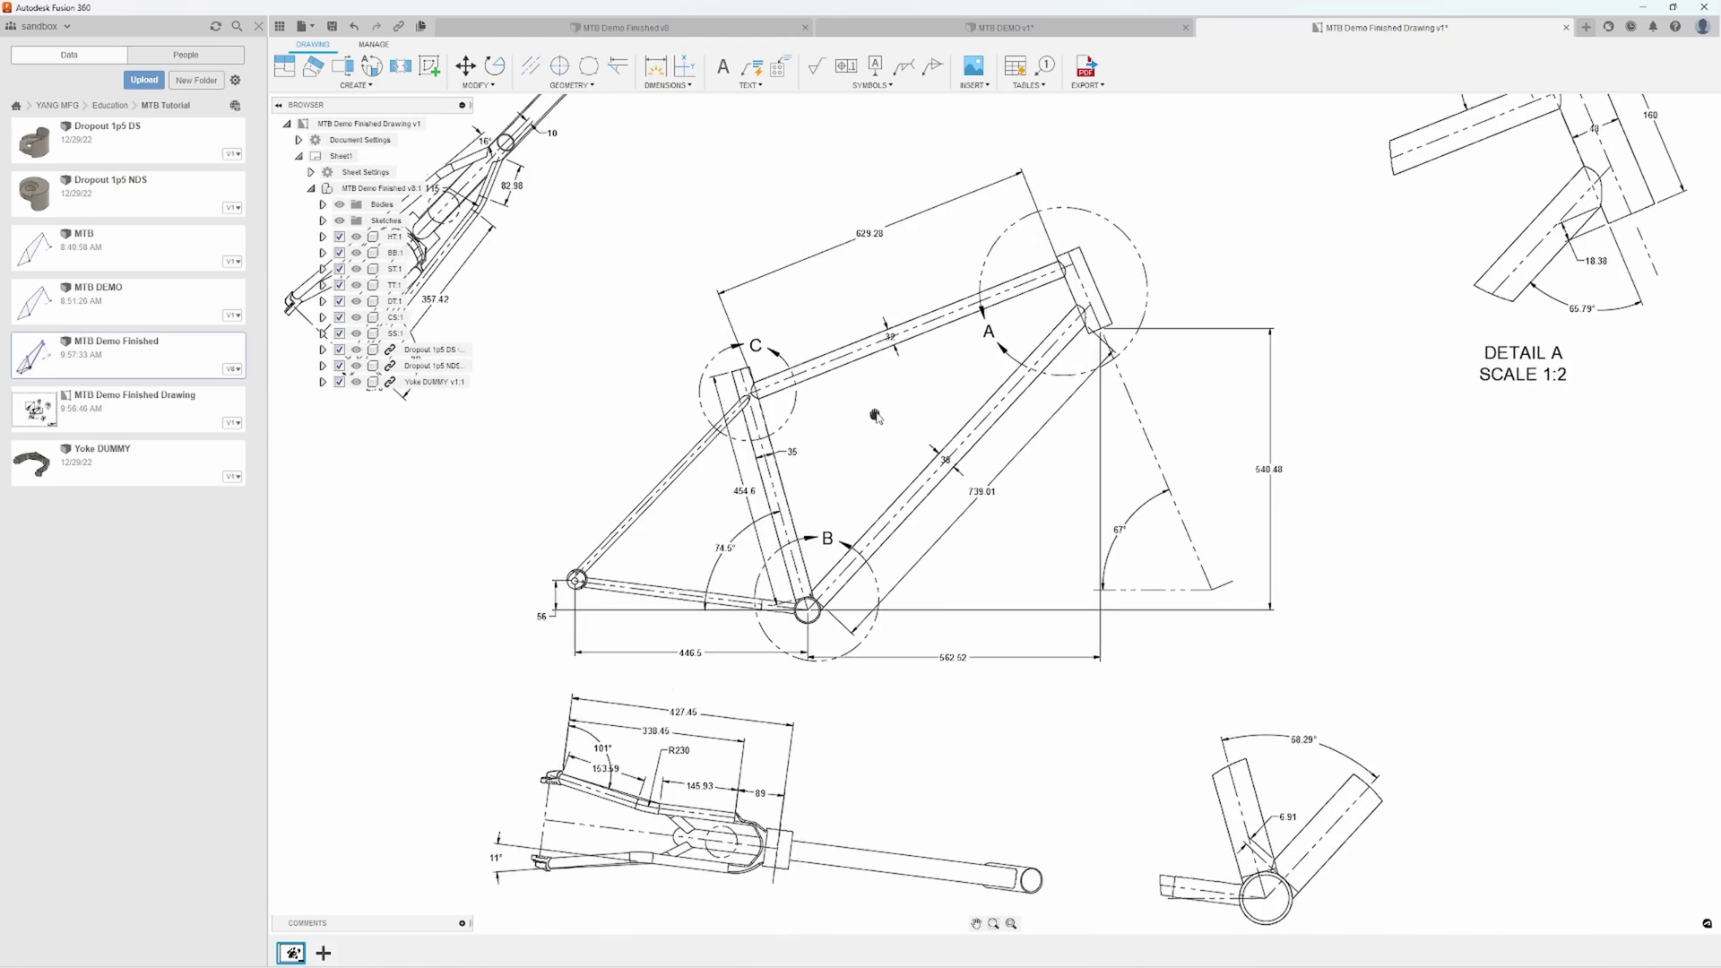
scroll(1173, 465, "down", 1)
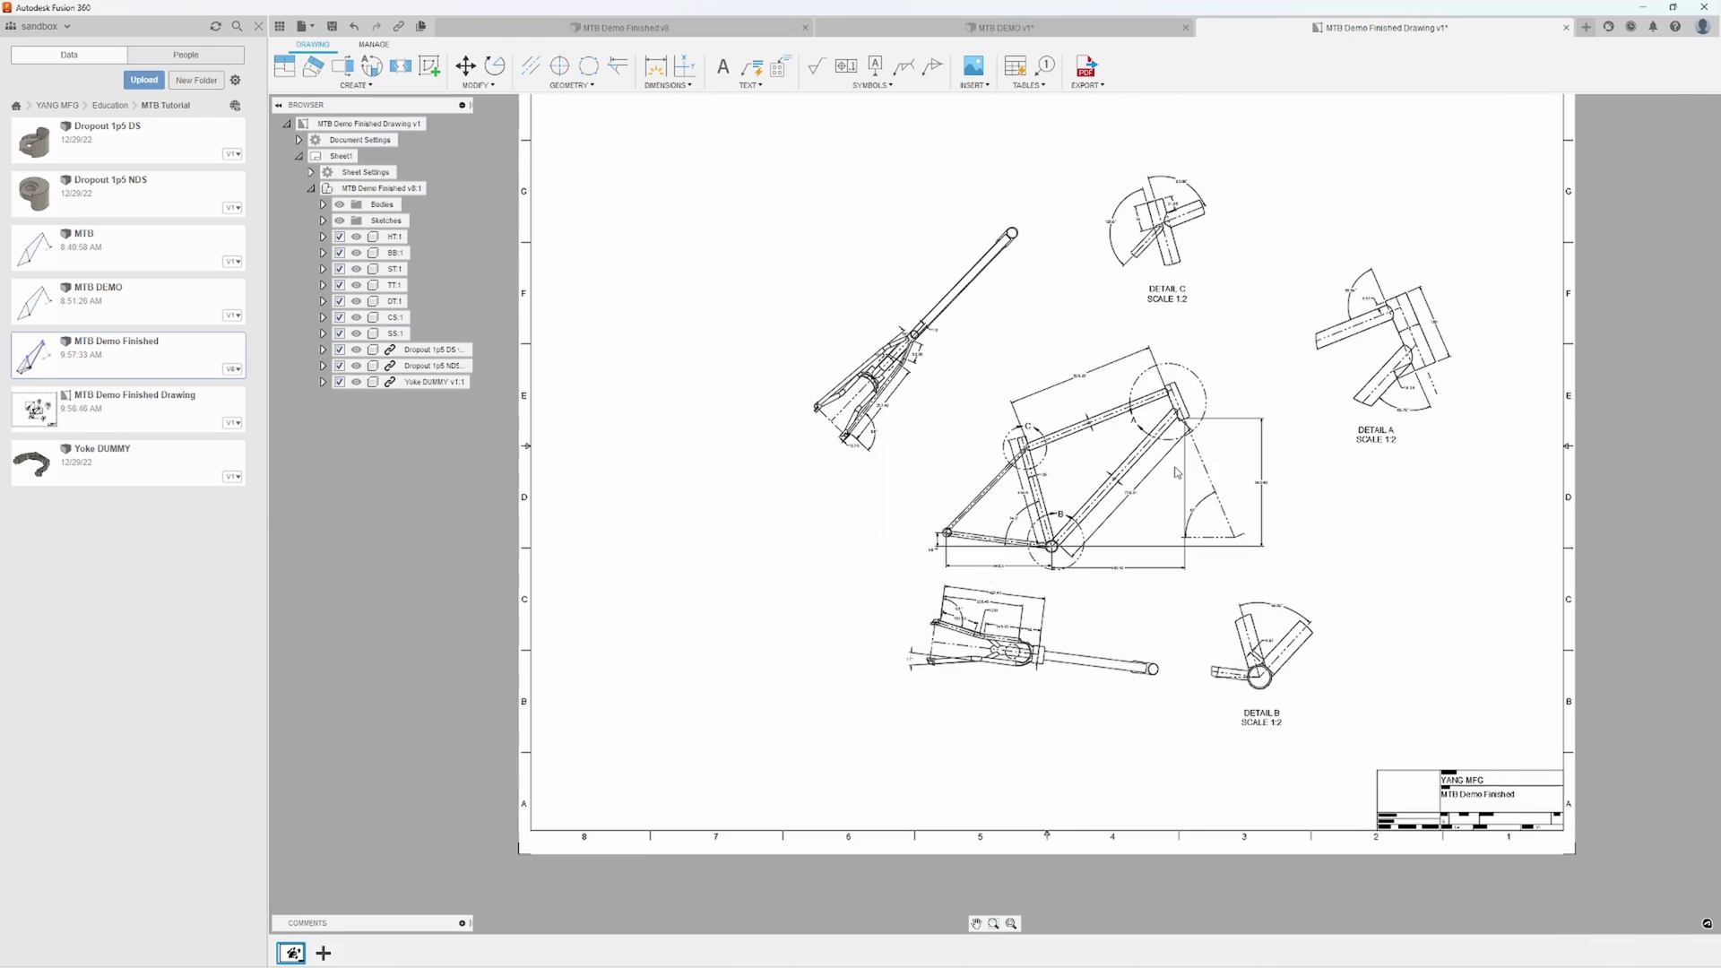